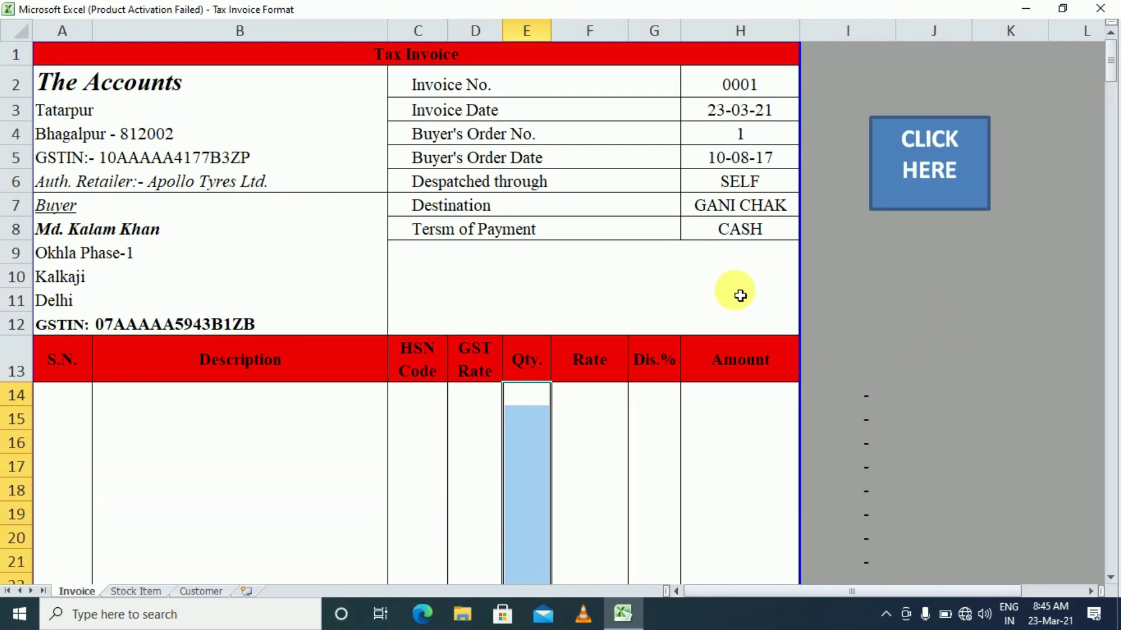
{"action": "left_click", "coordinate": [694, 164]}
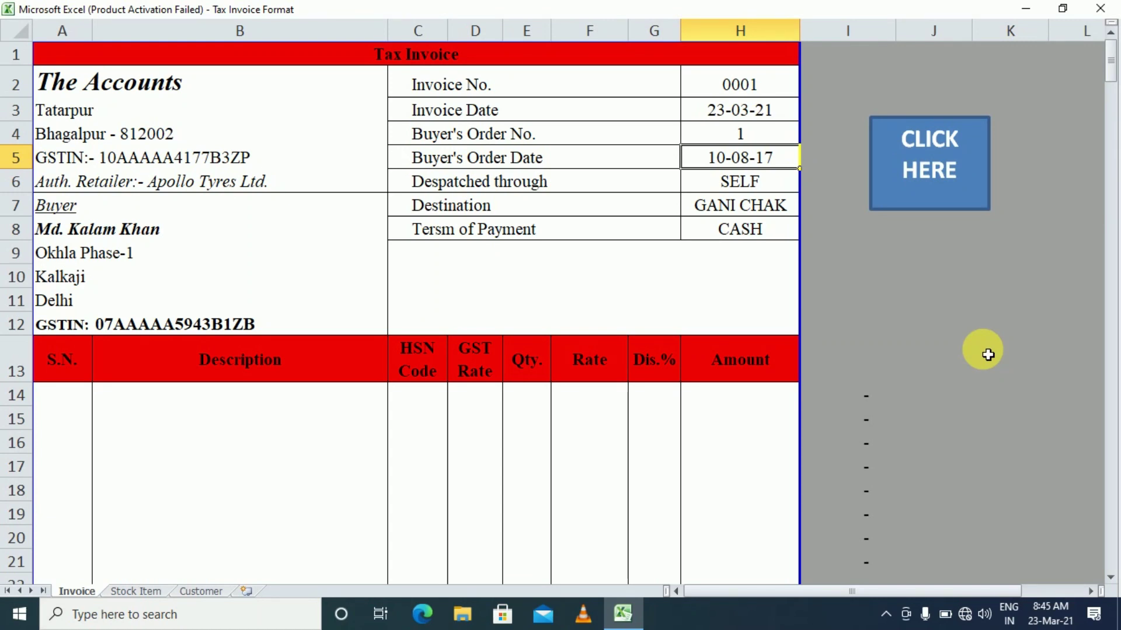
{"action": "left_click", "coordinate": [737, 82]}
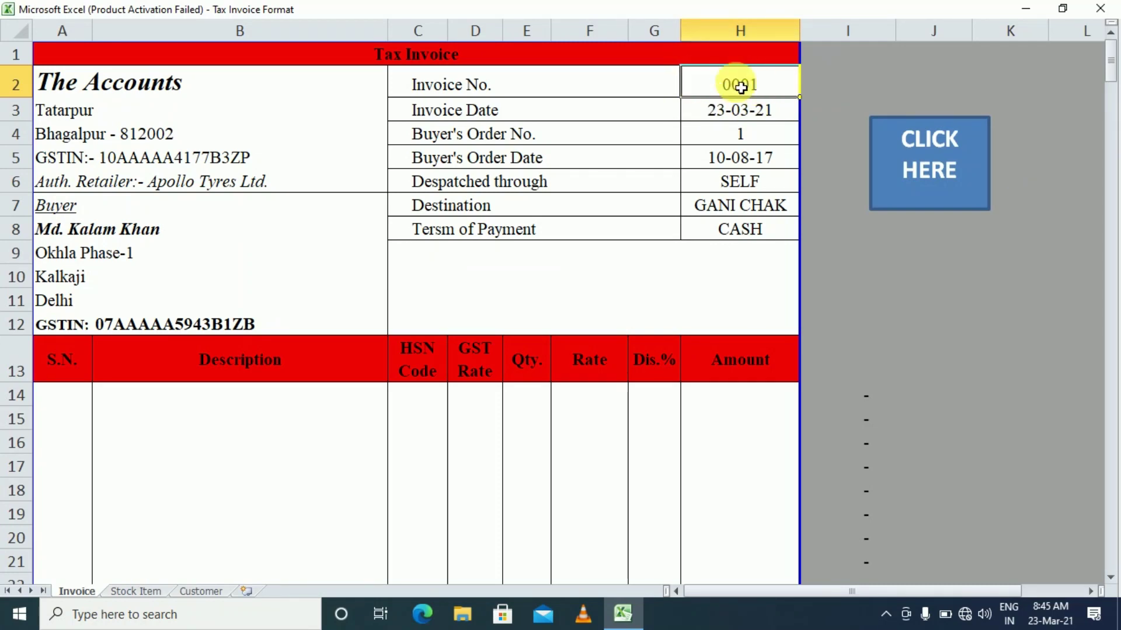
{"action": "left_click", "coordinate": [170, 228]}
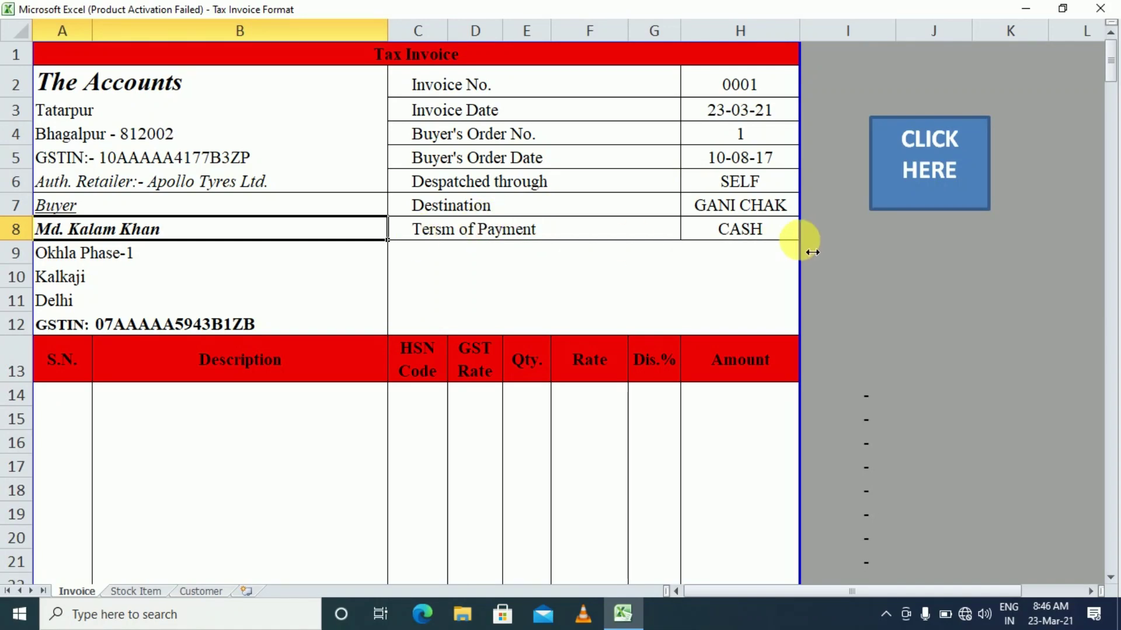
Choose 9.00-20 16PR XT7(TTF)-K from the item list as the description in row 14 of the invoice
{"action": "scroll", "coordinate": [165, 365], "scroll_direction": "down", "scroll_amount": 2}
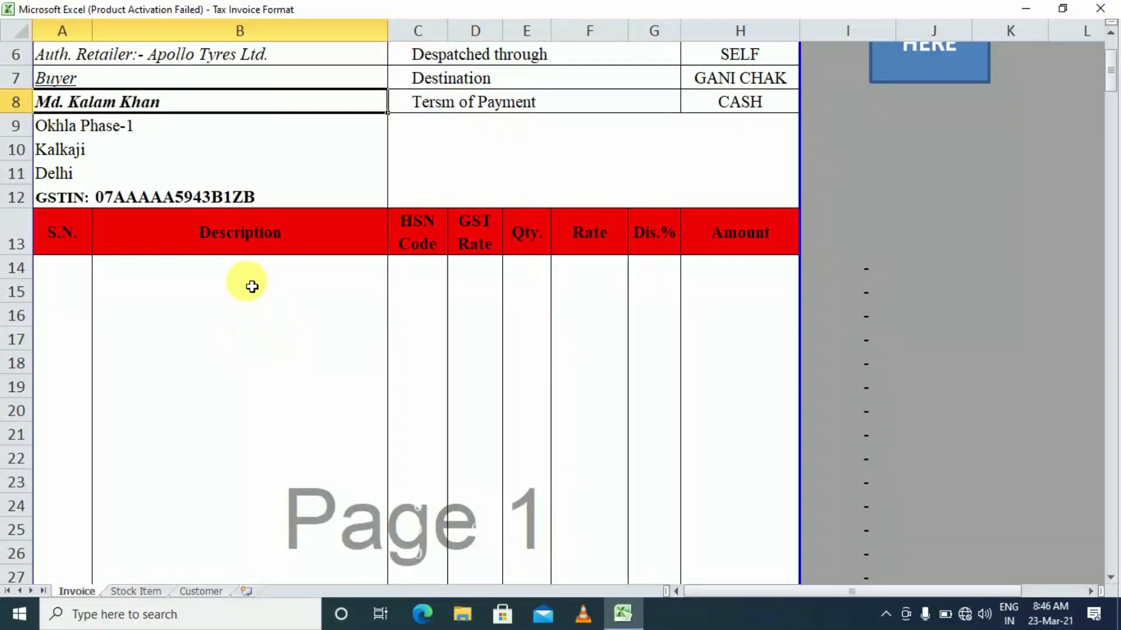
{"action": "left_click", "coordinate": [250, 267]}
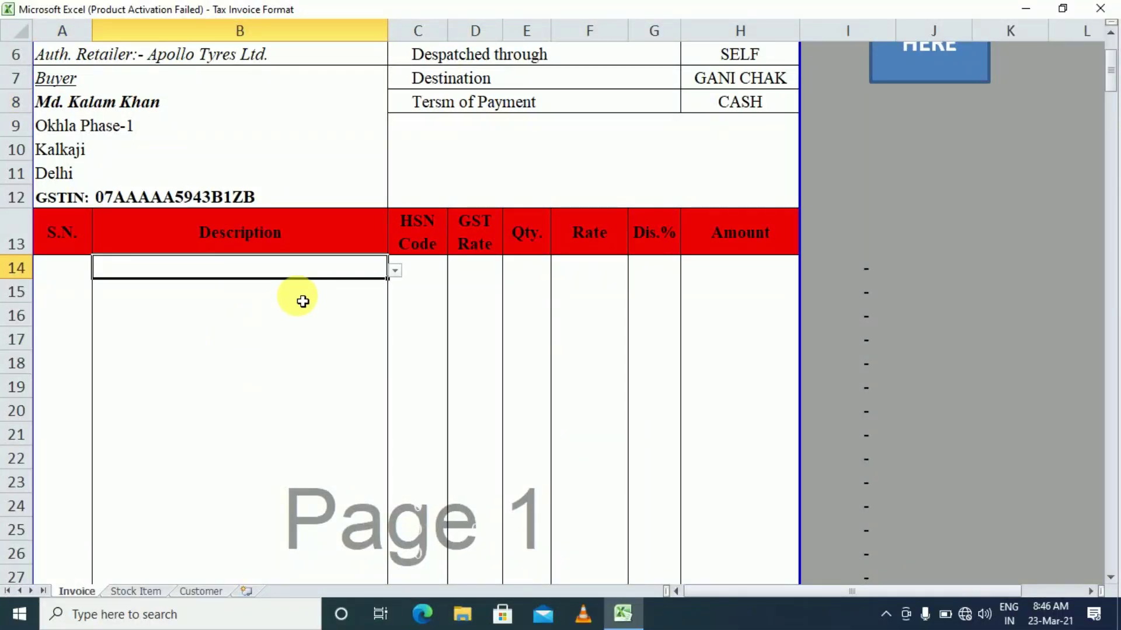
{"action": "scroll", "coordinate": [332, 298], "scroll_direction": "up", "scroll_amount": 2}
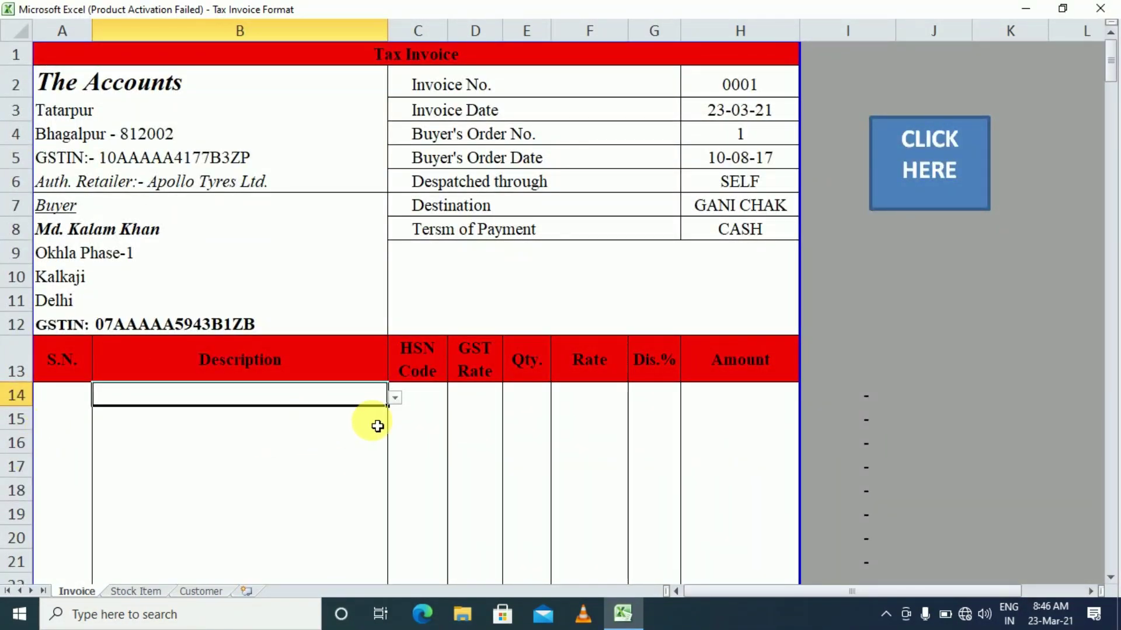
{"action": "left_click", "coordinate": [397, 401]}
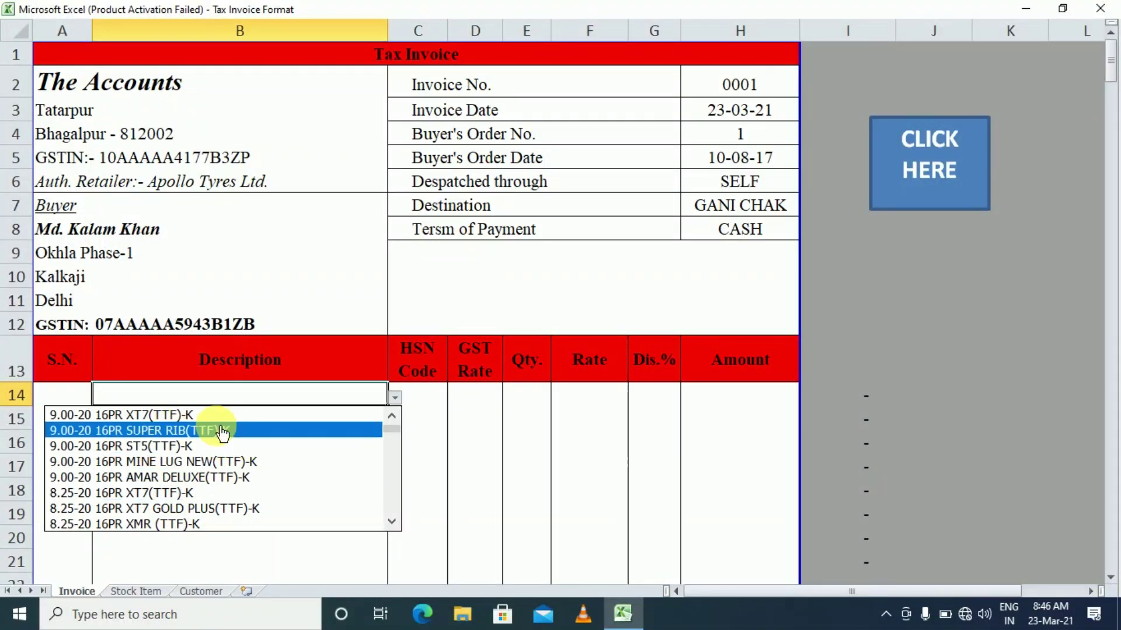
{"action": "left_click", "coordinate": [206, 418]}
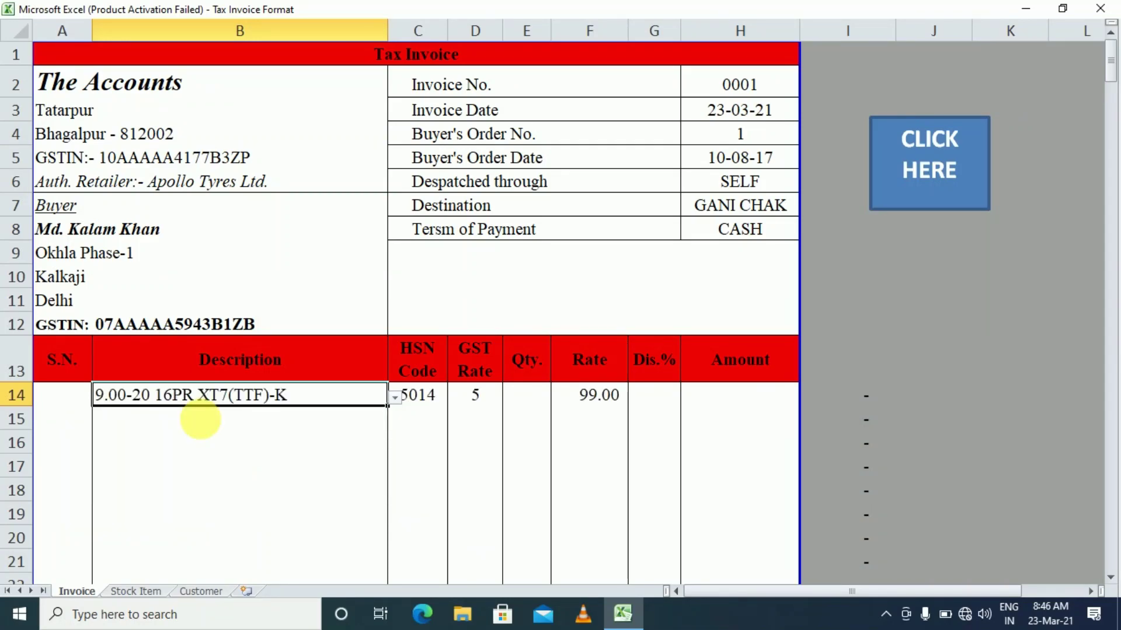
Enter a quantity of 1 for the first invoice item in row 14, leaving its discount blank
{"action": "scroll", "coordinate": [206, 423], "scroll_direction": "up", "scroll_amount": 1}
{"action": "scroll", "coordinate": [205, 425], "scroll_direction": "up", "scroll_amount": 1}
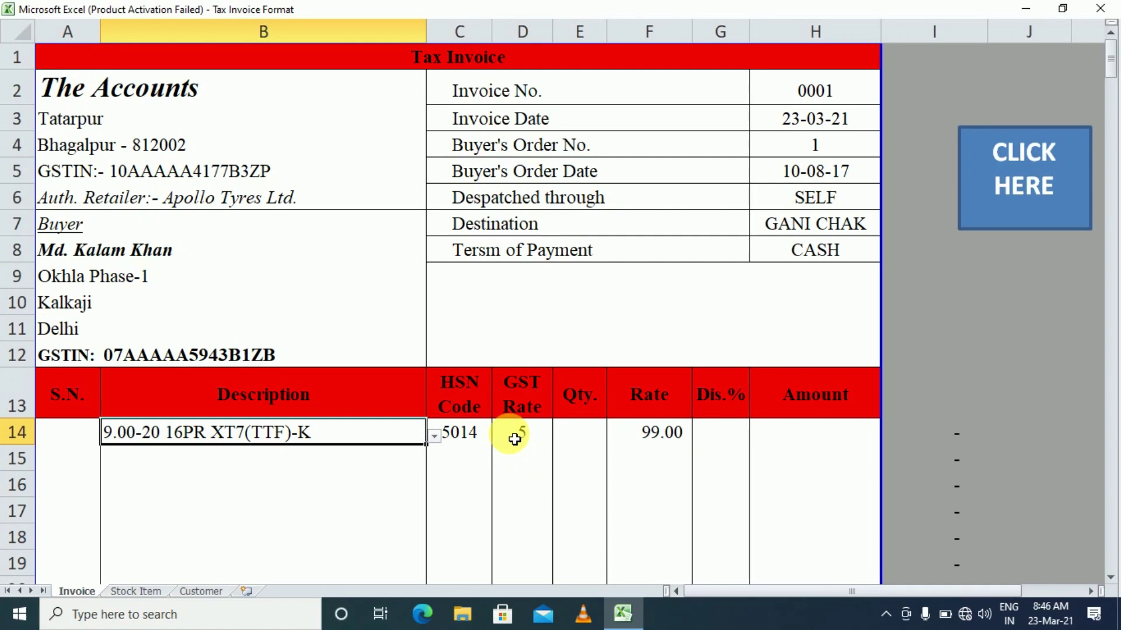
{"action": "left_click", "coordinate": [574, 435]}
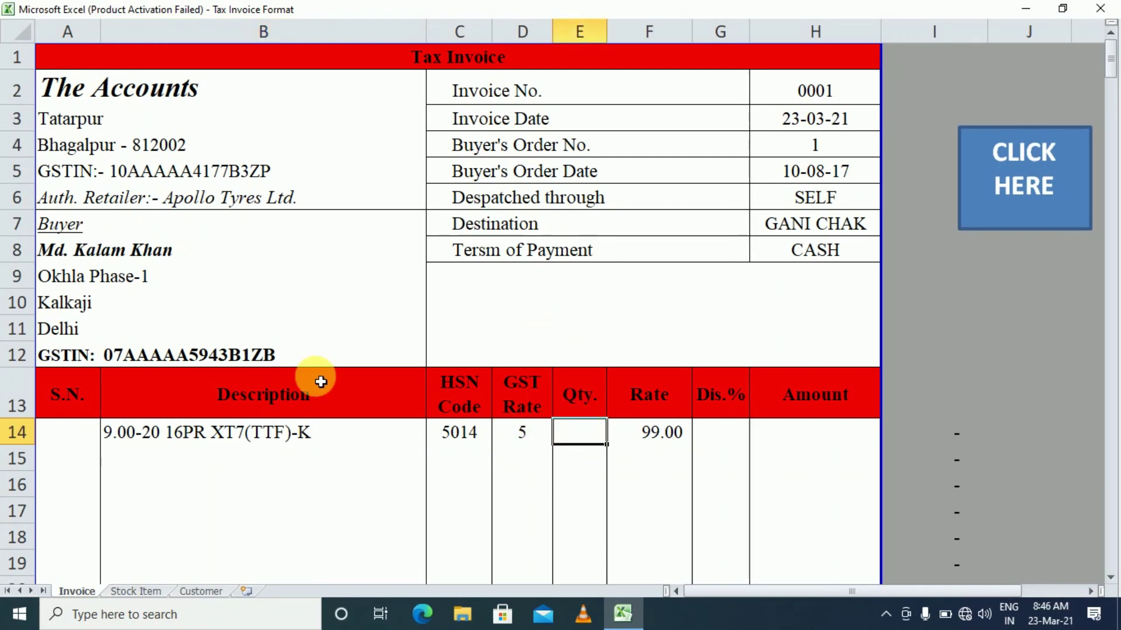
{"action": "type", "text": "1"}
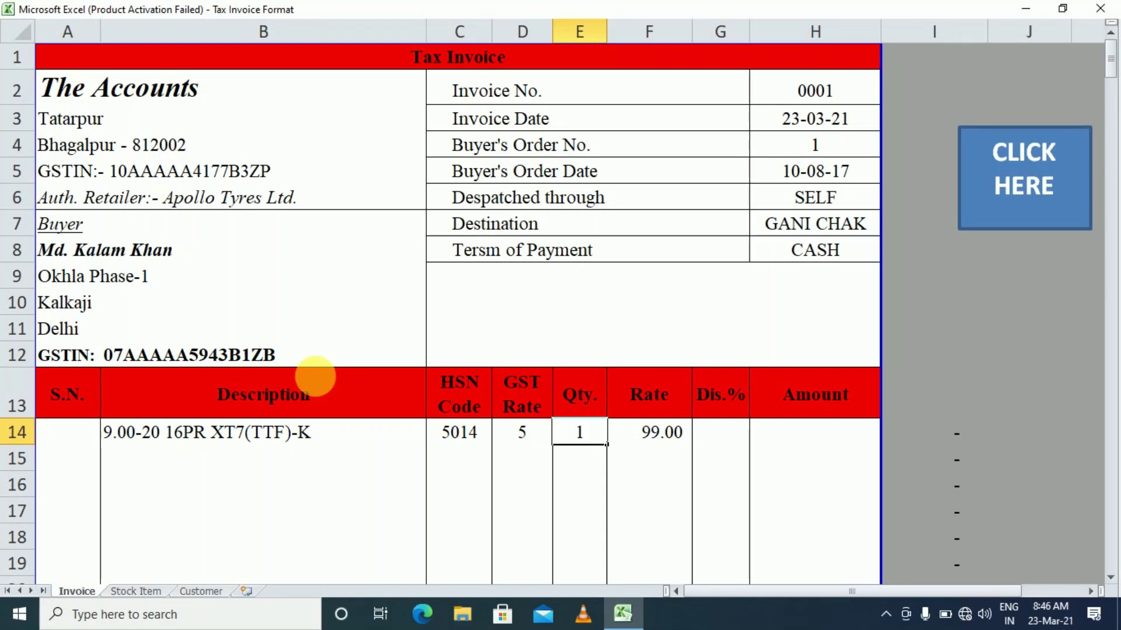
{"action": "key", "text": "Tab"}
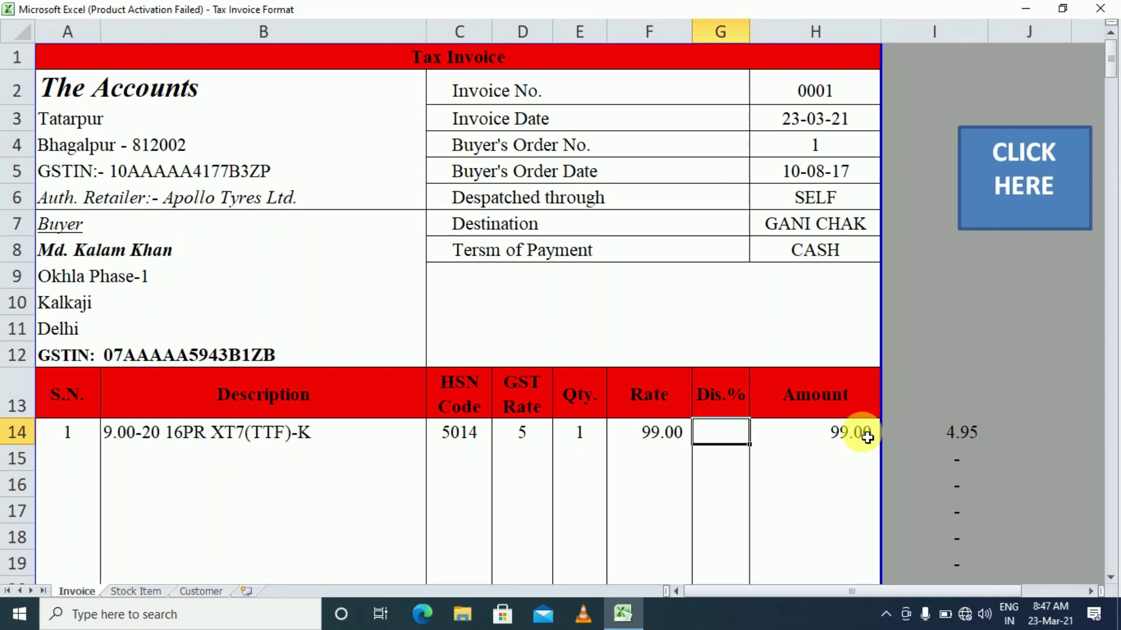
Check the GST, round-off and total rows of the invoice against the buyer details and first item
{"action": "scroll", "coordinate": [867, 438], "scroll_direction": "down", "scroll_amount": 8}
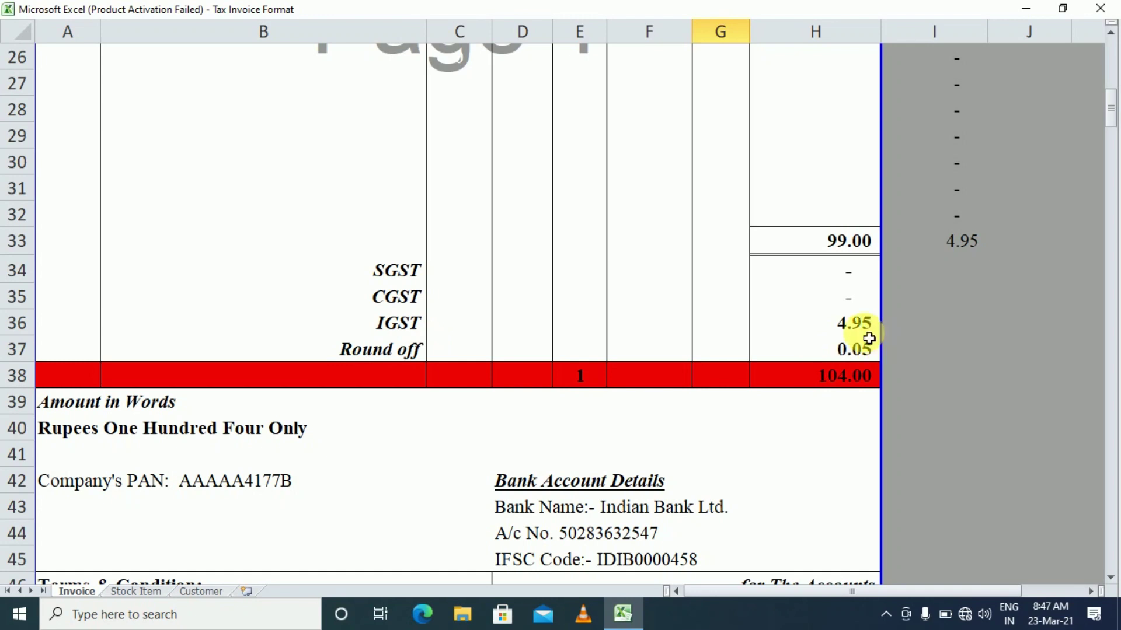
{"action": "scroll", "coordinate": [596, 350], "scroll_direction": "up", "scroll_amount": 8}
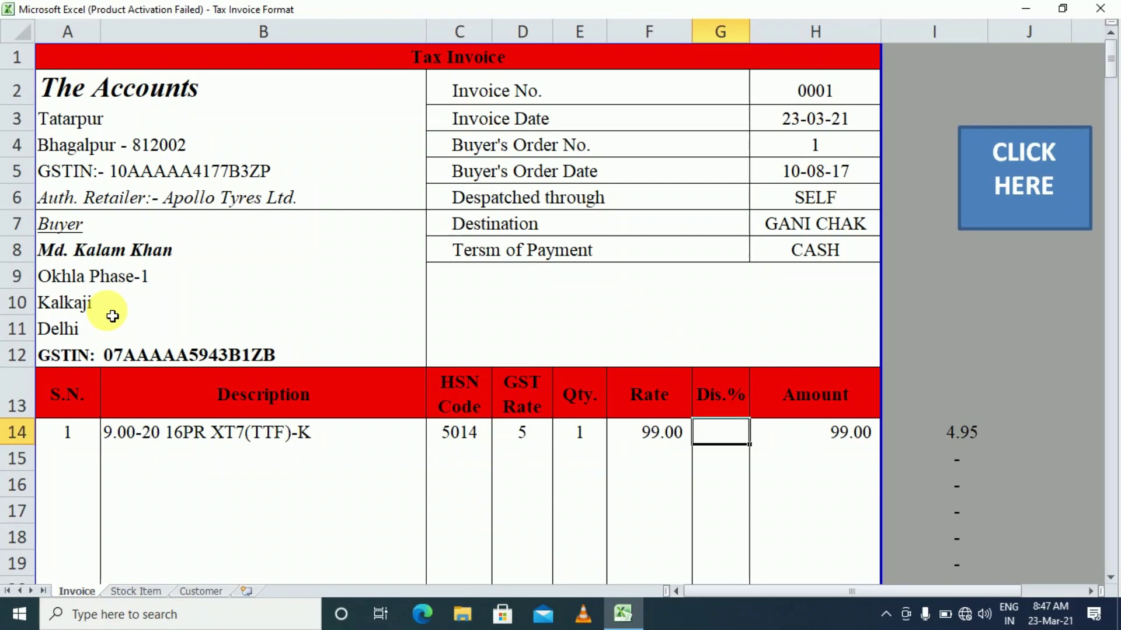
{"action": "scroll", "coordinate": [113, 316], "scroll_direction": "down", "scroll_amount": 3}
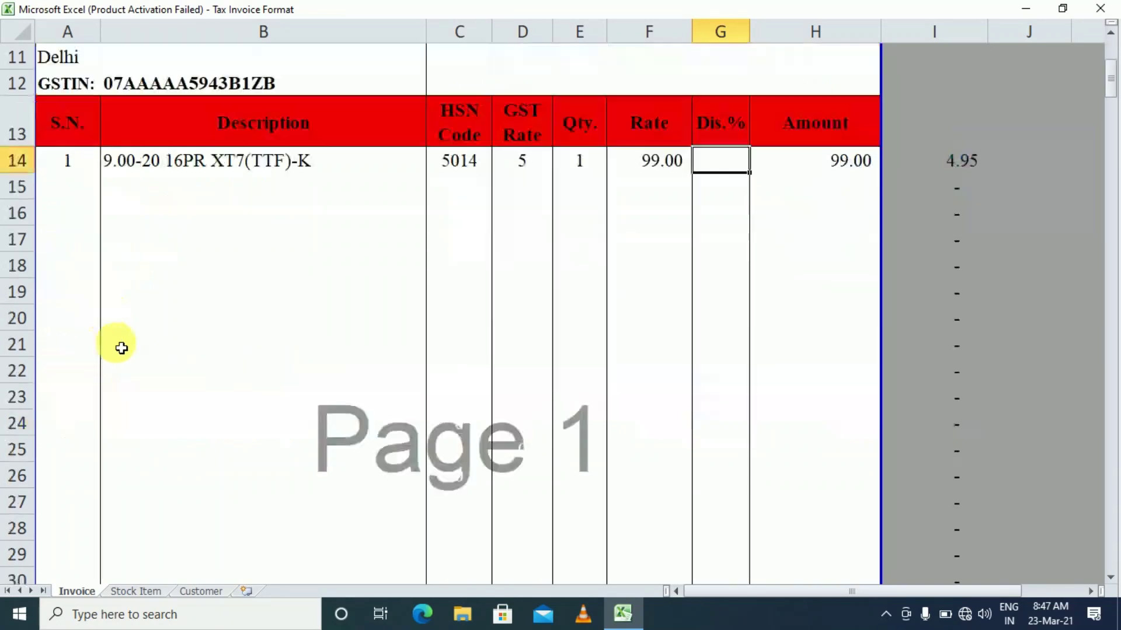
{"action": "scroll", "coordinate": [121, 345], "scroll_direction": "up", "scroll_amount": 3}
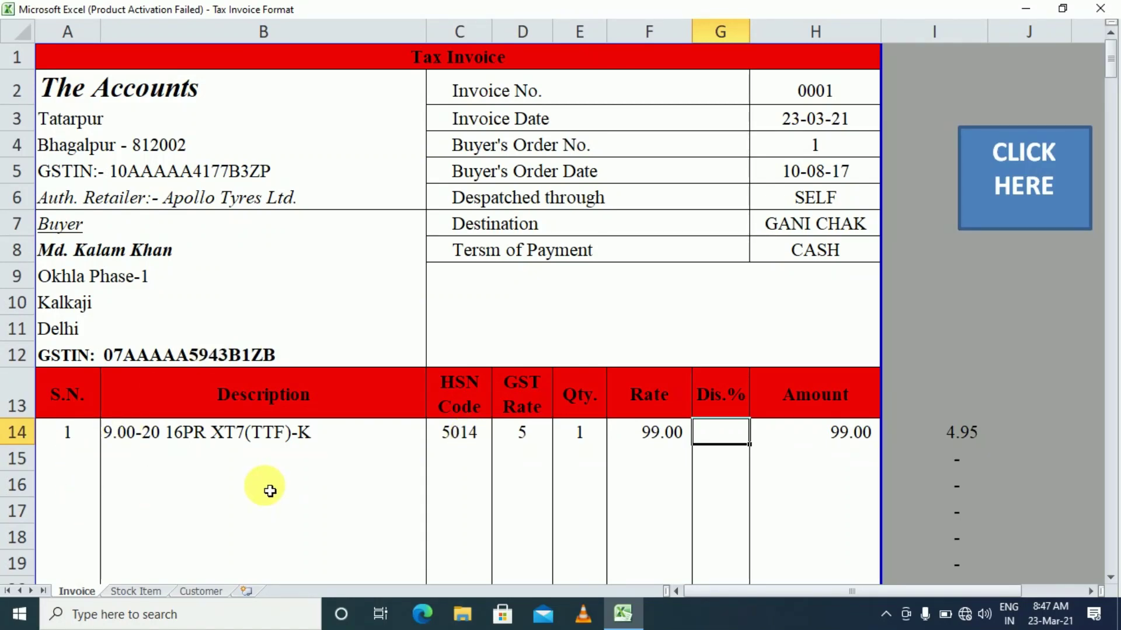
Add 9.00-20 16PR MINE LUG NEW(TTF)-K as the second invoice item in row 15 with a quantity of 1
{"action": "left_click", "coordinate": [196, 457]}
{"action": "left_click", "coordinate": [434, 463]}
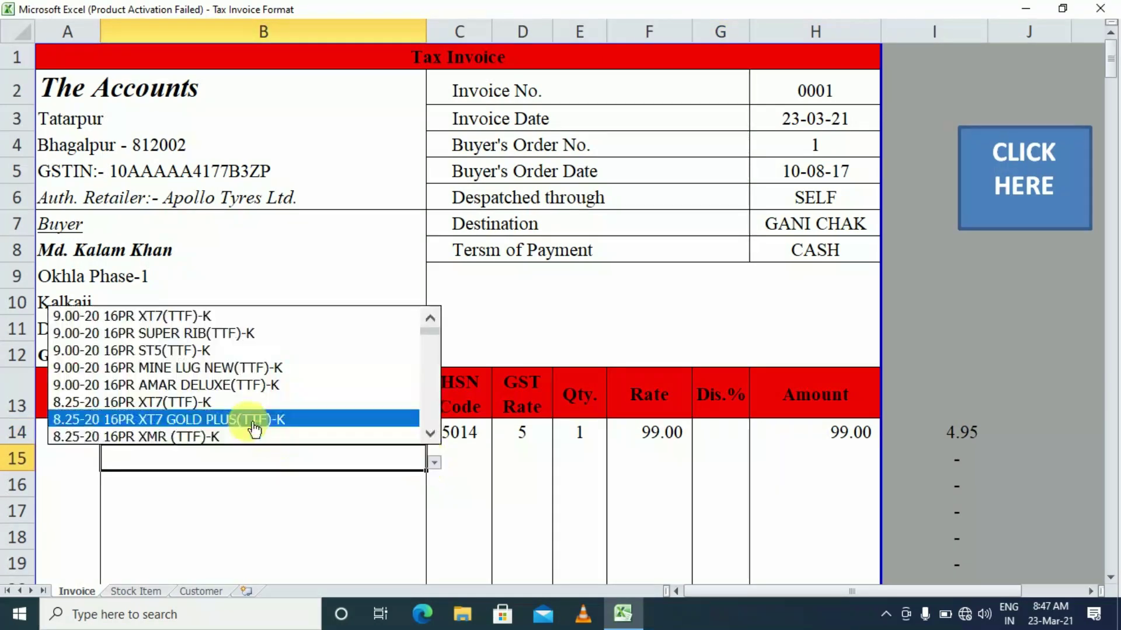
{"action": "left_click", "coordinate": [238, 368]}
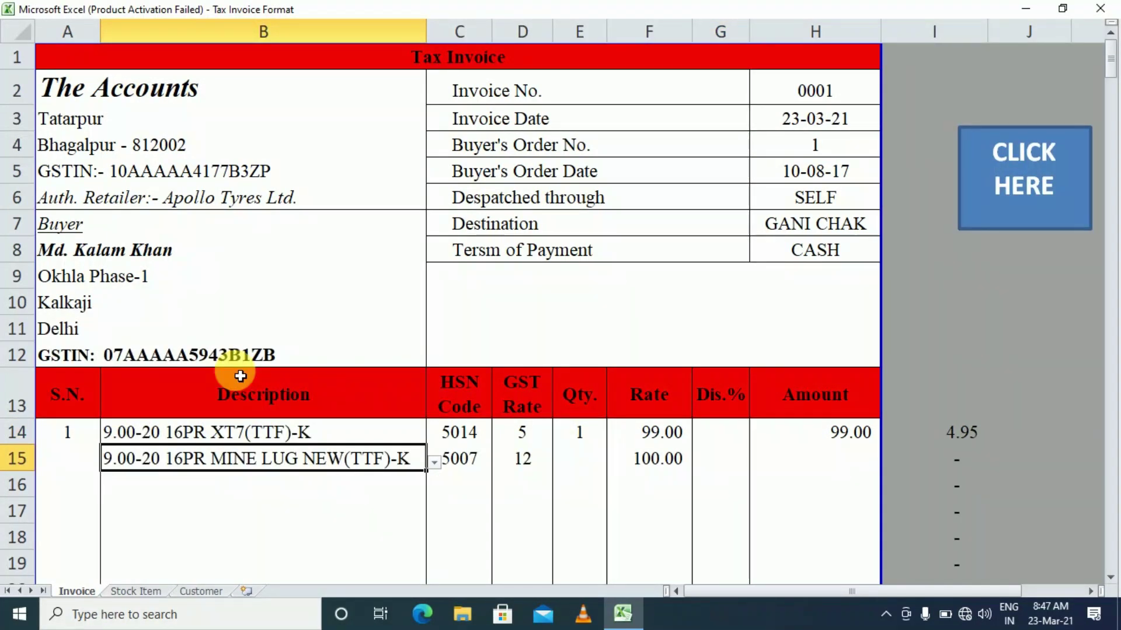
{"action": "left_click", "coordinate": [573, 464]}
{"action": "type", "text": "1"}
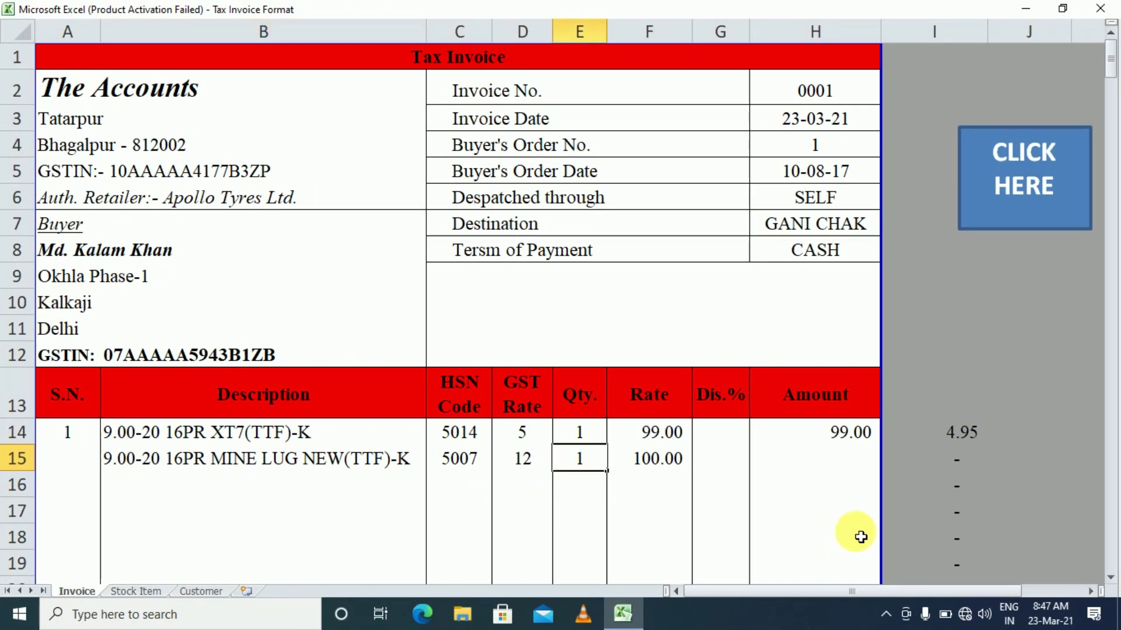
{"action": "key", "text": "Tab"}
{"action": "key", "text": "Tab"}
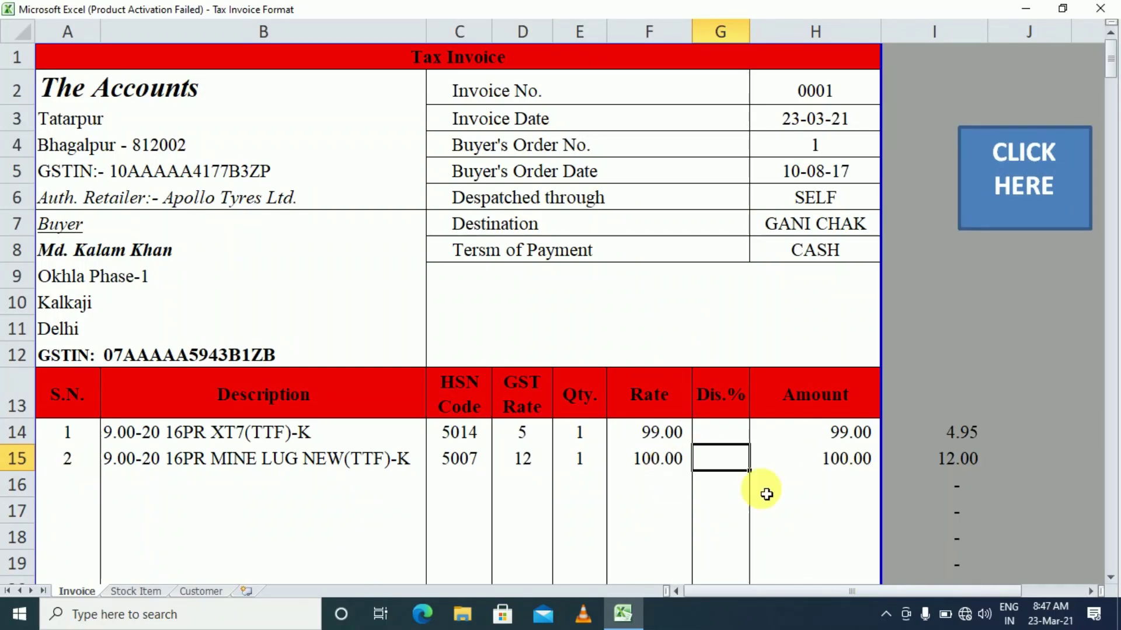
Review the updated tax amounts, grand total, amount in words and footer details of the two-item invoice
{"action": "scroll", "coordinate": [894, 500], "scroll_direction": "down", "scroll_amount": 8}
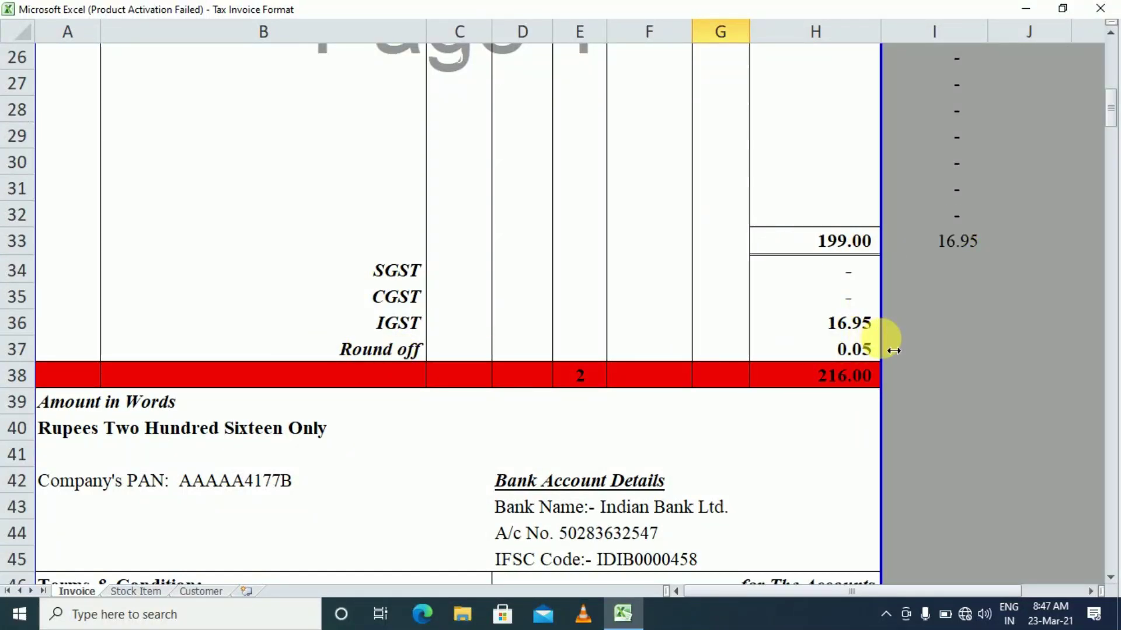
{"action": "scroll", "coordinate": [848, 387], "scroll_direction": "down", "scroll_amount": 3}
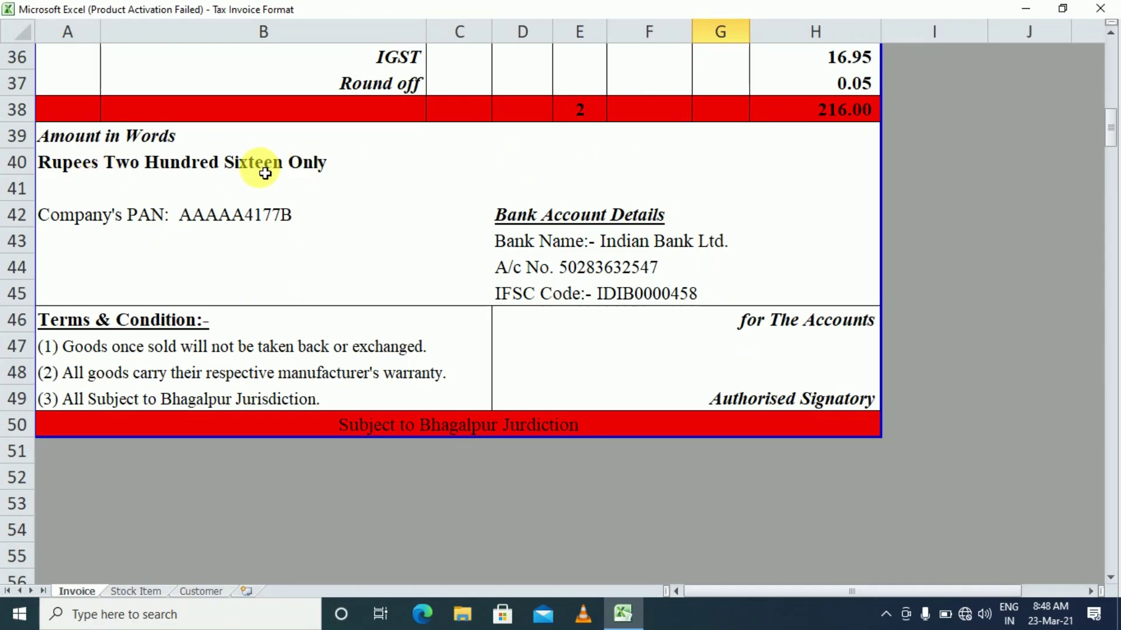
{"action": "scroll", "coordinate": [402, 243], "scroll_direction": "up", "scroll_amount": 12}
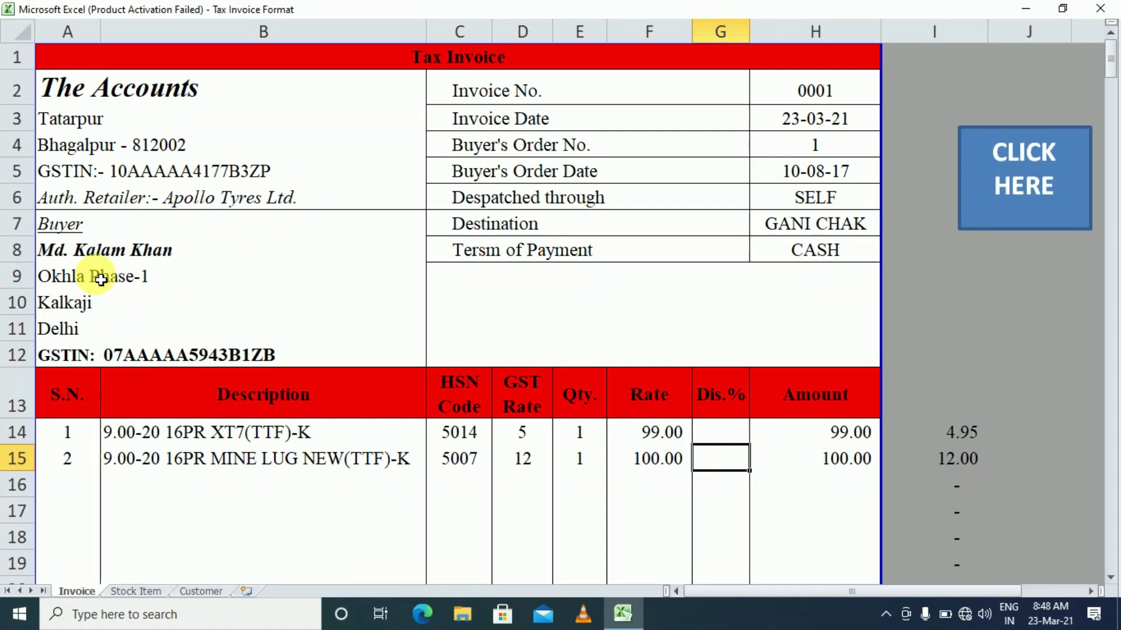
Open the Customer sheet and examine the party details, especially the State entries in F5:F8
{"action": "left_click", "coordinate": [196, 591]}
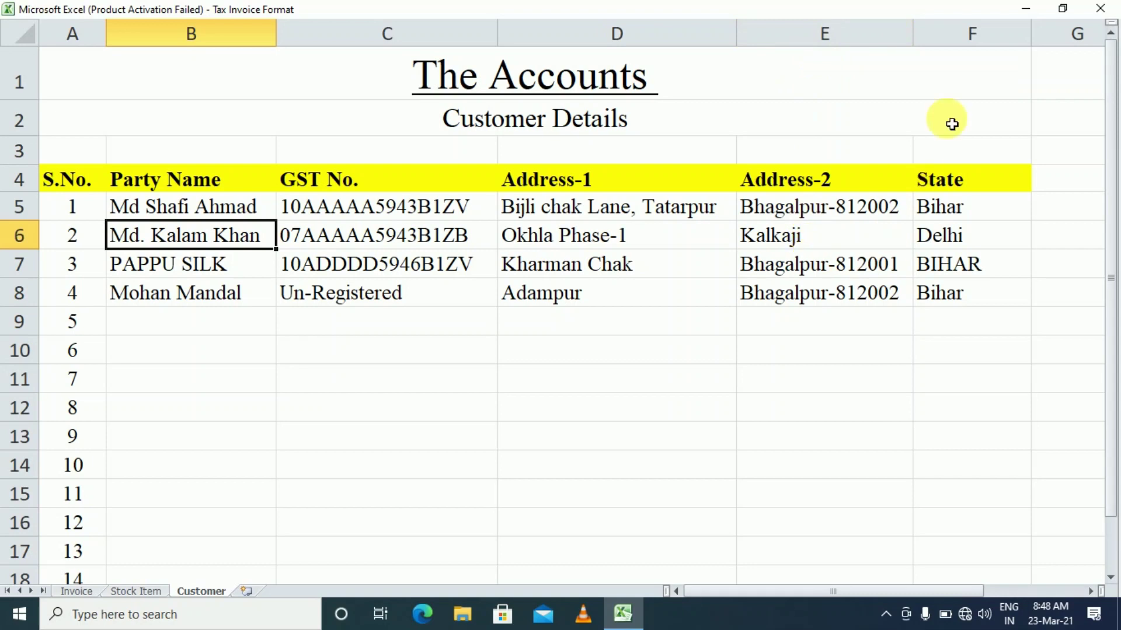
{"action": "left_click_drag", "start_coordinate": [970, 208], "coordinate": [930, 283]}
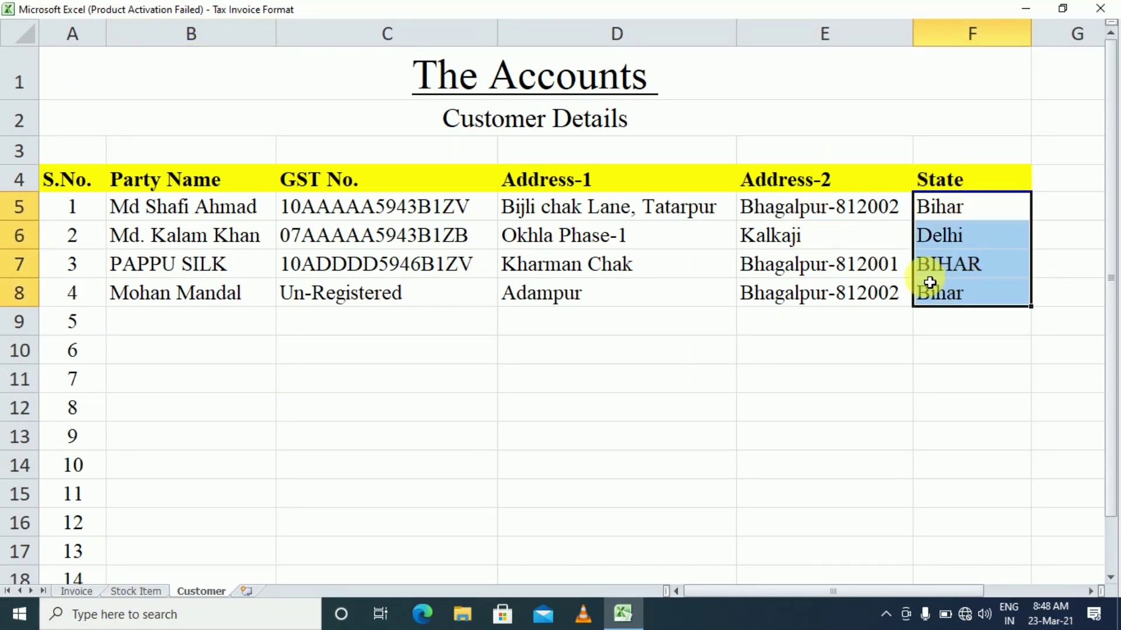
{"action": "left_click", "coordinate": [486, 377]}
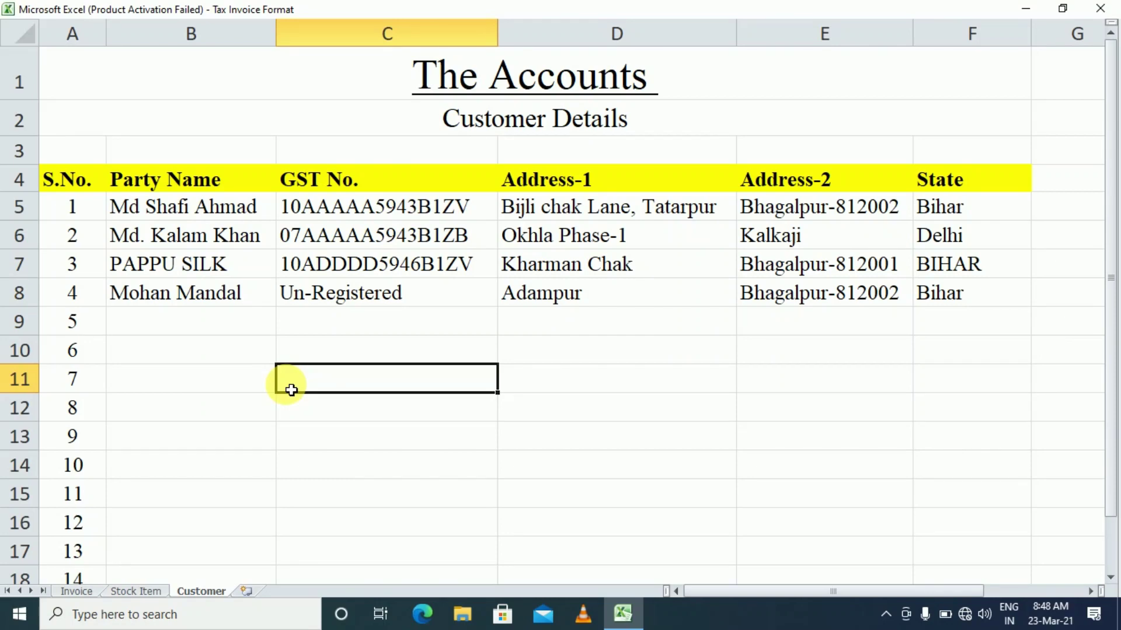
Open the Stock Item sheet and examine the first item's serial number, name, HSN, rate and selling price columns
{"action": "left_click", "coordinate": [136, 591]}
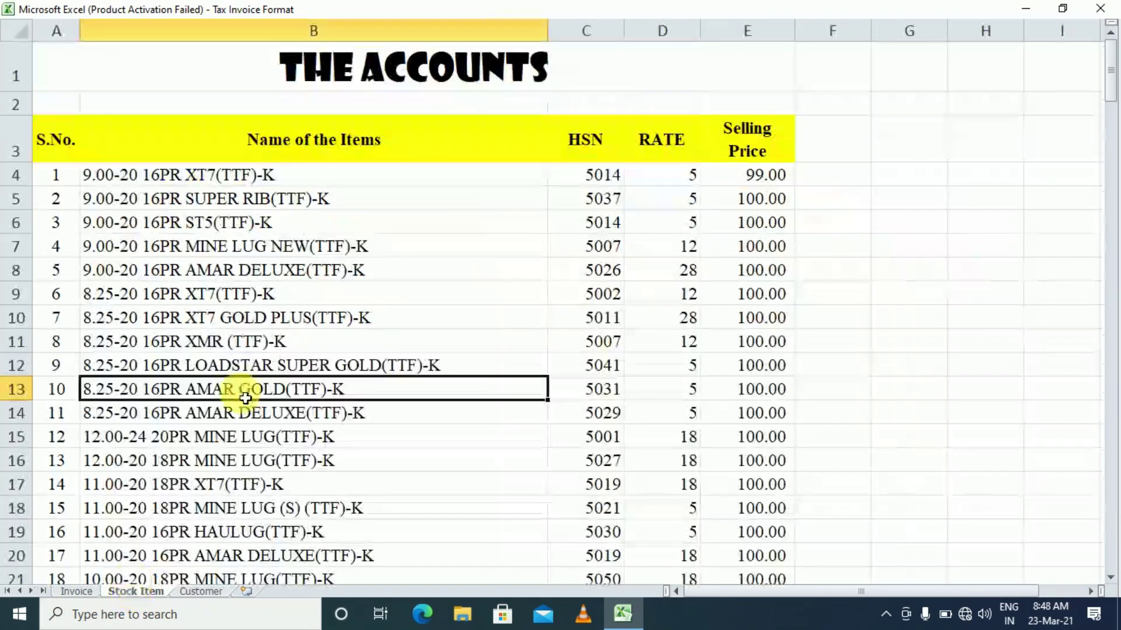
{"action": "left_click", "coordinate": [56, 186]}
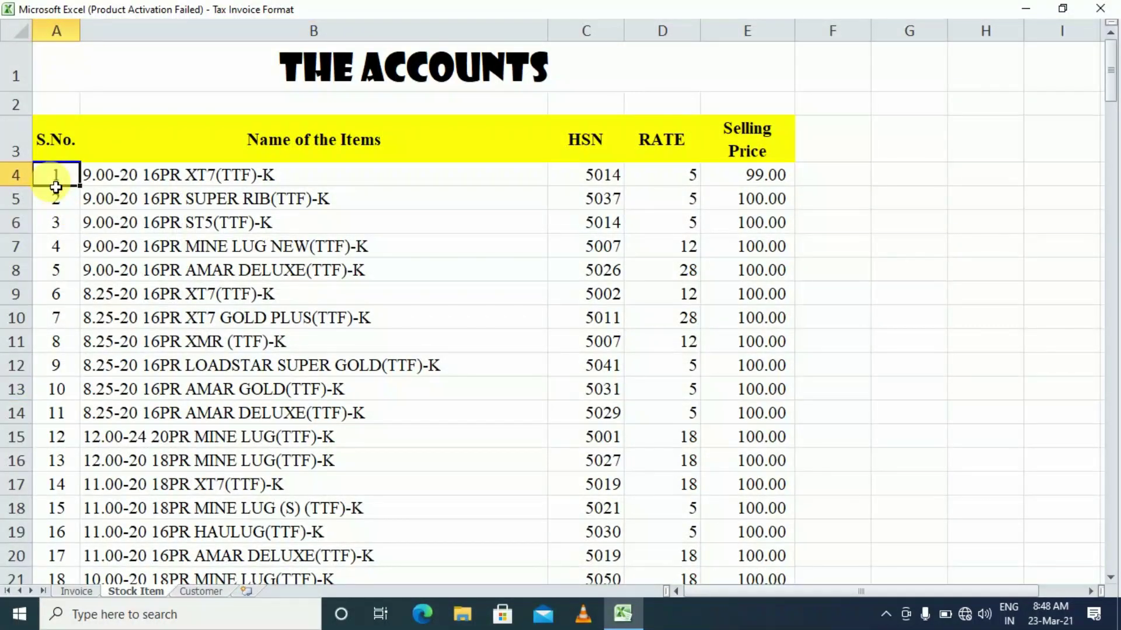
{"action": "left_click", "coordinate": [368, 180]}
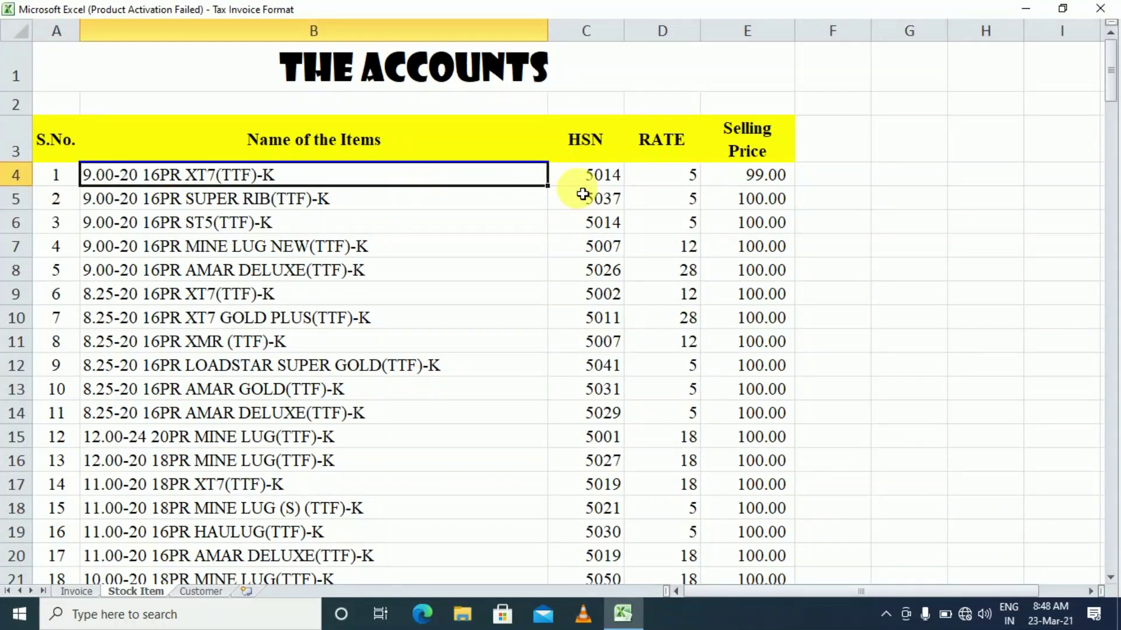
{"action": "left_click", "coordinate": [566, 182]}
{"action": "left_click", "coordinate": [661, 178]}
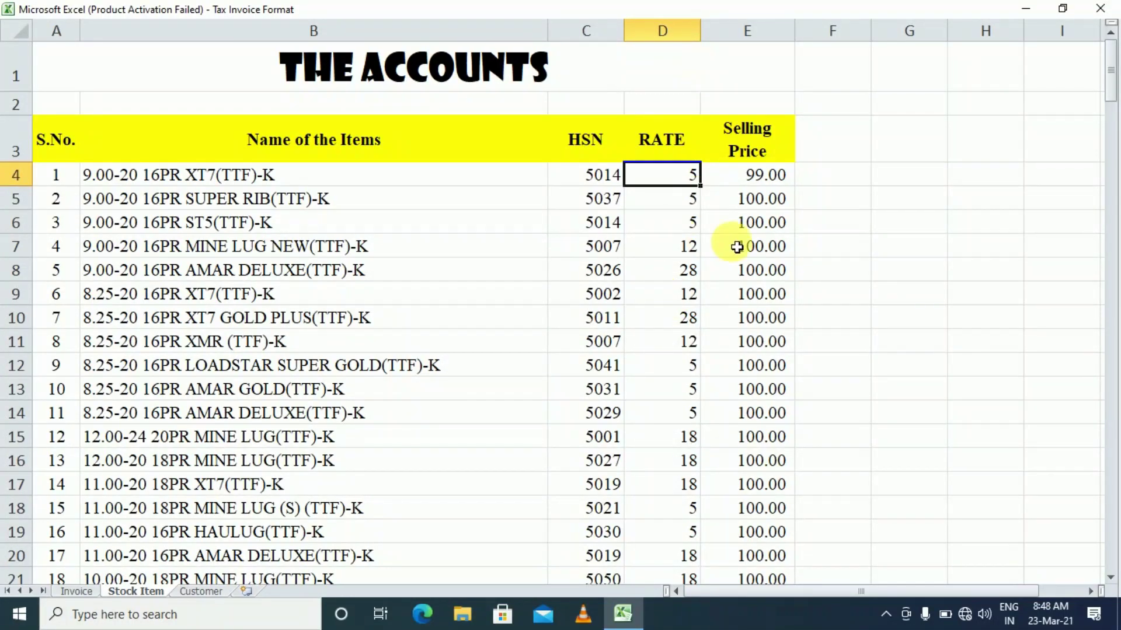
{"action": "left_click", "coordinate": [752, 177]}
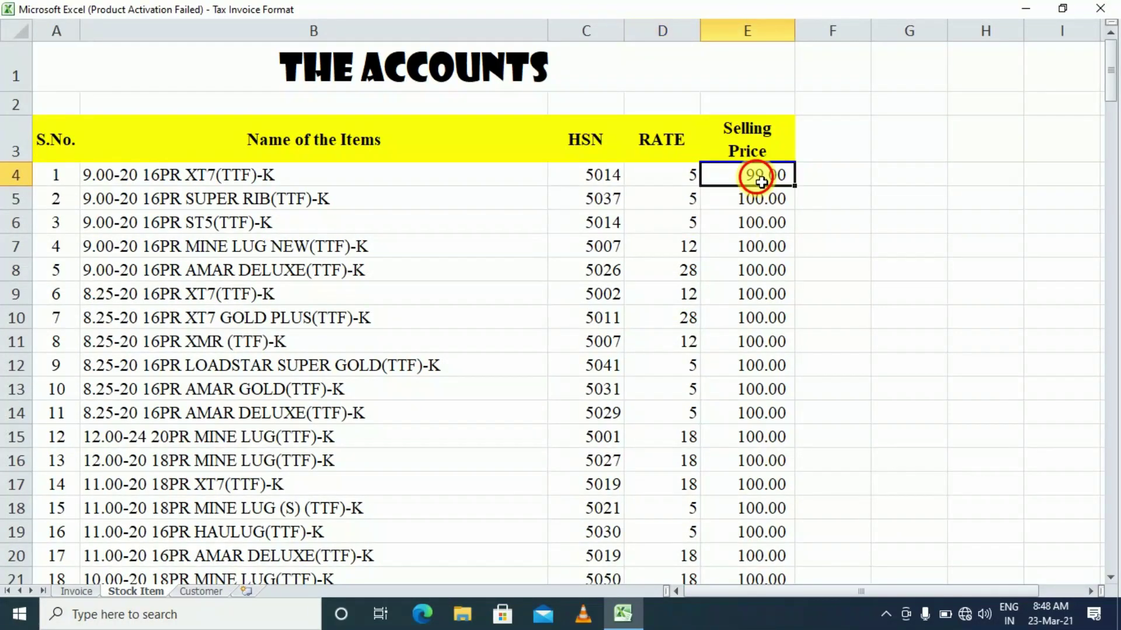
{"action": "left_click", "coordinate": [751, 313]}
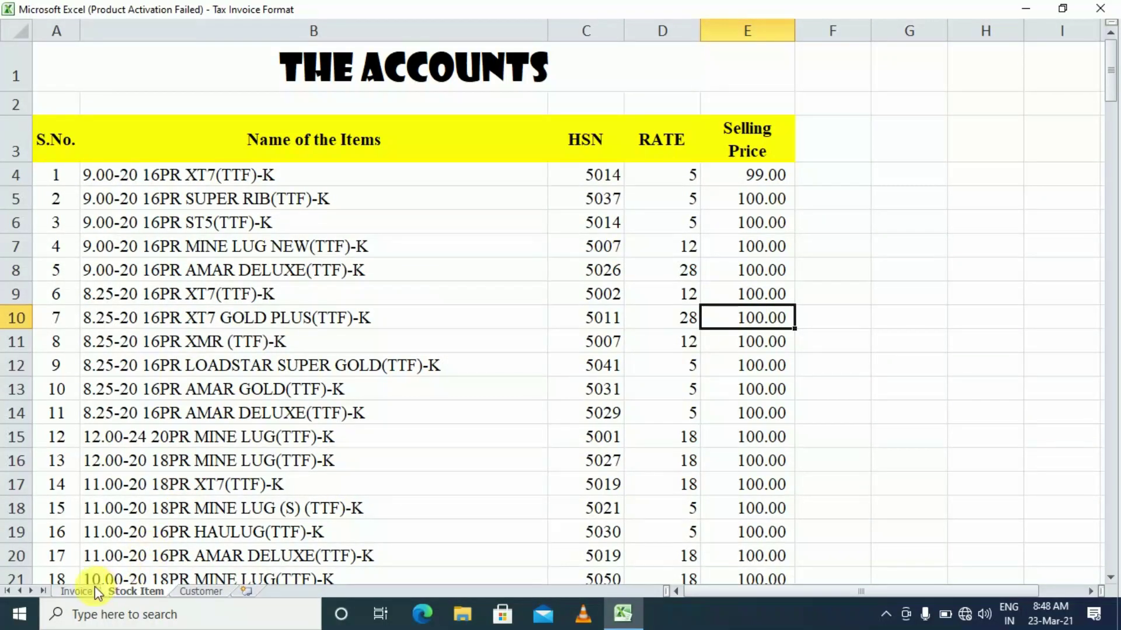
Check the item rates on the Invoice sheet, and revisit the Stock Item and Customer sheets that supply its data
{"action": "left_click", "coordinate": [76, 591]}
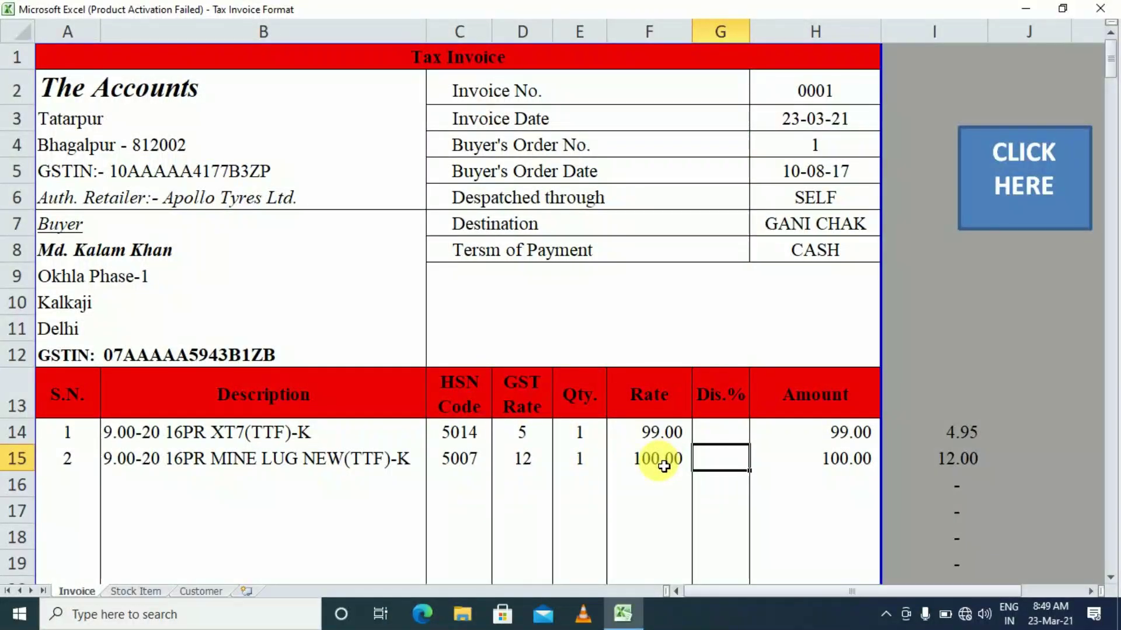
{"action": "left_click", "coordinate": [153, 590]}
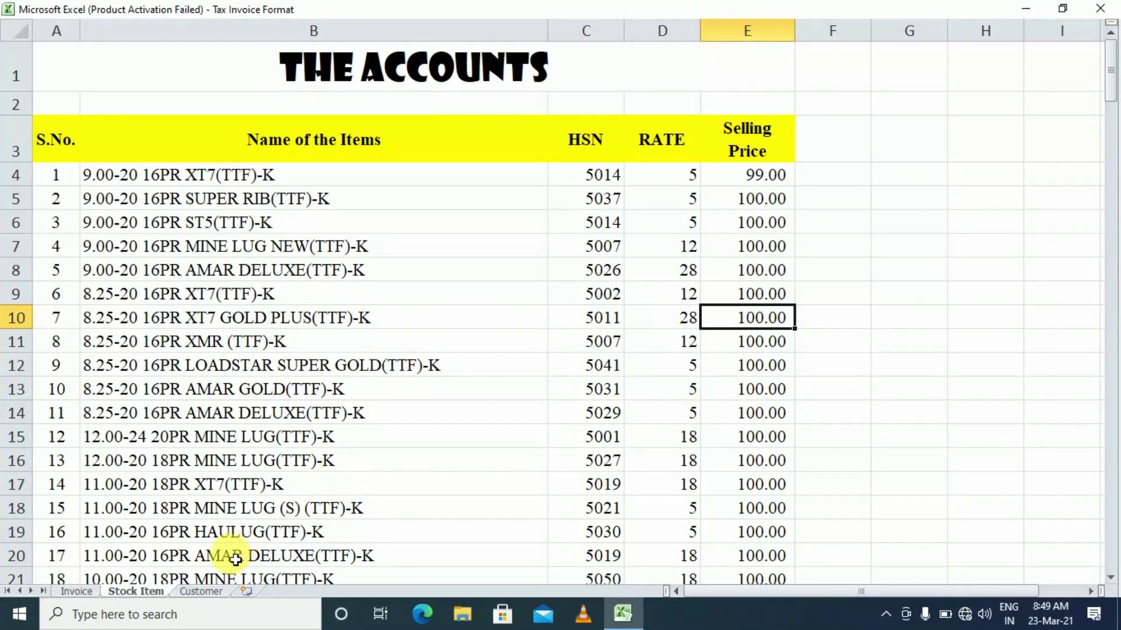
{"action": "left_click", "coordinate": [199, 591]}
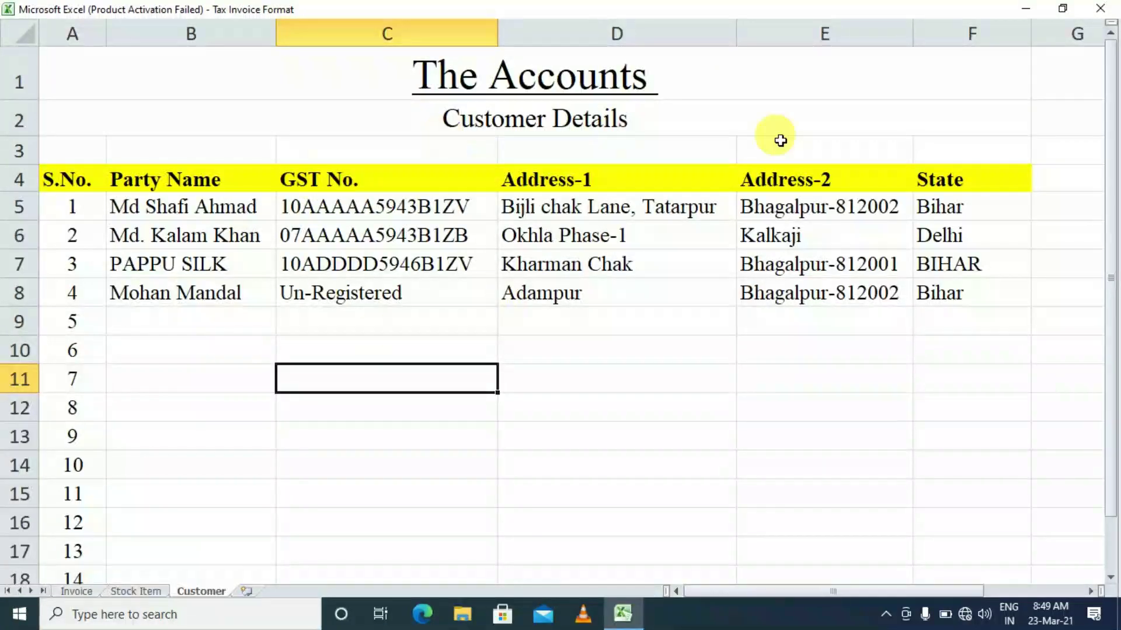
Copy the first party name from B5 of the Customer sheet into the buyer name cell A8 of the Invoice sheet
{"action": "left_click", "coordinate": [77, 592]}
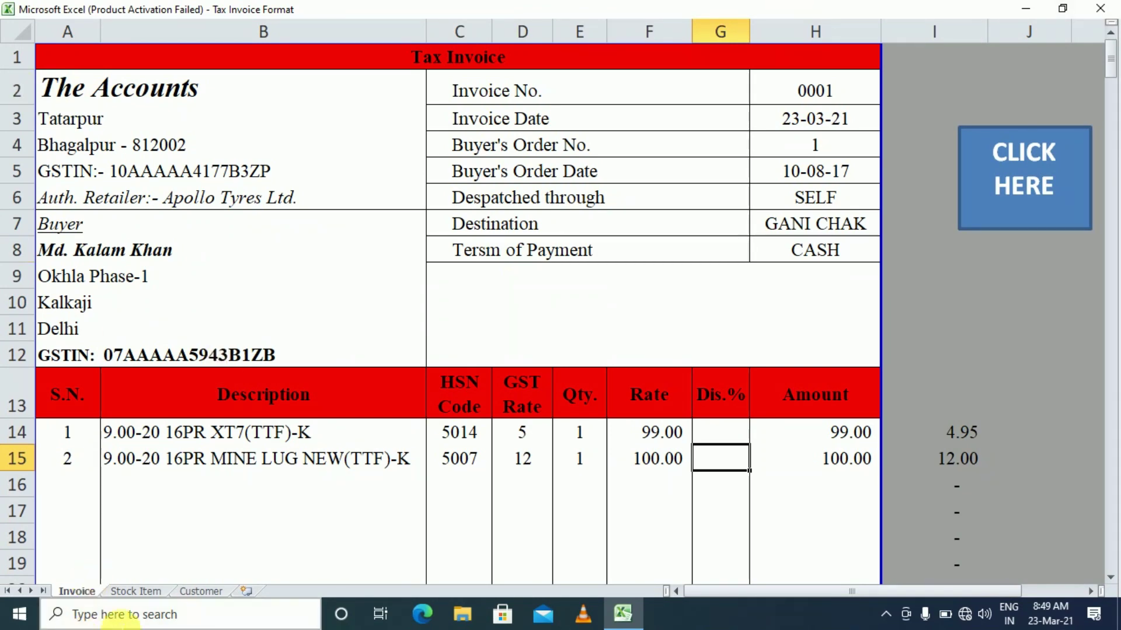
{"action": "left_click", "coordinate": [201, 591]}
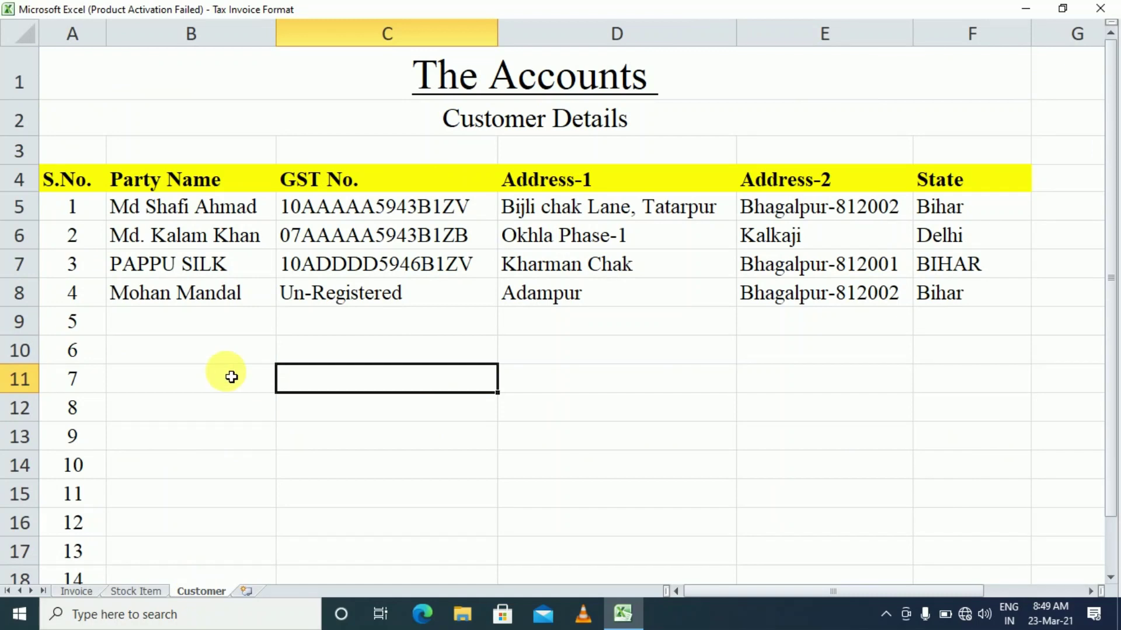
{"action": "left_click", "coordinate": [969, 214]}
{"action": "left_click", "coordinate": [214, 209]}
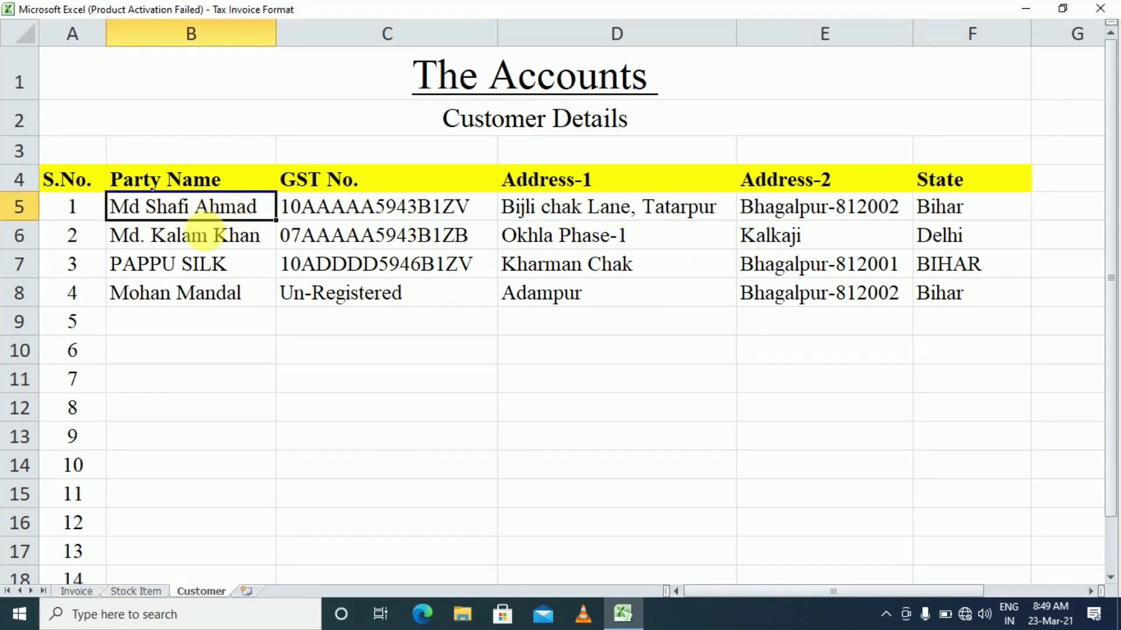
{"action": "key", "text": "ctrl+c"}
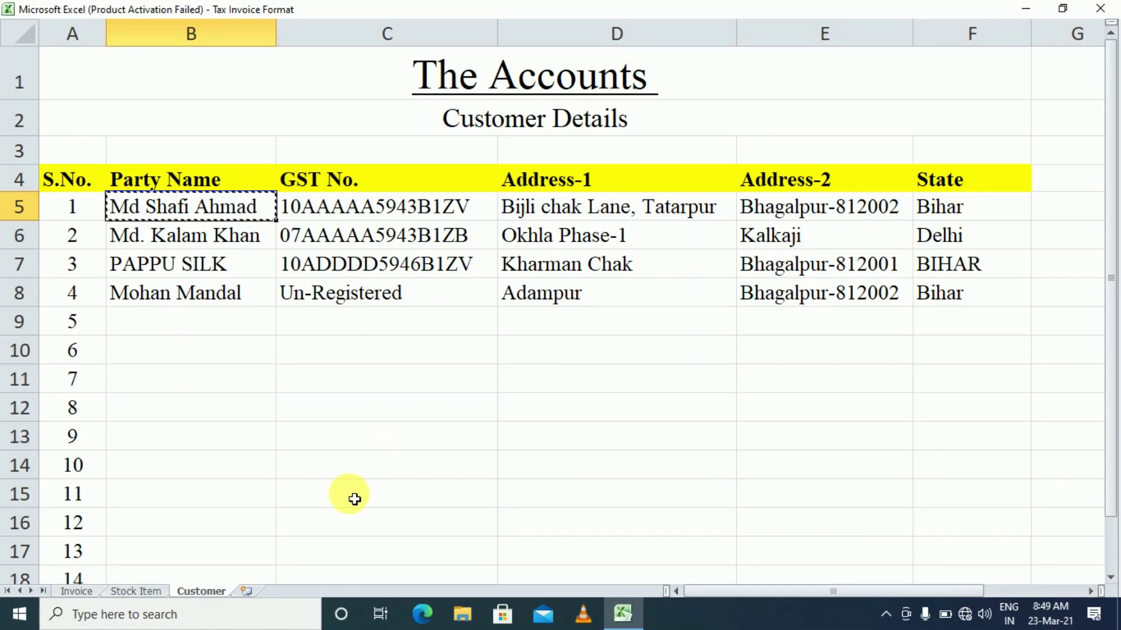
{"action": "left_click", "coordinate": [85, 592]}
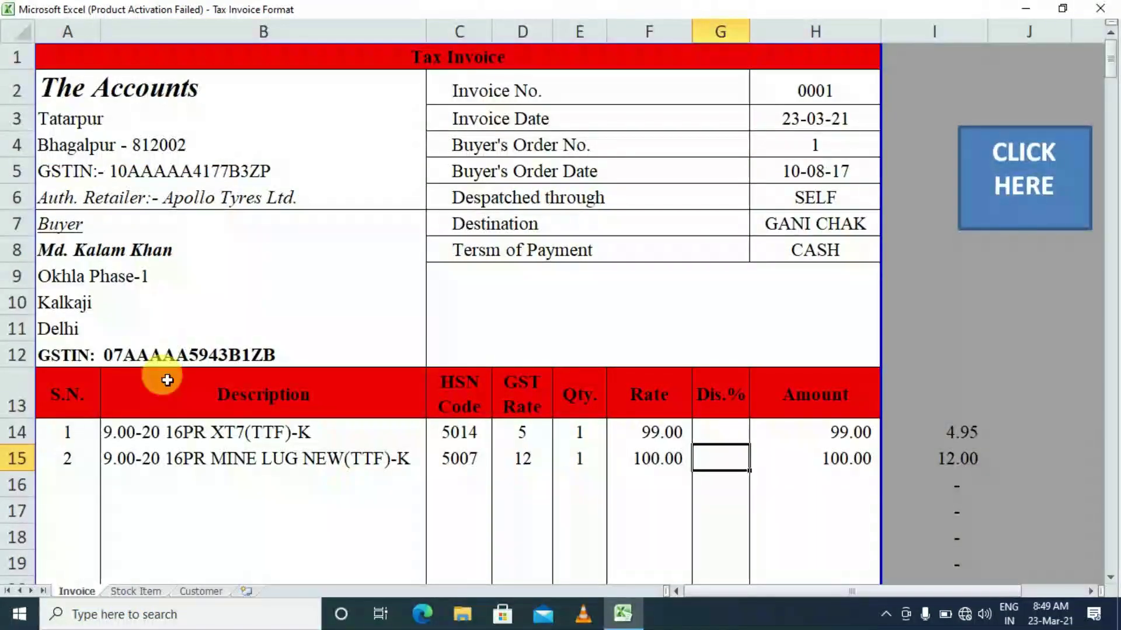
{"action": "left_click", "coordinate": [126, 252]}
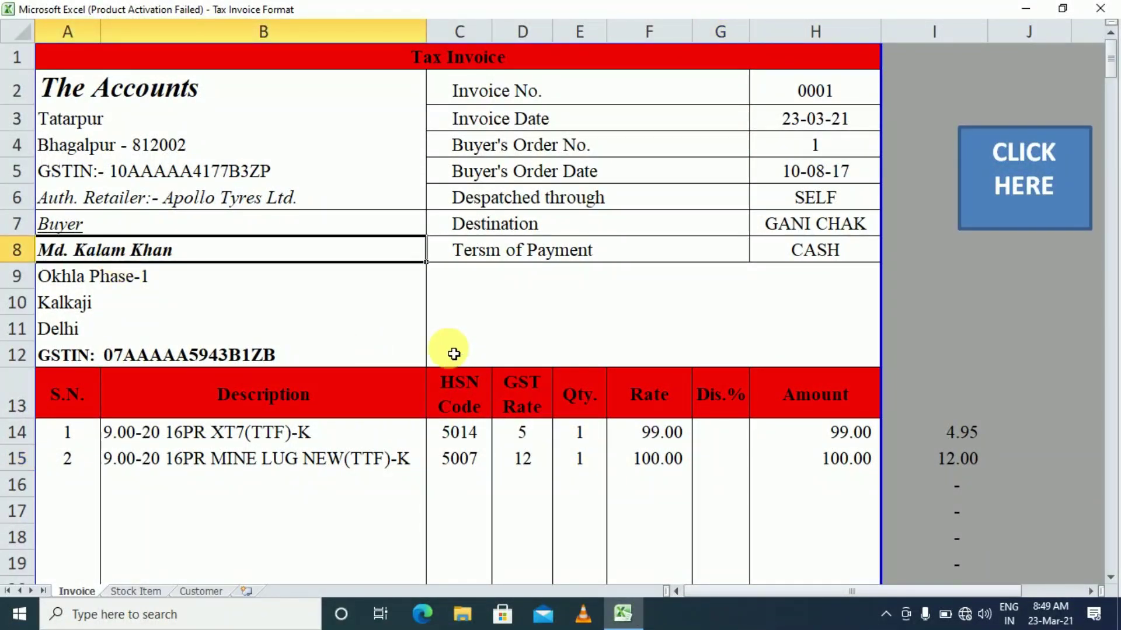
{"action": "key", "text": "ctrl+v"}
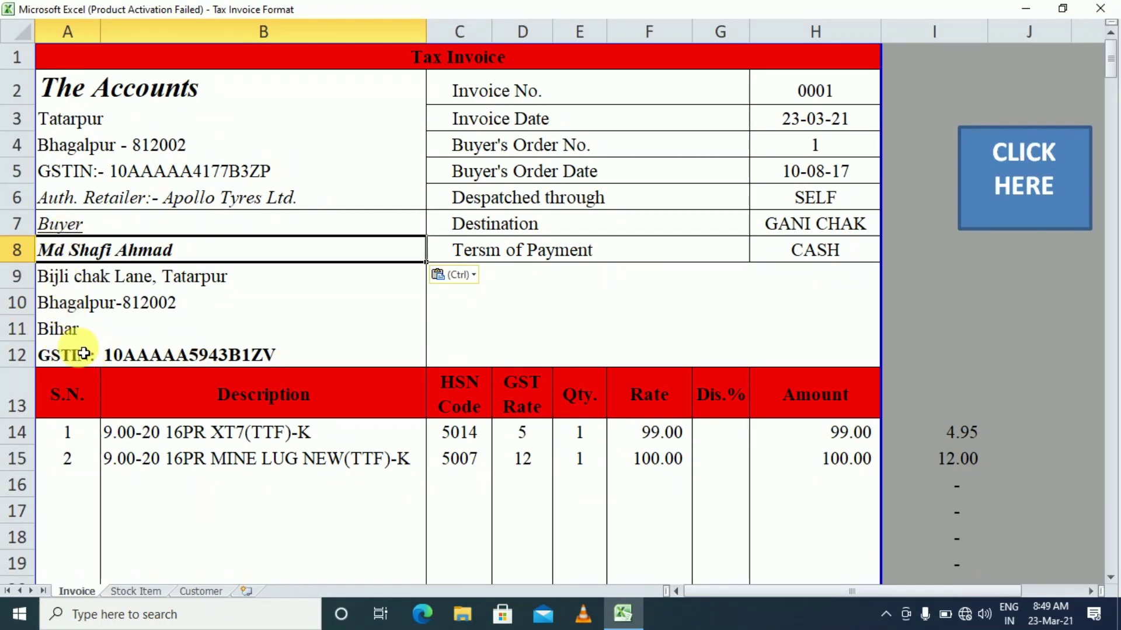
Review the SGST, CGST, IGST, round-off and grand total for the changed buyer on the Invoice sheet
{"action": "scroll", "coordinate": [408, 418], "scroll_direction": "down", "scroll_amount": 2}
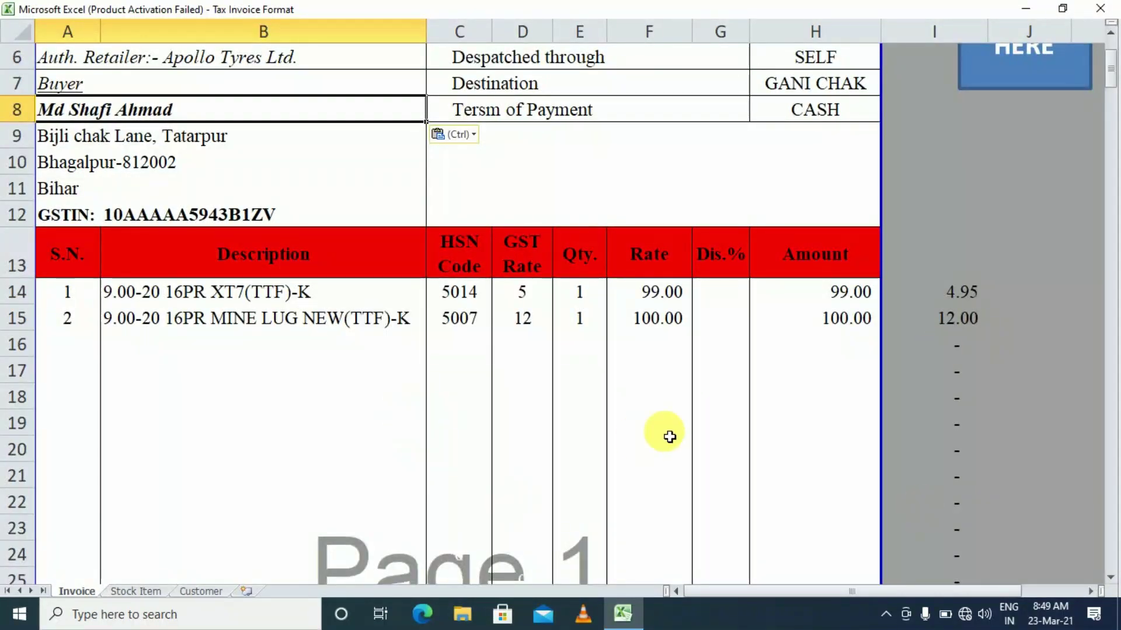
{"action": "scroll", "coordinate": [669, 436], "scroll_direction": "down", "scroll_amount": 7}
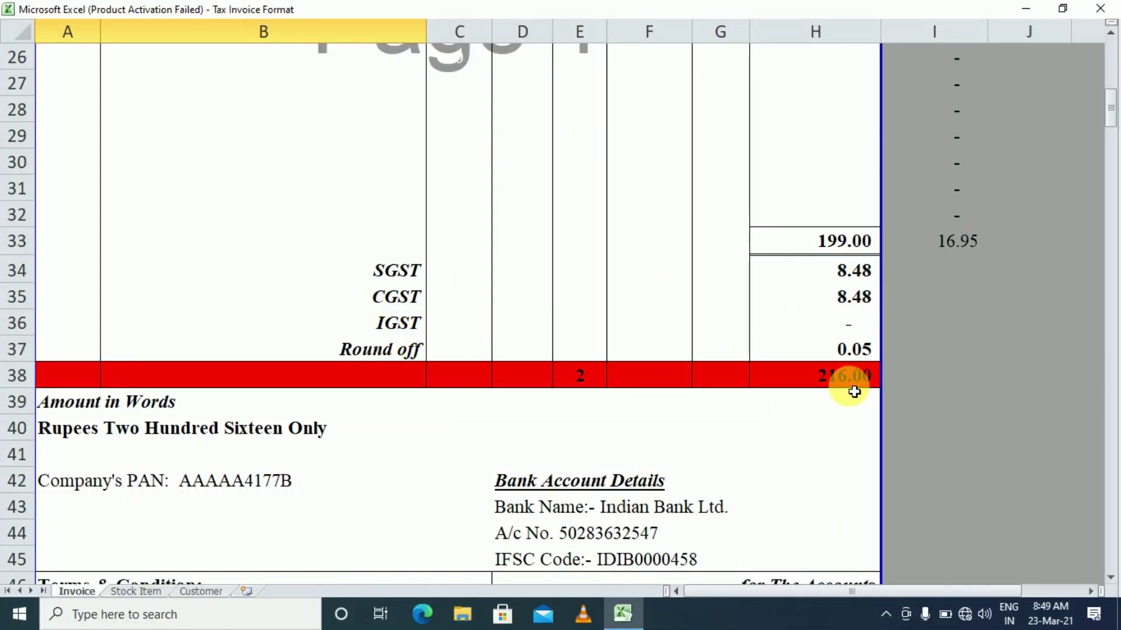
{"action": "scroll", "coordinate": [854, 392], "scroll_direction": "up", "scroll_amount": 8}
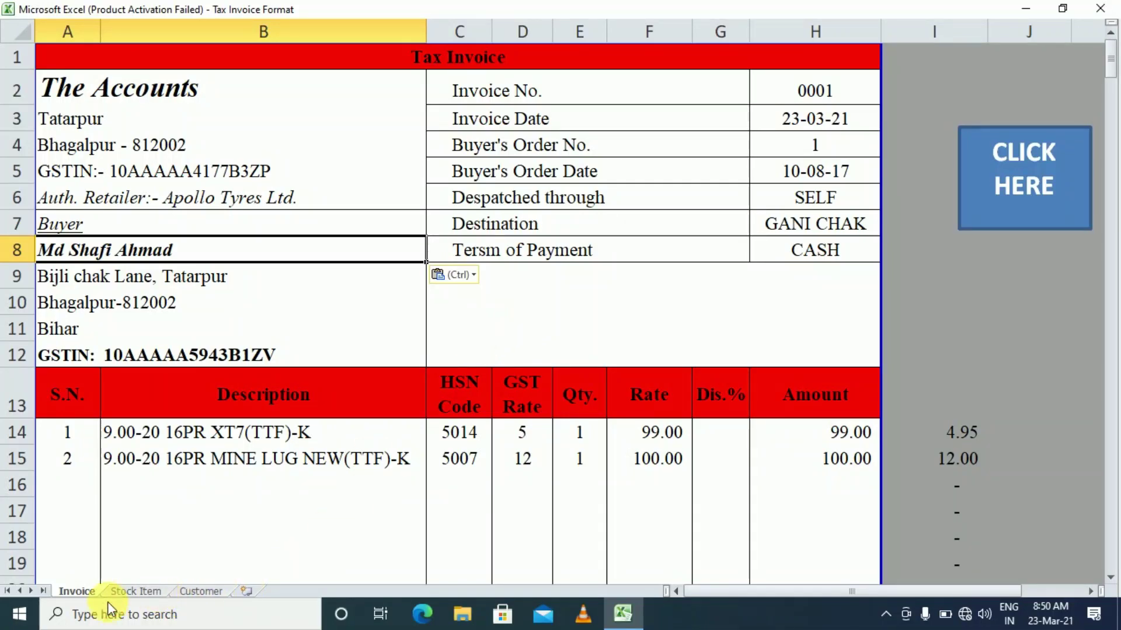
Compare the Stock Item and Customer sheets with the Invoice sheet, and examine the invoice's buyer details and item lines
{"action": "left_click", "coordinate": [125, 592]}
{"action": "left_click", "coordinate": [207, 591]}
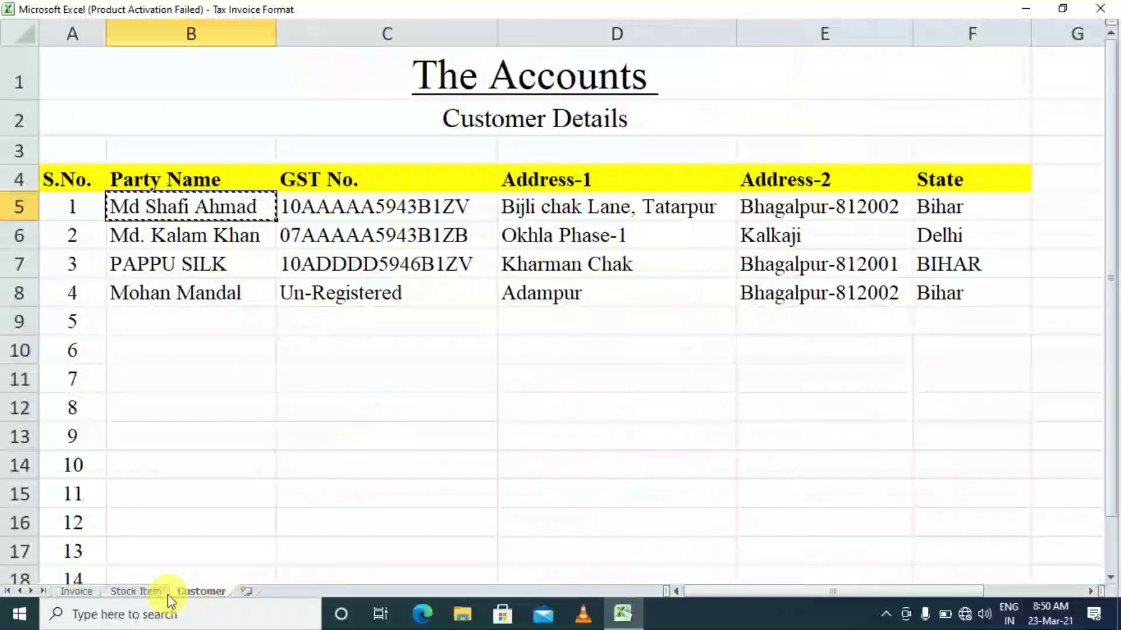
{"action": "left_click", "coordinate": [152, 593]}
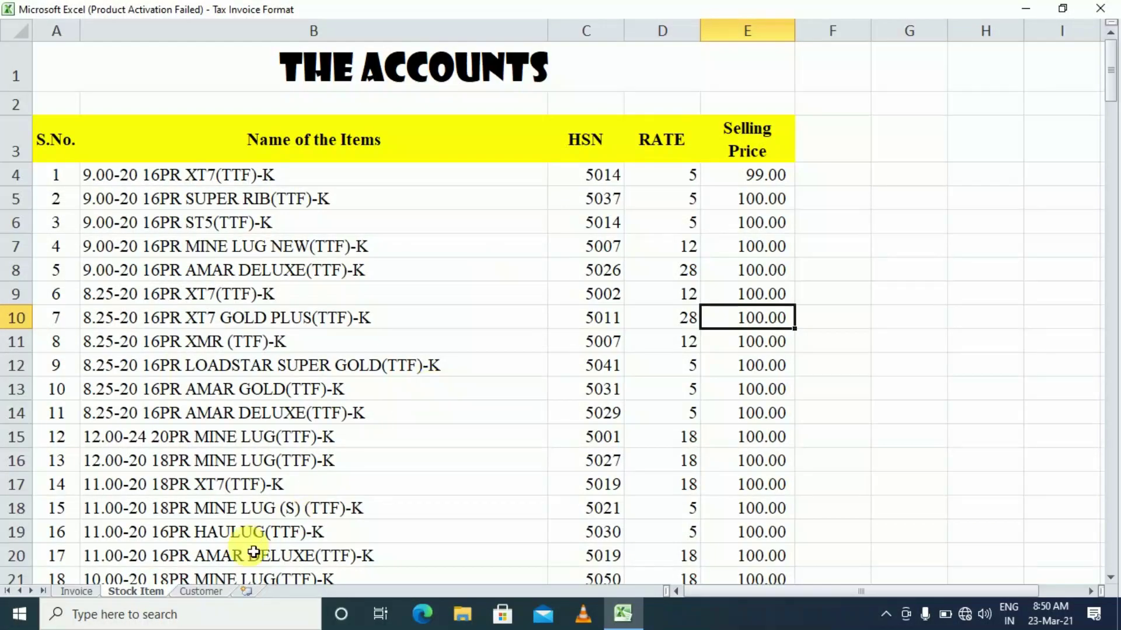
{"action": "left_click", "coordinate": [202, 592]}
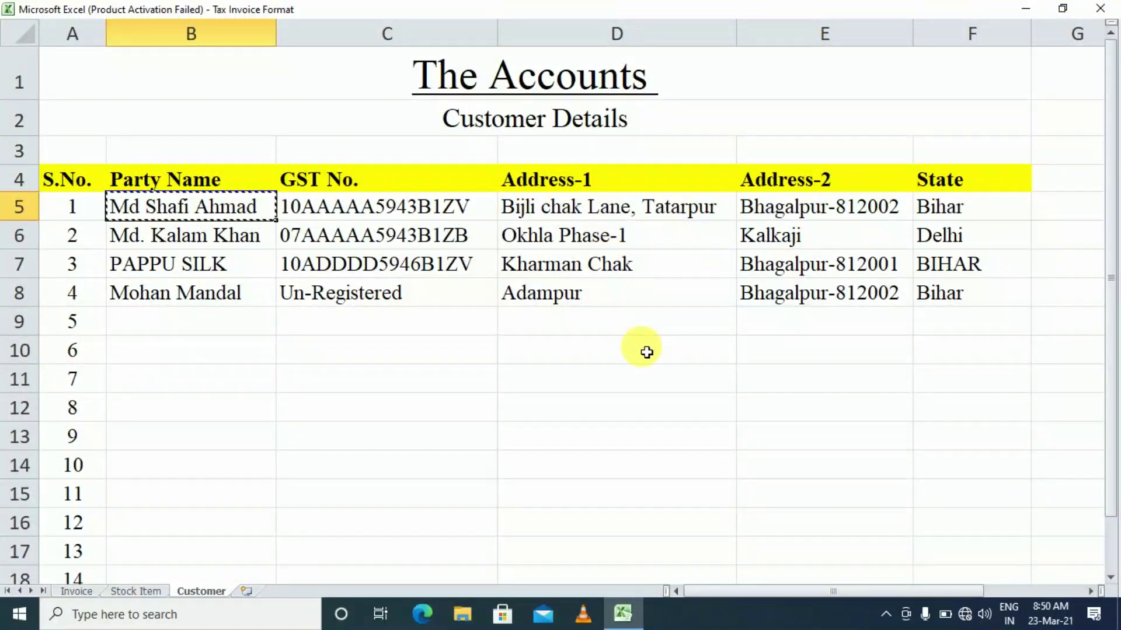
{"action": "left_click", "coordinate": [76, 591]}
{"action": "key", "text": "ctrl+v"}
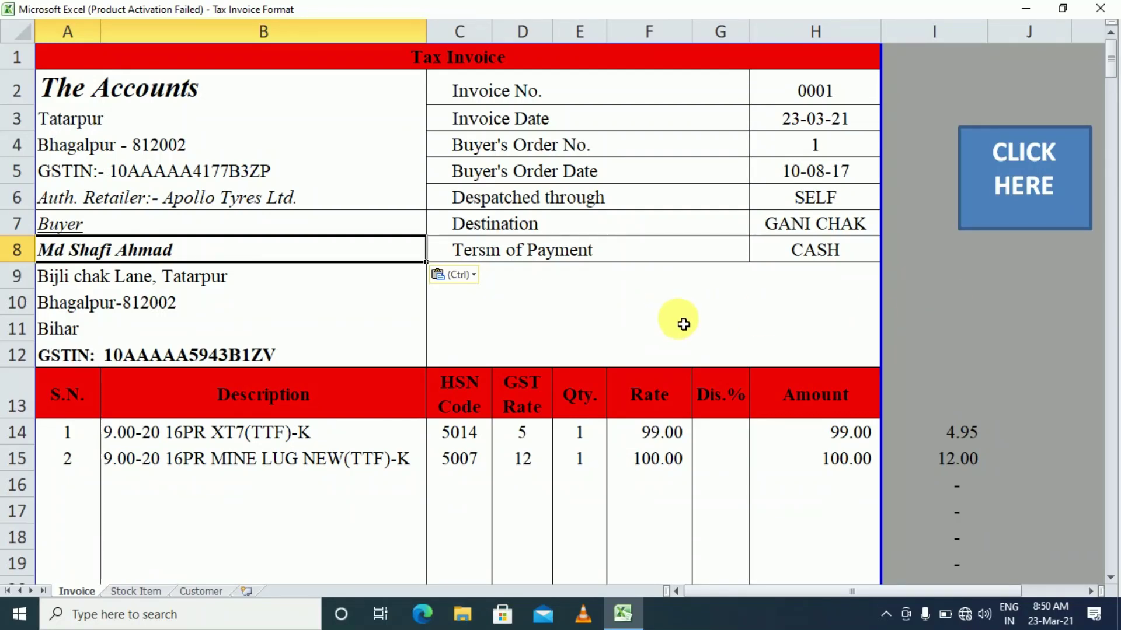
{"action": "scroll", "coordinate": [821, 313], "scroll_direction": "down", "scroll_amount": 2}
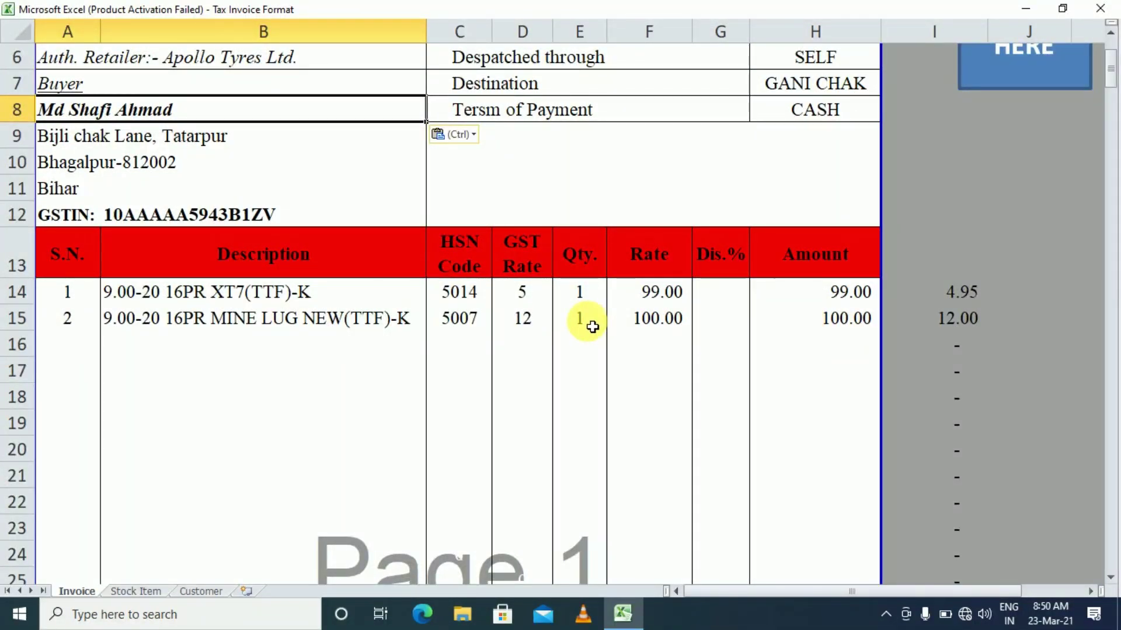
{"action": "scroll", "coordinate": [592, 327], "scroll_direction": "up", "scroll_amount": 2}
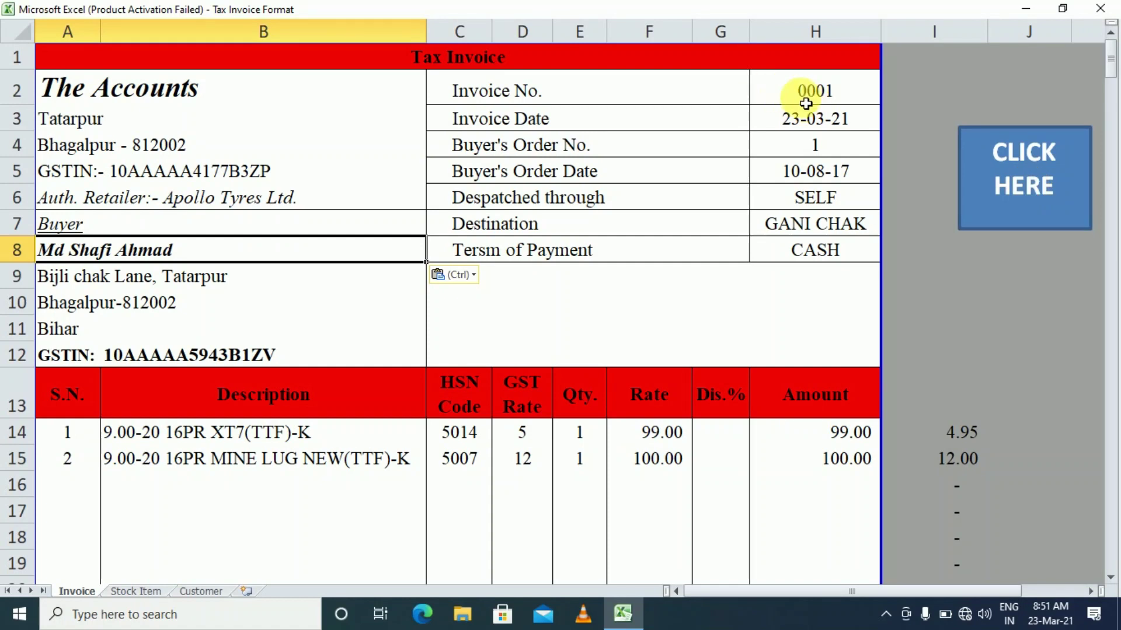
Run the invoice's macro to start the next invoice, number 0002, with cleared item descriptions
{"action": "left_click", "coordinate": [1037, 209]}
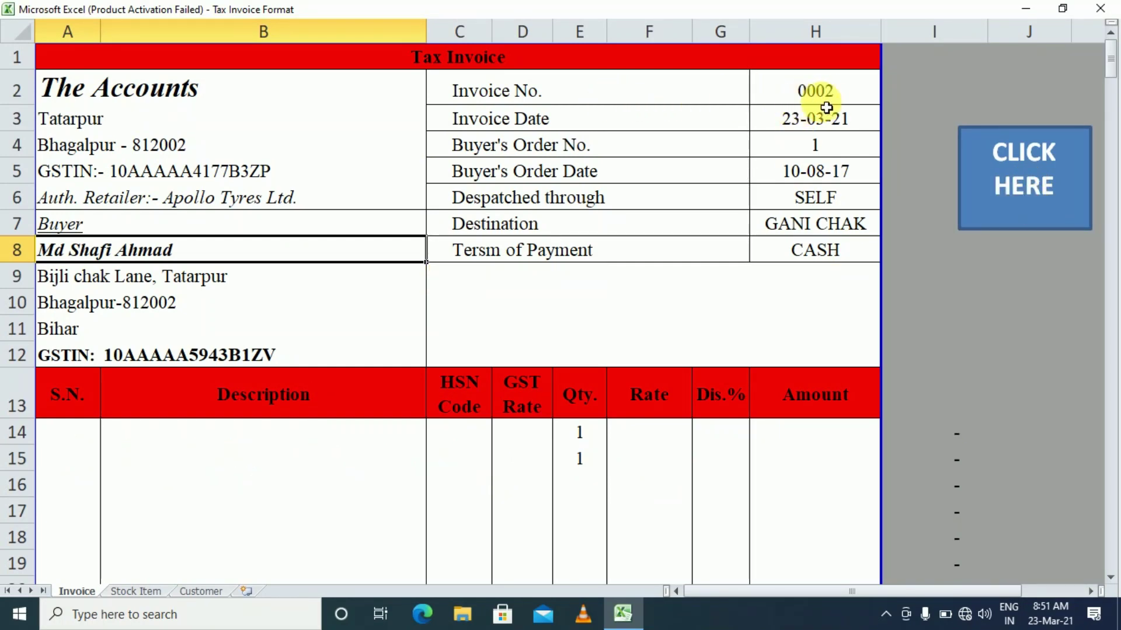
{"action": "scroll", "coordinate": [300, 395], "scroll_direction": "down", "scroll_amount": 2}
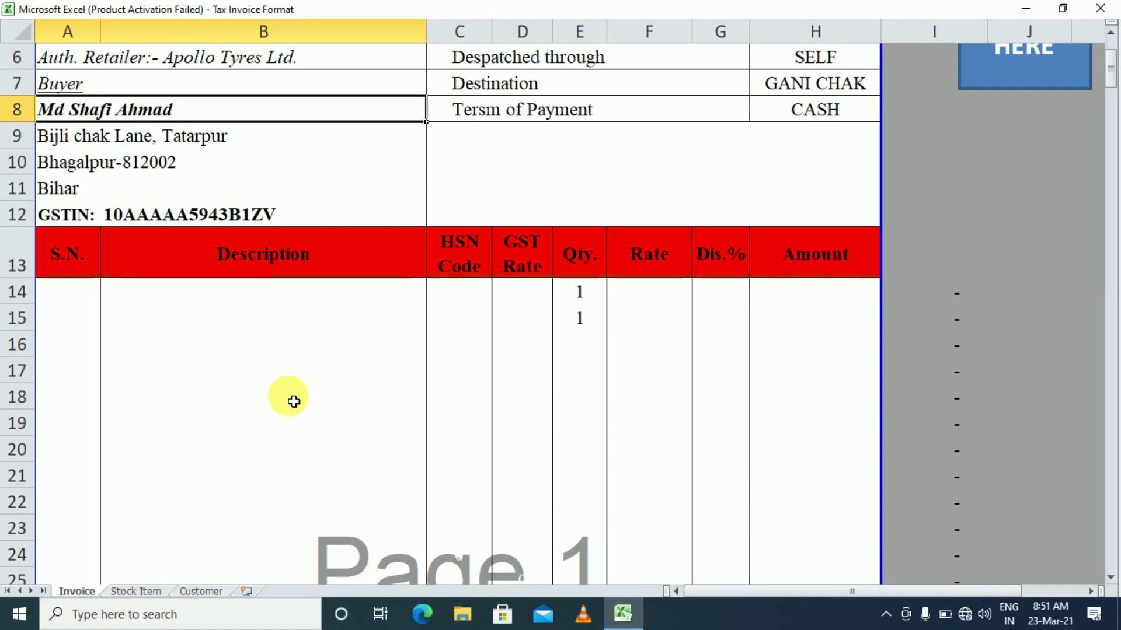
{"action": "scroll", "coordinate": [293, 401], "scroll_direction": "up", "scroll_amount": 2}
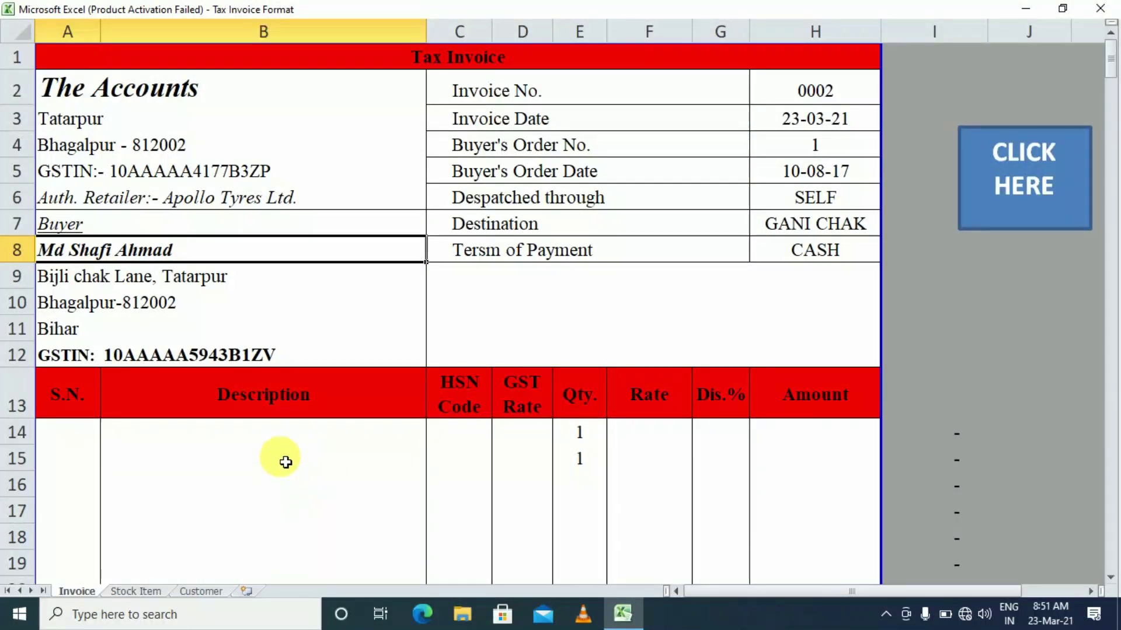
Select the first description cell B14 and browse its stock item list down to the 7.50-16 items
{"action": "left_click", "coordinate": [288, 436]}
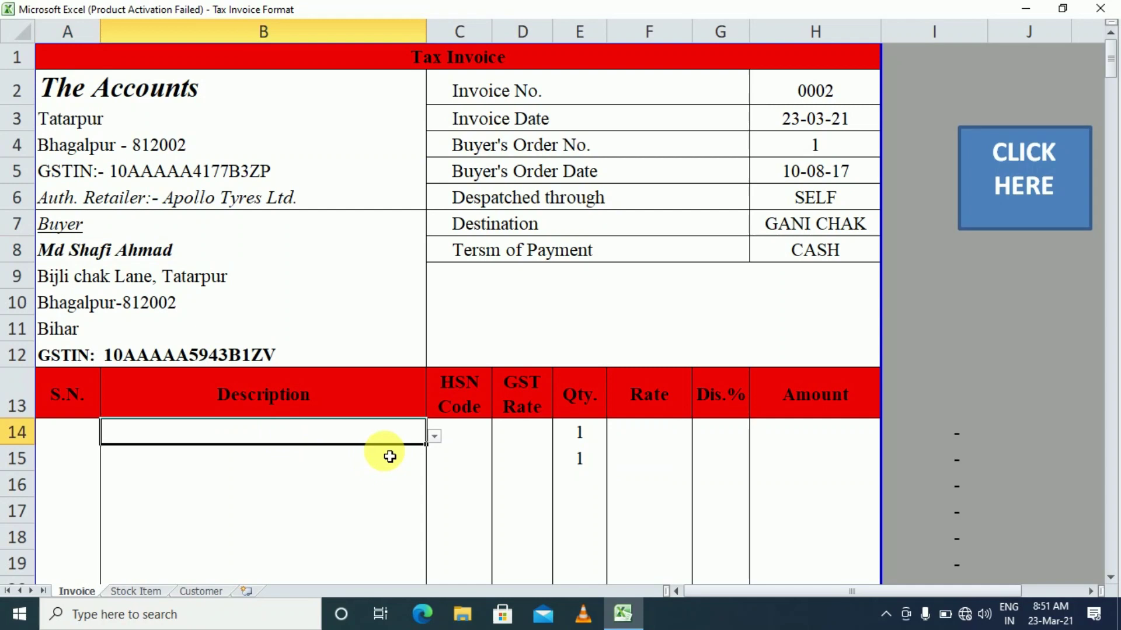
{"action": "left_click", "coordinate": [434, 436]}
{"action": "key", "text": "Escape"}
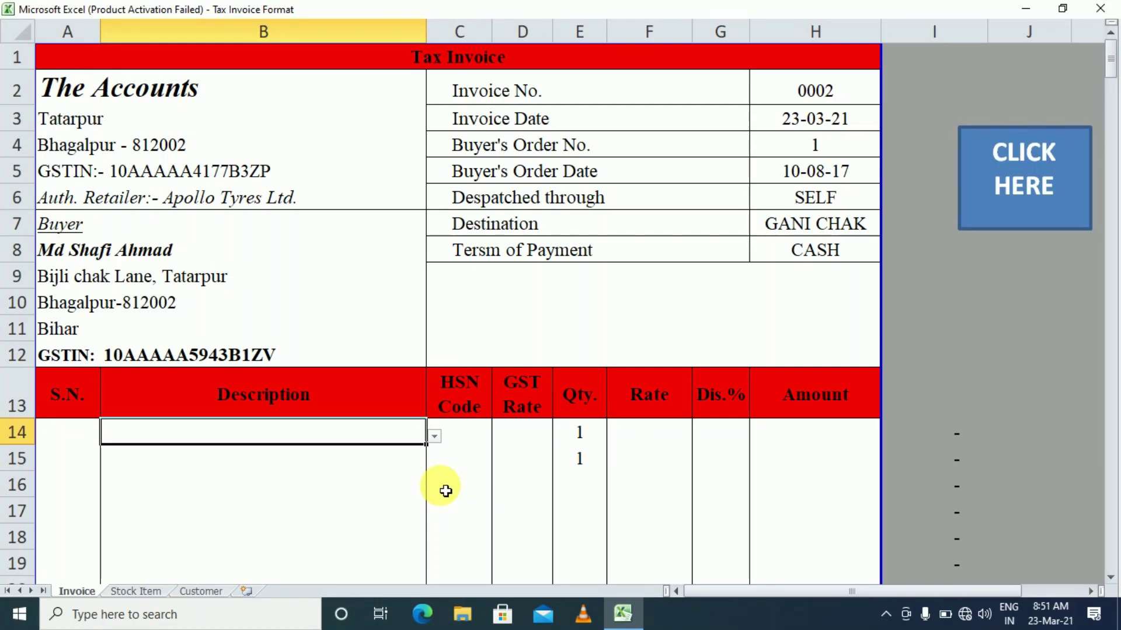
{"action": "left_click", "coordinate": [435, 436]}
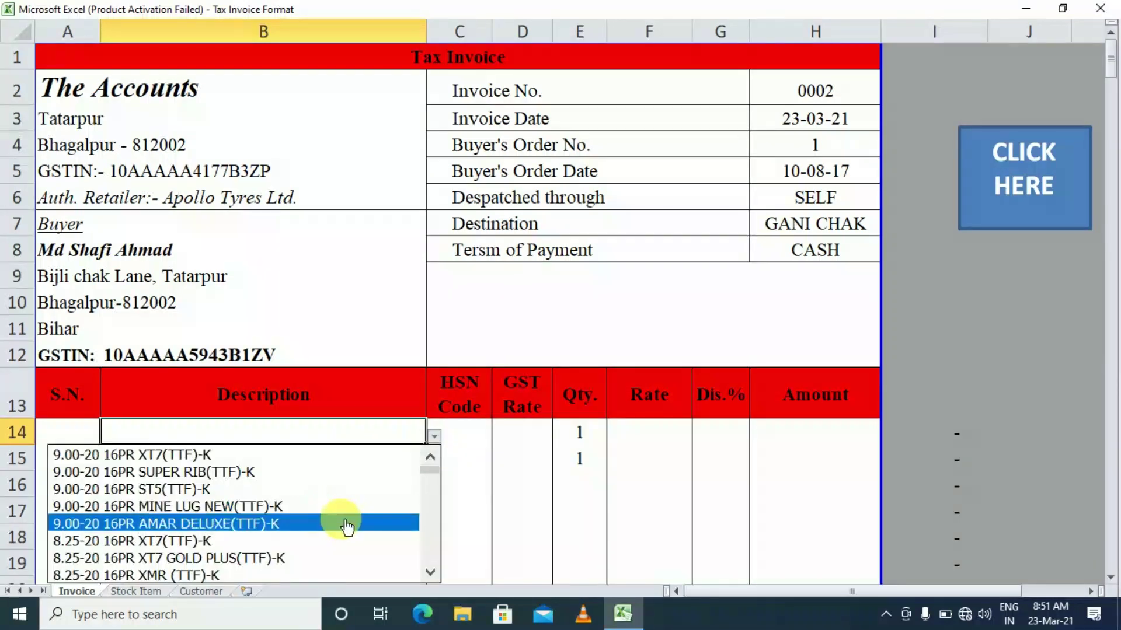
{"action": "mouse_move", "coordinate": [432, 474]}
{"action": "left_mouse_down"}
{"action": "mouse_move", "coordinate": [434, 563]}
{"action": "mouse_move", "coordinate": [430, 492]}
{"action": "left_mouse_up"}
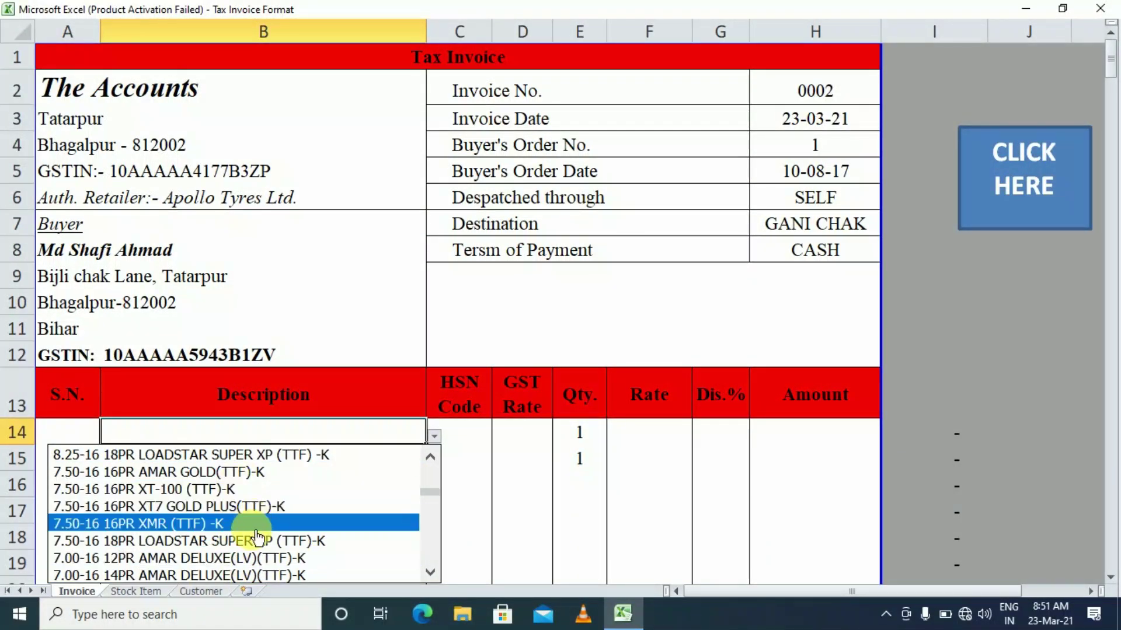
{"action": "left_click", "coordinate": [254, 529]}
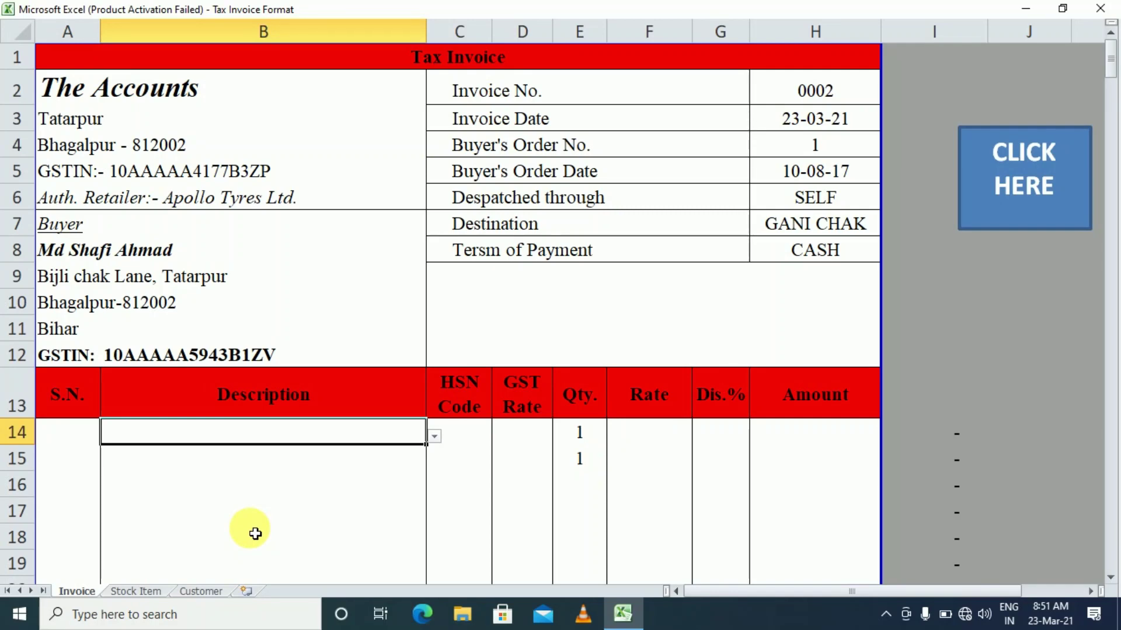
Search the Stock Item sheet for "st5" and select the item 10.00-20 16PR ST5(TTF)-K
{"action": "left_click", "coordinate": [128, 592]}
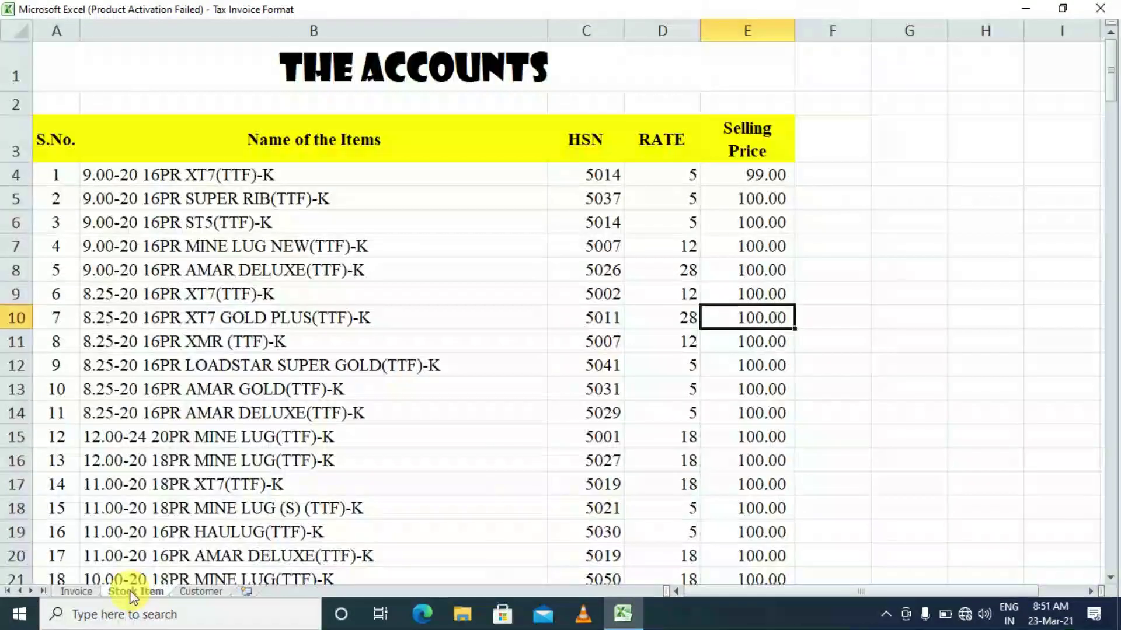
{"action": "left_click", "coordinate": [298, 391]}
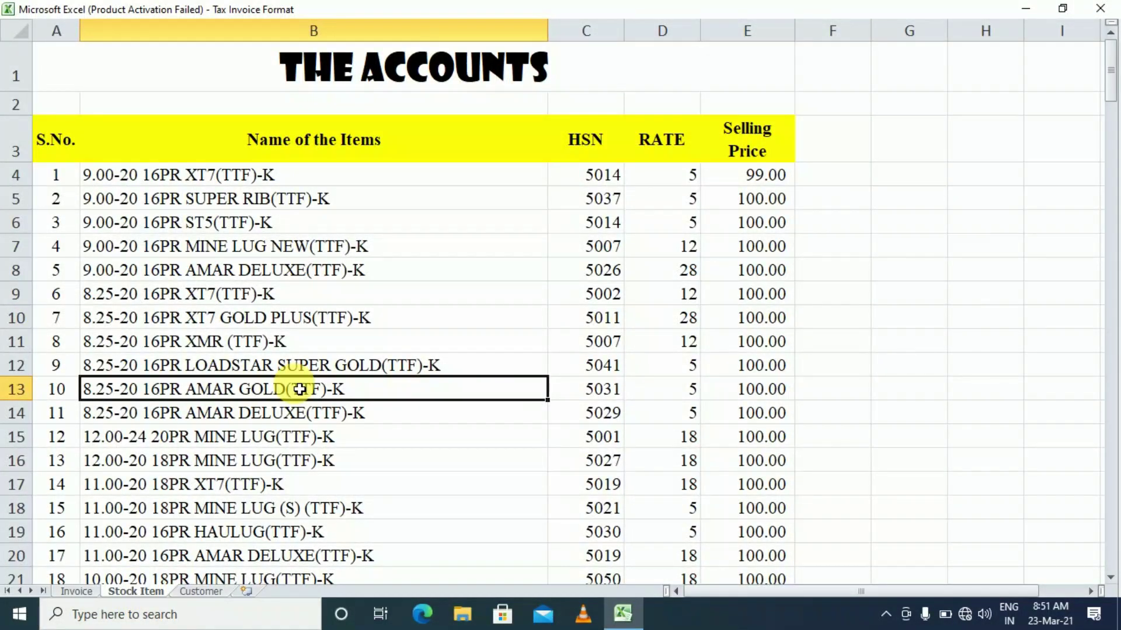
{"action": "key", "text": "ctrl+f"}
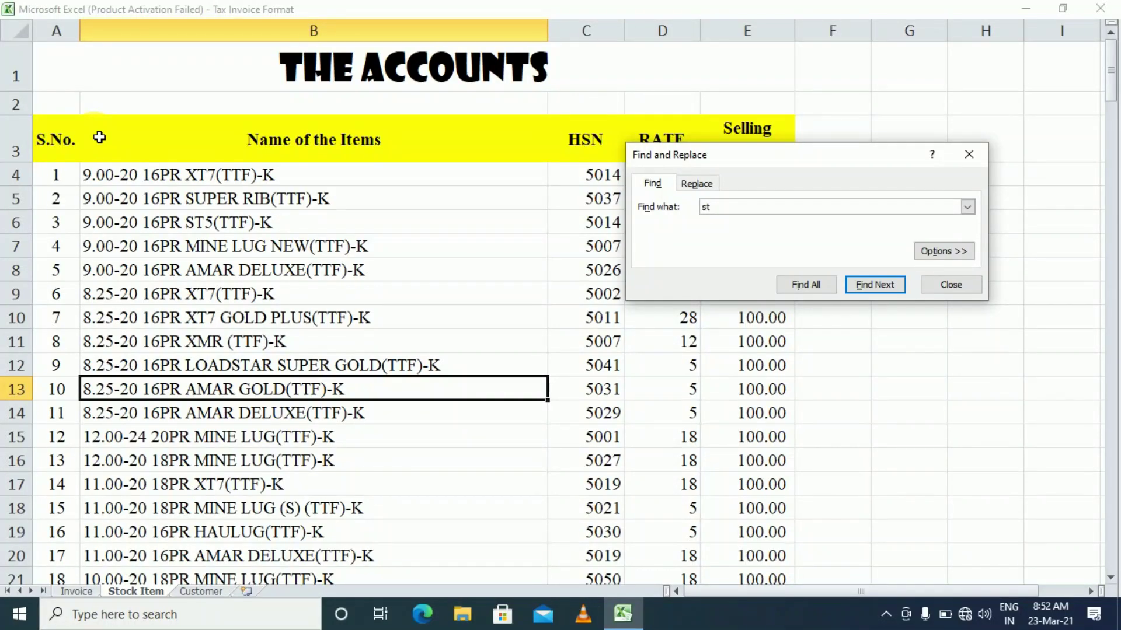
{"action": "key", "text": "Return"}
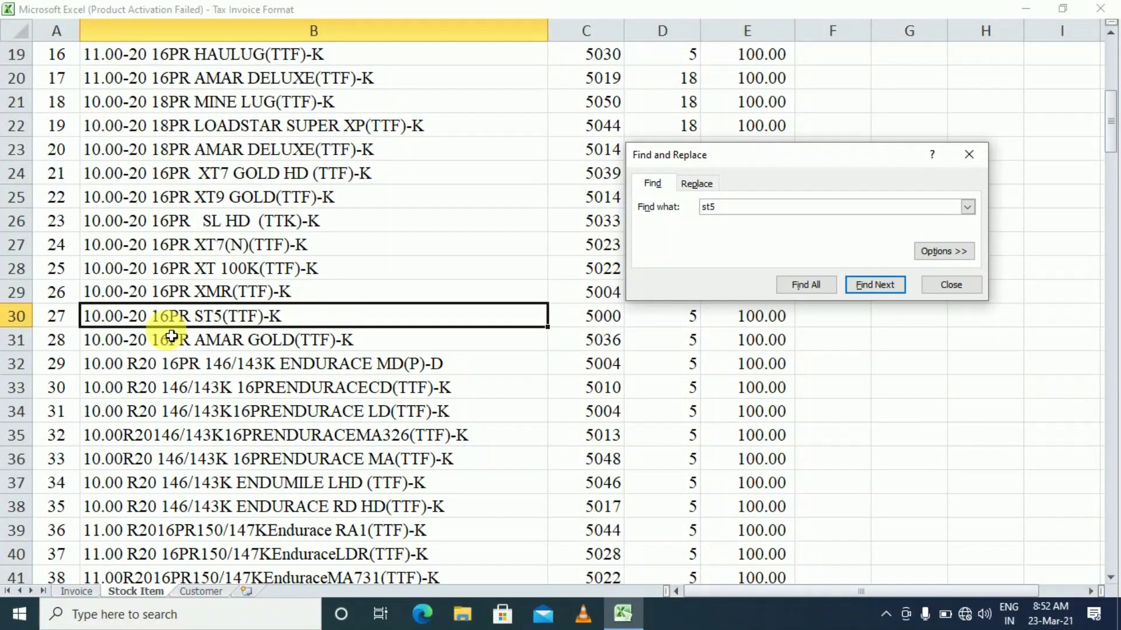
{"action": "key", "text": "Escape"}
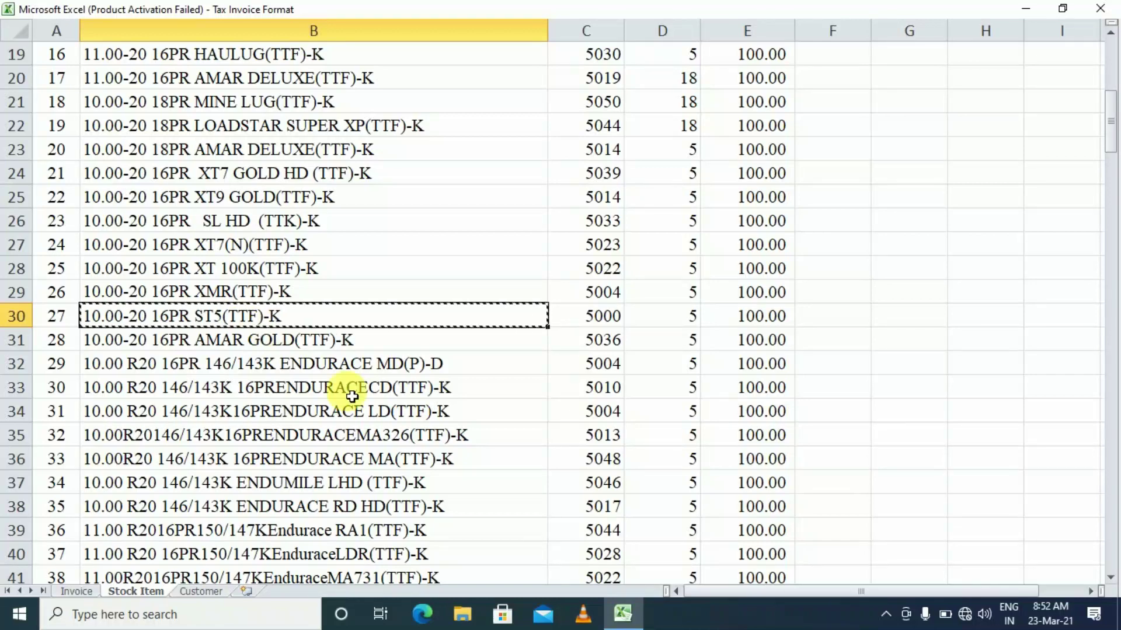
Copy the selected ST5 item name into description cell B14 of the Invoice sheet
{"action": "key", "text": "ctrl+c"}
{"action": "left_click", "coordinate": [74, 591]}
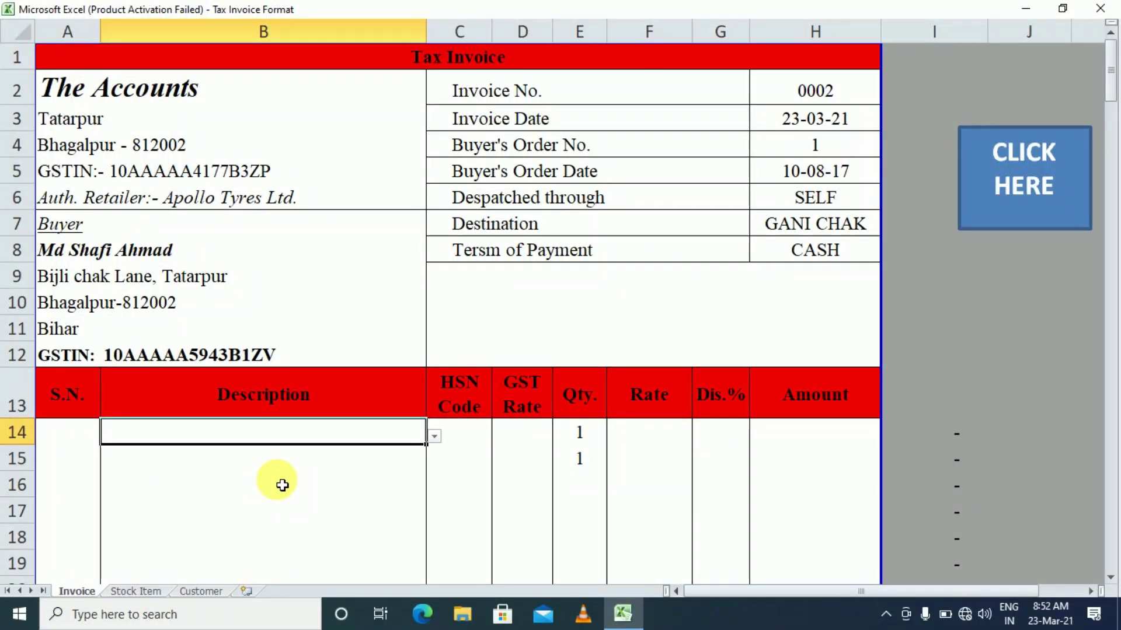
{"action": "key", "text": "ctrl+v"}
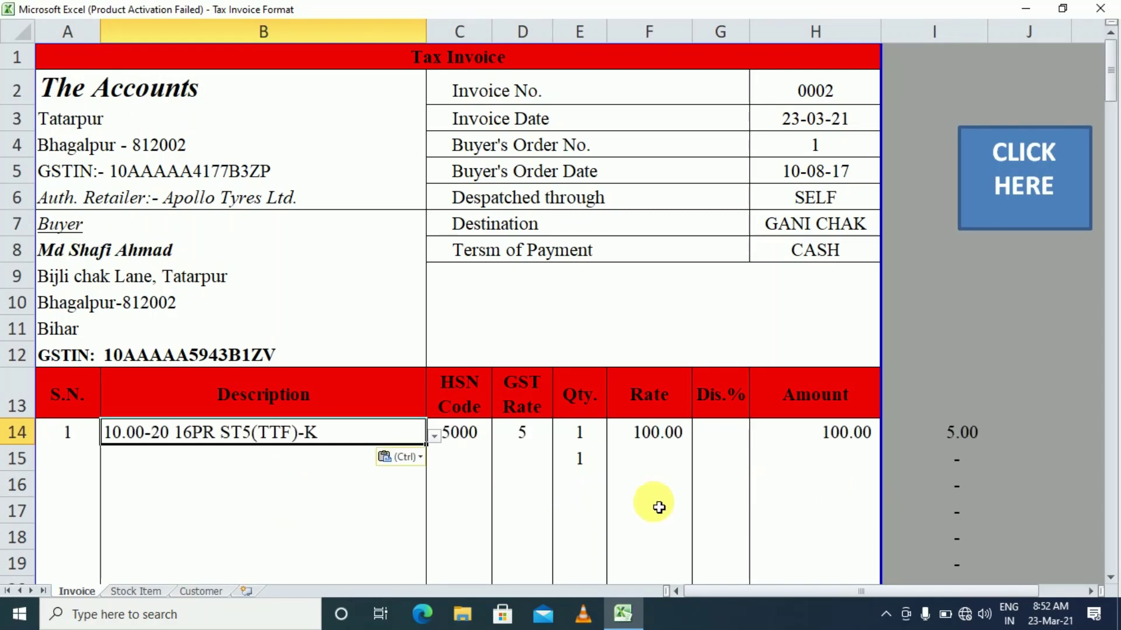
Clear the leftover quantity in E15 and check the tax amounts, grand total and amount in words of the invoice
{"action": "left_click", "coordinate": [580, 464]}
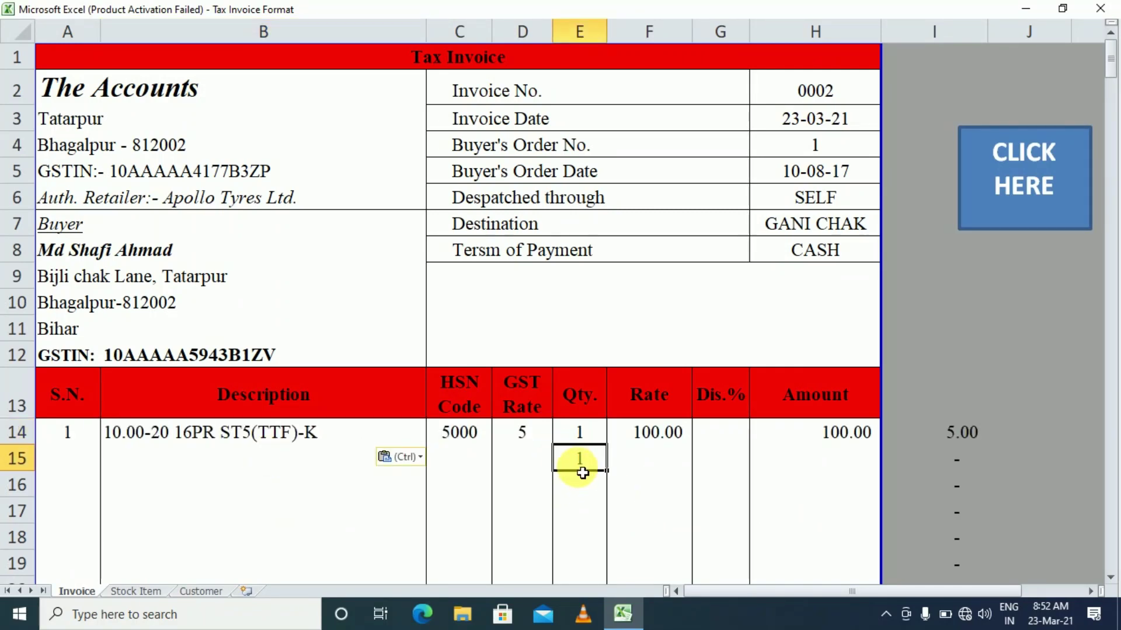
{"action": "key", "text": "Delete"}
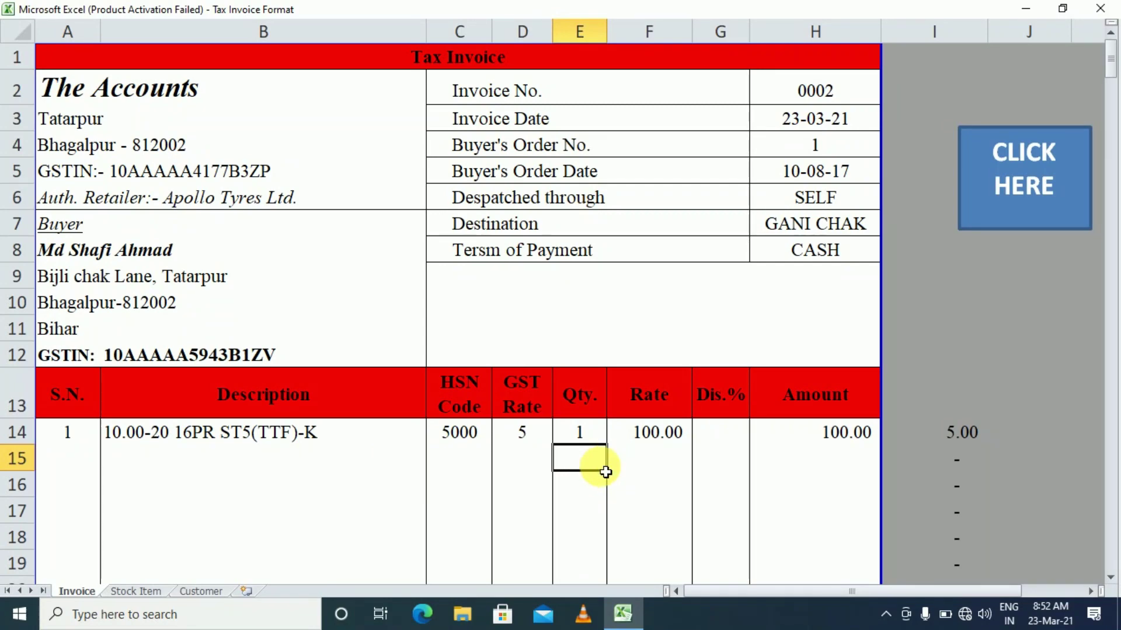
{"action": "scroll", "coordinate": [881, 467], "scroll_direction": "down", "scroll_amount": 8}
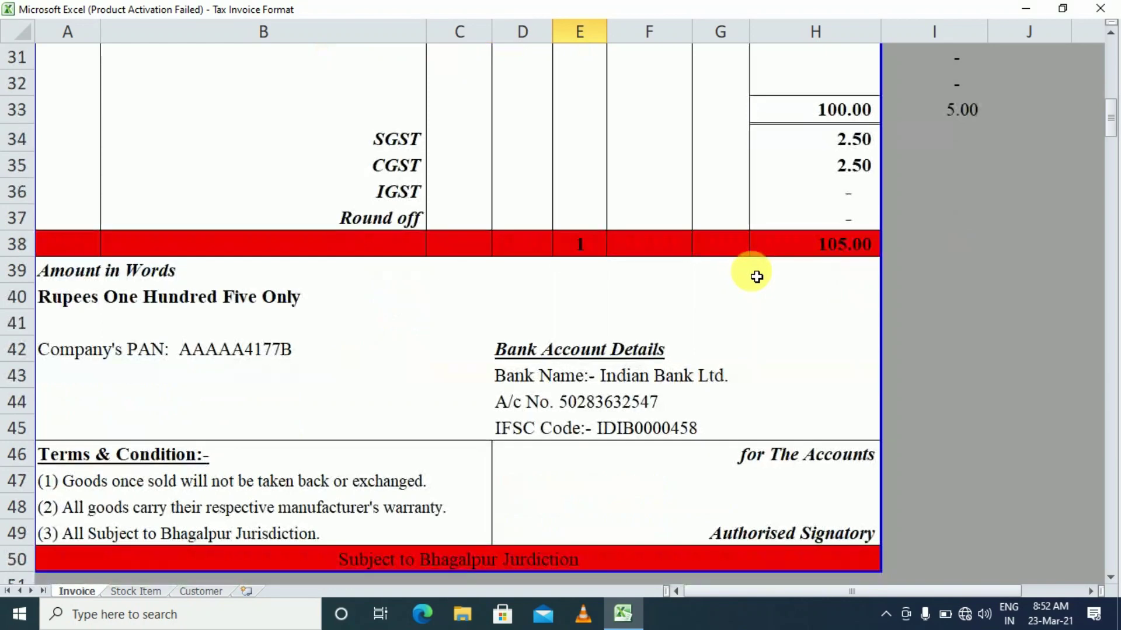
{"action": "scroll", "coordinate": [757, 277], "scroll_direction": "up", "scroll_amount": 10}
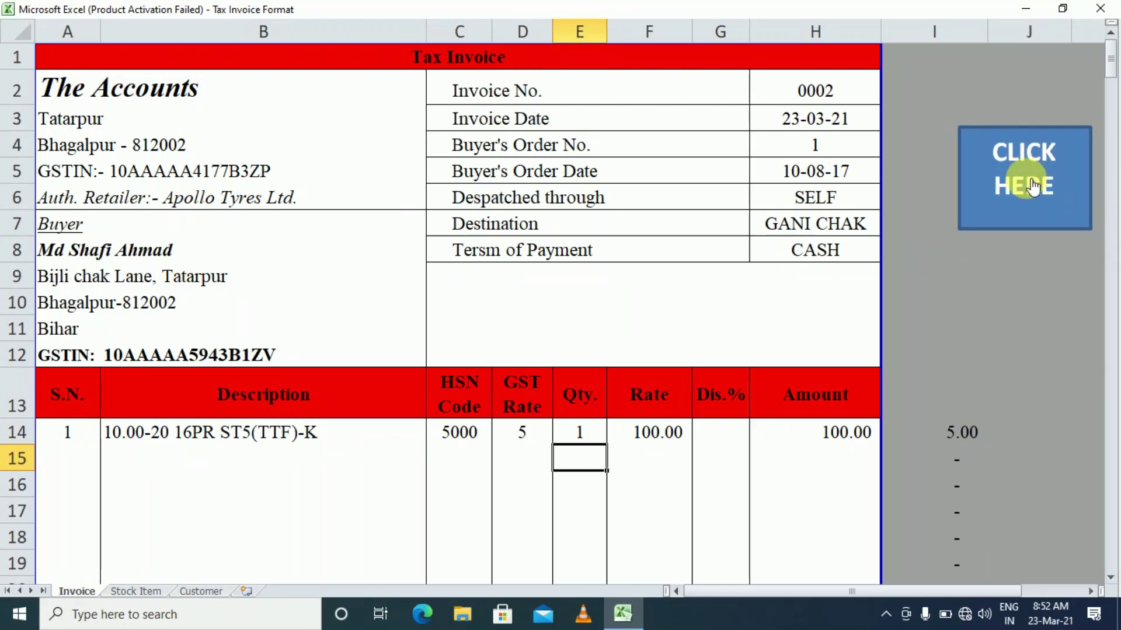
Start a new invoice with the sheet's macro shape and leave the full screen view
{"action": "left_click", "coordinate": [1025, 172]}
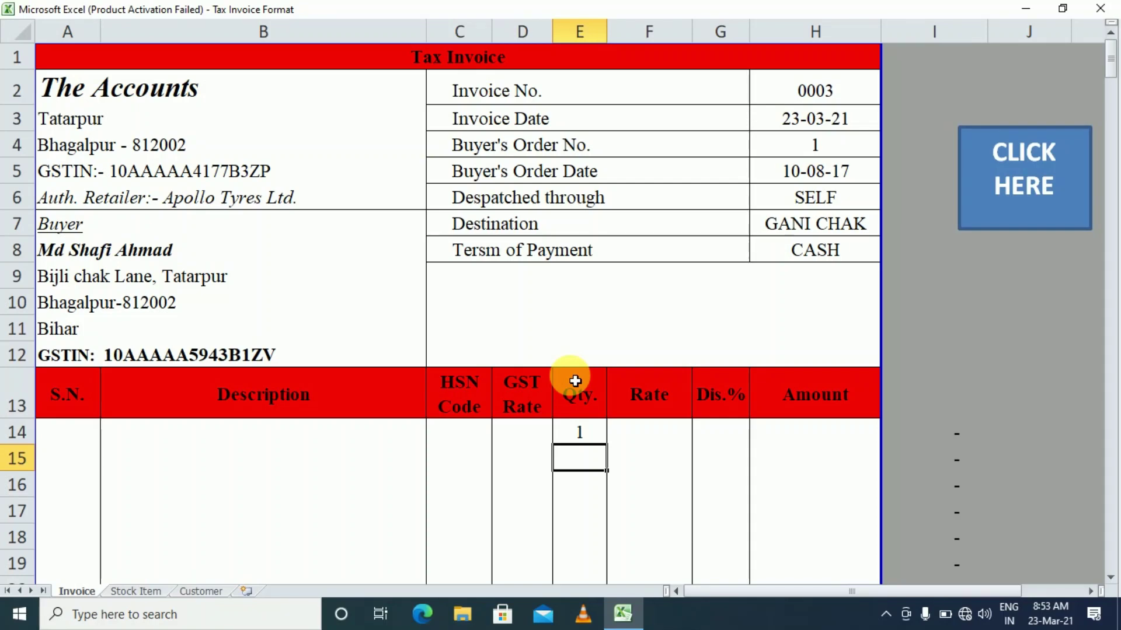
{"action": "key", "text": "Escape"}
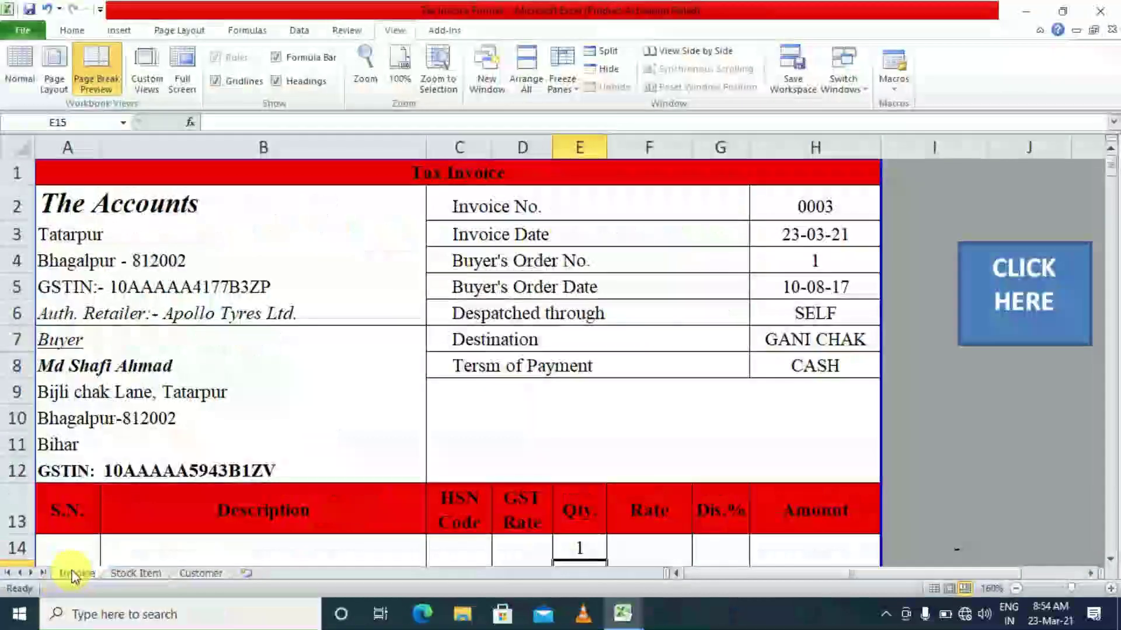
Unprotect the Invoice sheet by entering the sheet protection password
{"action": "right_click", "coordinate": [91, 560]}
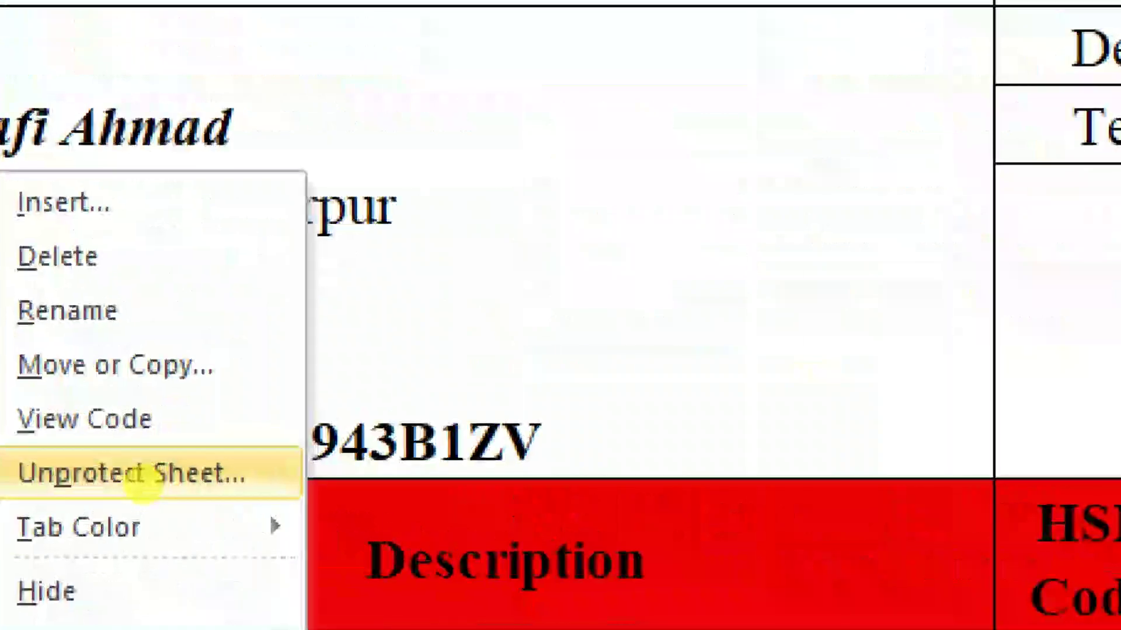
{"action": "left_click", "coordinate": [139, 480]}
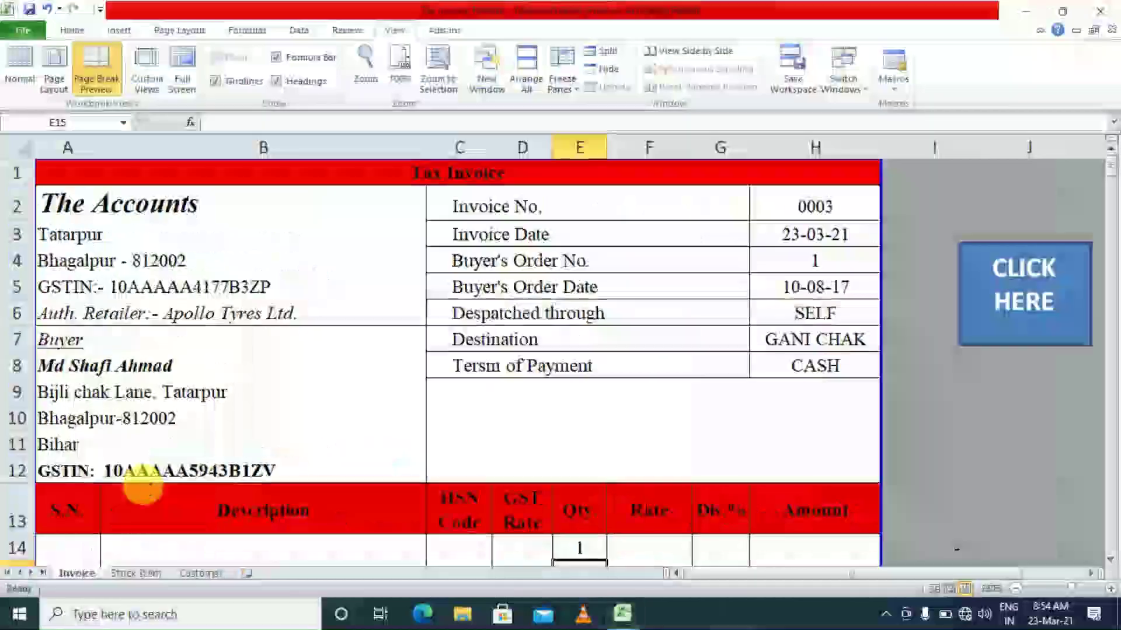
{"action": "right_click", "coordinate": [79, 574]}
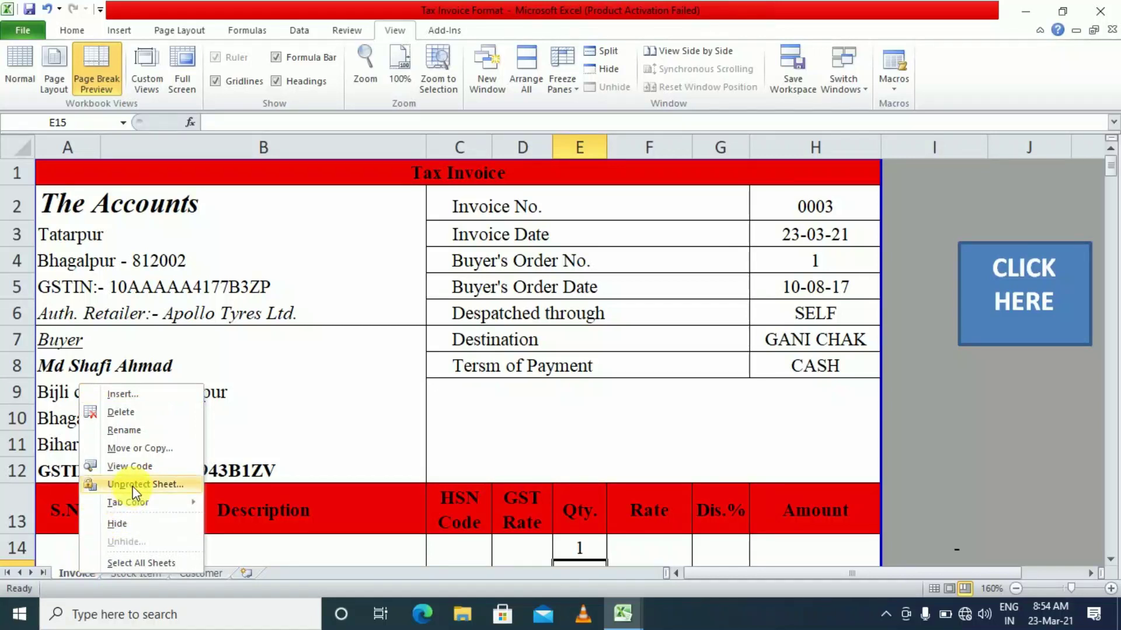
{"action": "left_click", "coordinate": [137, 484]}
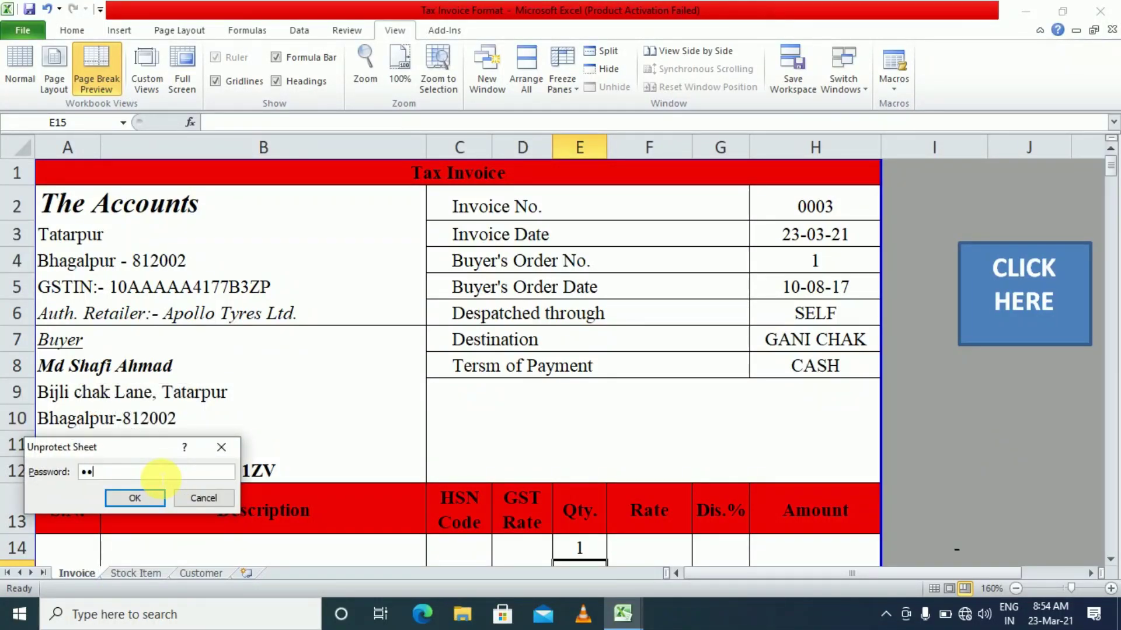
{"action": "key", "text": "Return"}
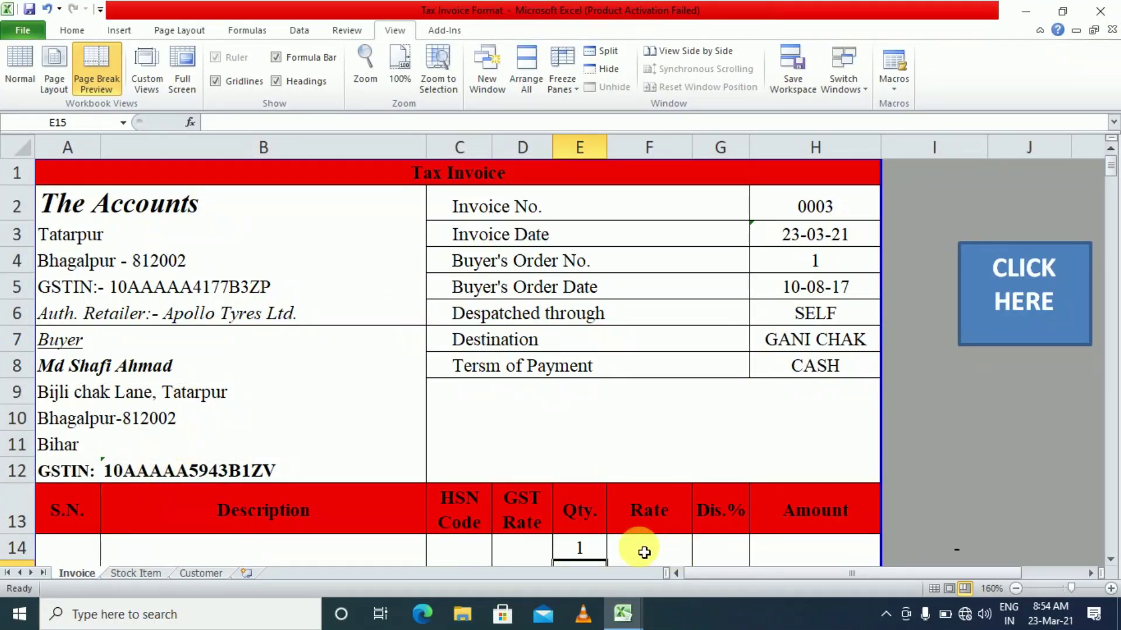
{"action": "left_click", "coordinate": [603, 529]}
{"action": "left_click", "coordinate": [645, 529]}
{"action": "left_click", "coordinate": [717, 532]}
{"action": "left_click", "coordinate": [791, 531]}
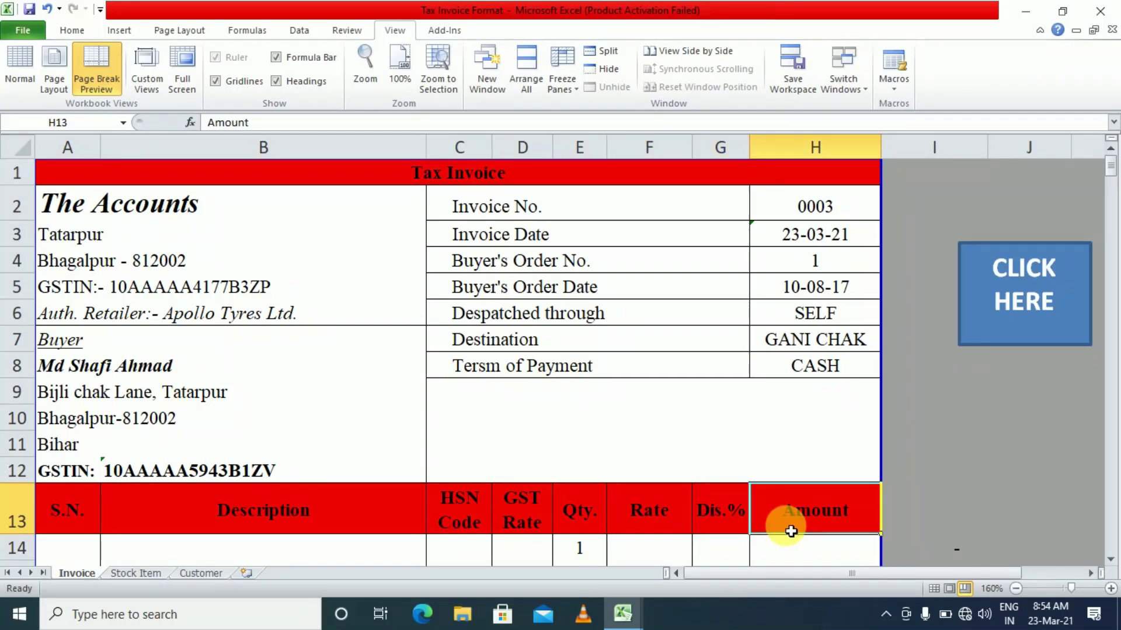
Choose 9.00-20 16PR AMAR DELUXE(TTF)-K from the stock item list for description cell B14
{"action": "scroll", "coordinate": [600, 426], "scroll_direction": "down", "scroll_amount": 2}
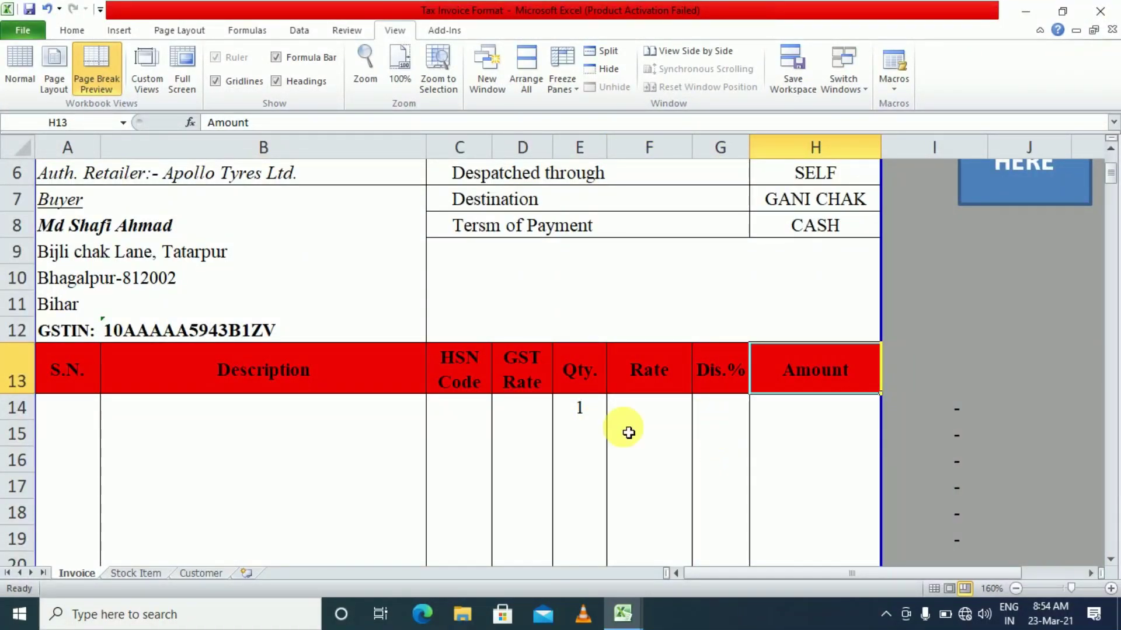
{"action": "left_click", "coordinate": [737, 408]}
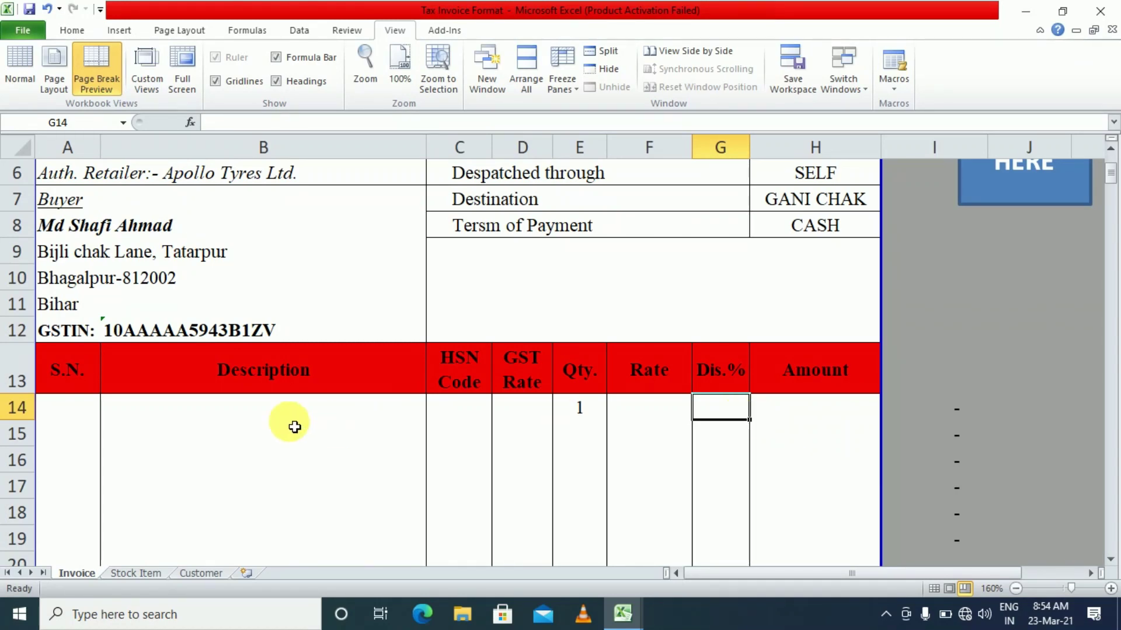
{"action": "left_click", "coordinate": [263, 408]}
{"action": "left_click", "coordinate": [434, 416]}
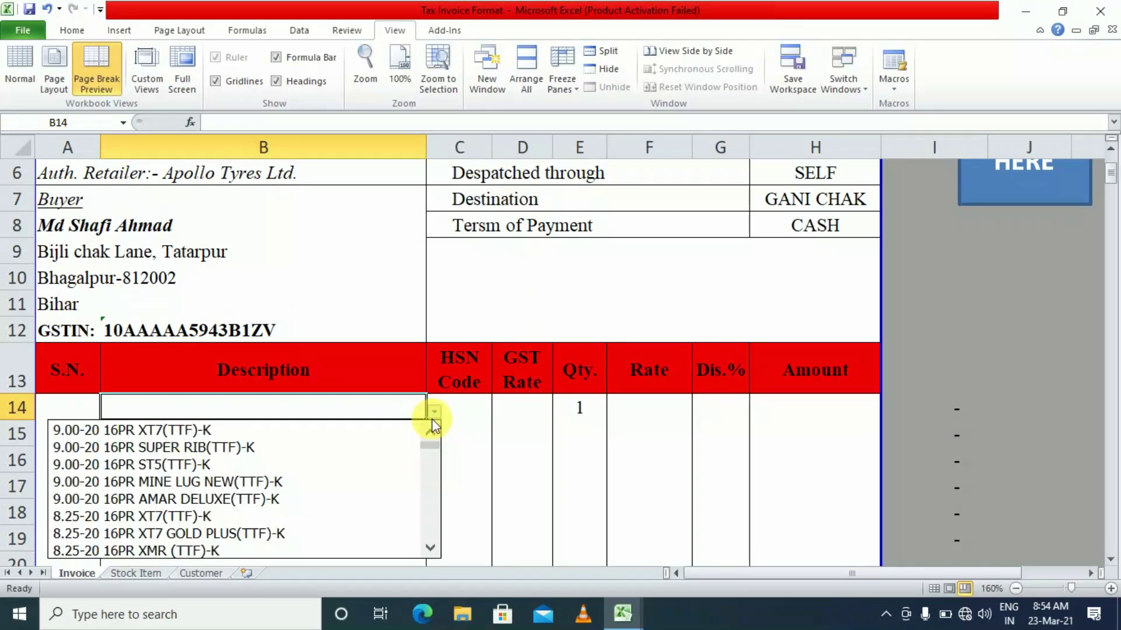
{"action": "left_click", "coordinate": [251, 499]}
Set the discount of the first invoice item in G14 to 10%
{"action": "left_click", "coordinate": [652, 409]}
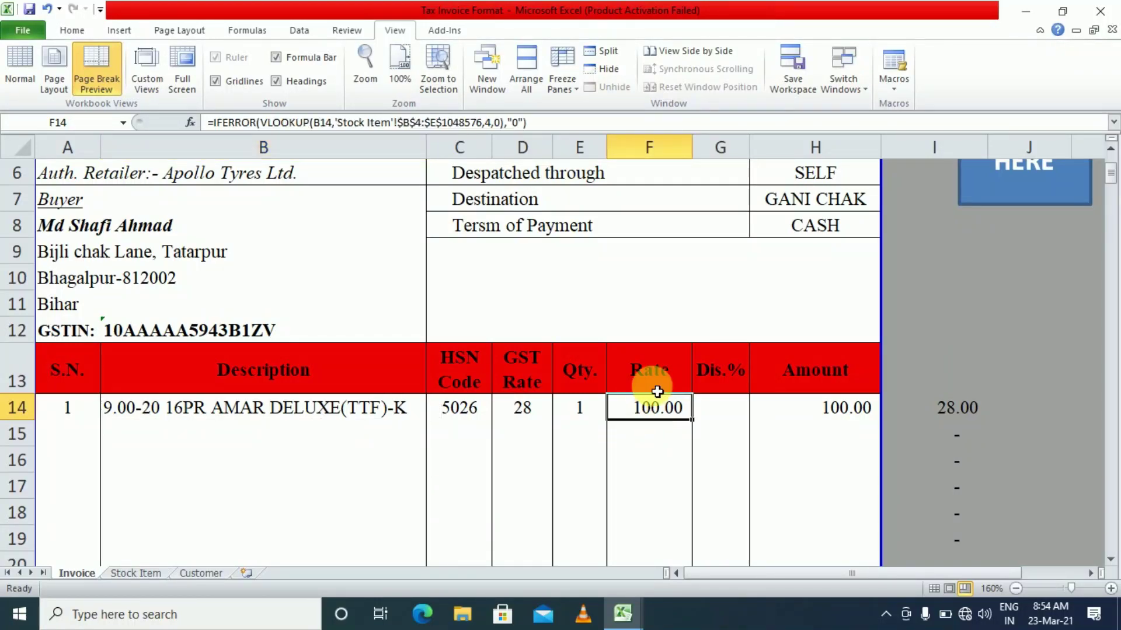
{"action": "left_click", "coordinate": [715, 408]}
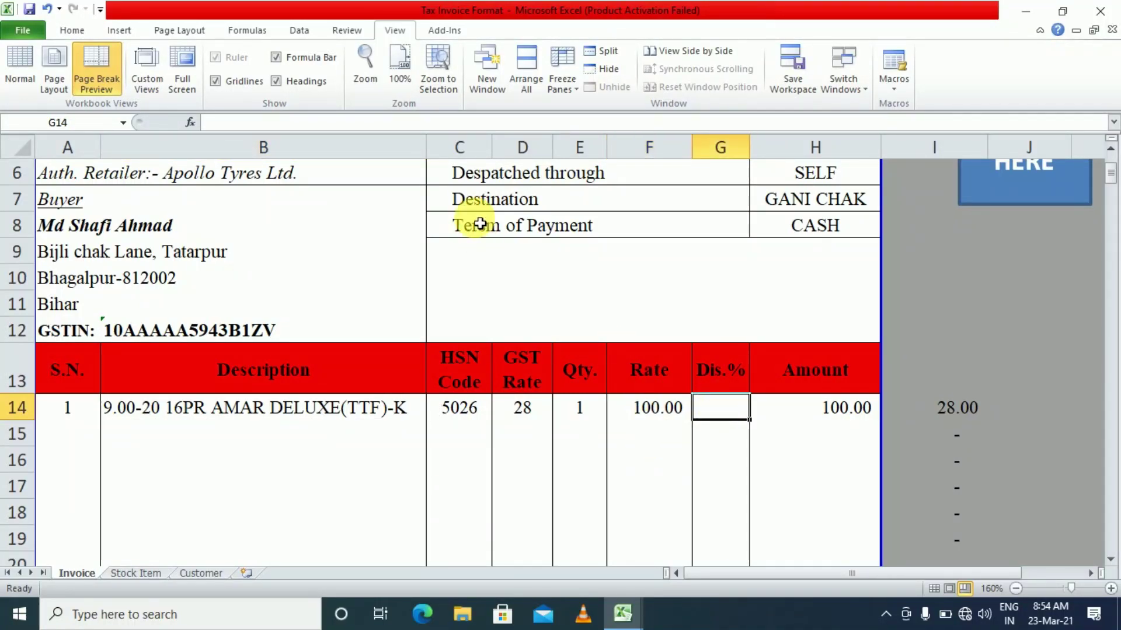
{"action": "type", "text": "10"}
{"action": "key", "text": "Tab"}
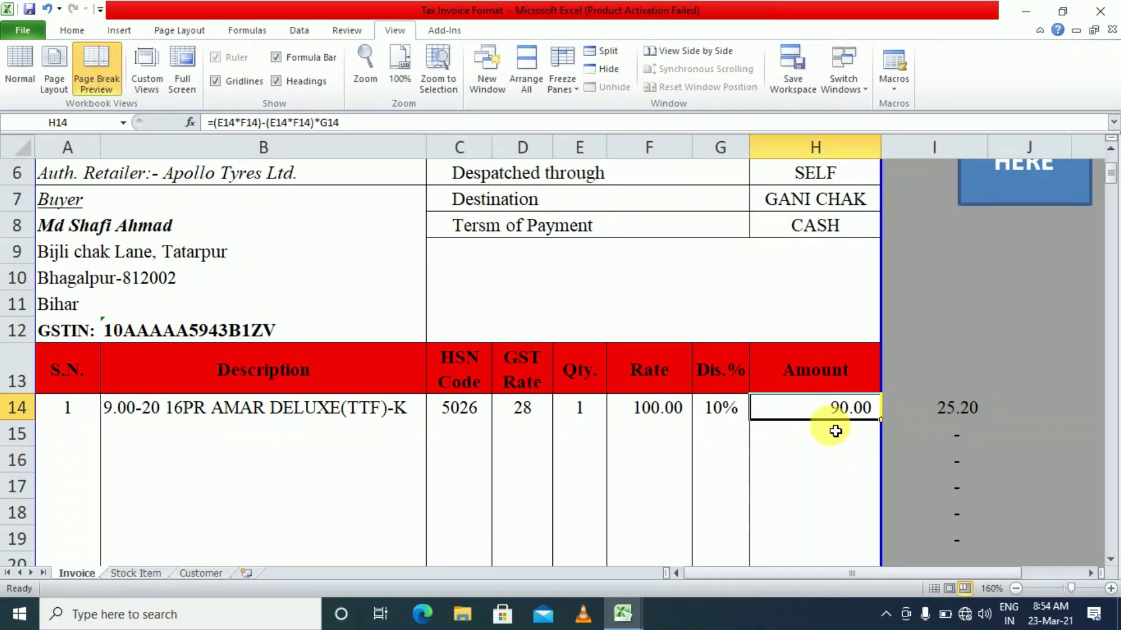
Review the invoice's subtotal, SGST, CGST, round off, grand total, amount in words, bank details and terms
{"action": "scroll", "coordinate": [835, 431], "scroll_direction": "down", "scroll_amount": 7}
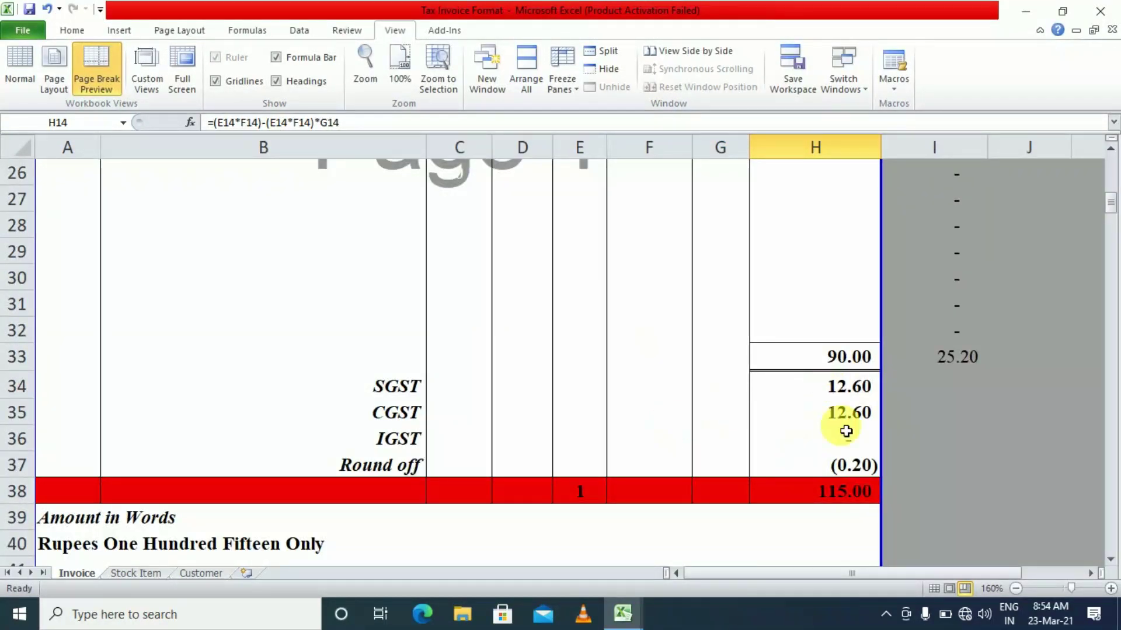
{"action": "scroll", "coordinate": [894, 455], "scroll_direction": "down", "scroll_amount": 2}
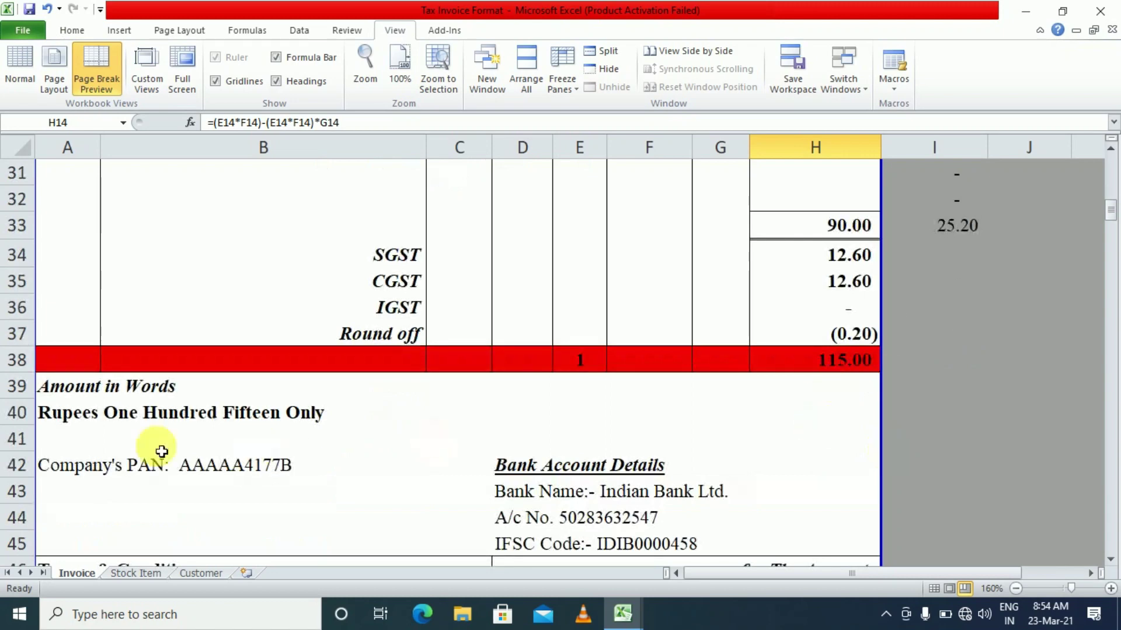
{"action": "left_click", "coordinate": [50, 423]}
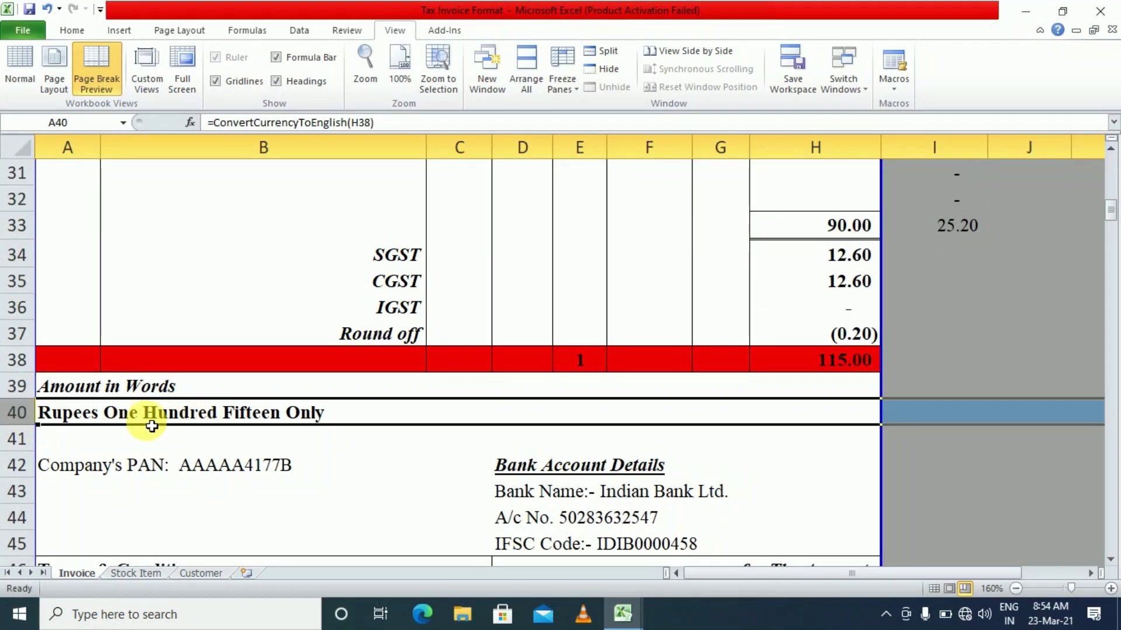
{"action": "left_click", "coordinate": [366, 477]}
{"action": "scroll", "coordinate": [370, 488], "scroll_direction": "down", "scroll_amount": 2}
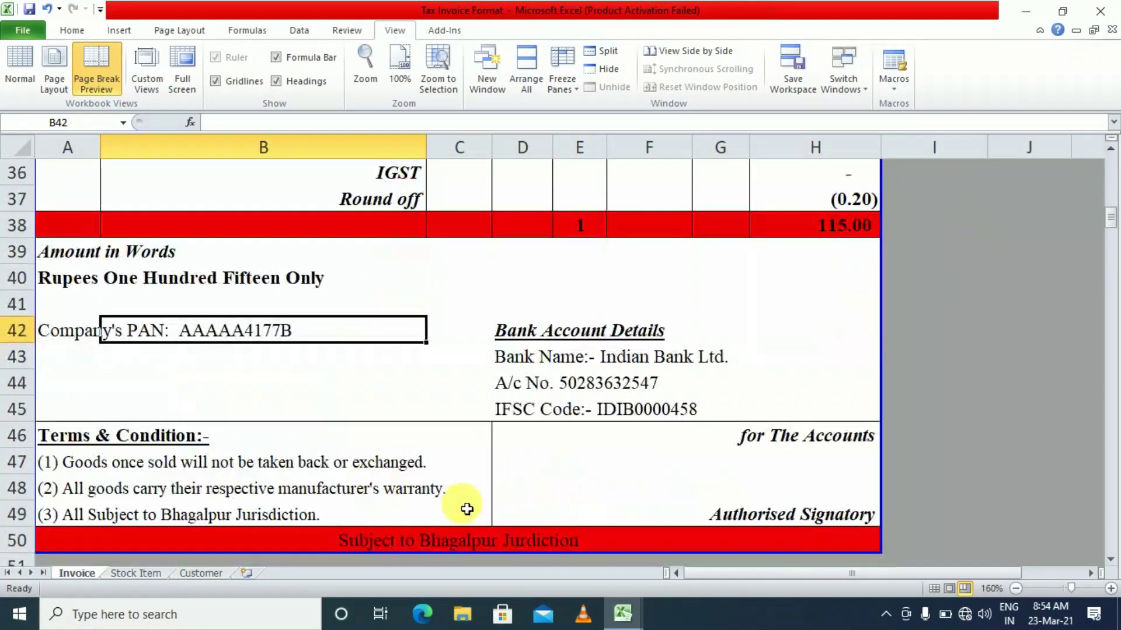
{"action": "scroll", "coordinate": [638, 471], "scroll_direction": "up", "scroll_amount": 14}
{"action": "scroll", "coordinate": [260, 375], "scroll_direction": "down", "scroll_amount": 2}
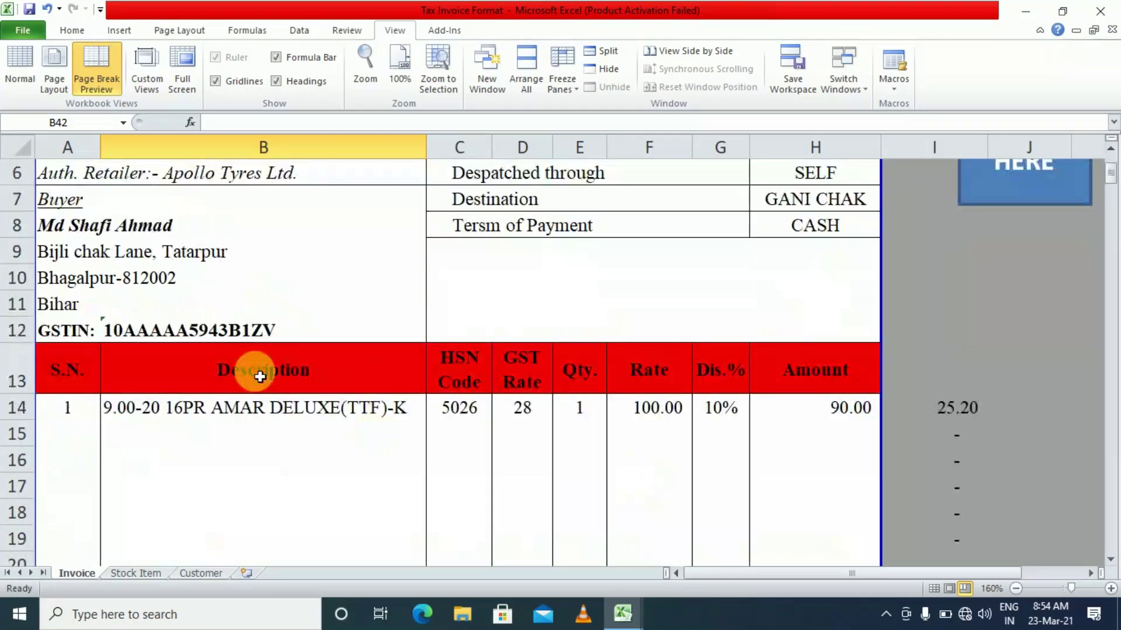
{"action": "scroll", "coordinate": [506, 428], "scroll_direction": "up", "scroll_amount": 2}
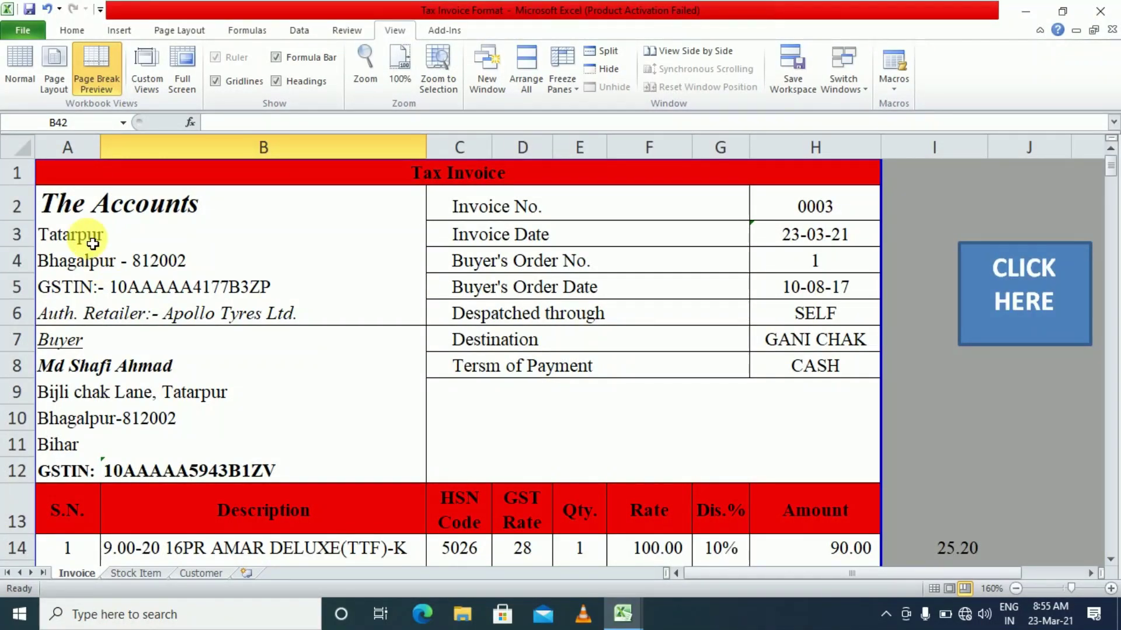
Go through the item table headings in row 13 one by one, from S.N. to Amount
{"action": "scroll", "coordinate": [210, 294], "scroll_direction": "down", "scroll_amount": 2}
{"action": "left_click", "coordinate": [461, 320]}
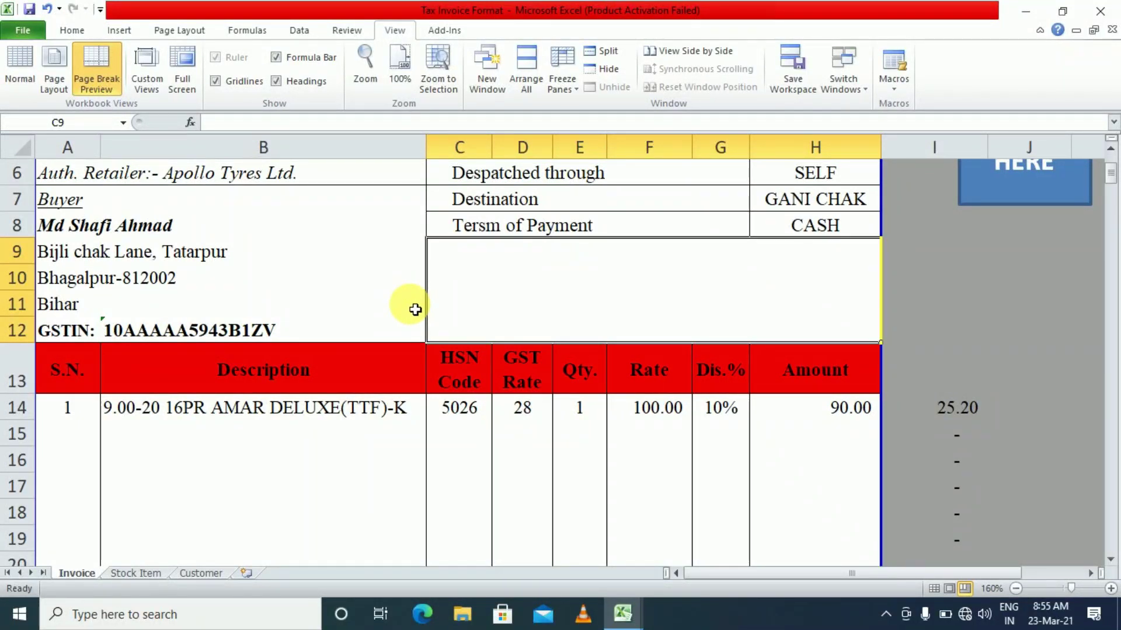
{"action": "left_click", "coordinate": [76, 385]}
{"action": "left_click", "coordinate": [215, 393]}
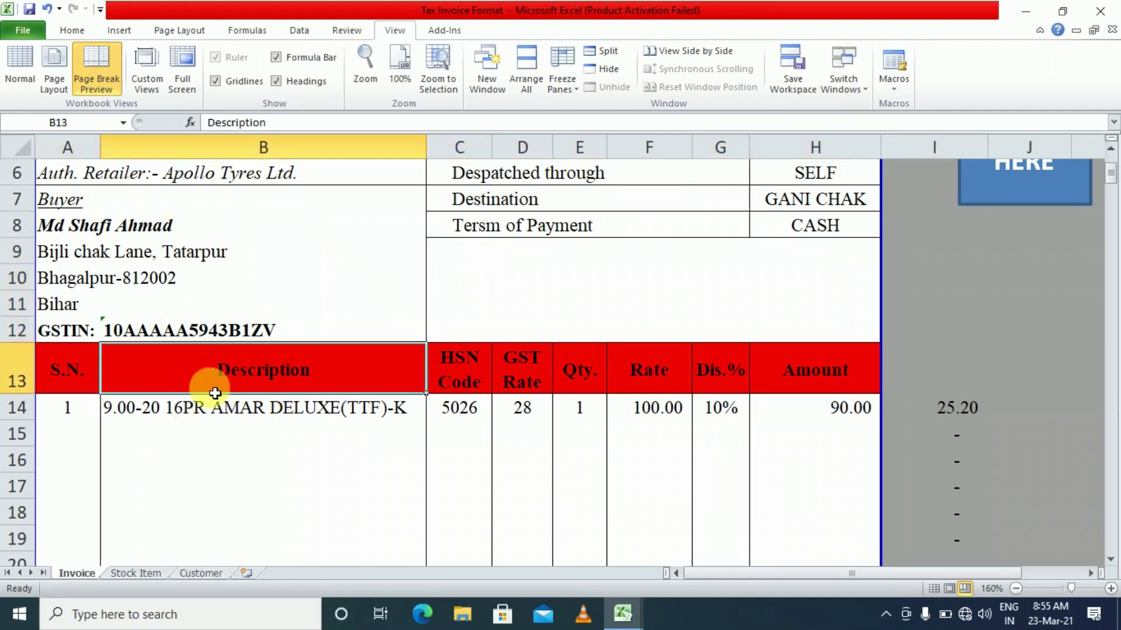
{"action": "left_click", "coordinate": [443, 386]}
{"action": "left_click", "coordinate": [522, 387]}
{"action": "left_click", "coordinate": [577, 390]}
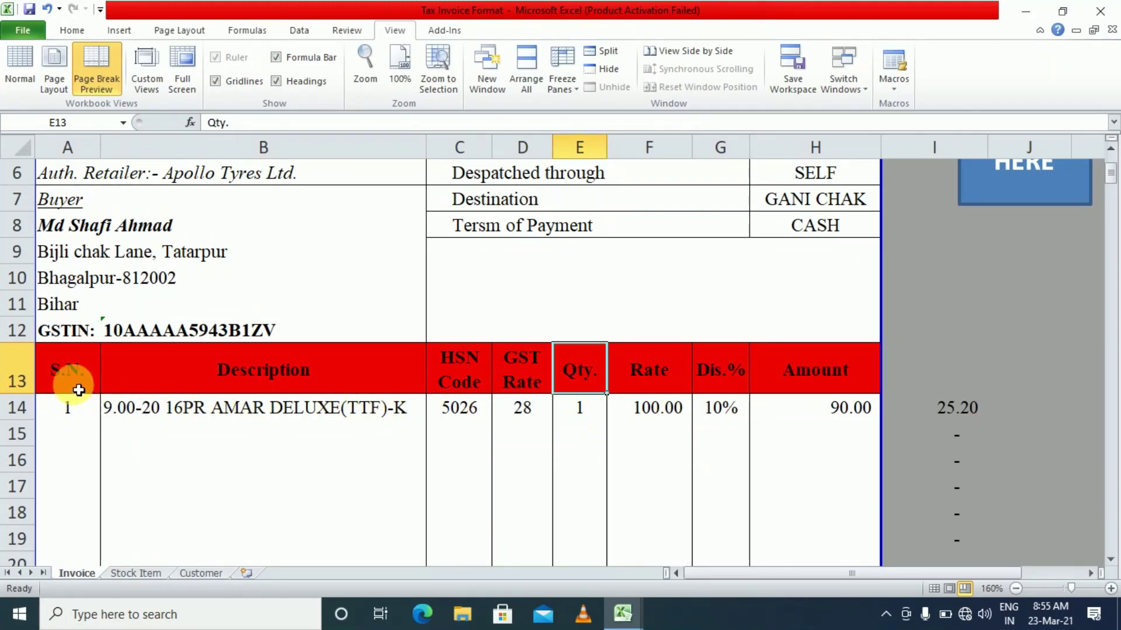
{"action": "left_click", "coordinate": [63, 381]}
{"action": "left_click", "coordinate": [233, 382]}
{"action": "left_click", "coordinate": [470, 385]}
{"action": "left_click", "coordinate": [533, 383]}
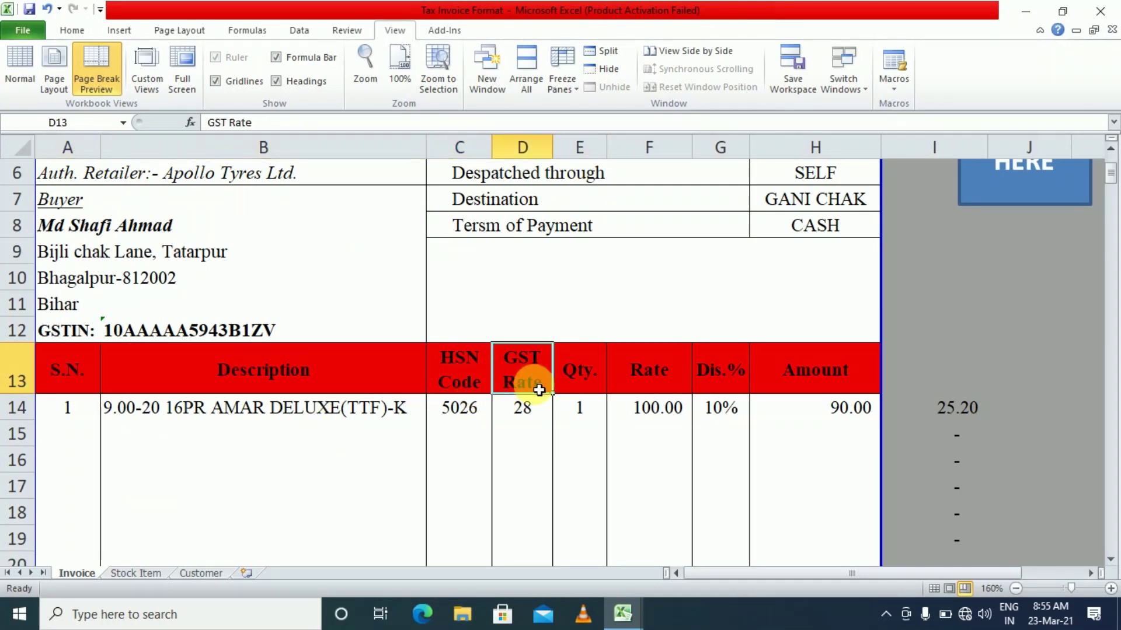
{"action": "left_click", "coordinate": [577, 384]}
{"action": "left_click", "coordinate": [654, 380]}
{"action": "left_click", "coordinate": [737, 376]}
{"action": "left_click", "coordinate": [805, 374]}
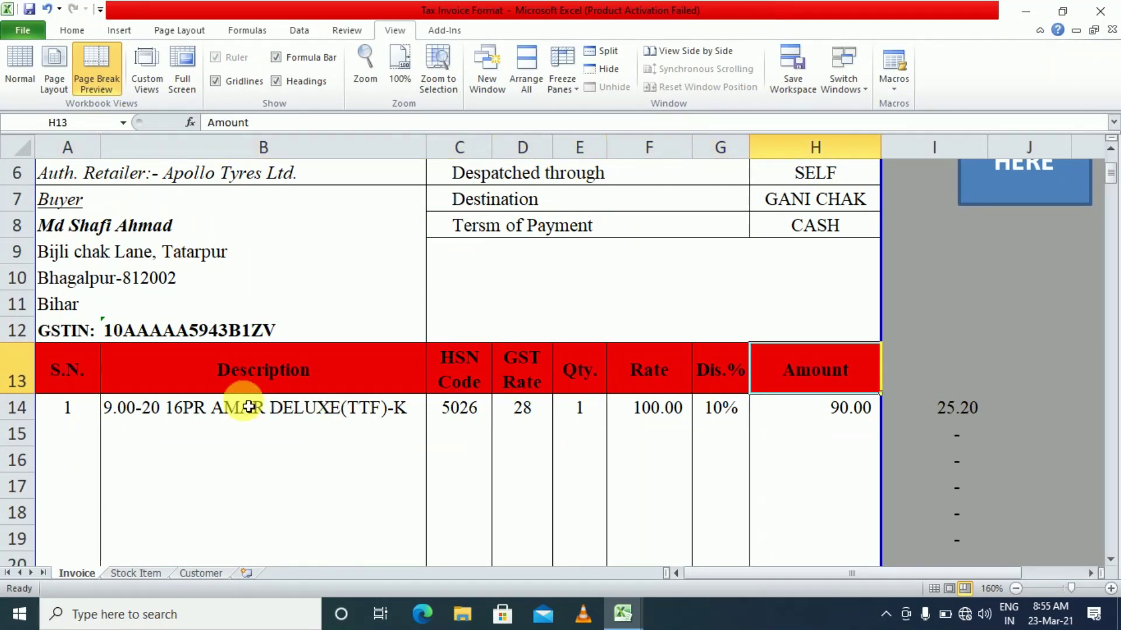
Copy the heading row A13:H13 of the invoice into the blank Book1 workbook, starting at cell A13
{"action": "left_click_drag", "start_coordinate": [80, 380], "coordinate": [806, 380]}
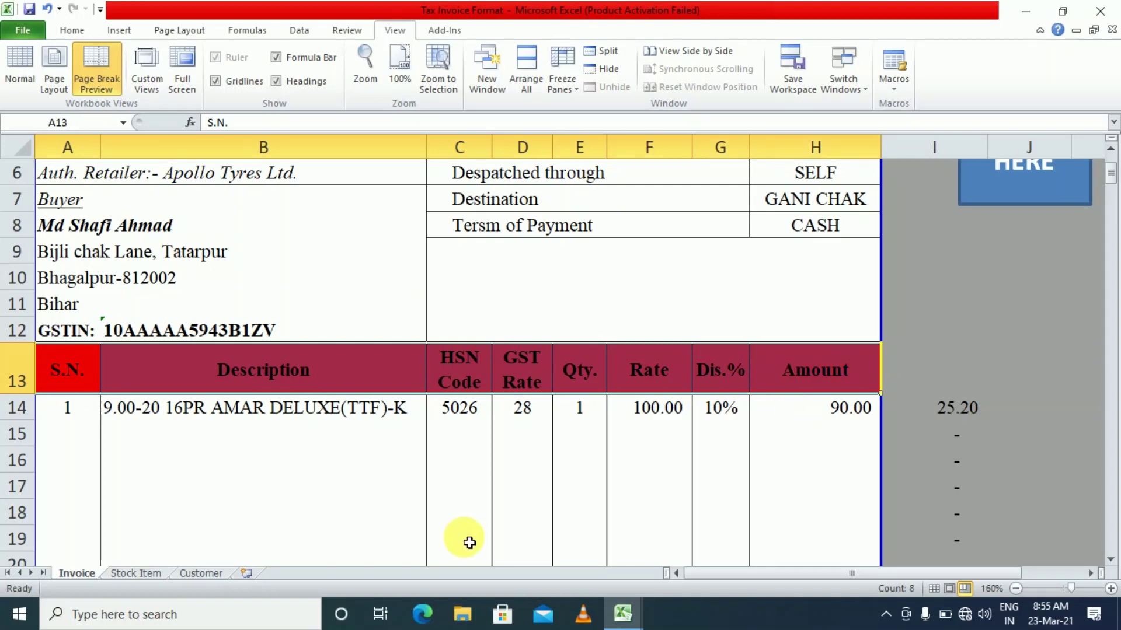
{"action": "key", "text": "ctrl+c"}
{"action": "key", "text": "alt+Tab"}
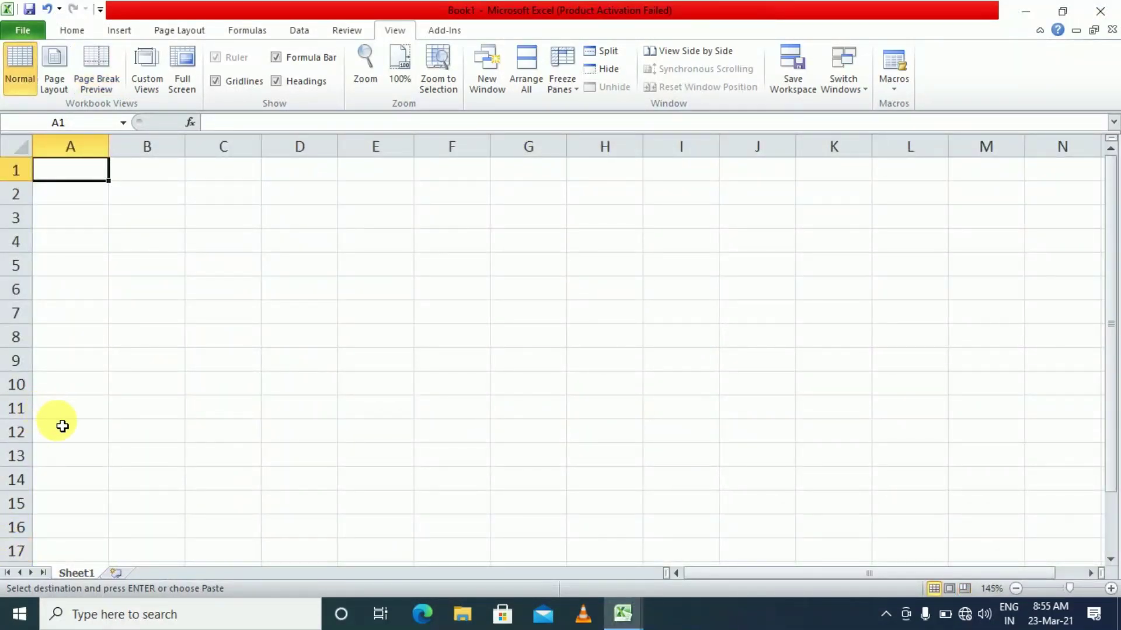
{"action": "left_click", "coordinate": [69, 464]}
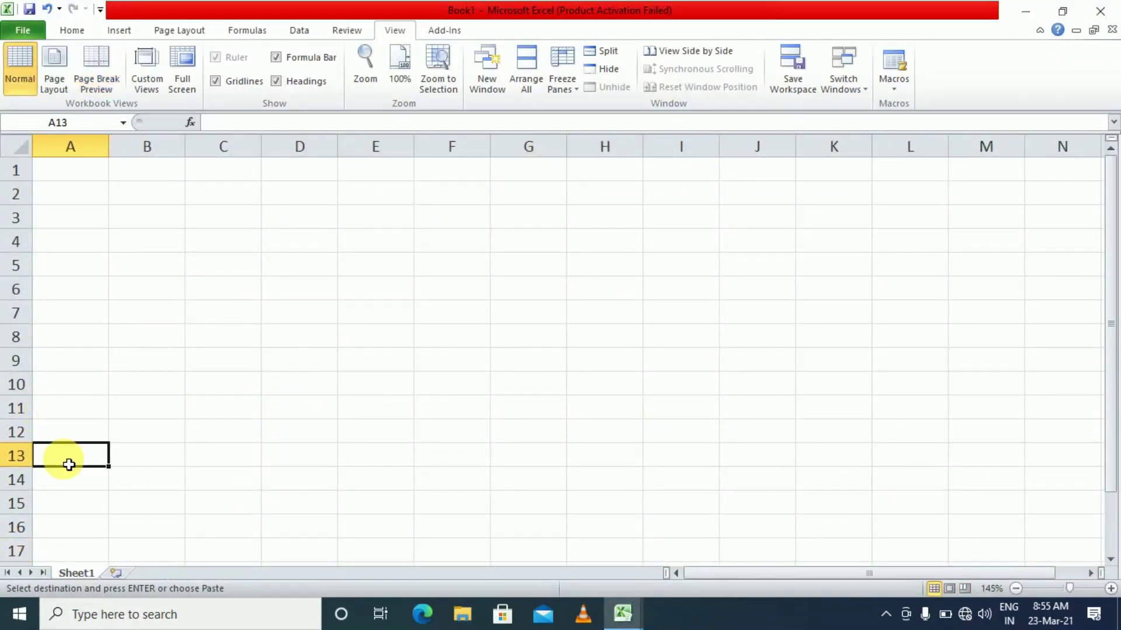
{"action": "key", "text": "ctrl+v"}
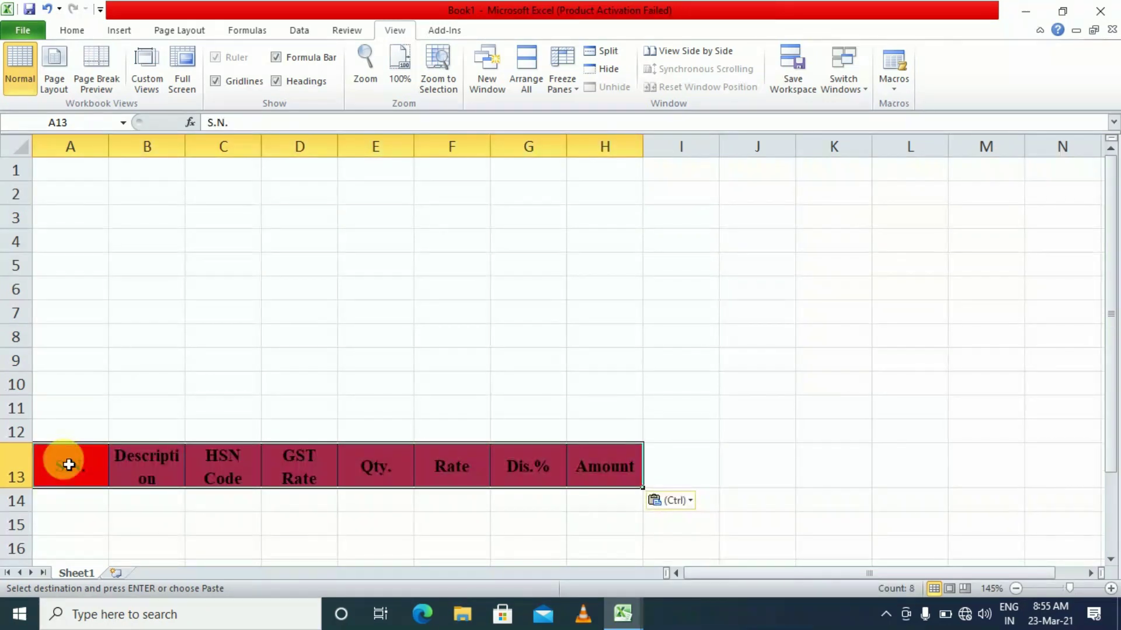
Switch to the Tax Invoice Format workbook and examine the layout of the seller and buyer details block in A2:B11
{"action": "key", "text": "alt+Tab"}
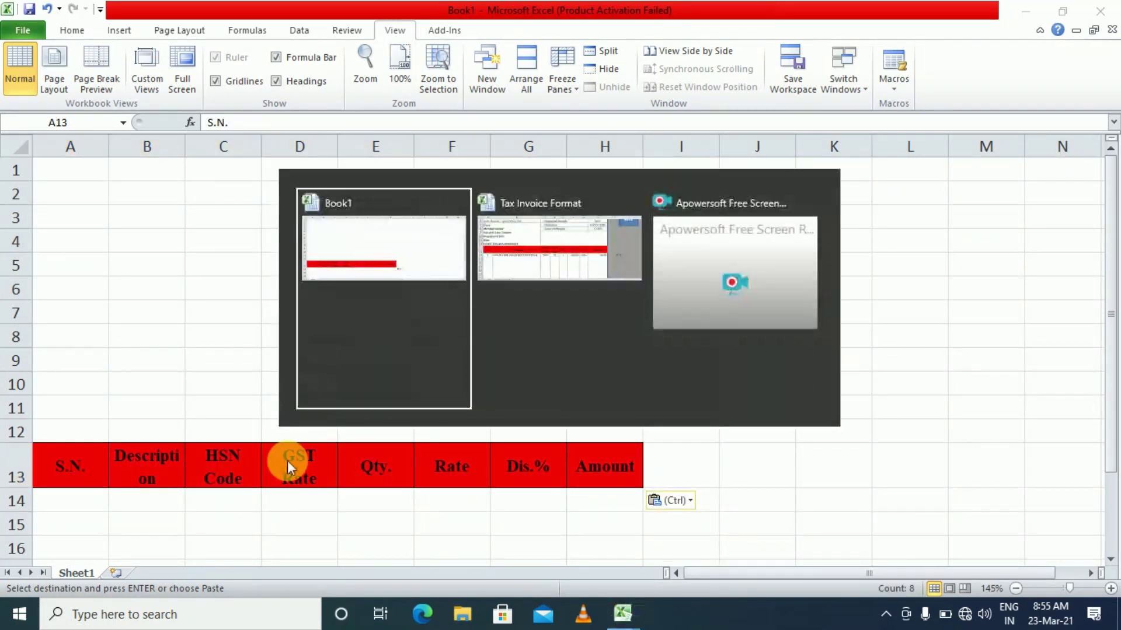
{"action": "scroll", "coordinate": [120, 368], "scroll_direction": "up", "scroll_amount": 2}
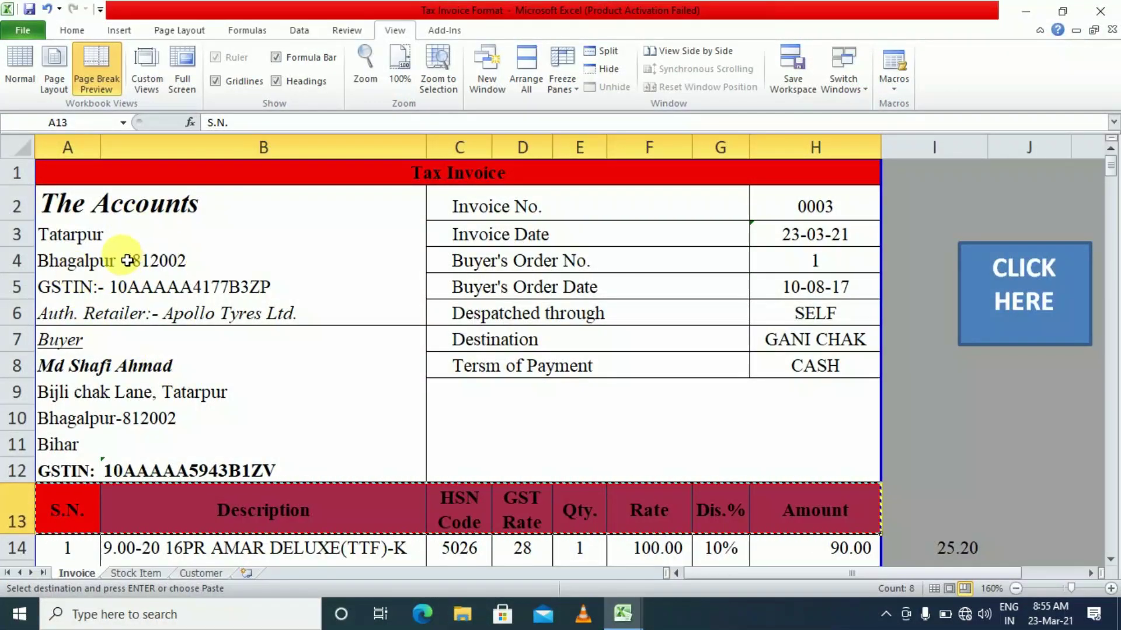
{"action": "left_click", "coordinate": [76, 173]}
{"action": "left_click", "coordinate": [270, 255]}
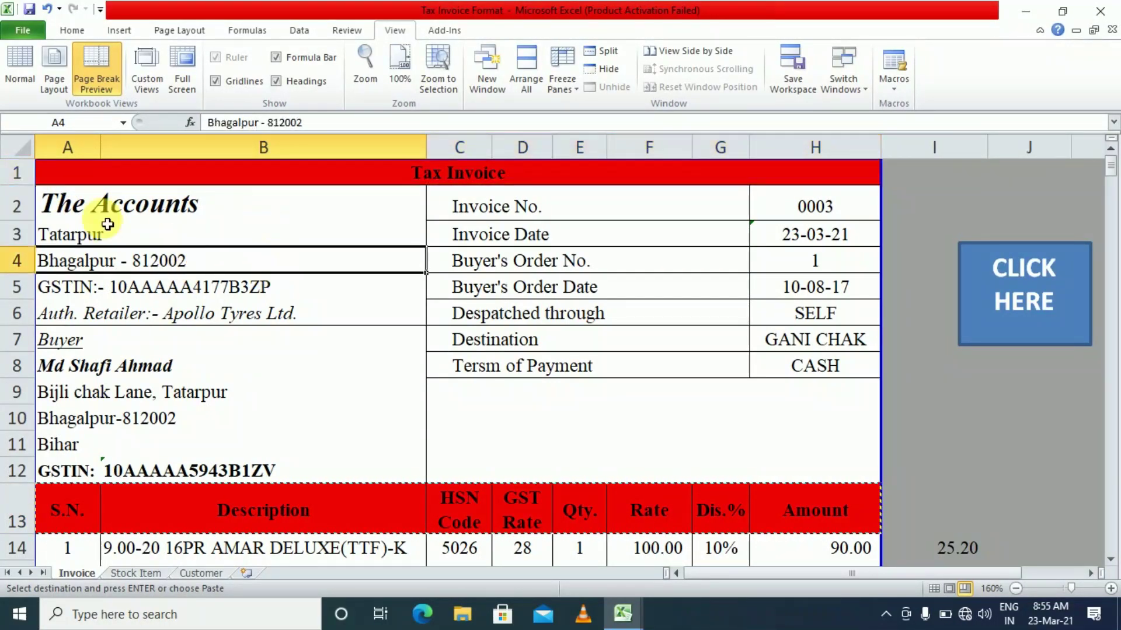
{"action": "left_click_drag", "start_coordinate": [111, 216], "coordinate": [107, 447]}
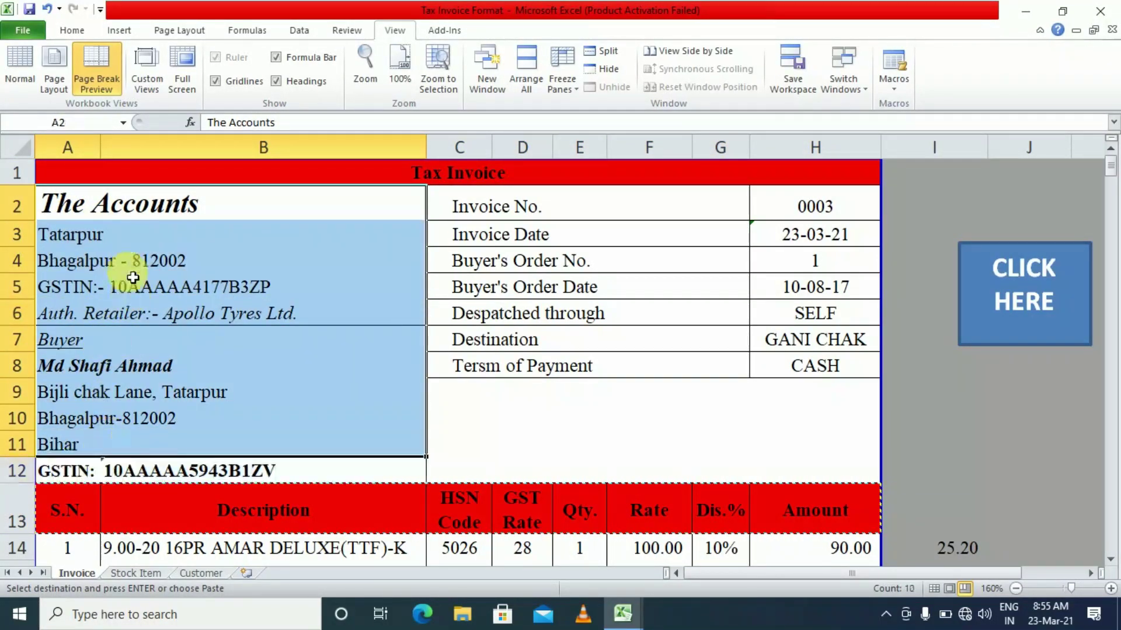
{"action": "left_click", "coordinate": [120, 232]}
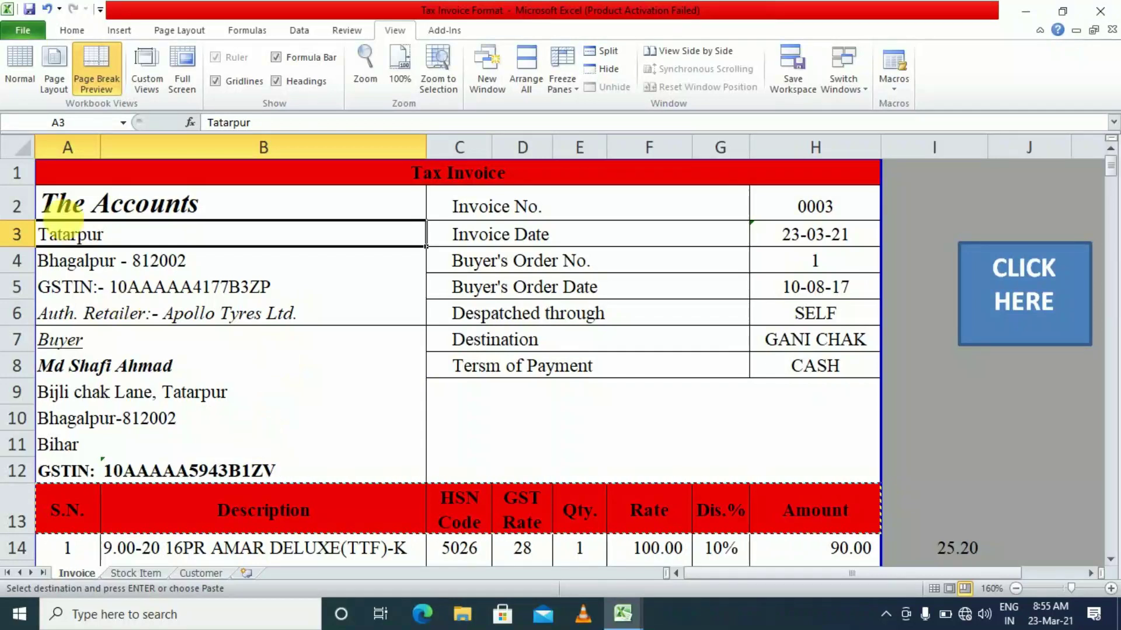
{"action": "left_click_drag", "start_coordinate": [54, 205], "coordinate": [66, 446]}
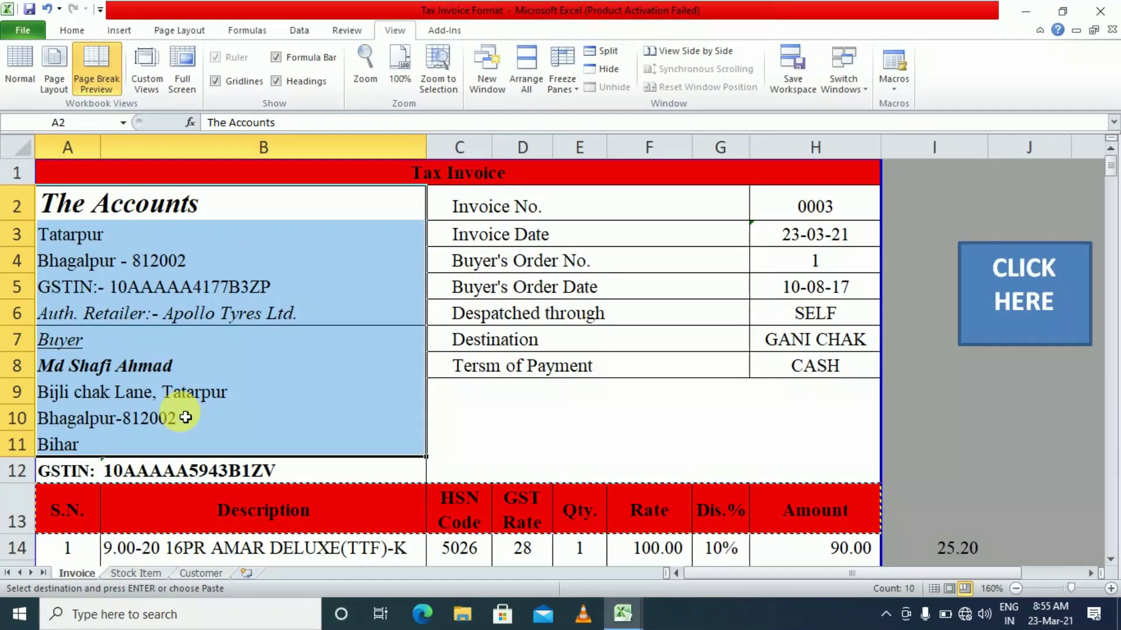
In the Book1 workbook, merge cells A2:B11 row by row with Merge Across
{"action": "key", "text": "alt+Tab"}
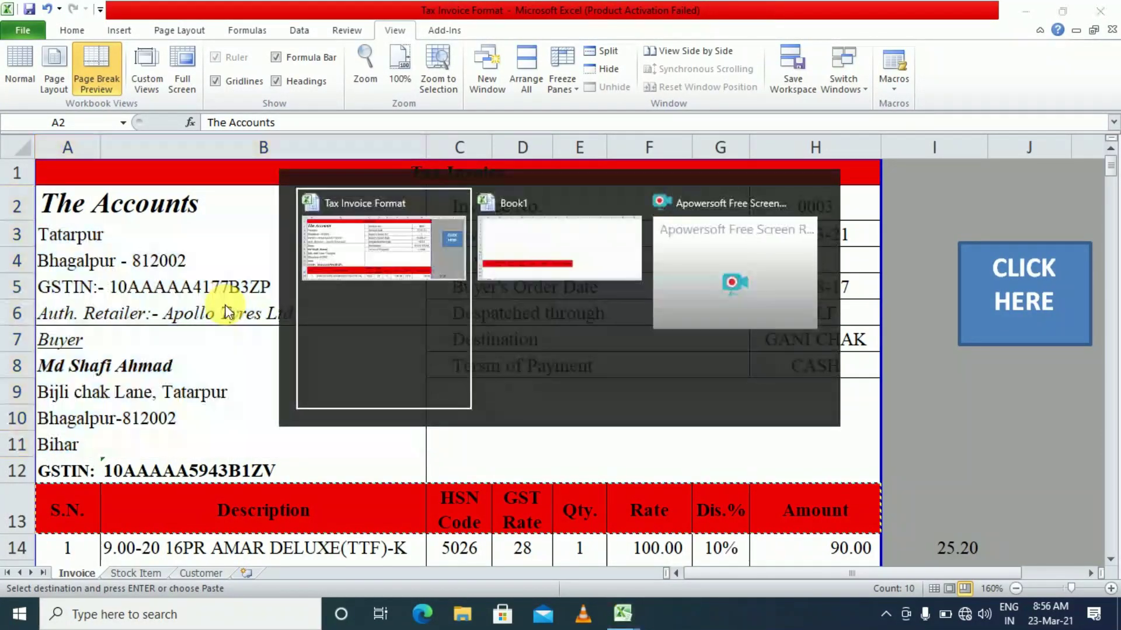
{"action": "key", "text": "alt+Tab"}
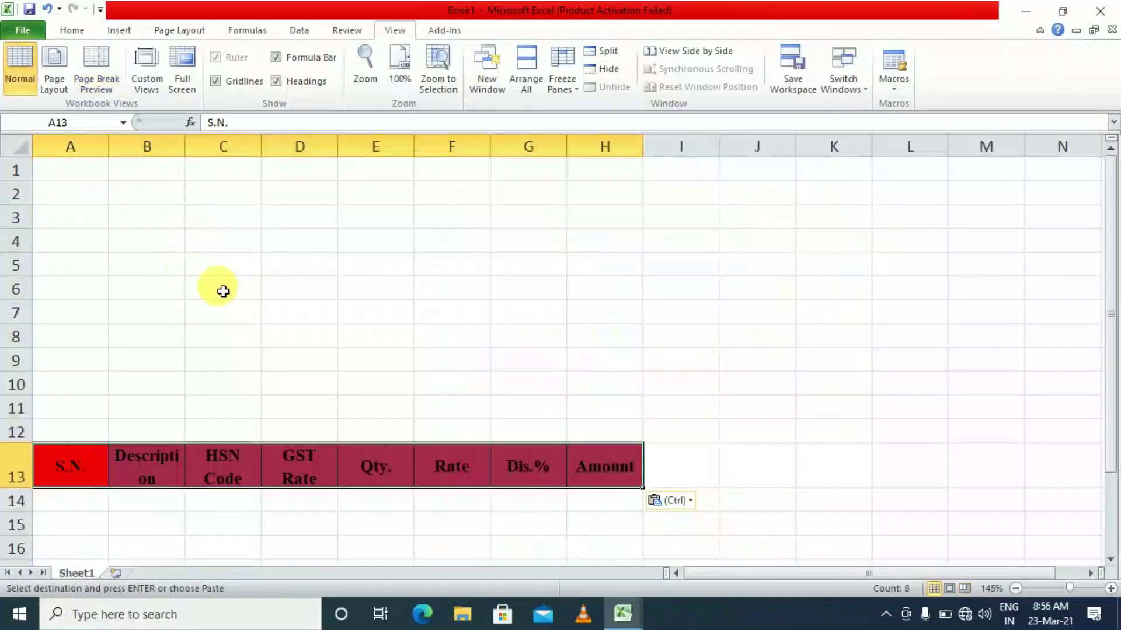
{"action": "scroll", "coordinate": [169, 317], "scroll_direction": "up", "scroll_amount": 2}
{"action": "scroll", "coordinate": [175, 317], "scroll_direction": "down", "scroll_amount": 2}
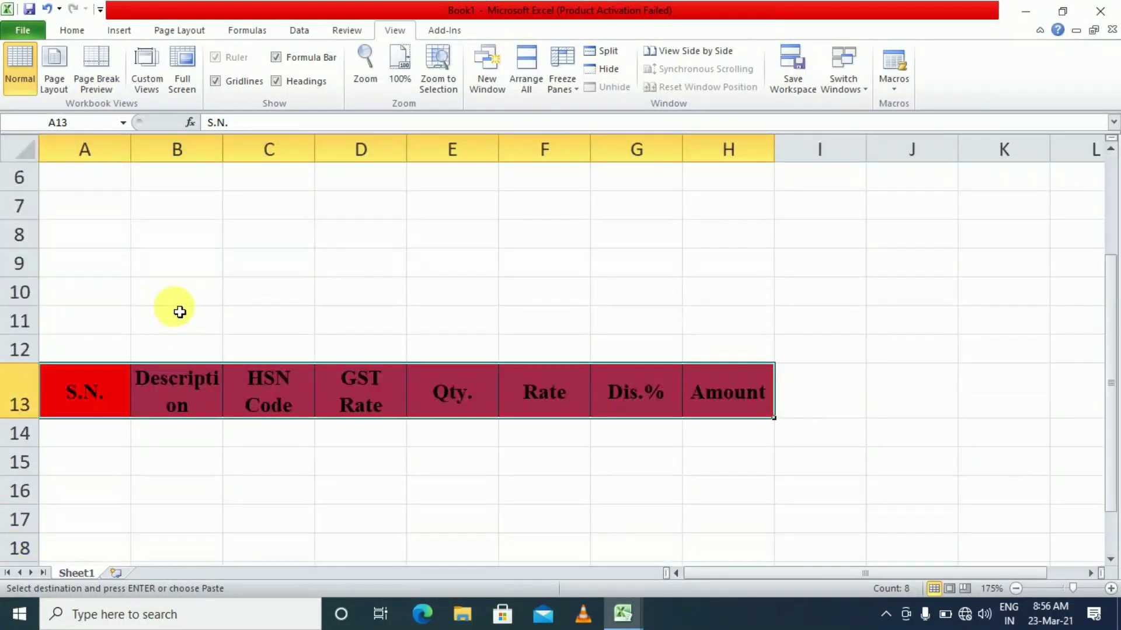
{"action": "scroll", "coordinate": [175, 307], "scroll_direction": "up", "scroll_amount": 2}
{"action": "left_click_drag", "start_coordinate": [100, 215], "coordinate": [167, 474]}
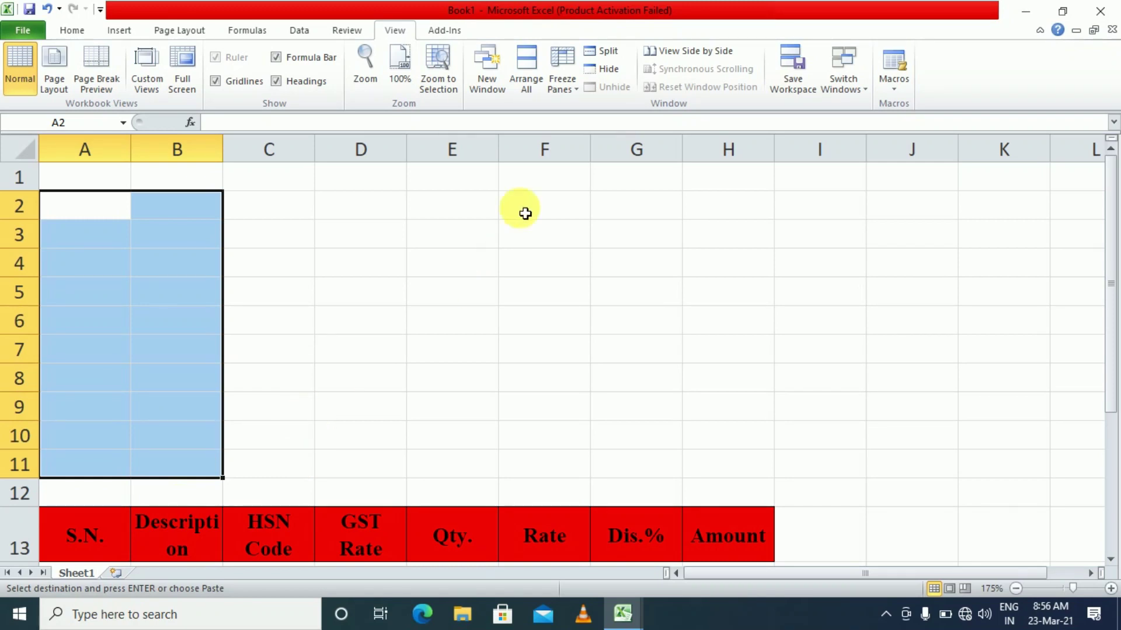
{"action": "left_click", "coordinate": [73, 29]}
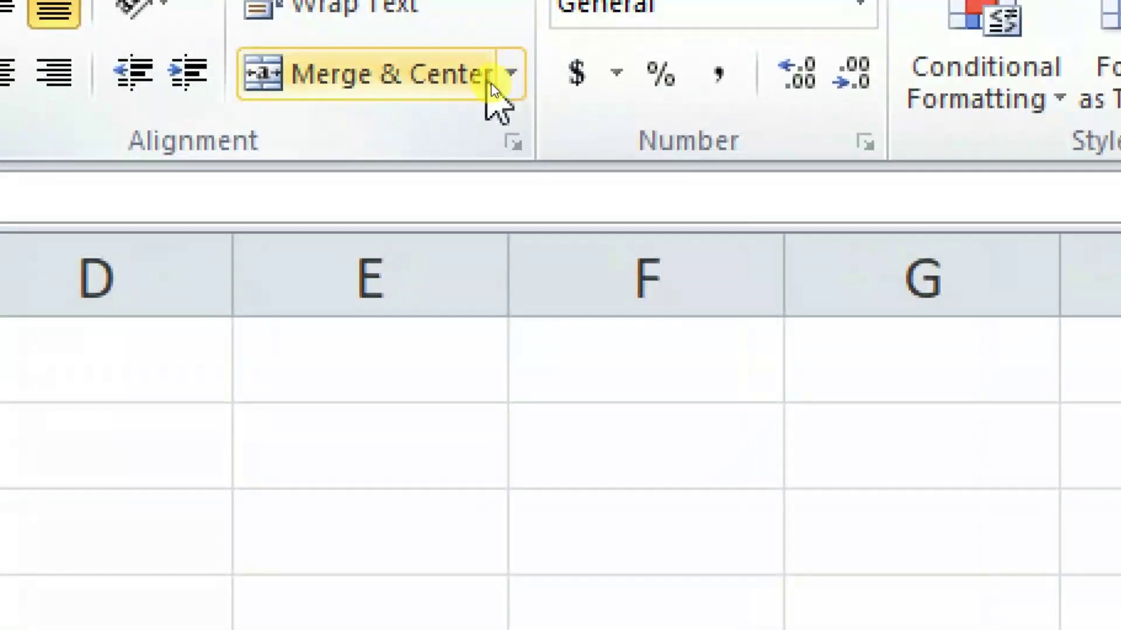
{"action": "left_click", "coordinate": [510, 74]}
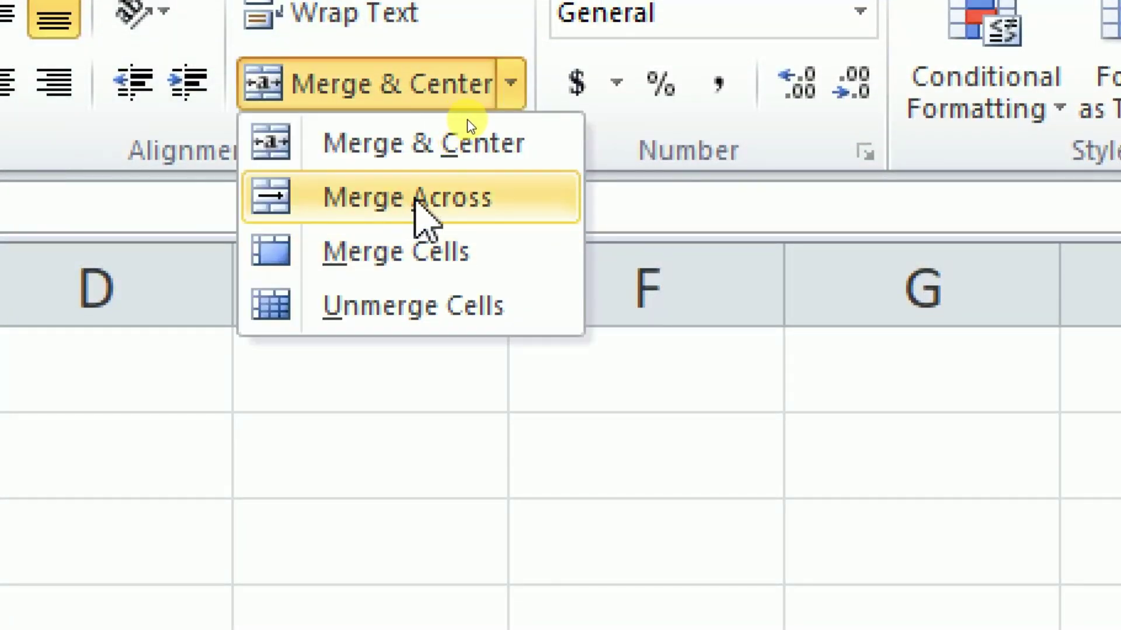
{"action": "left_click", "coordinate": [415, 198]}
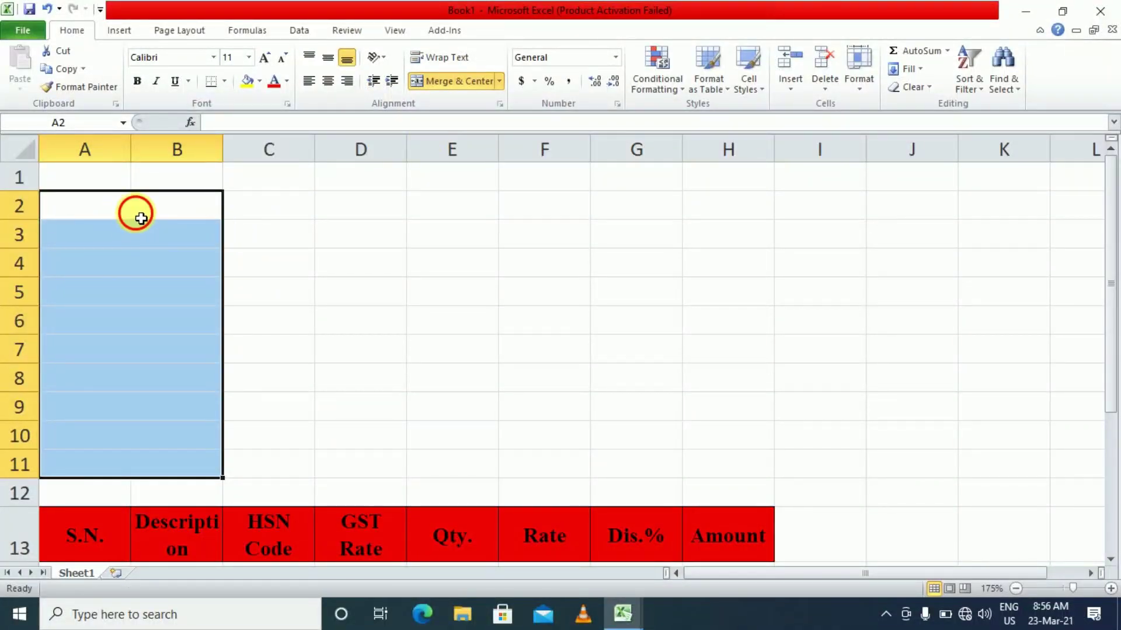
{"action": "left_click_drag", "start_coordinate": [140, 217], "coordinate": [164, 461]}
{"action": "left_click", "coordinate": [166, 395]}
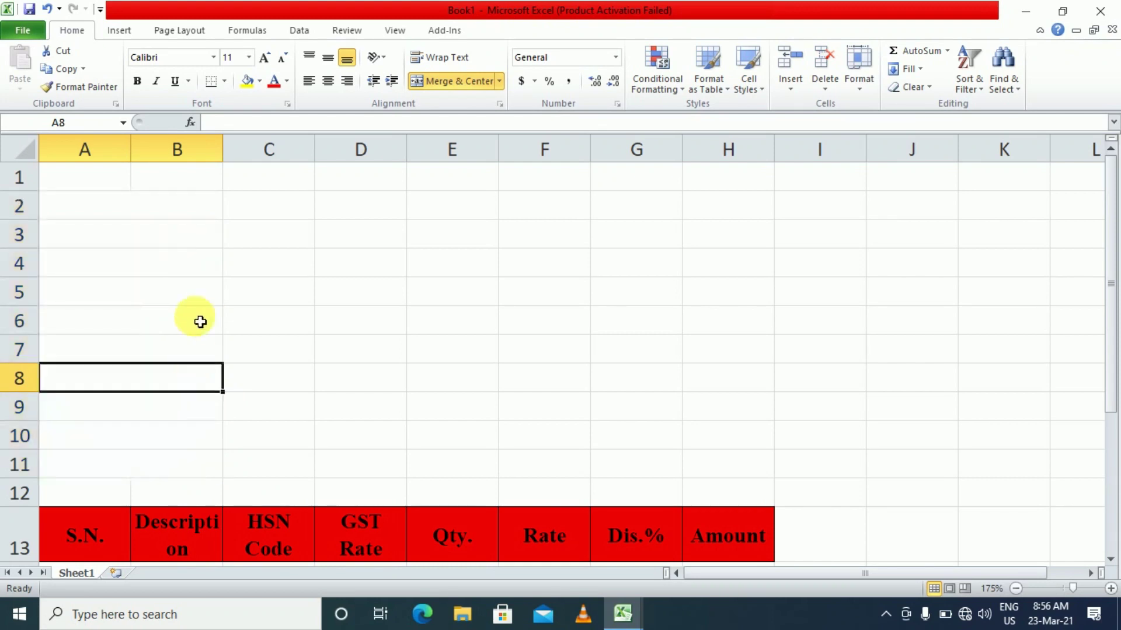
Widen column B for the Description heading and narrow column A for S.N
{"action": "left_click_drag", "start_coordinate": [230, 159], "coordinate": [317, 173]}
{"action": "left_click_drag", "start_coordinate": [138, 151], "coordinate": [106, 157]}
{"action": "left_click_drag", "start_coordinate": [285, 160], "coordinate": [336, 158]}
Check the details block C2:H8 in the Tax Invoice Format workbook, then apply Merge Across to C2:G12 in Book1
{"action": "key", "text": "alt+Tab"}
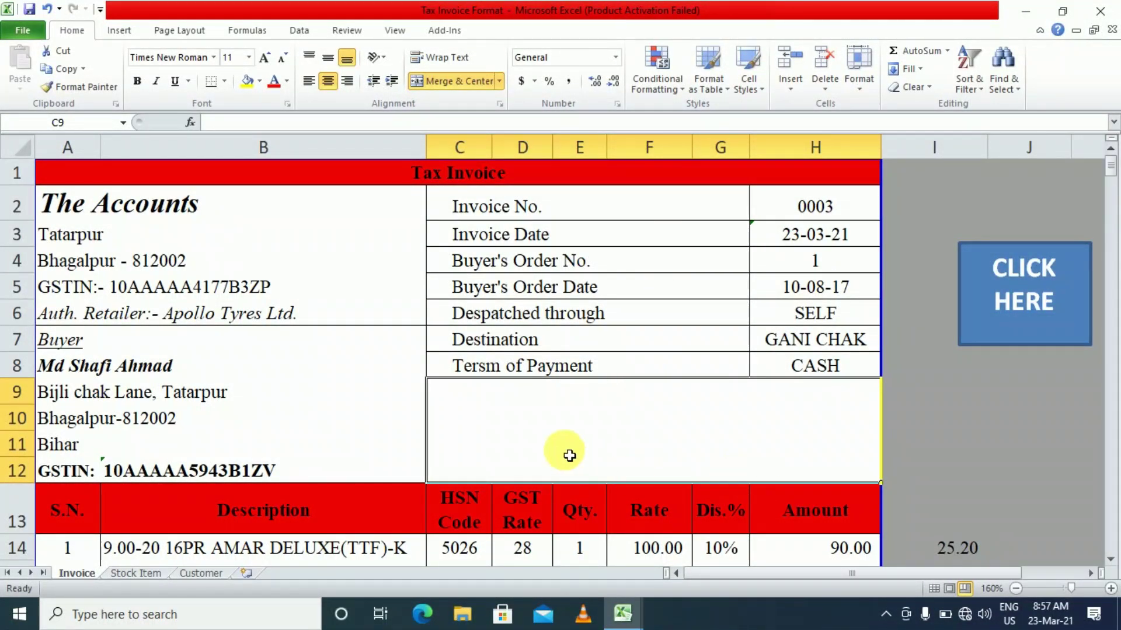
{"action": "left_click_drag", "start_coordinate": [536, 214], "coordinate": [688, 366]}
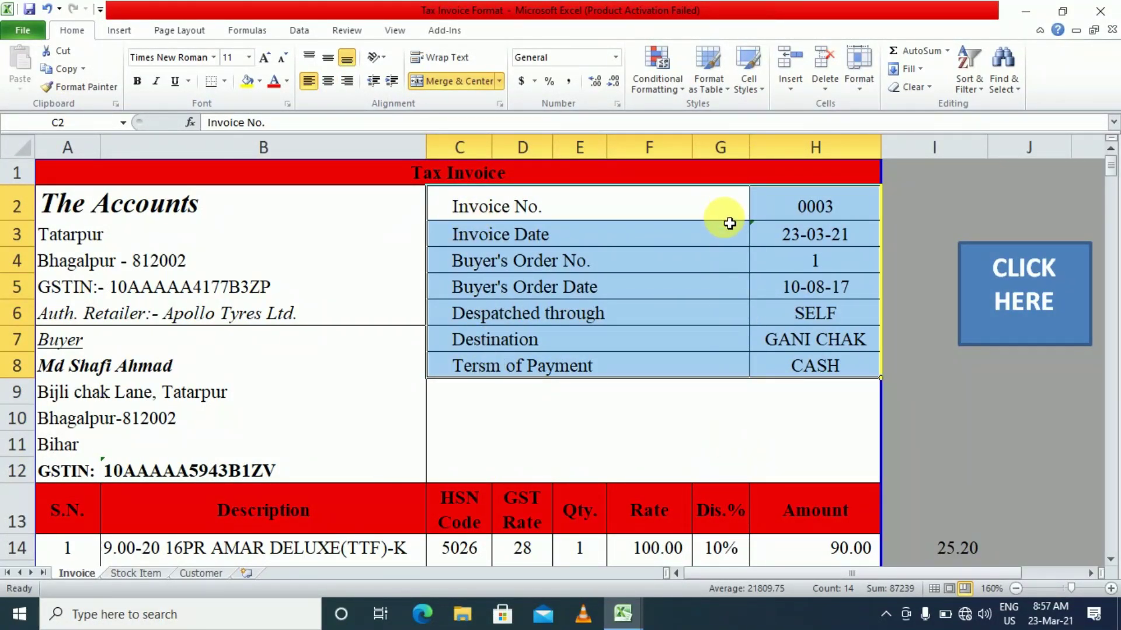
{"action": "key", "text": "alt+Tab"}
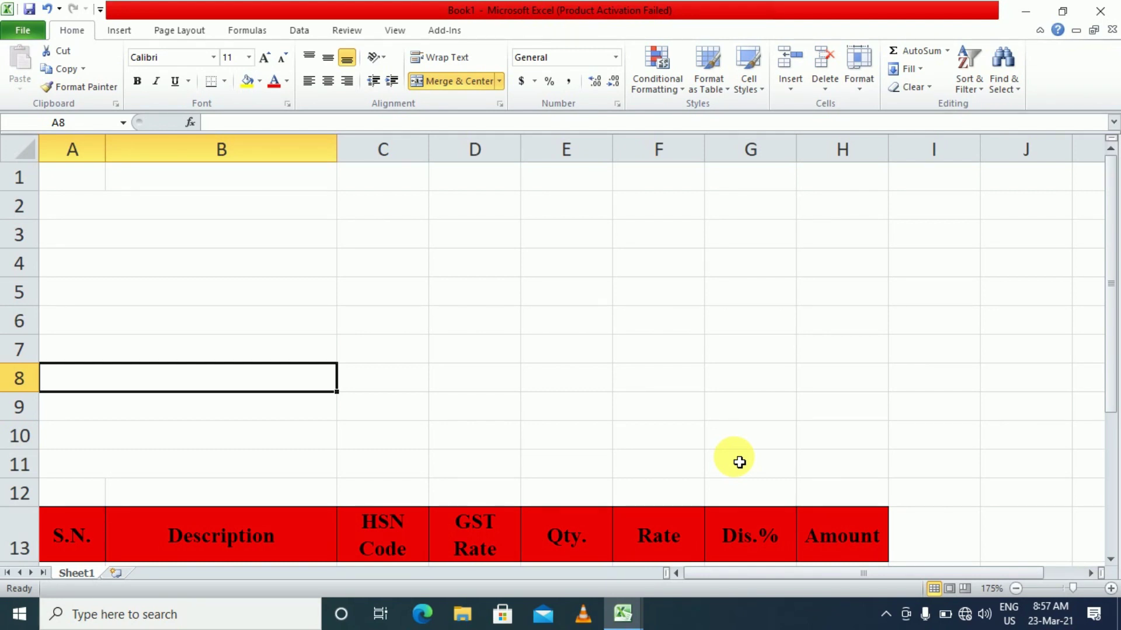
{"action": "left_click", "coordinate": [290, 205]}
{"action": "left_click", "coordinate": [280, 223]}
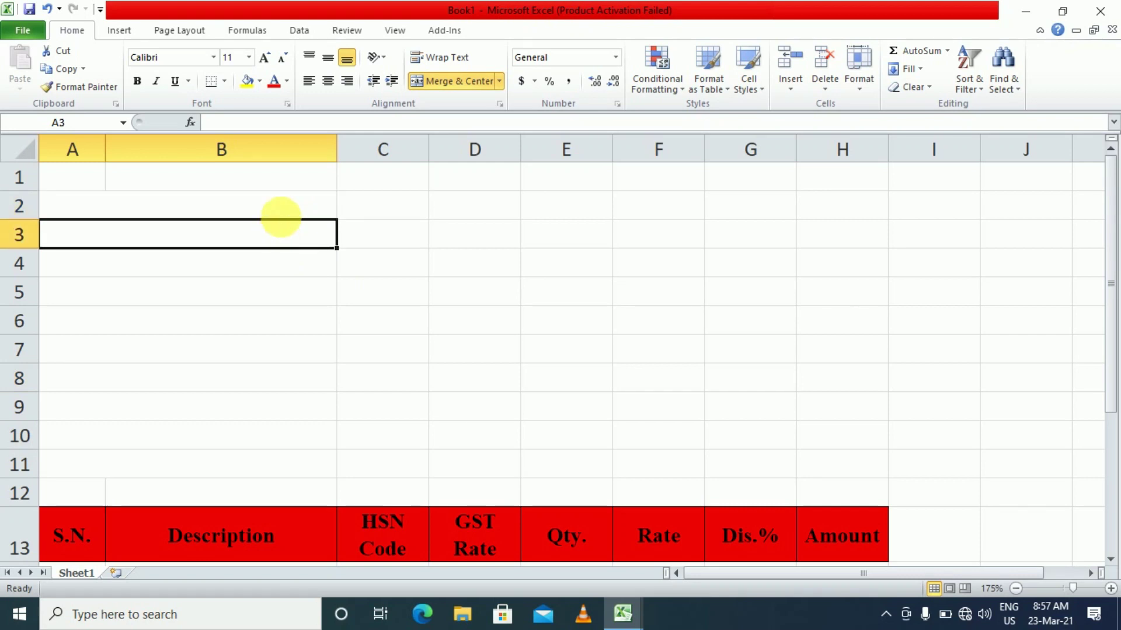
{"action": "left_click", "coordinate": [286, 212]}
{"action": "key", "text": "Tab"}
{"action": "key", "text": "shift+Right"}
{"action": "key", "text": "shift+Right"}
{"action": "key", "text": "shift+Right"}
{"action": "key", "text": "shift+Right"}
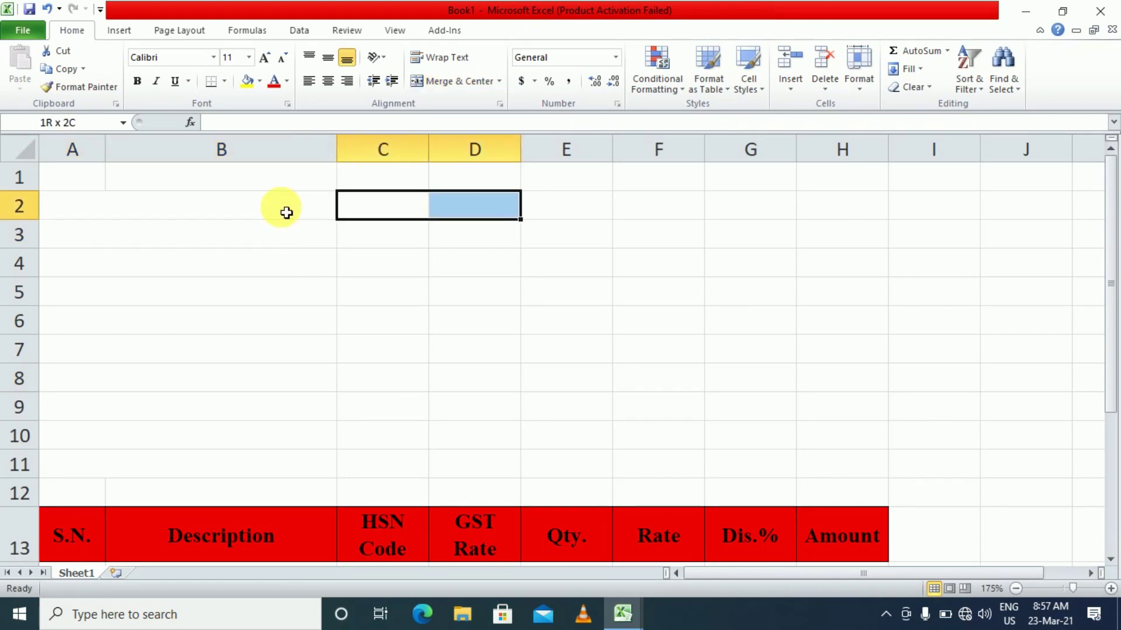
{"action": "key", "text": "shift+Down"}
{"action": "key", "text": "shift+Down"}
{"action": "key", "text": "shift+Down"}
{"action": "key", "text": "shift+Down"}
{"action": "key", "text": "shift+Down"}
{"action": "key", "text": "shift+Down"}
{"action": "key", "text": "shift+Down"}
{"action": "key", "text": "shift+Down"}
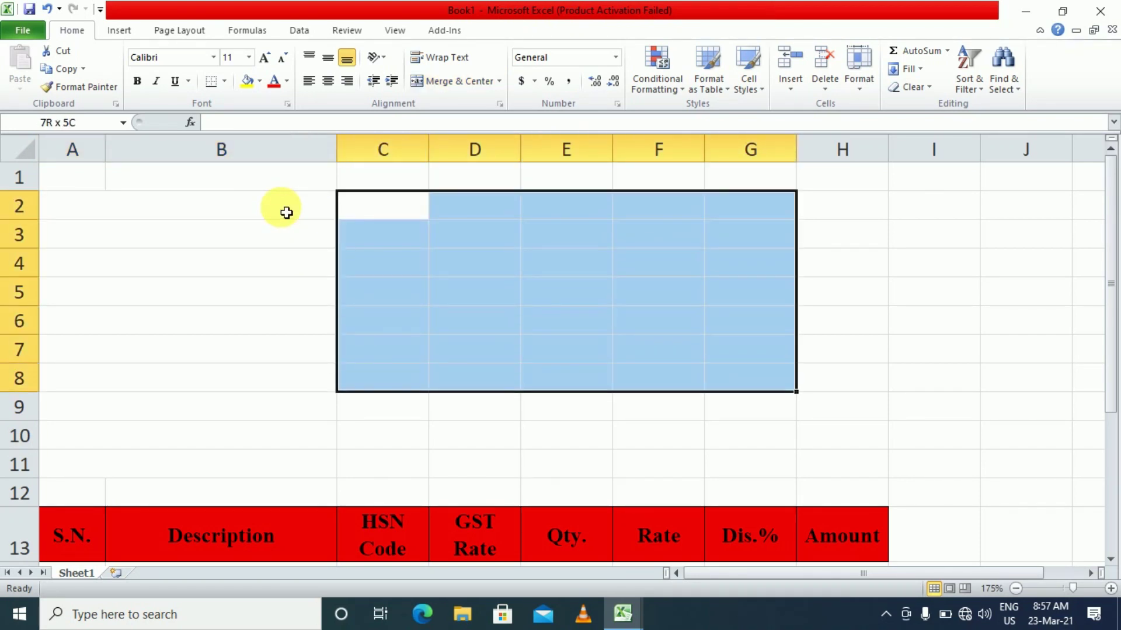
{"action": "key", "text": "shift+Down"}
{"action": "key", "text": "shift+Down"}
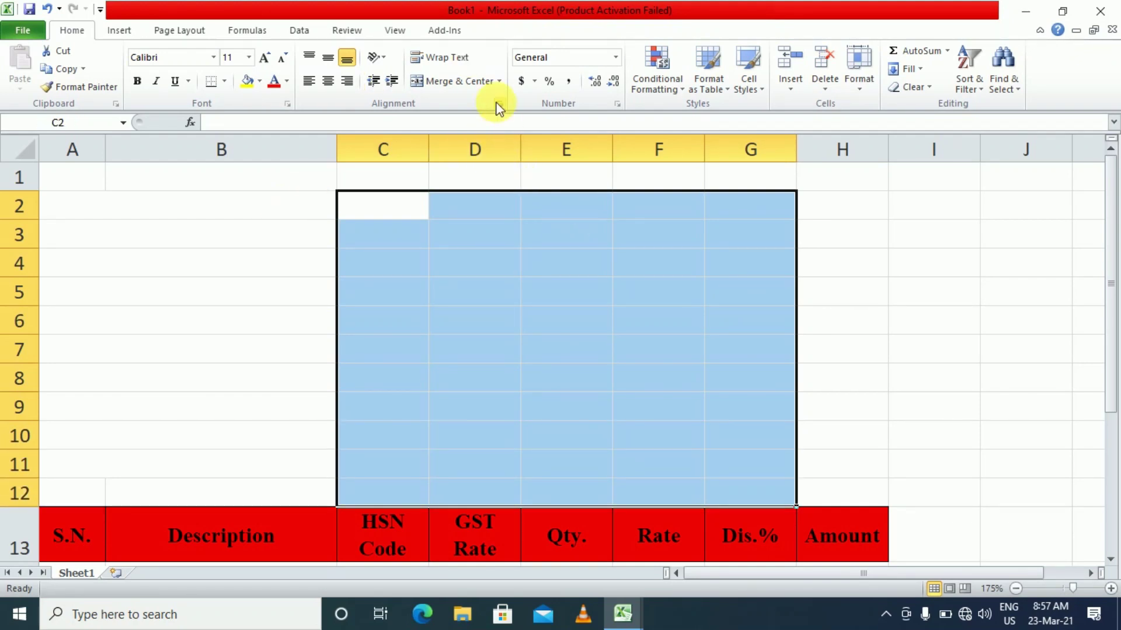
{"action": "left_click", "coordinate": [500, 81]}
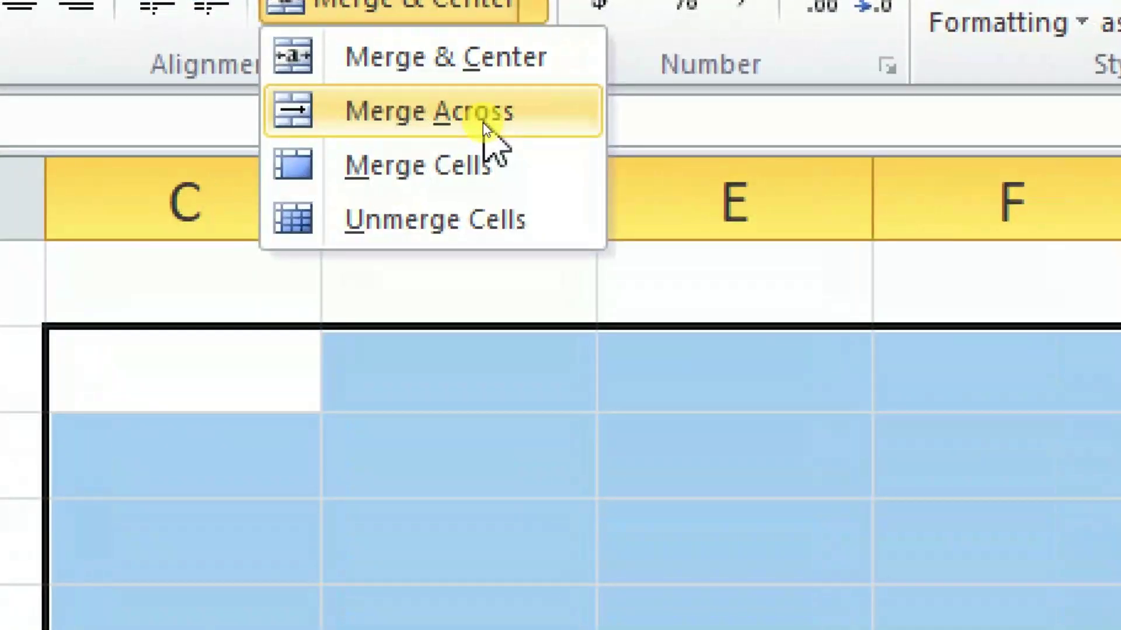
{"action": "left_click", "coordinate": [482, 122]}
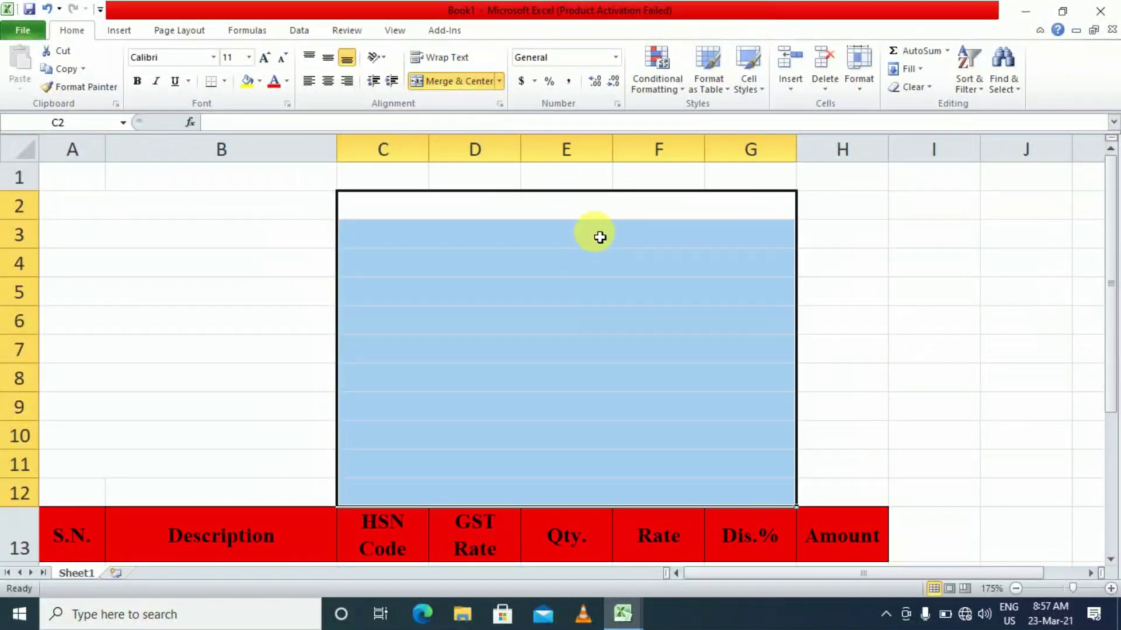
{"action": "left_click_drag", "start_coordinate": [607, 205], "coordinate": [658, 498]}
{"action": "left_click", "coordinate": [881, 352]}
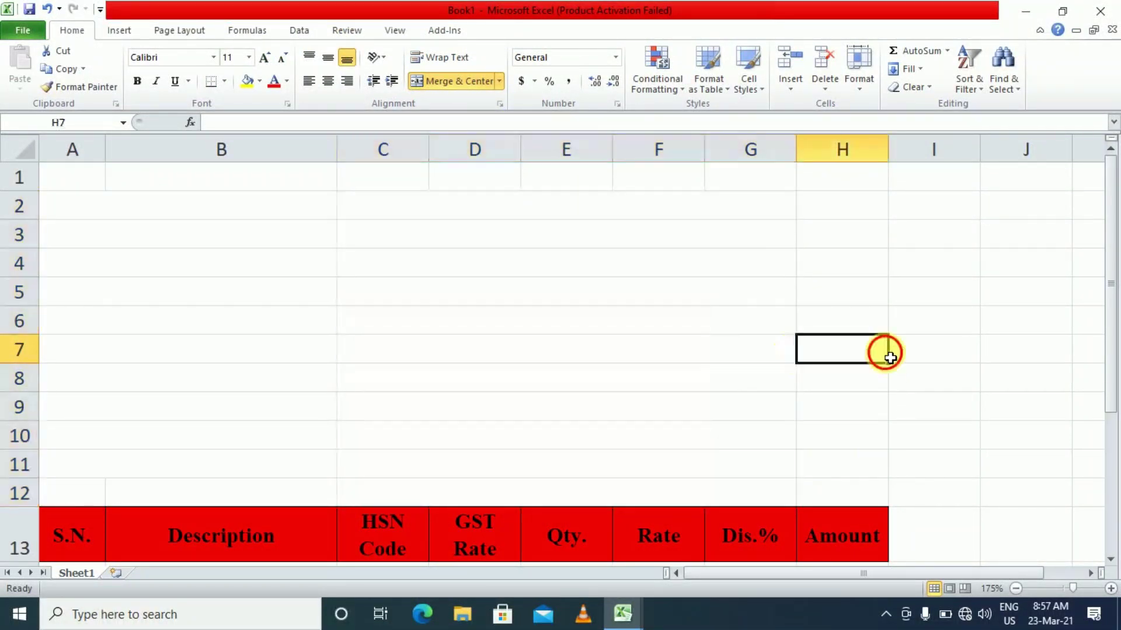
Apply All Borders to the range A2:H12 above the item table headings
{"action": "left_click_drag", "start_coordinate": [217, 213], "coordinate": [841, 495]}
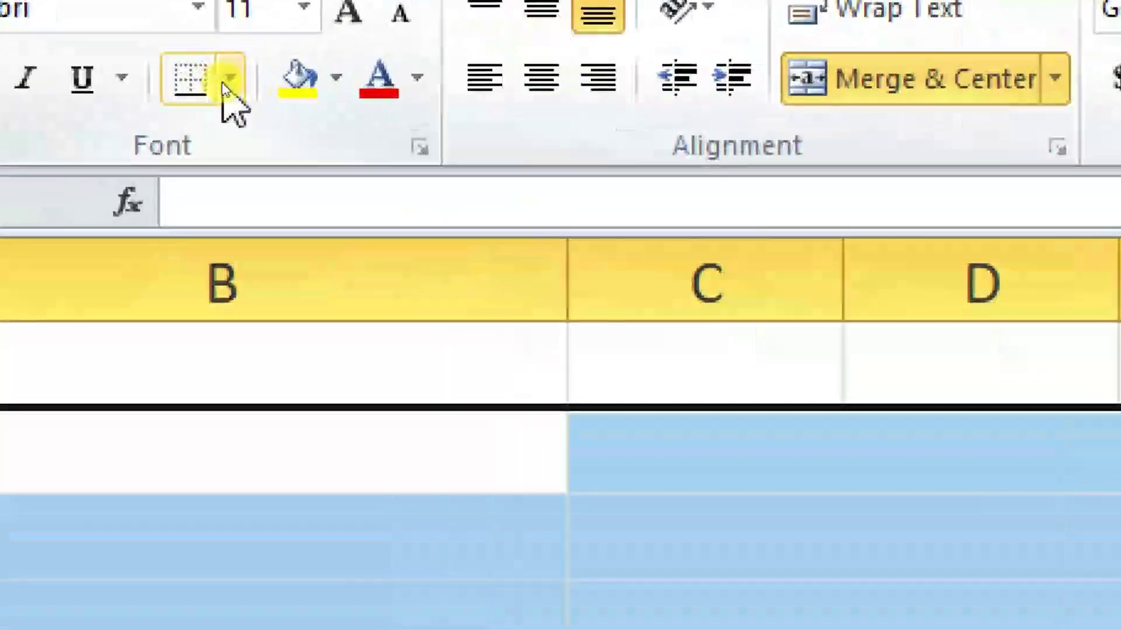
{"action": "left_click", "coordinate": [224, 82]}
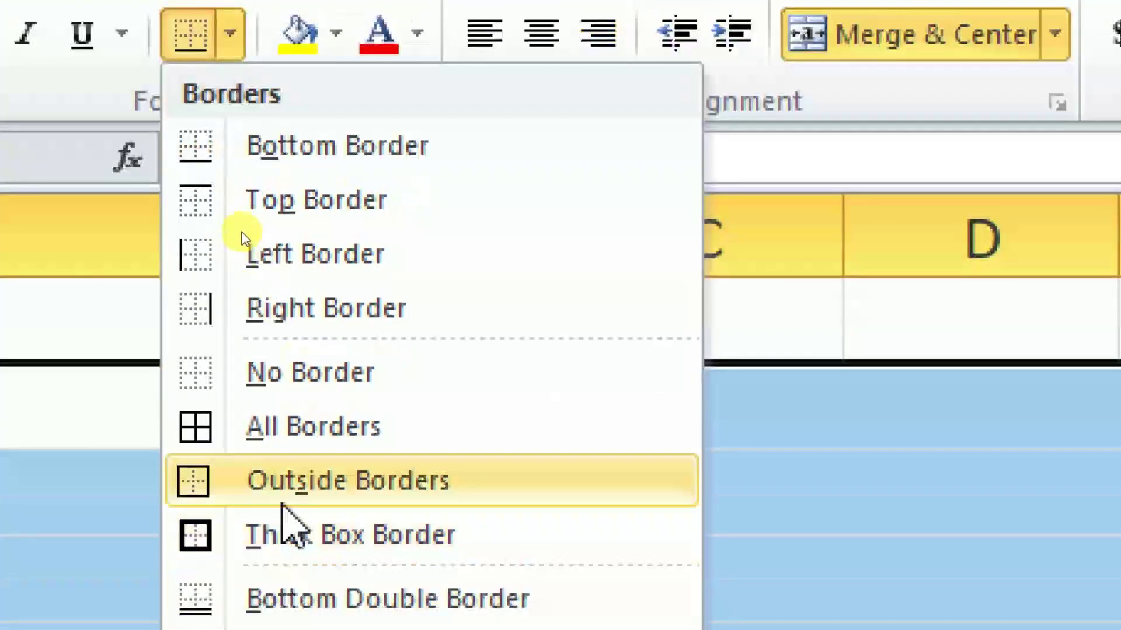
{"action": "left_click", "coordinate": [300, 429]}
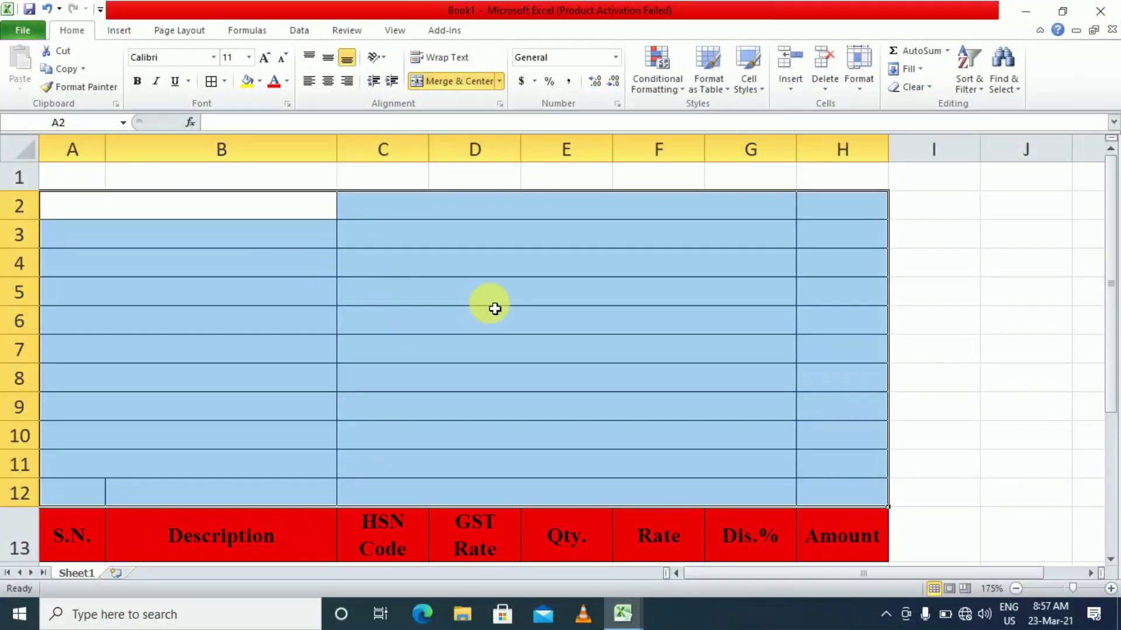
{"action": "left_click", "coordinate": [385, 307]}
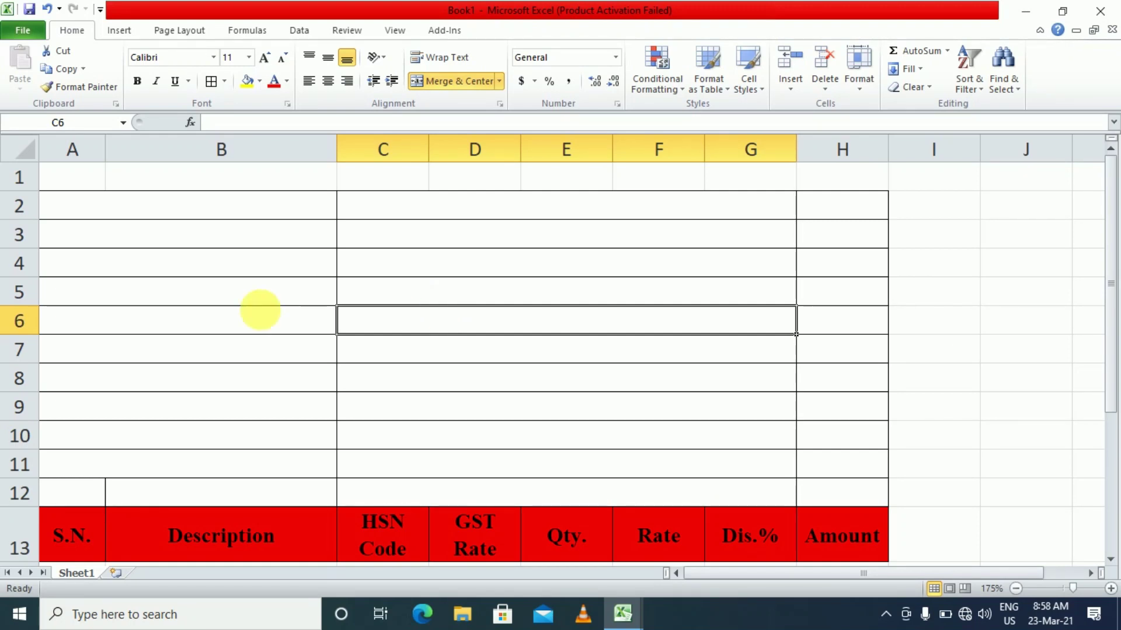
Widen column B a little more and narrow columns C to H together to an equal width
{"action": "left_click", "coordinate": [221, 369]}
{"action": "left_click_drag", "start_coordinate": [342, 168], "coordinate": [381, 170]}
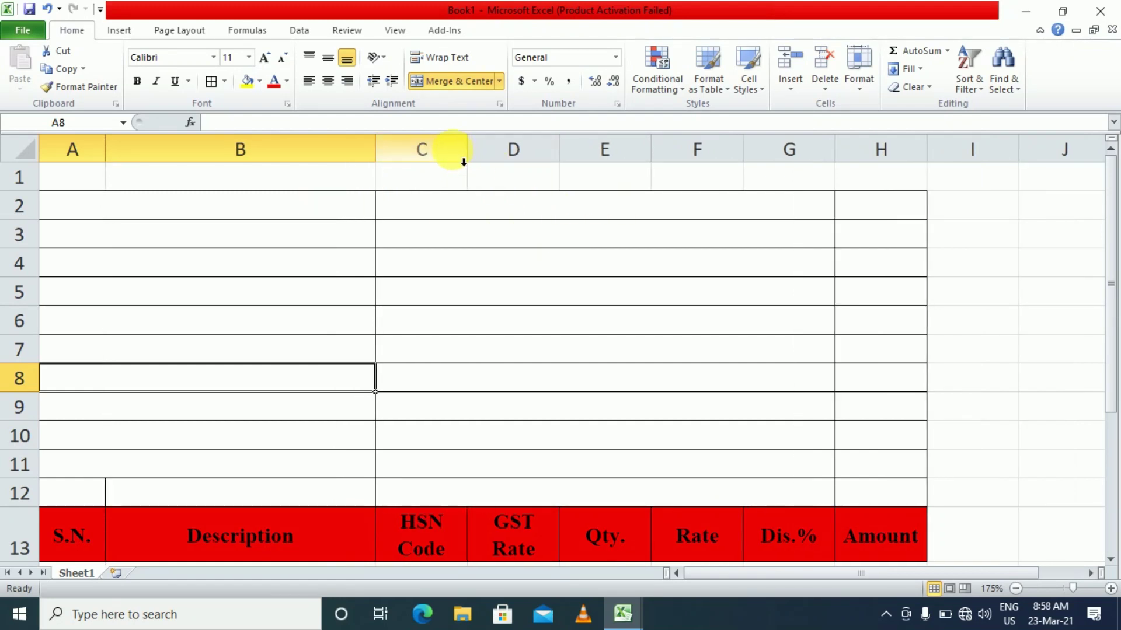
{"action": "left_click_drag", "start_coordinate": [456, 150], "coordinate": [885, 209]}
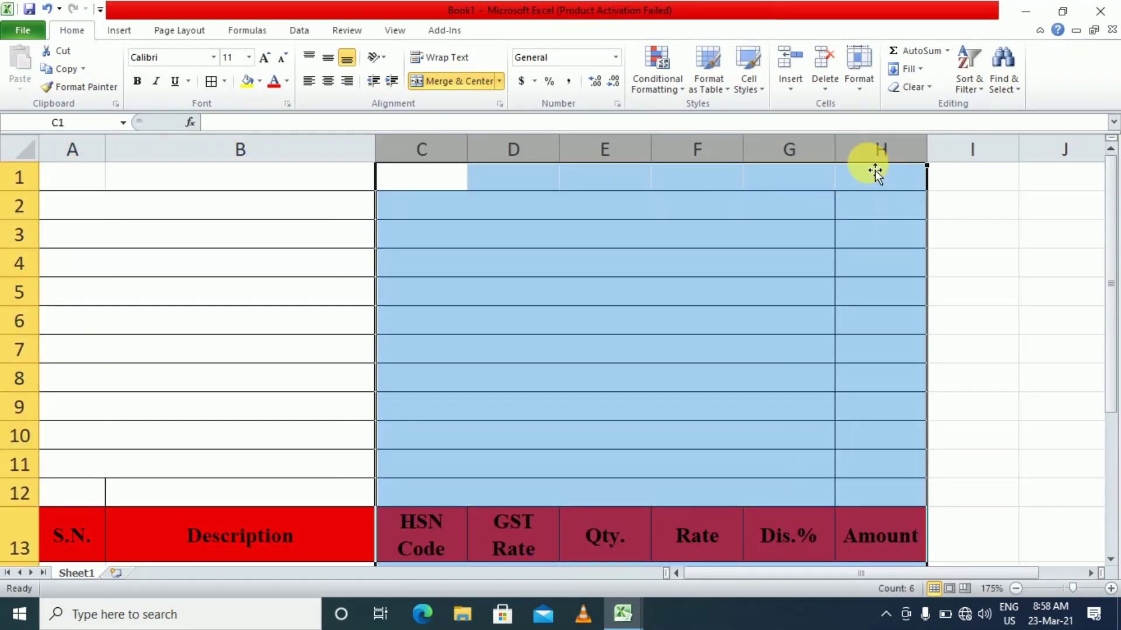
{"action": "left_click_drag", "start_coordinate": [926, 157], "coordinate": [920, 158]}
{"action": "left_click", "coordinate": [614, 378]}
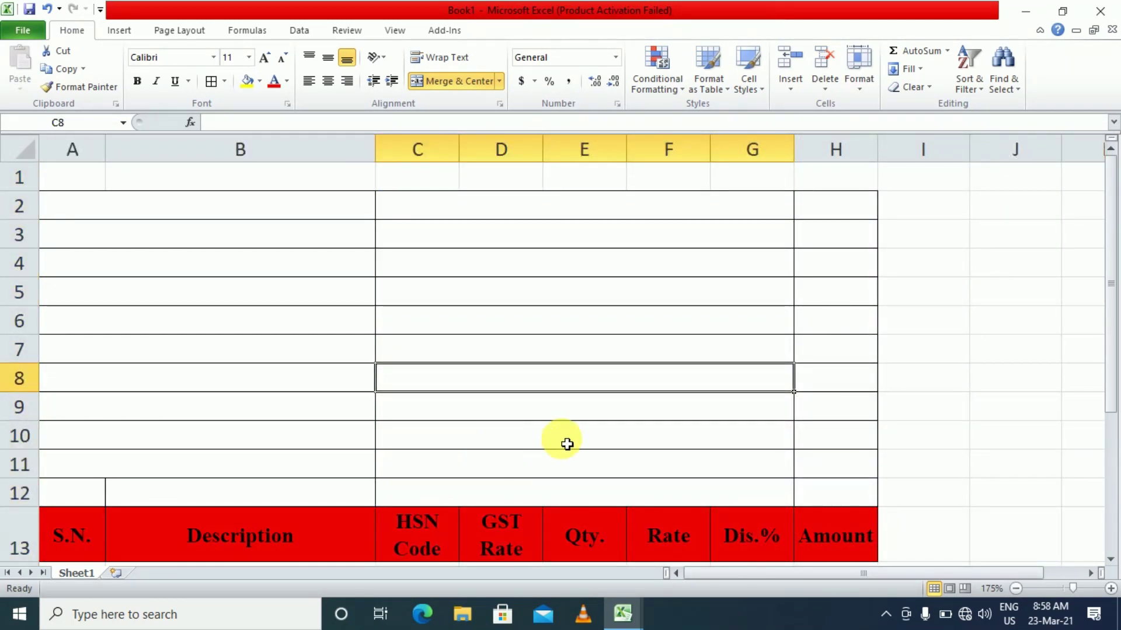
Merge and center cells A1:H1 to make the title row of the invoice
{"action": "left_click", "coordinate": [505, 548]}
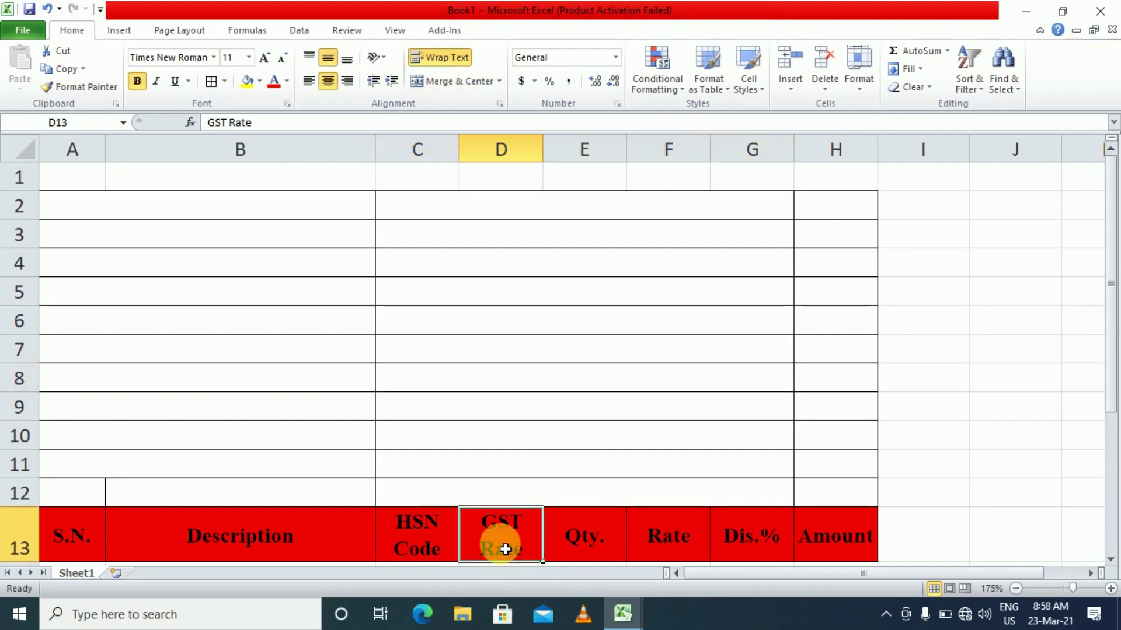
{"action": "left_click", "coordinate": [442, 540]}
{"action": "scroll", "coordinate": [262, 295], "scroll_direction": "down", "scroll_amount": 2}
{"action": "scroll", "coordinate": [372, 272], "scroll_direction": "up", "scroll_amount": 1}
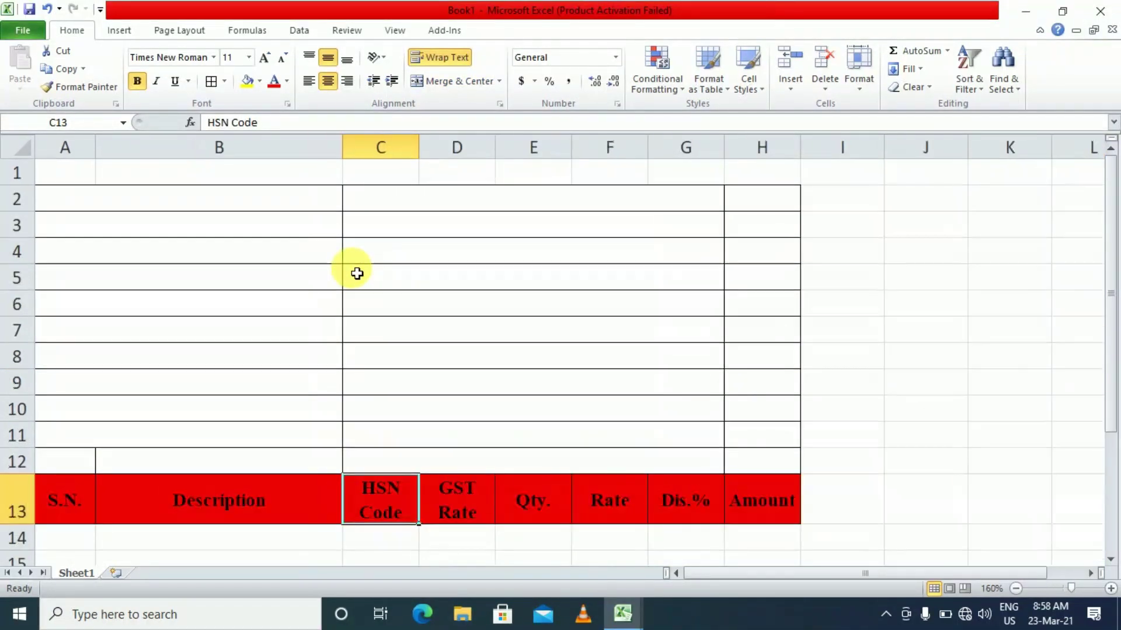
{"action": "left_click_drag", "start_coordinate": [75, 175], "coordinate": [746, 185]}
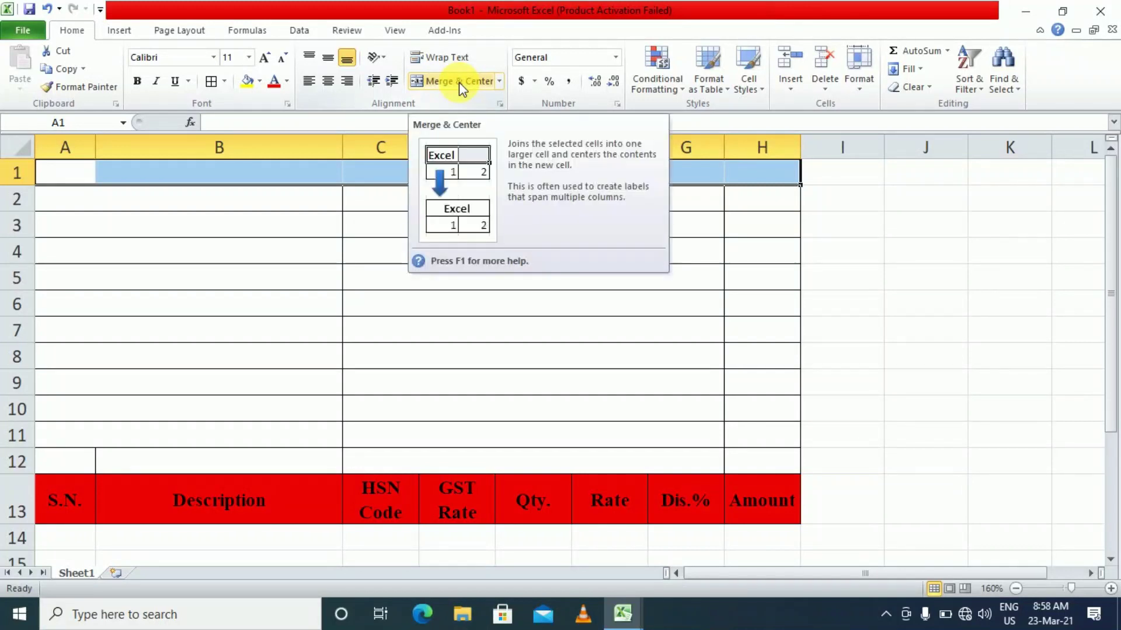
{"action": "left_click", "coordinate": [458, 83]}
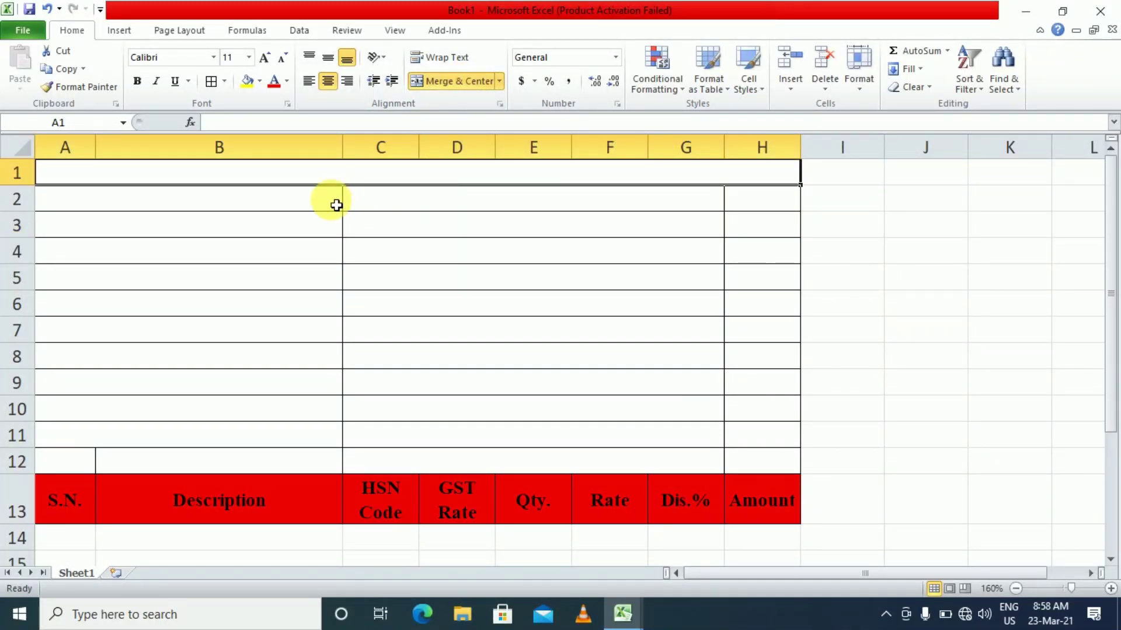
Enter the title GST INVOICE in the merged cell A1
{"action": "type", "text": "GST I"}
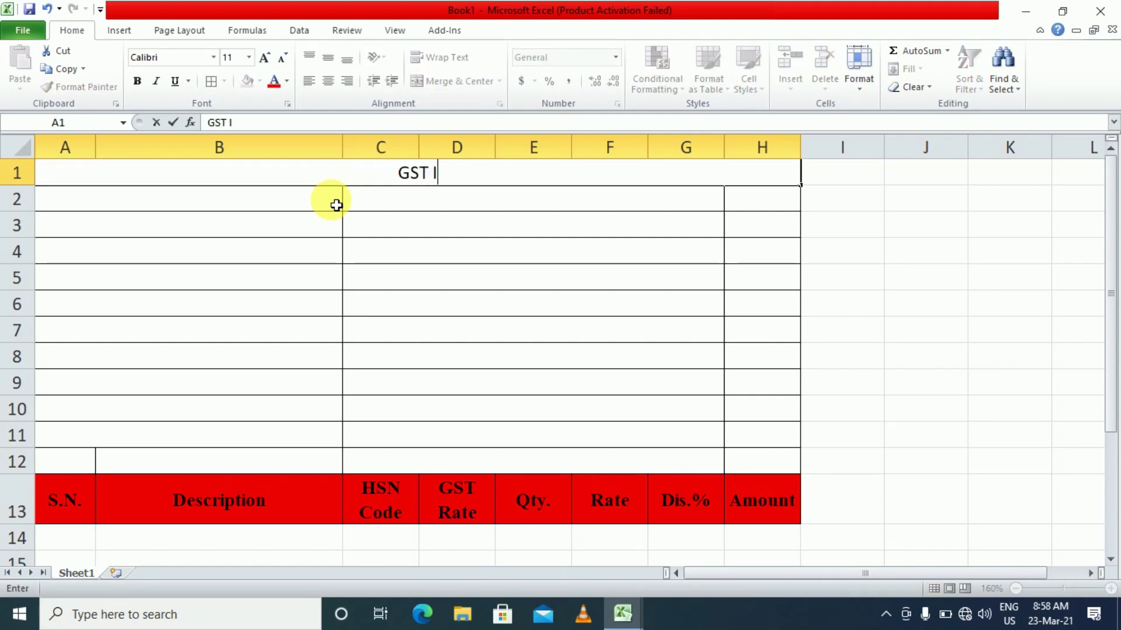
{"action": "type", "text": "NVOICE"}
{"action": "key", "text": "ctrl+Return"}
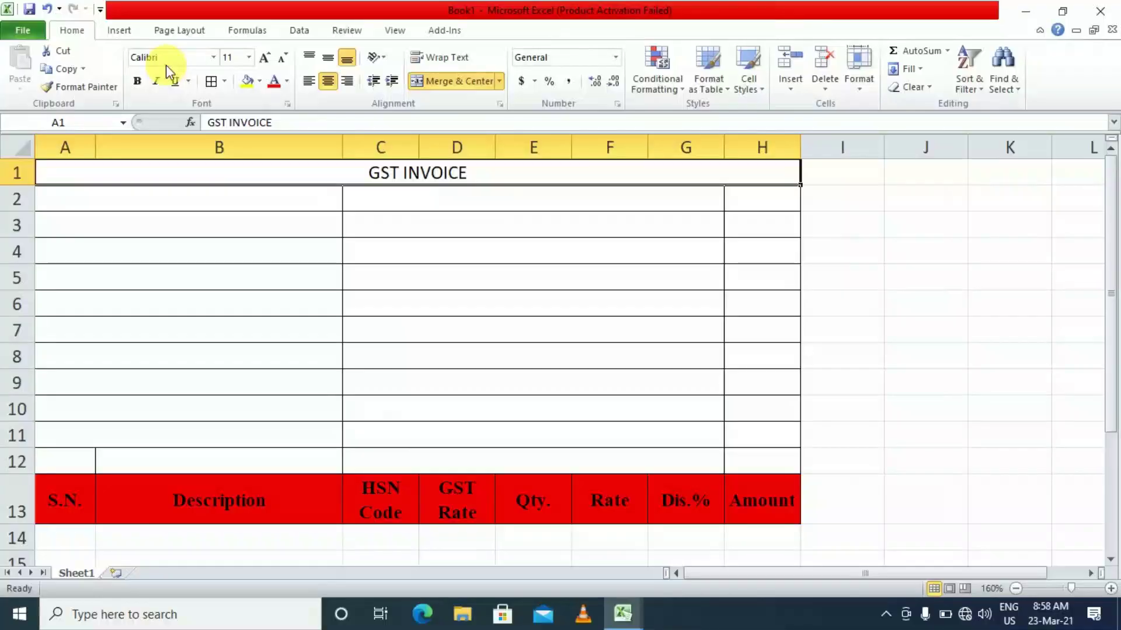
{"action": "left_click", "coordinate": [315, 252]}
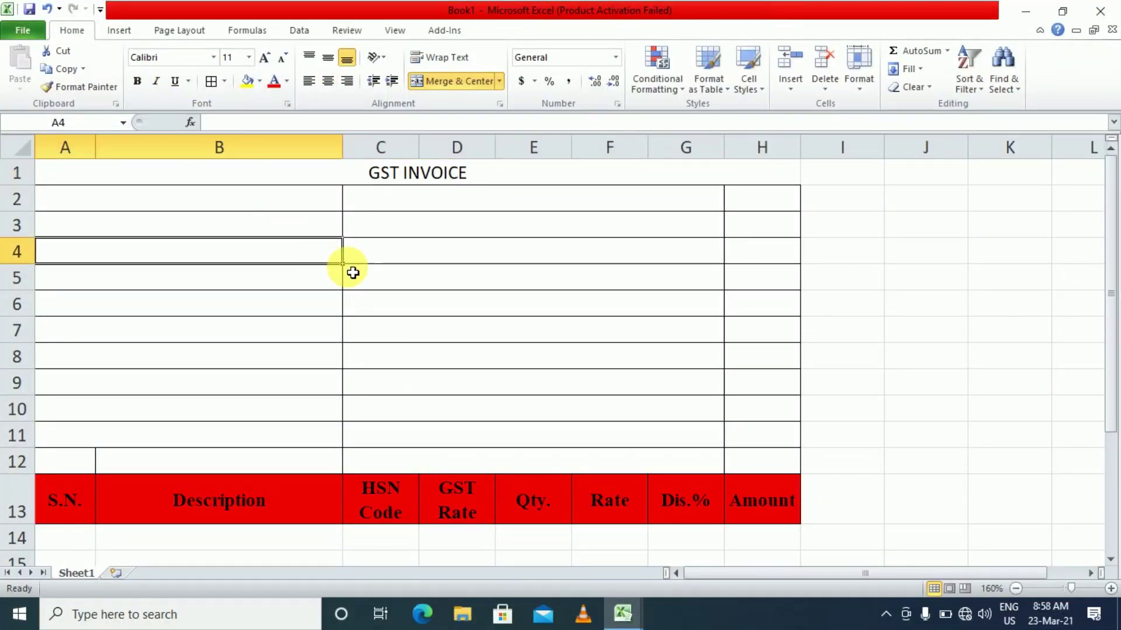
{"action": "left_click", "coordinate": [555, 393]}
Copy the seller details block A2:B6 from the Tax Invoice Format workbook into Book1 at A2
{"action": "key", "text": "alt+Tab"}
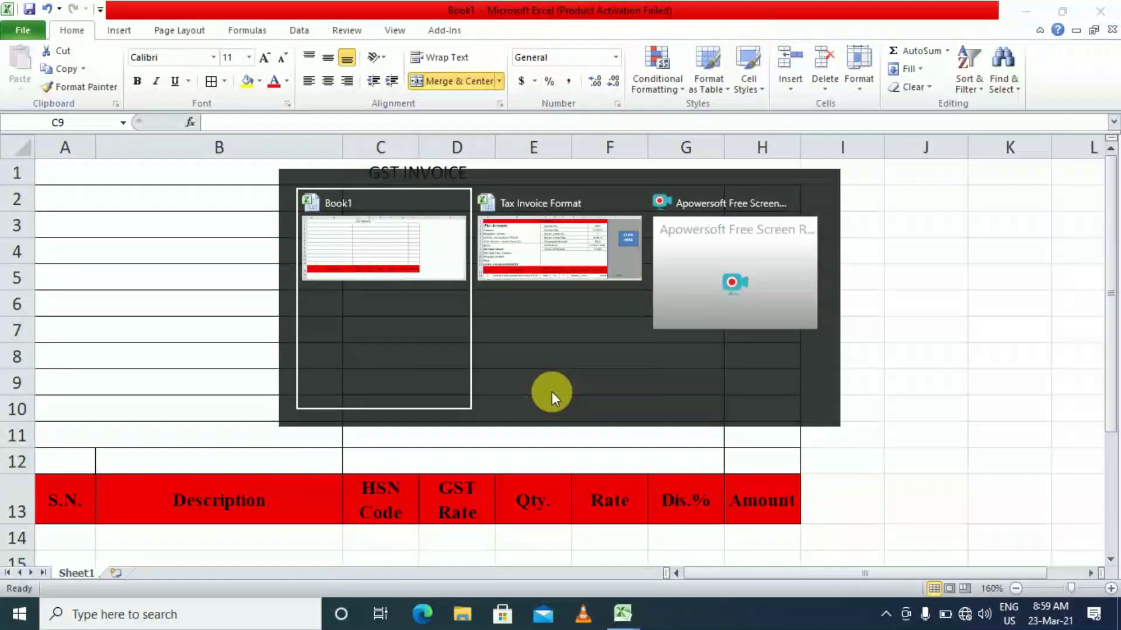
{"action": "left_click", "coordinate": [552, 391]}
{"action": "left_click_drag", "start_coordinate": [185, 211], "coordinate": [189, 287]}
{"action": "key", "text": "ctrl+c"}
{"action": "key", "text": "alt+Tab"}
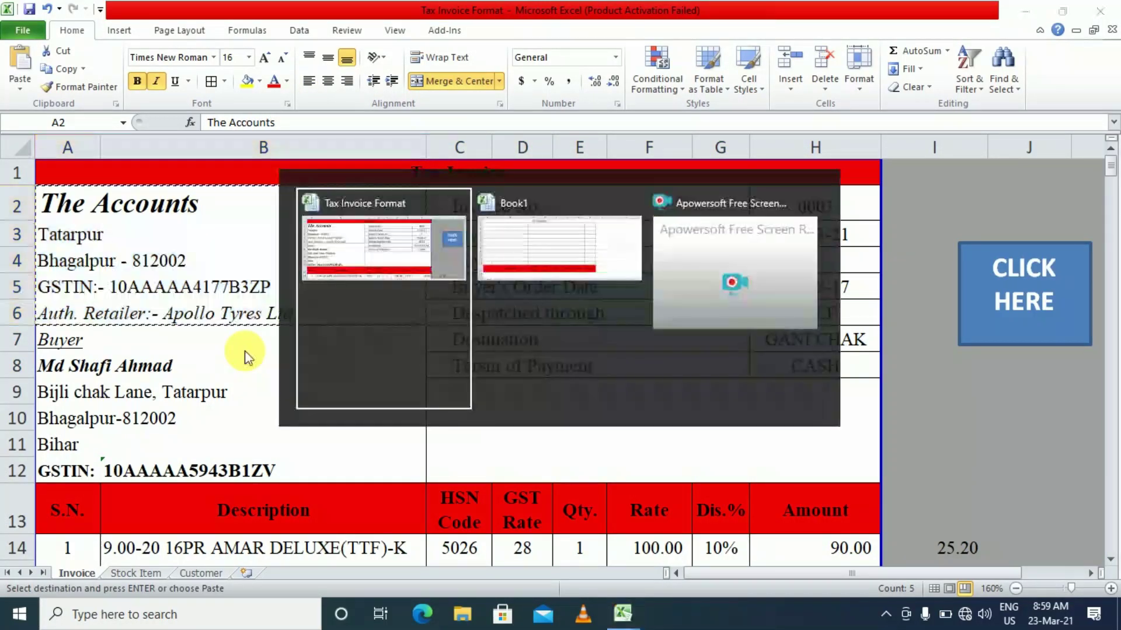
{"action": "key", "text": "alt+Tab"}
{"action": "left_click", "coordinate": [90, 200]}
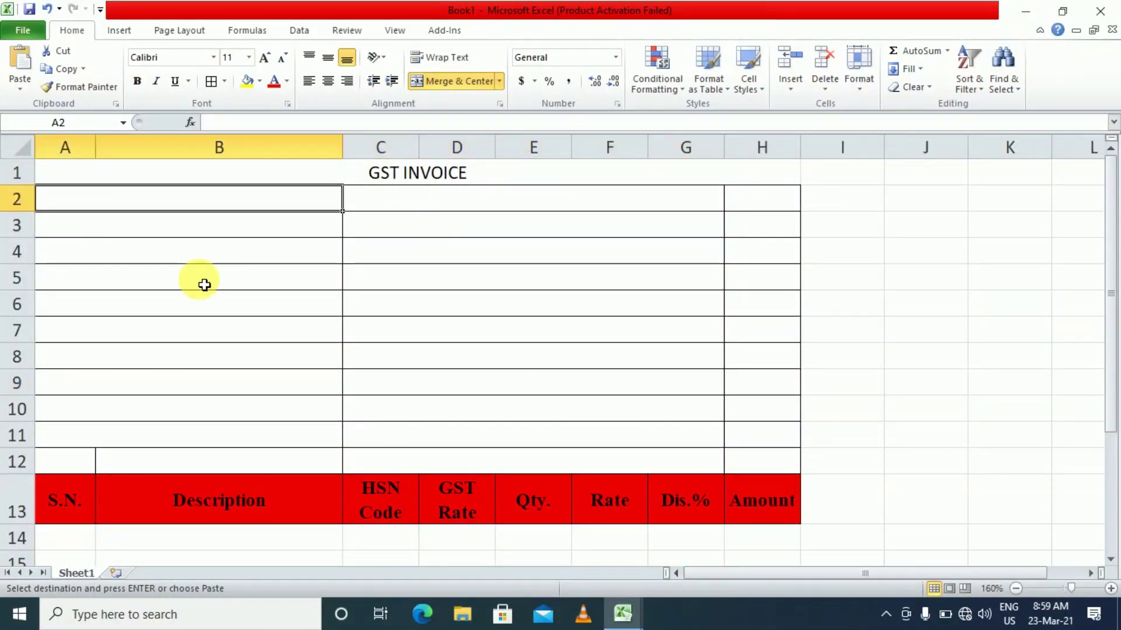
{"action": "key", "text": "ctrl+v"}
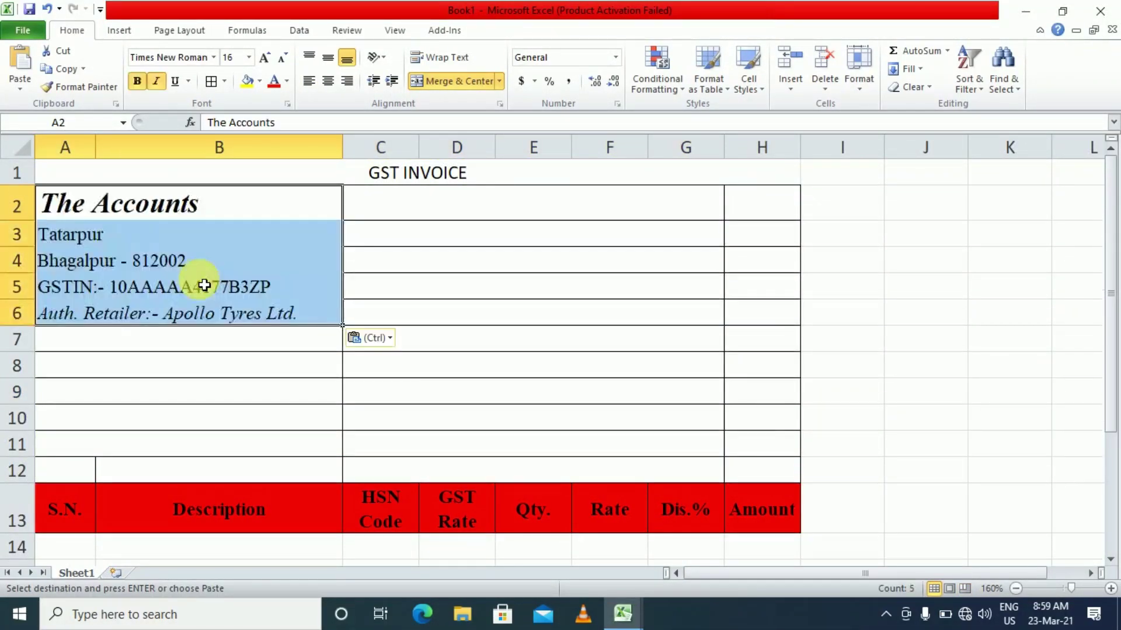
{"action": "left_click", "coordinate": [239, 401]}
{"action": "left_click", "coordinate": [229, 357]}
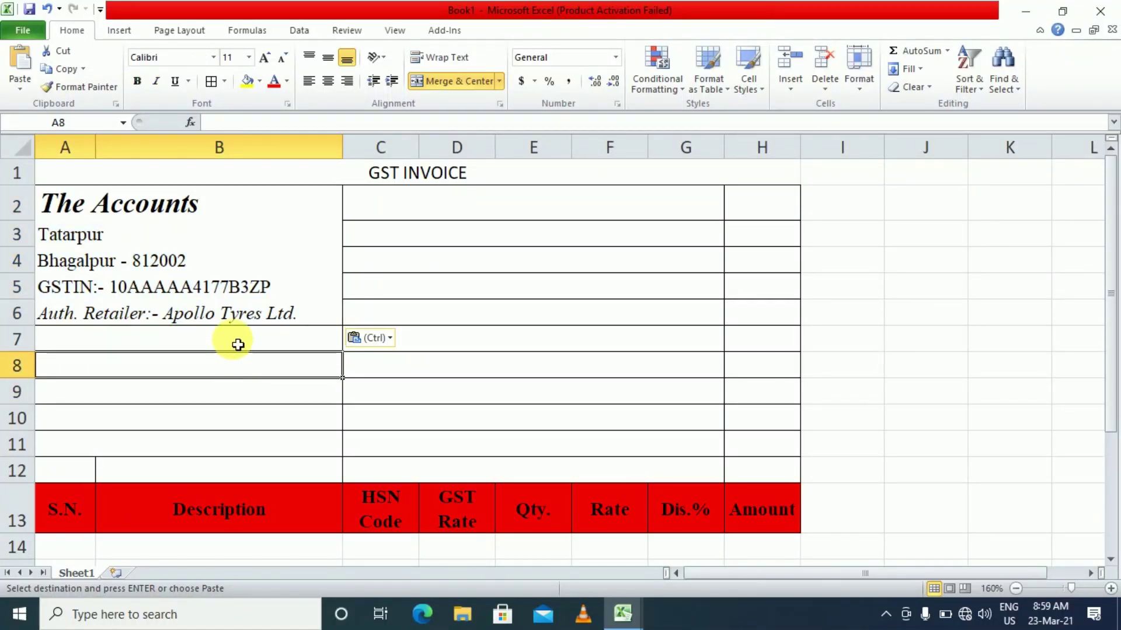
Copy the Buyer block A7:B12 from the Tax Invoice Format workbook into Book1 at A7
{"action": "key", "text": "alt+Tab"}
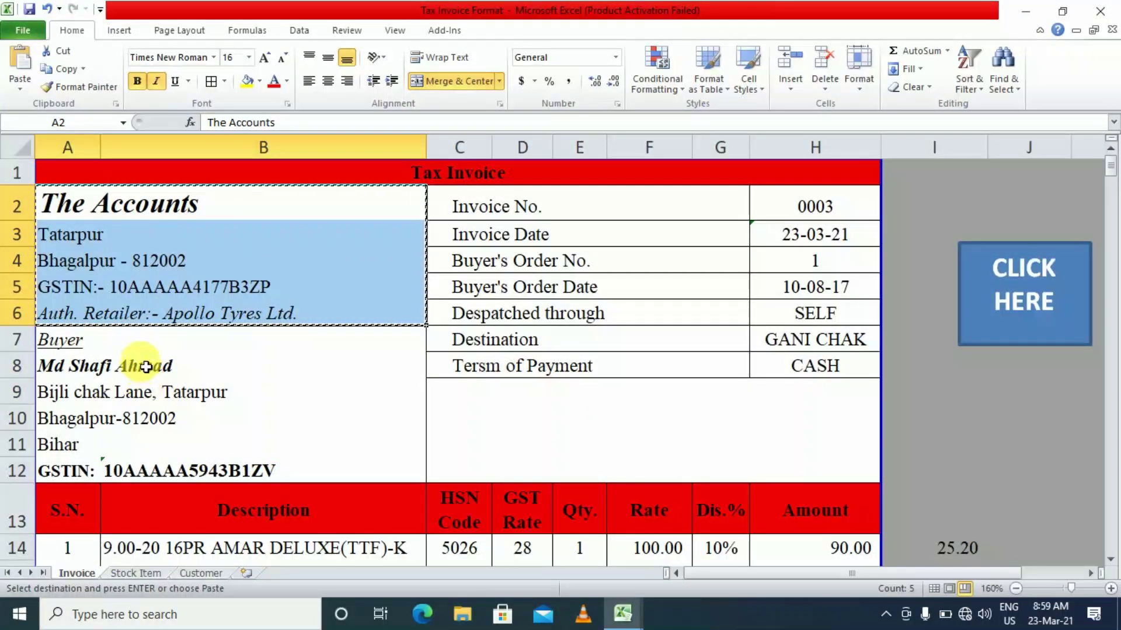
{"action": "left_click_drag", "start_coordinate": [91, 343], "coordinate": [118, 470]}
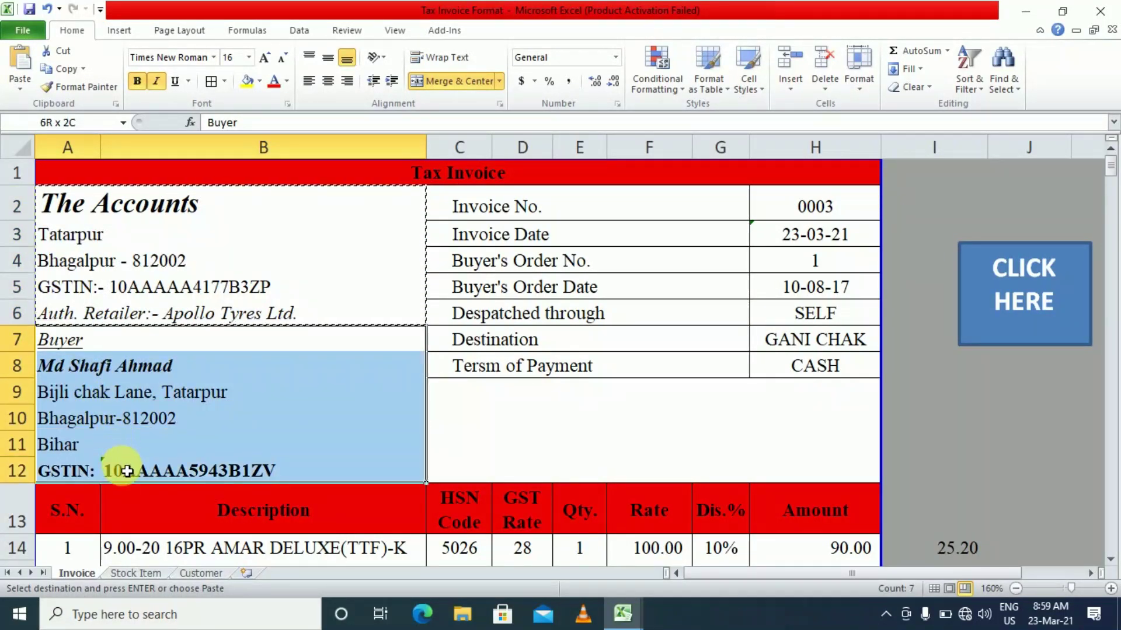
{"action": "key", "text": "ctrl+c"}
{"action": "key", "text": "alt+Tab"}
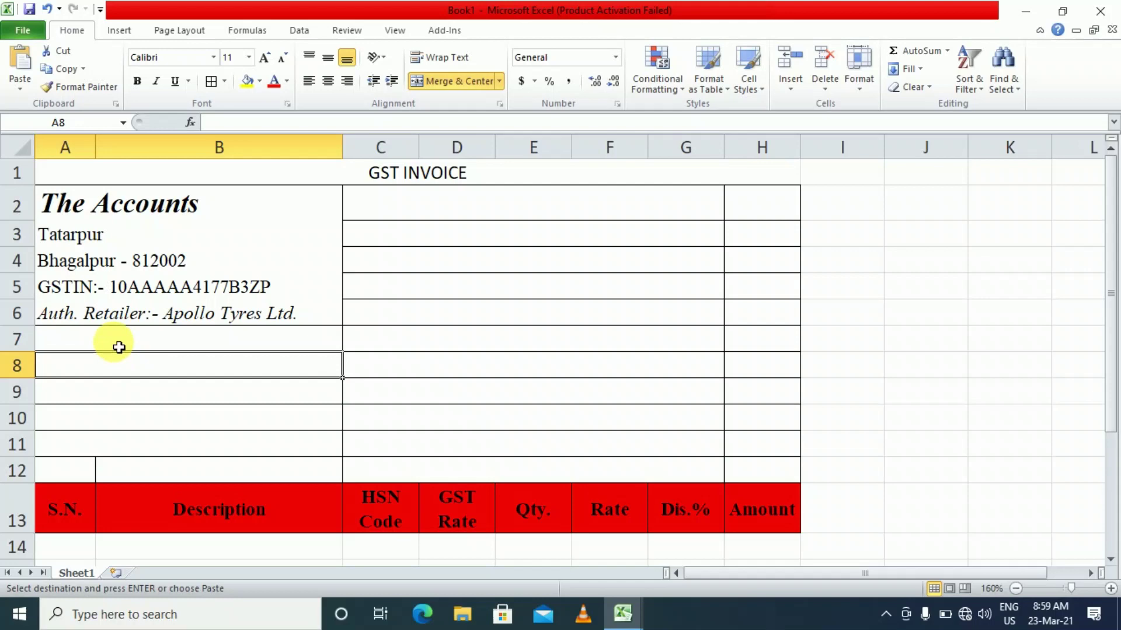
{"action": "left_click", "coordinate": [115, 345]}
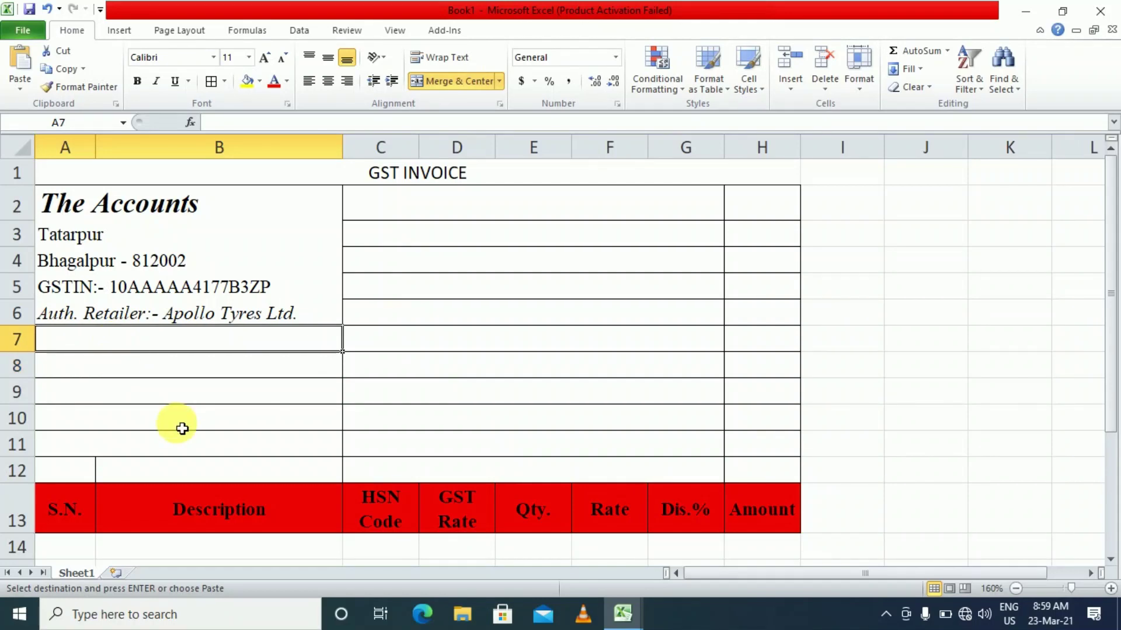
{"action": "key", "text": "ctrl+v"}
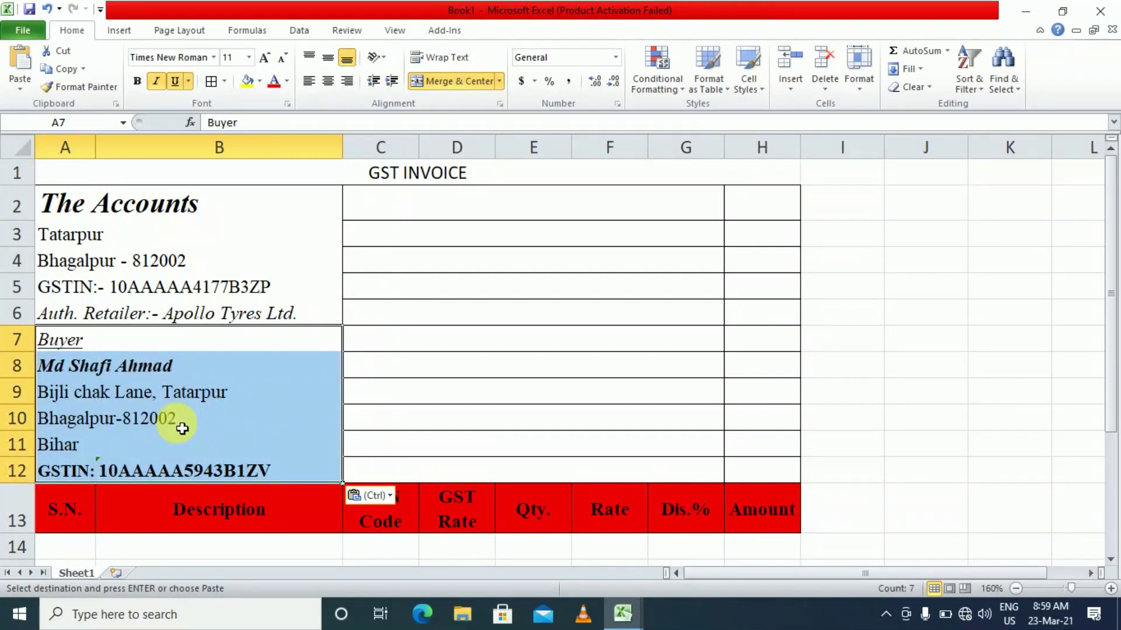
{"action": "left_click", "coordinate": [228, 471]}
Copy the invoice details block C2:H8 from the Tax Invoice Format workbook into Book1 at C2
{"action": "left_click", "coordinate": [444, 288]}
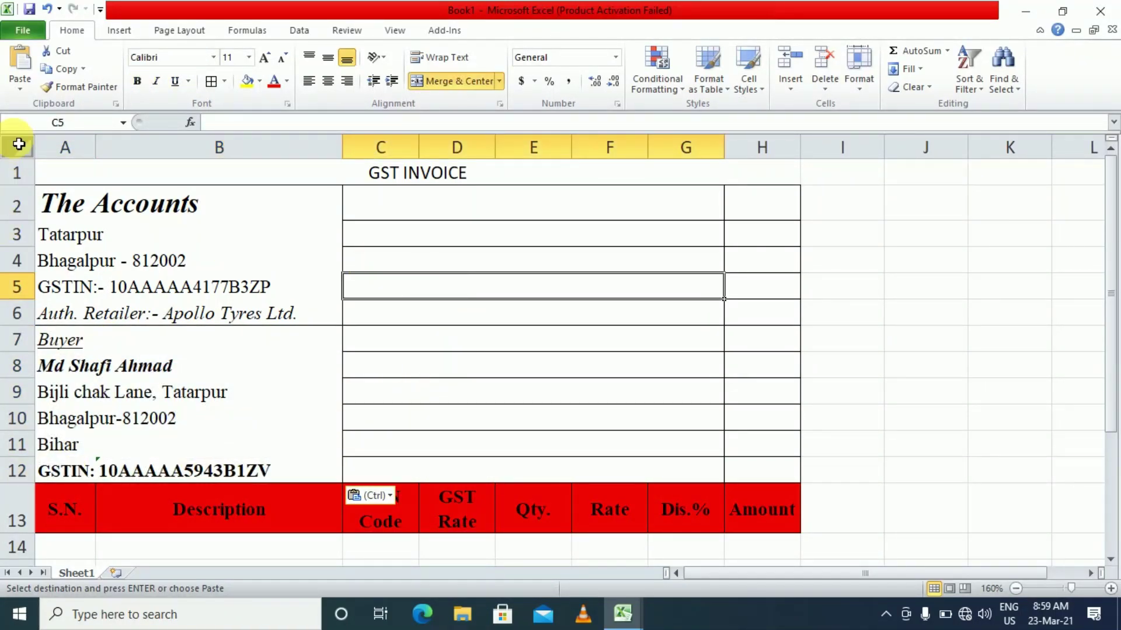
{"action": "key", "text": "alt+Tab"}
{"action": "left_click_drag", "start_coordinate": [500, 207], "coordinate": [813, 360]}
{"action": "key", "text": "ctrl+c"}
{"action": "key", "text": "alt+Tab"}
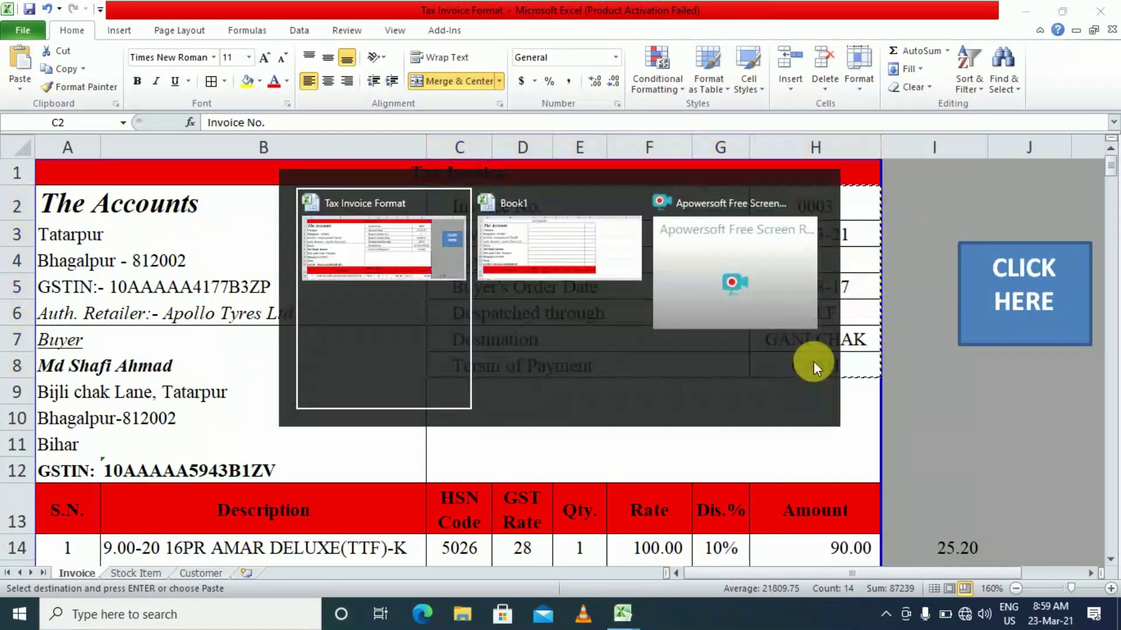
{"action": "left_click", "coordinate": [453, 204]}
{"action": "key", "text": "ctrl+v"}
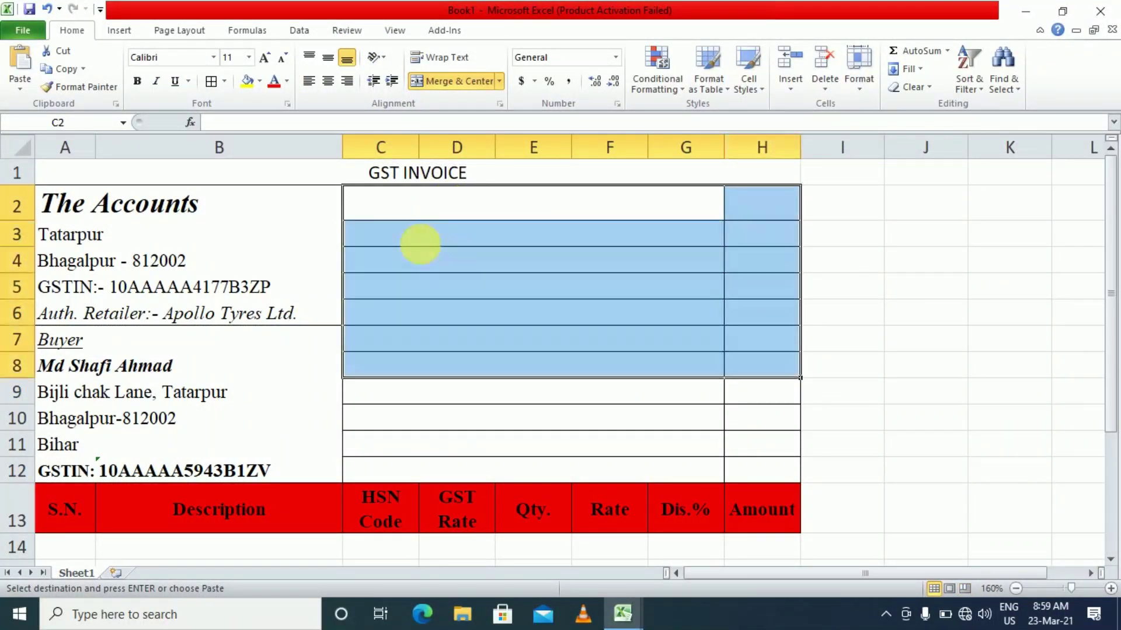
{"action": "left_click", "coordinate": [528, 389]}
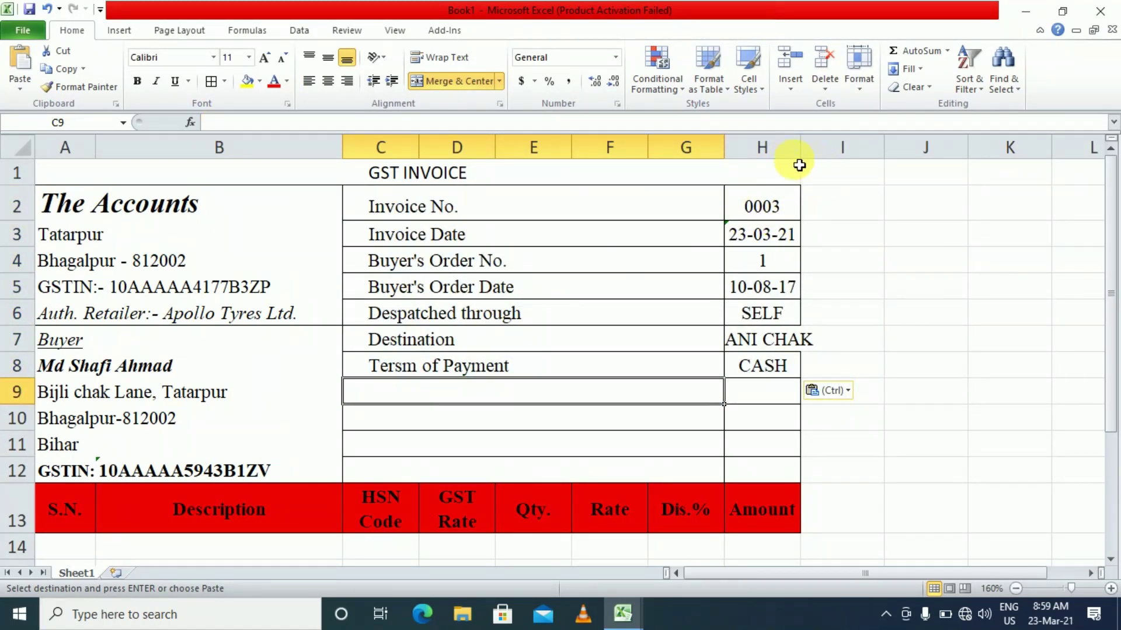
Fit columns E, F, G and C to their contents and widen column H so the destination entry fits
{"action": "double_click", "coordinate": [572, 147]}
{"action": "double_click", "coordinate": [617, 149]}
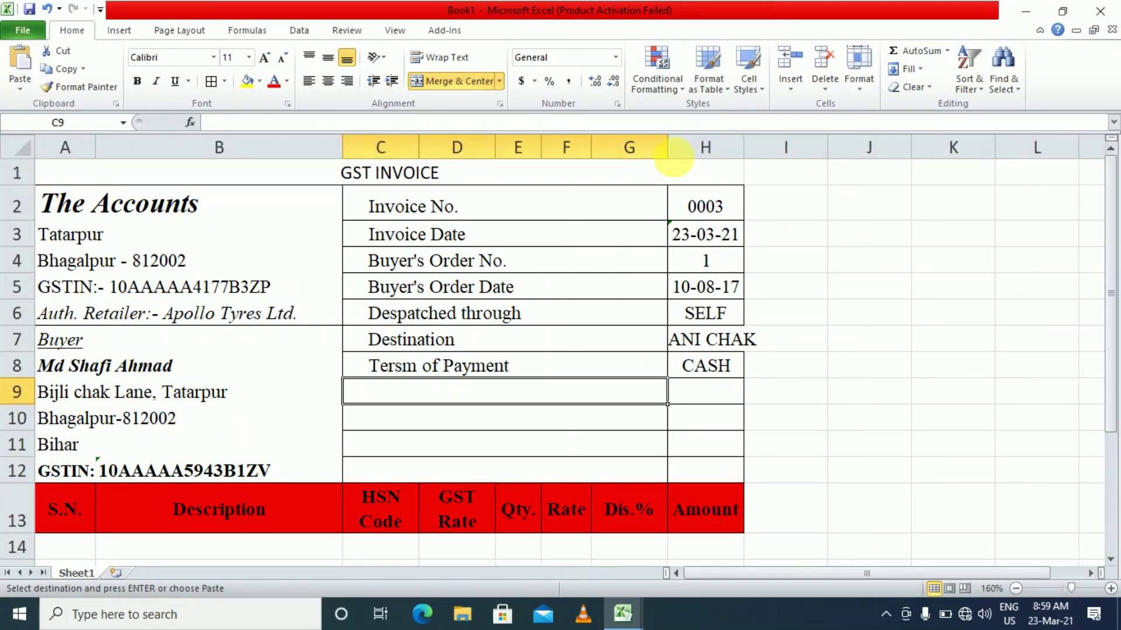
{"action": "double_click", "coordinate": [668, 153]}
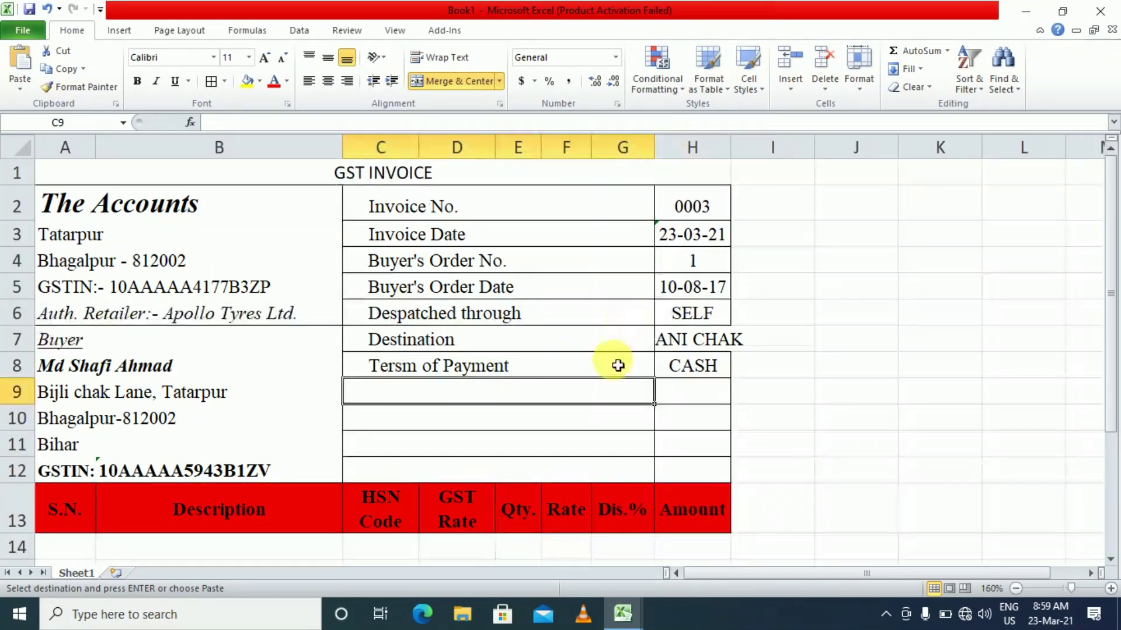
{"action": "left_click", "coordinate": [392, 520]}
{"action": "double_click", "coordinate": [426, 156]}
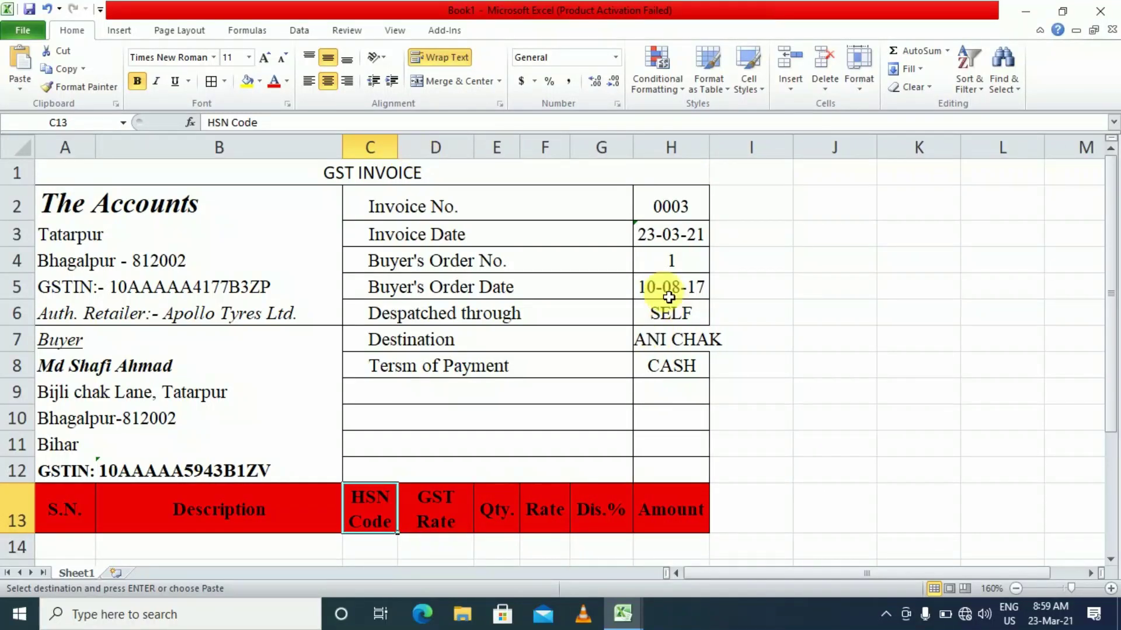
{"action": "left_click_drag", "start_coordinate": [714, 155], "coordinate": [752, 158]}
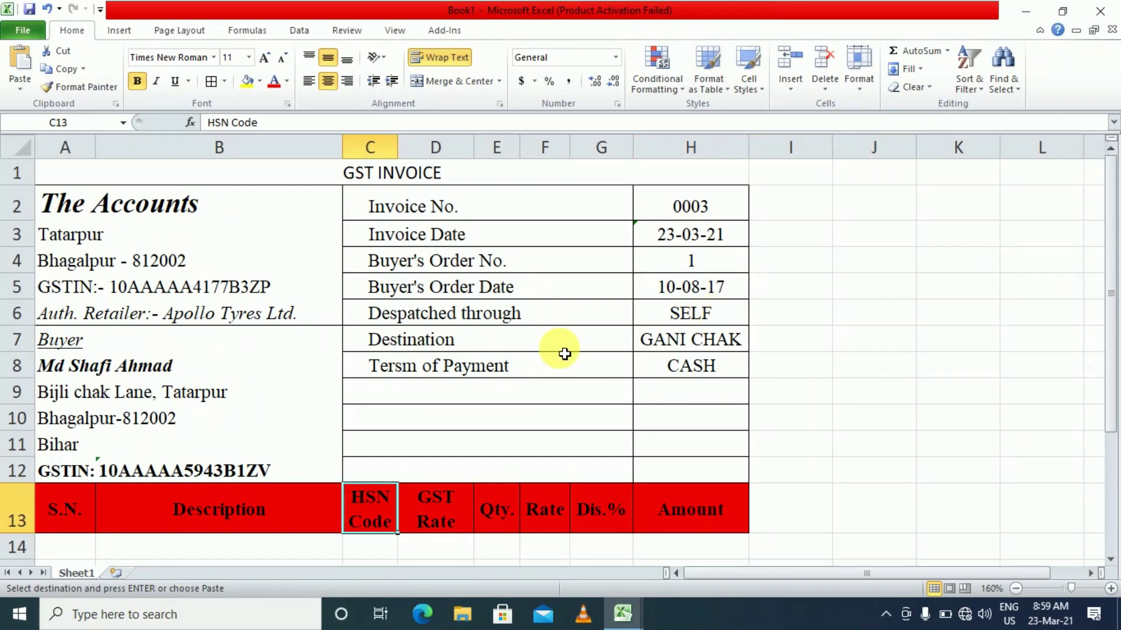
{"action": "left_click_drag", "start_coordinate": [540, 419], "coordinate": [520, 439]}
{"action": "left_click_drag", "start_coordinate": [489, 397], "coordinate": [630, 417]}
{"action": "left_click", "coordinate": [559, 449]}
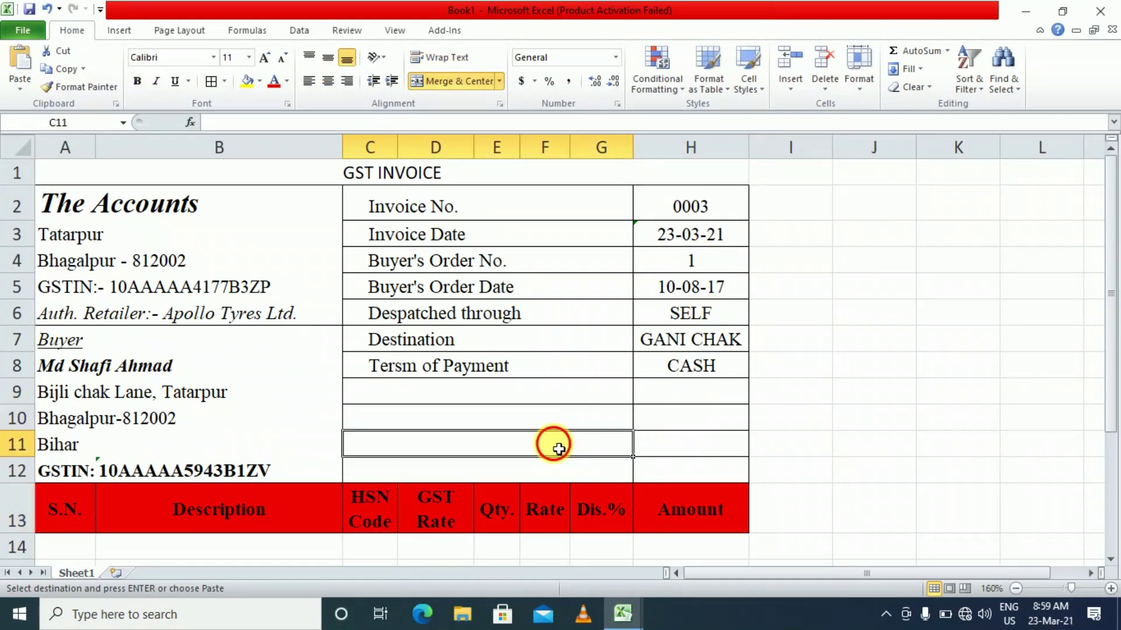
{"action": "left_click", "coordinate": [555, 476]}
{"action": "left_click", "coordinate": [650, 472]}
{"action": "left_click", "coordinate": [670, 446]}
{"action": "left_click", "coordinate": [683, 398]}
{"action": "left_click", "coordinate": [574, 399]}
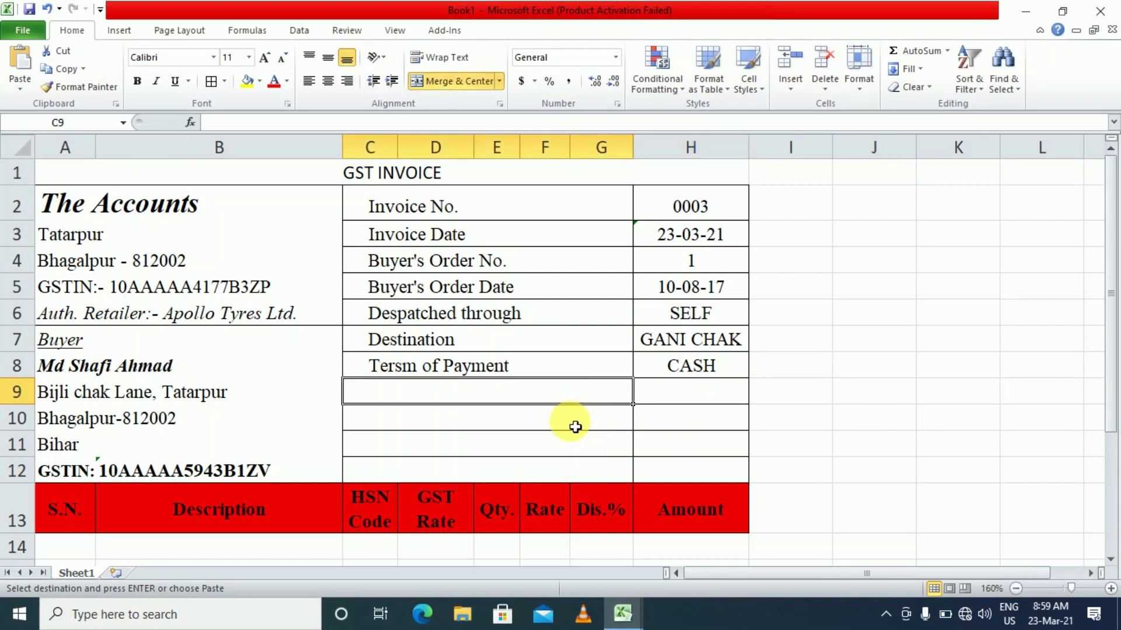
{"action": "left_click", "coordinate": [569, 447]}
{"action": "left_click", "coordinate": [653, 473]}
{"action": "left_click", "coordinate": [590, 402]}
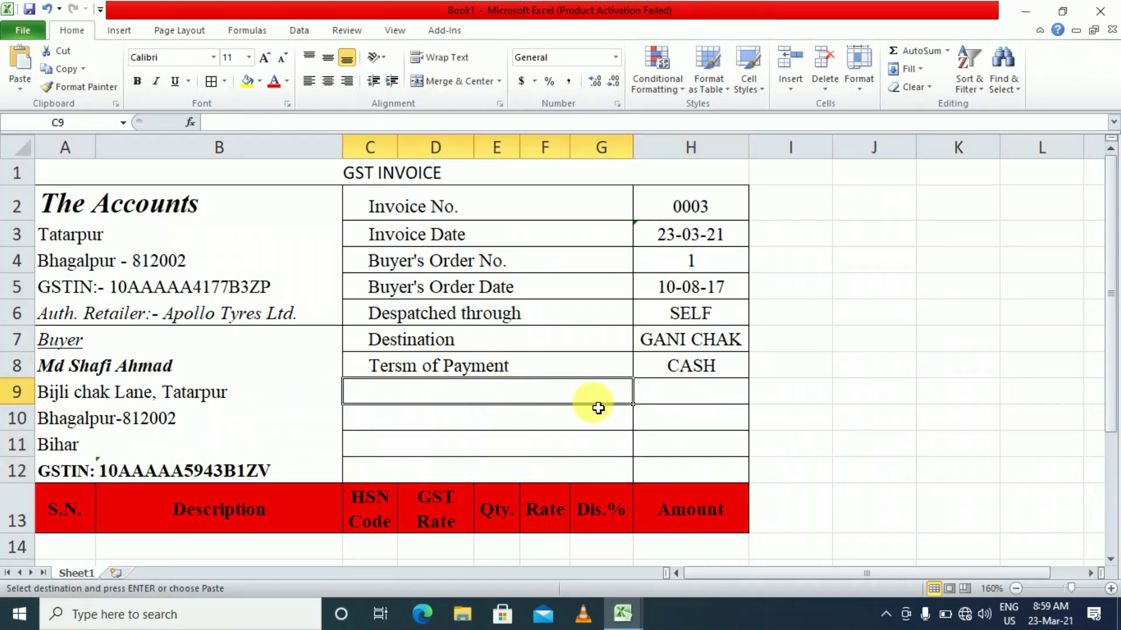
Merge and center the empty cells C9:H12 into one block below the payment terms row
{"action": "left_click_drag", "start_coordinate": [598, 408], "coordinate": [688, 473]}
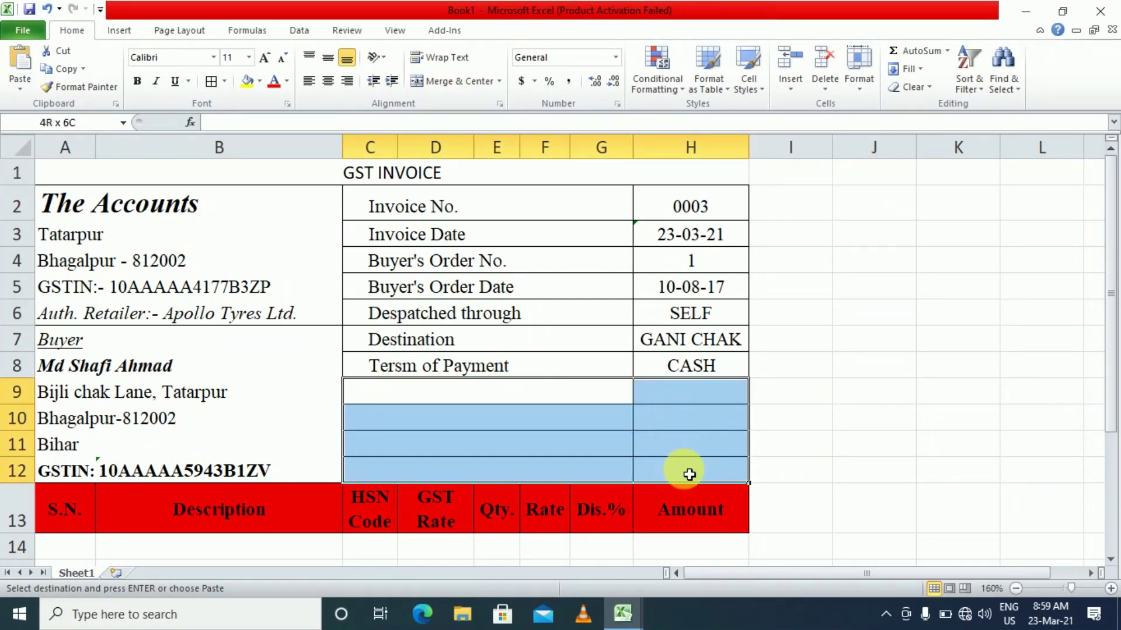
{"action": "left_click", "coordinate": [468, 86]}
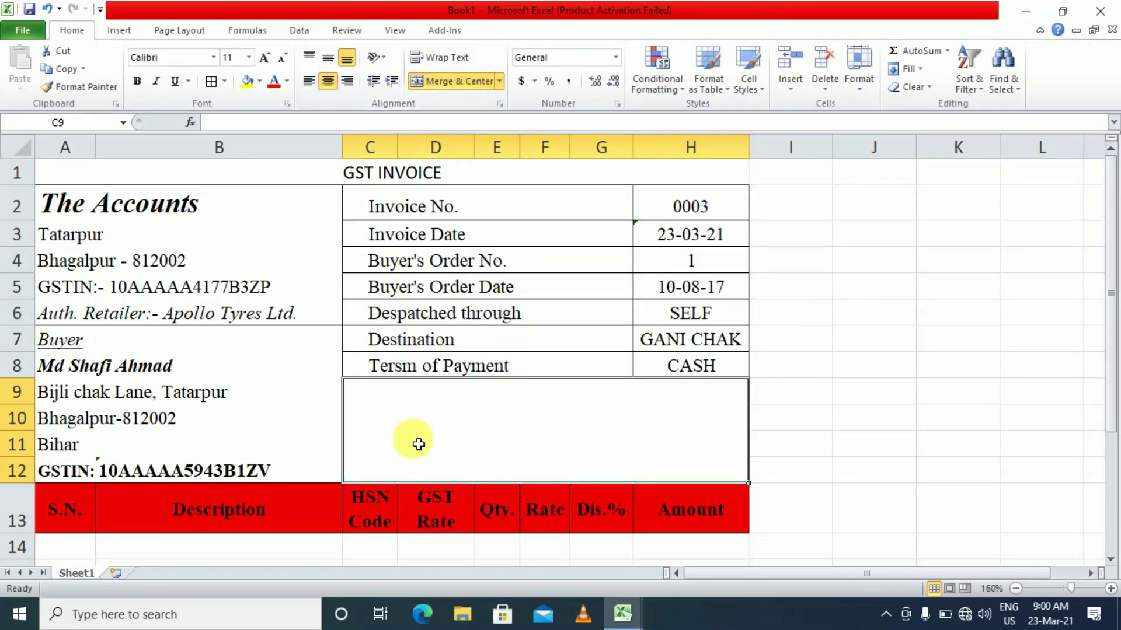
{"action": "left_click", "coordinate": [302, 416]}
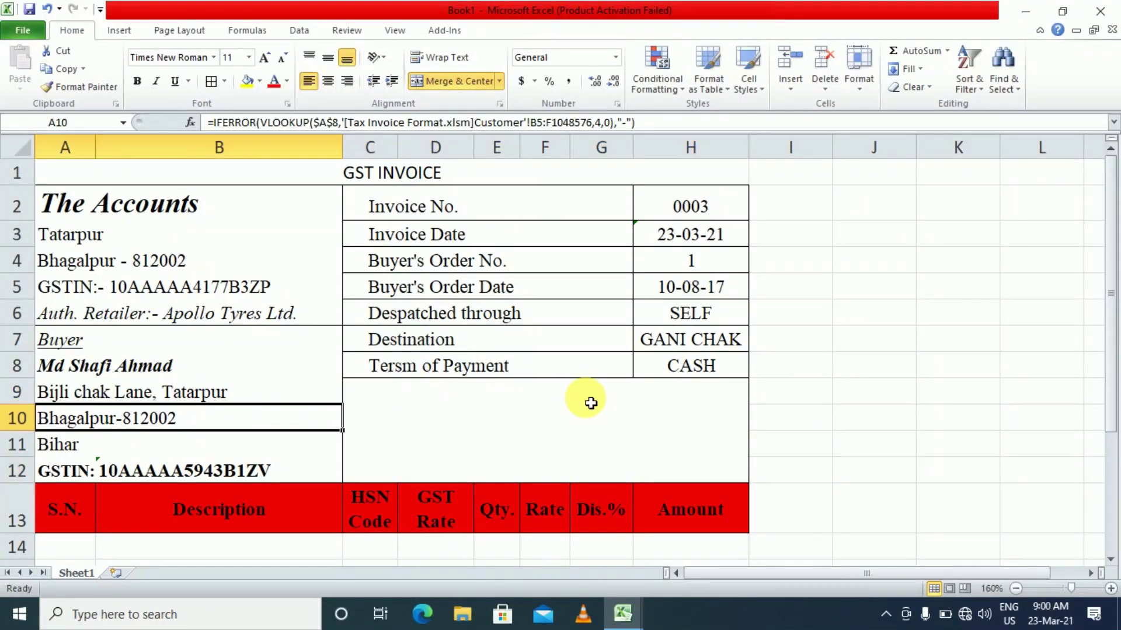
Enter the serial numbers 1 and 2 in A14 and A15 under the S.N. heading
{"action": "scroll", "coordinate": [591, 403], "scroll_direction": "down", "scroll_amount": 3}
{"action": "scroll", "coordinate": [554, 394], "scroll_direction": "up", "scroll_amount": 3}
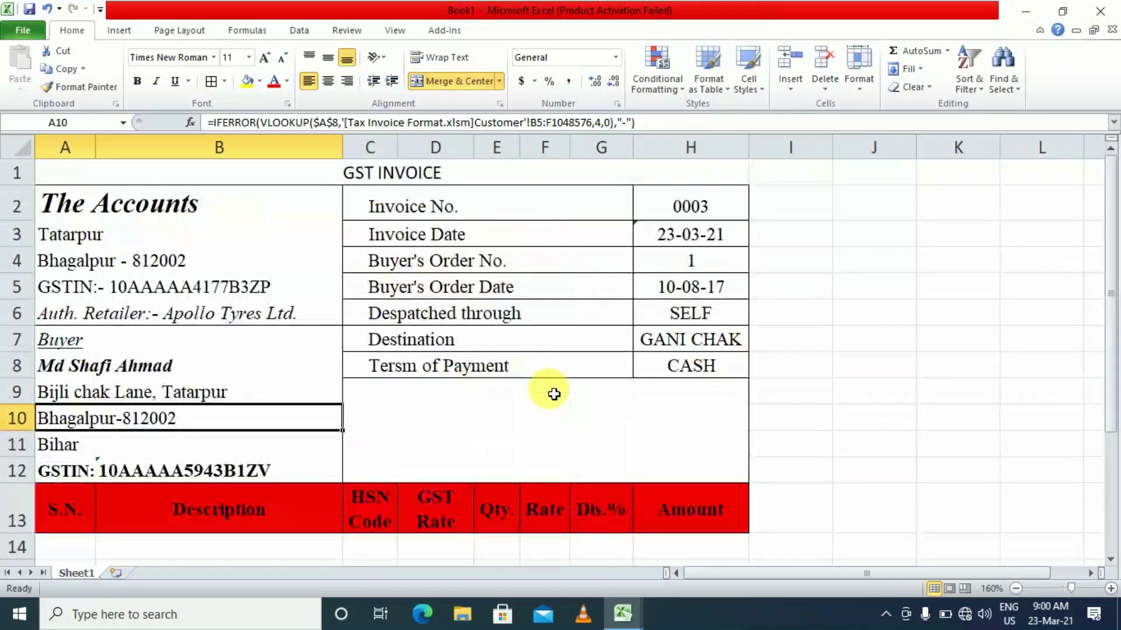
{"action": "scroll", "coordinate": [554, 394], "scroll_direction": "down", "scroll_amount": 2}
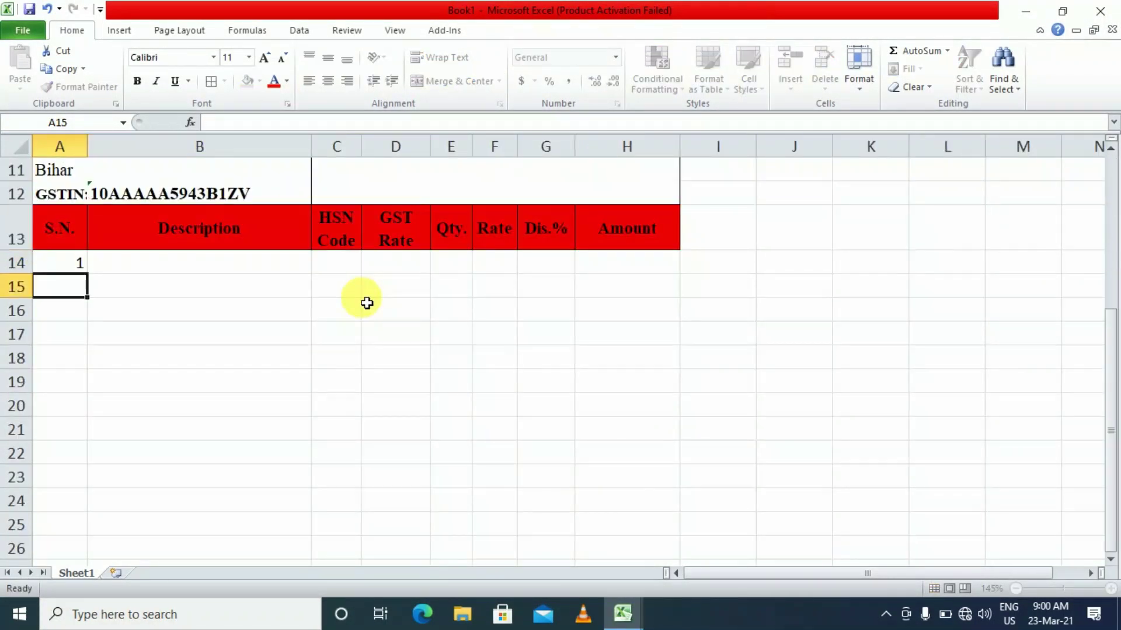
{"action": "type", "text": "2"}
{"action": "key", "text": "Return"}
Fill the serial number series from A14:A15 down to 20 in A33
{"action": "key", "text": "Up"}
{"action": "key", "text": "Up"}
{"action": "key", "text": "shift+Down"}
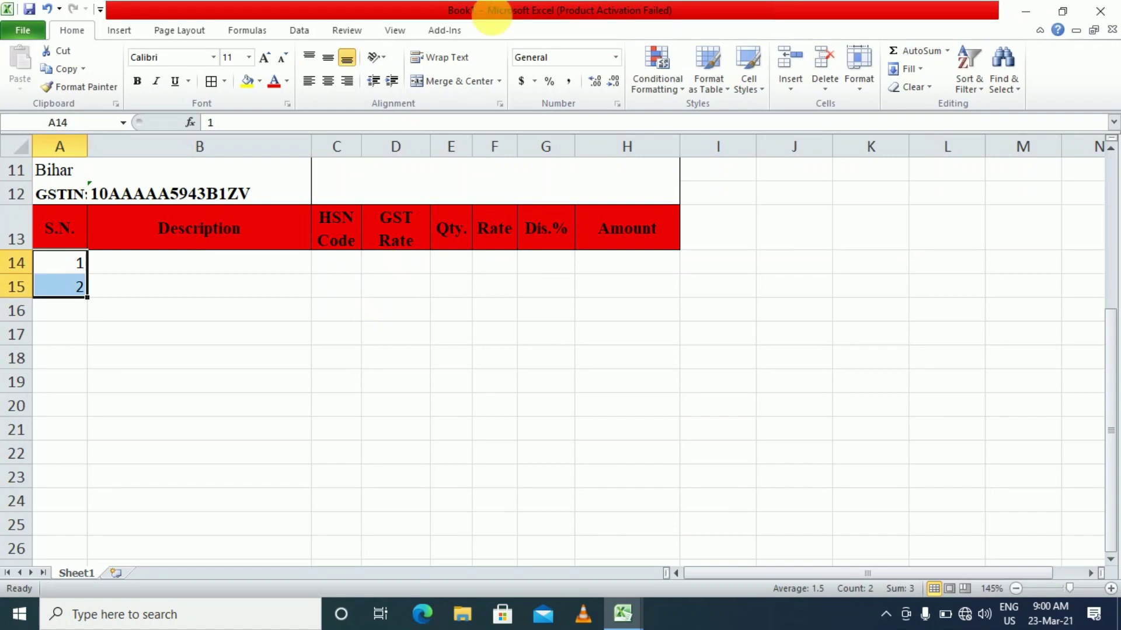
{"action": "scroll", "coordinate": [450, 230], "scroll_direction": "down", "scroll_amount": 2}
{"action": "scroll", "coordinate": [348, 250], "scroll_direction": "up", "scroll_amount": 2}
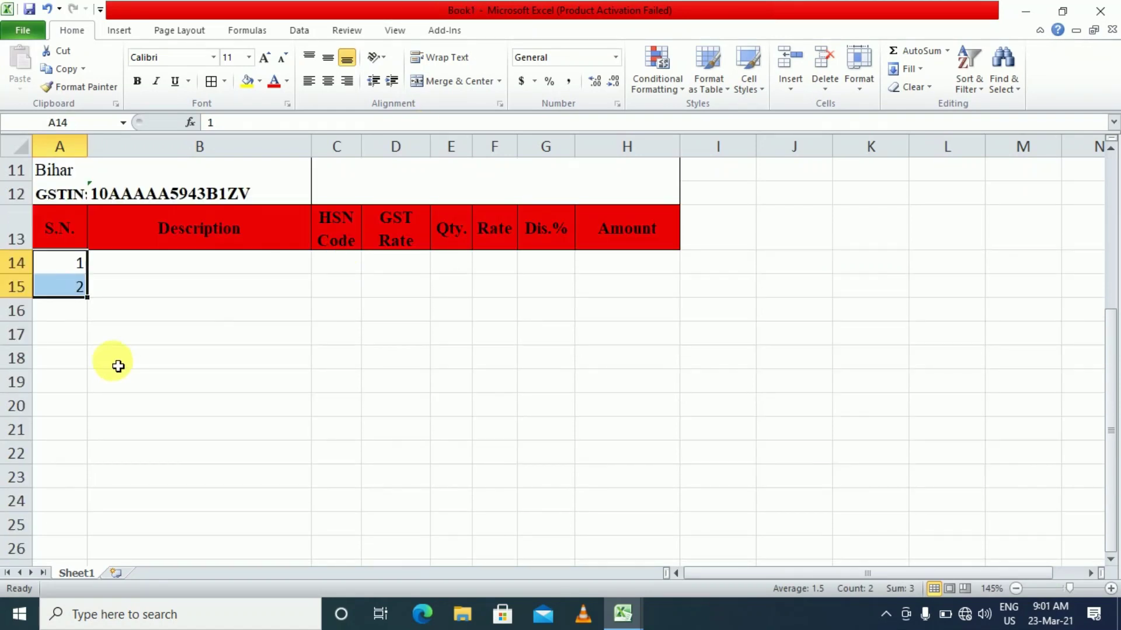
{"action": "left_click_drag", "start_coordinate": [93, 307], "coordinate": [97, 559]}
{"action": "scroll", "coordinate": [225, 488], "scroll_direction": "up", "scroll_amount": 3}
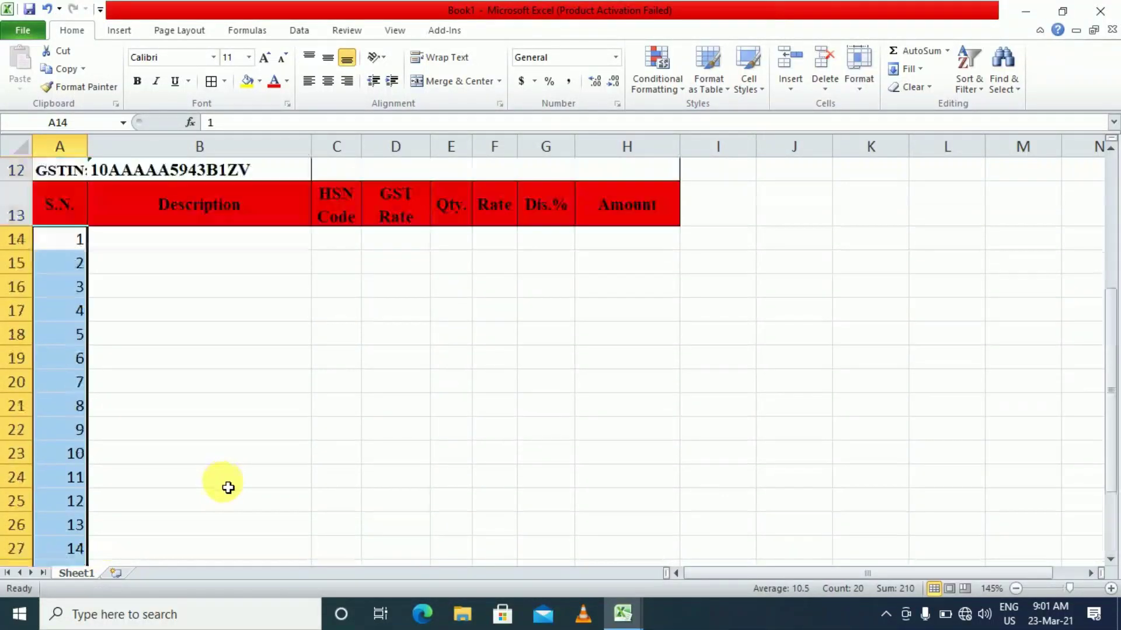
{"action": "scroll", "coordinate": [222, 295], "scroll_direction": "down", "scroll_amount": 5}
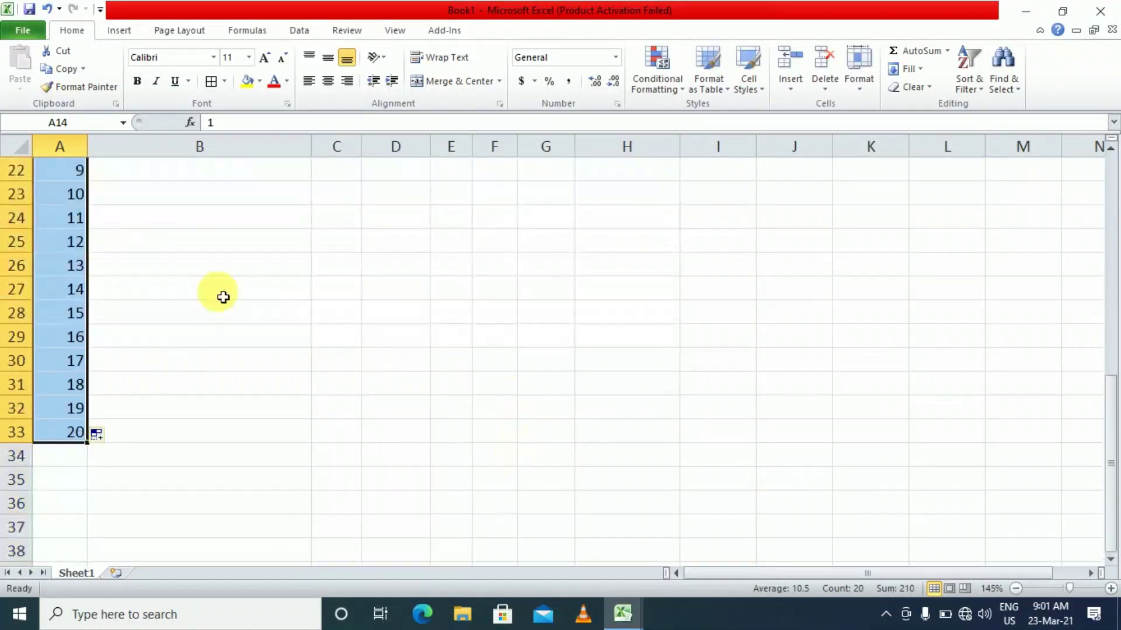
{"action": "scroll", "coordinate": [227, 397], "scroll_direction": "down", "scroll_amount": 2}
{"action": "left_click", "coordinate": [82, 344]}
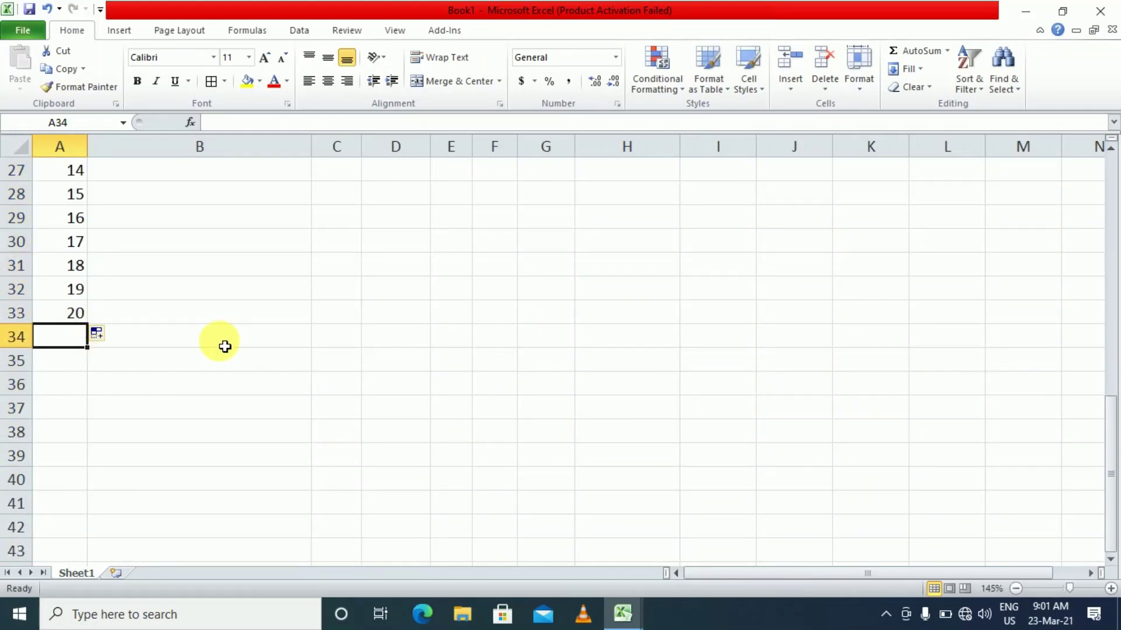
{"action": "left_click", "coordinate": [224, 344]}
{"action": "scroll", "coordinate": [408, 385], "scroll_direction": "up", "scroll_amount": 2}
{"action": "scroll", "coordinate": [449, 408], "scroll_direction": "down", "scroll_amount": 2, "text": "ctrl"}
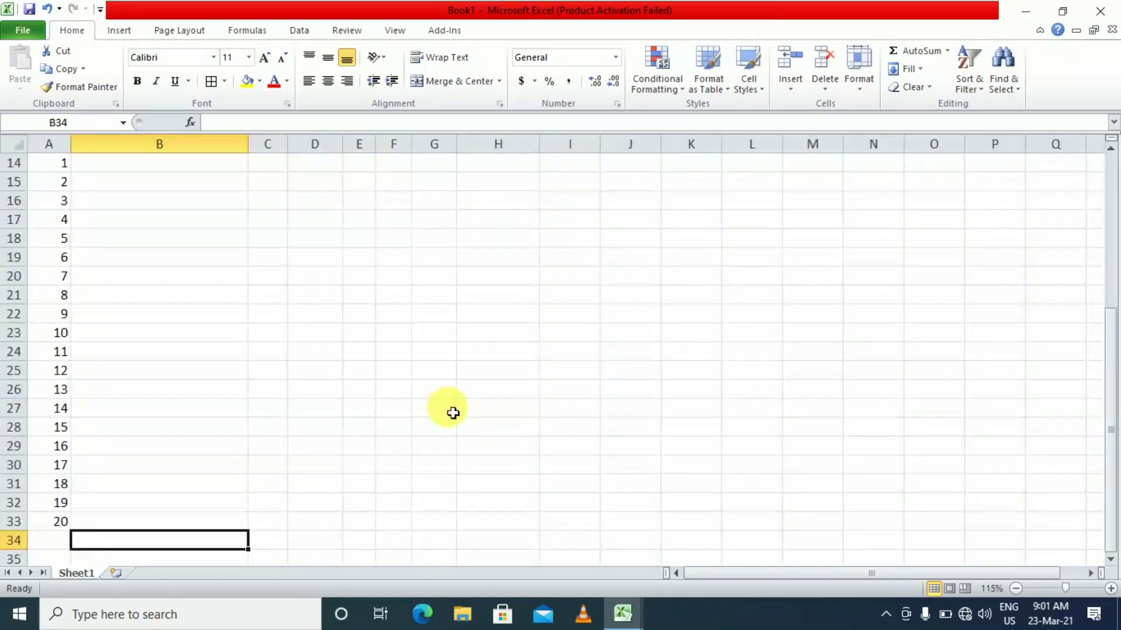
Enter =SUM(H14:H33) in H34 to total the Amount column below the twenty item rows
{"action": "scroll", "coordinate": [485, 426], "scroll_direction": "up", "scroll_amount": 3}
{"action": "scroll", "coordinate": [510, 485], "scroll_direction": "down", "scroll_amount": 5}
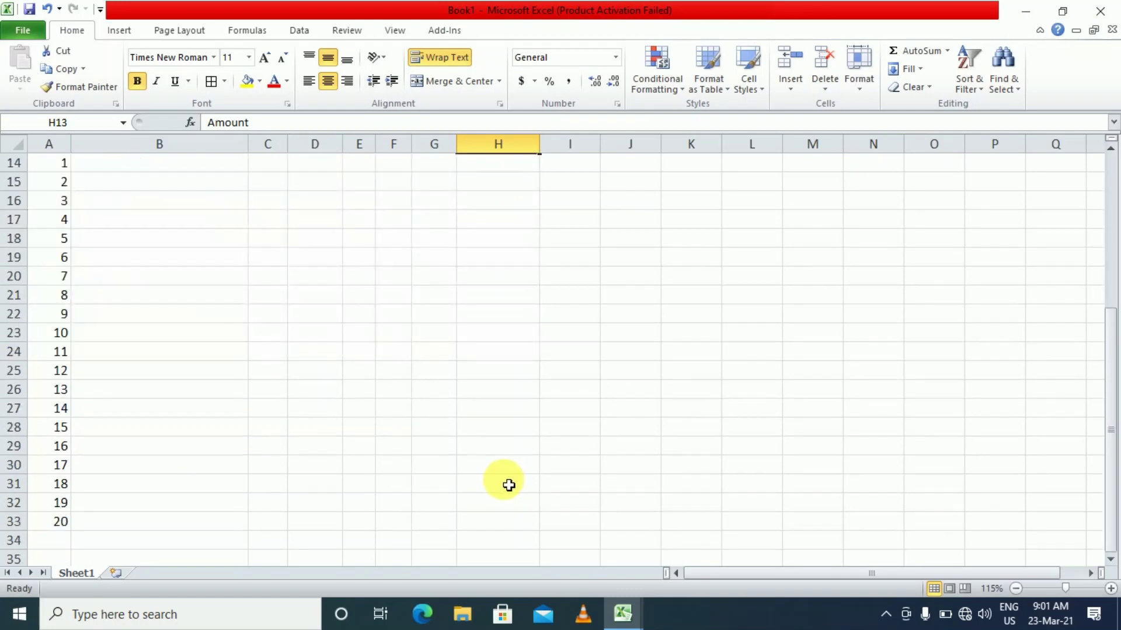
{"action": "left_click", "coordinate": [67, 447]}
{"action": "key", "text": "Right"}
{"action": "key", "text": "Right"}
{"action": "key", "text": "Right"}
{"action": "key", "text": "Right"}
{"action": "key", "text": "Right"}
{"action": "key", "text": "Right"}
{"action": "key", "text": "Right"}
{"action": "key", "text": "Right"}
{"action": "key", "text": "Right"}
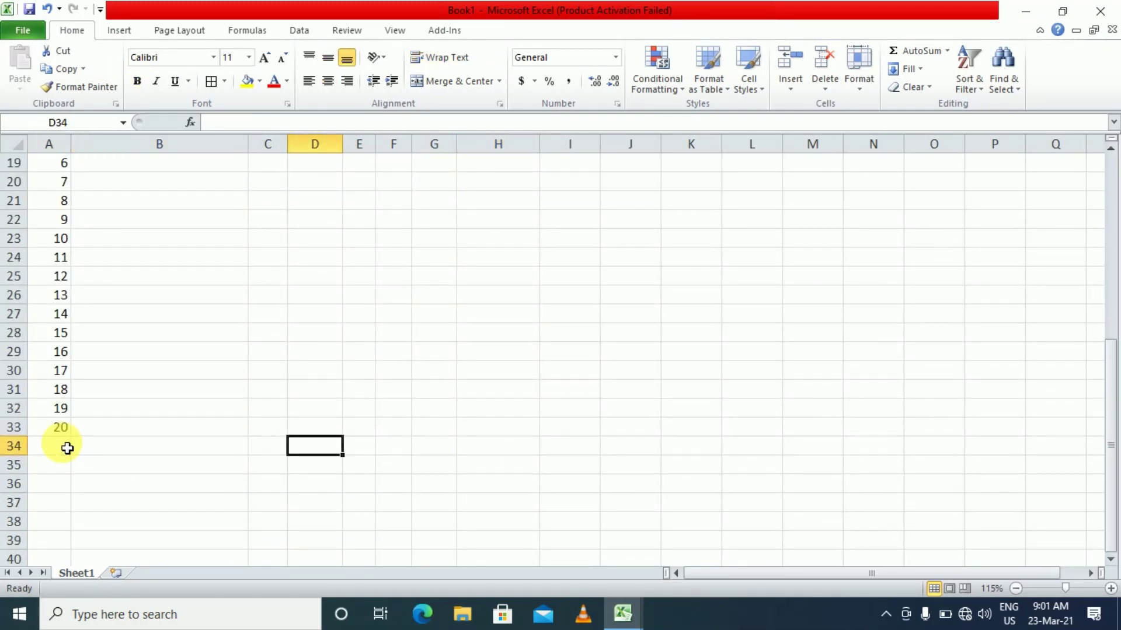
{"action": "key", "text": "Left"}
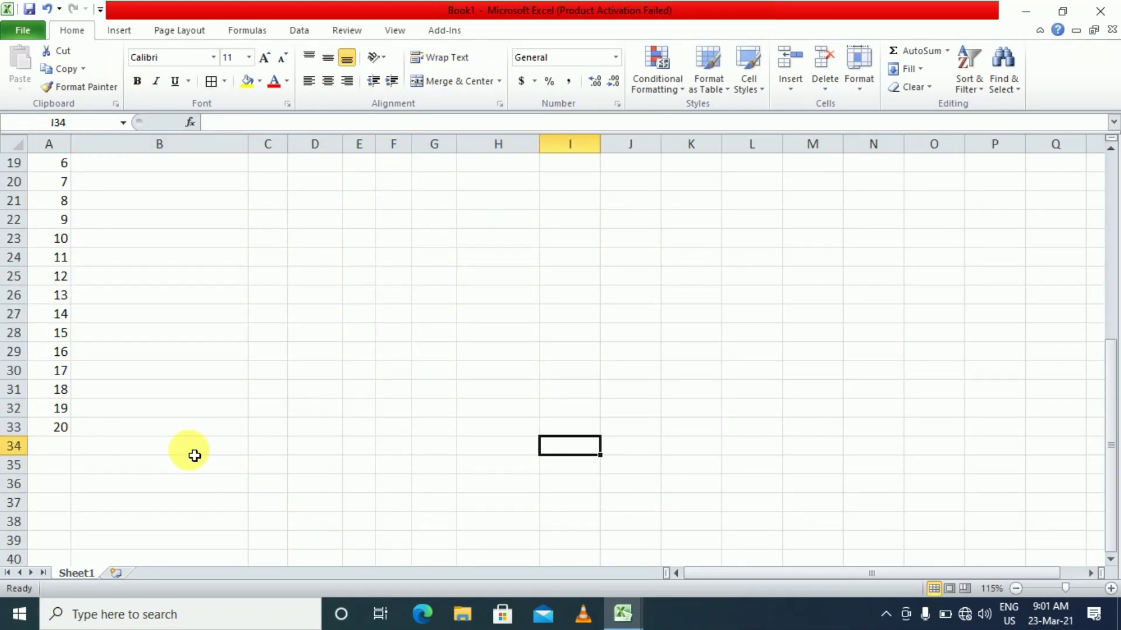
{"action": "scroll", "coordinate": [463, 453], "scroll_direction": "up", "scroll_amount": 5}
{"action": "scroll", "coordinate": [467, 463], "scroll_direction": "down", "scroll_amount": 3}
{"action": "key", "text": "Left"}
{"action": "key", "text": "Down"}
{"action": "key", "text": "Down"}
{"action": "key", "text": "Down"}
{"action": "key", "text": "Down"}
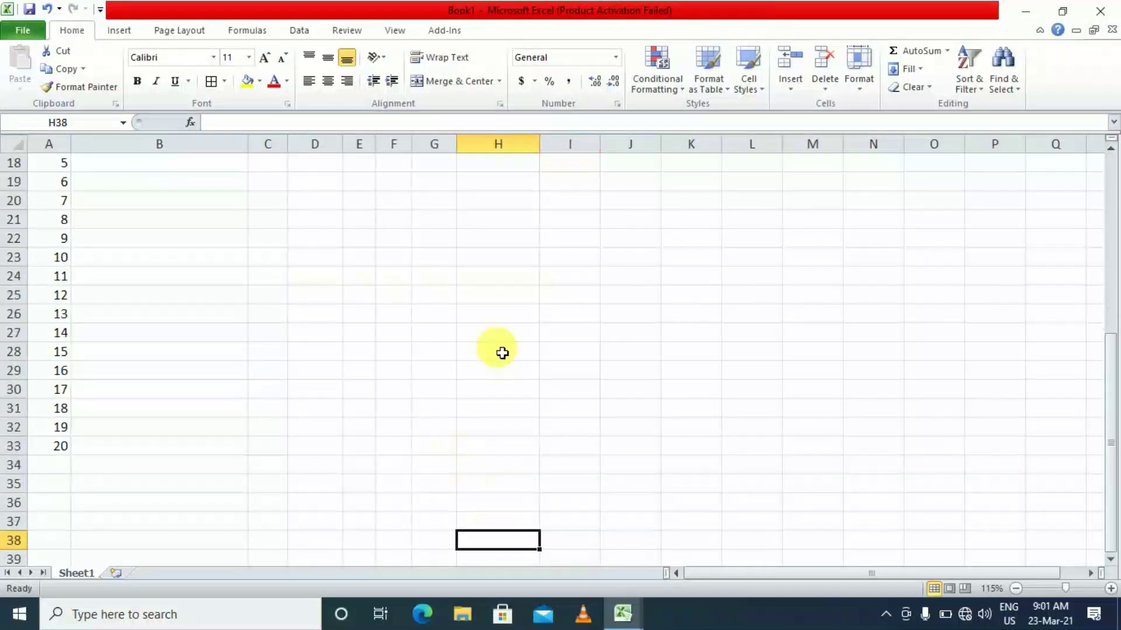
{"action": "key", "text": "Up"}
{"action": "key", "text": "Up"}
{"action": "key", "text": "Up"}
{"action": "key", "text": "Up"}
{"action": "key", "text": "Up"}
{"action": "key", "text": "Down"}
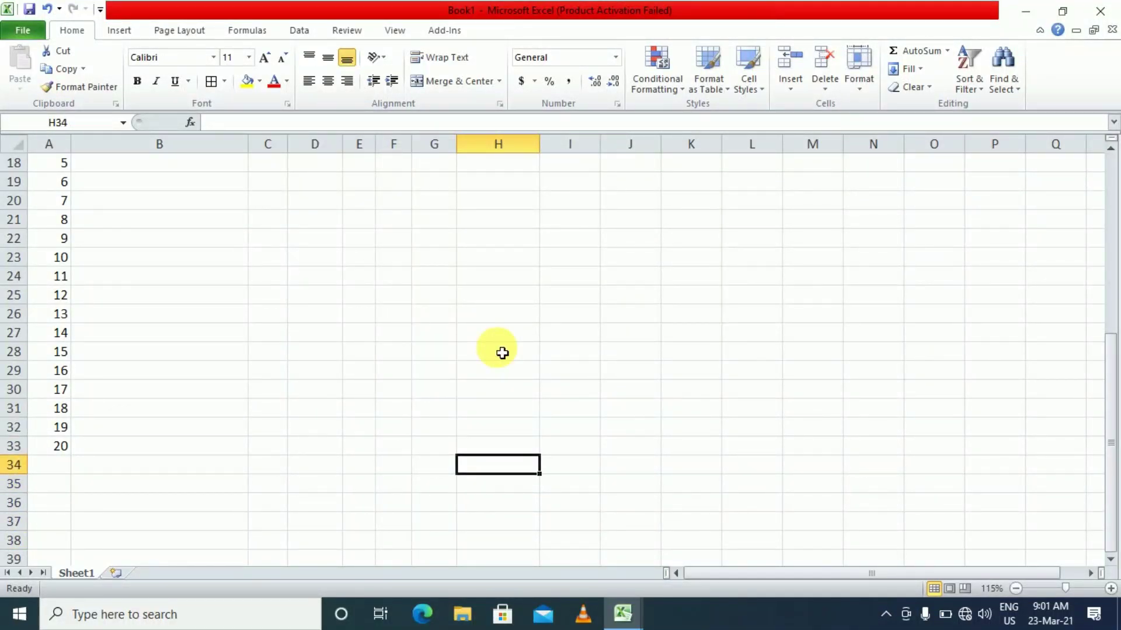
{"action": "type", "text": "=SUM("}
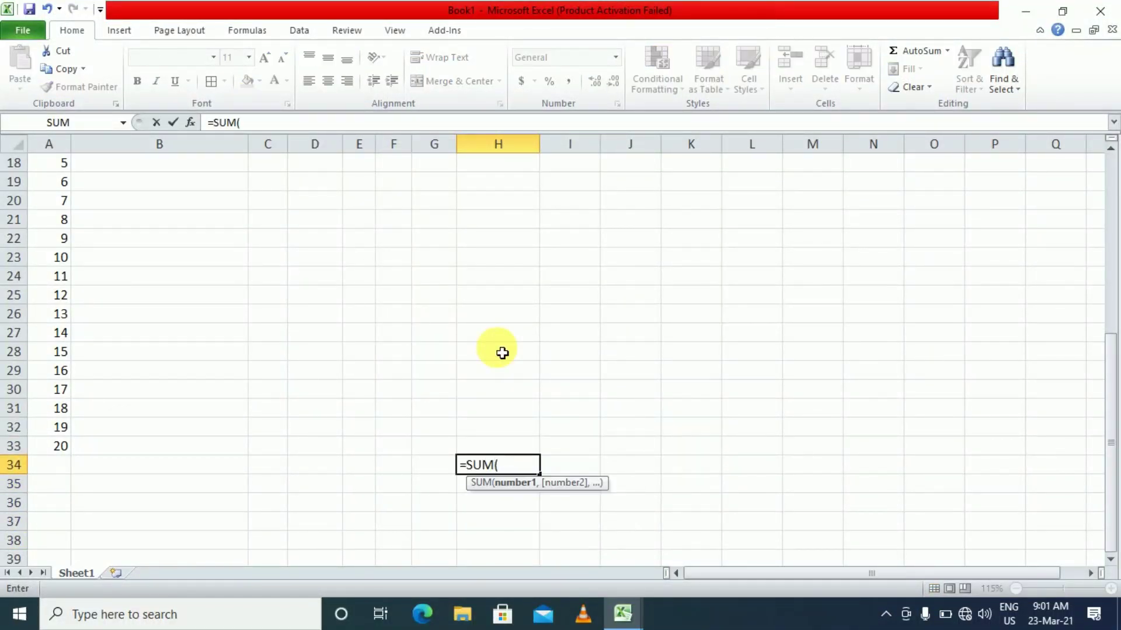
{"action": "key", "text": "Up"}
{"action": "key", "text": "ctrl+shift+Up"}
{"action": "key", "text": "shift+Down"}
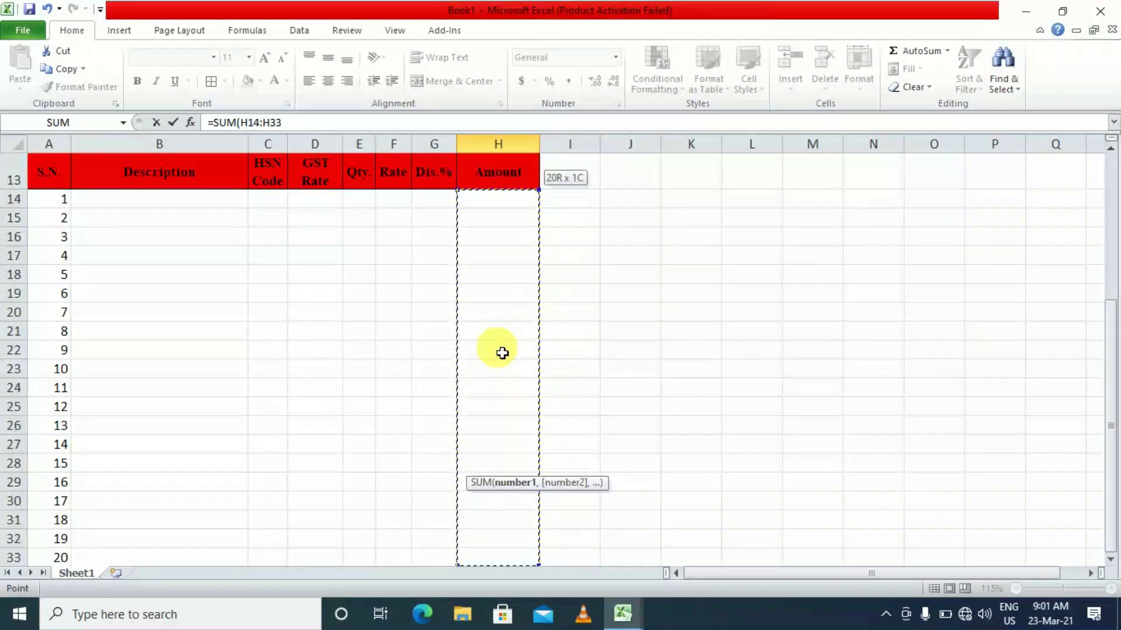
{"action": "key", "text": "Return"}
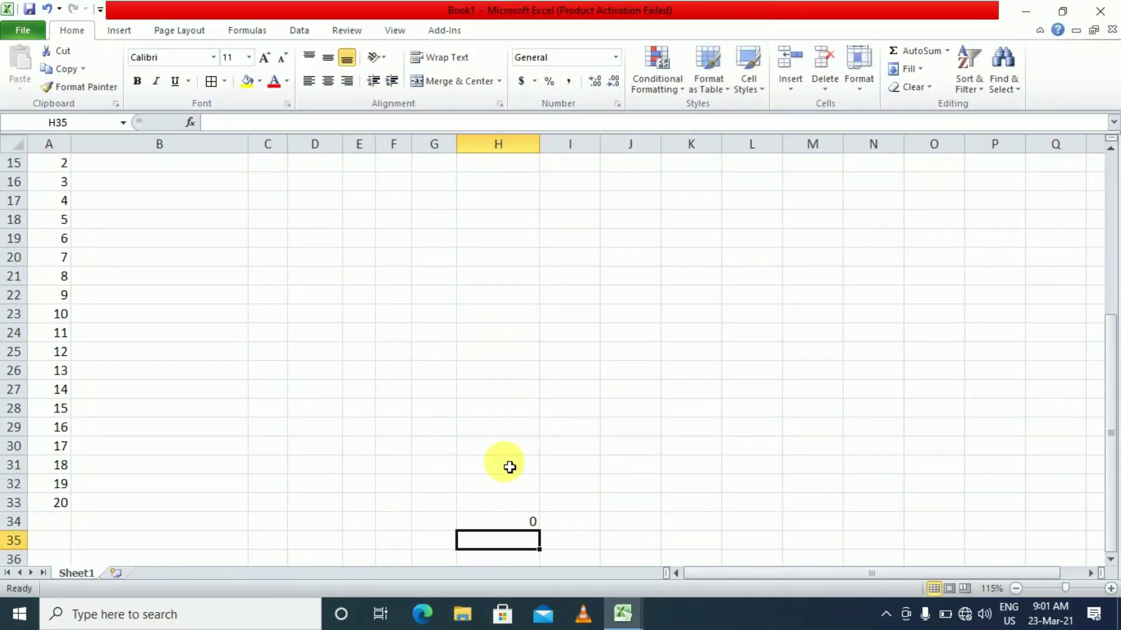
{"action": "key", "text": "Up"}
Switch to the Tax Invoice Format workbook and examine its tax rows, amount in words, bank account details and terms section
{"action": "scroll", "coordinate": [517, 530], "scroll_direction": "up", "scroll_amount": 5}
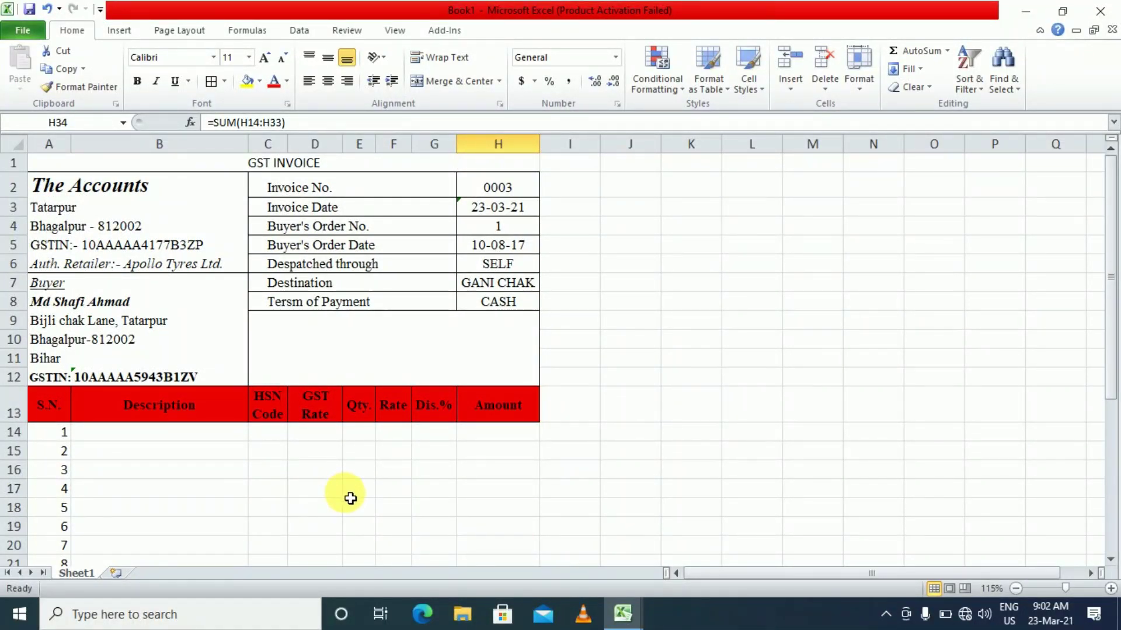
{"action": "scroll", "coordinate": [350, 498], "scroll_direction": "down", "scroll_amount": 7}
{"action": "key", "text": "alt+Tab"}
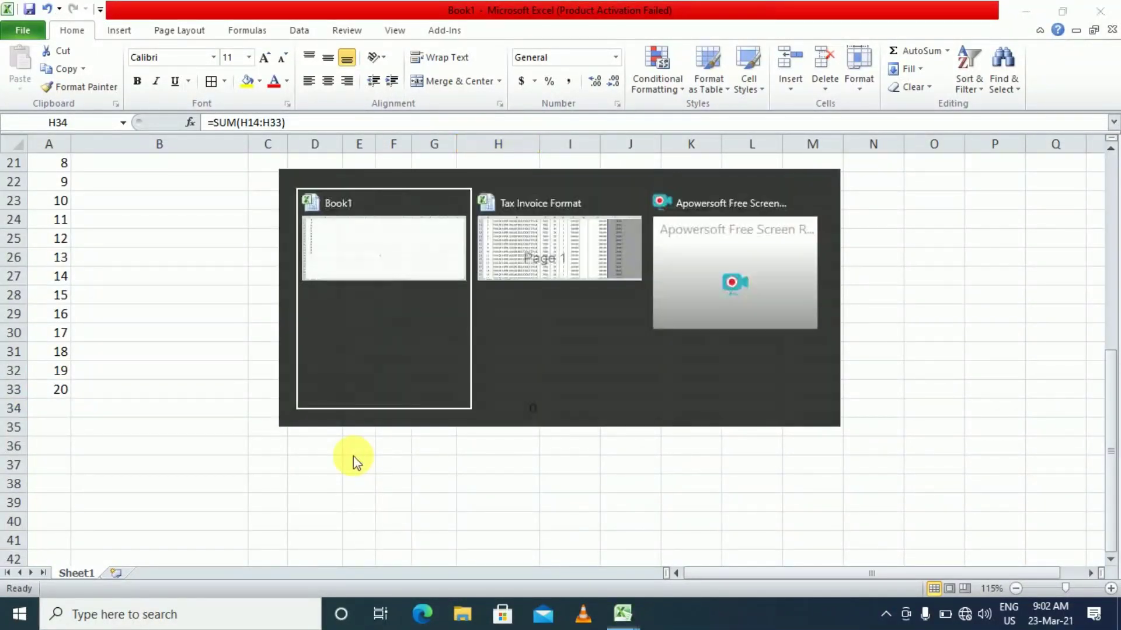
{"action": "key", "text": "alt+Tab"}
{"action": "scroll", "coordinate": [344, 467], "scroll_direction": "down", "scroll_amount": 5}
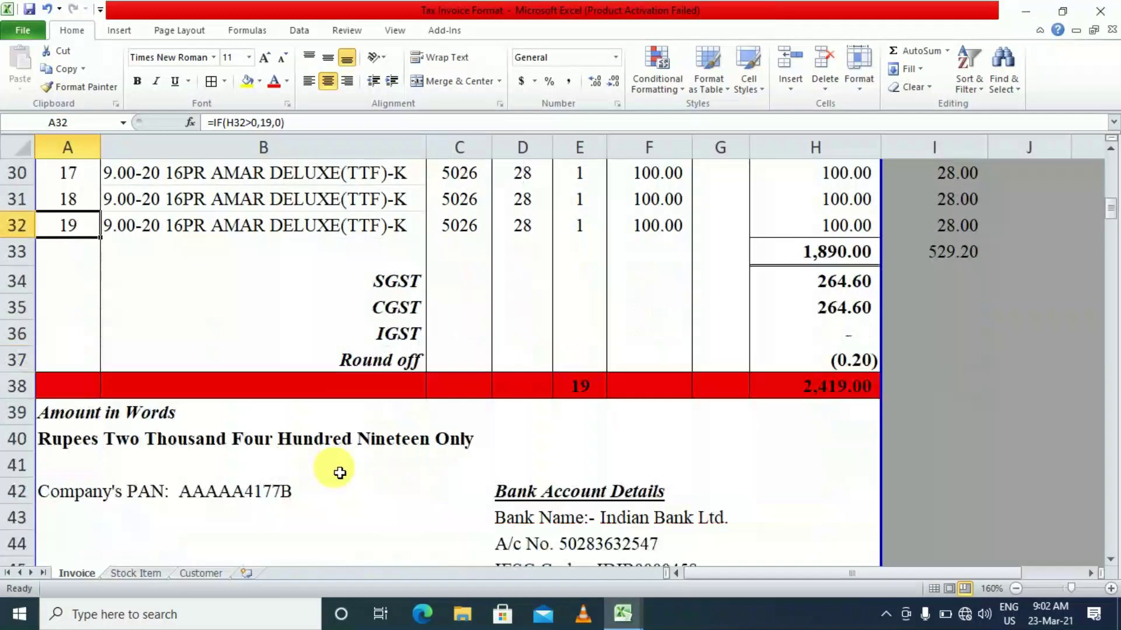
{"action": "left_click", "coordinate": [401, 285]}
{"action": "left_click", "coordinate": [401, 307]}
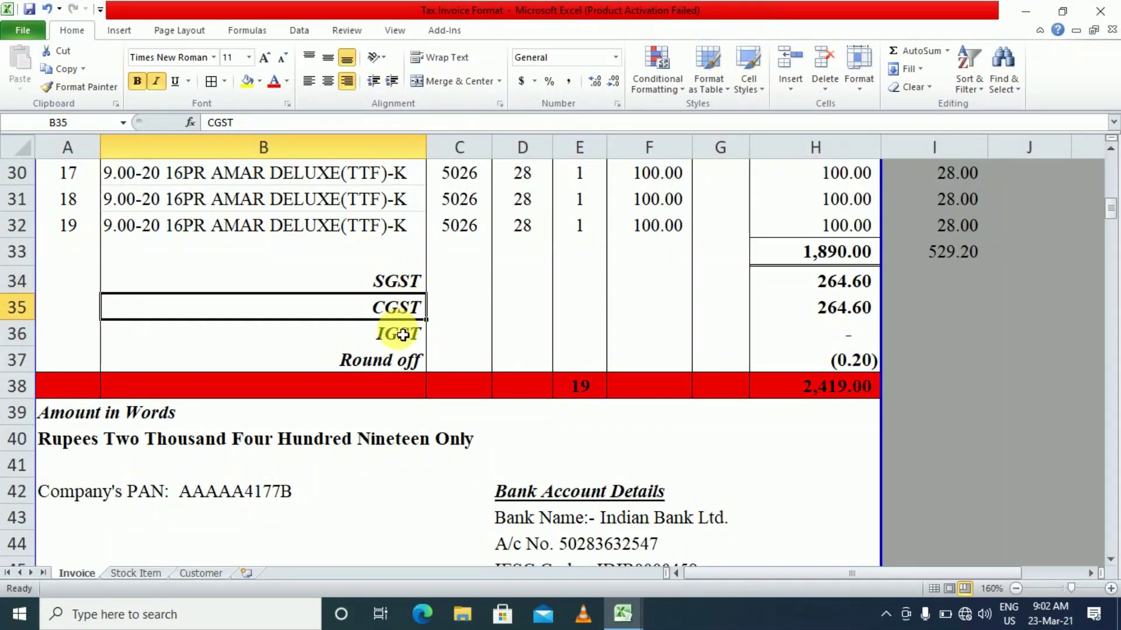
{"action": "left_click", "coordinate": [402, 334]}
{"action": "left_click", "coordinate": [400, 360]}
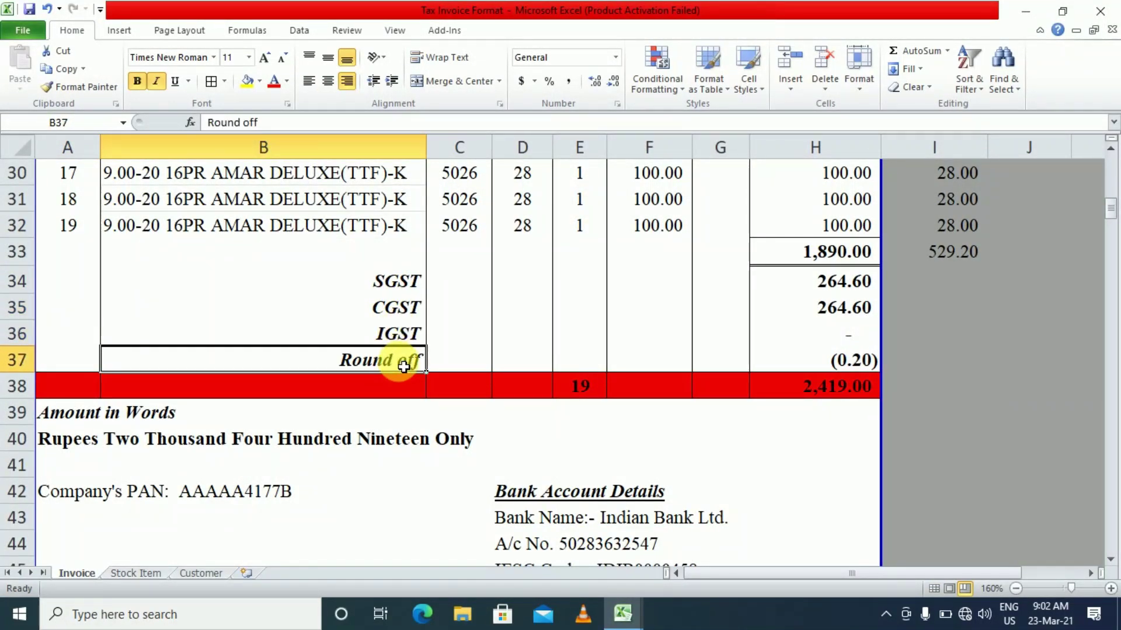
{"action": "scroll", "coordinate": [401, 365], "scroll_direction": "down", "scroll_amount": 2}
{"action": "left_click", "coordinate": [151, 303]}
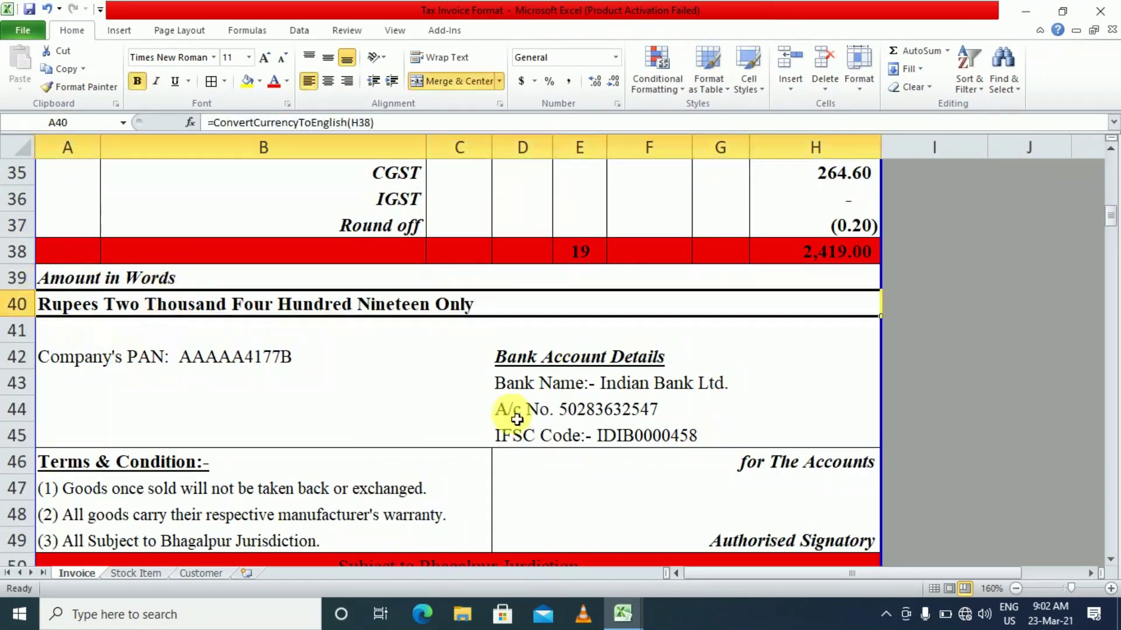
{"action": "scroll", "coordinate": [495, 419], "scroll_direction": "down", "scroll_amount": 2}
{"action": "left_click", "coordinate": [273, 392]}
{"action": "left_click", "coordinate": [584, 406]}
{"action": "left_click", "coordinate": [607, 310]}
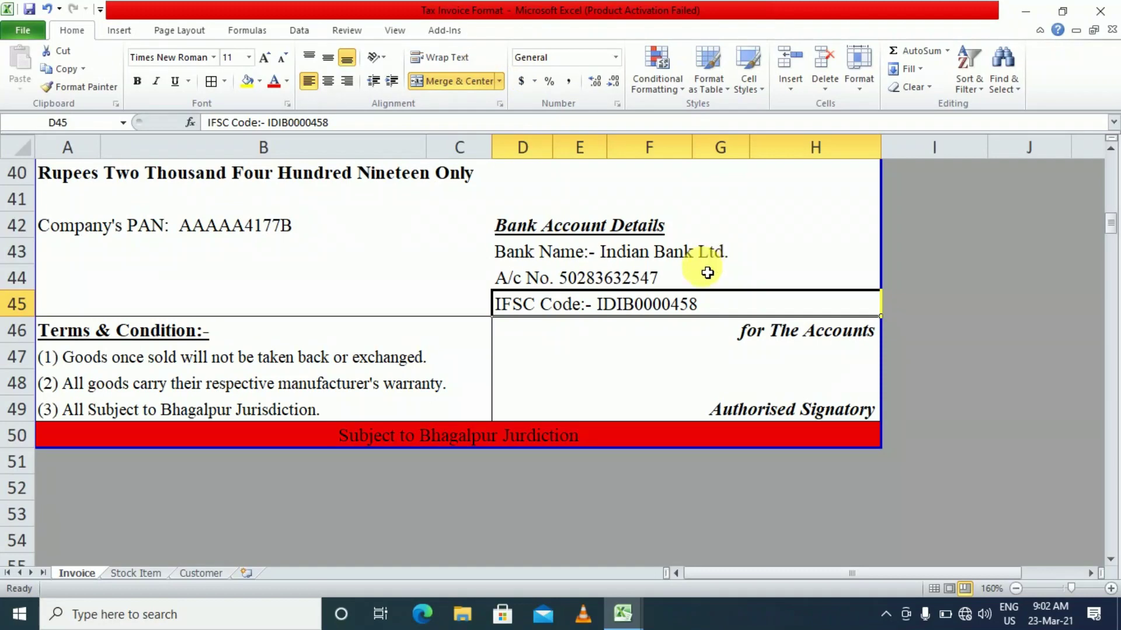
{"action": "left_click", "coordinate": [695, 377]}
{"action": "left_click", "coordinate": [408, 355]}
{"action": "left_click", "coordinate": [370, 387]}
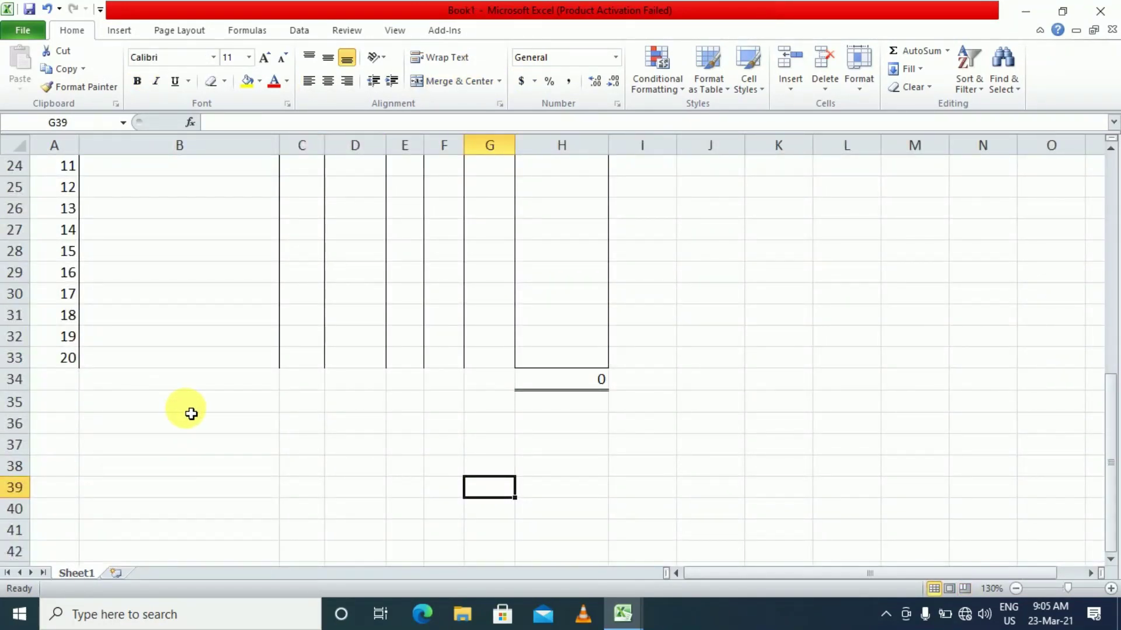
Copy the SGST, CGST, IGST and Round off labels in B34:B37 of Tax Invoice Format and return to Book1
{"action": "scroll", "coordinate": [187, 410], "scroll_direction": "down", "scroll_amount": 2}
{"action": "scroll", "coordinate": [286, 350], "scroll_direction": "up", "scroll_amount": 7}
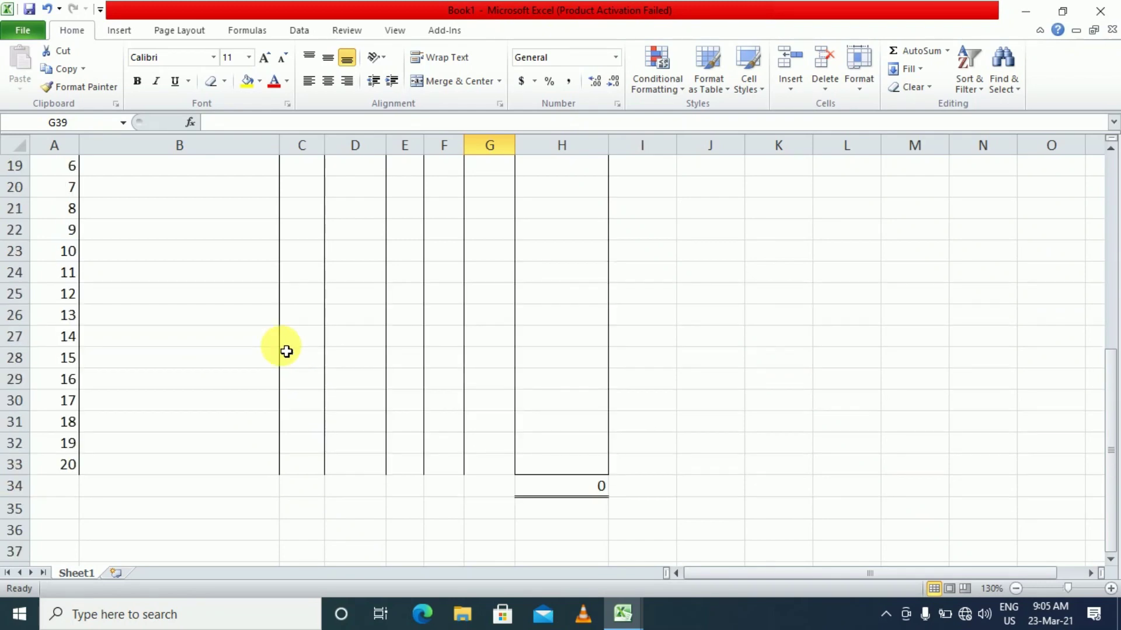
{"action": "scroll", "coordinate": [286, 350], "scroll_direction": "down", "scroll_amount": 7}
{"action": "key", "text": "alt+Tab"}
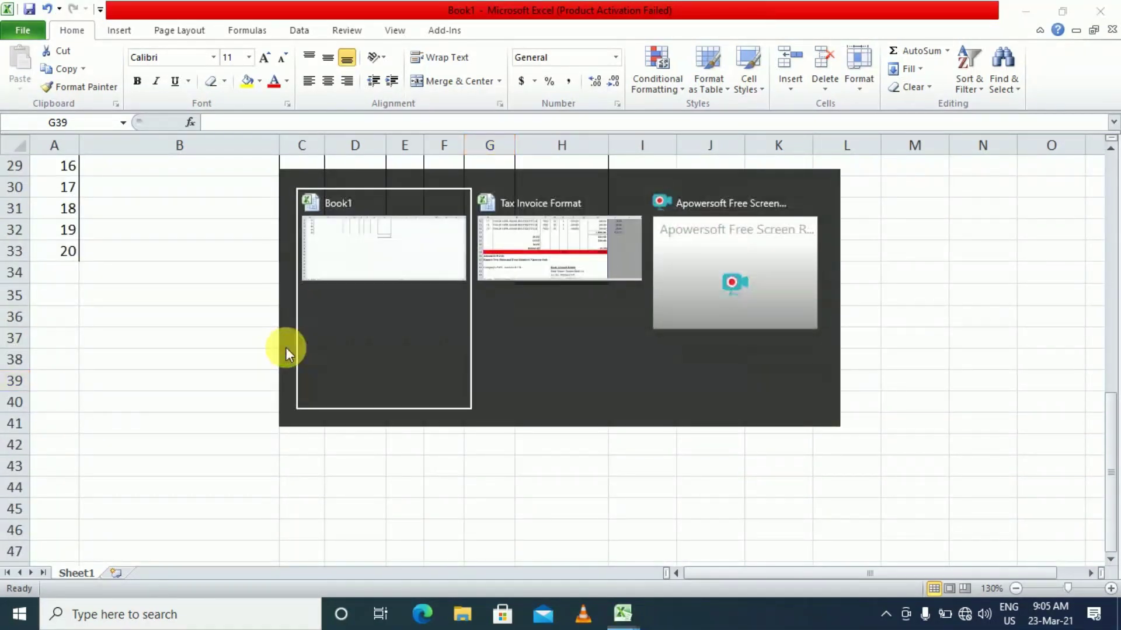
{"action": "left_click_drag", "start_coordinate": [393, 289], "coordinate": [405, 360]}
{"action": "key", "text": "ctrl+c"}
{"action": "key", "text": "alt+Tab"}
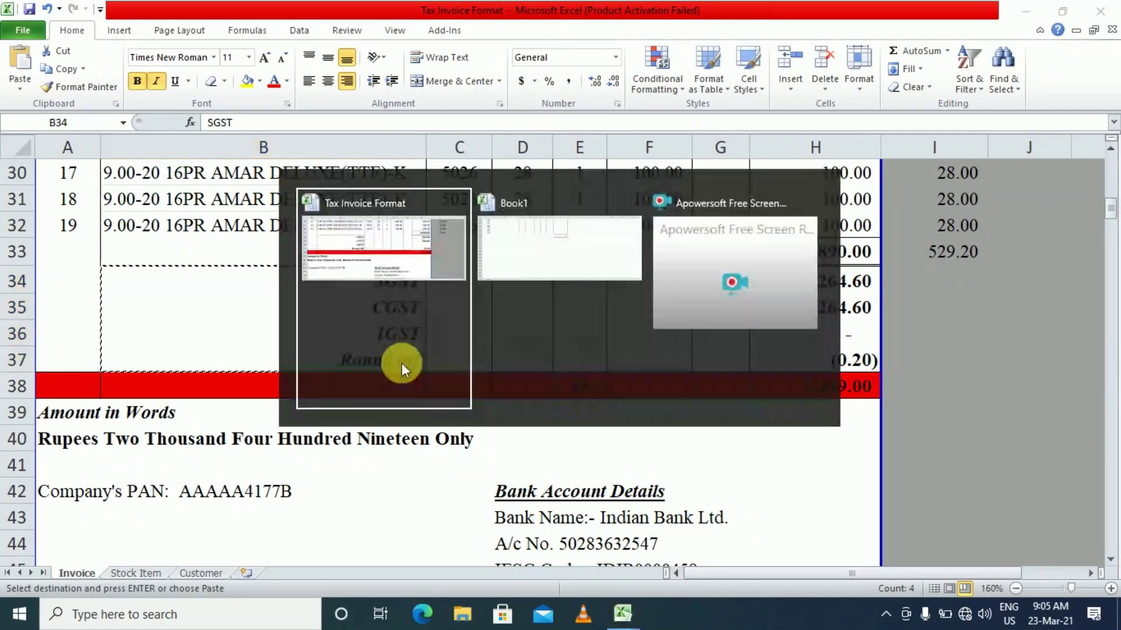
Copy the terms and authorised signatory block A46:H49 from Tax Invoice Format and paste it at A44 in Book1
{"action": "key", "text": "alt+Tab"}
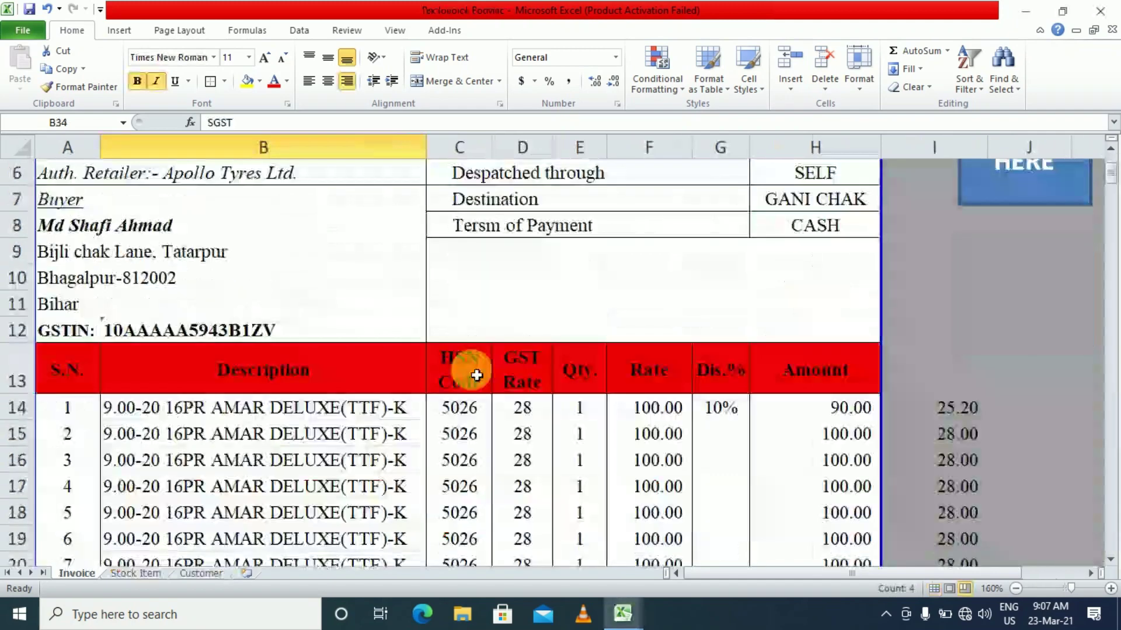
{"action": "scroll", "coordinate": [476, 373], "scroll_direction": "down", "scroll_amount": 7}
{"action": "scroll", "coordinate": [477, 378], "scroll_direction": "down", "scroll_amount": 3}
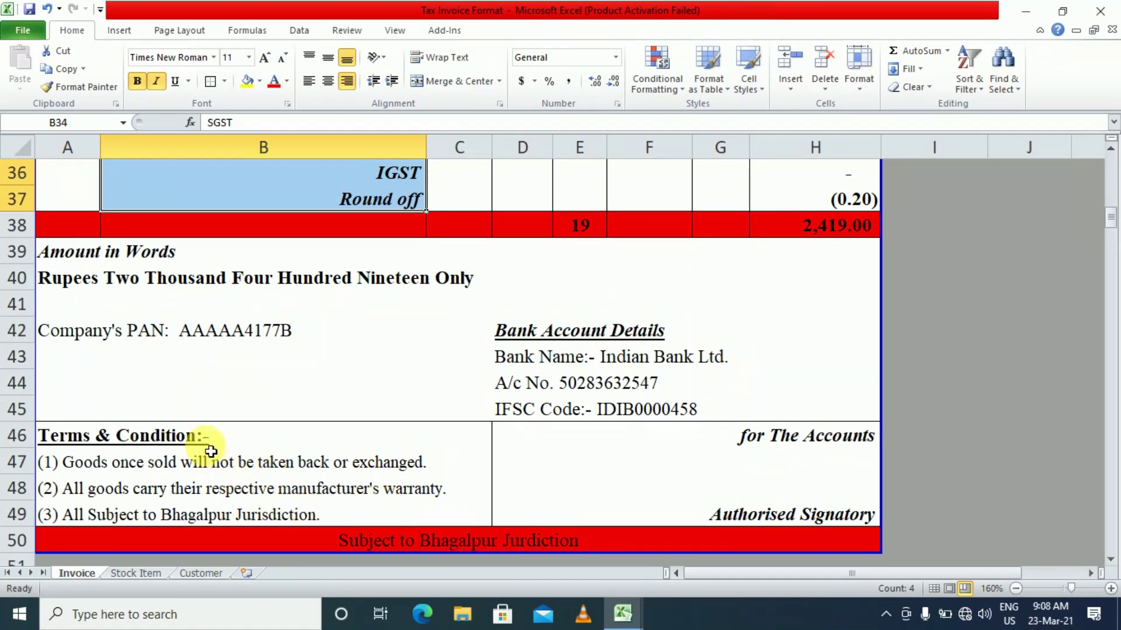
{"action": "left_click_drag", "start_coordinate": [210, 435], "coordinate": [213, 493]}
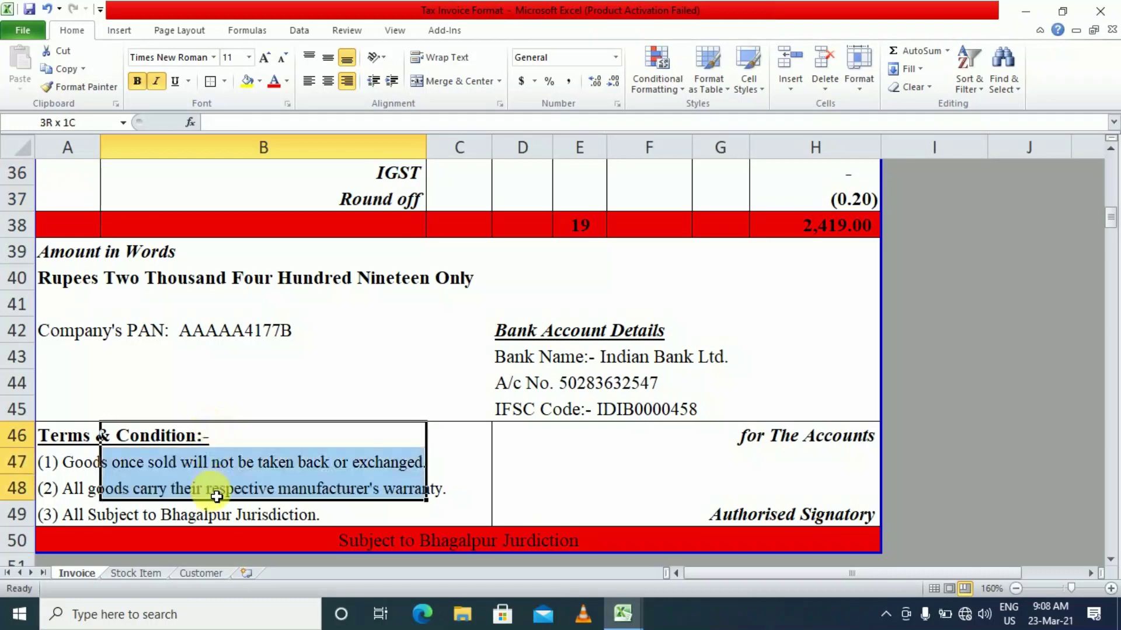
{"action": "left_click", "coordinate": [258, 495]}
{"action": "left_click_drag", "start_coordinate": [80, 441], "coordinate": [672, 519]}
{"action": "key", "text": "ctrl+c"}
{"action": "key", "text": "alt+Tab"}
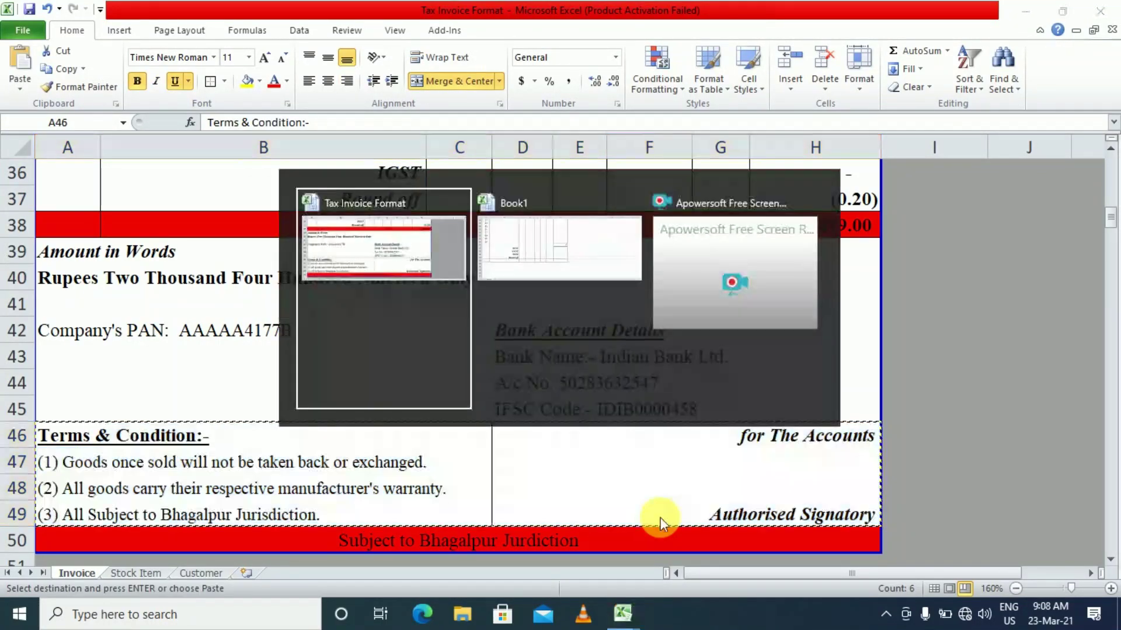
{"action": "scroll", "coordinate": [165, 526], "scroll_direction": "down", "scroll_amount": 3}
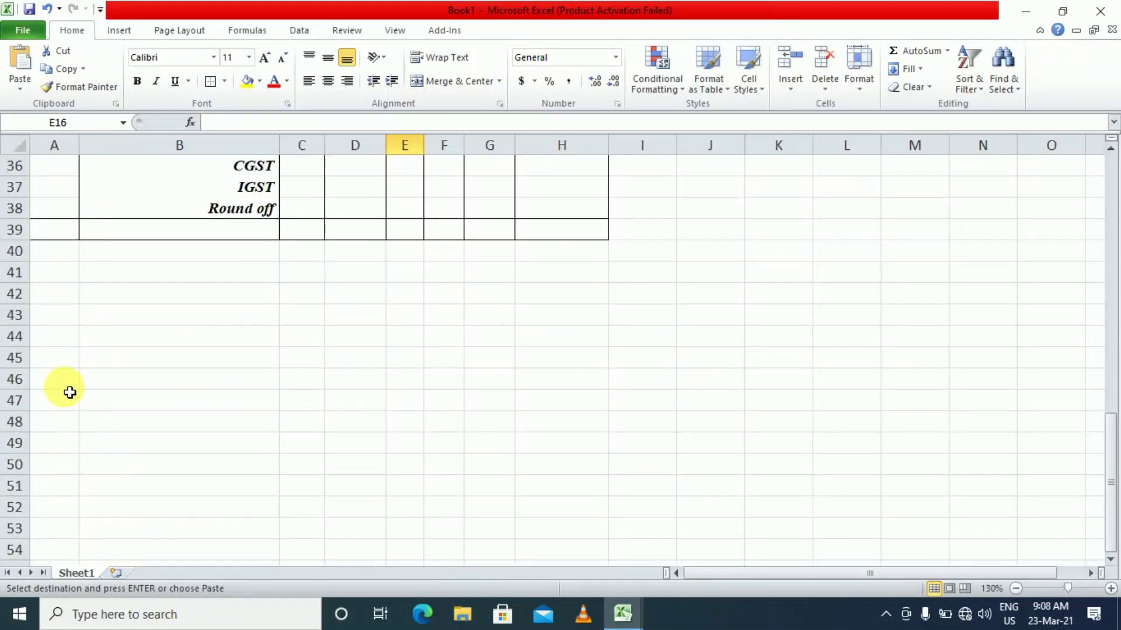
{"action": "left_click", "coordinate": [56, 342]}
{"action": "key", "text": "ctrl+v"}
{"action": "left_click", "coordinate": [327, 485]}
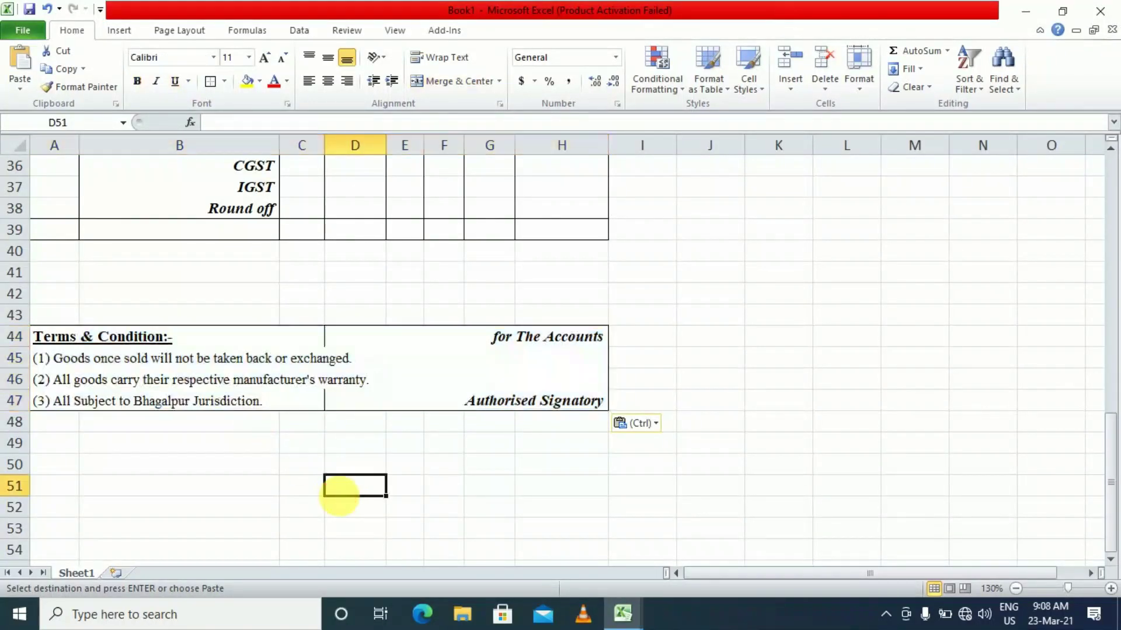
{"action": "left_click", "coordinate": [346, 439]}
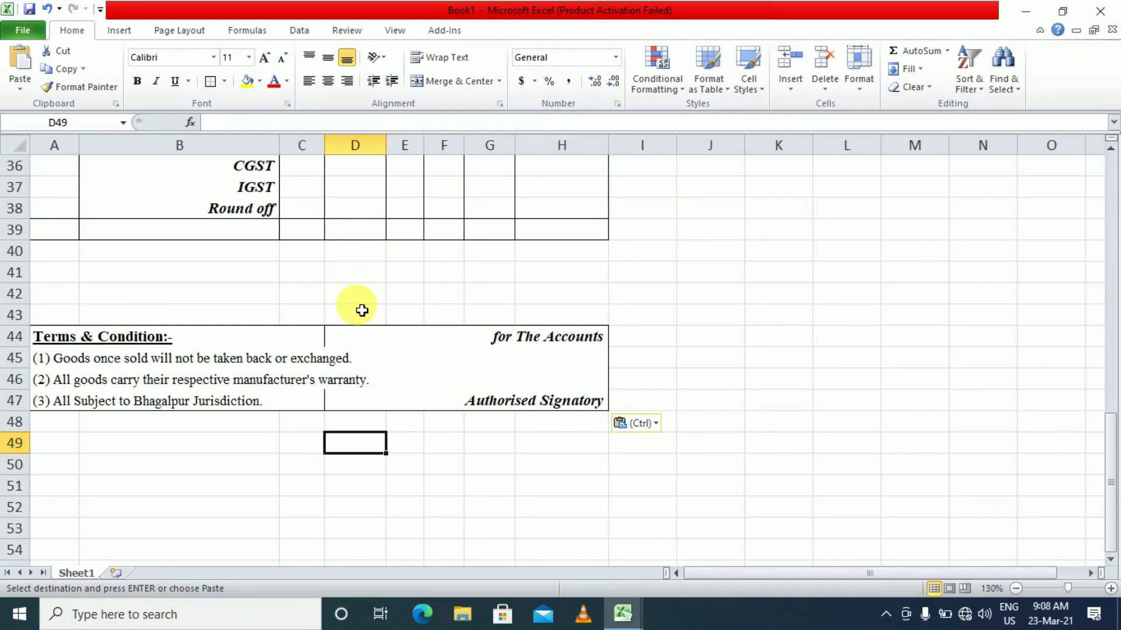
Compare the PAN and bank details block of Tax Invoice Format with the rebuilt invoice in Book1, reviewing its whole layout
{"action": "left_click", "coordinate": [290, 448]}
{"action": "scroll", "coordinate": [303, 358], "scroll_direction": "up", "scroll_amount": 5}
{"action": "scroll", "coordinate": [312, 363], "scroll_direction": "down", "scroll_amount": 8}
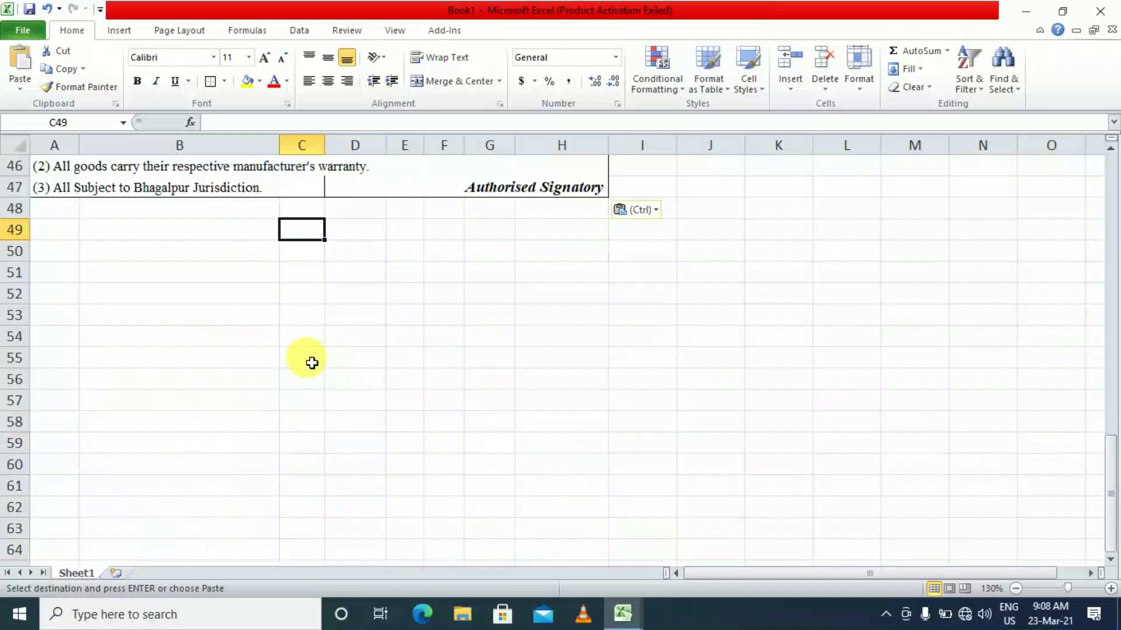
{"action": "scroll", "coordinate": [312, 363], "scroll_direction": "up", "scroll_amount": 3}
{"action": "left_click", "coordinate": [441, 303]}
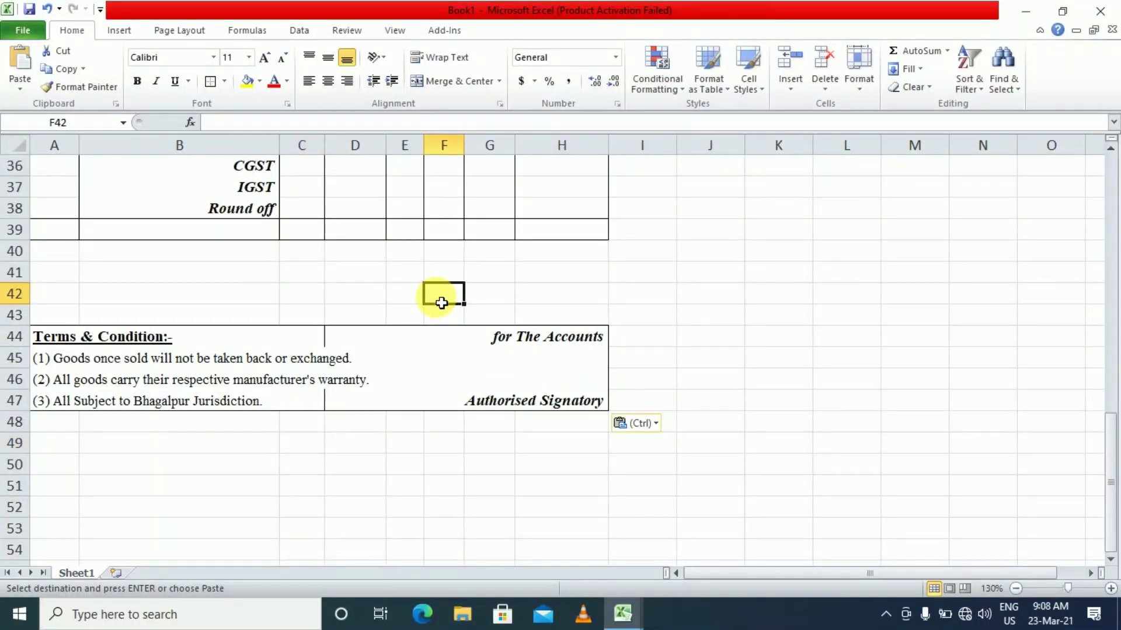
{"action": "key", "text": "alt+Tab"}
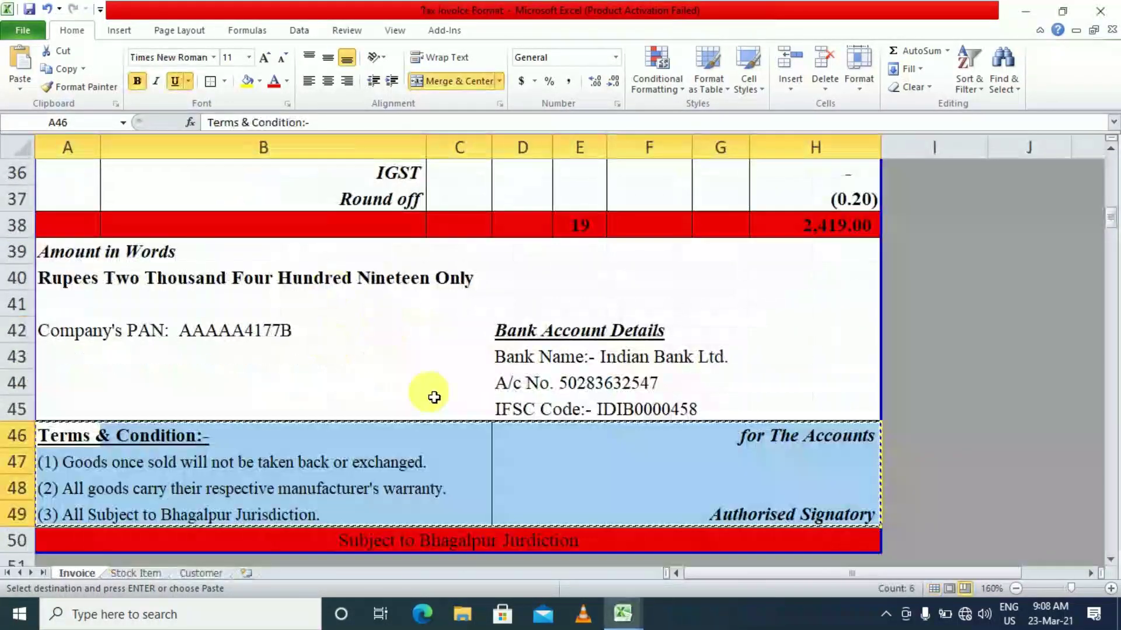
{"action": "left_click_drag", "start_coordinate": [568, 333], "coordinate": [574, 409]}
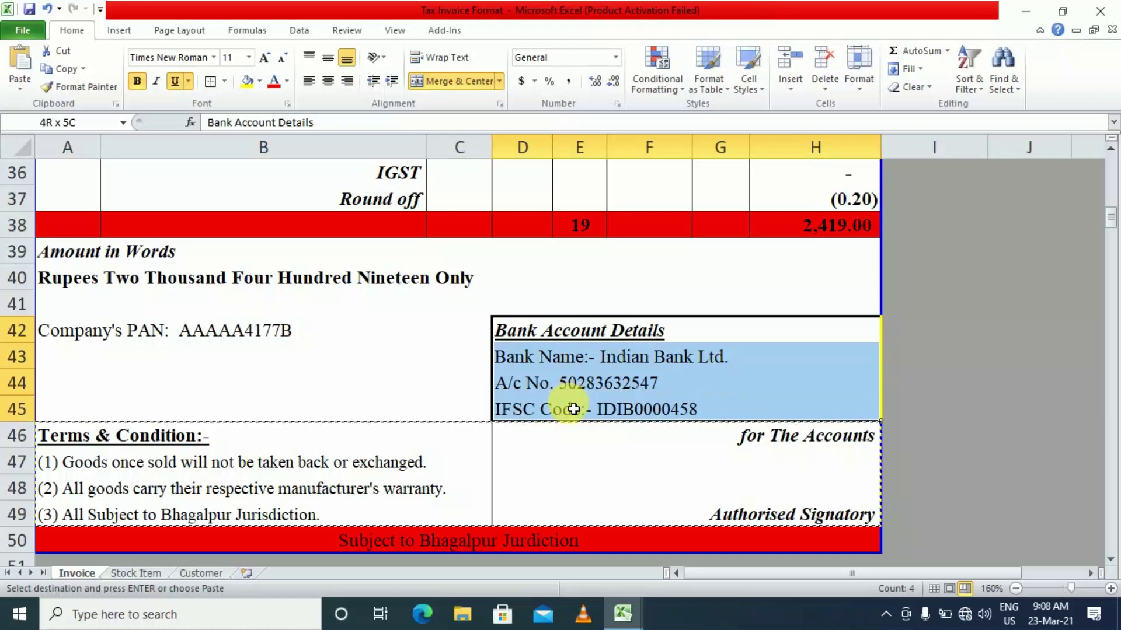
{"action": "left_click", "coordinate": [184, 327]}
{"action": "key", "text": "alt+Tab"}
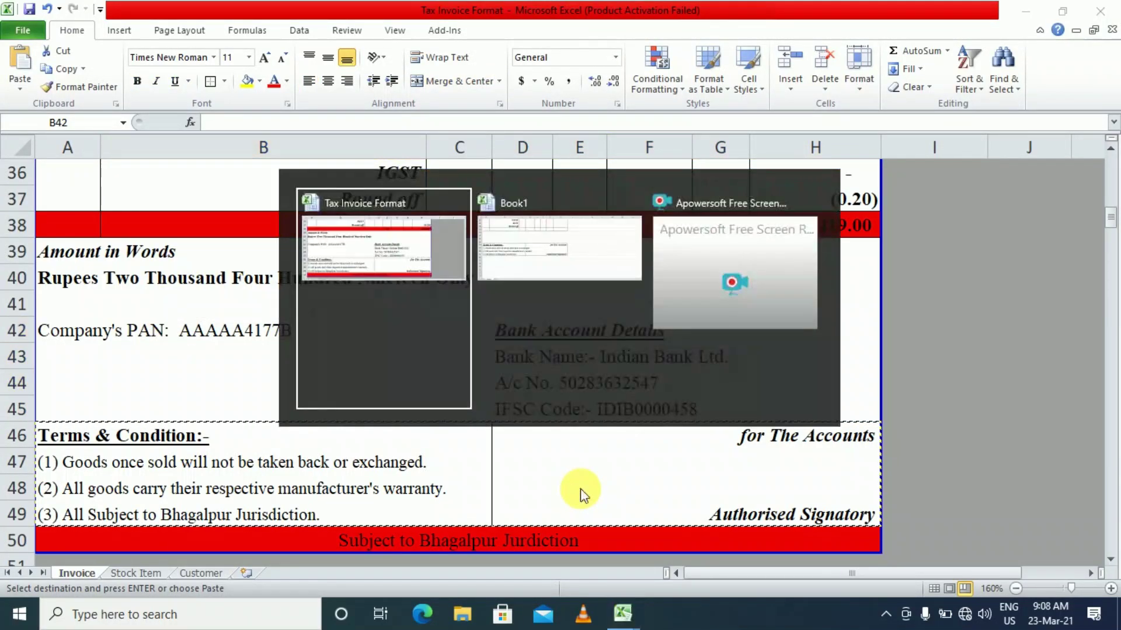
{"action": "scroll", "coordinate": [586, 494], "scroll_direction": "up", "scroll_amount": 12}
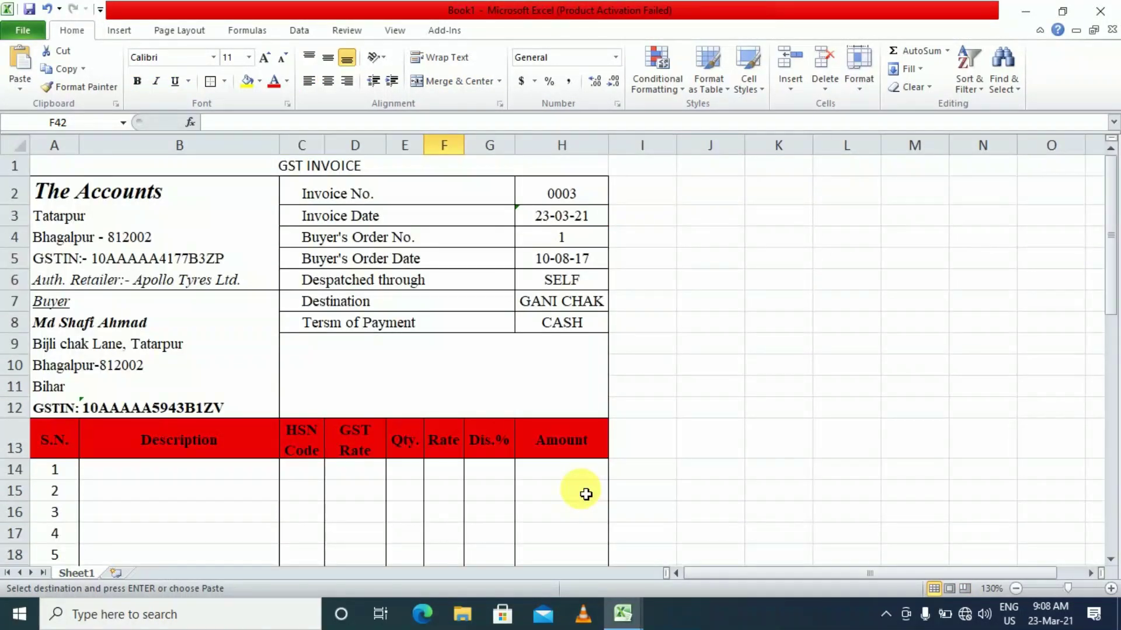
{"action": "scroll", "coordinate": [586, 495], "scroll_direction": "down", "scroll_amount": 7}
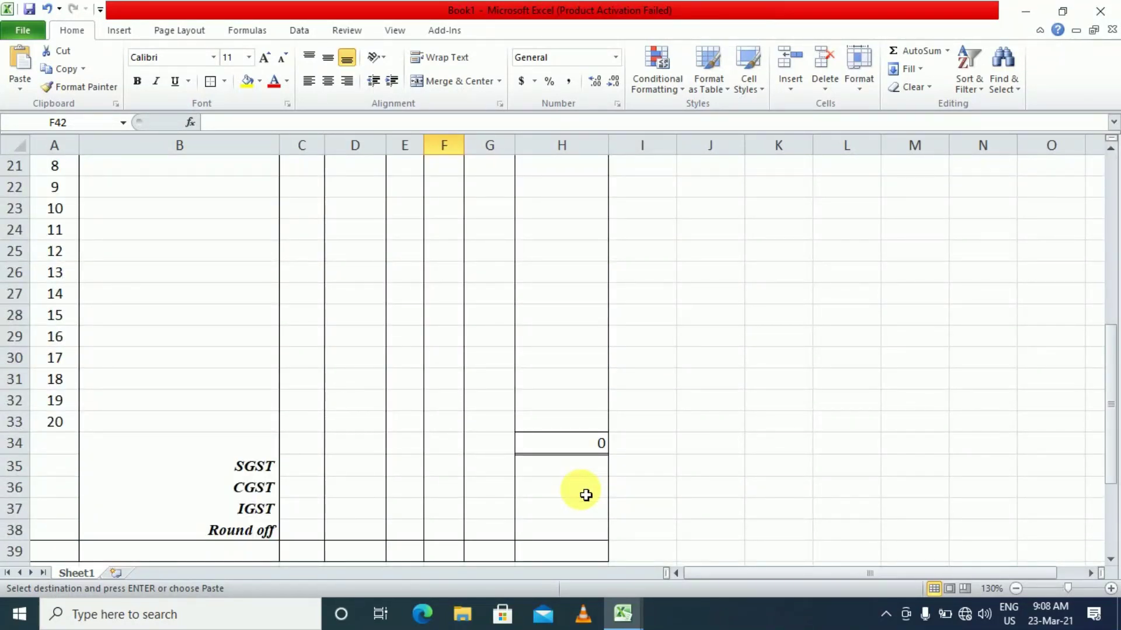
{"action": "scroll", "coordinate": [586, 494], "scroll_direction": "down", "scroll_amount": 3}
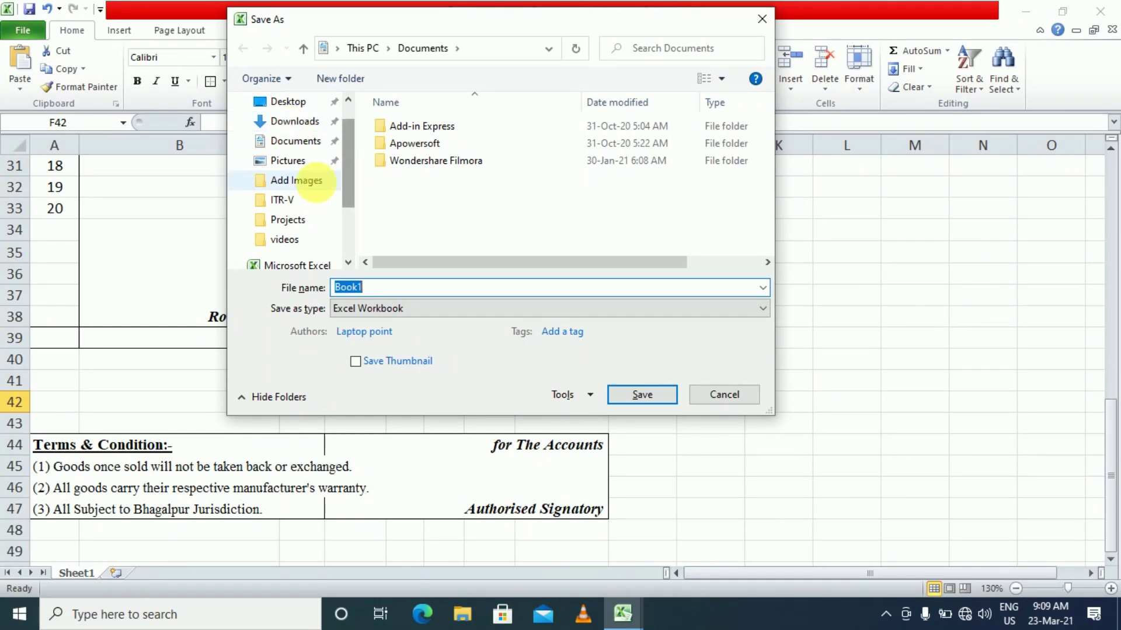
Save the workbook to the Desktop as GST INVOICE in Excel Macro-Enabled Workbook format
{"action": "left_click", "coordinate": [291, 102]}
{"action": "double_click", "coordinate": [380, 287]}
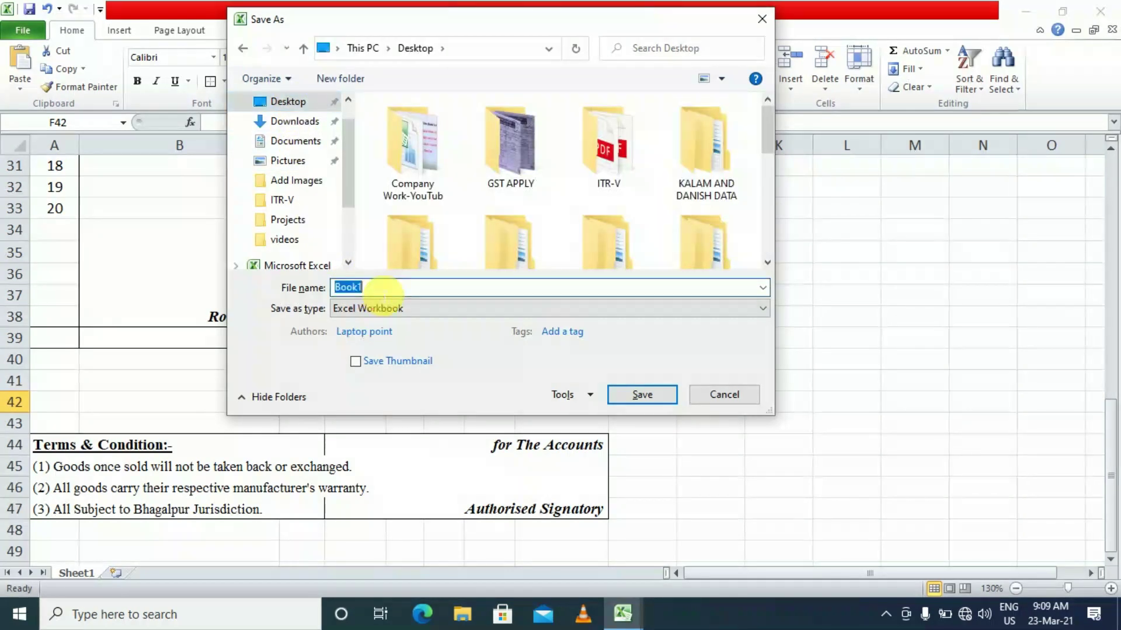
{"action": "type", "text": "GST INVOICE"}
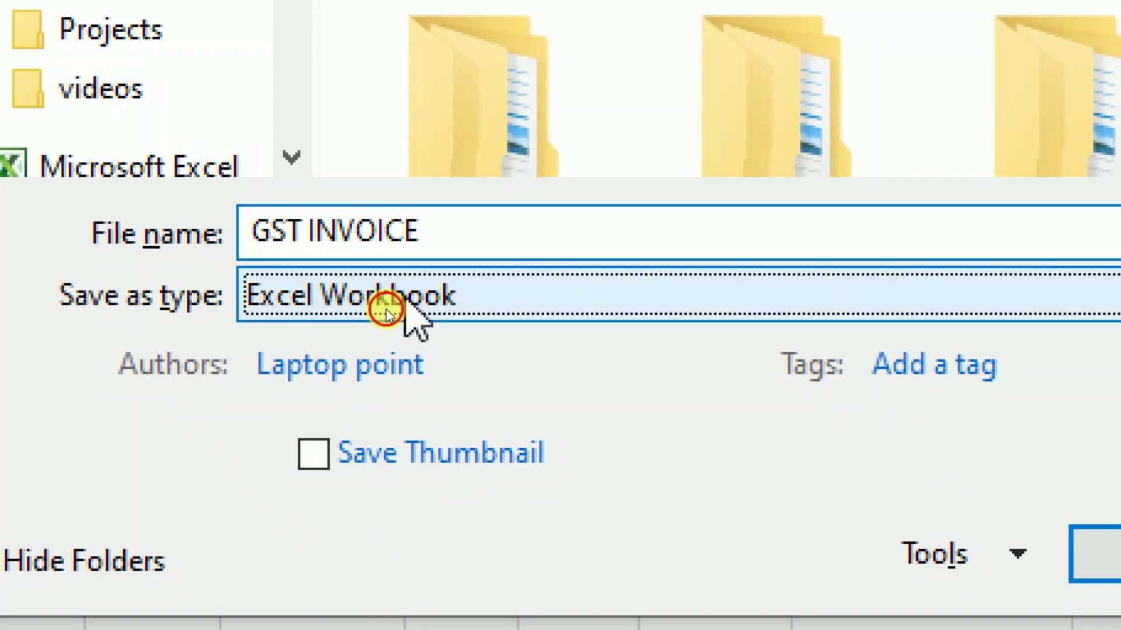
{"action": "left_click", "coordinate": [383, 309]}
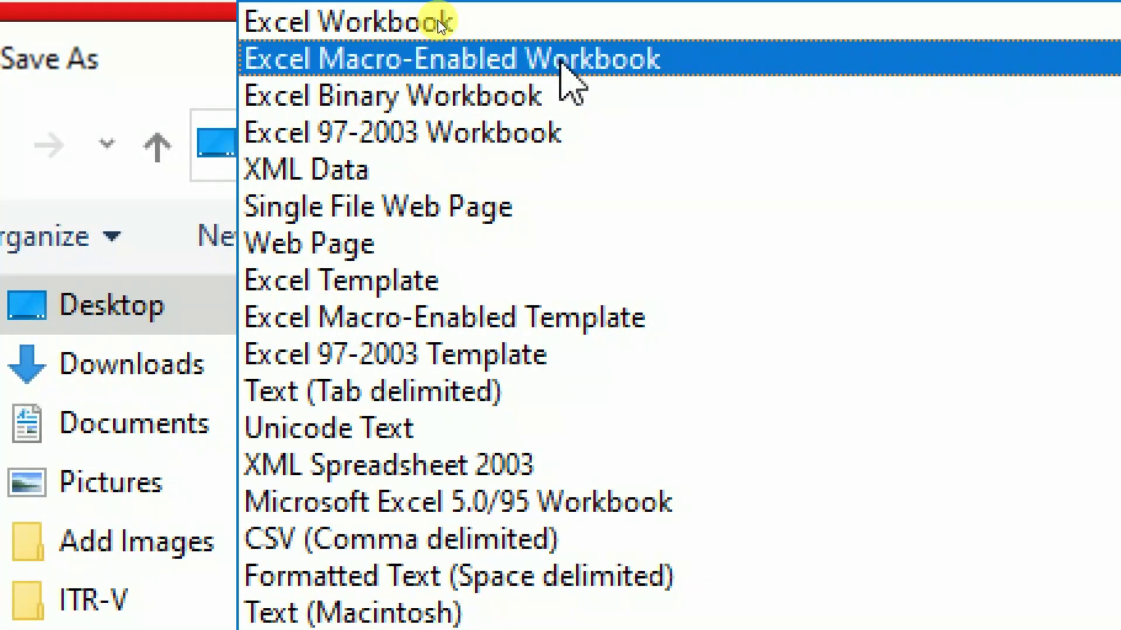
{"action": "left_click", "coordinate": [560, 61]}
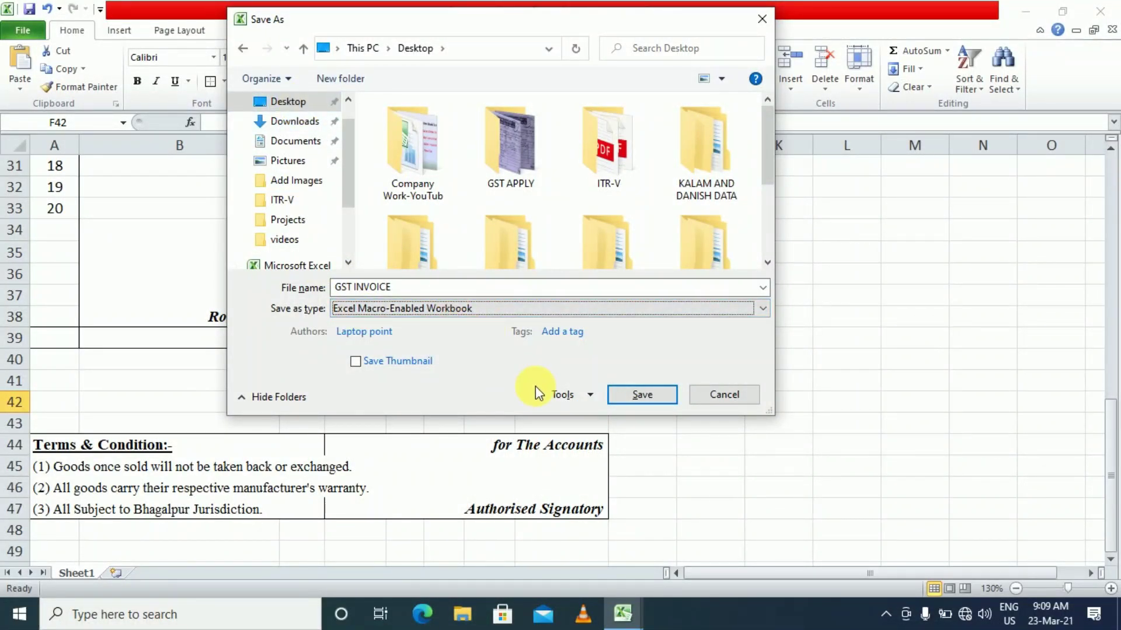
{"action": "left_click", "coordinate": [636, 394]}
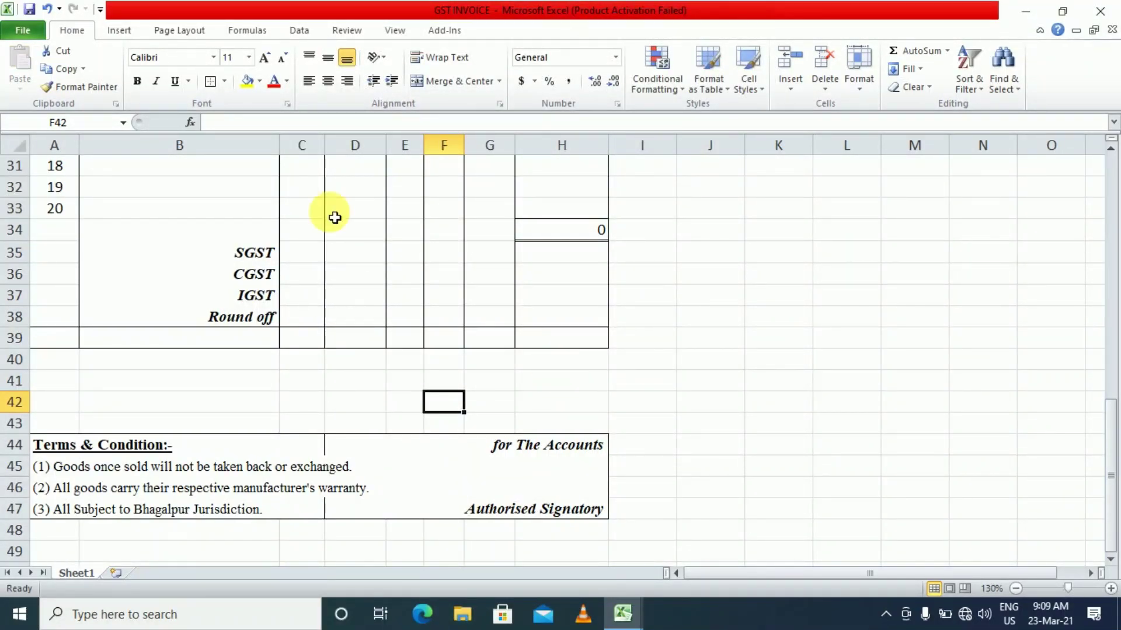
Set the sheet's paper size to A4 in Page Setup, moving the dialog over the sheet
{"action": "left_click", "coordinate": [190, 39]}
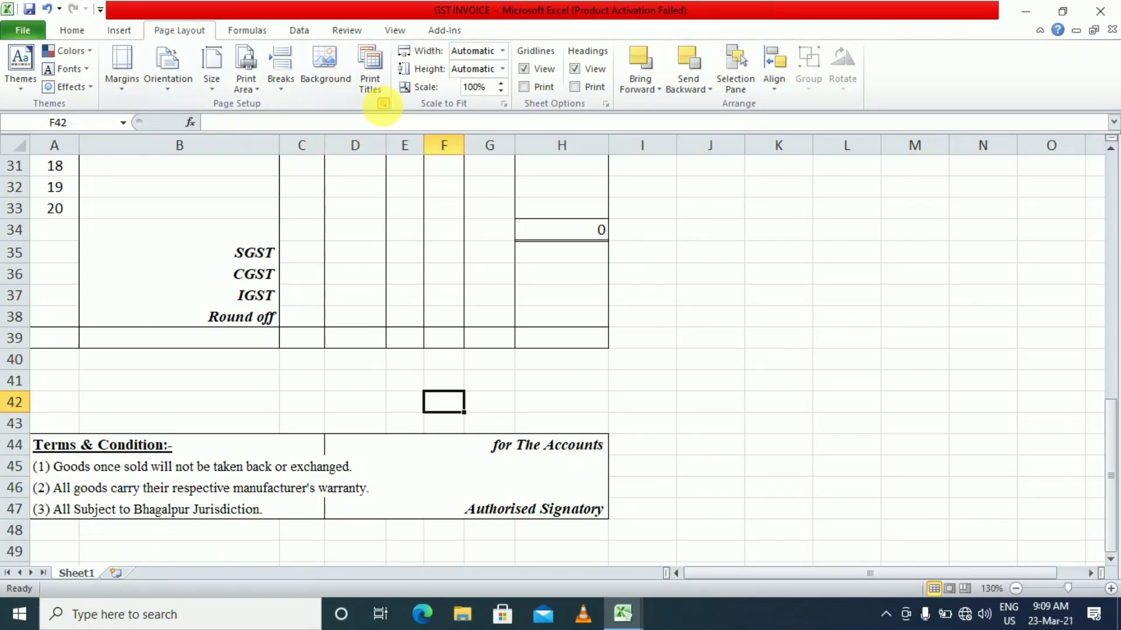
{"action": "left_click", "coordinate": [383, 104]}
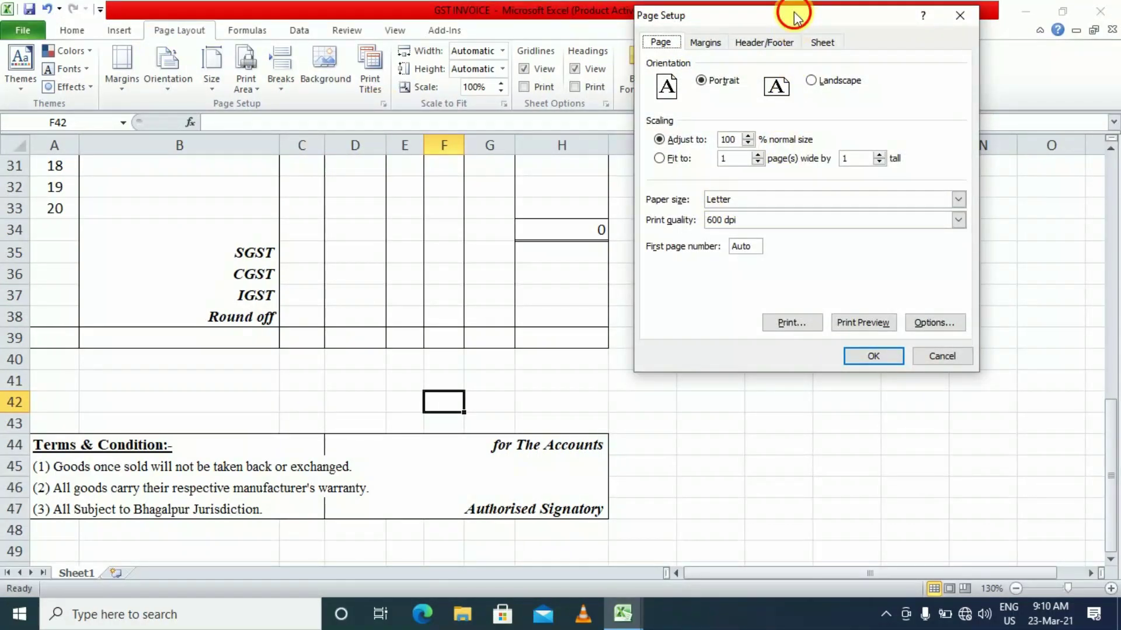
{"action": "left_click_drag", "start_coordinate": [794, 16], "coordinate": [512, 54]}
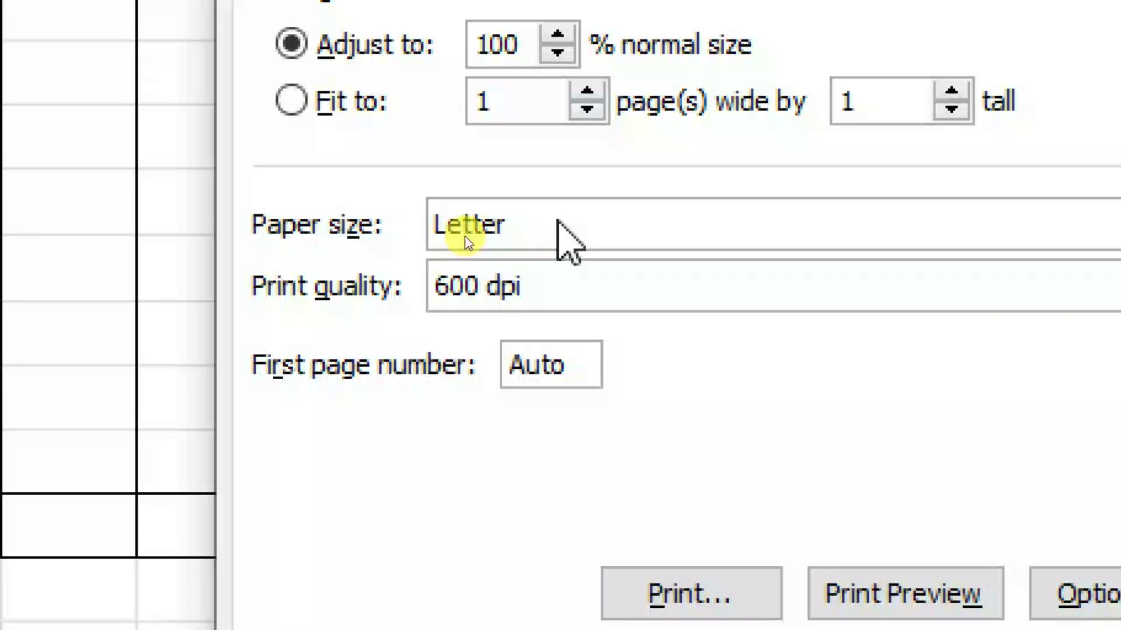
{"action": "left_click", "coordinate": [559, 224]}
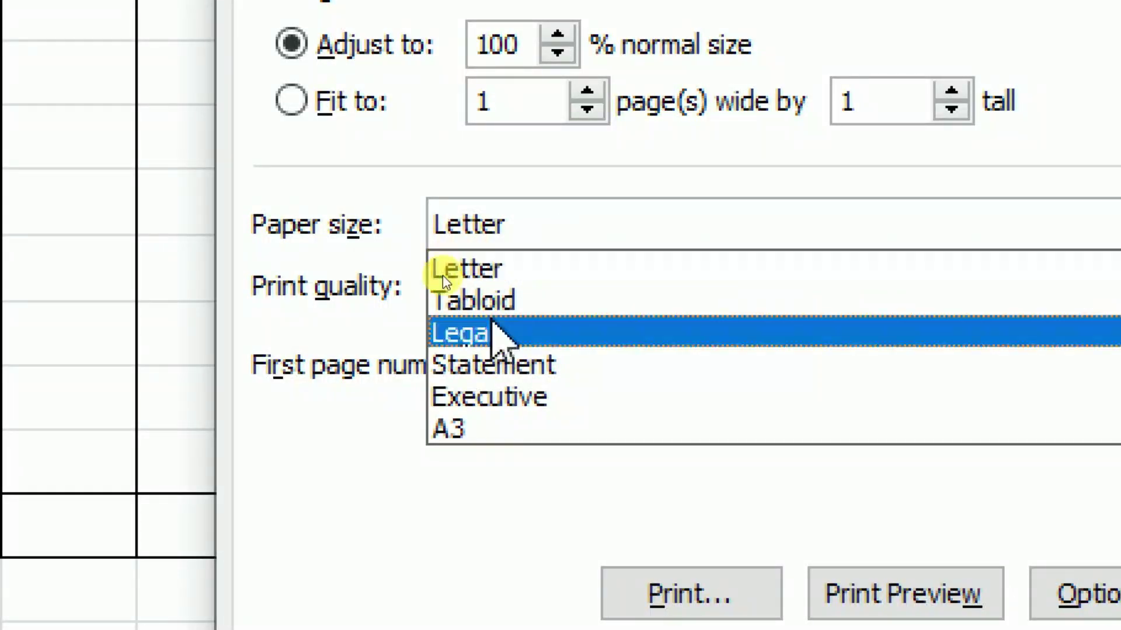
{"action": "scroll", "coordinate": [484, 327], "scroll_direction": "down", "scroll_amount": 1}
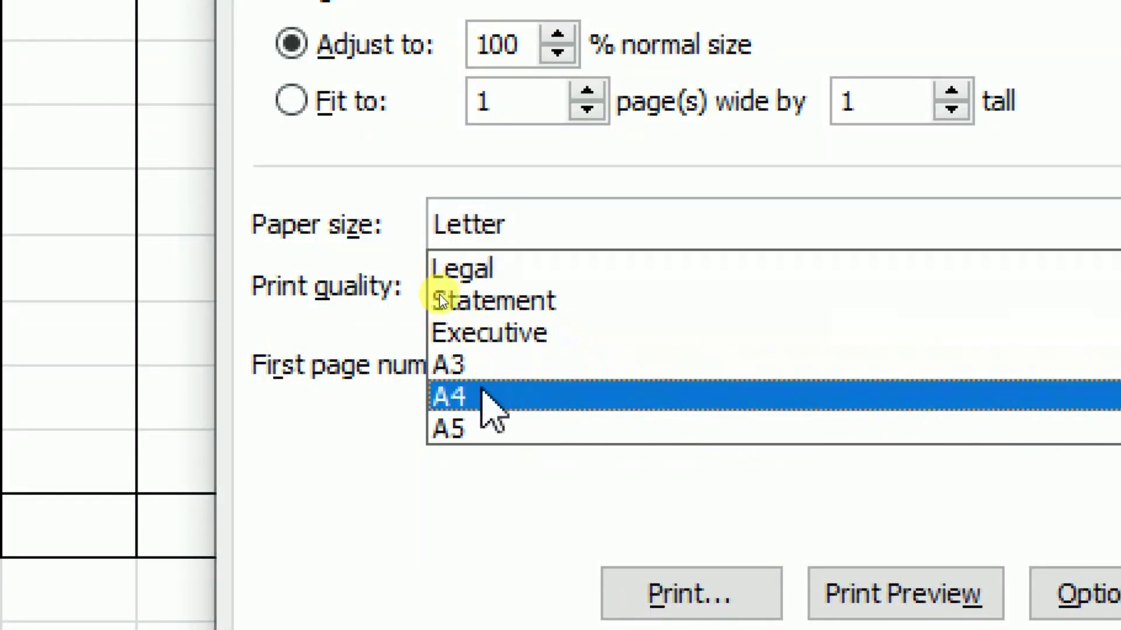
{"action": "left_click", "coordinate": [482, 394]}
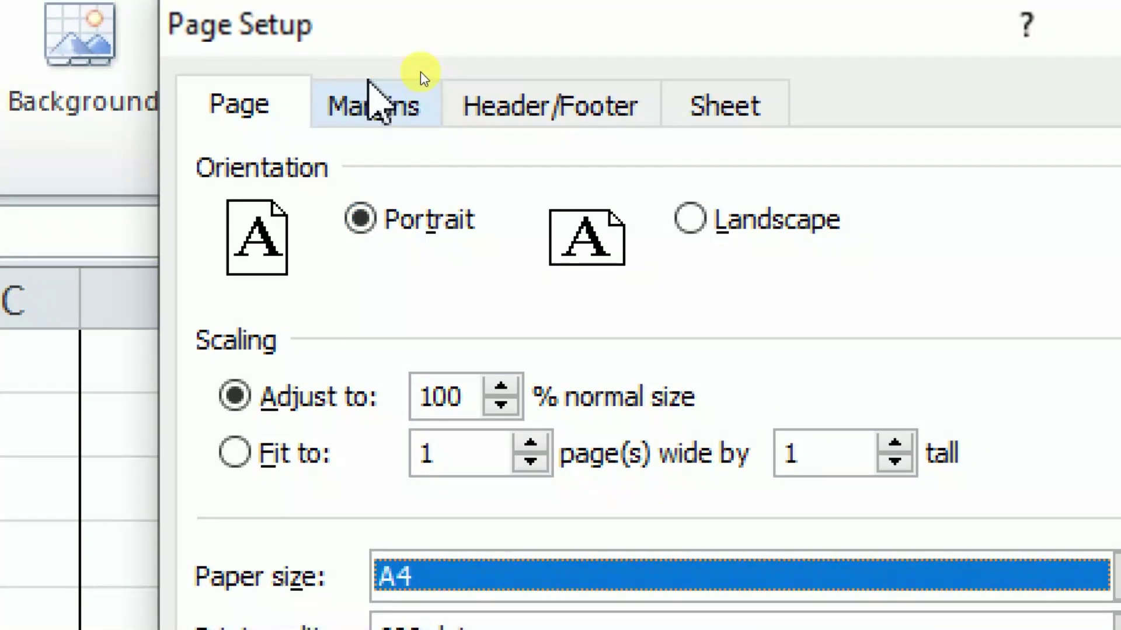
Set the page margins to .25 at the top and .5 at the bottom, left and right
{"action": "left_click", "coordinate": [371, 65]}
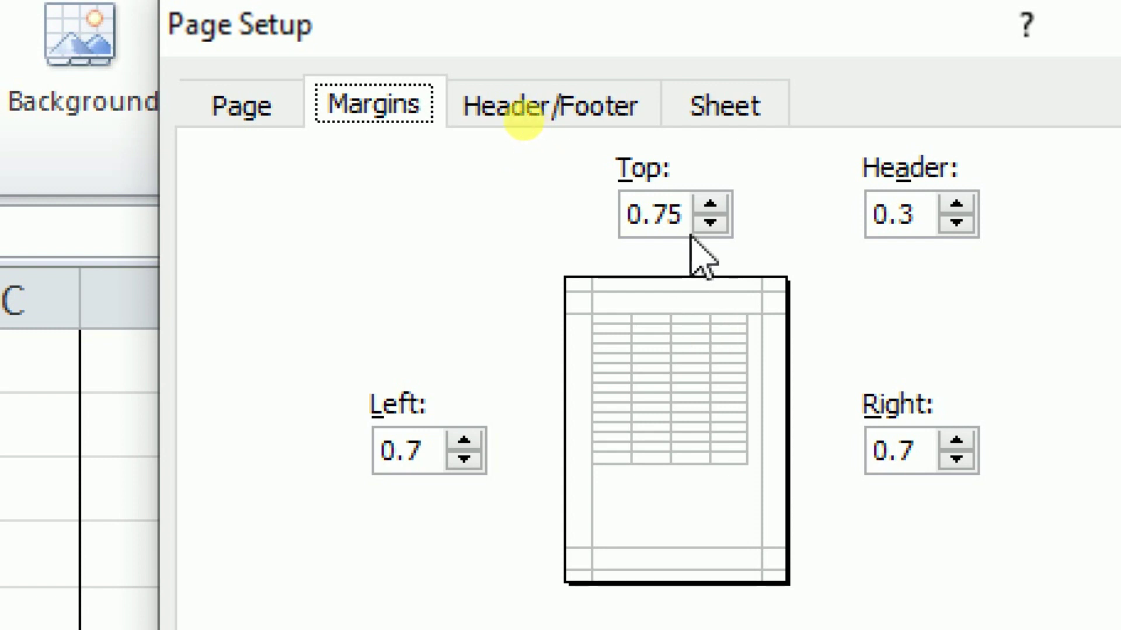
{"action": "left_click", "coordinate": [686, 213]}
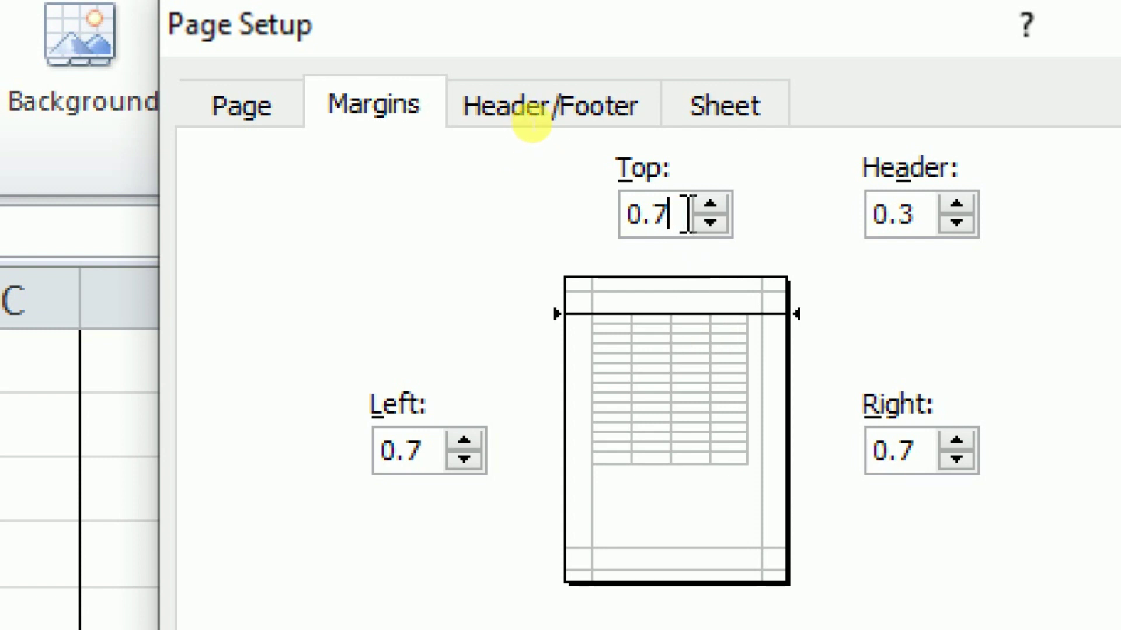
{"action": "key", "text": "BackSpace"}
{"action": "key", "text": "BackSpace"}
{"action": "key", "text": "BackSpace"}
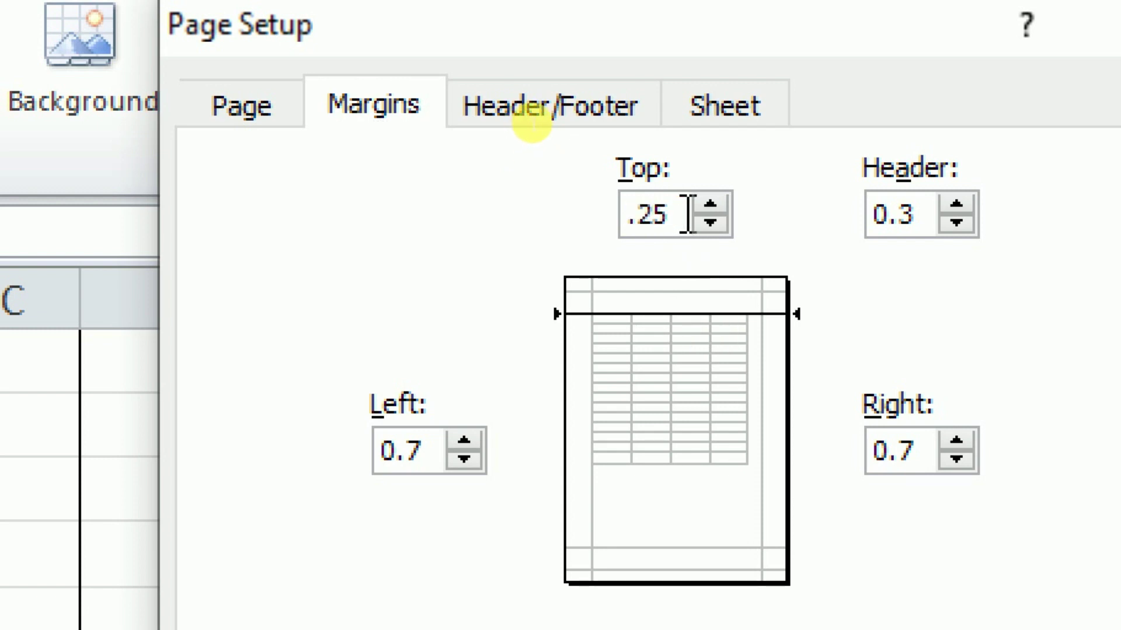
{"action": "type", "text": ".25"}
{"action": "key", "text": "Tab"}
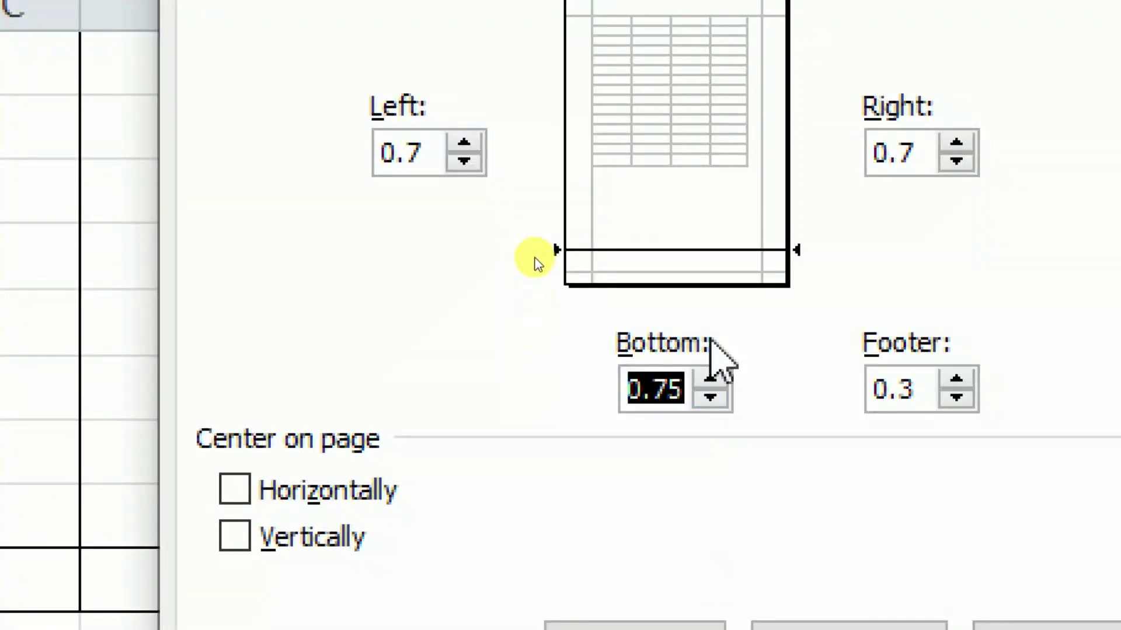
{"action": "type", "text": ".5"}
{"action": "key", "text": "Tab"}
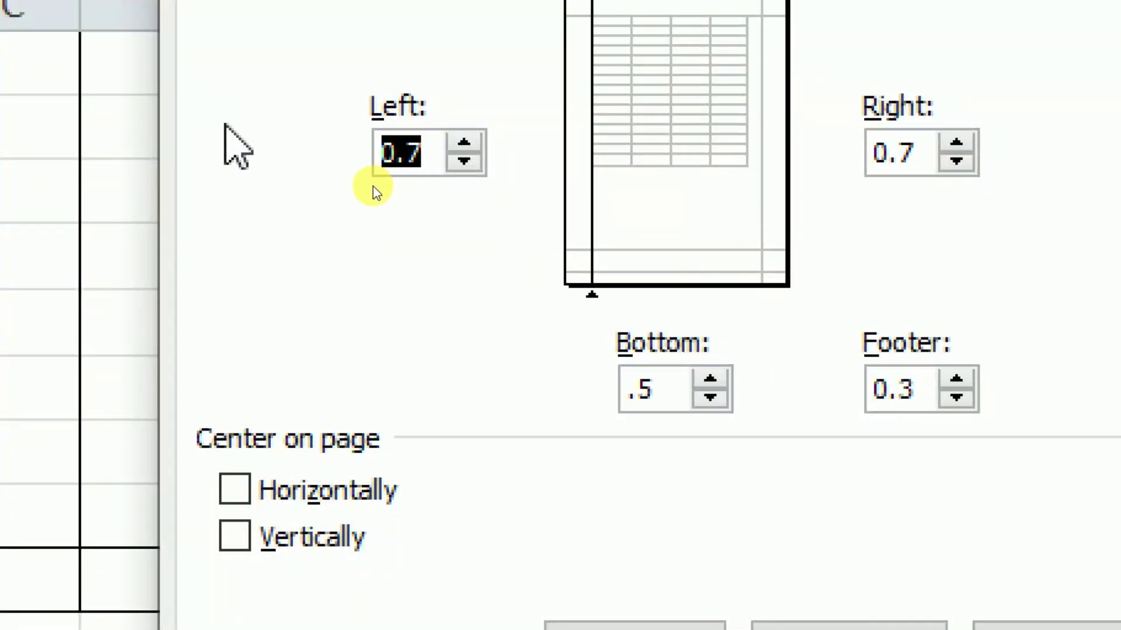
{"action": "type", "text": ".5"}
{"action": "key", "text": "Tab"}
{"action": "type", "text": "."}
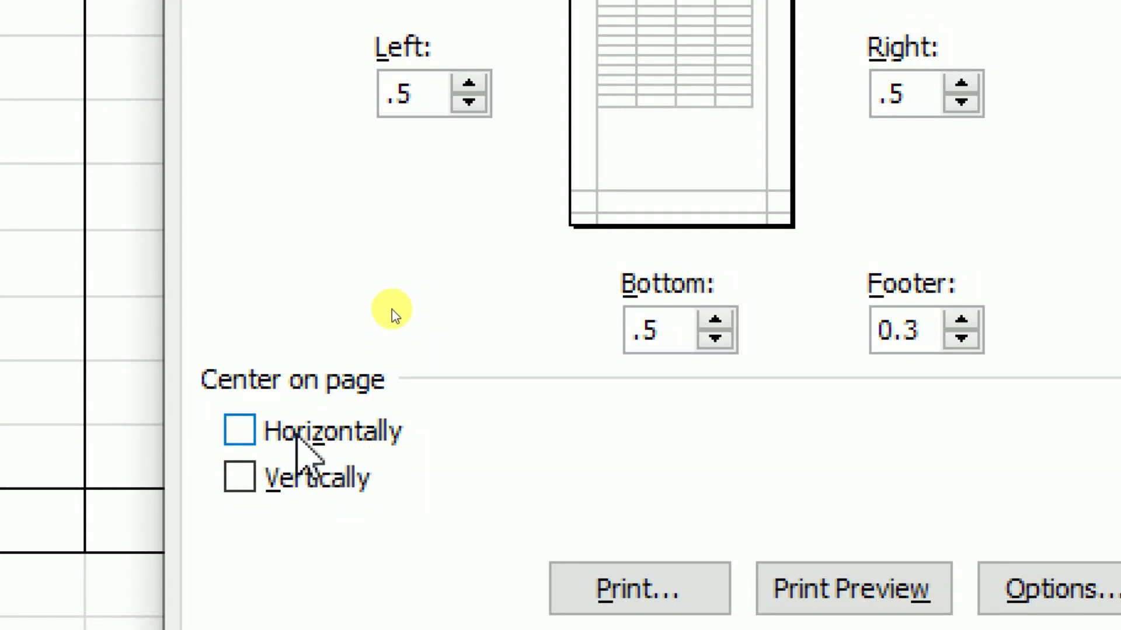
Centre the sheet horizontally on the page and check the invoice in the print preview
{"action": "left_click", "coordinate": [241, 432]}
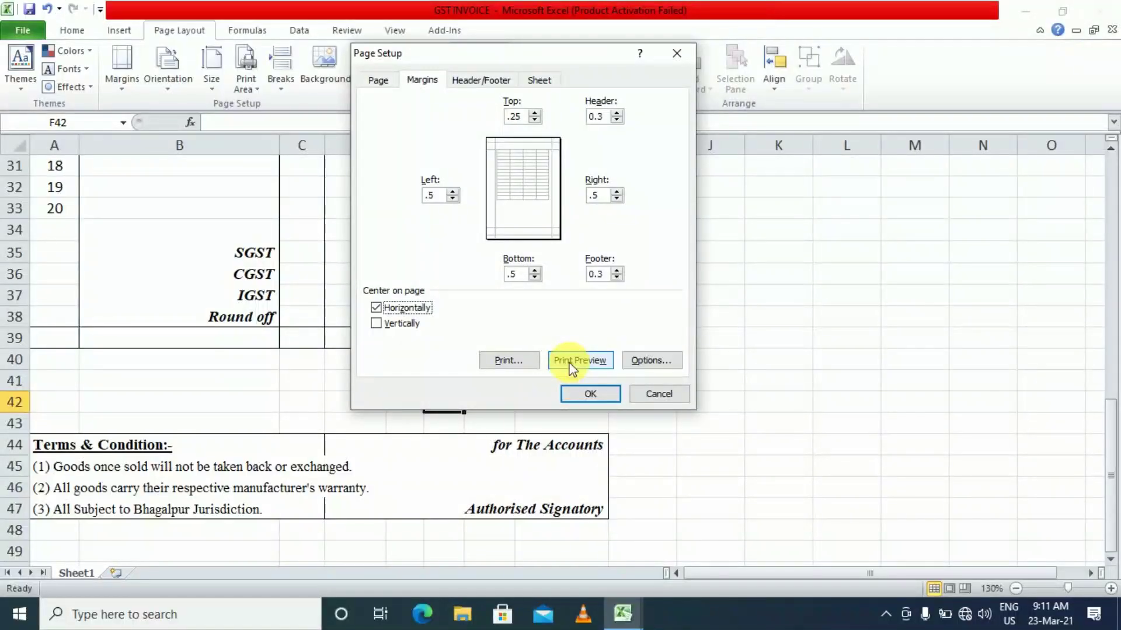
{"action": "left_click", "coordinate": [571, 361]}
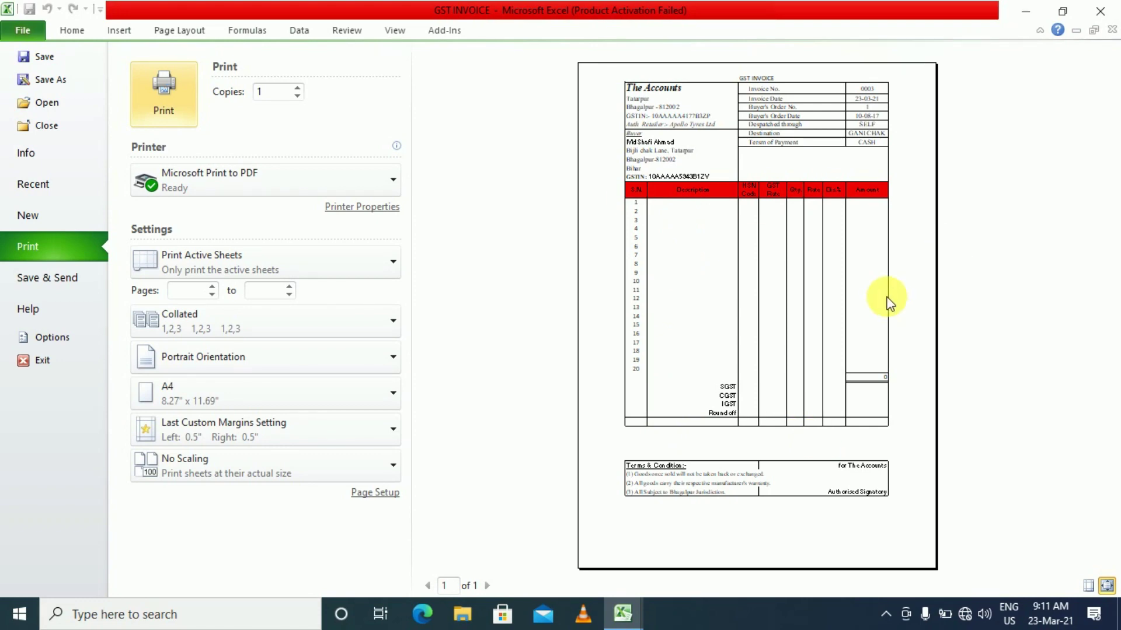
{"action": "key", "text": "Escape"}
Widen the Amount column H well past the page boundary and check how the invoice splits in the print preview
{"action": "scroll", "coordinate": [716, 306], "scroll_direction": "up", "scroll_amount": 10}
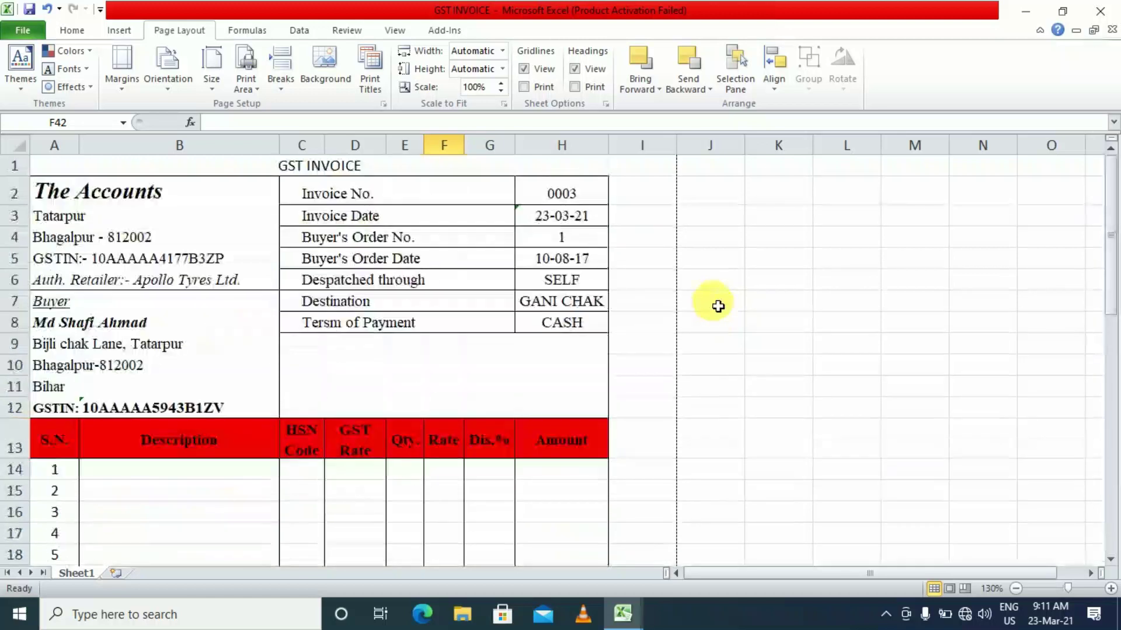
{"action": "left_click_drag", "start_coordinate": [609, 145], "coordinate": [823, 165]}
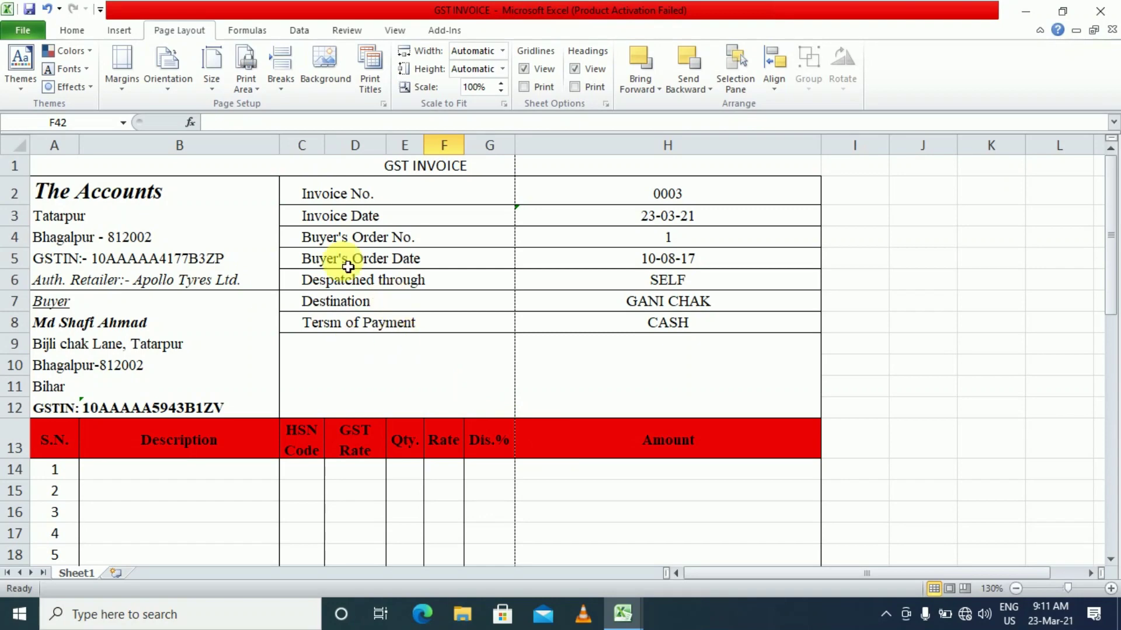
{"action": "left_click", "coordinate": [25, 35]}
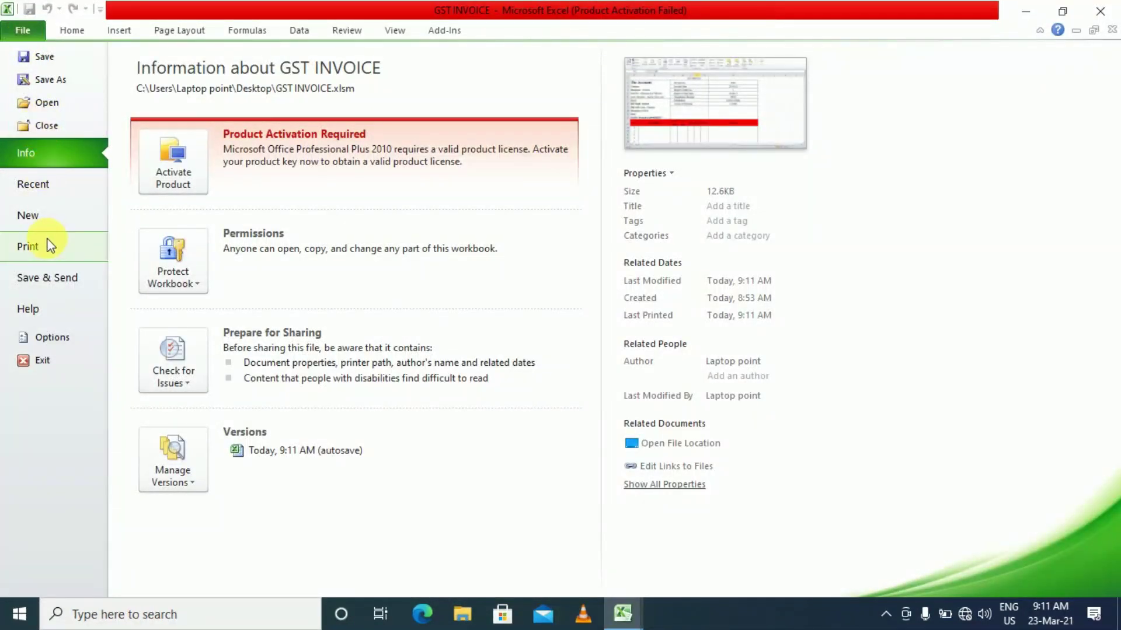
{"action": "left_click", "coordinate": [47, 255]}
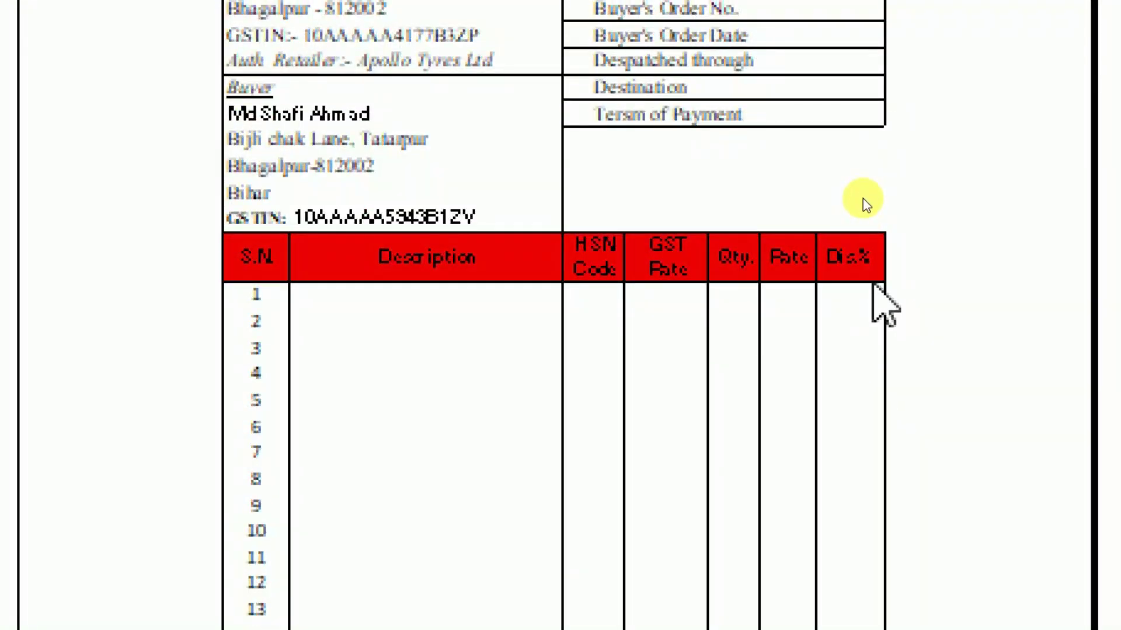
{"action": "key", "text": "Escape"}
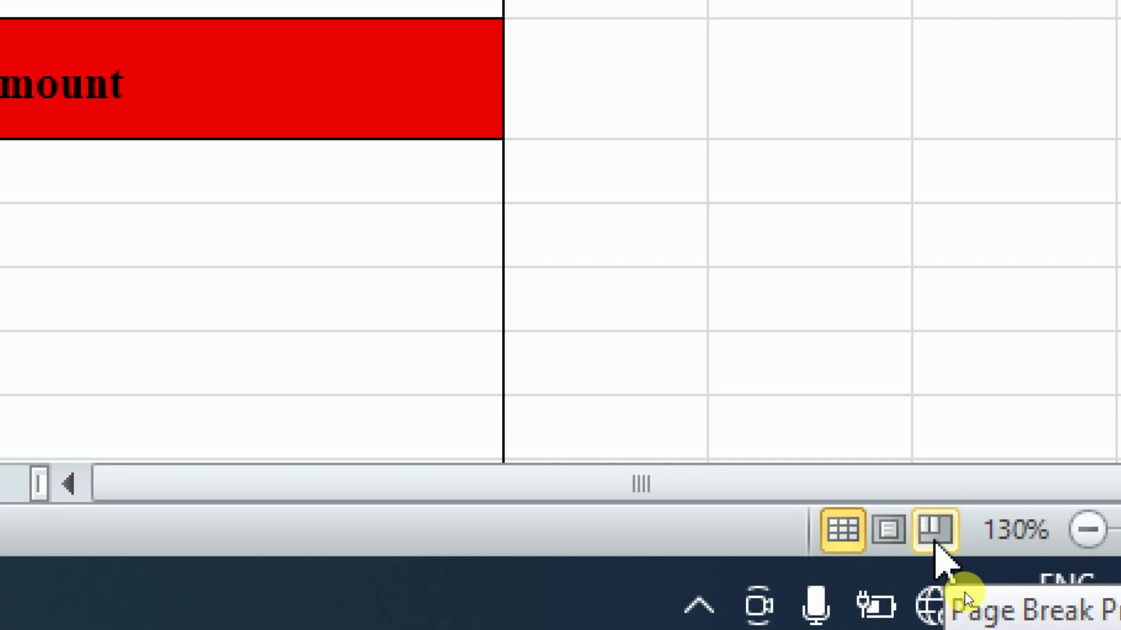
Switch to Page Break Preview and narrow the Amount column H until the invoice fits on one page
{"action": "left_click", "coordinate": [934, 531]}
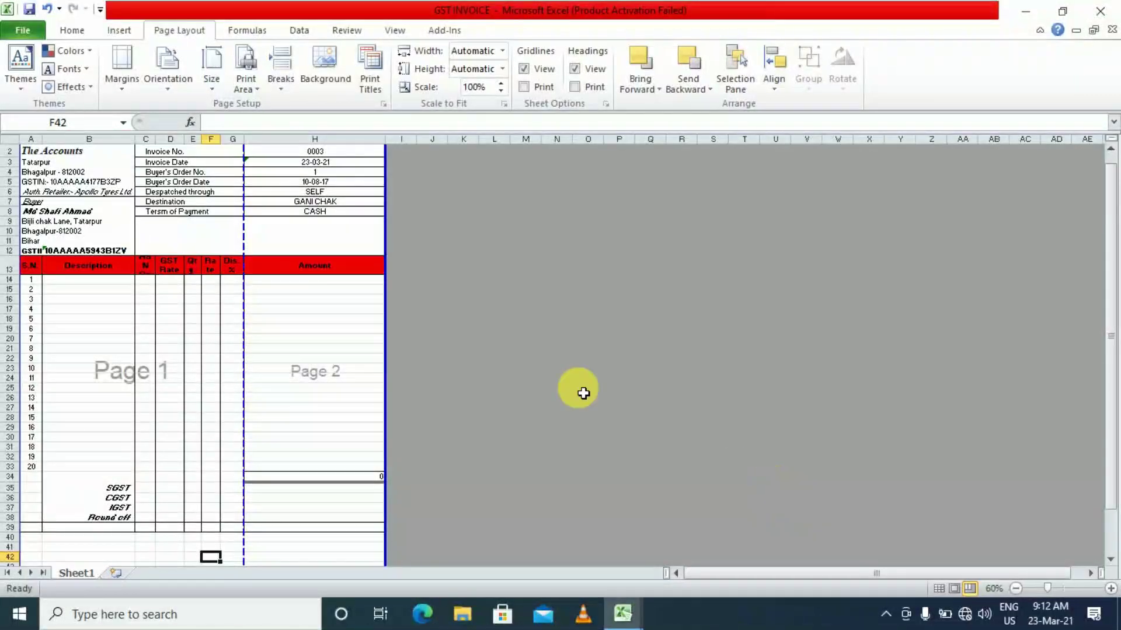
{"action": "scroll", "coordinate": [437, 385], "scroll_direction": "up", "scroll_amount": 2}
{"action": "scroll", "coordinate": [443, 391], "scroll_direction": "up", "scroll_amount": 4}
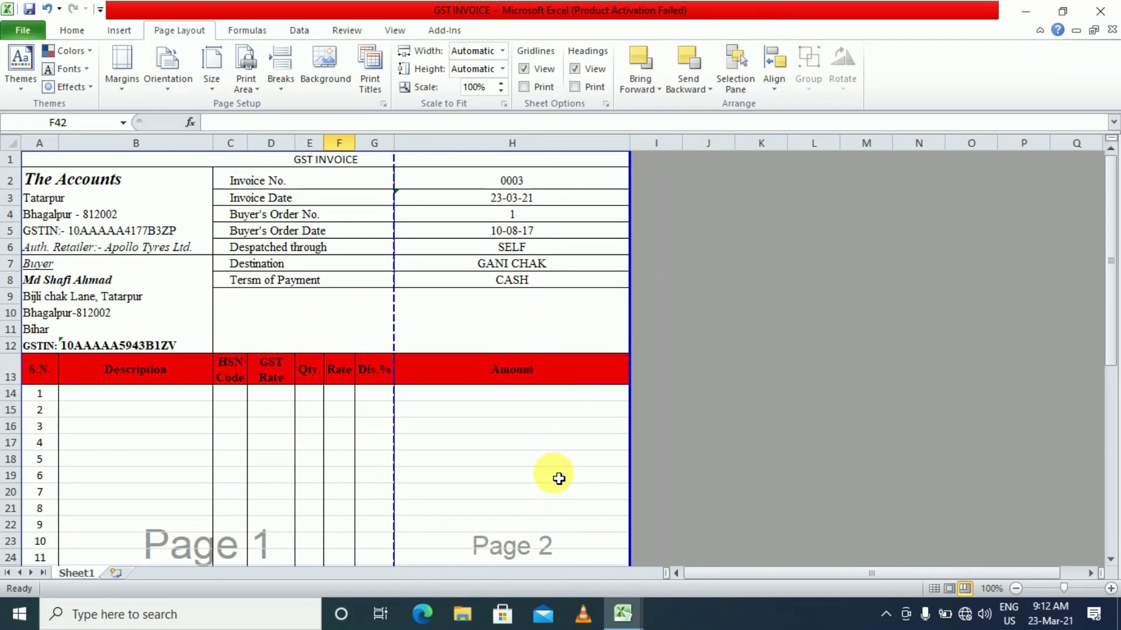
{"action": "left_click_drag", "start_coordinate": [636, 151], "coordinate": [545, 166]}
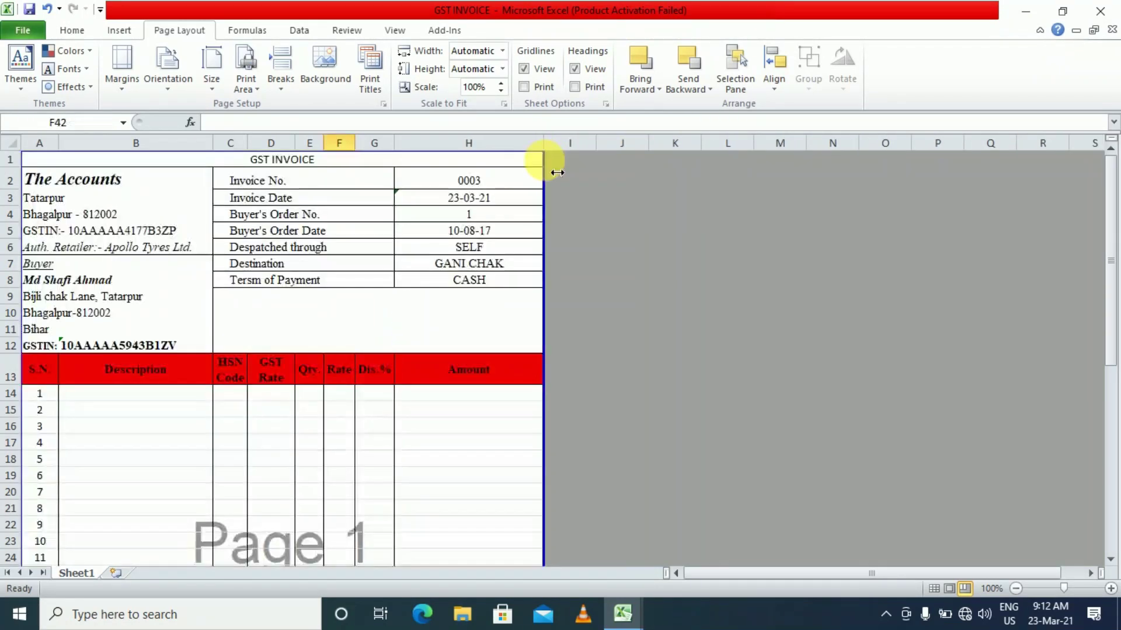
{"action": "left_click", "coordinate": [549, 152]}
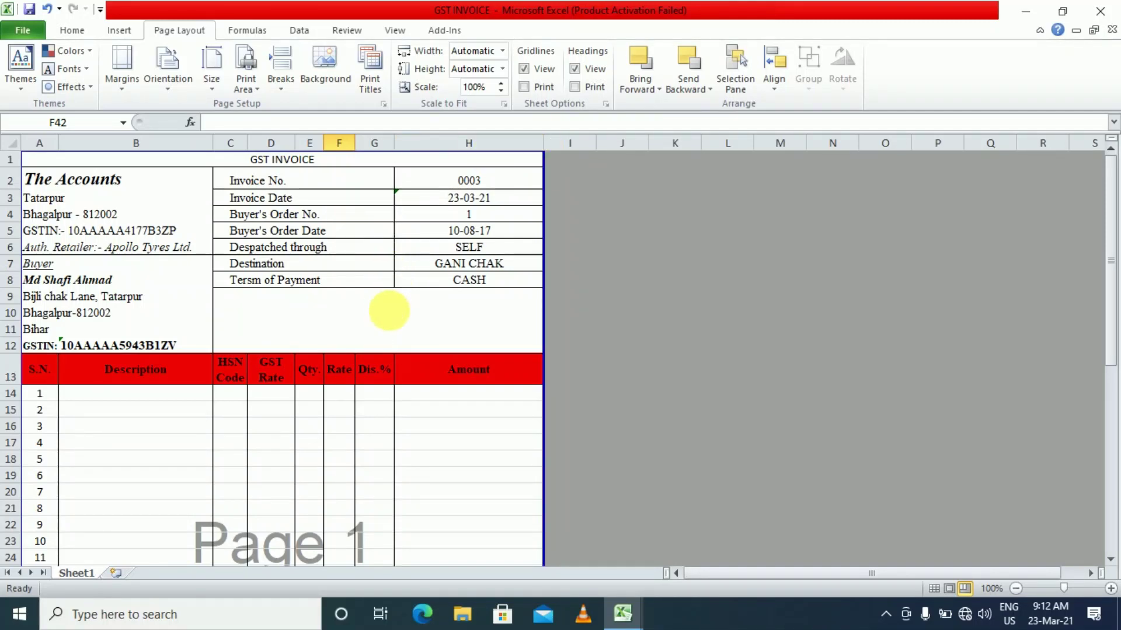
Widen columns C to G, HSN Code through Dis.%, to one equal width and slightly narrow the Amount column
{"action": "scroll", "coordinate": [387, 310], "scroll_direction": "up", "scroll_amount": 1}
{"action": "left_click_drag", "start_coordinate": [267, 144], "coordinate": [431, 202]}
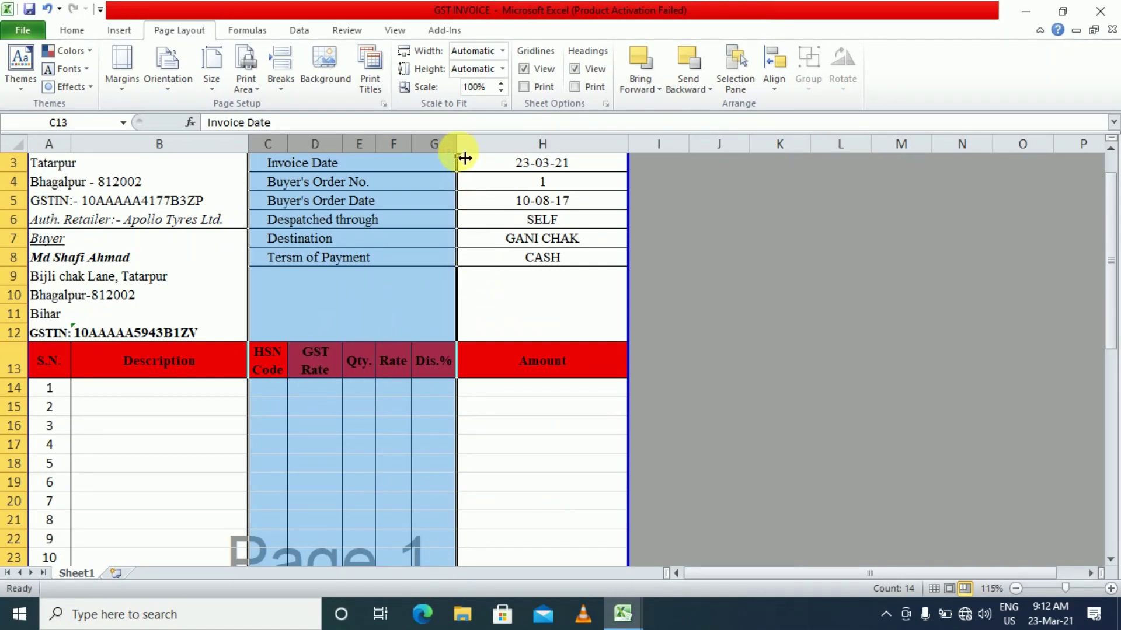
{"action": "left_click_drag", "start_coordinate": [465, 156], "coordinate": [468, 154]}
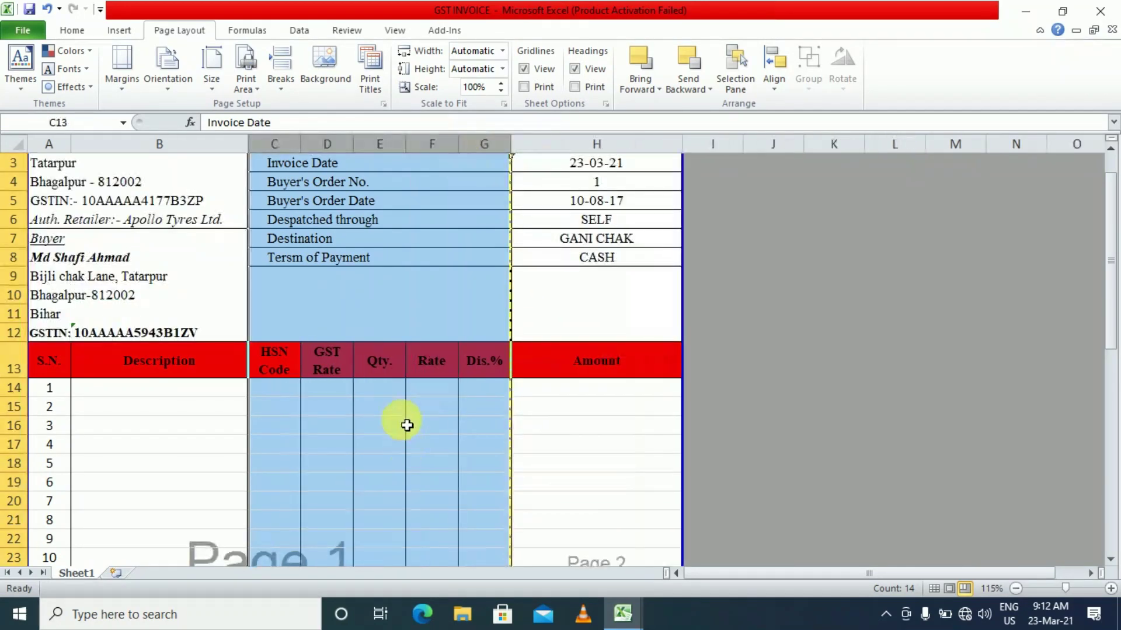
{"action": "left_click", "coordinate": [467, 429]}
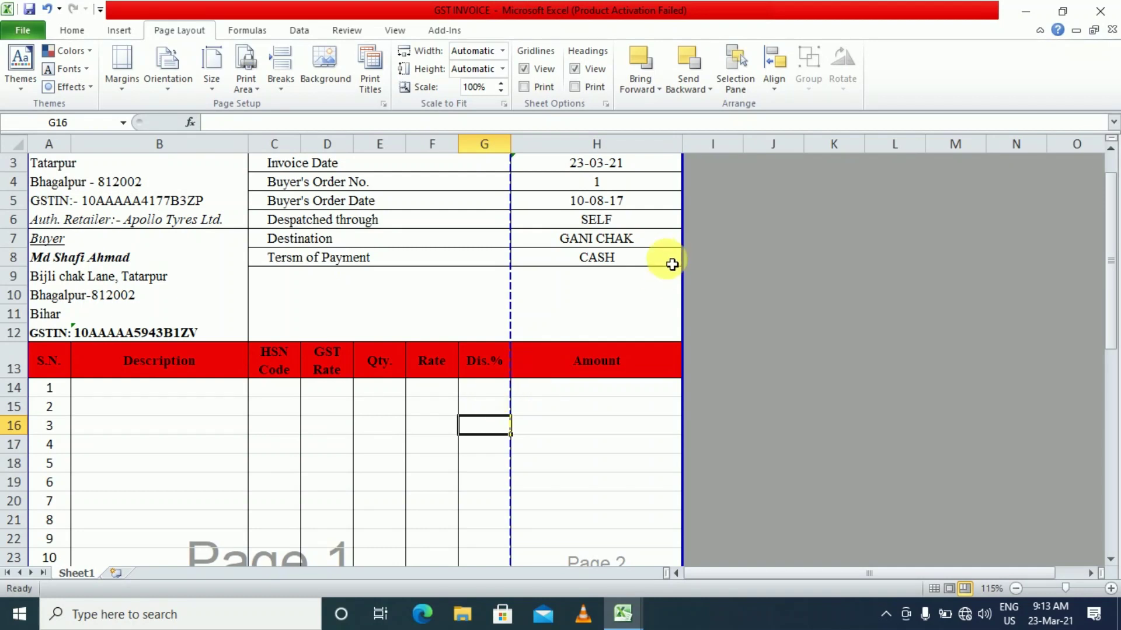
{"action": "left_click_drag", "start_coordinate": [682, 157], "coordinate": [658, 158]}
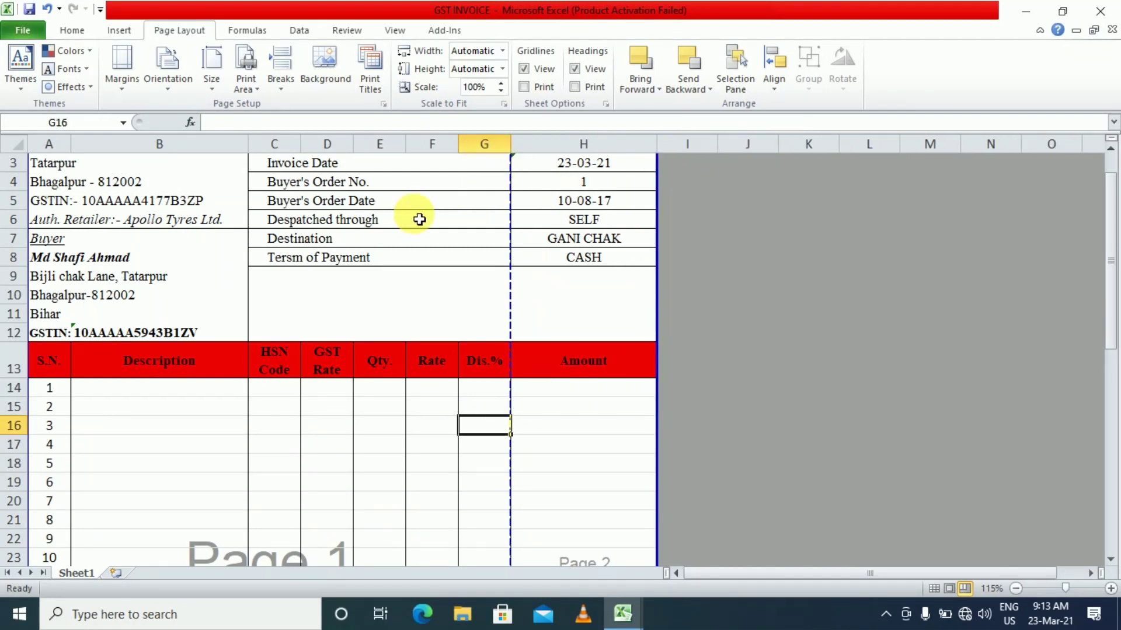
Widen the Description column B and narrow the Amount column H a little further
{"action": "left_click_drag", "start_coordinate": [248, 146], "coordinate": [311, 151]}
{"action": "left_click", "coordinate": [260, 367]}
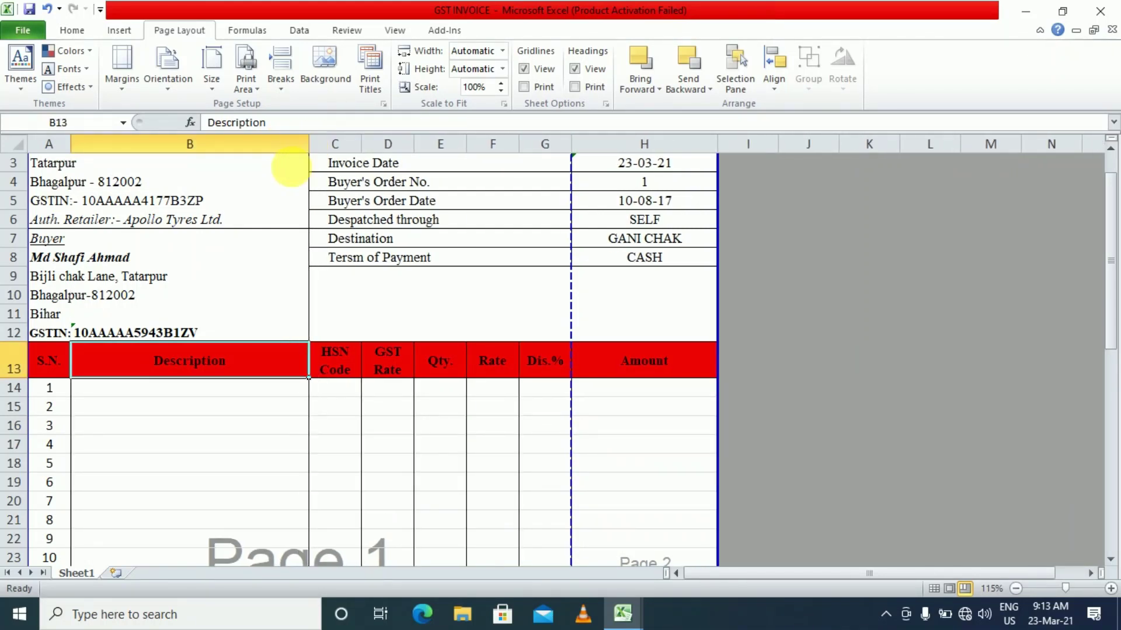
{"action": "left_click_drag", "start_coordinate": [722, 150], "coordinate": [699, 151]}
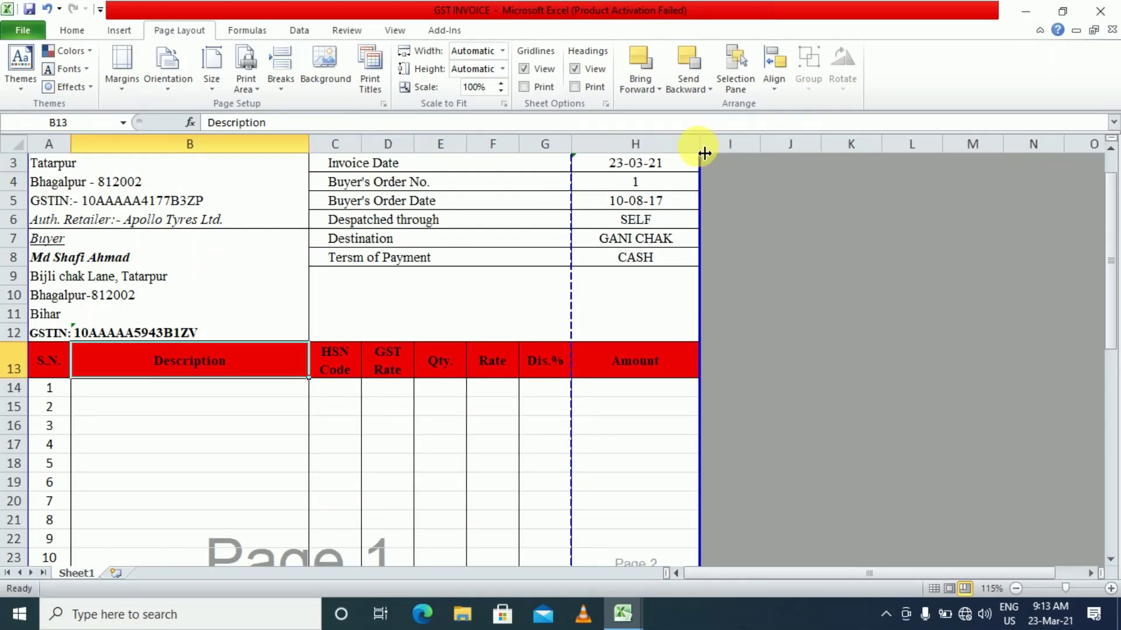
{"action": "scroll", "coordinate": [481, 321], "scroll_direction": "up", "scroll_amount": 1}
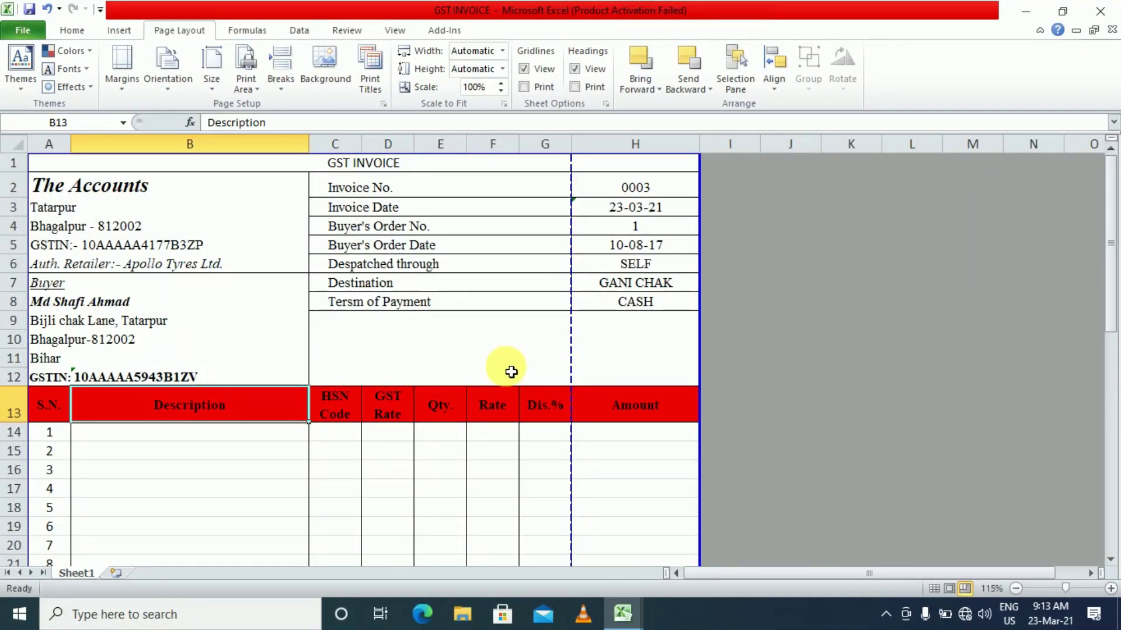
Move the page break beside the Dis.% column out to the right edge of the Amount column so the invoice fits one page
{"action": "scroll", "coordinate": [633, 474], "scroll_direction": "down", "scroll_amount": 3}
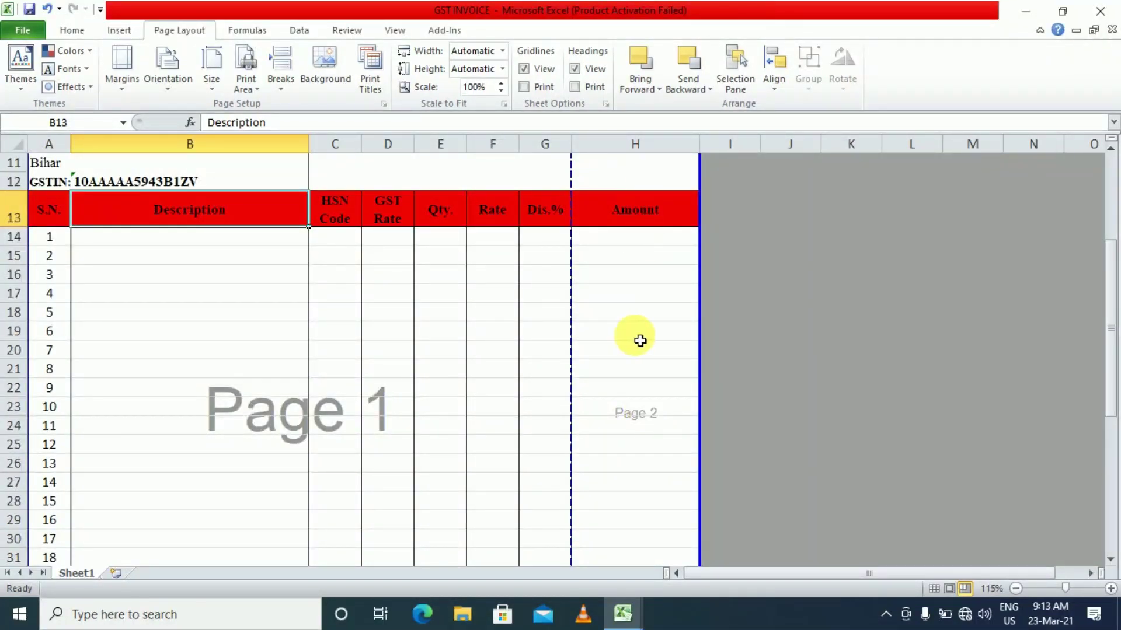
{"action": "scroll", "coordinate": [640, 341], "scroll_direction": "up", "scroll_amount": 3}
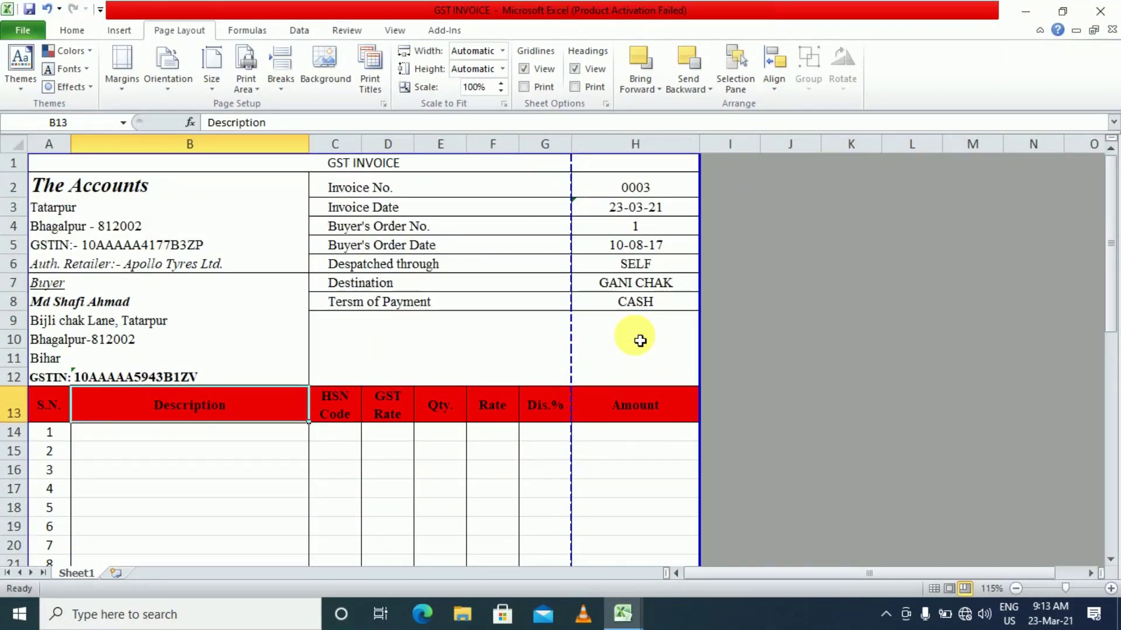
{"action": "scroll", "coordinate": [639, 341], "scroll_direction": "down", "scroll_amount": 3}
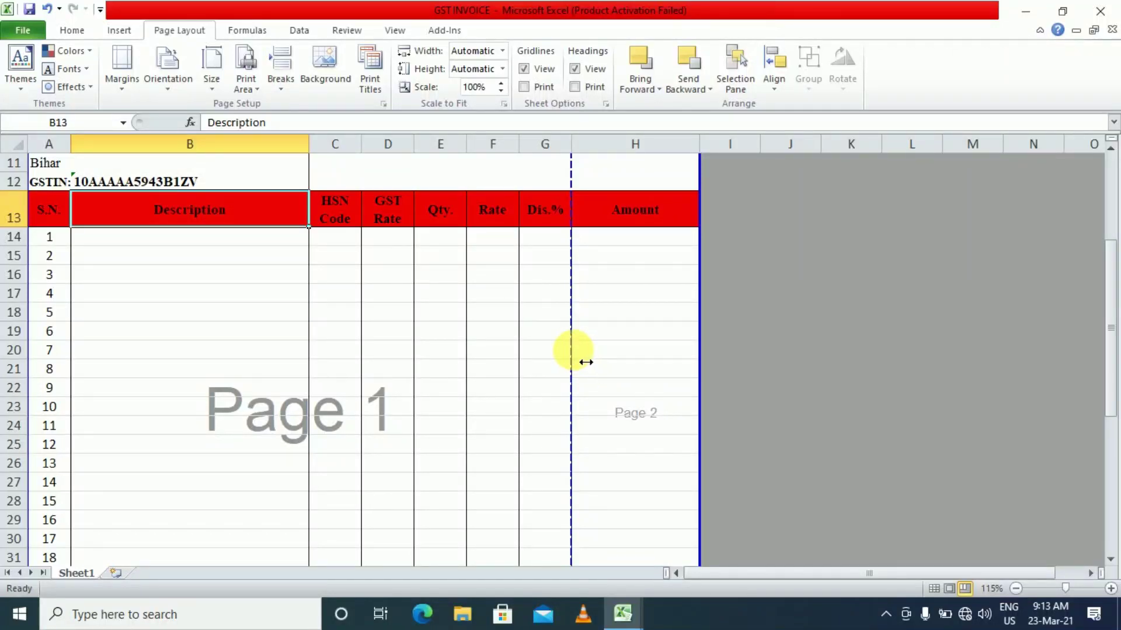
{"action": "left_click_drag", "start_coordinate": [586, 362], "coordinate": [708, 375]}
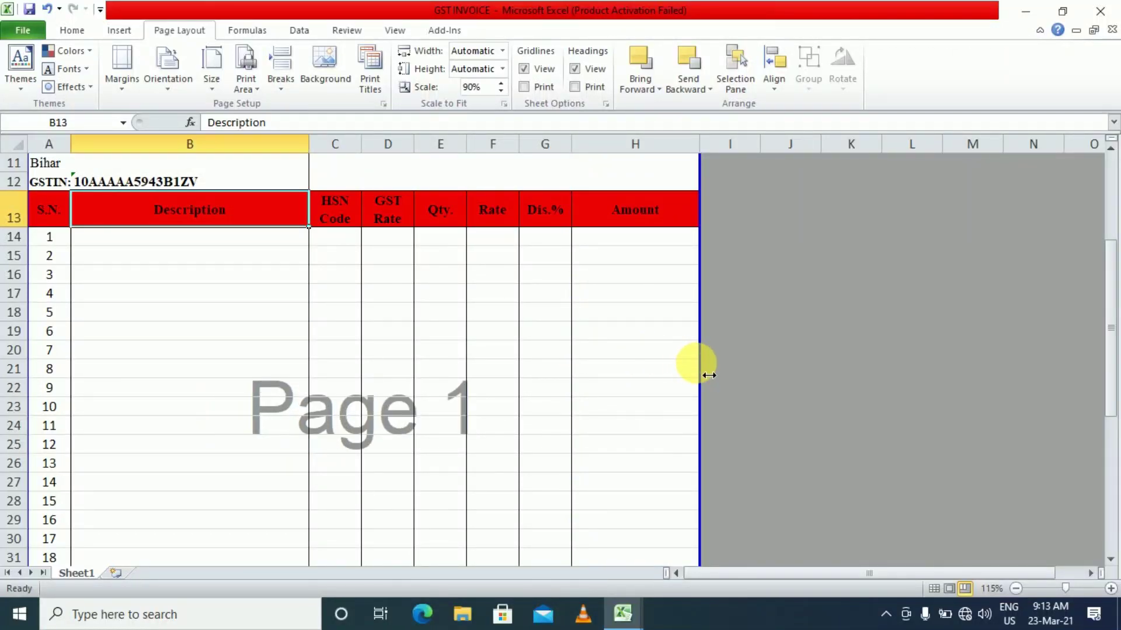
{"action": "scroll", "coordinate": [709, 375], "scroll_direction": "up", "scroll_amount": 3}
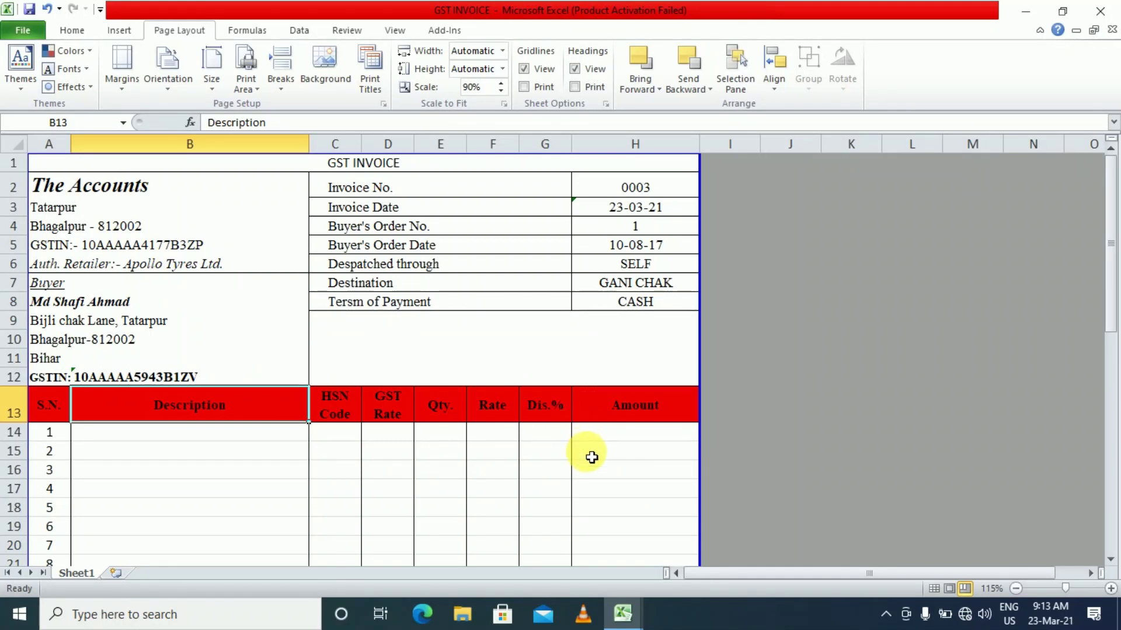
Review the one-page invoice layout, from the seller, buyer and invoice details through the item headings to the tax rows
{"action": "left_click", "coordinate": [607, 470]}
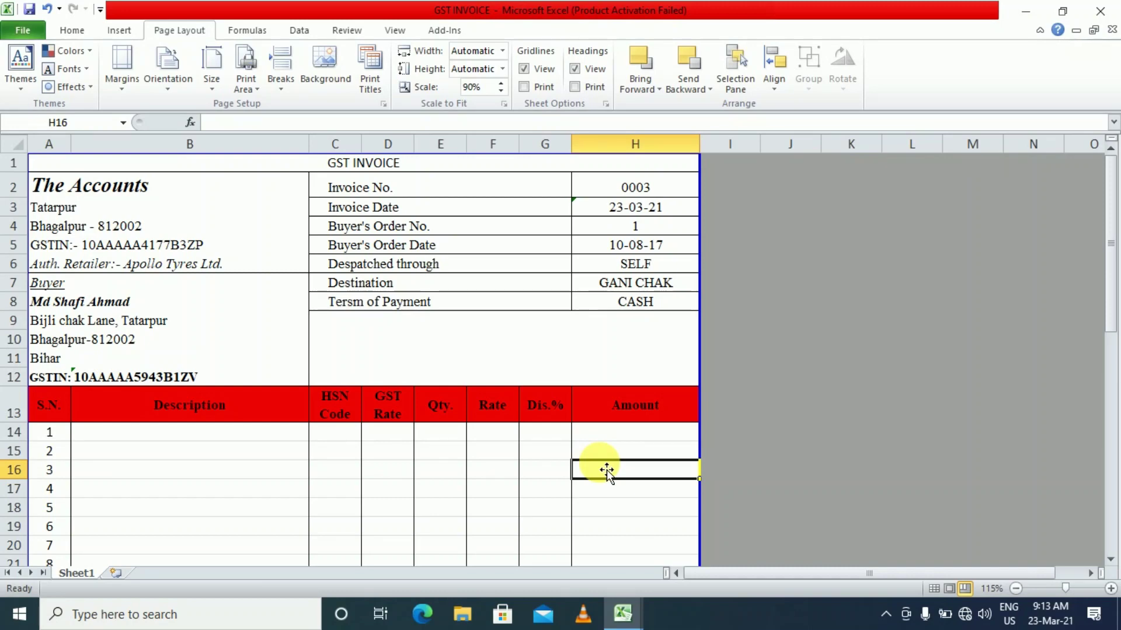
{"action": "scroll", "coordinate": [607, 470], "scroll_direction": "down", "scroll_amount": 7}
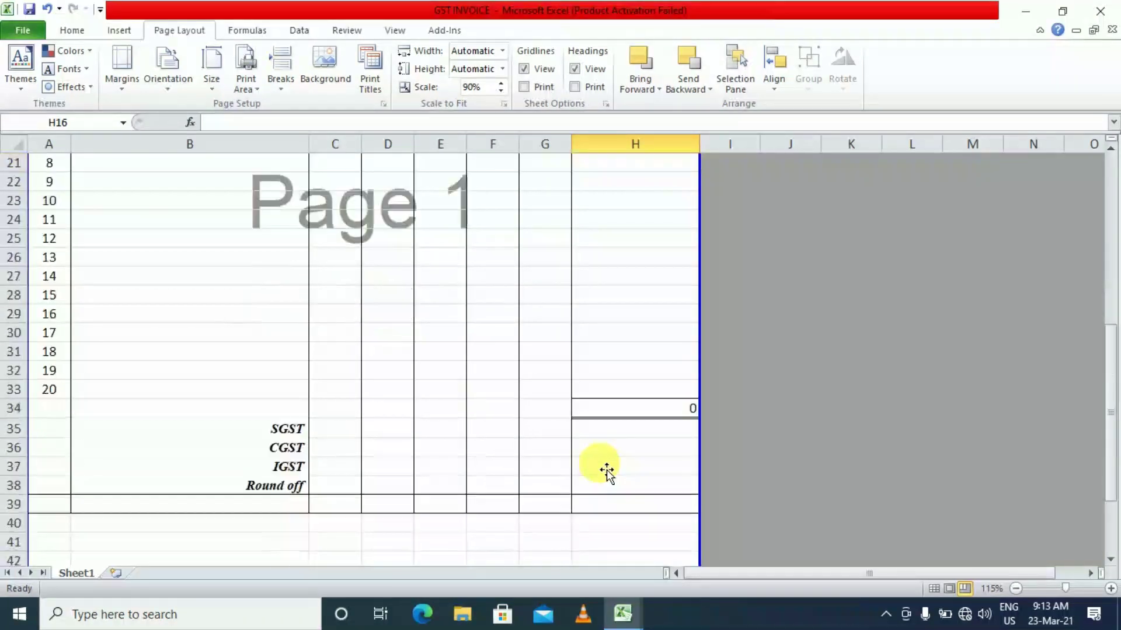
{"action": "scroll", "coordinate": [607, 470], "scroll_direction": "up", "scroll_amount": 5}
{"action": "left_click", "coordinate": [342, 305]}
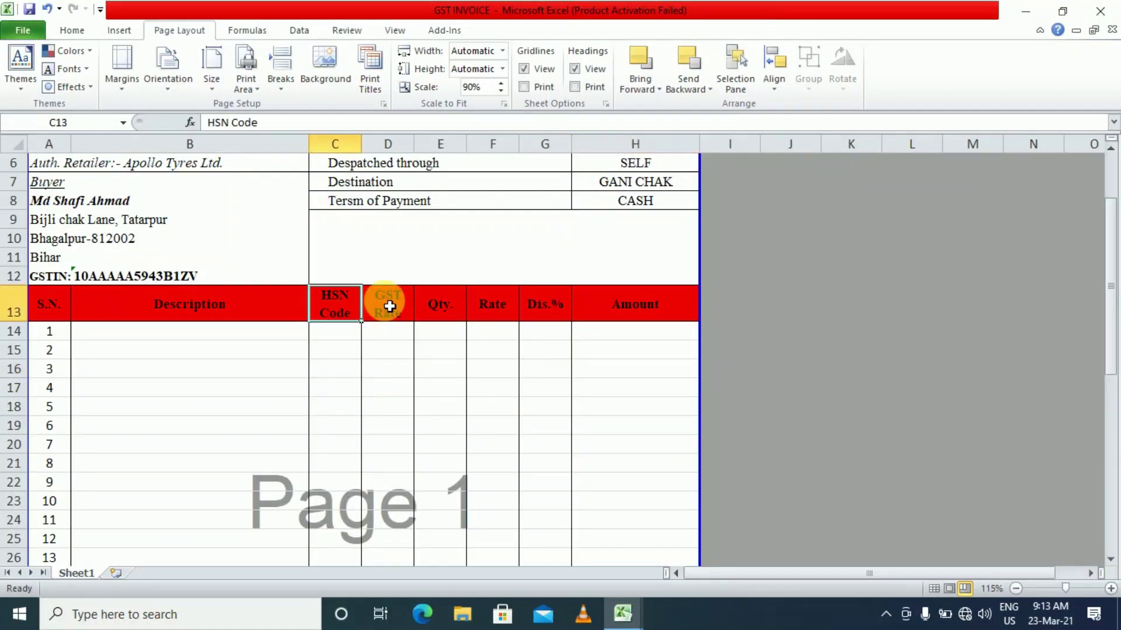
{"action": "left_click", "coordinate": [388, 304]}
{"action": "left_click", "coordinate": [450, 315]}
{"action": "left_click", "coordinate": [496, 309]}
{"action": "left_click", "coordinate": [521, 310]}
{"action": "scroll", "coordinate": [521, 310], "scroll_direction": "up", "scroll_amount": 2}
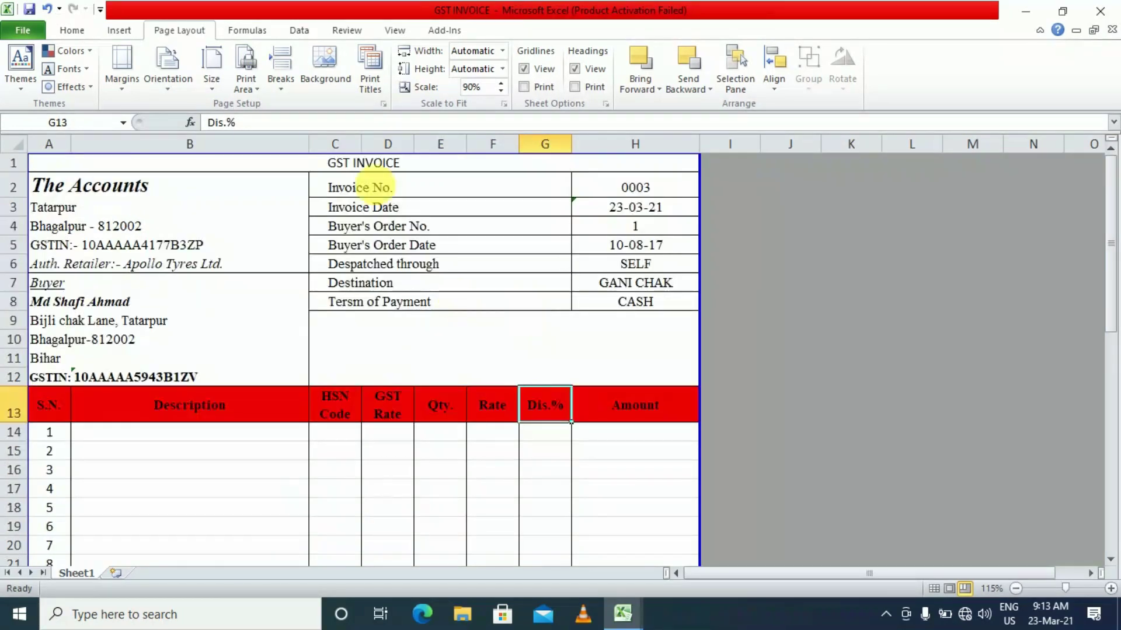
{"action": "left_click", "coordinate": [226, 260]}
{"action": "left_click", "coordinate": [376, 246]}
{"action": "left_click", "coordinate": [378, 283]}
{"action": "left_click", "coordinate": [212, 375]}
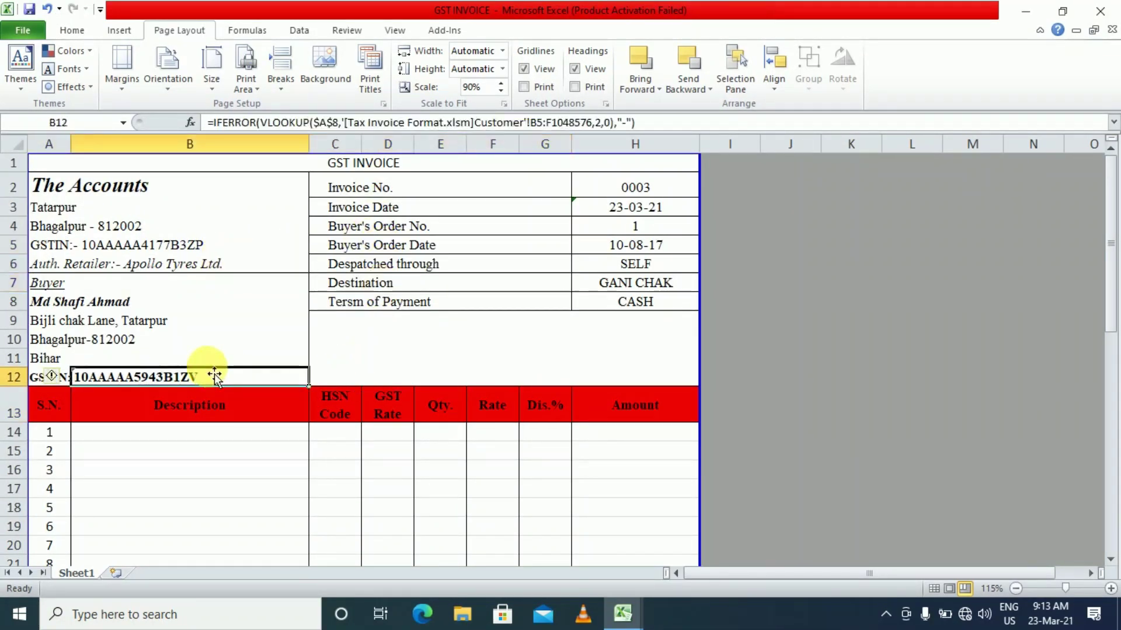
{"action": "left_click", "coordinate": [72, 31]}
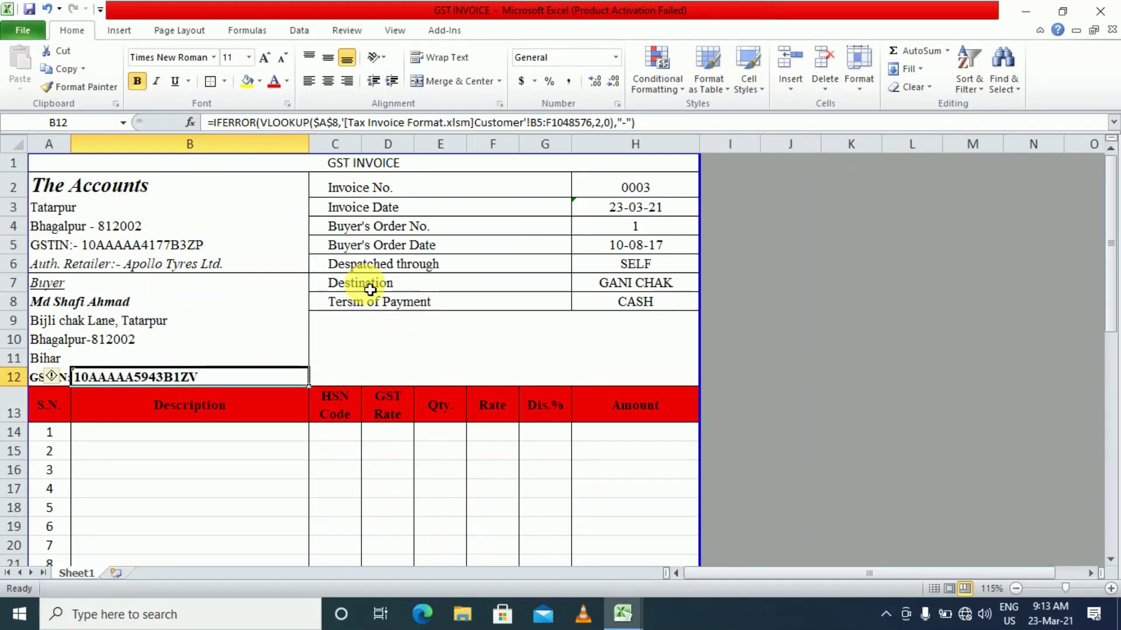
{"action": "scroll", "coordinate": [367, 391], "scroll_direction": "down", "scroll_amount": 10}
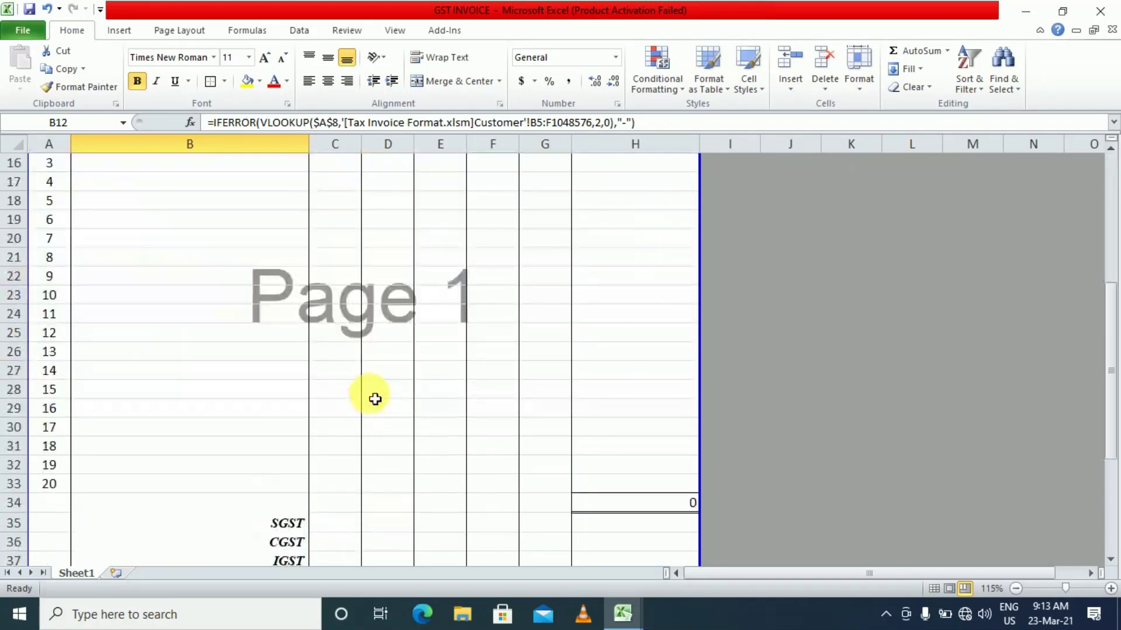
{"action": "scroll", "coordinate": [374, 411], "scroll_direction": "up", "scroll_amount": 10}
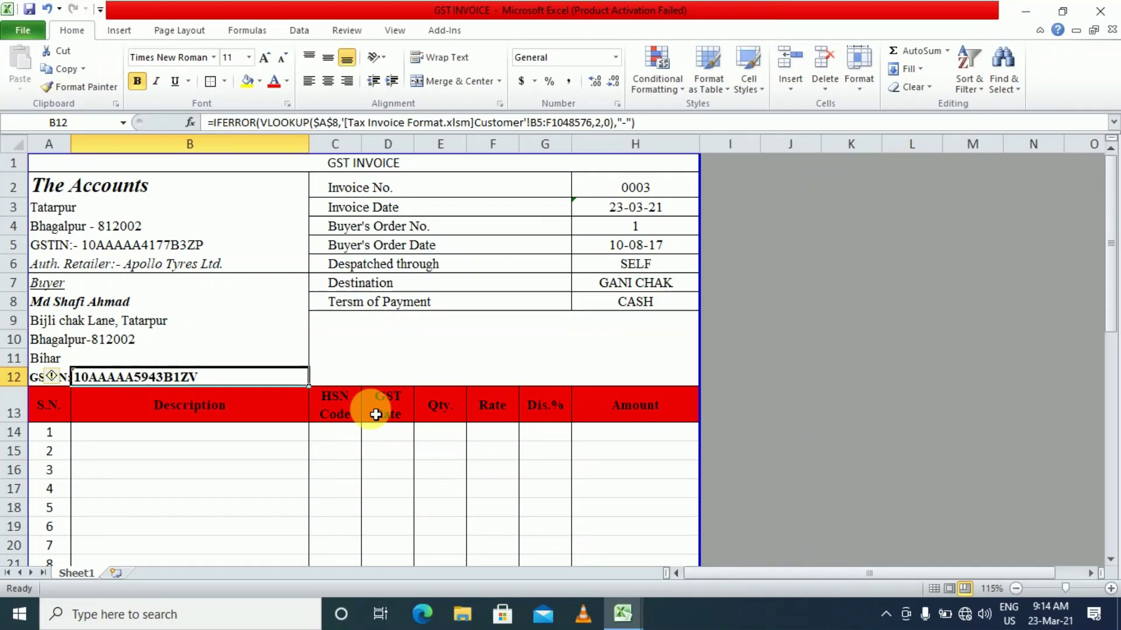
Enter 1 as the Invoice No. in cell H2
{"action": "scroll", "coordinate": [376, 415], "scroll_direction": "up", "scroll_amount": 3, "text": "ctrl"}
{"action": "scroll", "coordinate": [370, 413], "scroll_direction": "up", "scroll_amount": 1}
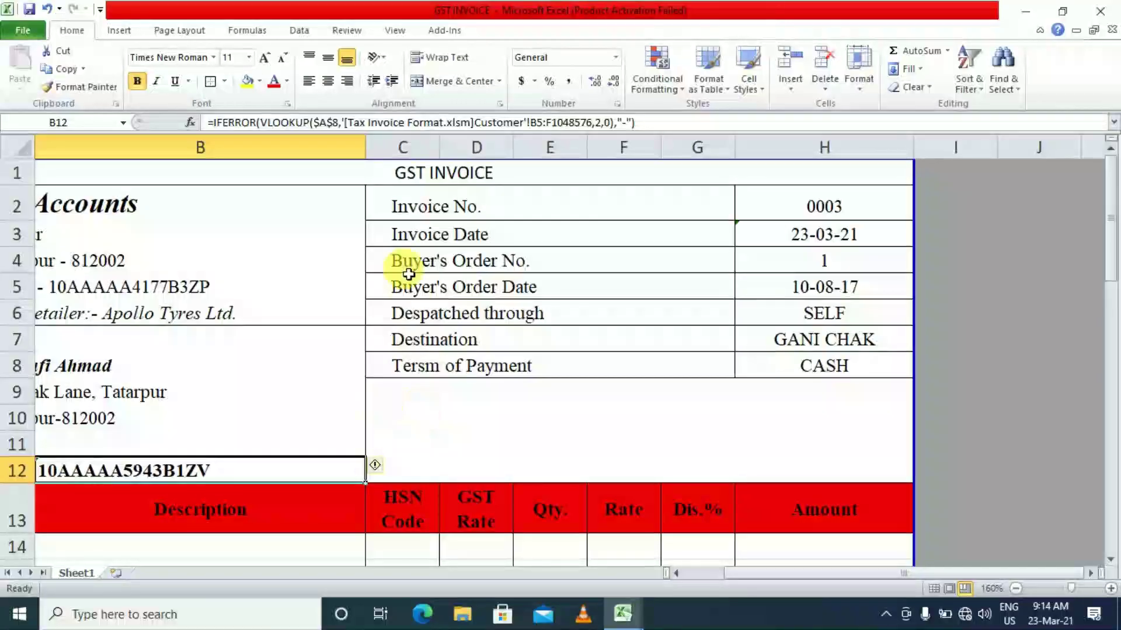
{"action": "left_click", "coordinate": [461, 173]}
{"action": "left_click", "coordinate": [498, 210]}
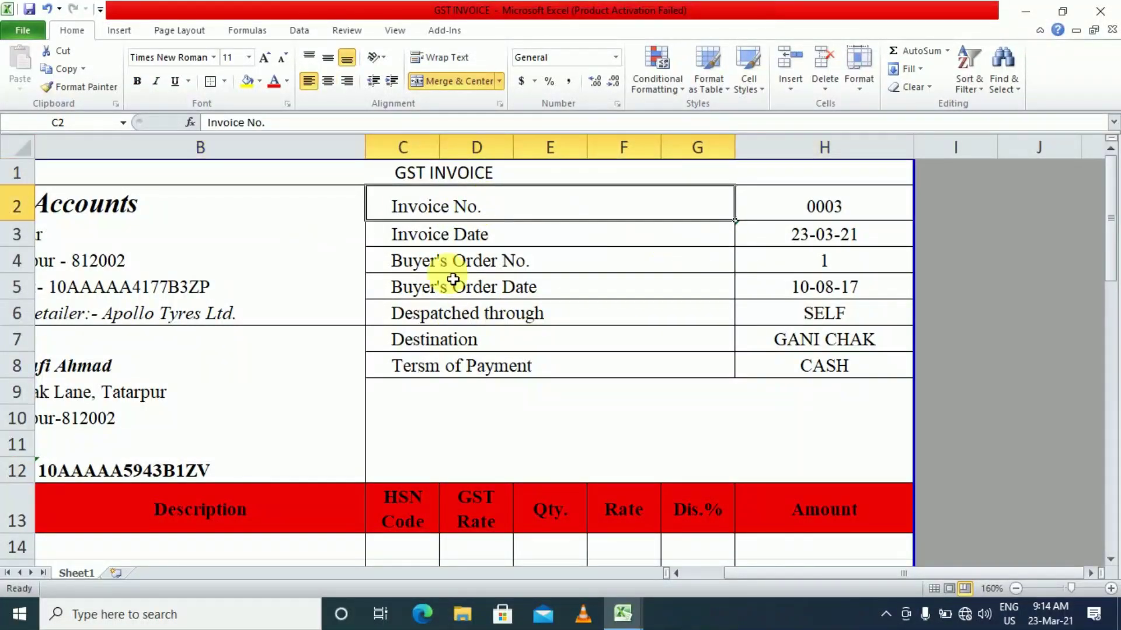
{"action": "left_click", "coordinate": [838, 218]}
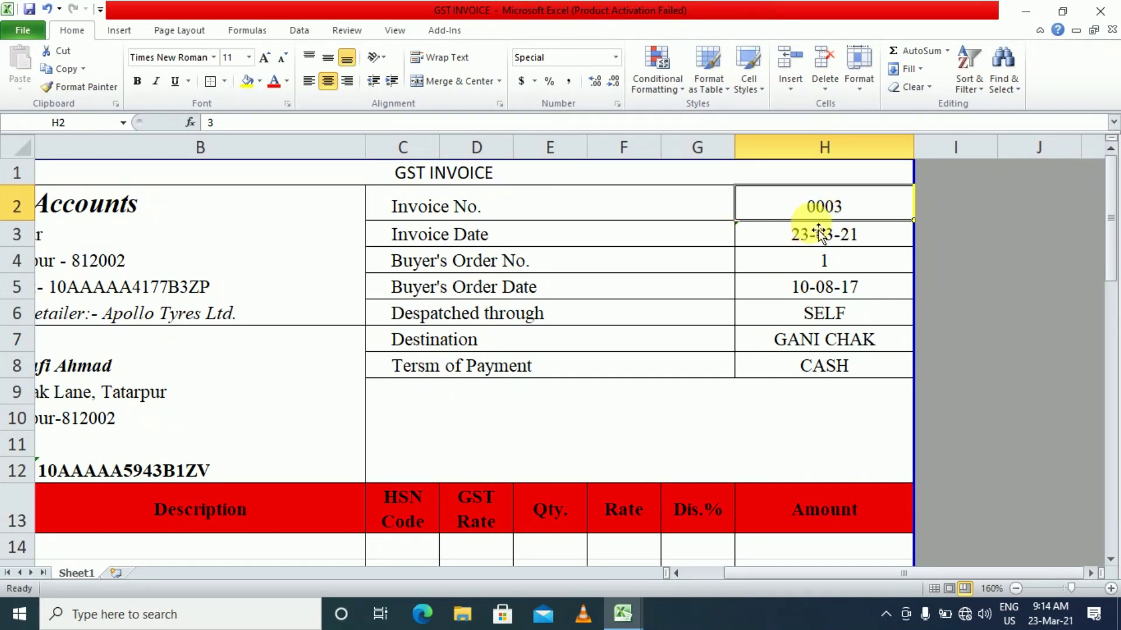
{"action": "type", "text": "1"}
{"action": "key", "text": "Return"}
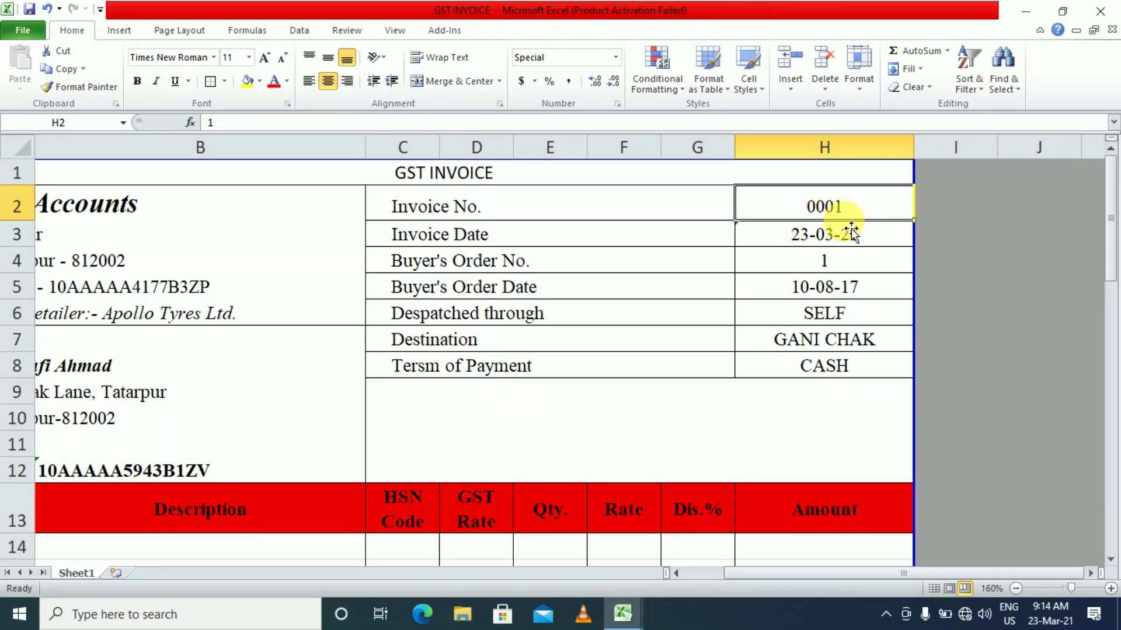
Change the Invoice No. in cell H2 to 10 to test its leading zeros
{"action": "type", "text": "10"}
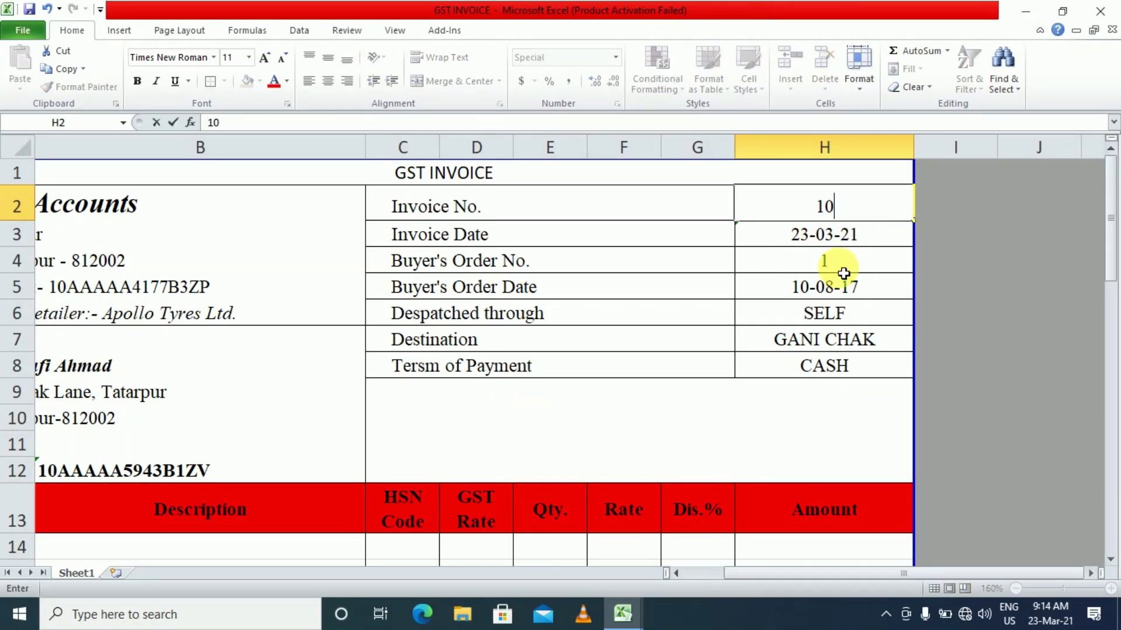
{"action": "key", "text": "Return"}
{"action": "left_click", "coordinate": [861, 217]}
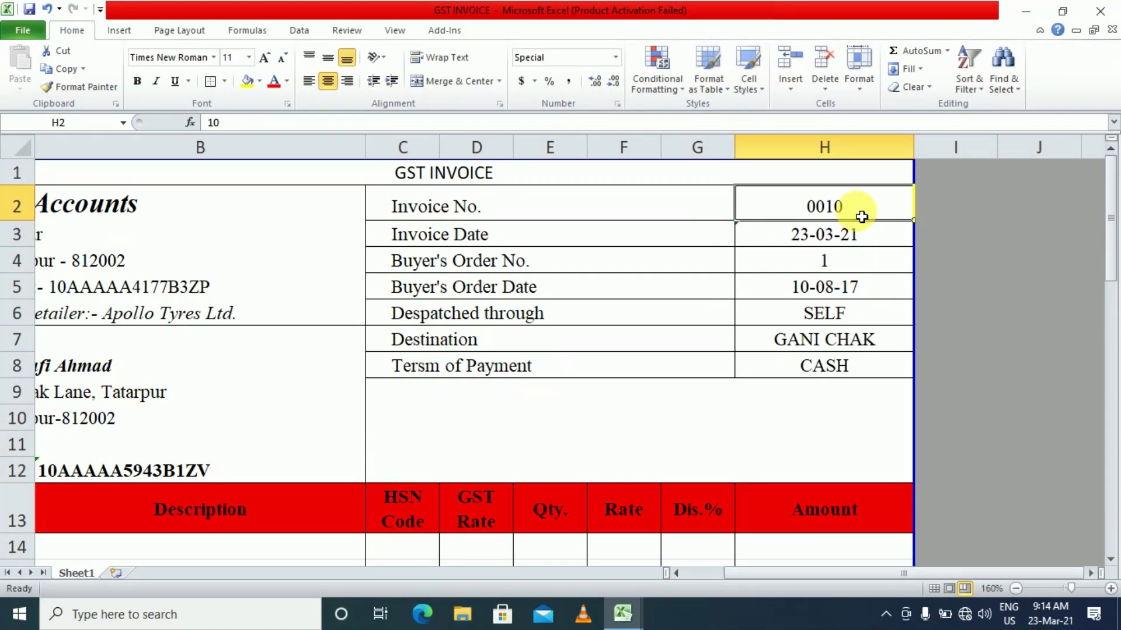
Apply the custom number format 0000 to the Invoice No. cell H2
{"action": "right_click", "coordinate": [803, 214]}
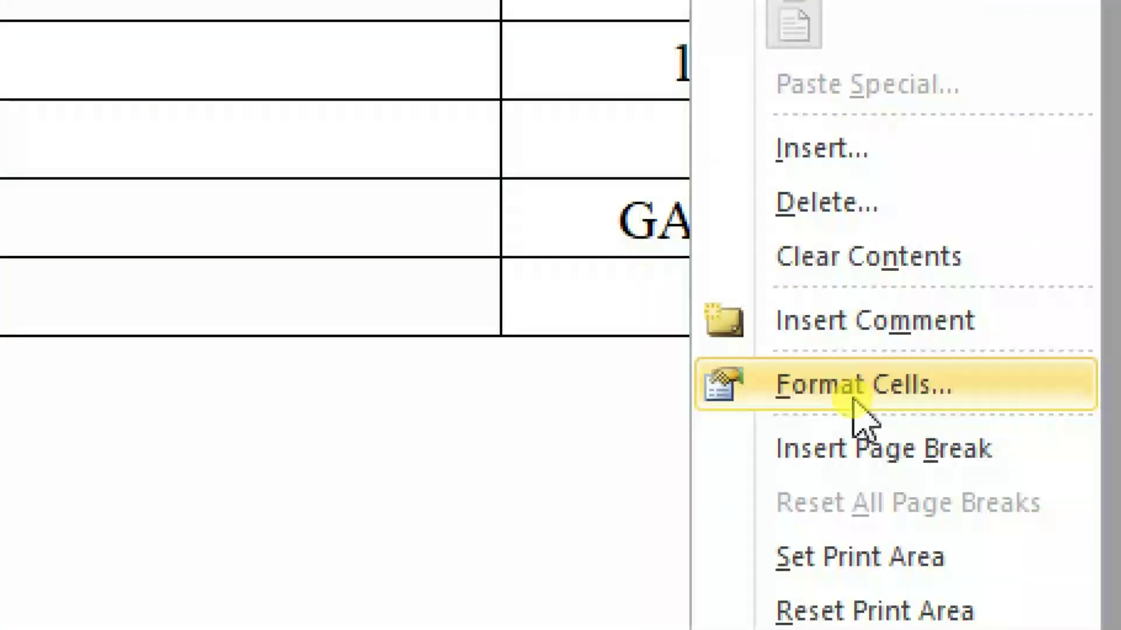
{"action": "left_click", "coordinate": [852, 399]}
{"action": "left_click_drag", "start_coordinate": [793, 216], "coordinate": [549, 135]}
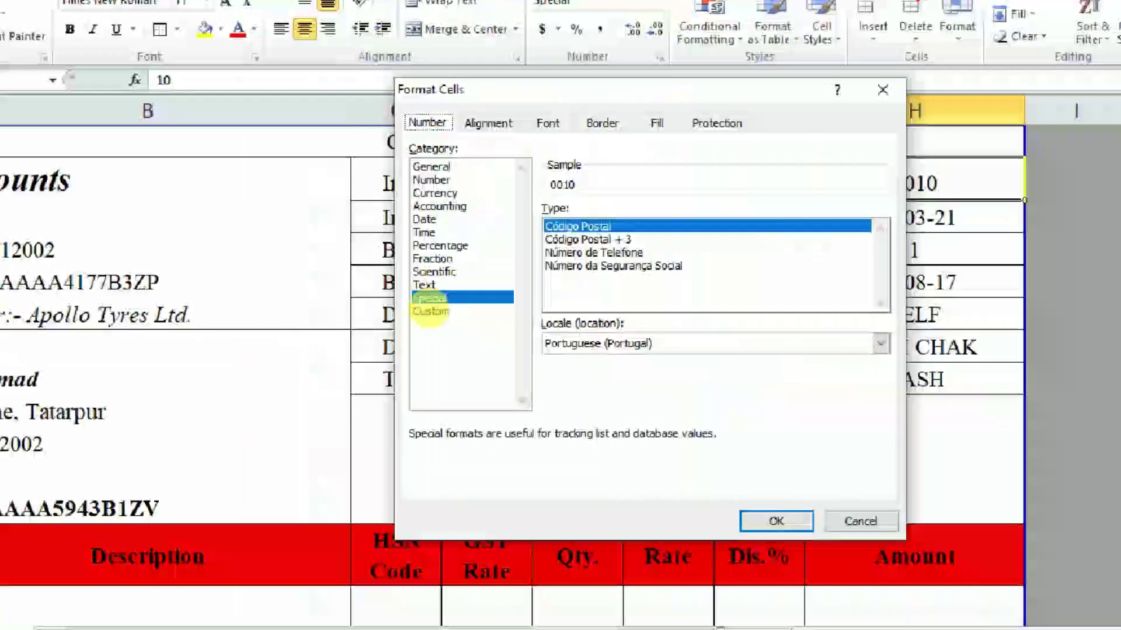
{"action": "left_click", "coordinate": [430, 312]}
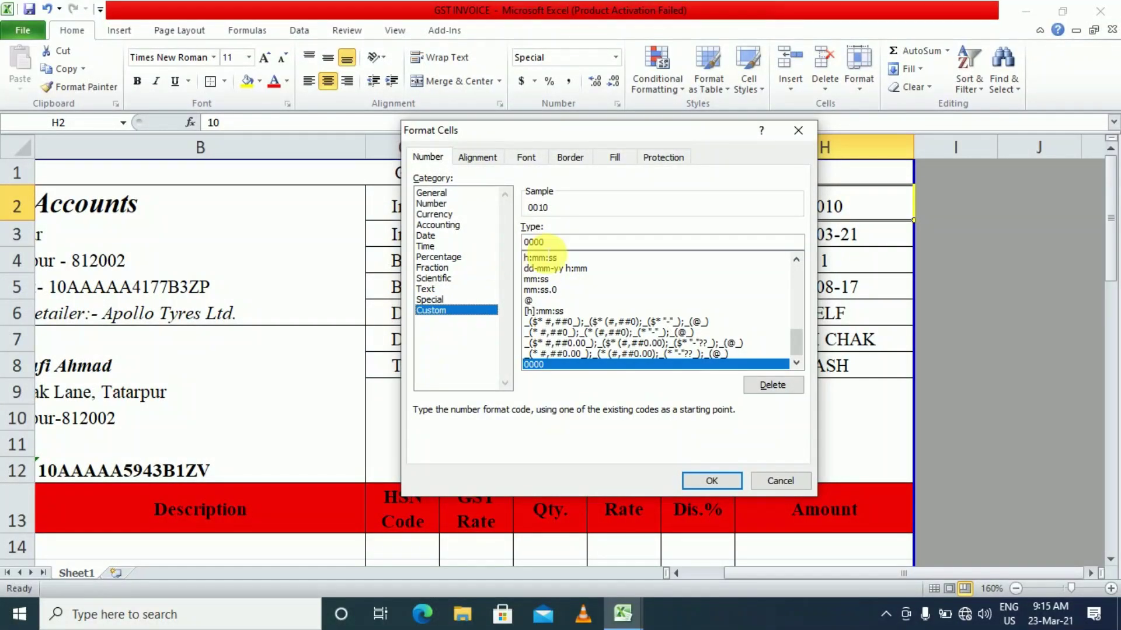
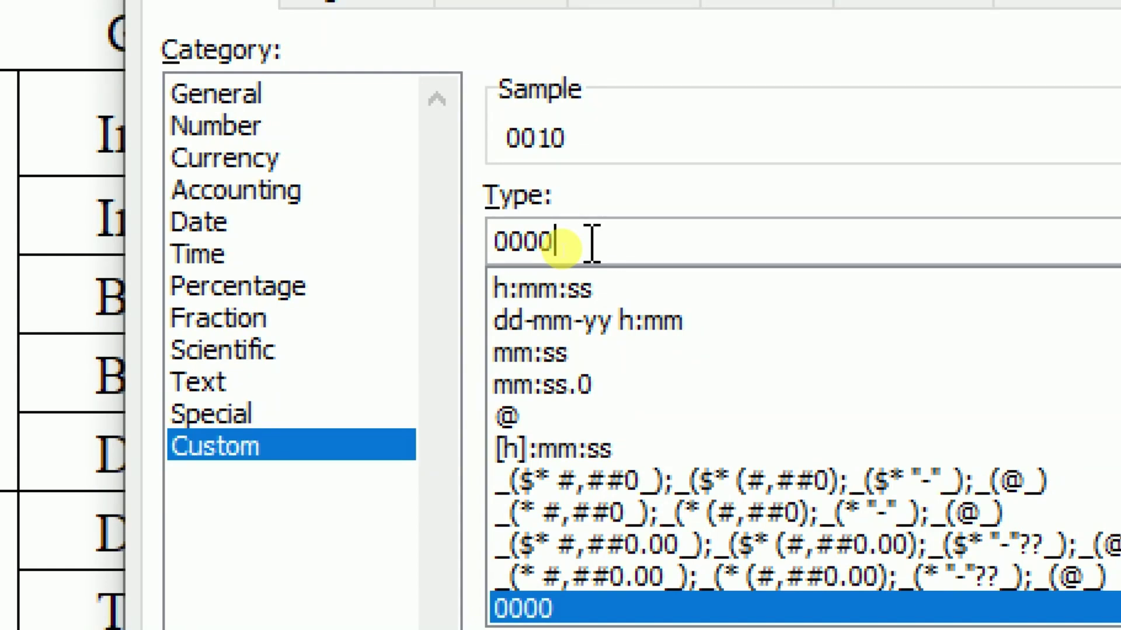
{"action": "key", "text": "Return"}
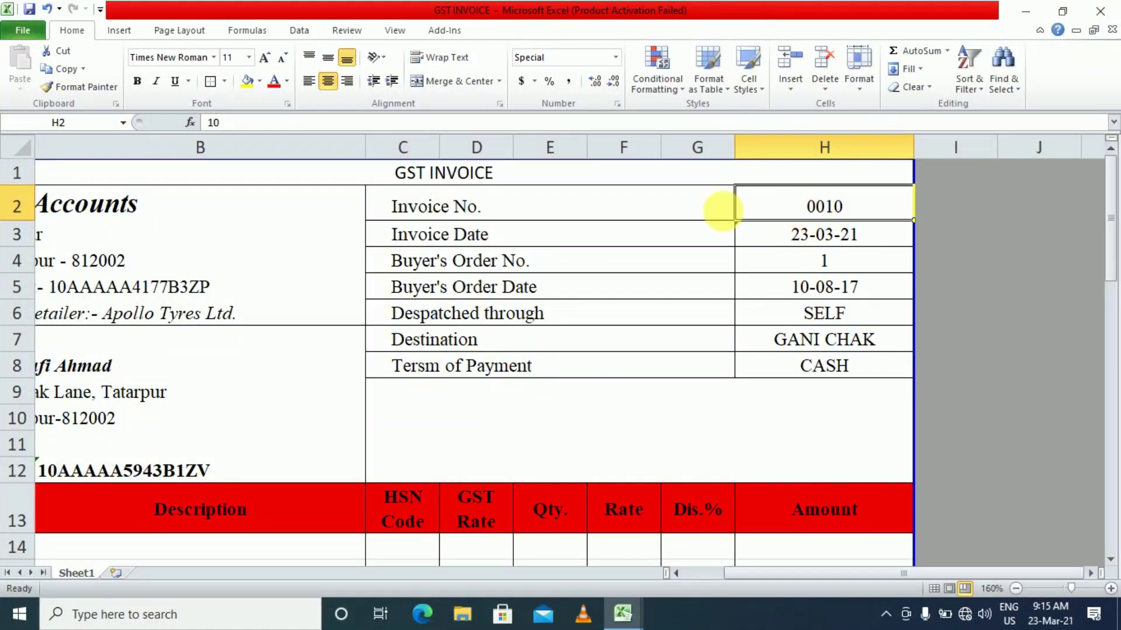
Set the Invoice No. in cell H2 back to 1
{"action": "key", "text": "F2"}
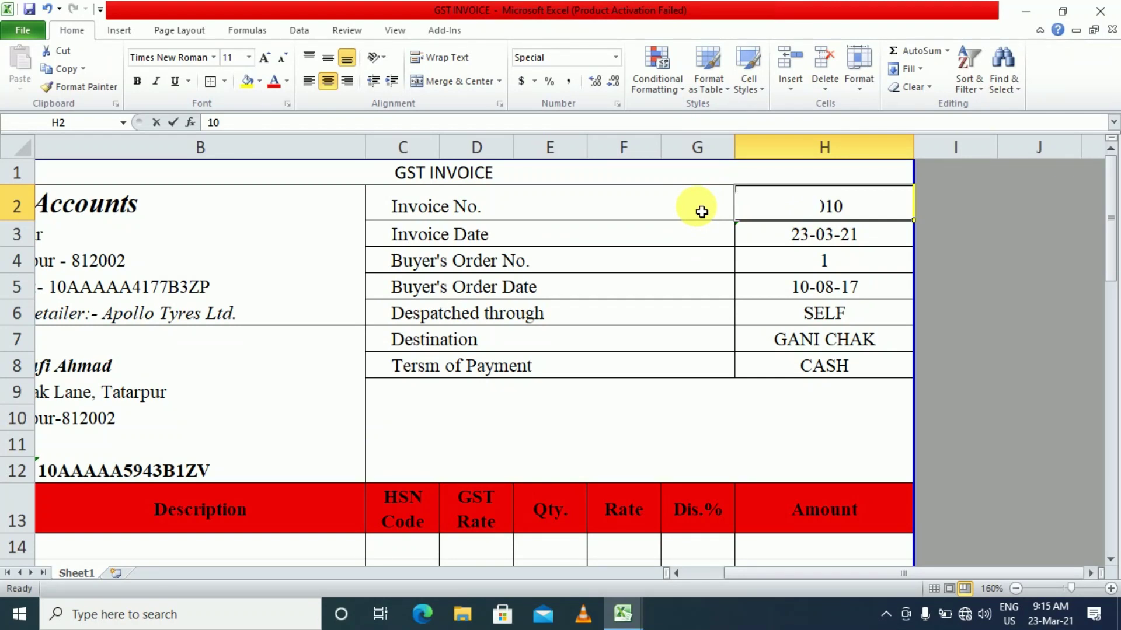
{"action": "key", "text": "BackSpace"}
{"action": "key", "text": "Return"}
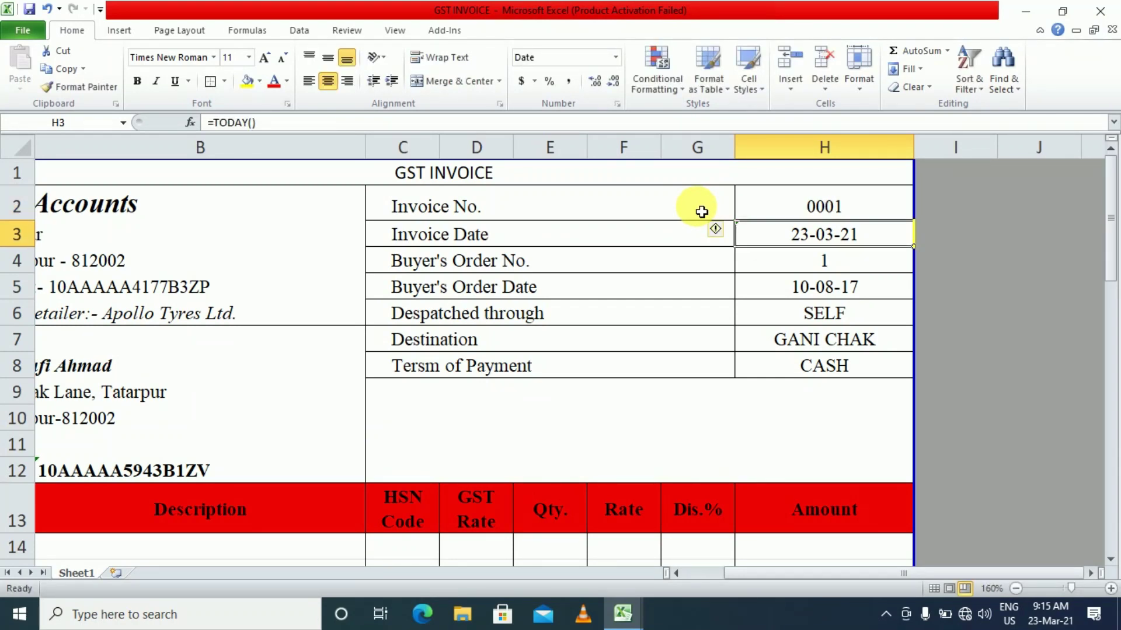
{"action": "left_click", "coordinate": [781, 210]}
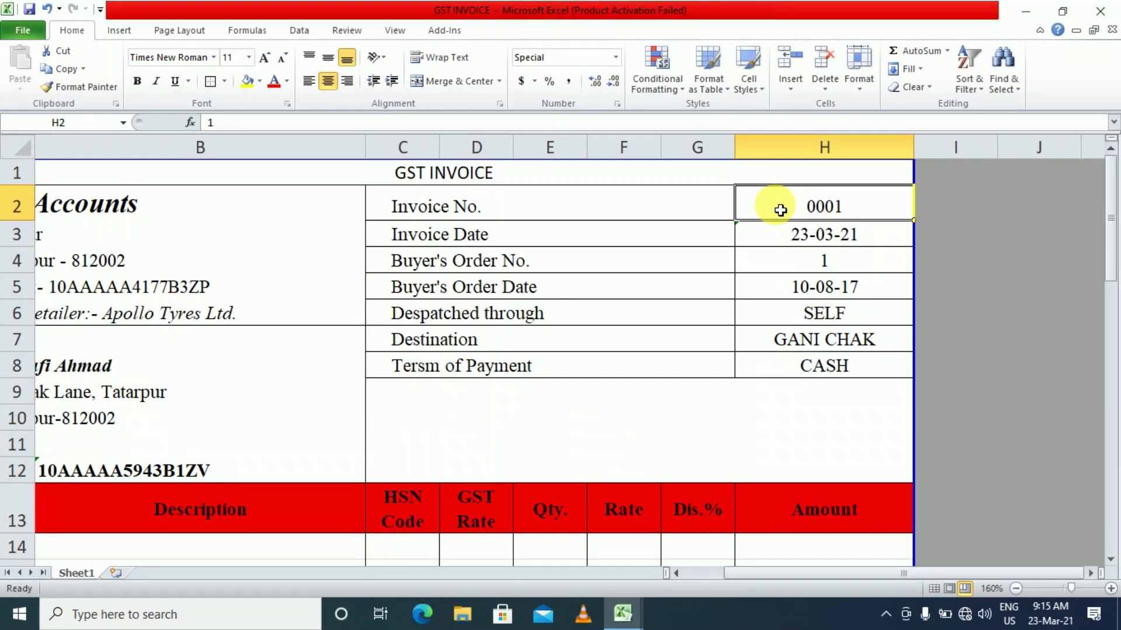
Enter the formula =TODAY() as the Invoice Date in cell H3
{"action": "left_click", "coordinate": [507, 243]}
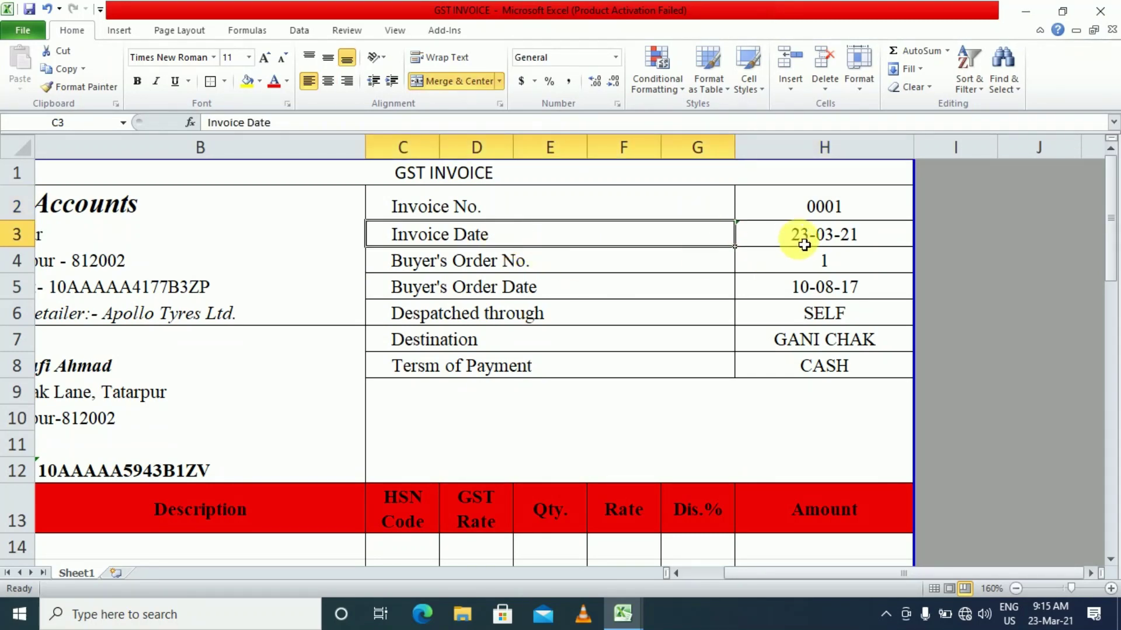
{"action": "left_click", "coordinate": [804, 242]}
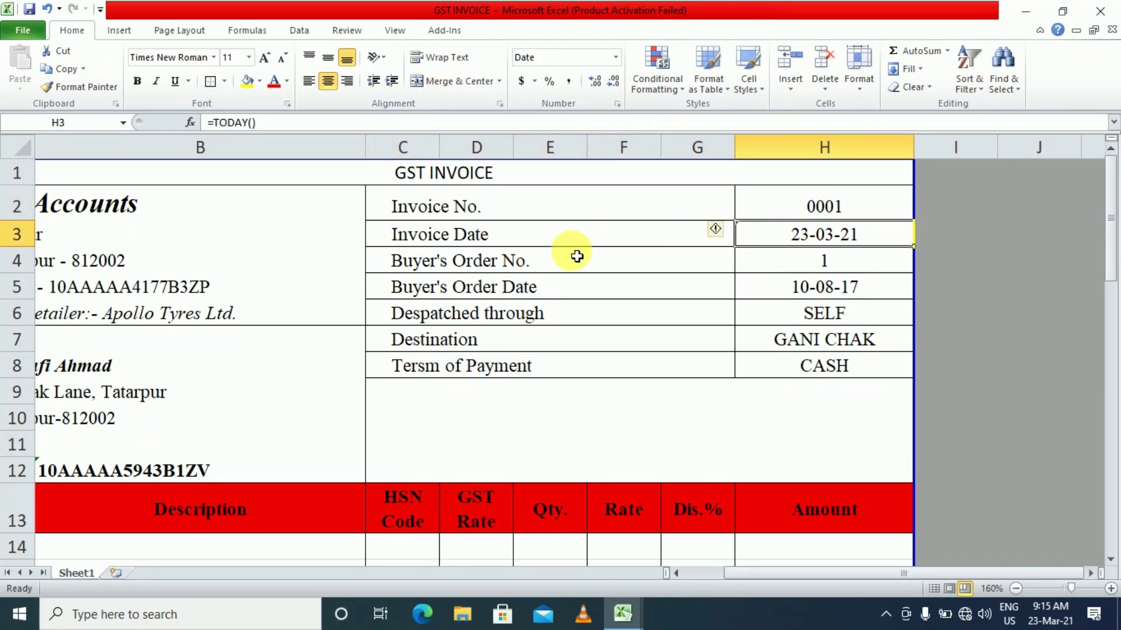
{"action": "left_click", "coordinate": [513, 243]}
{"action": "left_click", "coordinate": [796, 242]}
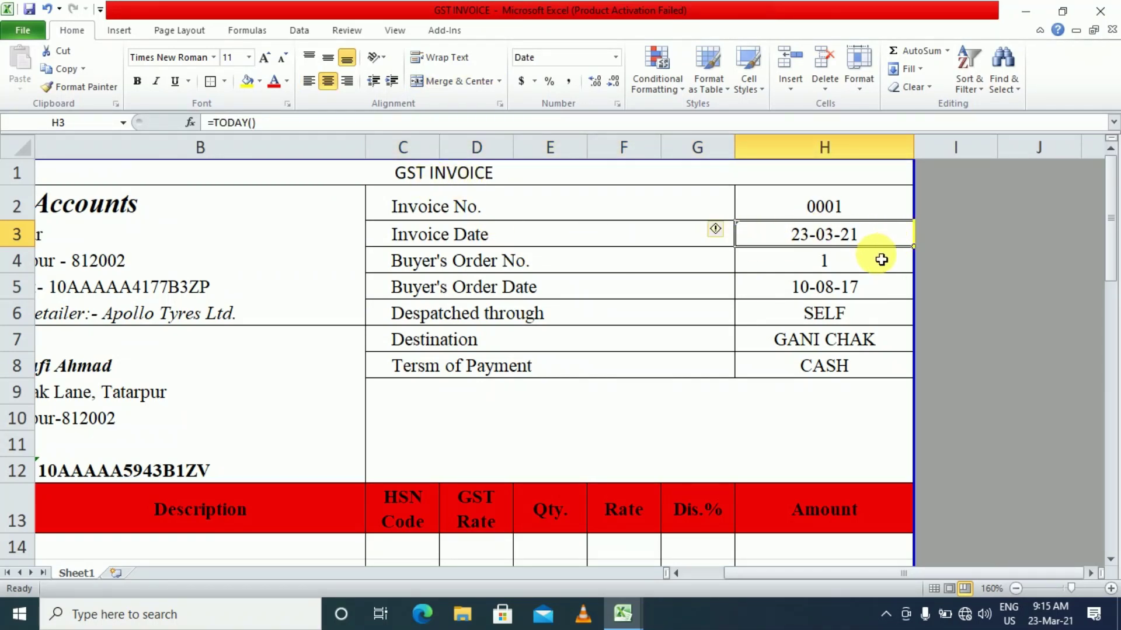
{"action": "scroll", "coordinate": [881, 260], "scroll_direction": "up", "scroll_amount": 2}
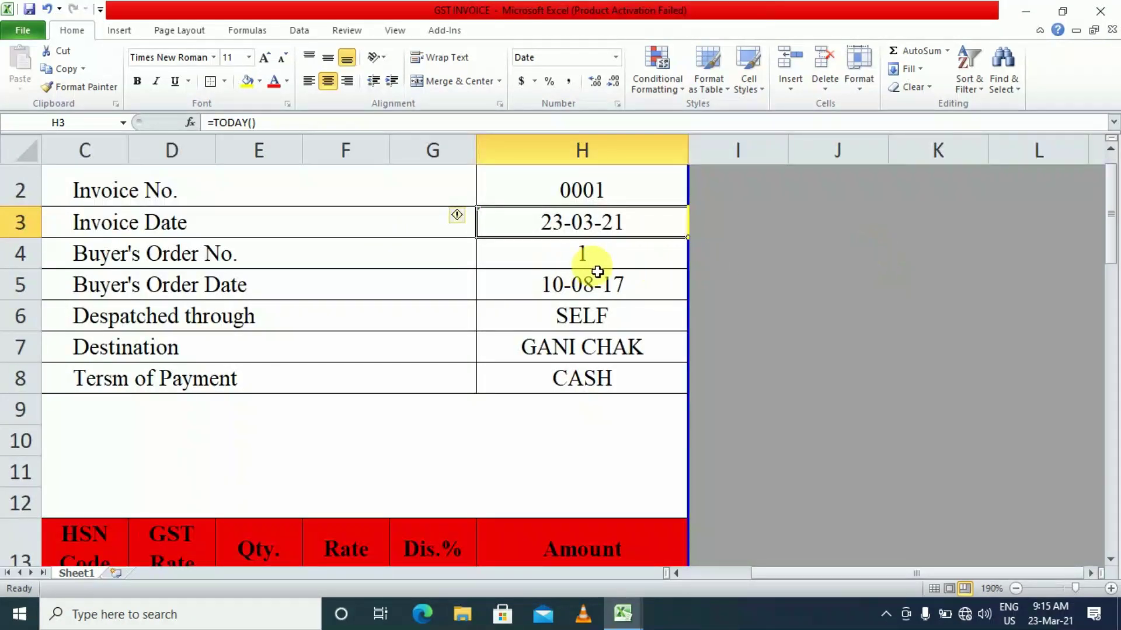
{"action": "type", "text": "=TODA"}
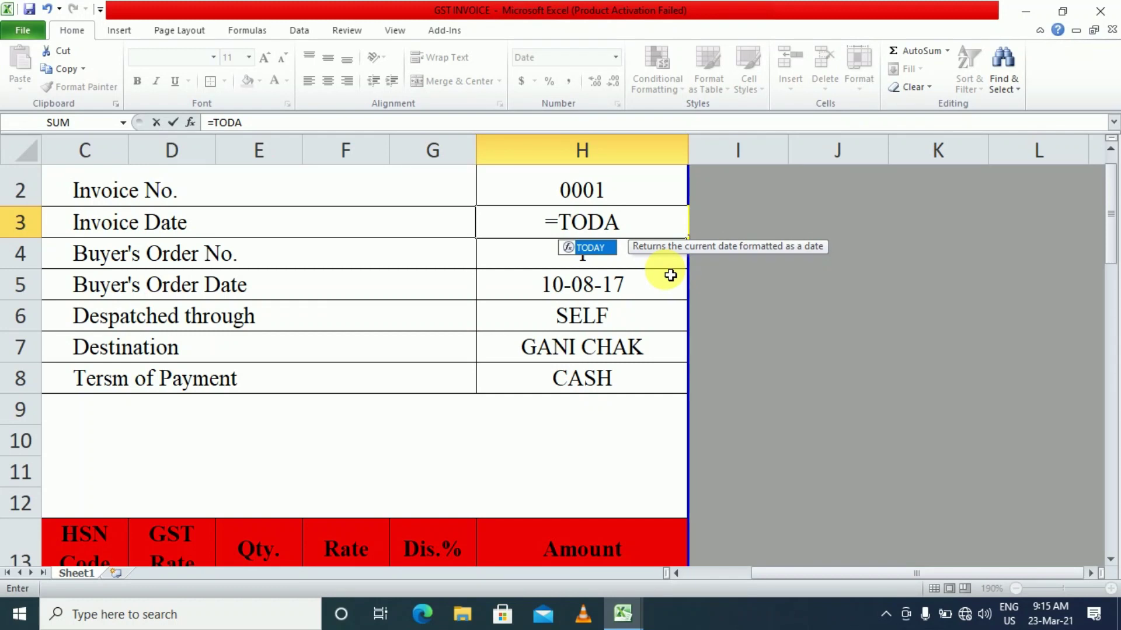
{"action": "type", "text": "Y"}
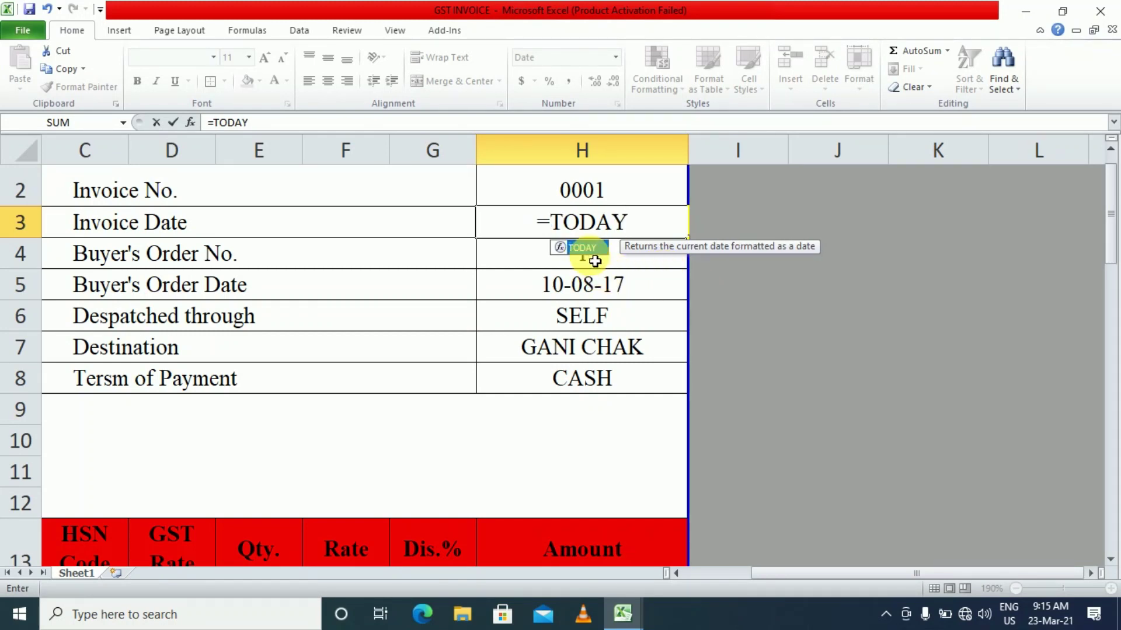
{"action": "double_click", "coordinate": [586, 253]}
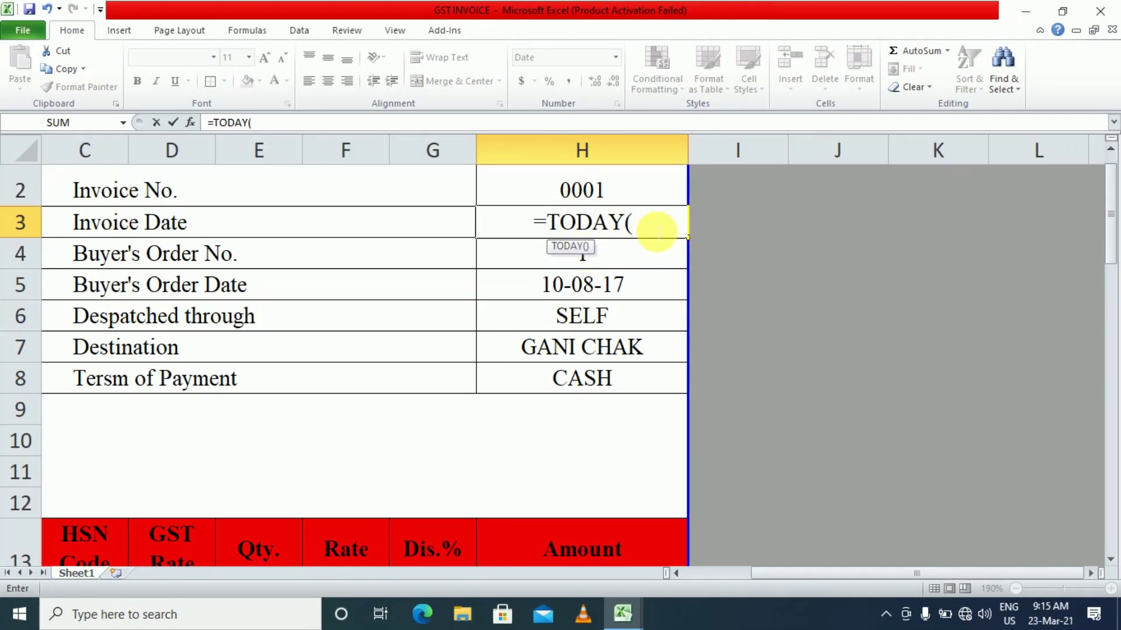
{"action": "key", "text": "Return"}
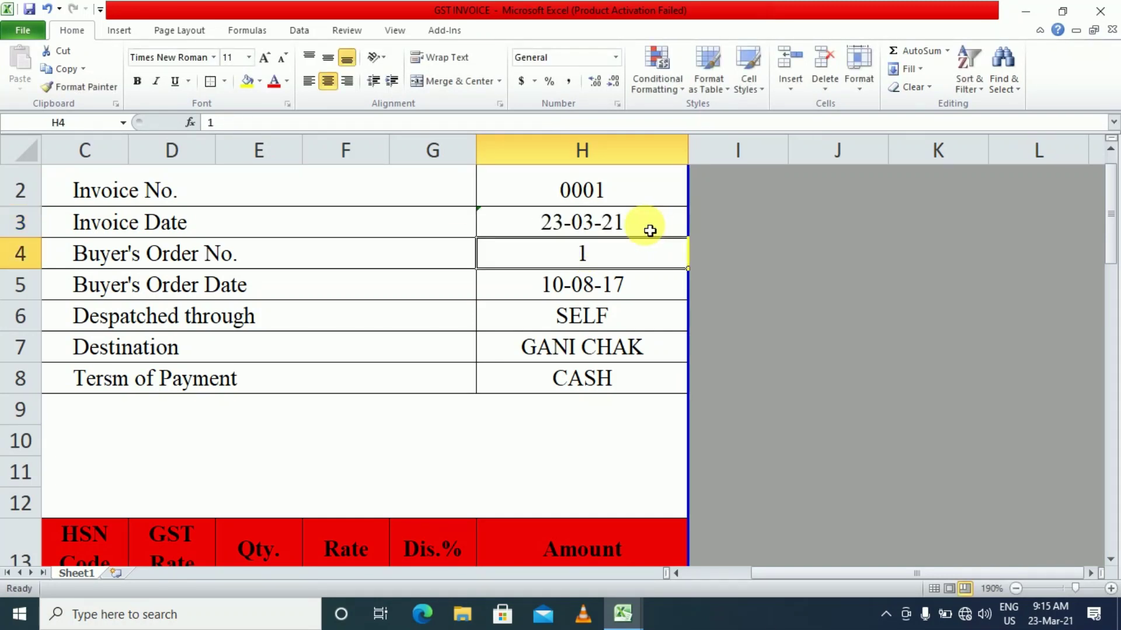
Review the invoice header fields and the seller and buyer details, and check the blank Sheet2 and Sheet3
{"action": "left_click", "coordinate": [632, 230]}
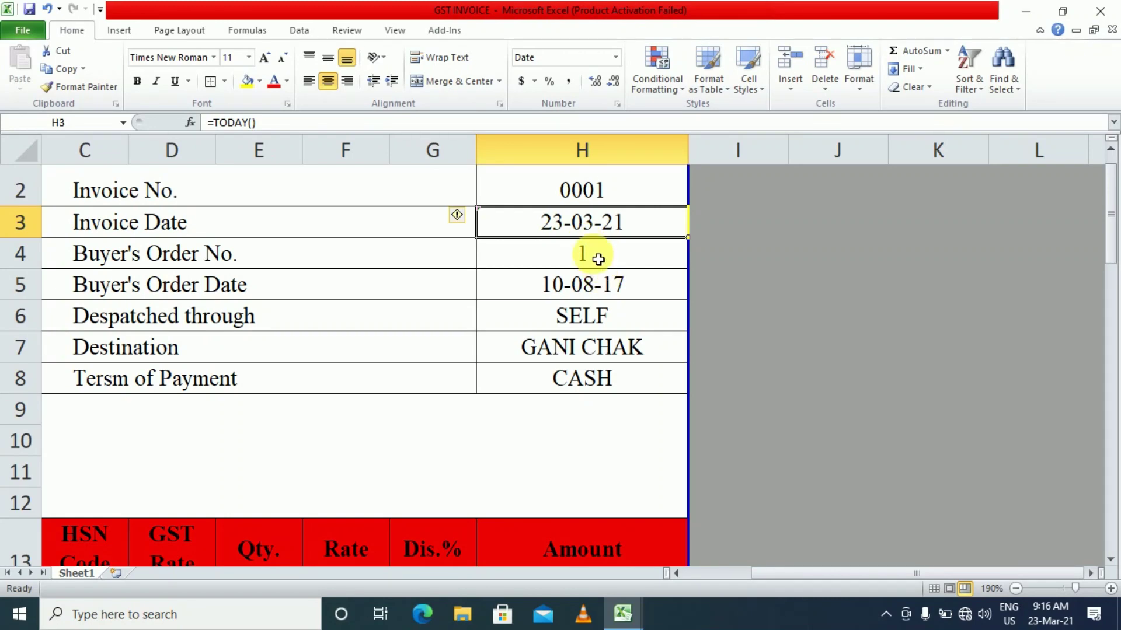
{"action": "left_click_drag", "start_coordinate": [596, 255], "coordinate": [614, 375]}
{"action": "left_click", "coordinate": [614, 375]}
{"action": "scroll", "coordinate": [614, 375], "scroll_direction": "down", "scroll_amount": 2}
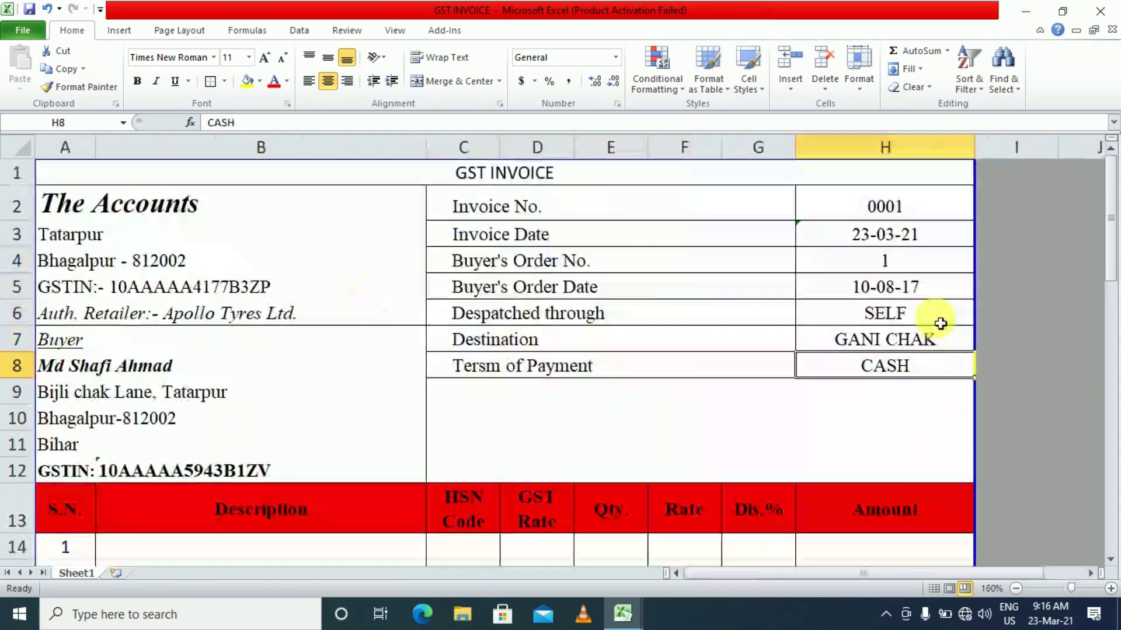
{"action": "left_click_drag", "start_coordinate": [221, 207], "coordinate": [192, 310]}
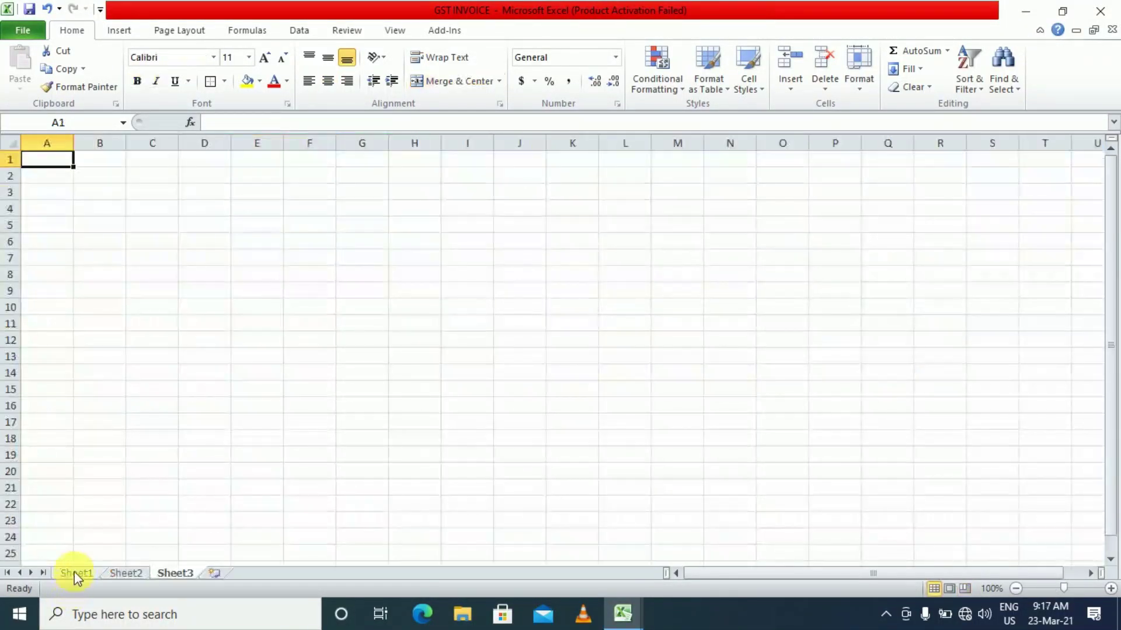
{"action": "left_click", "coordinate": [75, 572]}
{"action": "scroll", "coordinate": [155, 393], "scroll_direction": "up", "scroll_amount": 3}
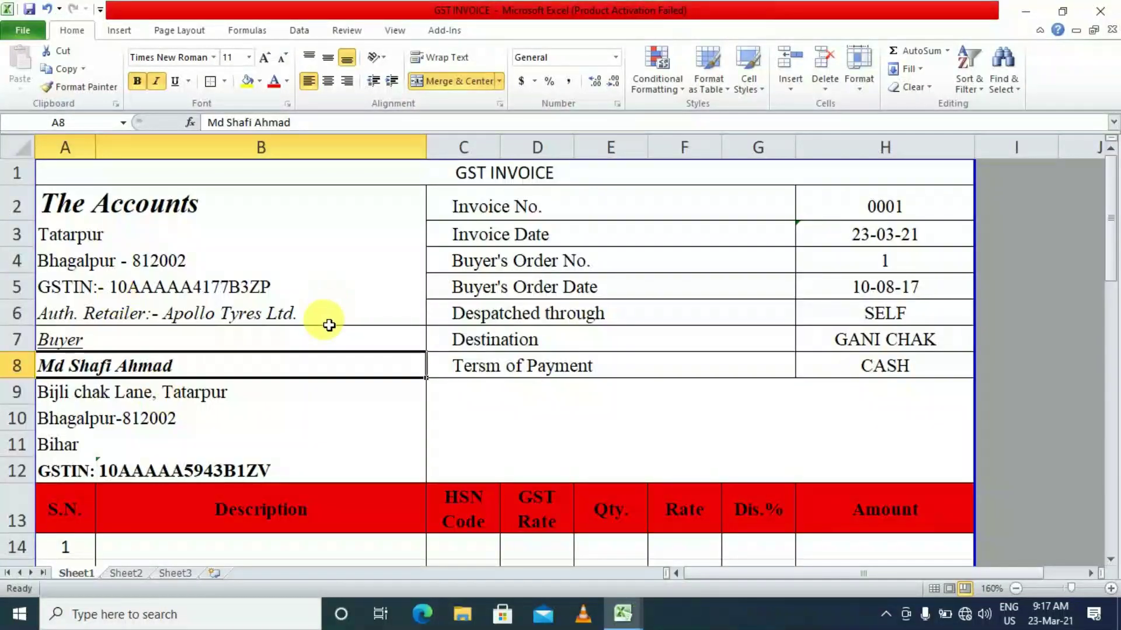
{"action": "scroll", "coordinate": [321, 330], "scroll_direction": "down", "scroll_amount": 3}
{"action": "left_click", "coordinate": [127, 572]}
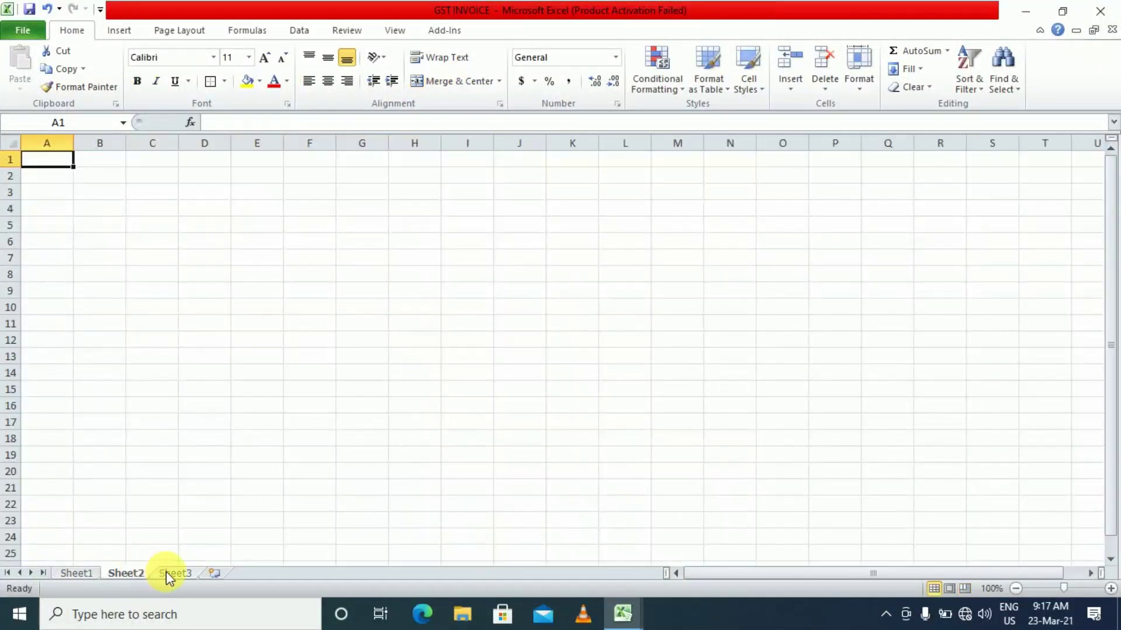
{"action": "left_click", "coordinate": [169, 571]}
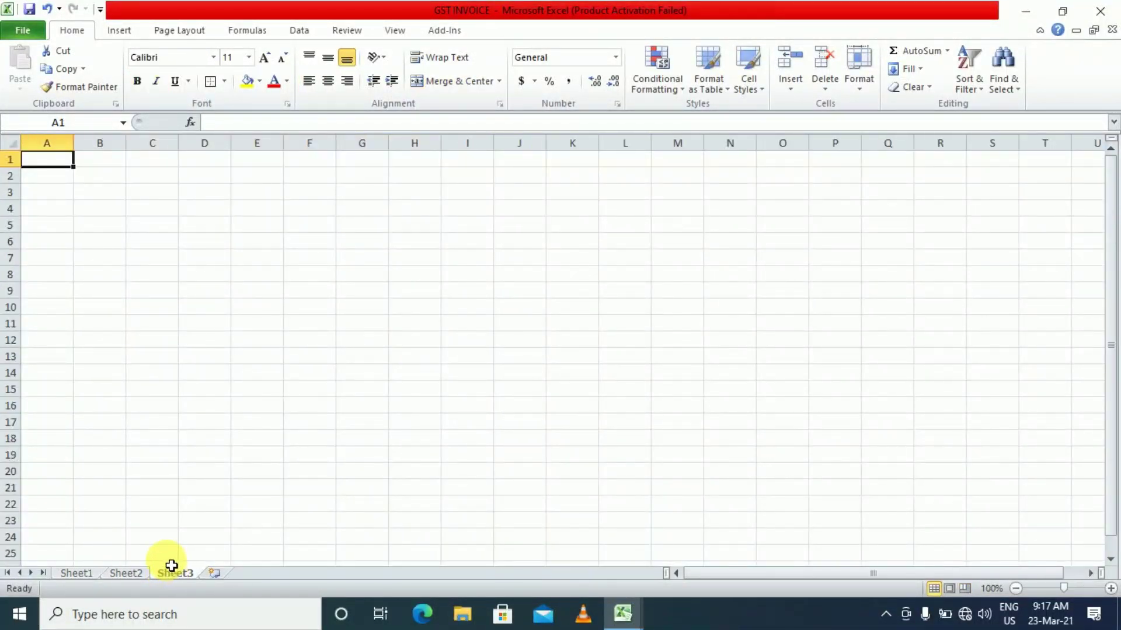
{"action": "left_click", "coordinate": [78, 574]}
{"action": "scroll", "coordinate": [239, 356], "scroll_direction": "up", "scroll_amount": 4}
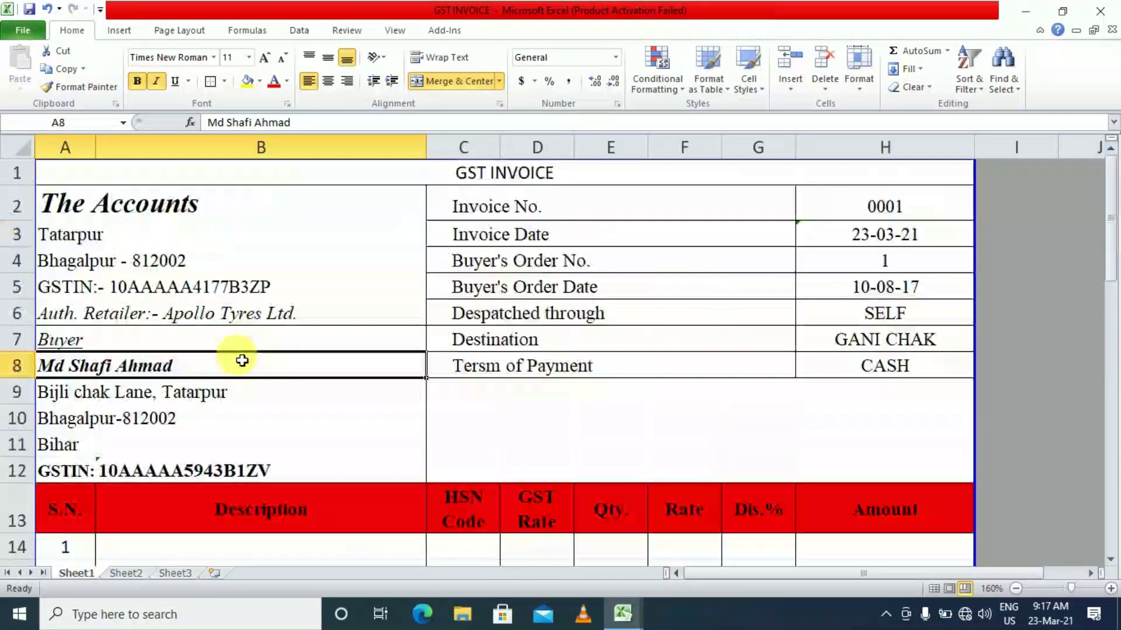
Rename the invoice worksheet Sheet1 as GST INVOICE
{"action": "double_click", "coordinate": [77, 573]}
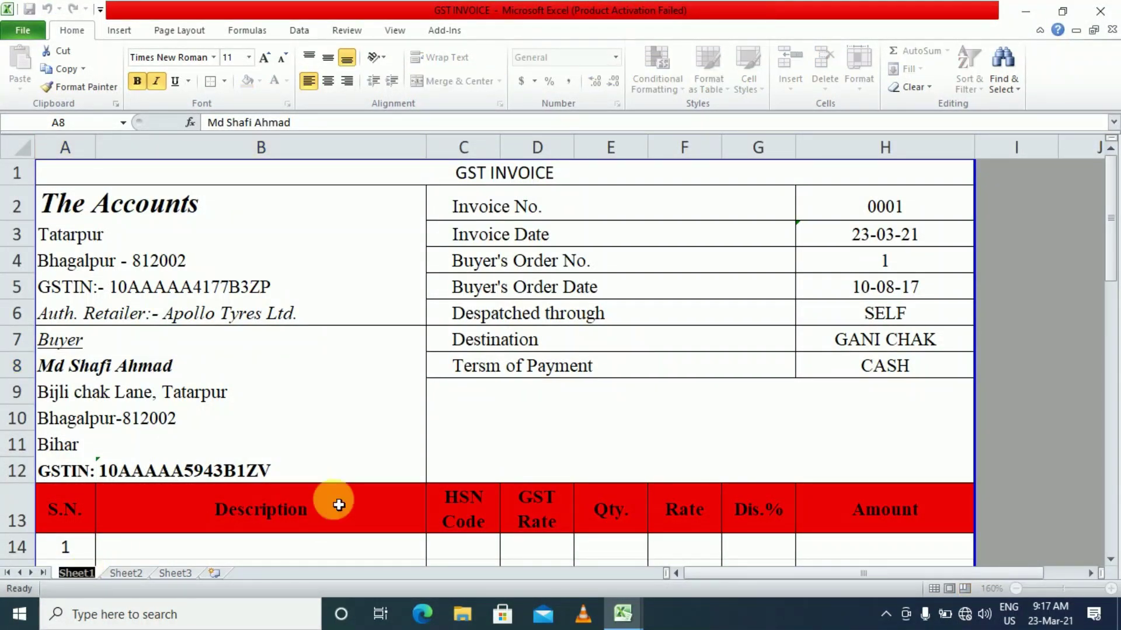
{"action": "type", "text": "GST INVOICE"}
{"action": "key", "text": "Return"}
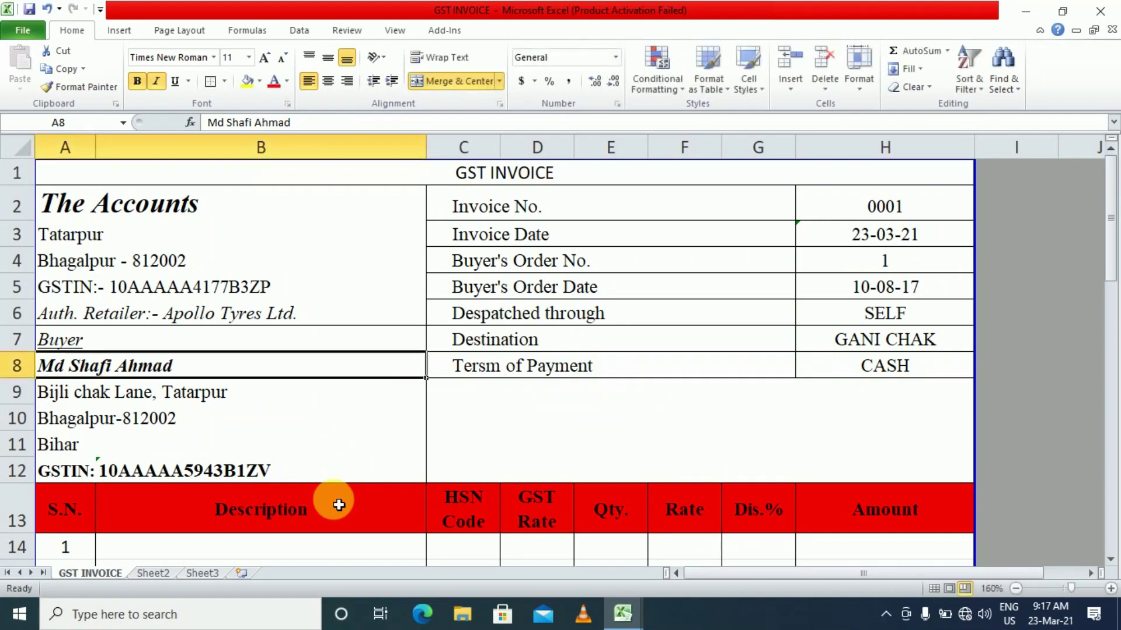
Rename the blank worksheet Sheet2 as STOCK ITEM
{"action": "double_click", "coordinate": [163, 575]}
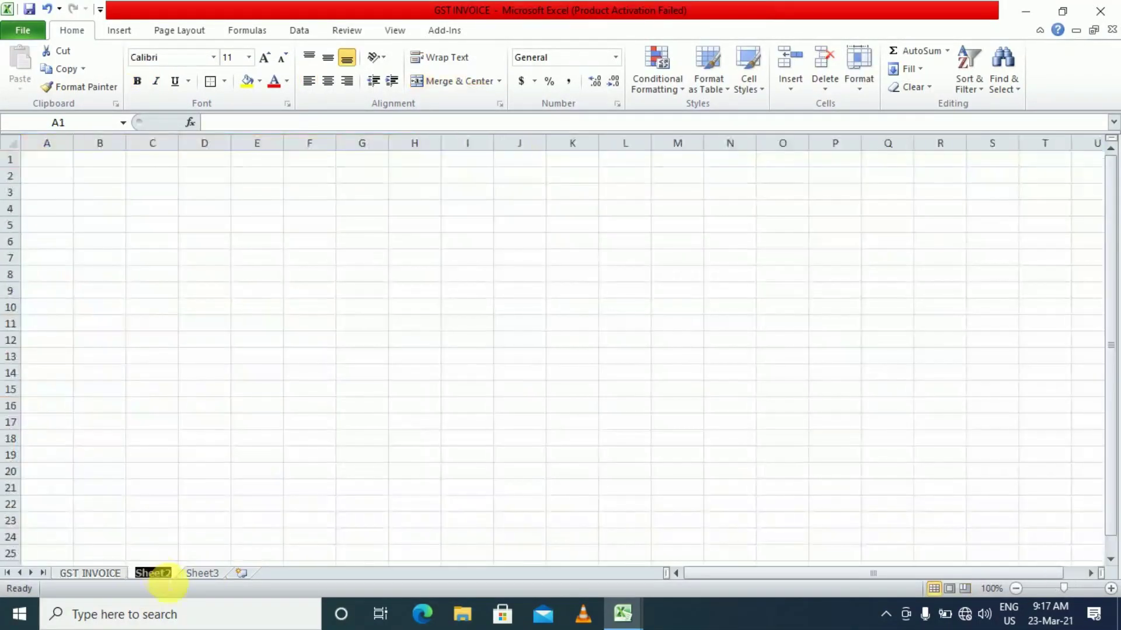
{"action": "type", "text": "STOC"}
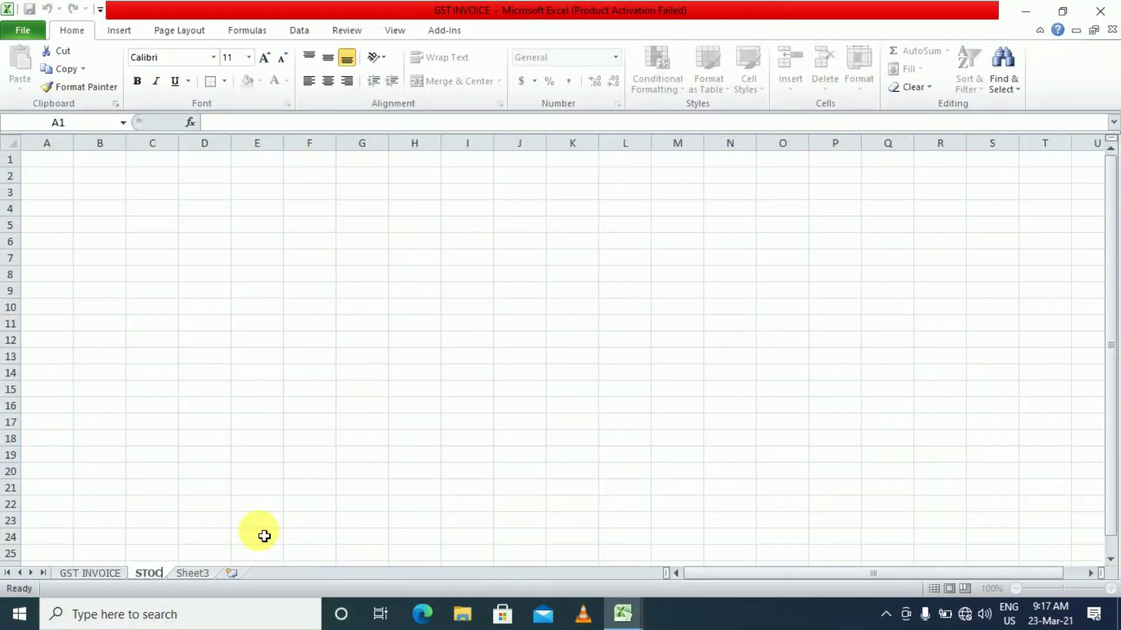
{"action": "type", "text": "K ITEM"}
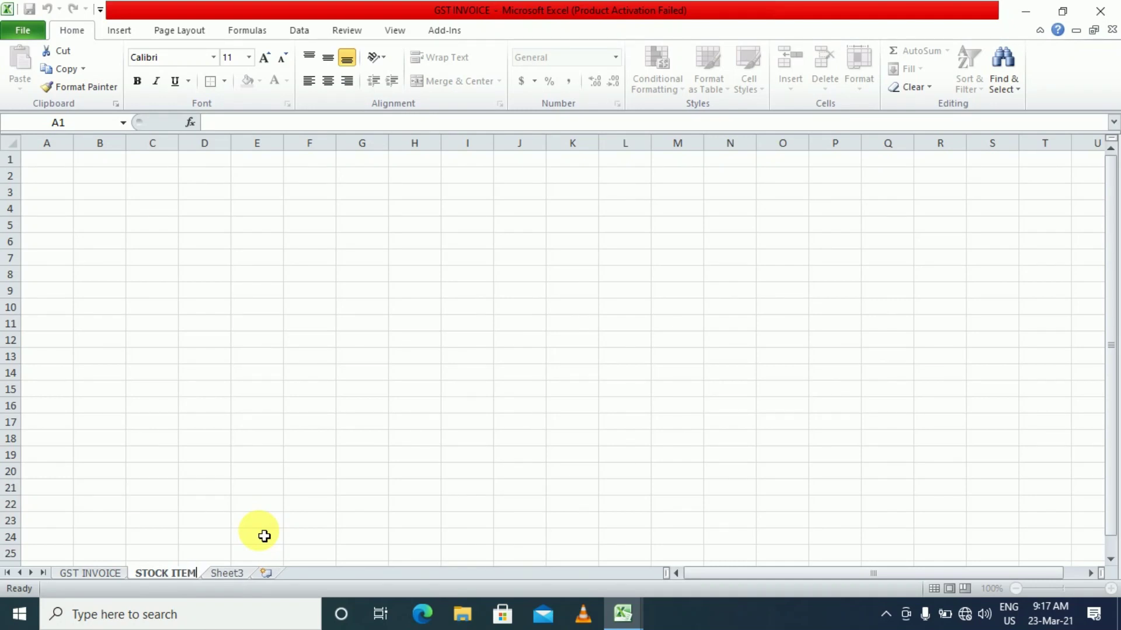
{"action": "key", "text": "Return"}
Rename the blank worksheet Sheet3 as CUSTOMERS
{"action": "double_click", "coordinate": [229, 574]}
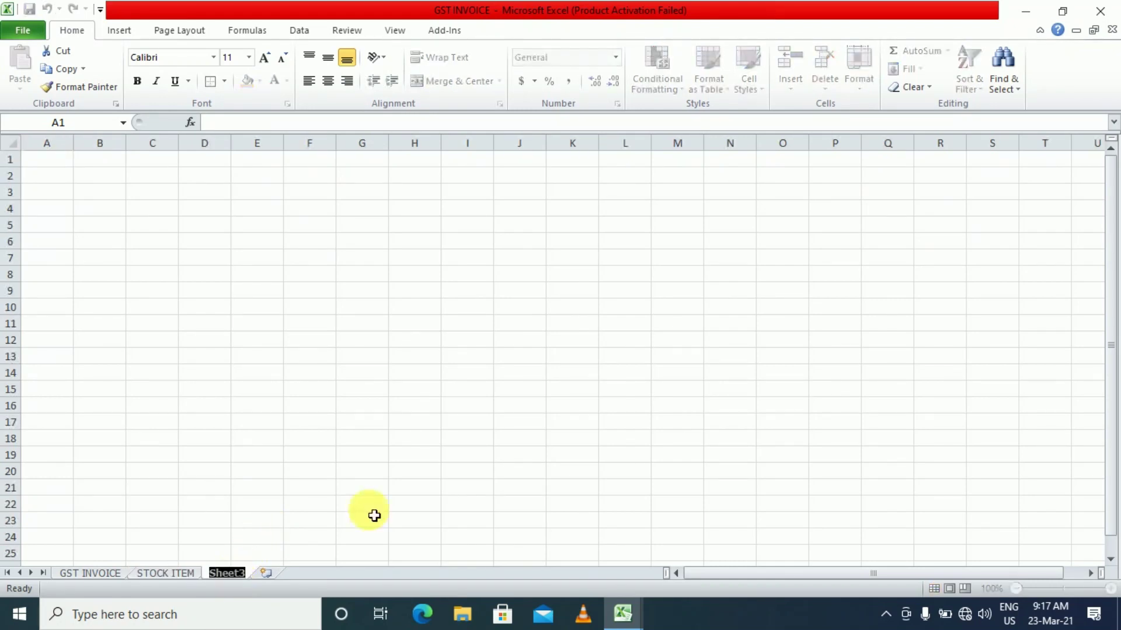
{"action": "type", "text": "CUSTOMERS"}
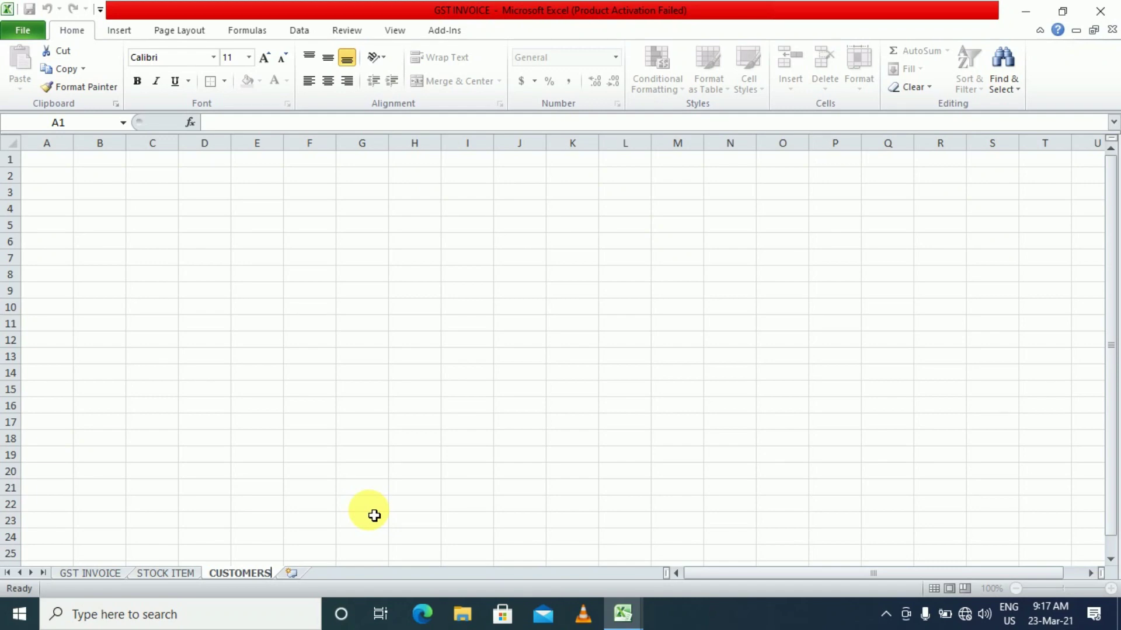
{"action": "key", "text": "Return"}
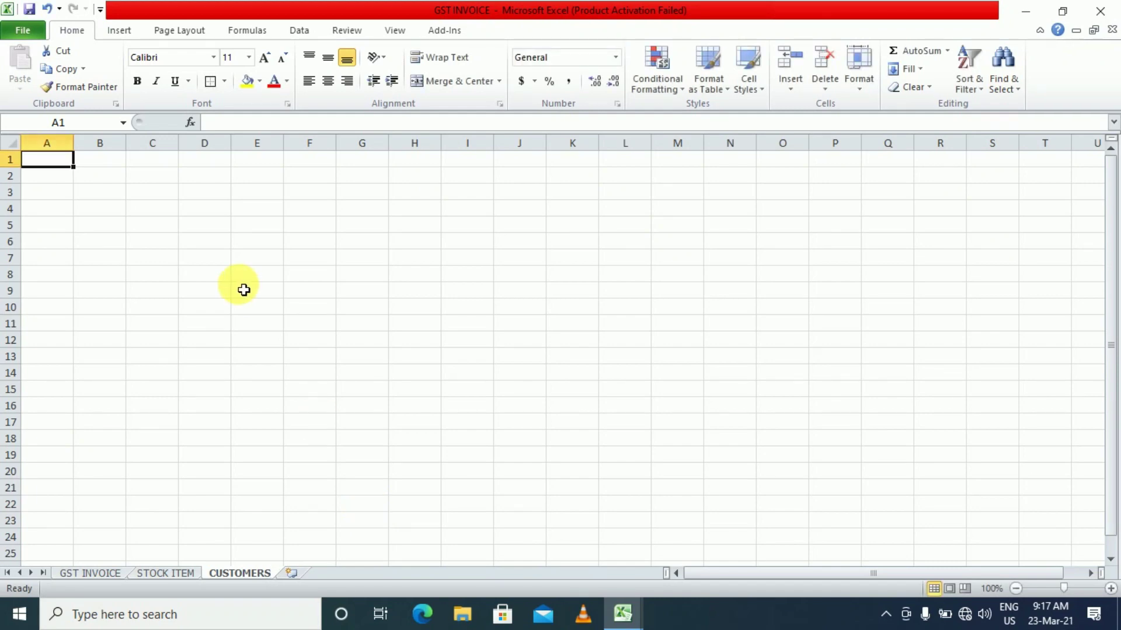
Switch to the Tax Invoice Format workbook and examine the column headings of its Stock Item sheet, from S.No. to Selling Price
{"action": "key", "text": "alt+Tab"}
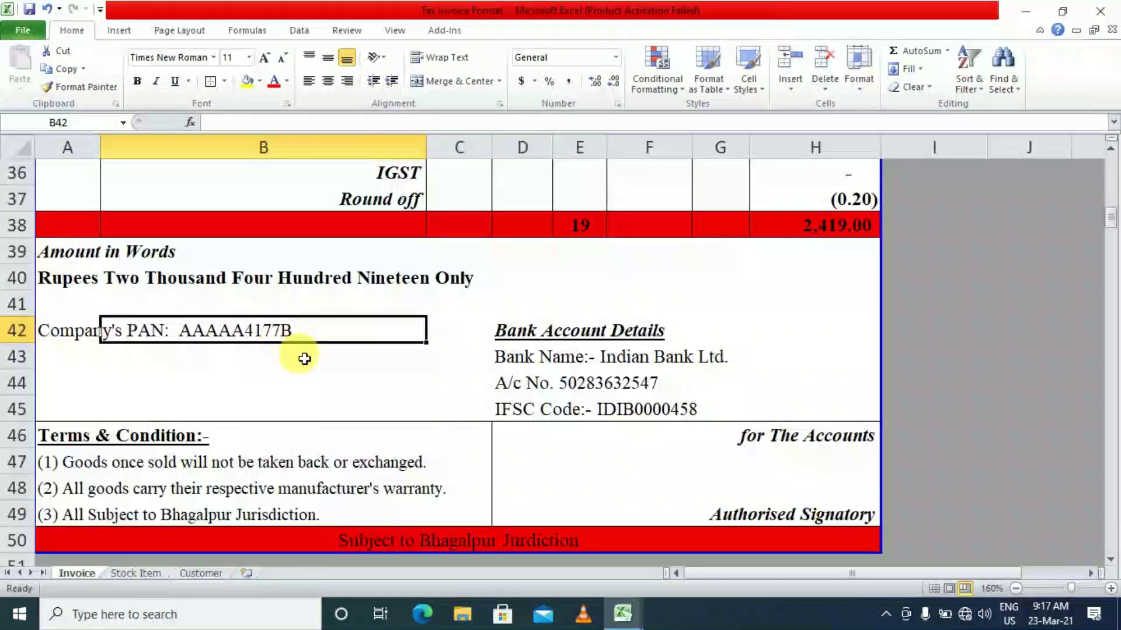
{"action": "left_click", "coordinate": [150, 575]}
{"action": "scroll", "coordinate": [220, 370], "scroll_direction": "up", "scroll_amount": 6}
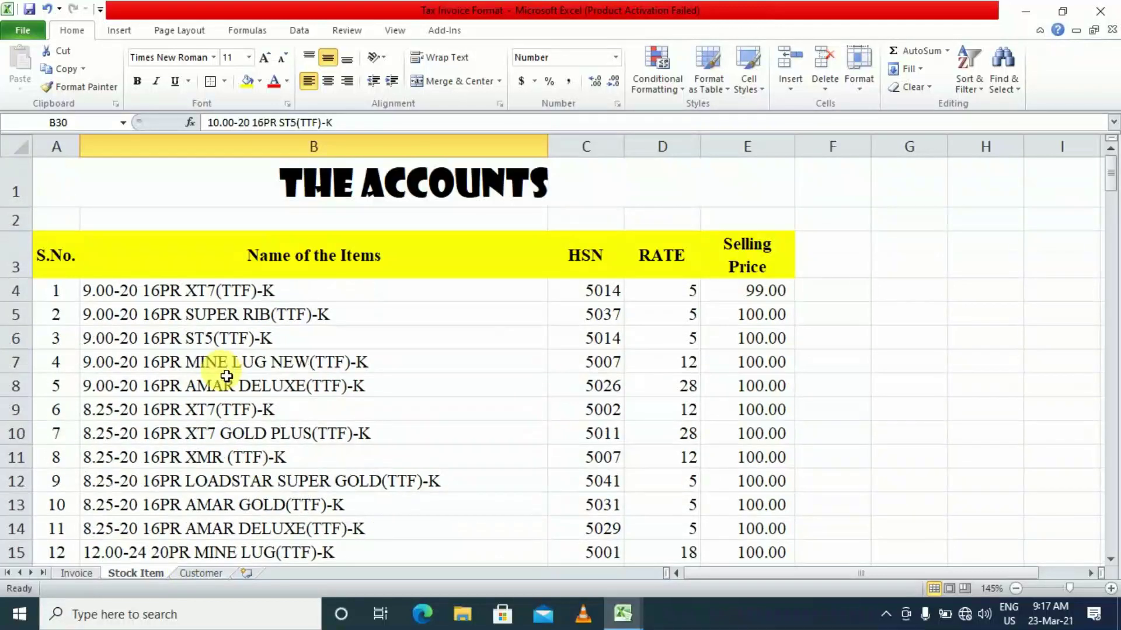
{"action": "left_click", "coordinate": [74, 263]}
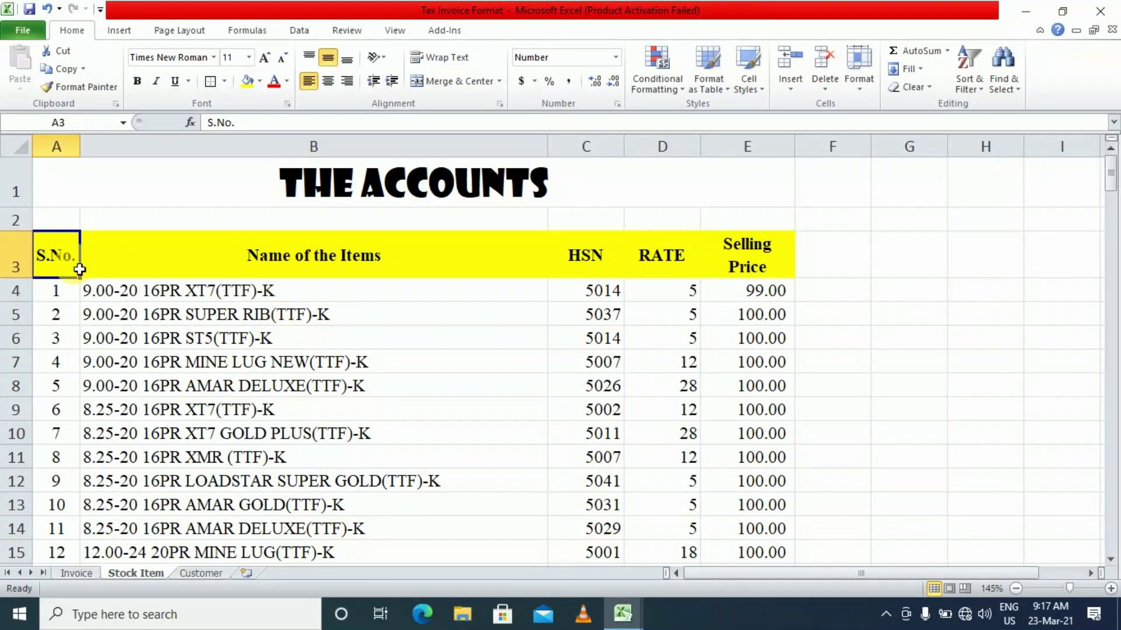
{"action": "left_click", "coordinate": [278, 272]}
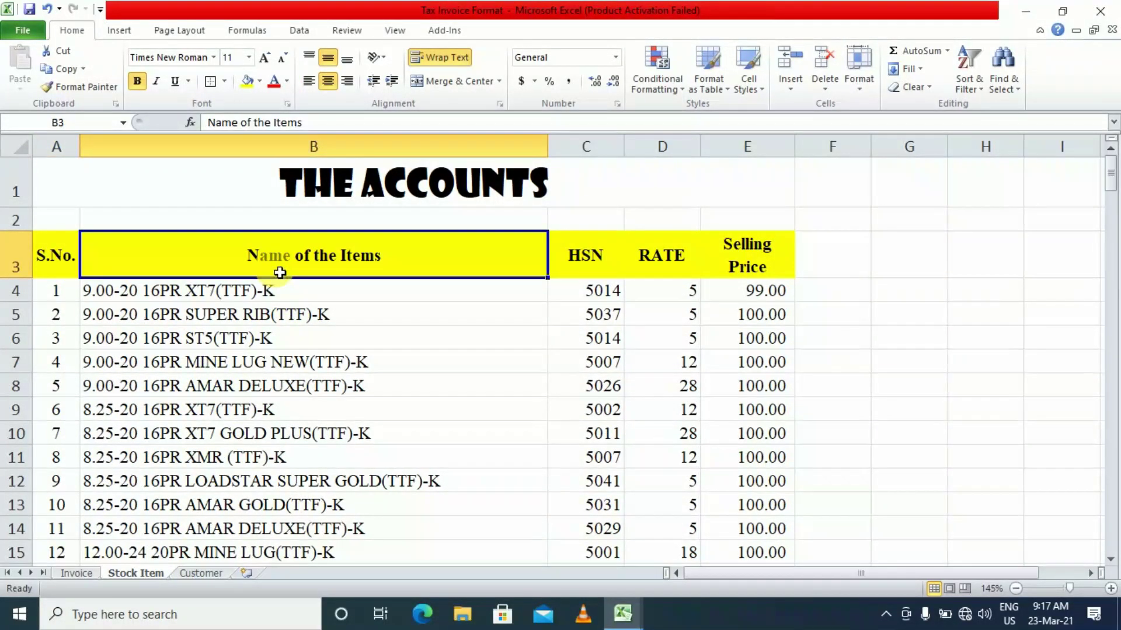
{"action": "left_click", "coordinate": [584, 276]}
{"action": "left_click", "coordinate": [669, 268]}
{"action": "left_click", "coordinate": [727, 248]}
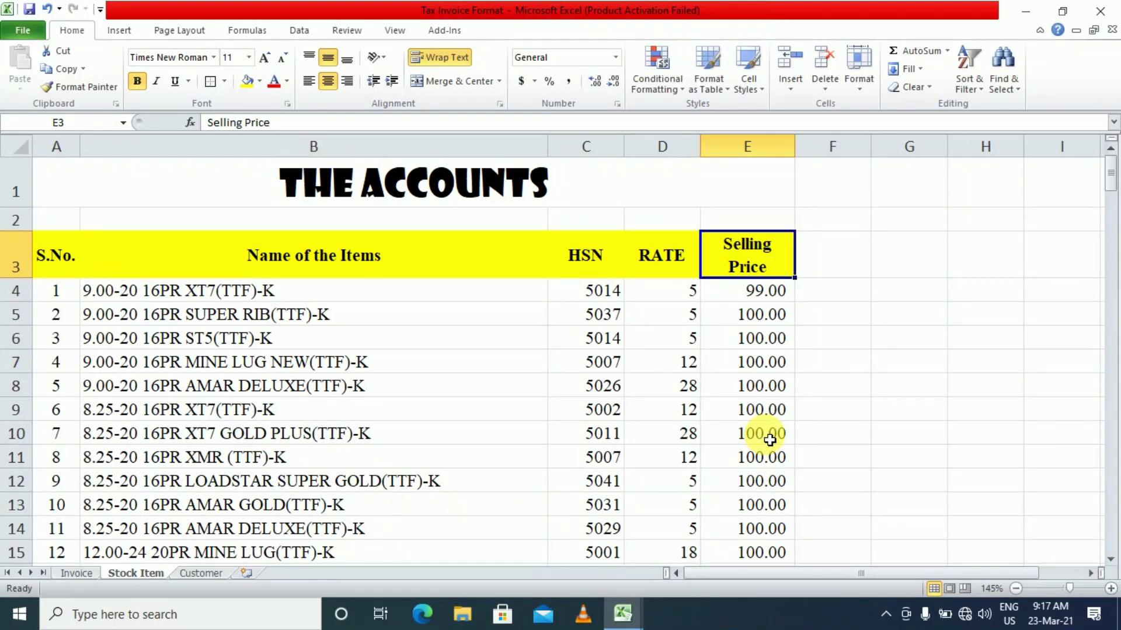
{"action": "left_click", "coordinate": [821, 268]}
{"action": "left_click", "coordinate": [903, 259]}
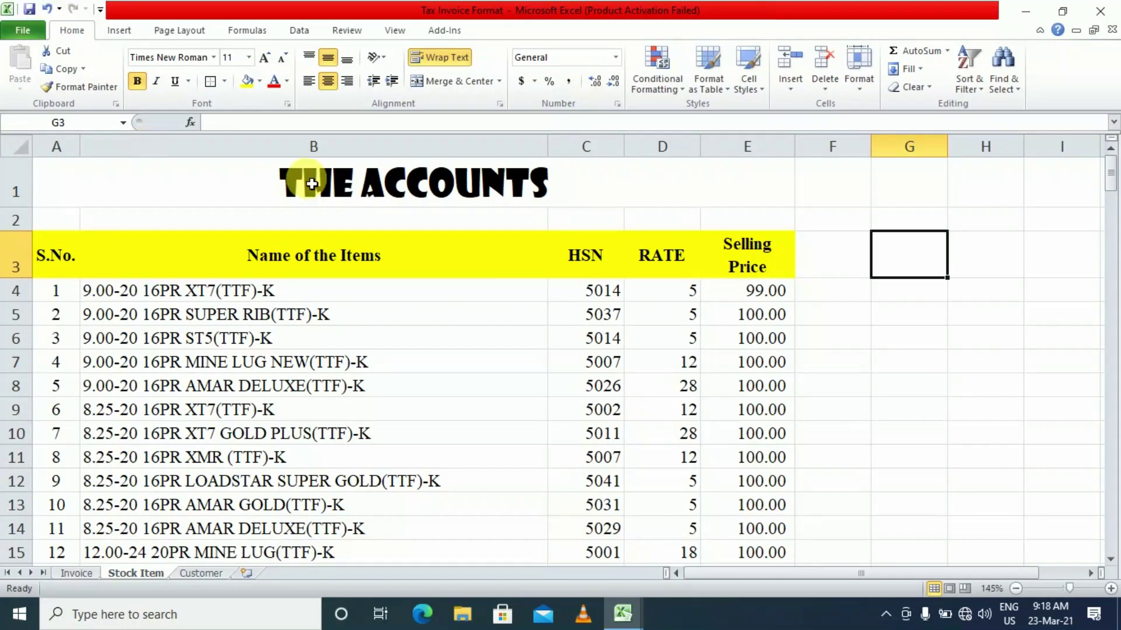
Copy the complete stock list with its title from Tax Invoice Format into cell A1 of the GST INVOICE workbook's STOCK ITEM sheet and check it
{"action": "left_click", "coordinate": [191, 201]}
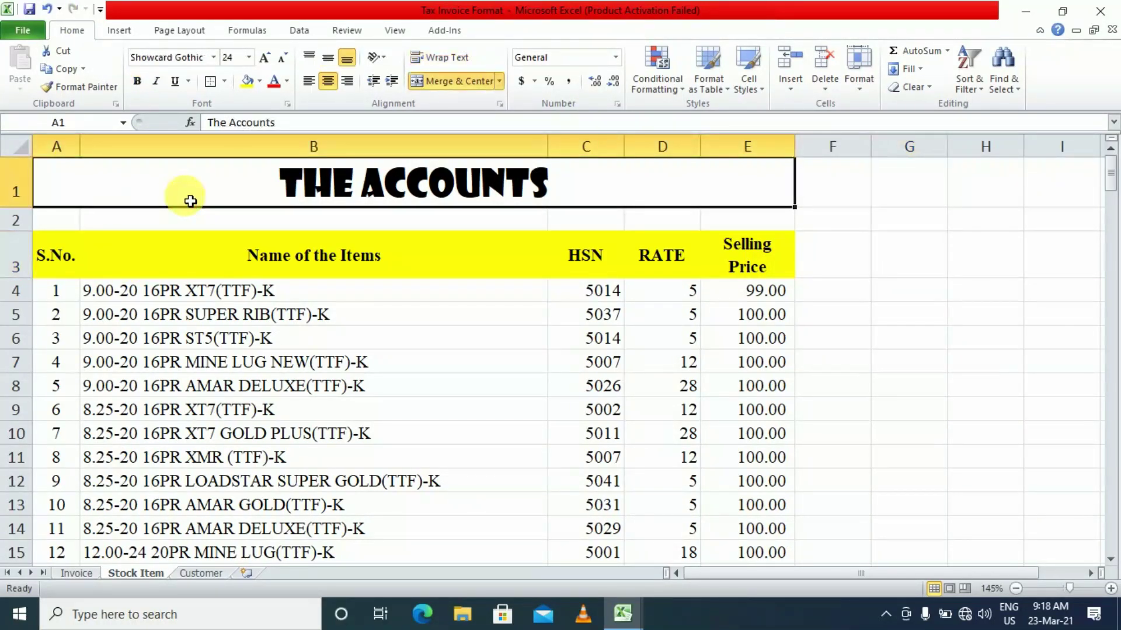
{"action": "key", "text": "ctrl+shift+Down"}
{"action": "key", "text": "ctrl+shift+Down"}
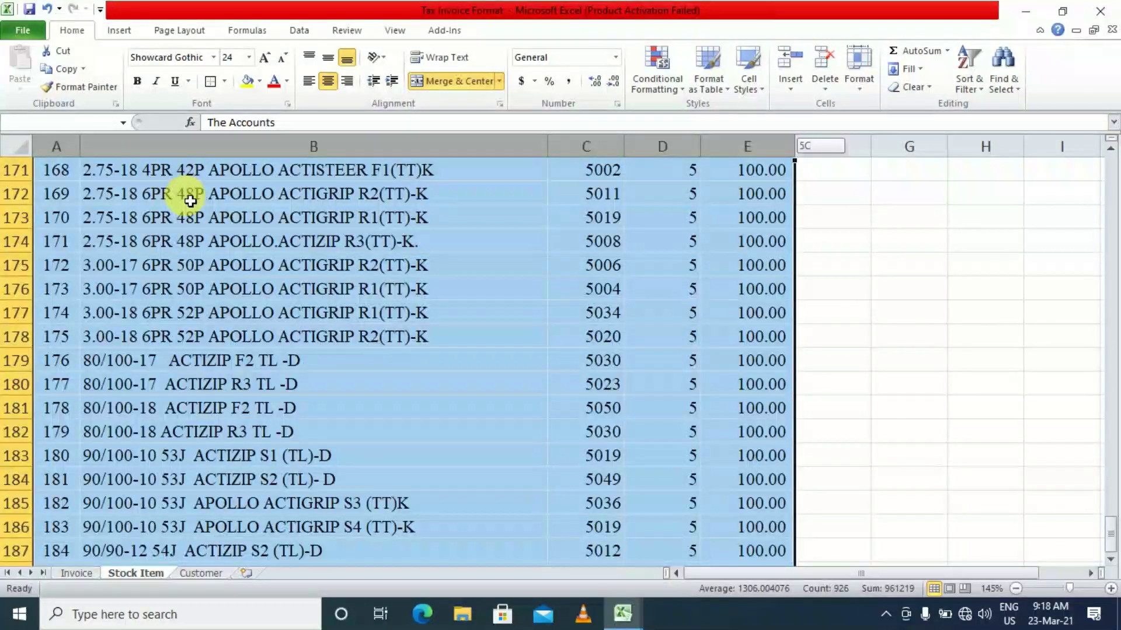
{"action": "key", "text": "ctrl+c"}
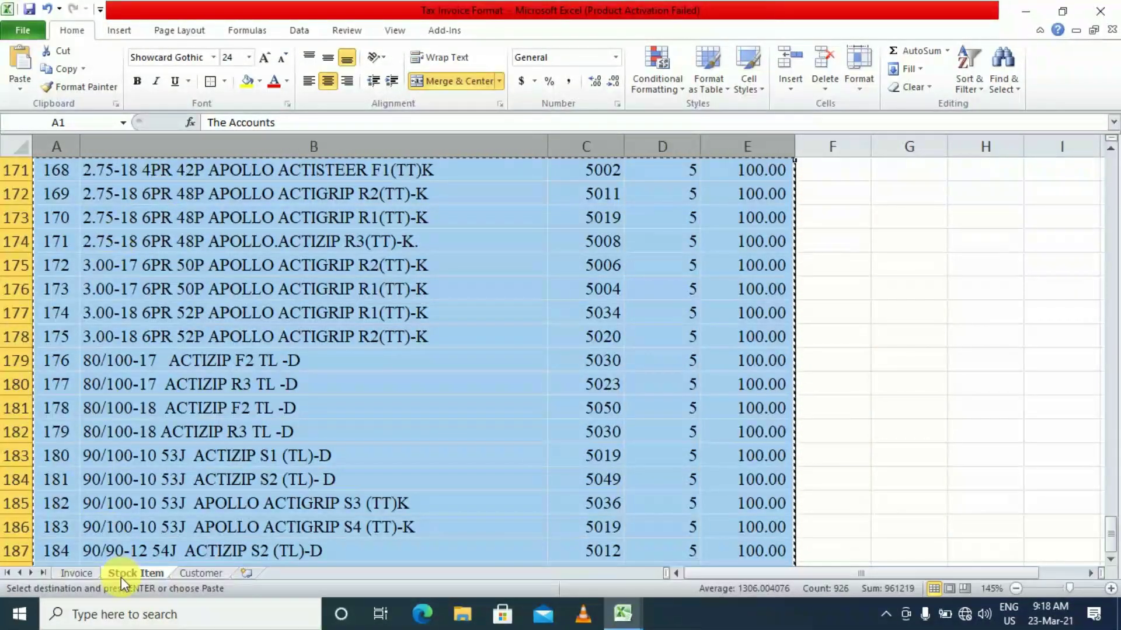
{"action": "key", "text": "alt+Tab"}
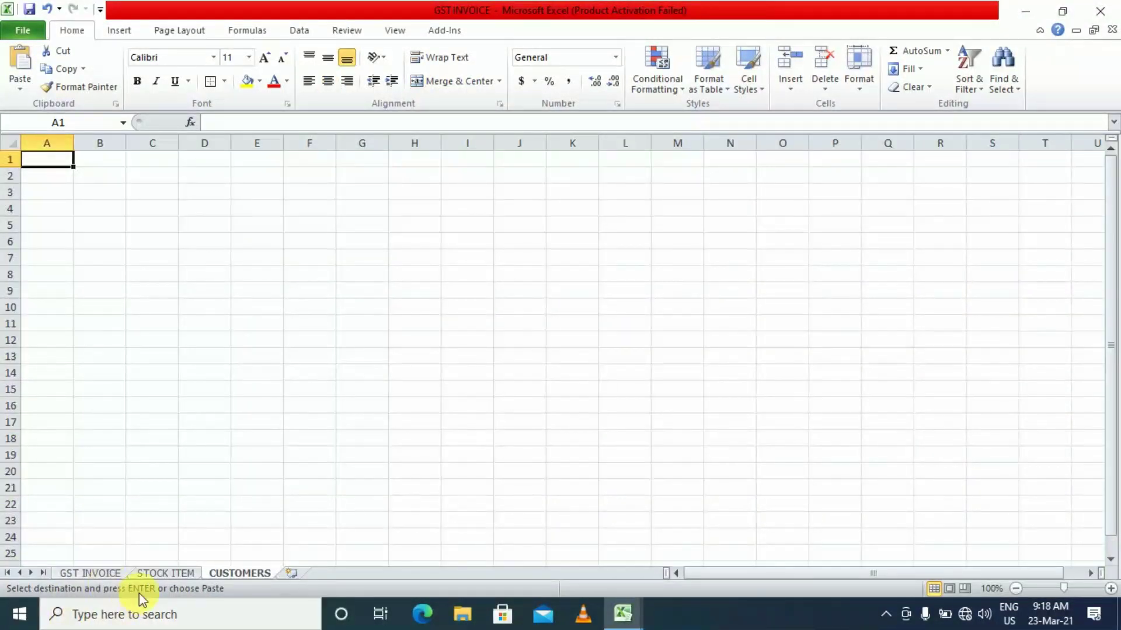
{"action": "left_click", "coordinate": [154, 577]}
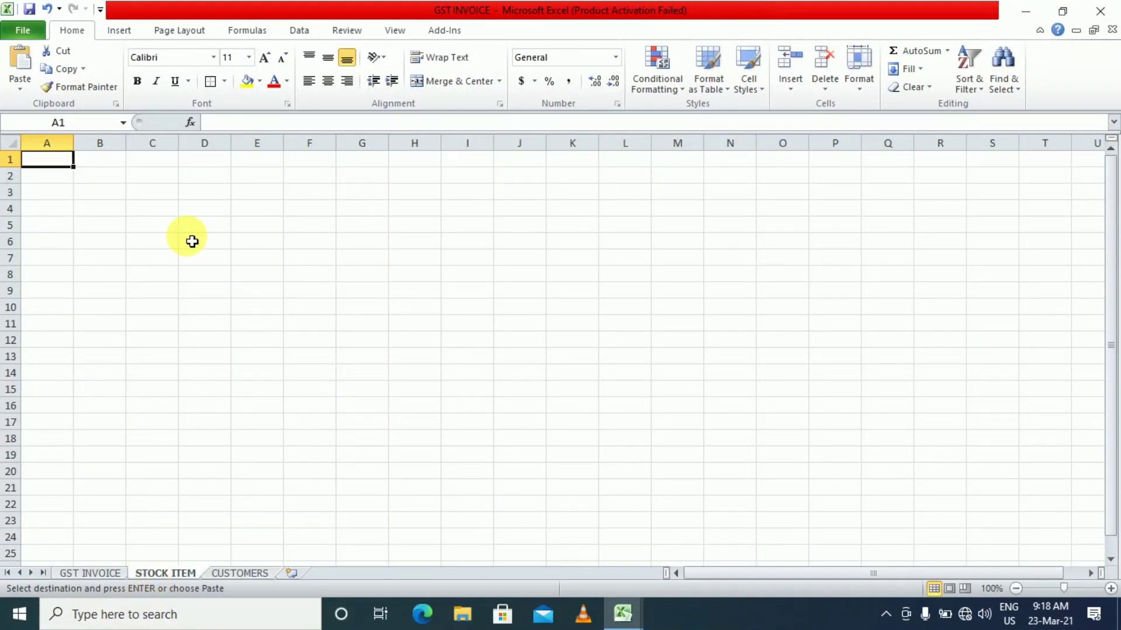
{"action": "key", "text": "ctrl+v"}
{"action": "left_click", "coordinate": [295, 338]}
{"action": "scroll", "coordinate": [280, 336], "scroll_direction": "up", "scroll_amount": 3}
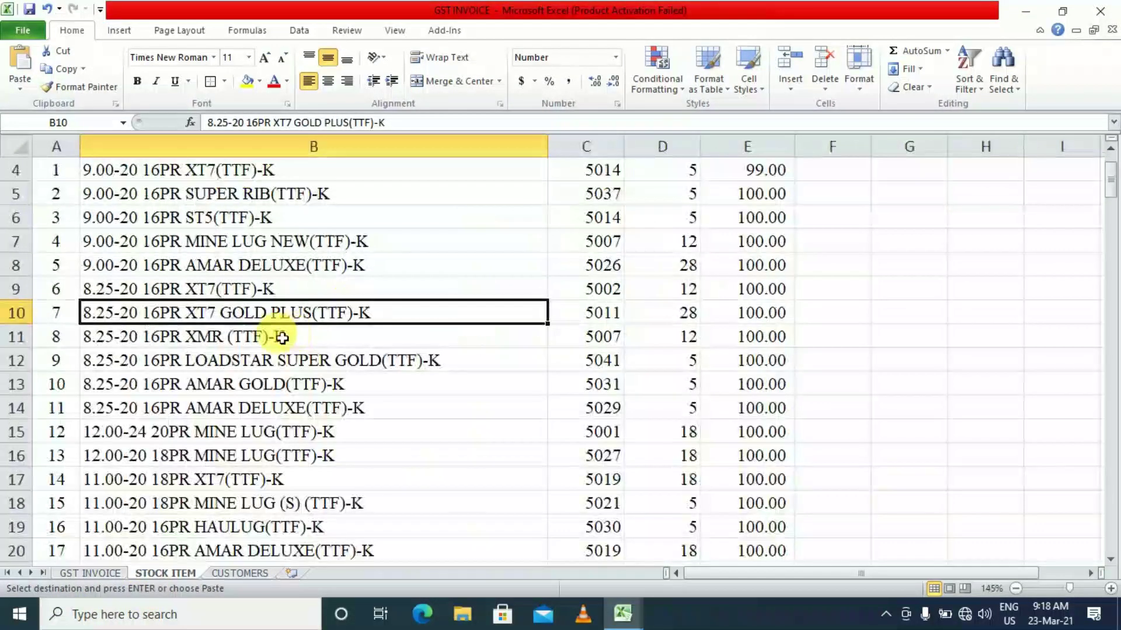
{"action": "left_click", "coordinate": [333, 310]}
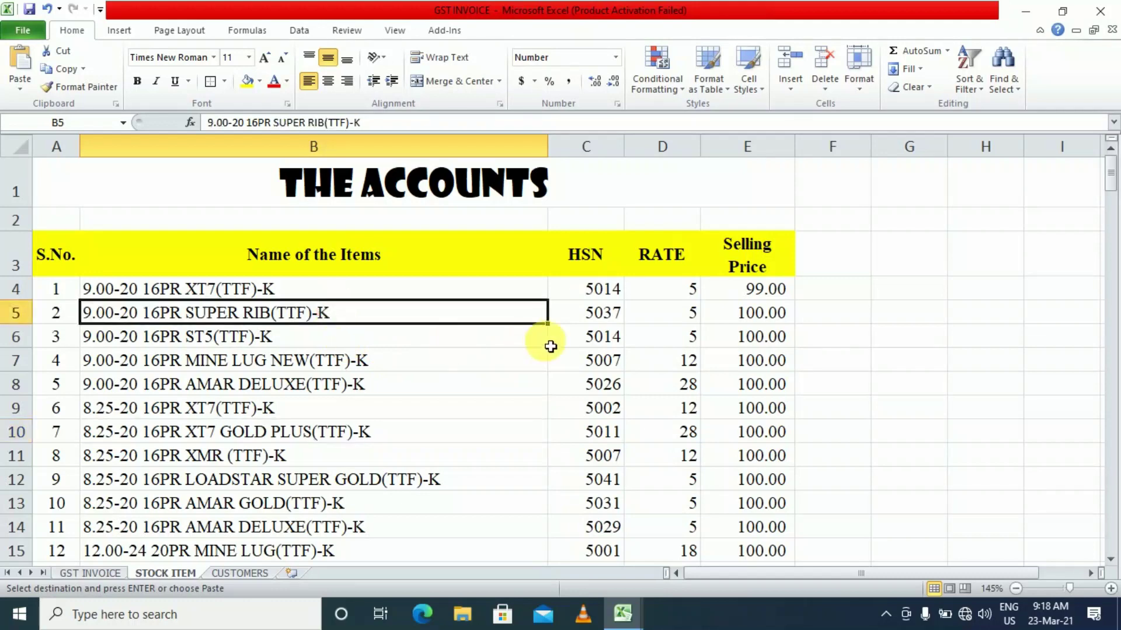
{"action": "left_click", "coordinate": [560, 339]}
{"action": "left_click", "coordinate": [657, 357]}
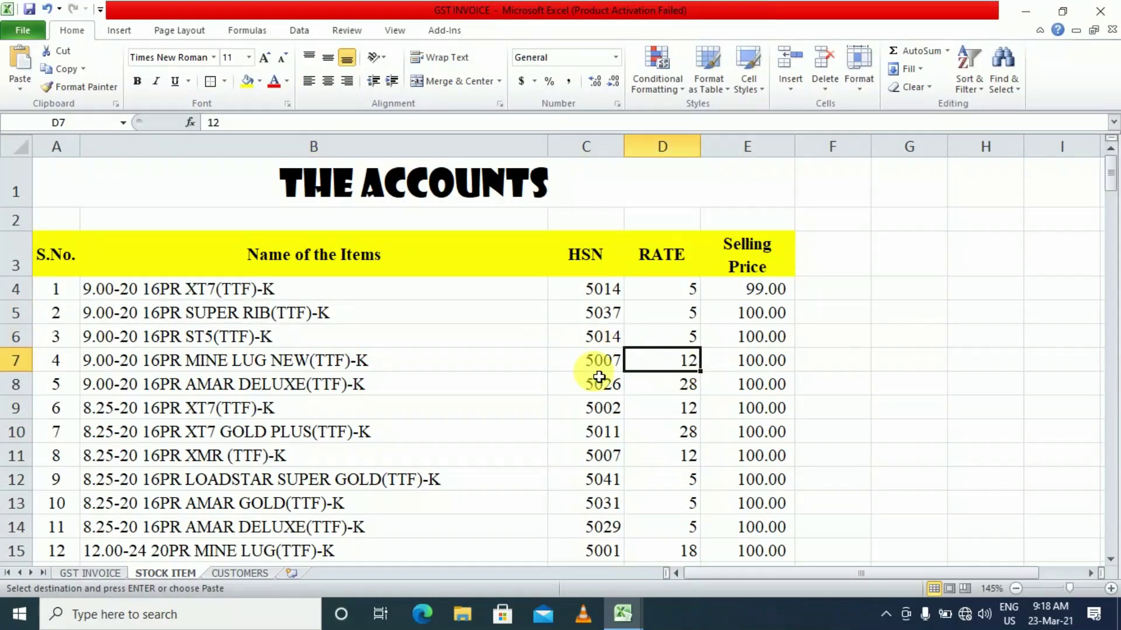
Open the CUSTOMERS sheet in the GST INVOICE workbook and switch back to the Tax Invoice Format workbook
{"action": "left_click", "coordinate": [240, 573]}
{"action": "key", "text": "alt+Tab"}
{"action": "key", "text": "Tab"}
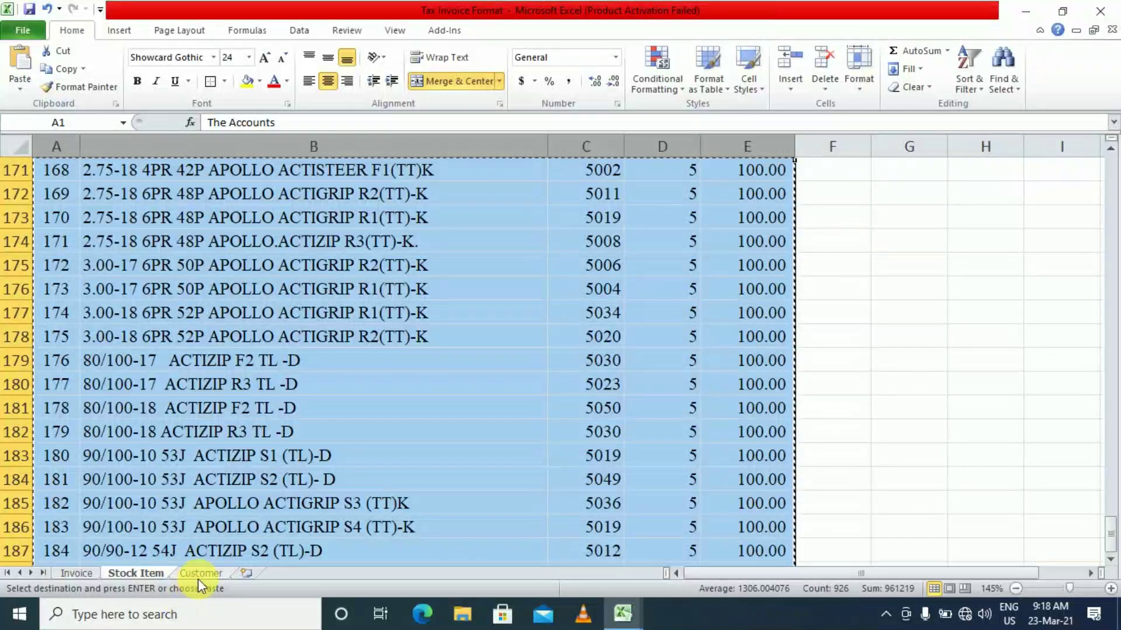
Copy the customer details table A1:F9 from the Customer sheet into the CUSTOMERS sheet of the GST INVOICE workbook
{"action": "left_click", "coordinate": [198, 573]}
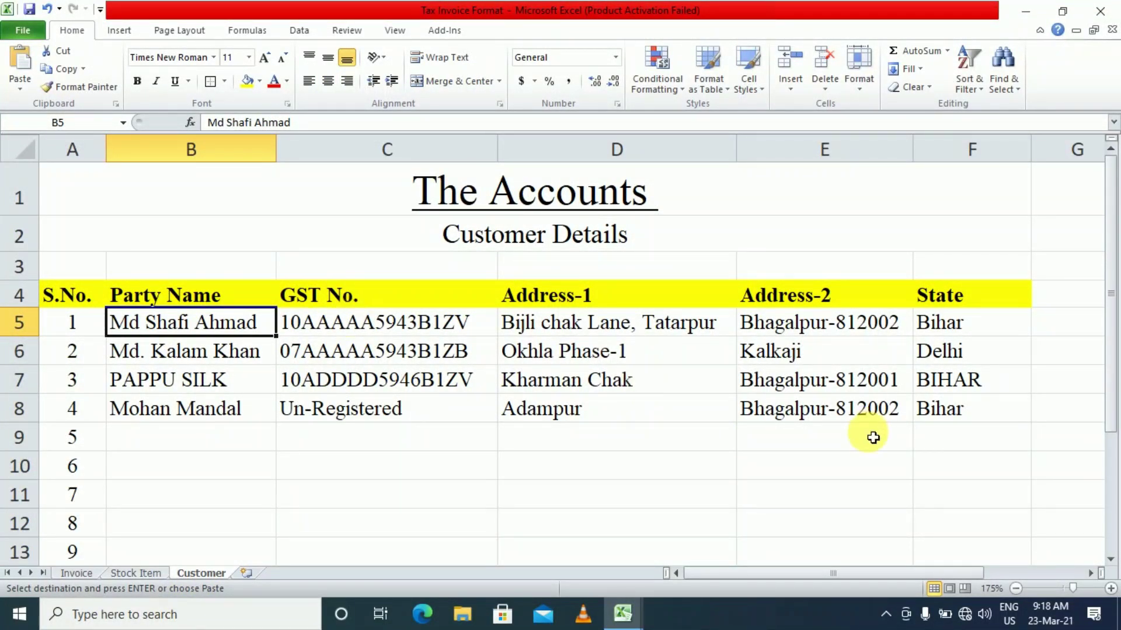
{"action": "left_click_drag", "start_coordinate": [277, 183], "coordinate": [310, 455]}
{"action": "key", "text": "ctrl+c"}
{"action": "key", "text": "alt+Tab"}
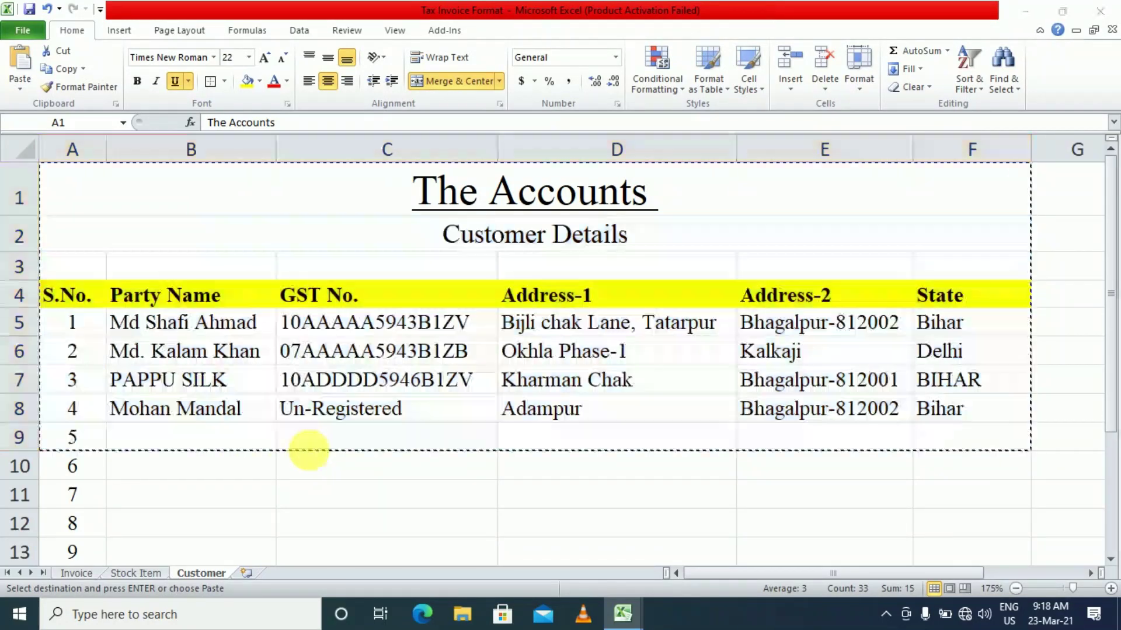
{"action": "key", "text": "ctrl+v"}
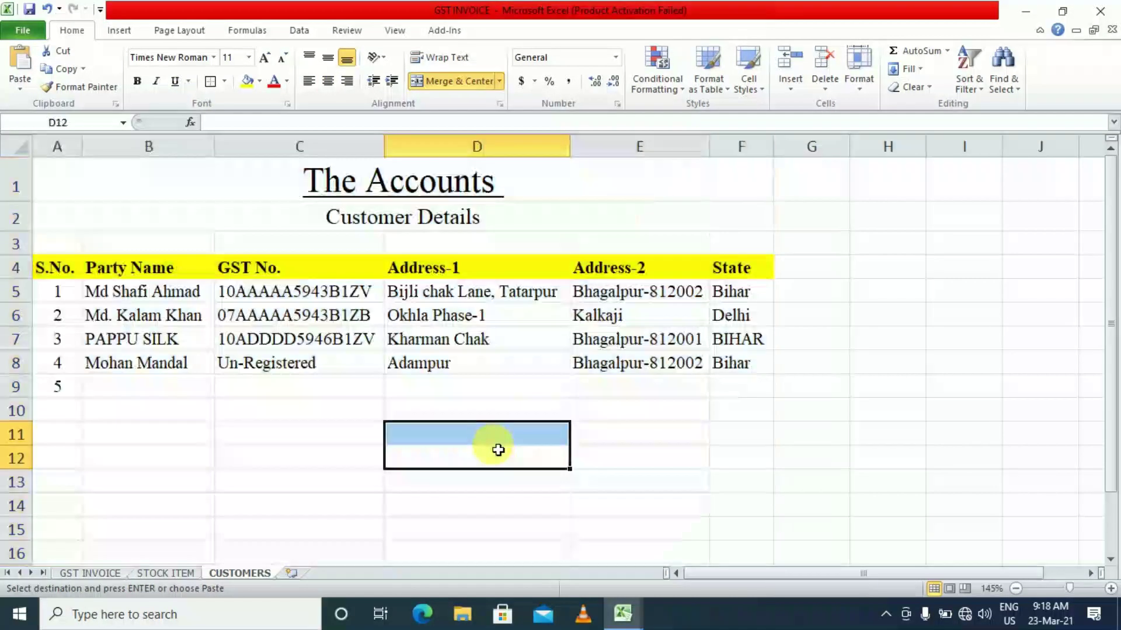
Examine the party names in B5:B9 of the CUSTOMERS sheet
{"action": "left_click", "coordinate": [349, 437]}
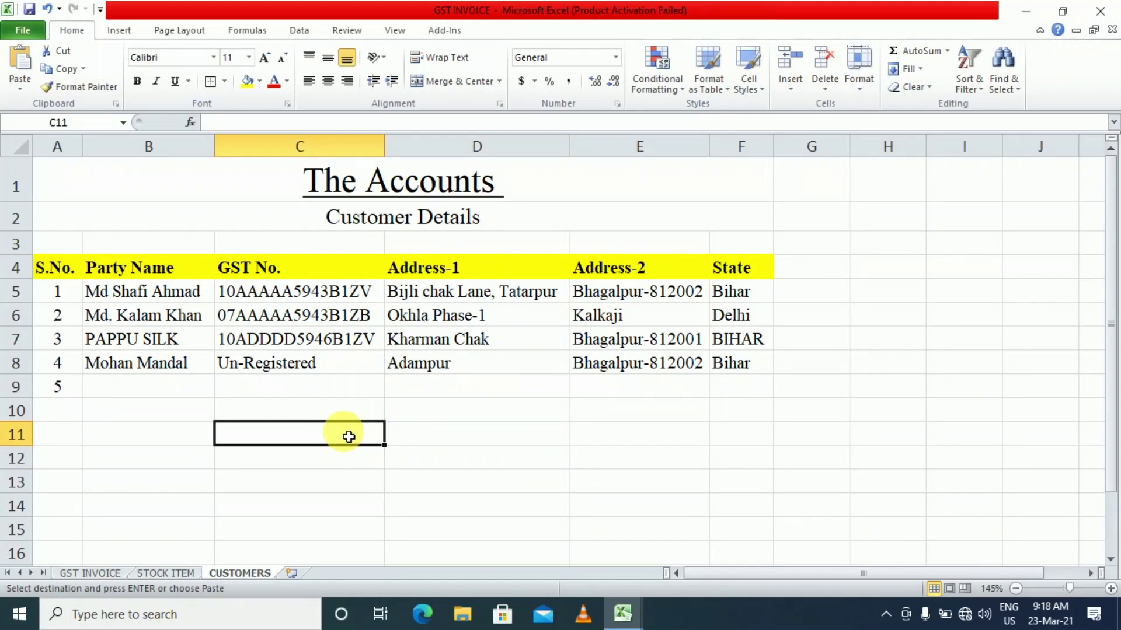
{"action": "left_click", "coordinate": [142, 387]}
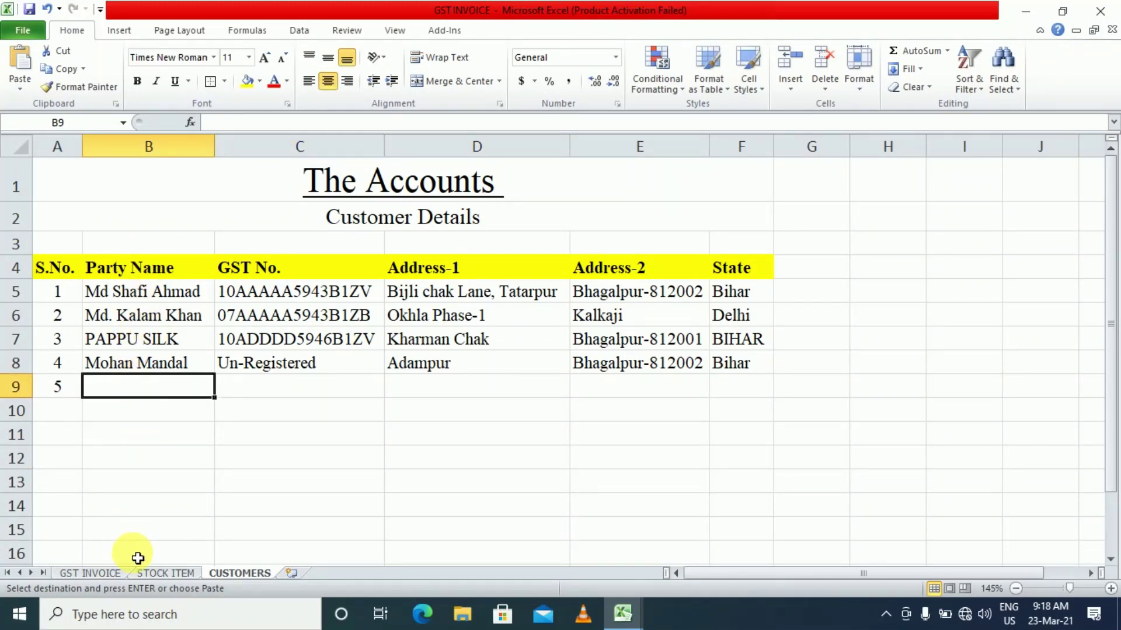
{"action": "scroll", "coordinate": [157, 519], "scroll_direction": "up", "scroll_amount": 3}
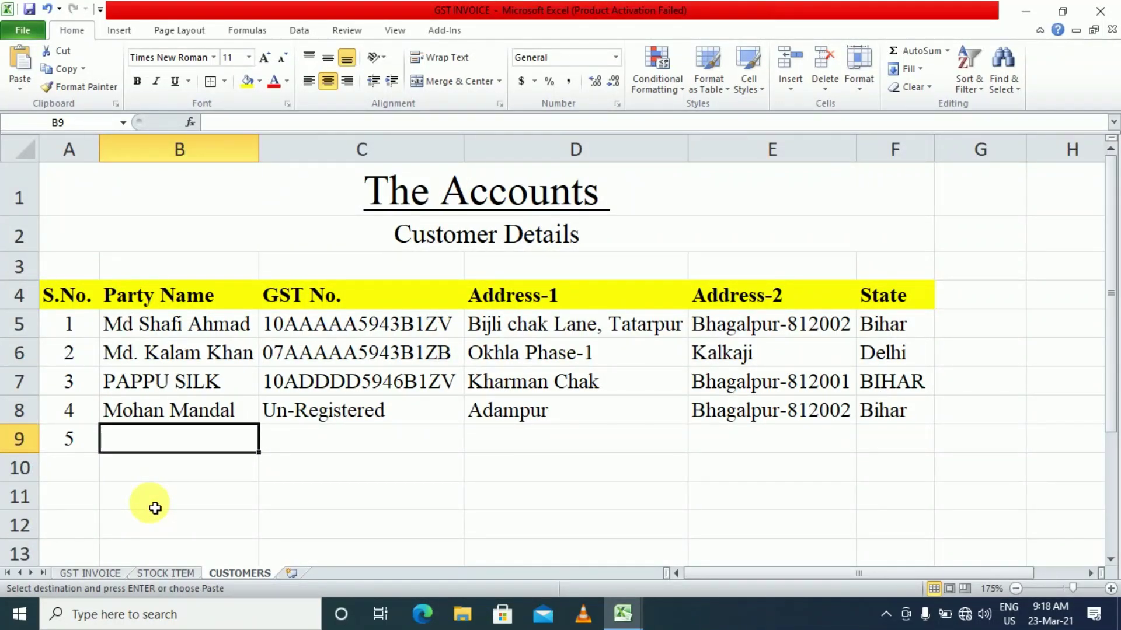
{"action": "left_click", "coordinate": [194, 325]}
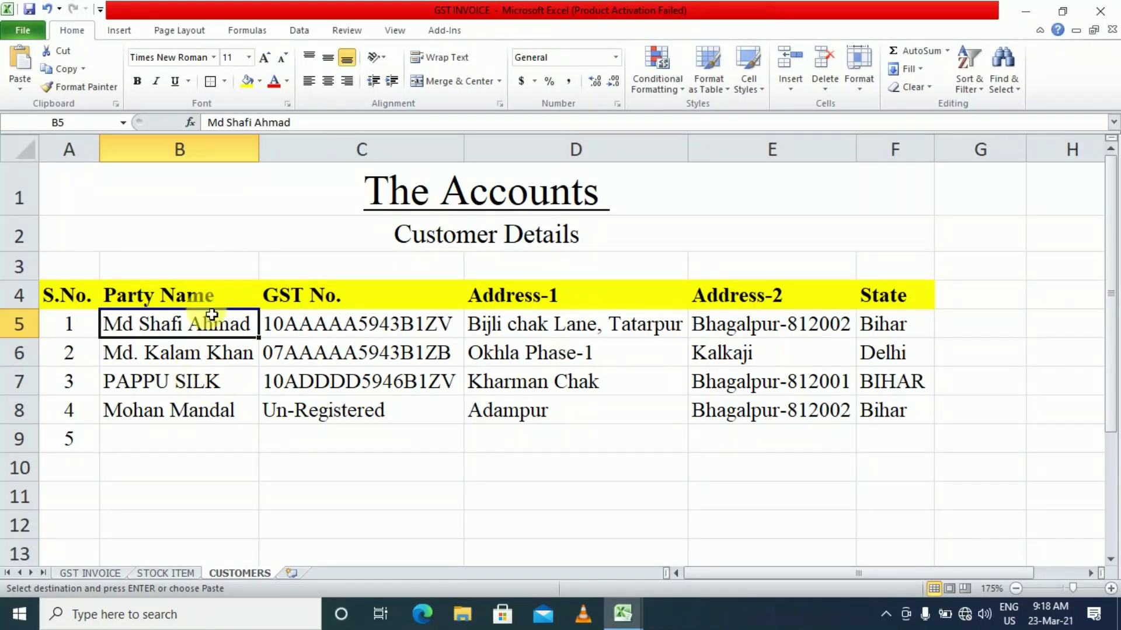
{"action": "left_click_drag", "start_coordinate": [183, 331], "coordinate": [182, 435]}
{"action": "left_click_drag", "start_coordinate": [190, 320], "coordinate": [207, 435]}
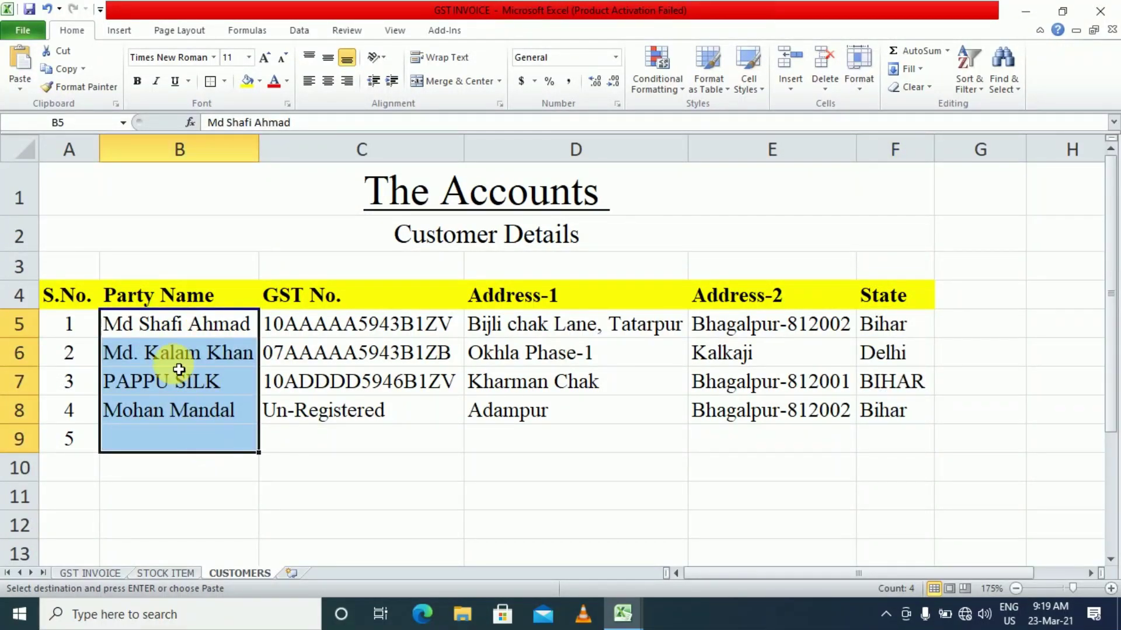
{"action": "left_click", "coordinate": [182, 336]}
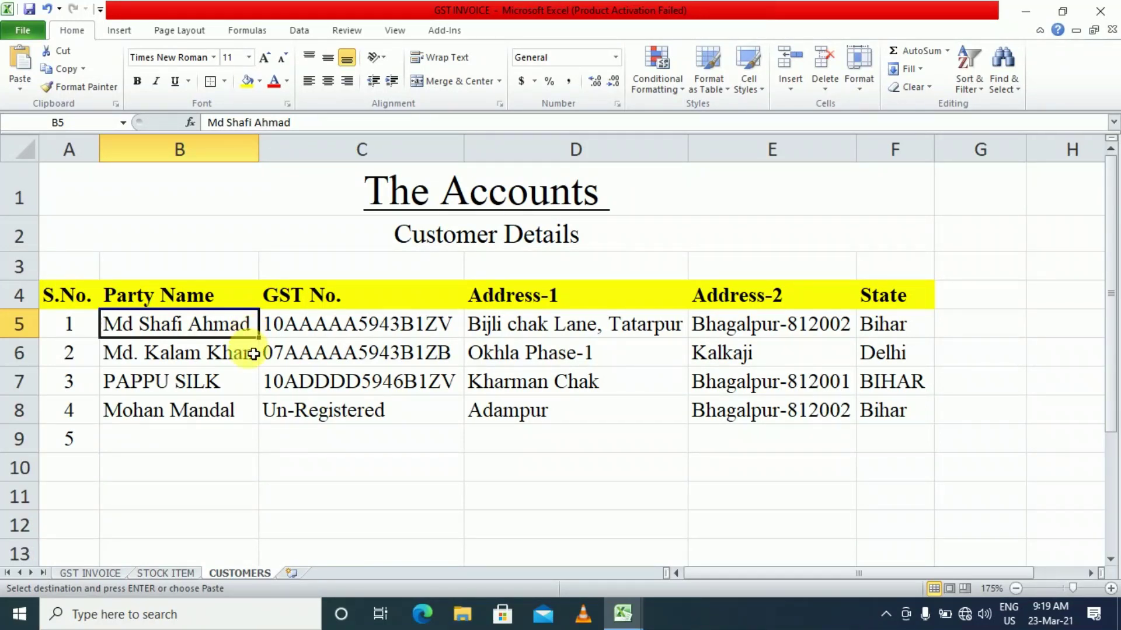
{"action": "left_click_drag", "start_coordinate": [230, 321], "coordinate": [238, 443]}
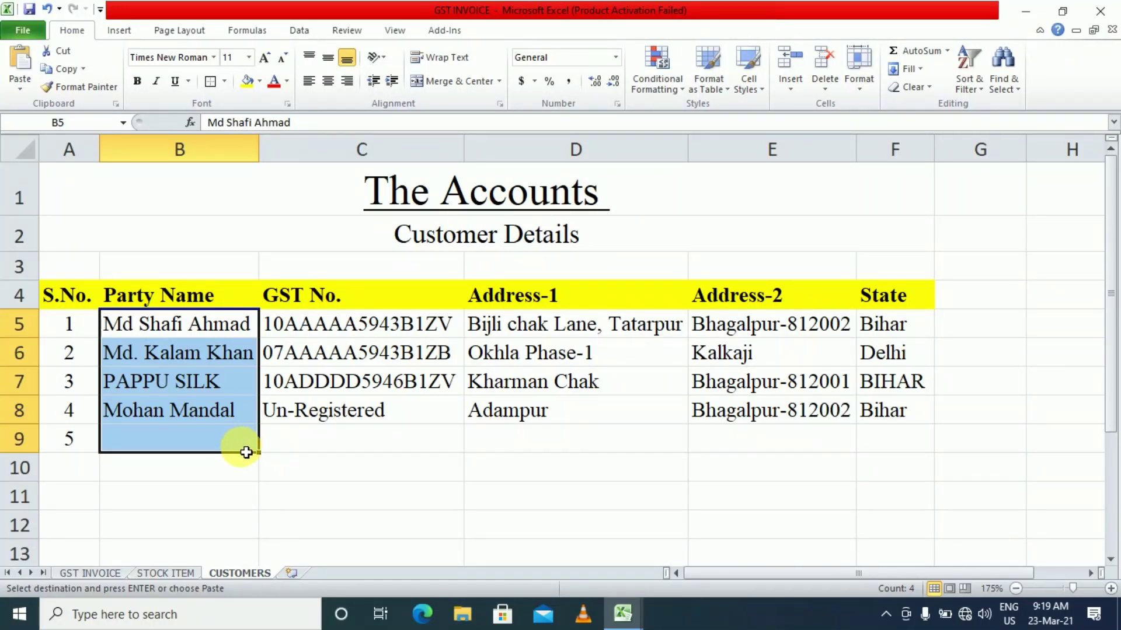
Clear the buyer's address cells in rows 9 to 11 and the GSTIN value in B12 on the GST INVOICE sheet
{"action": "left_click", "coordinate": [93, 572]}
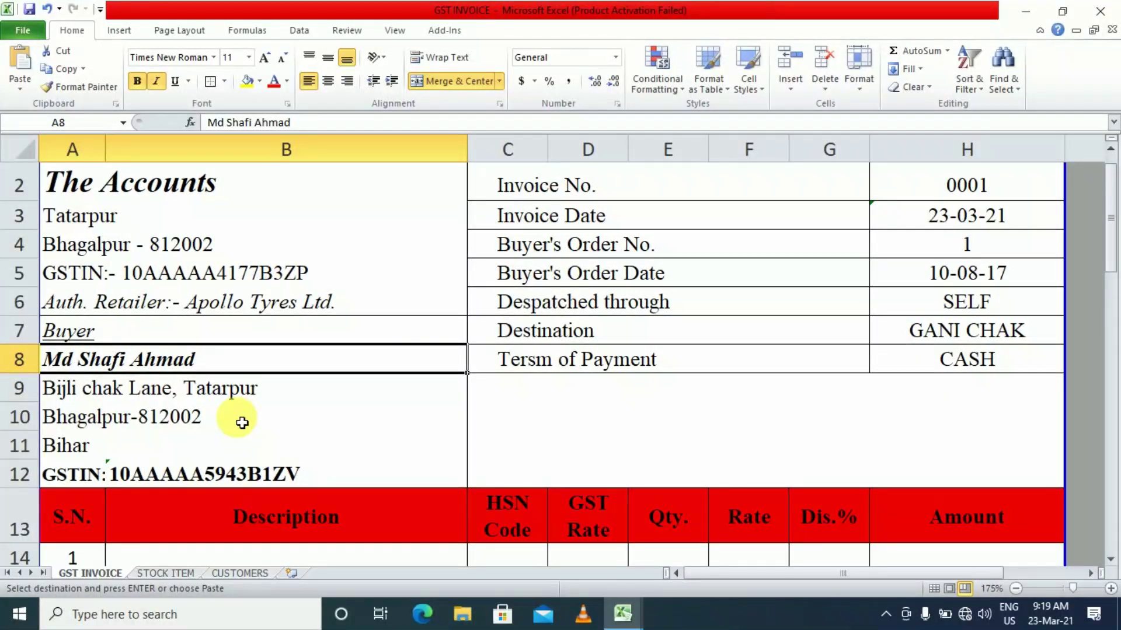
{"action": "left_click_drag", "start_coordinate": [227, 386], "coordinate": [228, 471]}
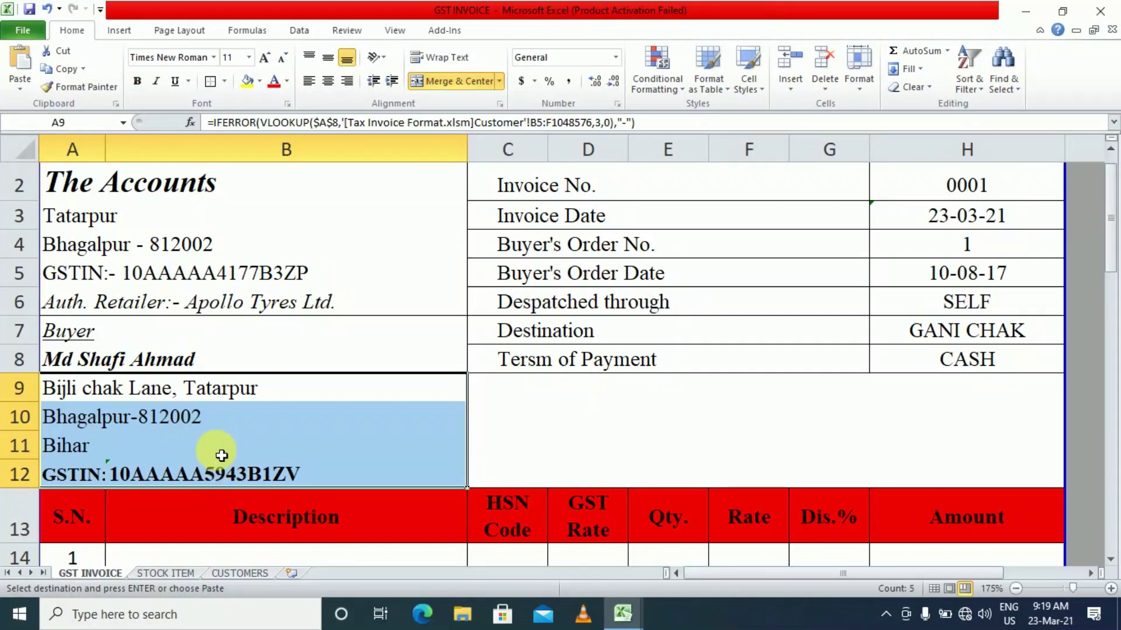
{"action": "left_click", "coordinate": [221, 455]}
{"action": "left_click_drag", "start_coordinate": [220, 387], "coordinate": [218, 439]}
{"action": "key", "text": "Delete"}
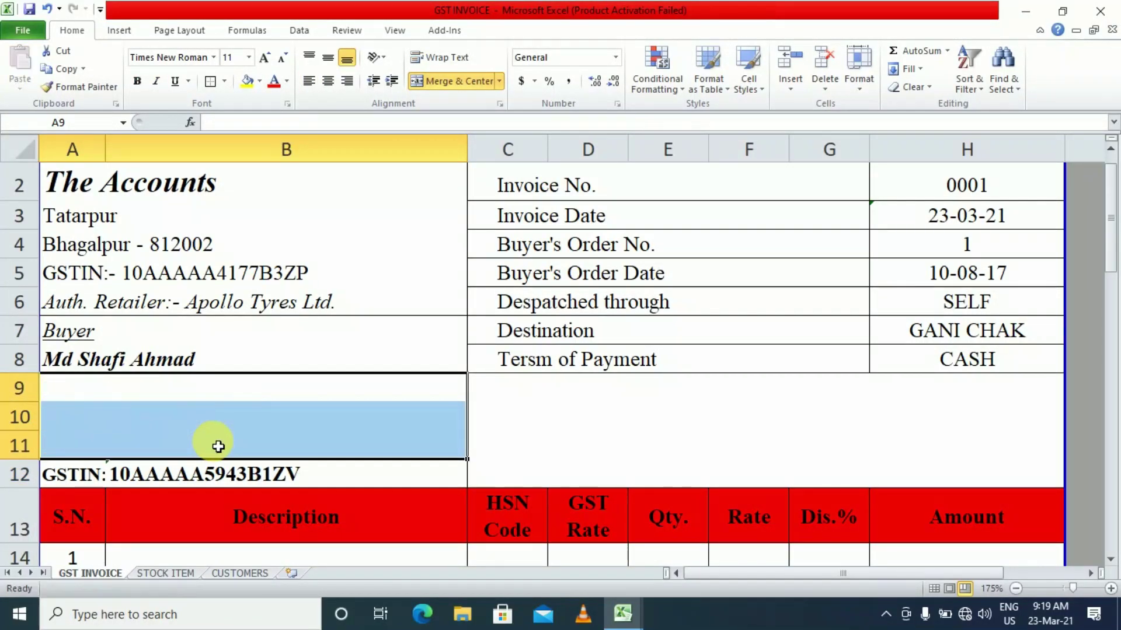
{"action": "left_click", "coordinate": [220, 474]}
{"action": "key", "text": "Delete"}
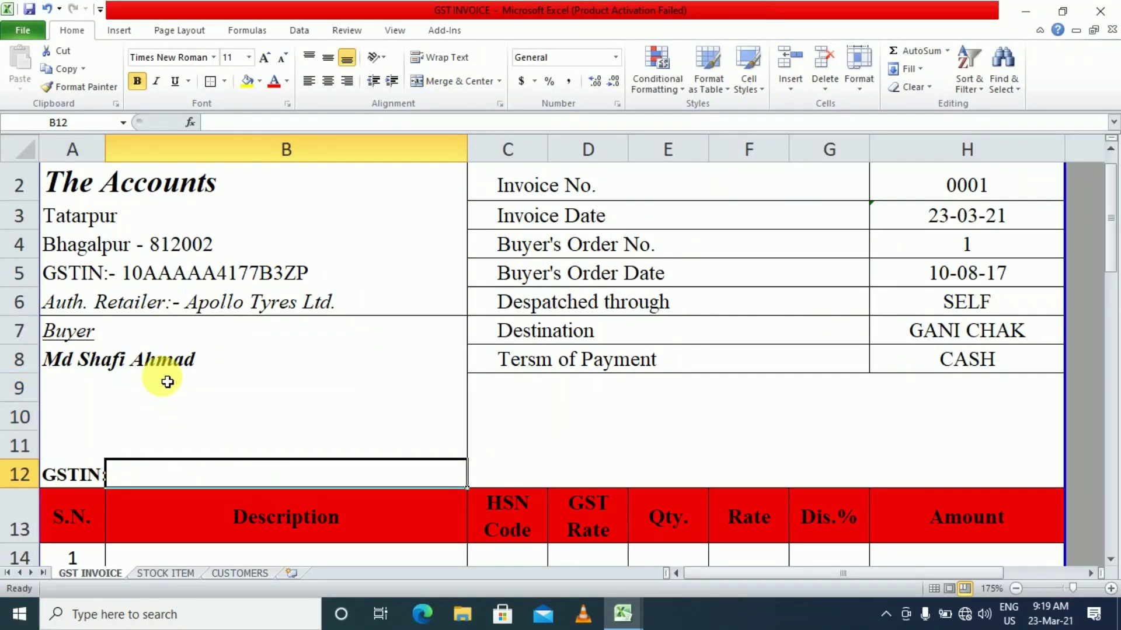
Compare the buyer block on the invoice with the party names and GST details on the CUSTOMERS sheet
{"action": "left_click", "coordinate": [156, 355]}
{"action": "left_click", "coordinate": [150, 421]}
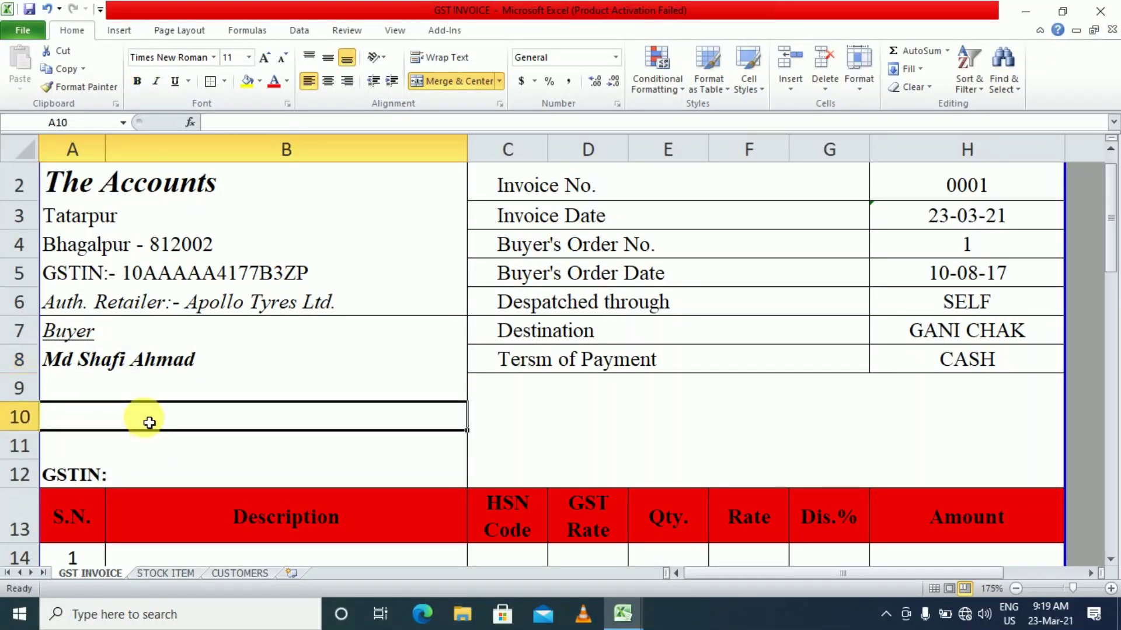
{"action": "left_click", "coordinate": [144, 366]}
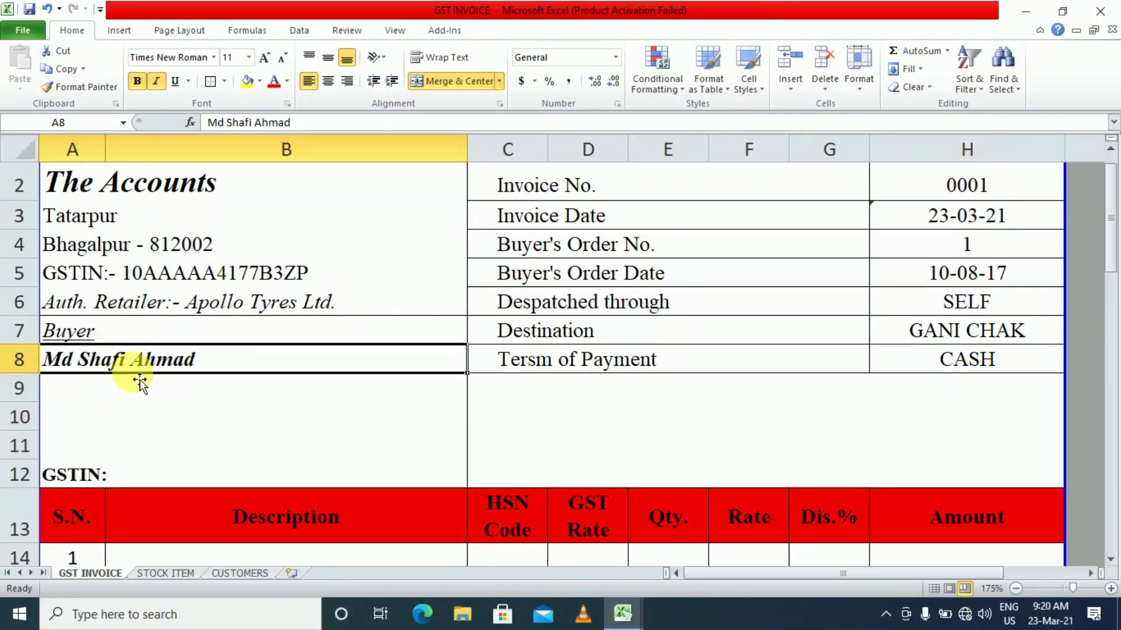
{"action": "left_click", "coordinate": [147, 576]}
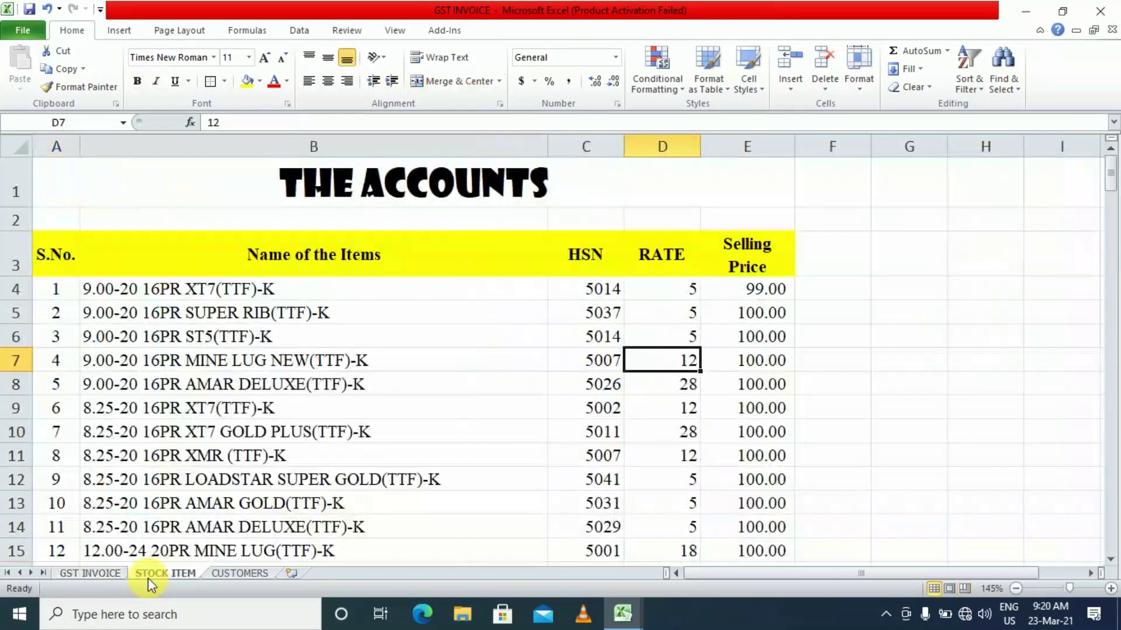
{"action": "left_click", "coordinate": [230, 573]}
{"action": "scroll", "coordinate": [351, 409], "scroll_direction": "up", "scroll_amount": 4}
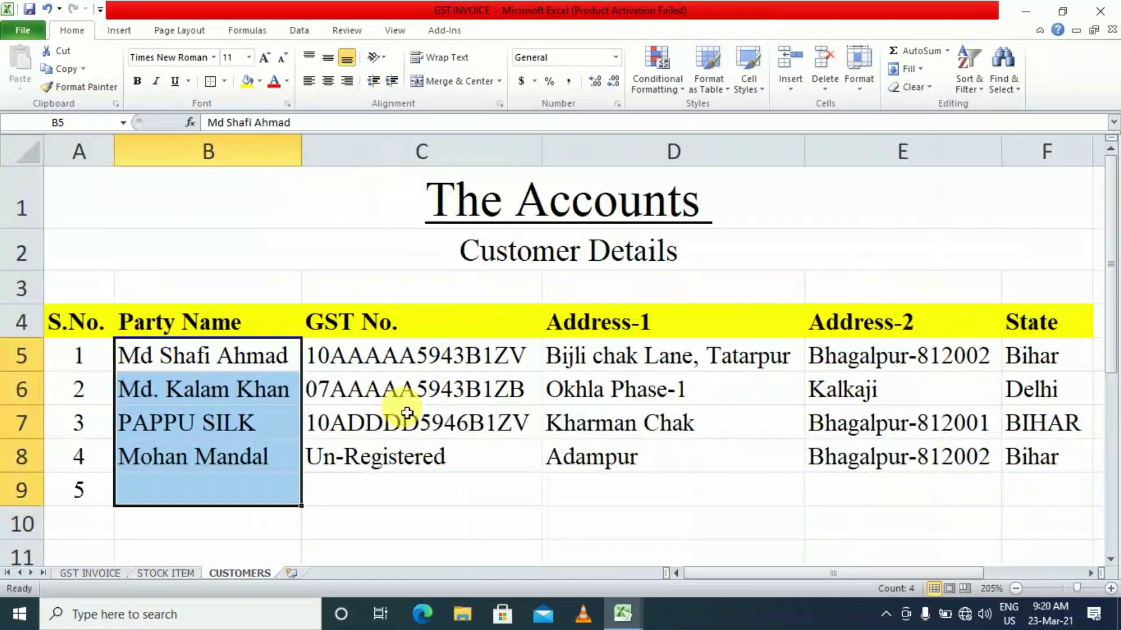
{"action": "left_click", "coordinate": [229, 404]}
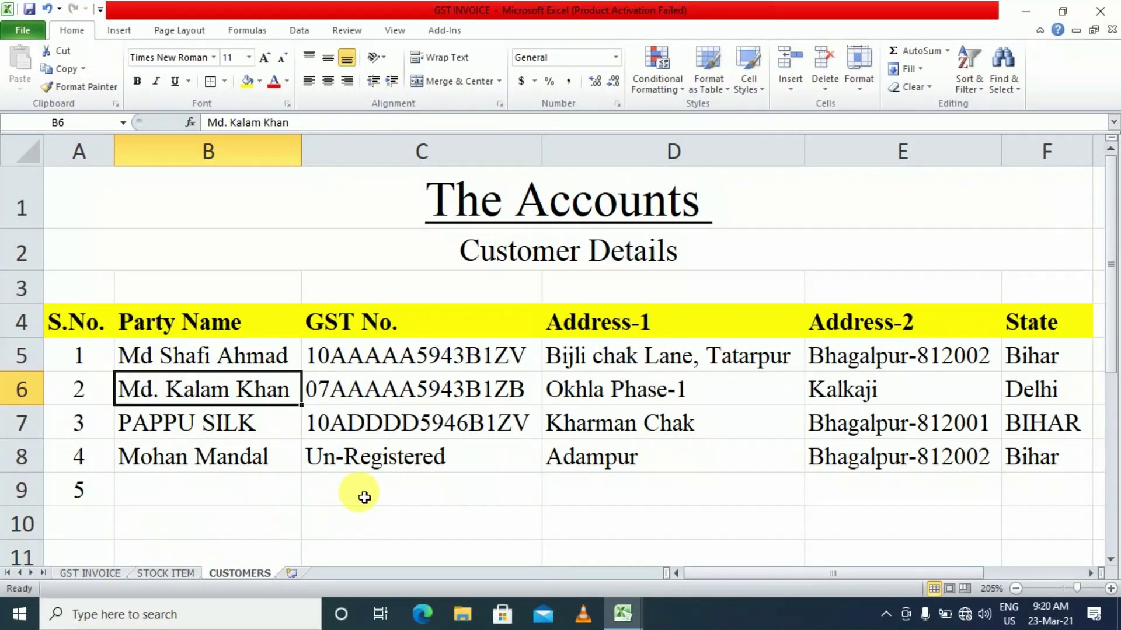
{"action": "left_click", "coordinate": [371, 464]}
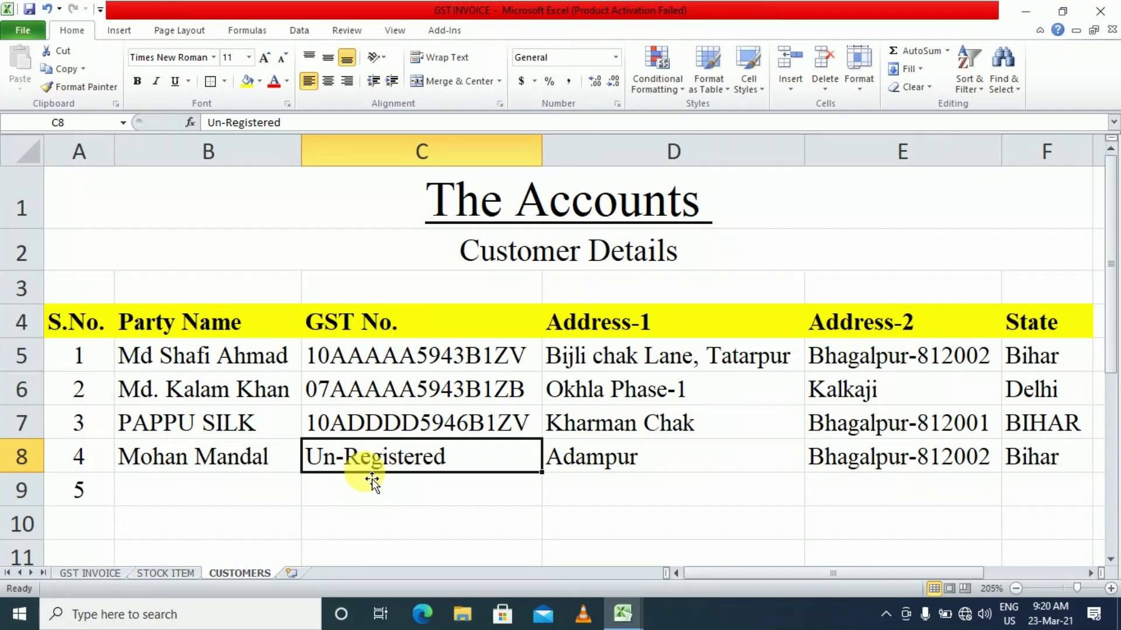
{"action": "key", "text": "ctrl+f"}
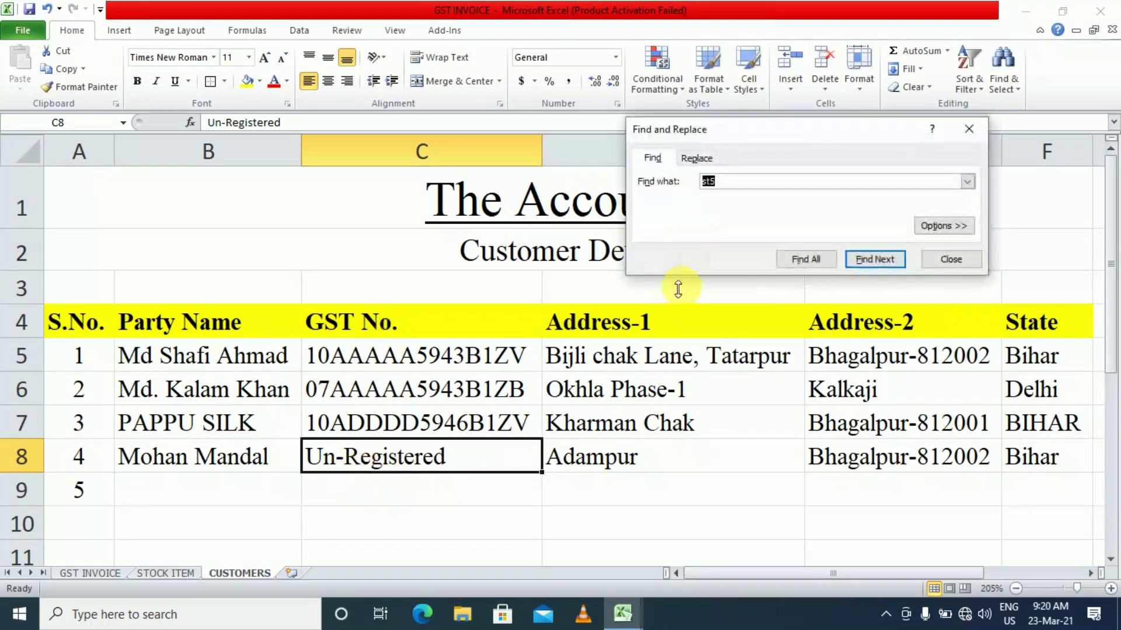
{"action": "key", "text": "Escape"}
{"action": "left_click", "coordinate": [266, 393]}
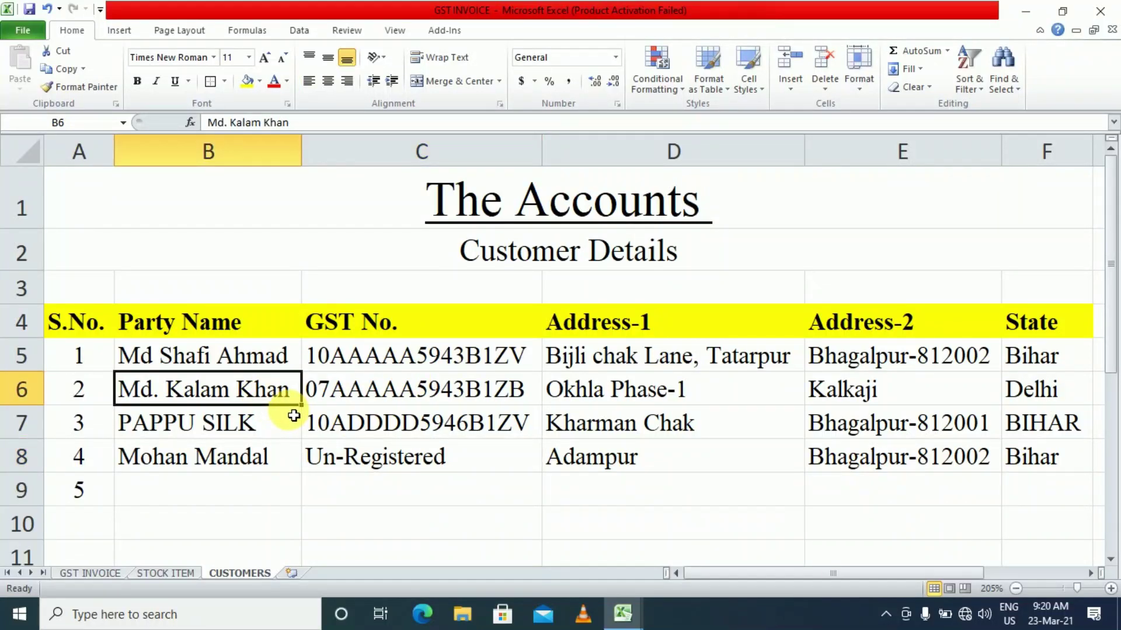
{"action": "left_click", "coordinate": [168, 354]}
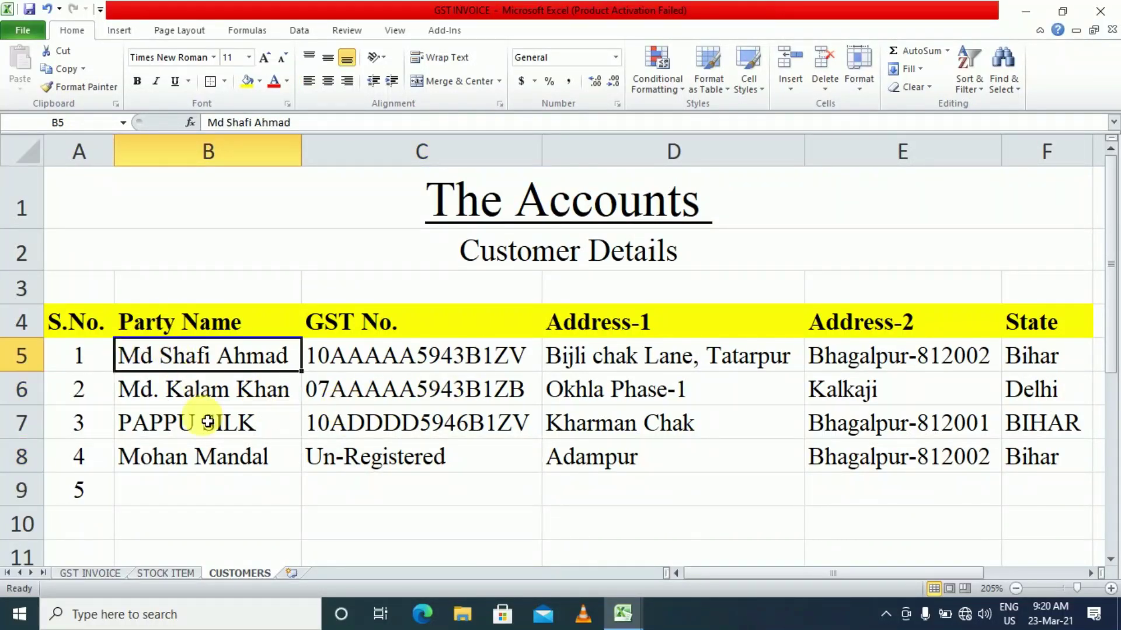
Start a VLOOKUP formula in cell A9 of the GST INVOICE sheet with buyer cell A8 as the lookup value
{"action": "left_click", "coordinate": [92, 573]}
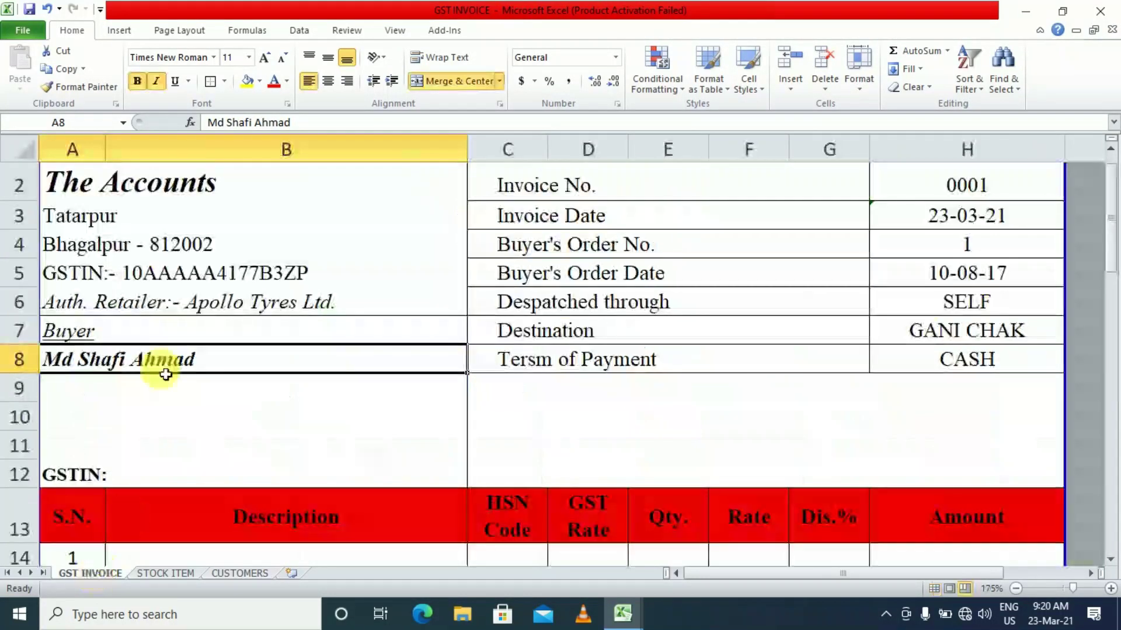
{"action": "left_click", "coordinate": [131, 399]}
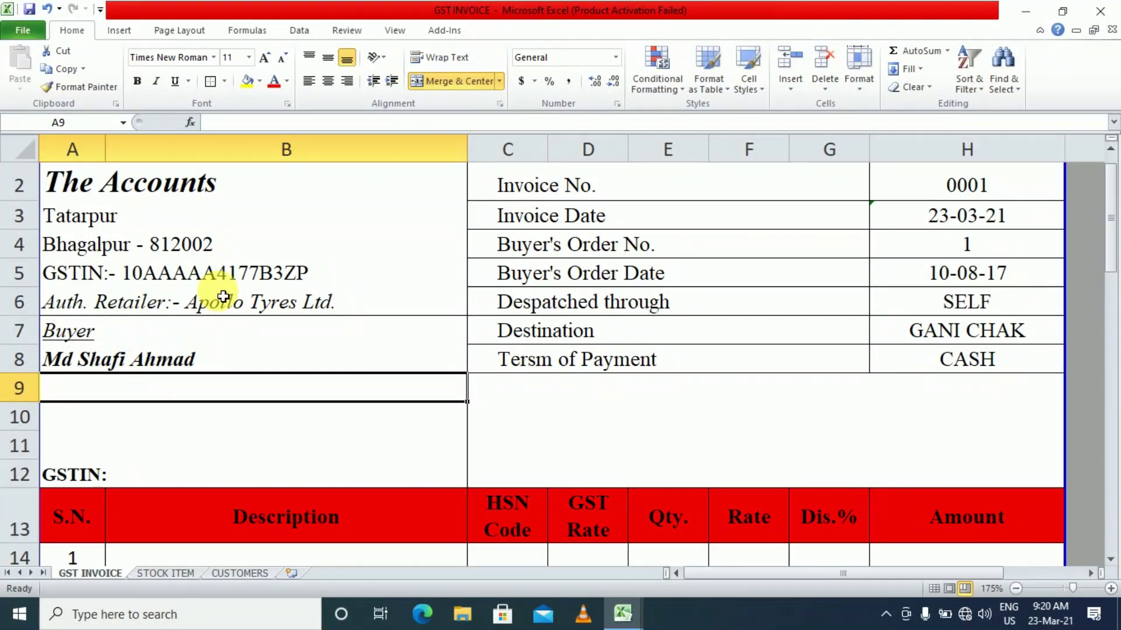
{"action": "scroll", "coordinate": [233, 401], "scroll_direction": "up", "scroll_amount": 3}
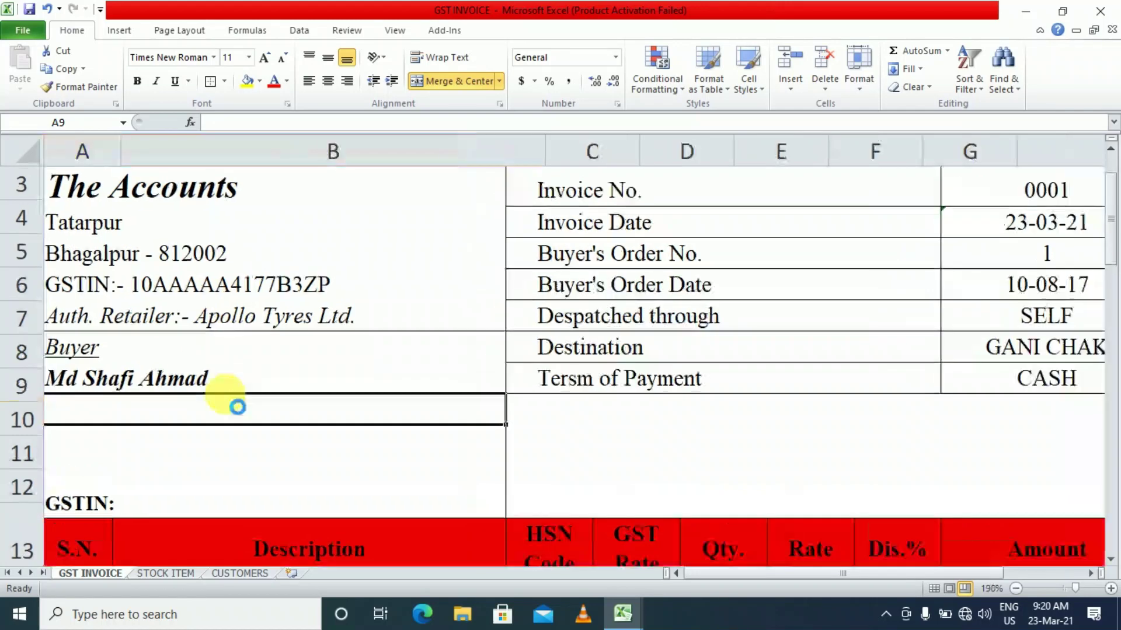
{"action": "type", "text": "=VL"}
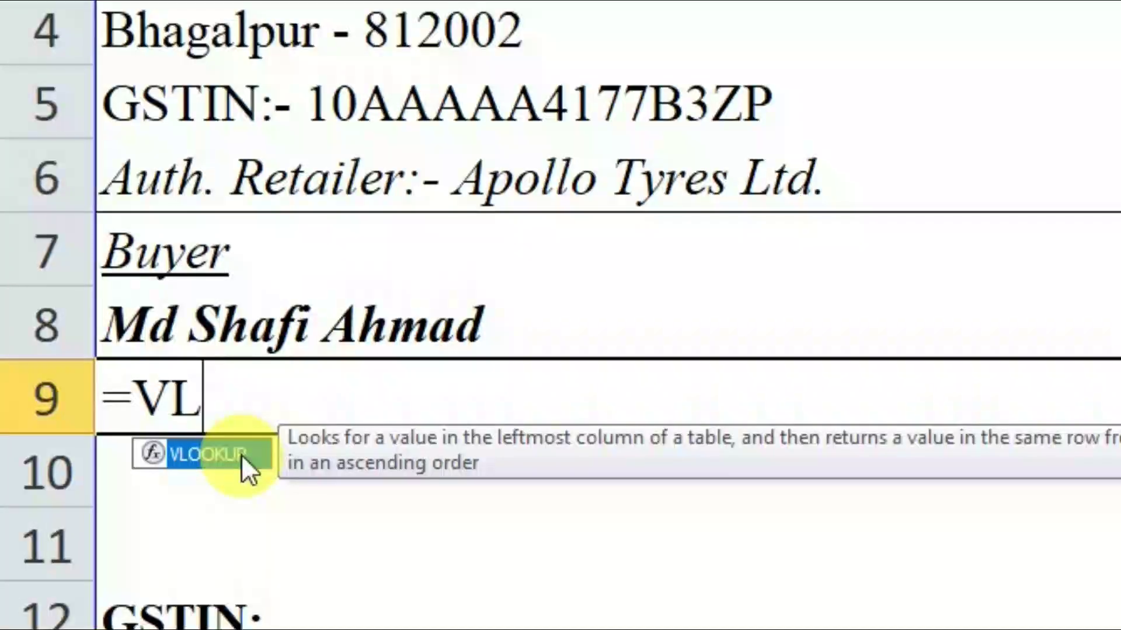
{"action": "double_click", "coordinate": [119, 439]}
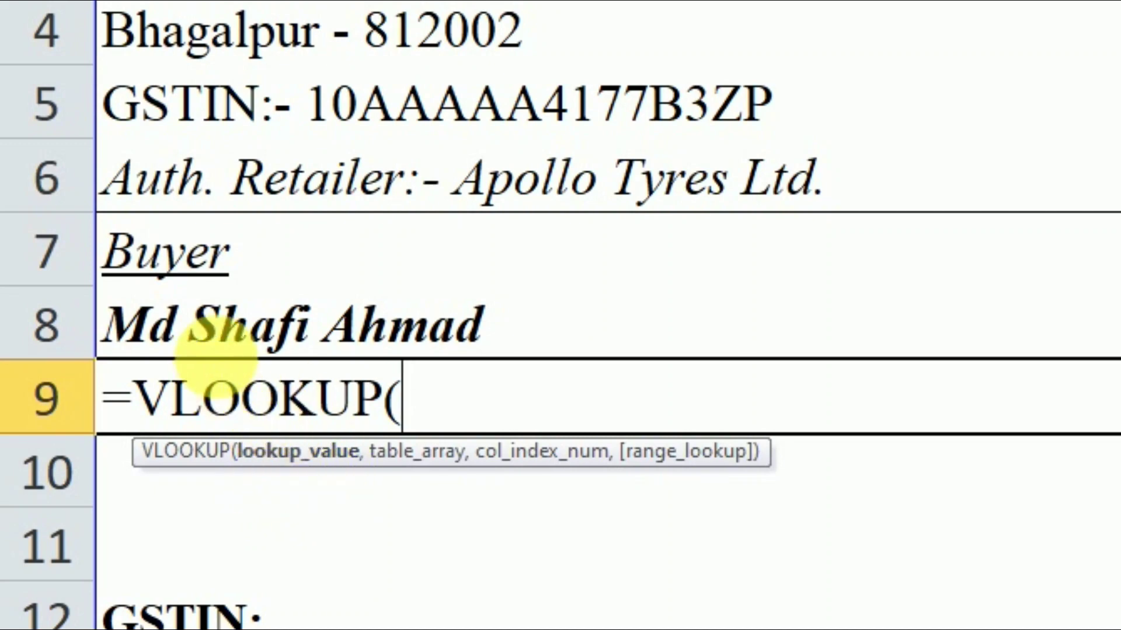
{"action": "left_click", "coordinate": [272, 355]}
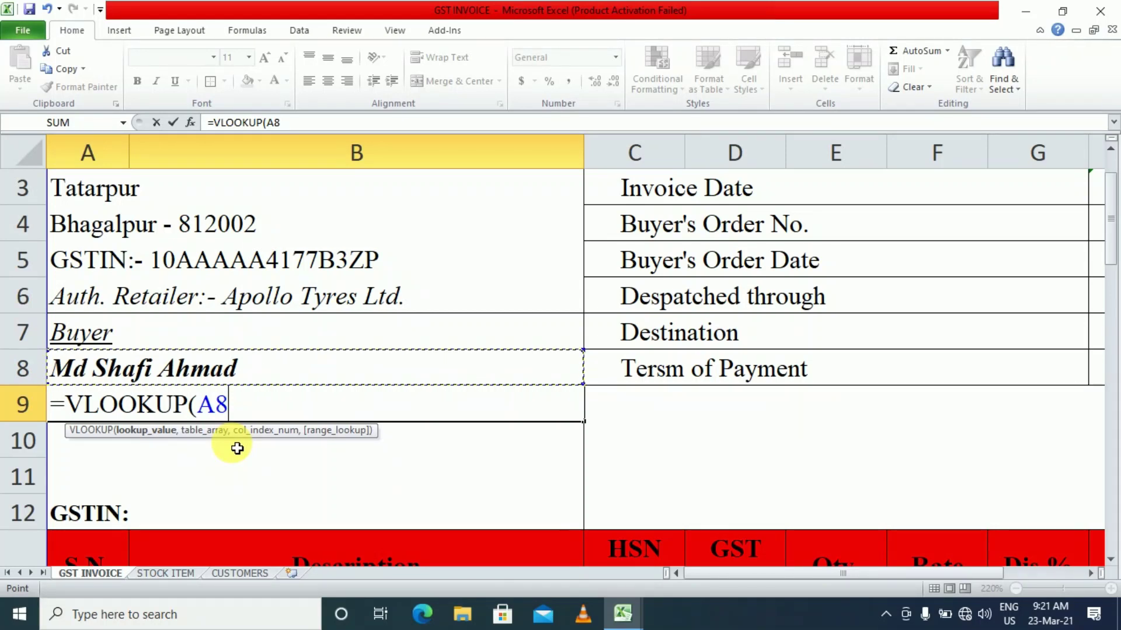
{"action": "type", "text": ","}
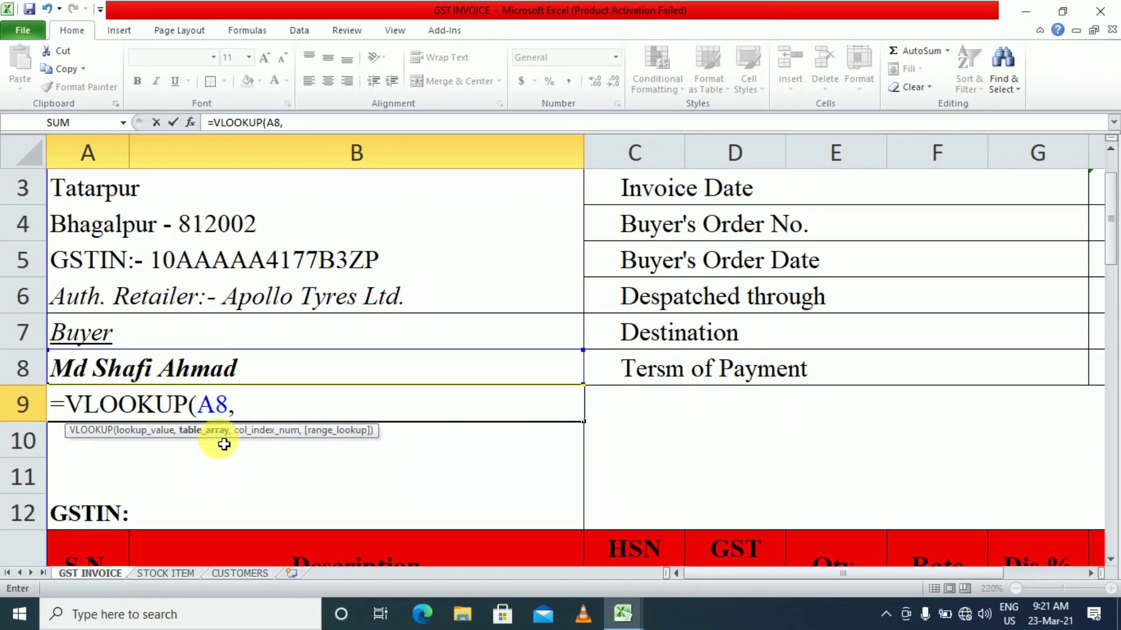
Start the VLOOKUP's table array at the first party name, cell B5 of the CUSTOMERS sheet
{"action": "left_click", "coordinate": [240, 574]}
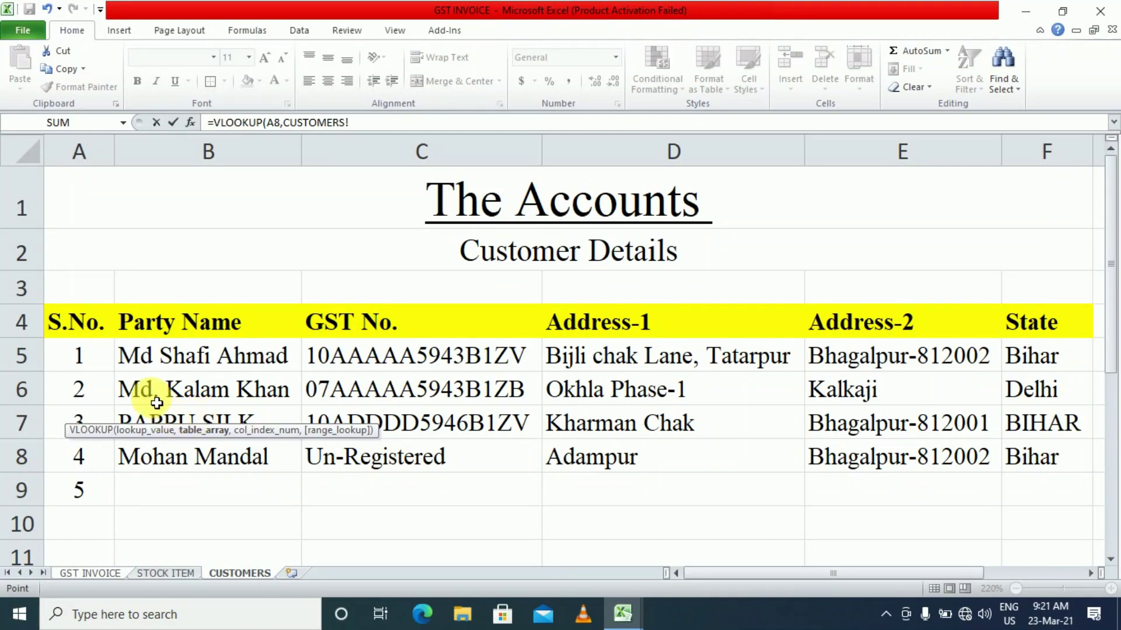
{"action": "left_click", "coordinate": [90, 358]}
{"action": "left_click", "coordinate": [184, 386]}
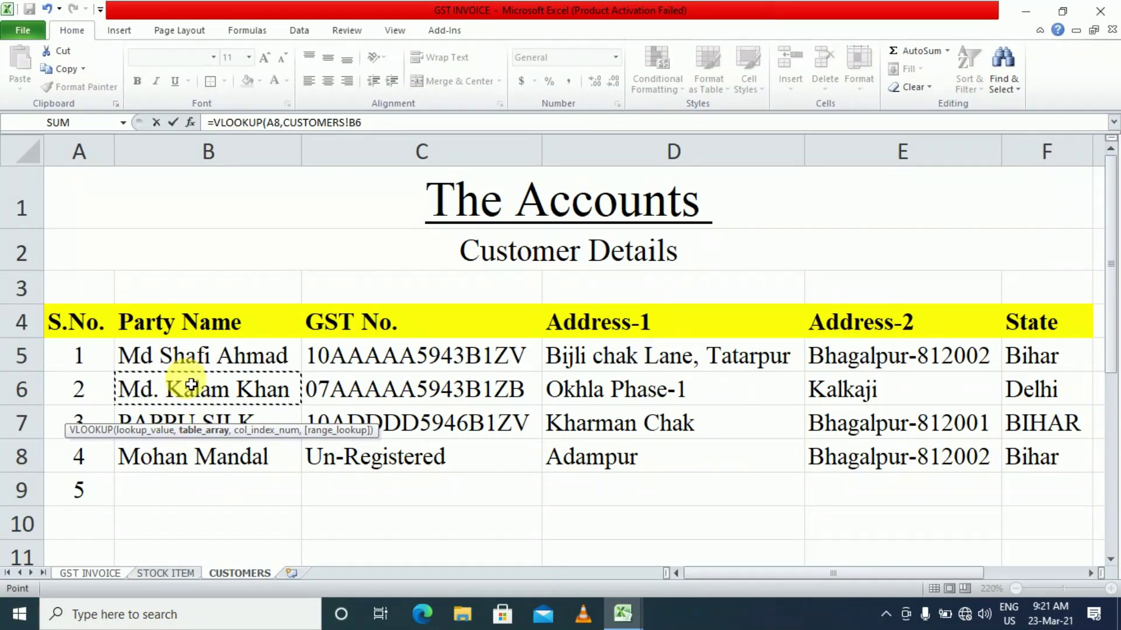
{"action": "left_click", "coordinate": [177, 355]}
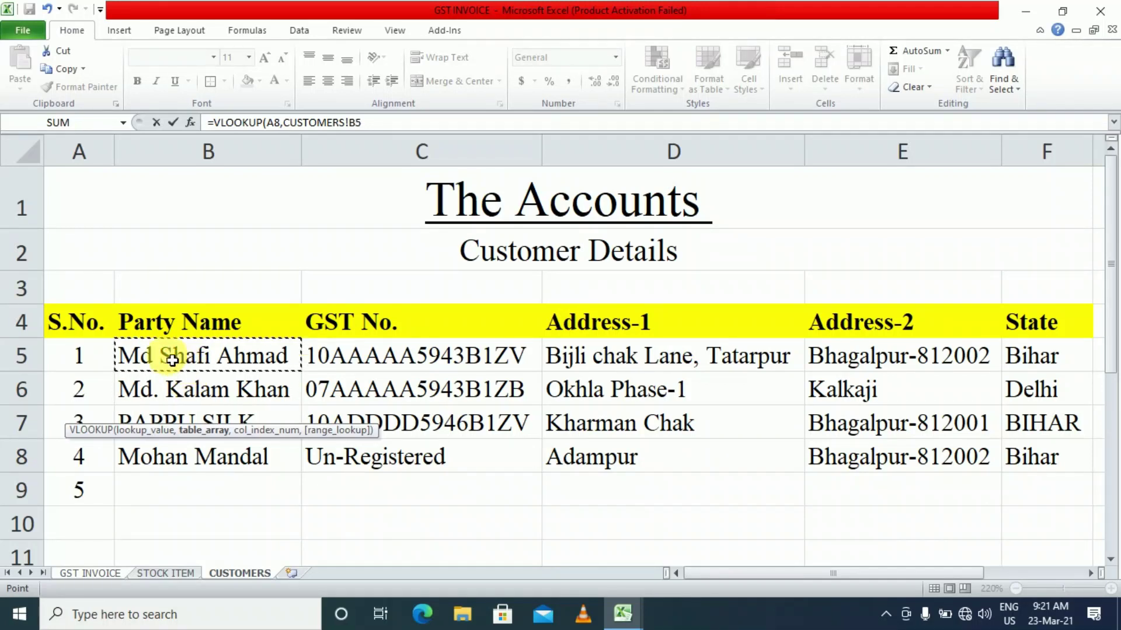
{"action": "left_click", "coordinate": [185, 388]}
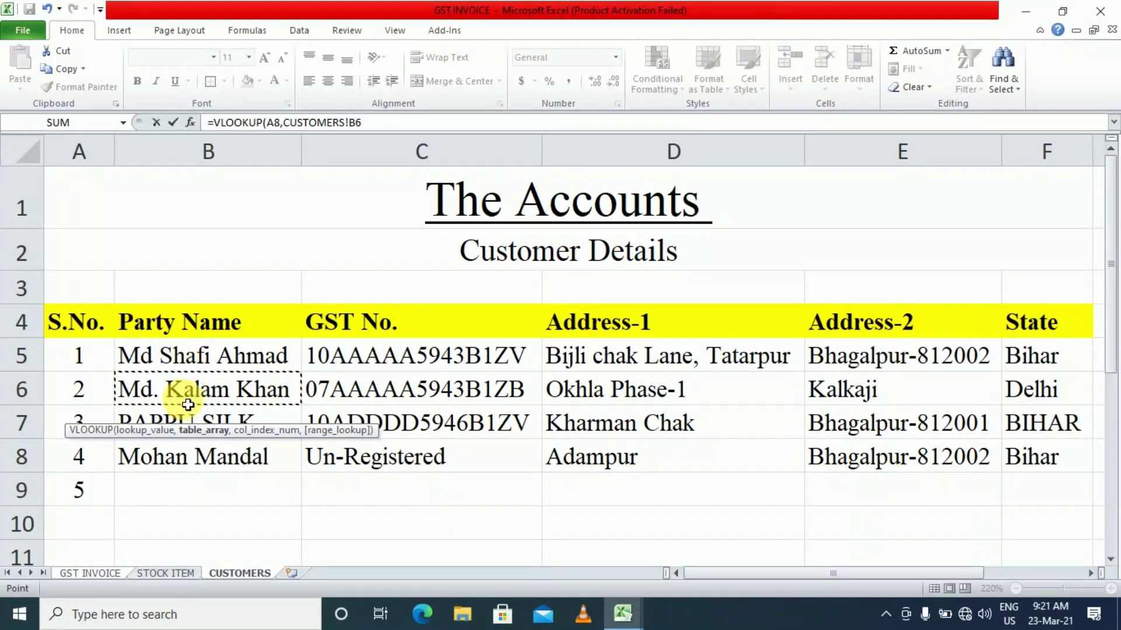
{"action": "left_click", "coordinate": [175, 359]}
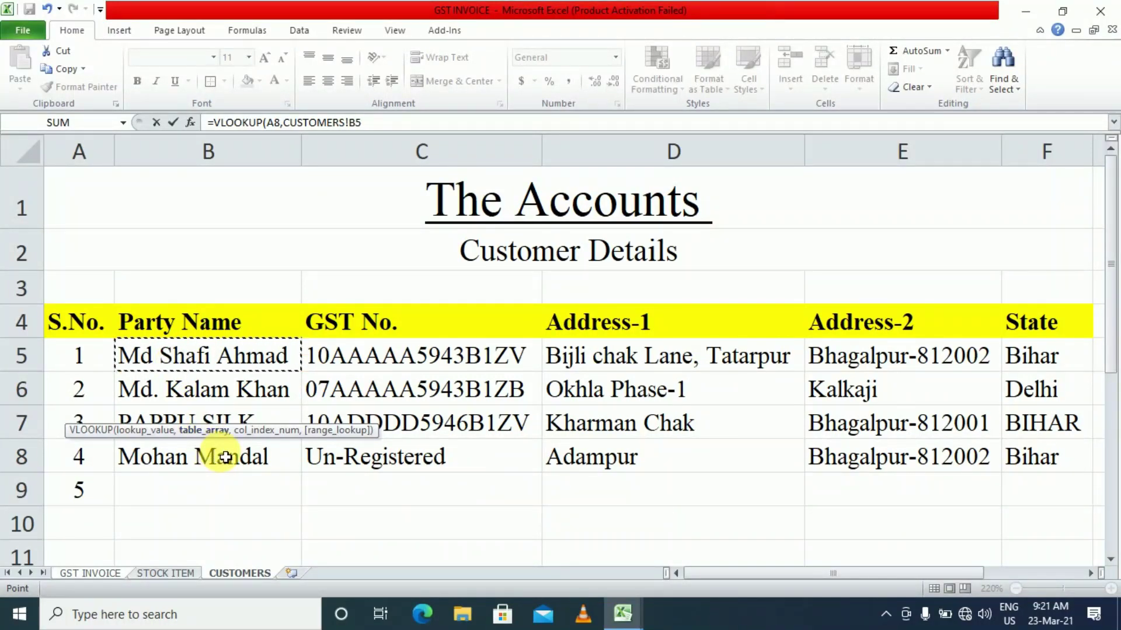
{"action": "left_click", "coordinate": [188, 325]}
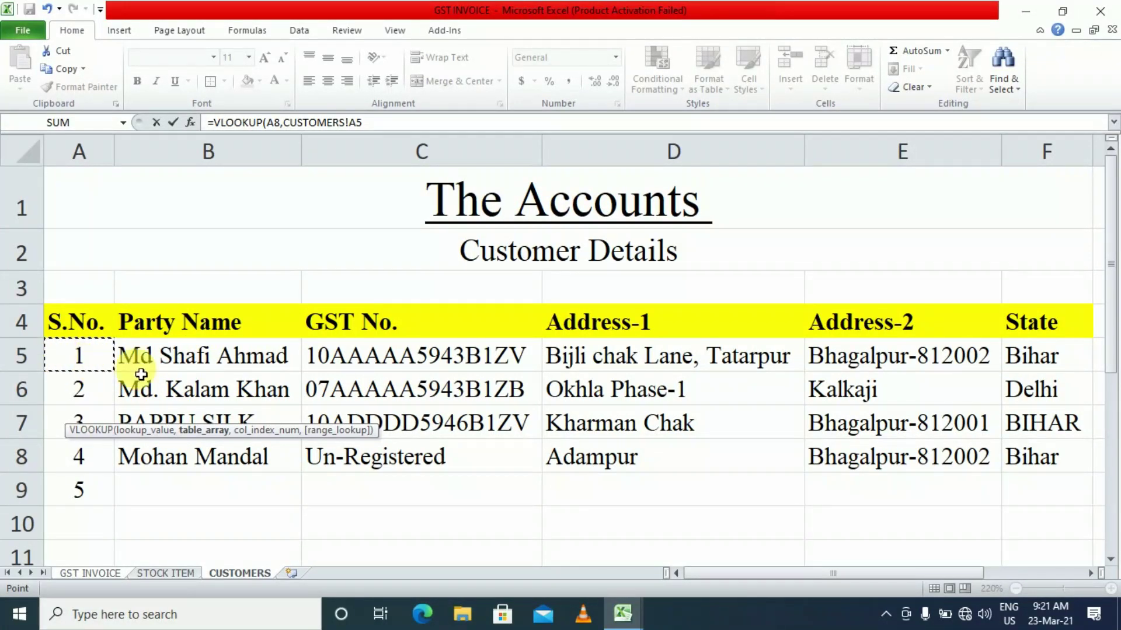
{"action": "left_click", "coordinate": [193, 365]}
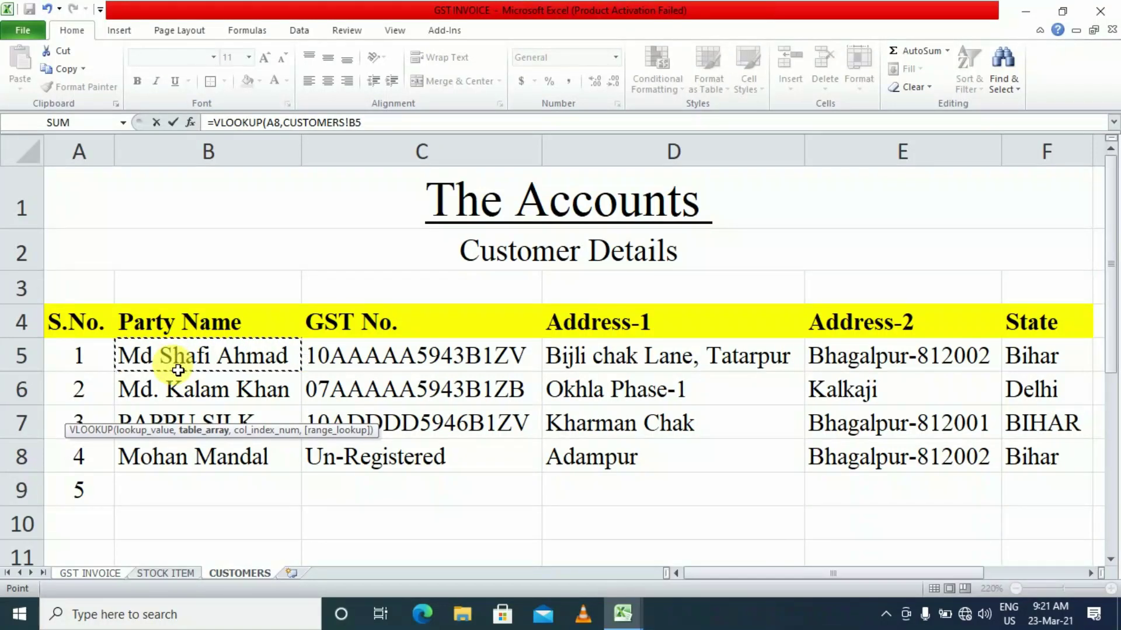
Extend the table array through the State column to the sheet's last row, giving CUSTOMERS!B5:F1048576
{"action": "key", "text": "shift+Right"}
{"action": "key", "text": "shift+Right"}
{"action": "key", "text": "shift+Right"}
{"action": "key", "text": "shift+Right"}
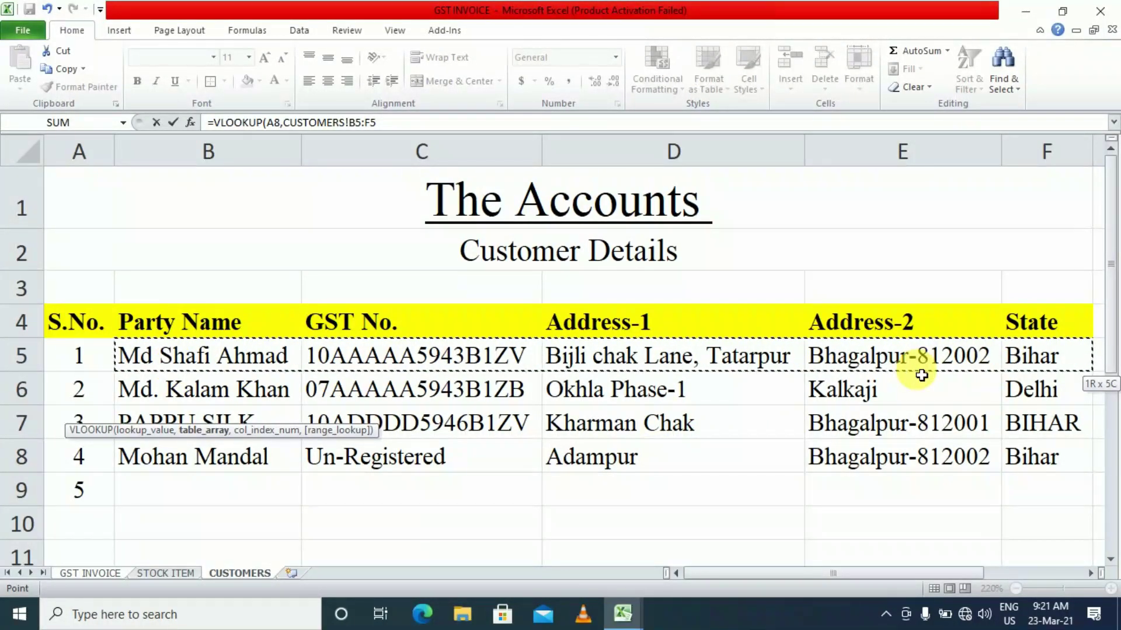
{"action": "key", "text": "shift+Down"}
{"action": "key", "text": "shift+Down"}
{"action": "key", "text": "shift+Down"}
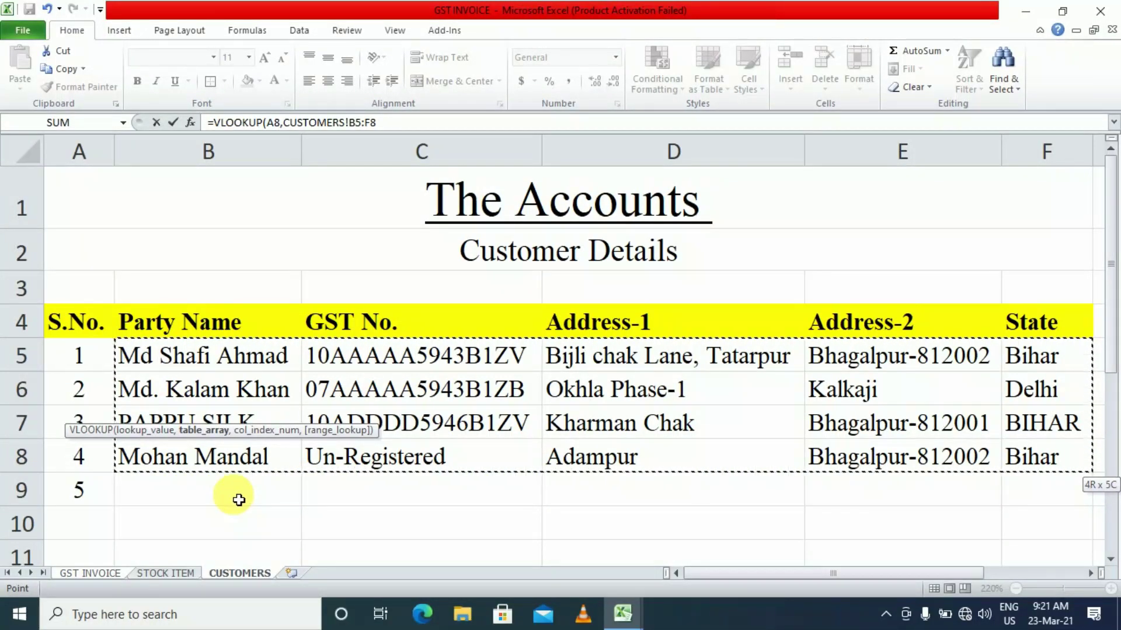
{"action": "key", "text": "shift+Down"}
{"action": "key", "text": "ctrl+shift+Down"}
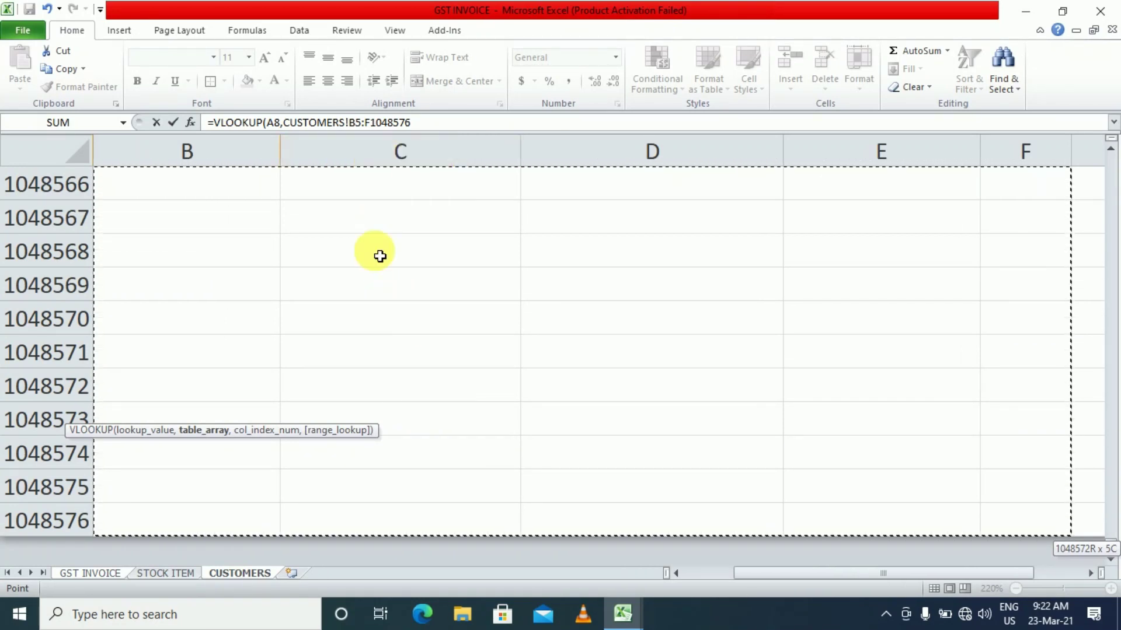
{"action": "type", "text": ","}
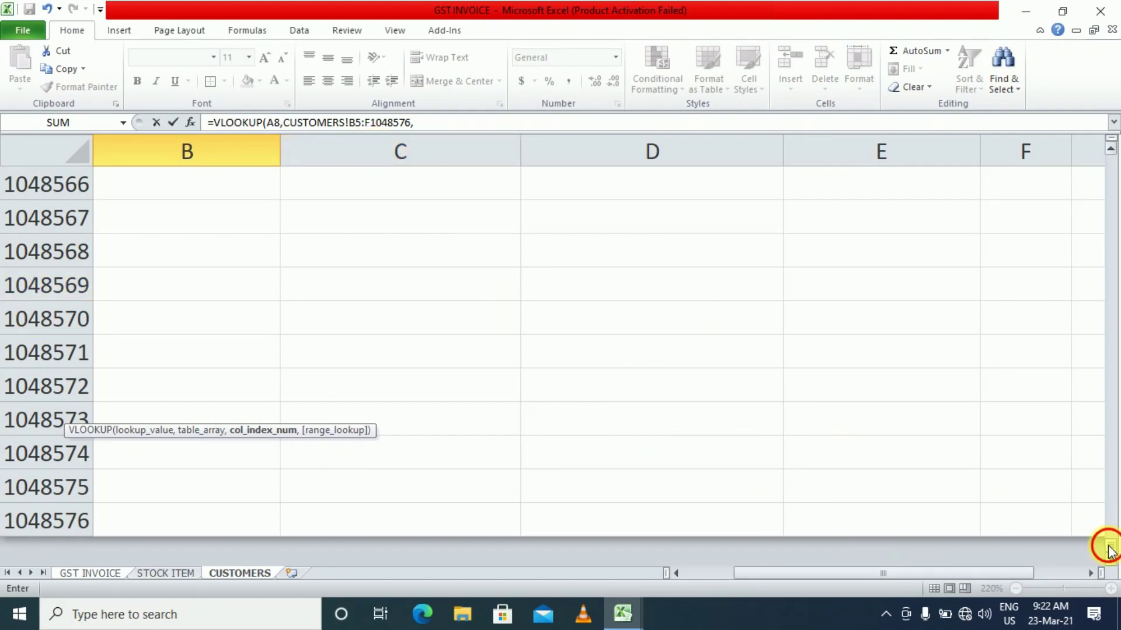
Complete the VLOOKUP in A9 with column index 3 and range lookup 0 for an exact match
{"action": "left_click_drag", "start_coordinate": [1109, 545], "coordinate": [1117, 160]}
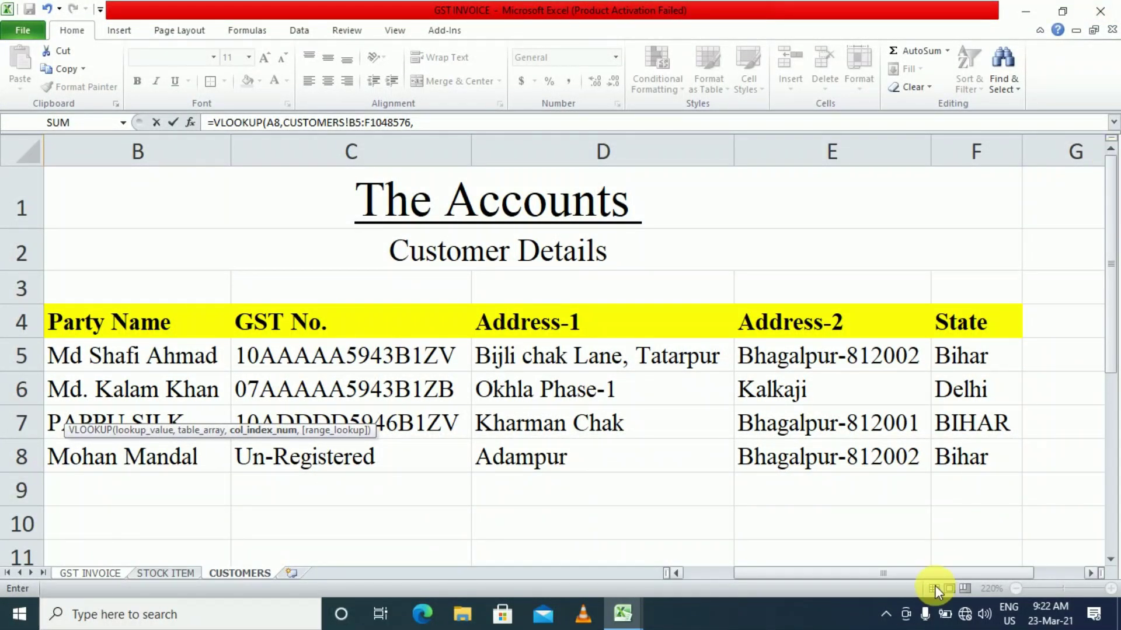
{"action": "left_click_drag", "start_coordinate": [920, 575], "coordinate": [841, 591]}
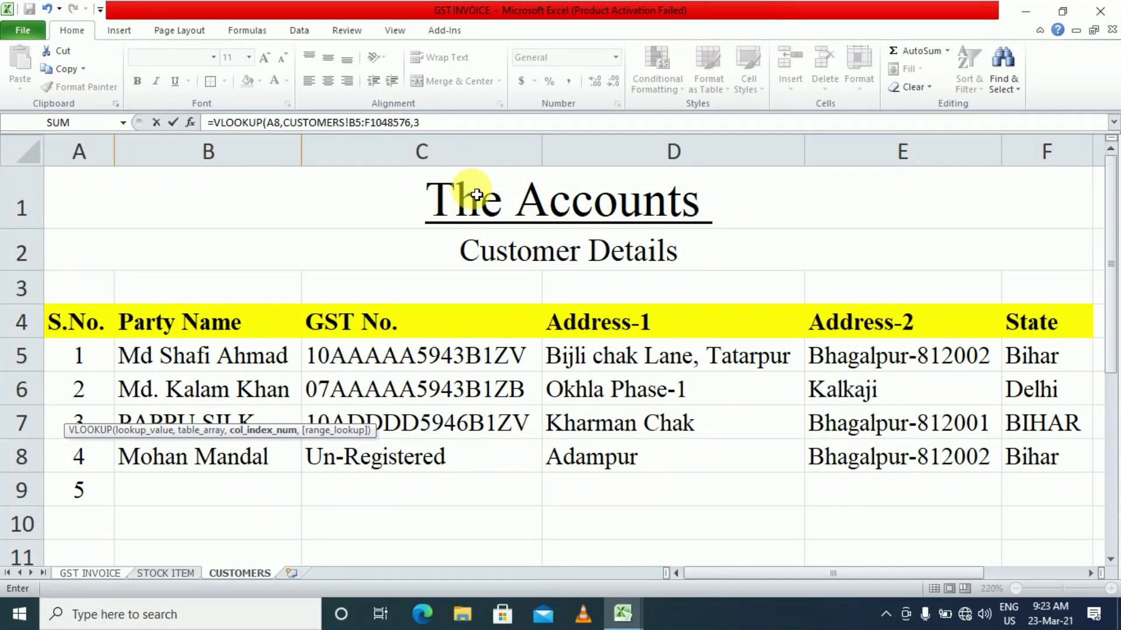
{"action": "type", "text": ","}
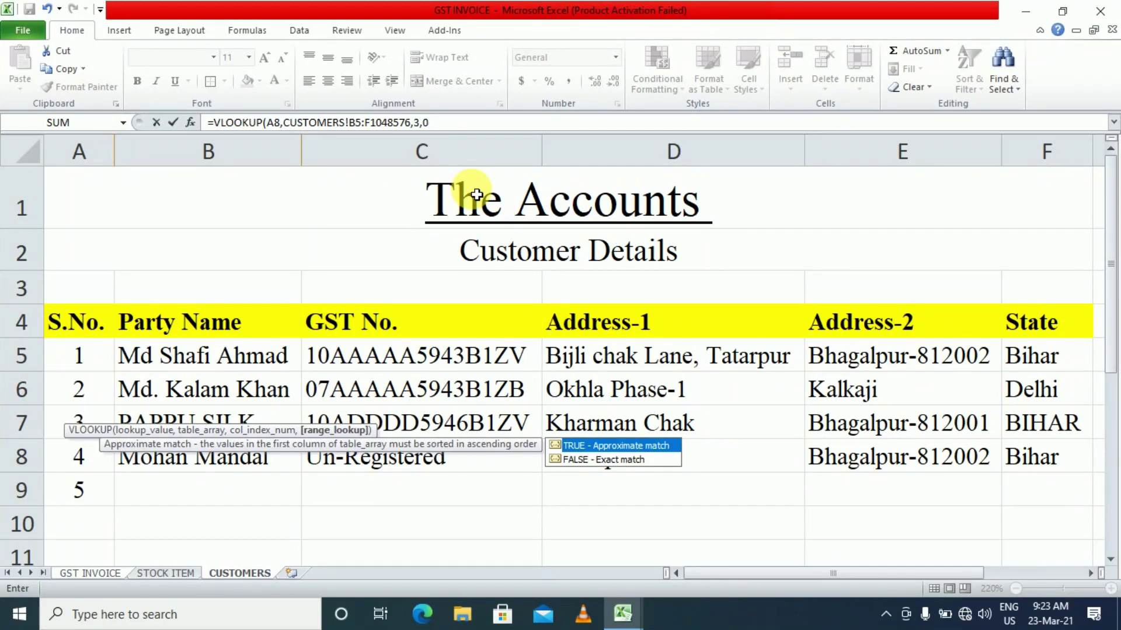
{"action": "type", "text": "0)"}
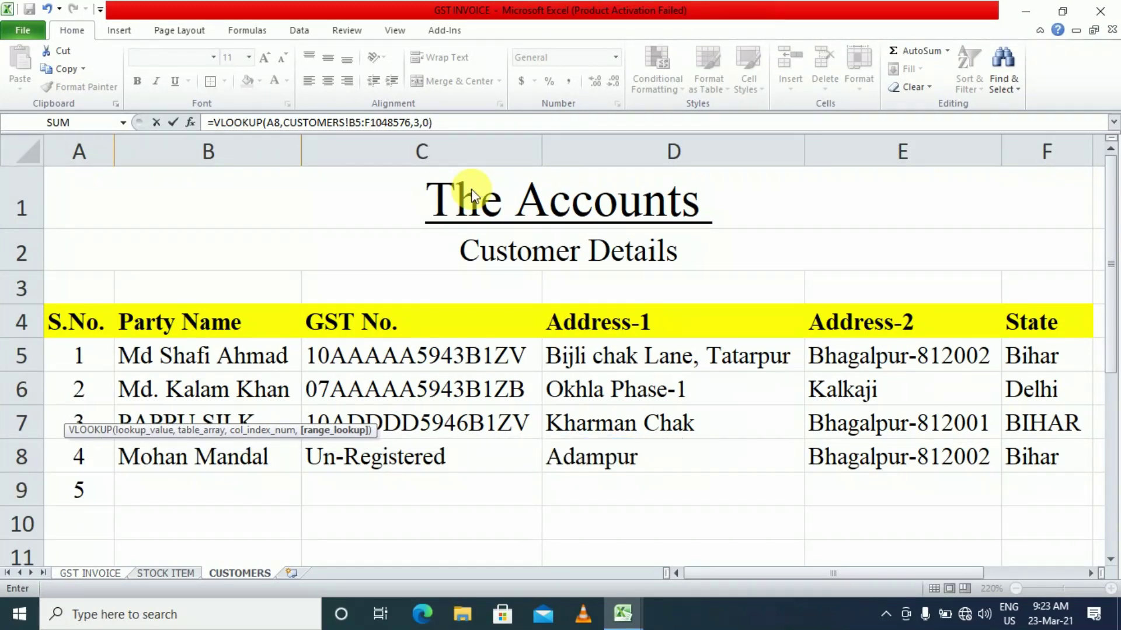
{"action": "key", "text": "Return"}
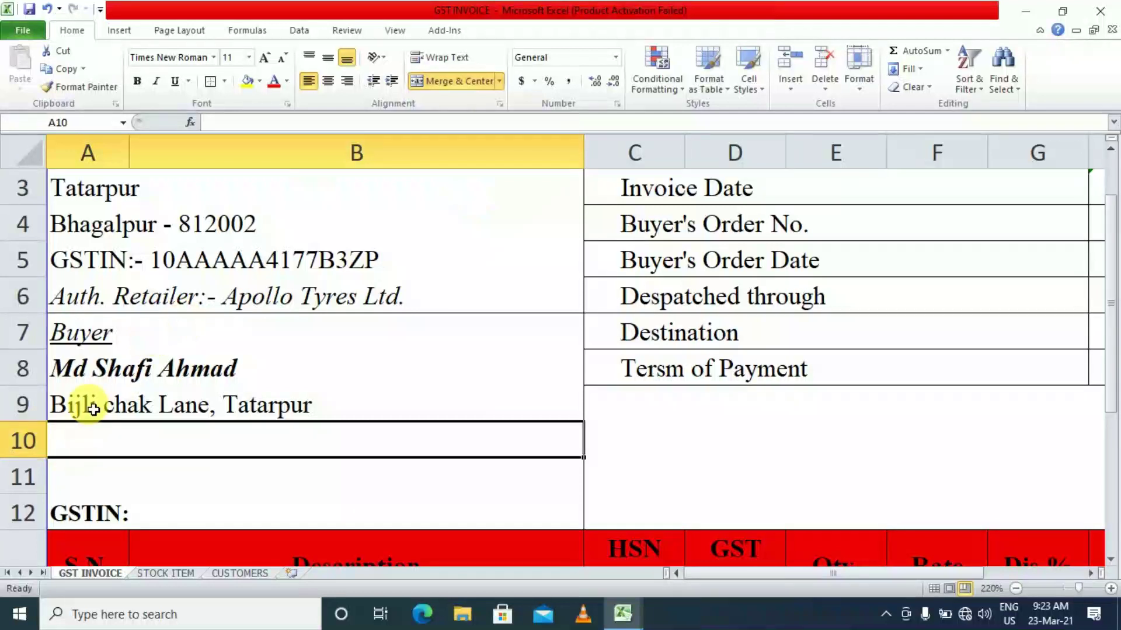
Make the references in the A9 IFERROR/VLOOKUP formula absolute: $A$8 as lookup value and CUSTOMERS!$B$5:$F$1048576 as table array
{"action": "left_click", "coordinate": [93, 409]}
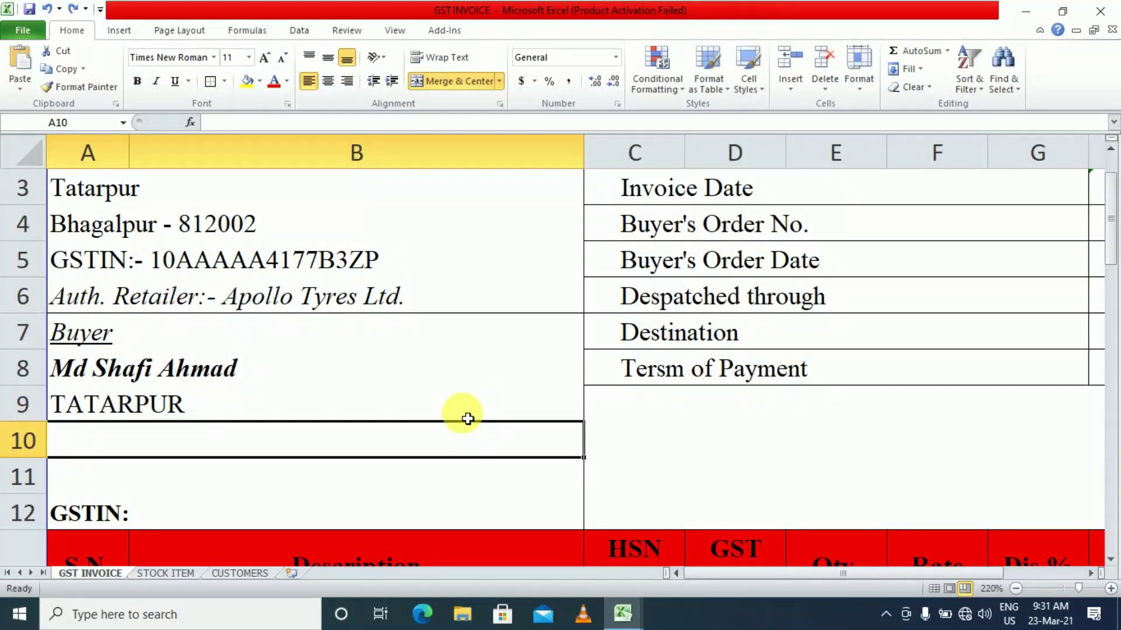
{"action": "left_click", "coordinate": [227, 417]}
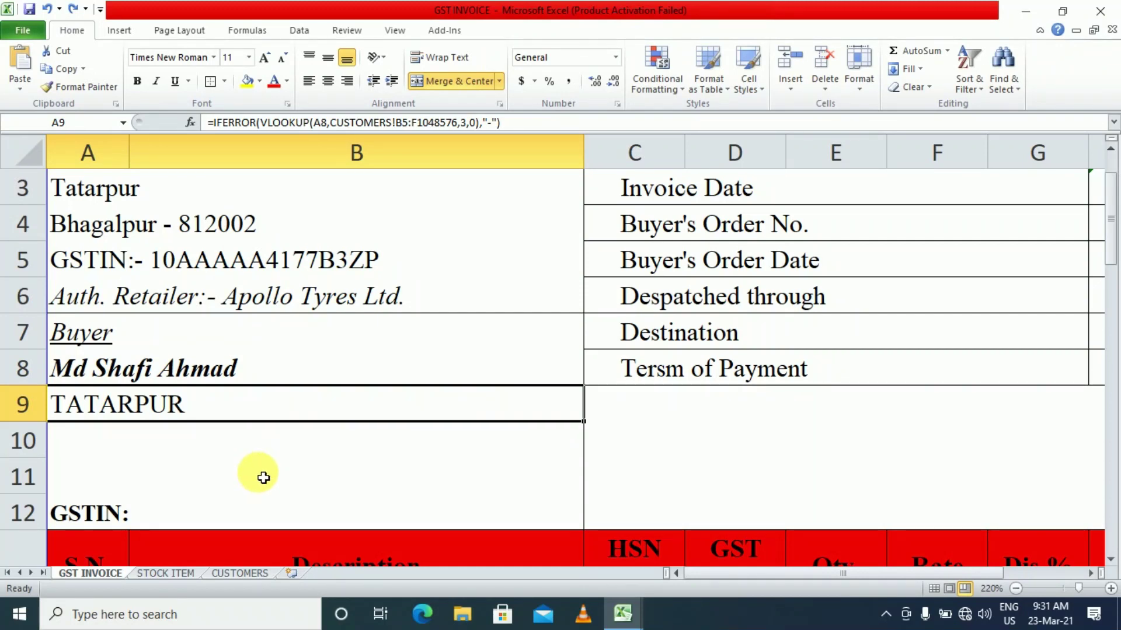
{"action": "double_click", "coordinate": [185, 415]}
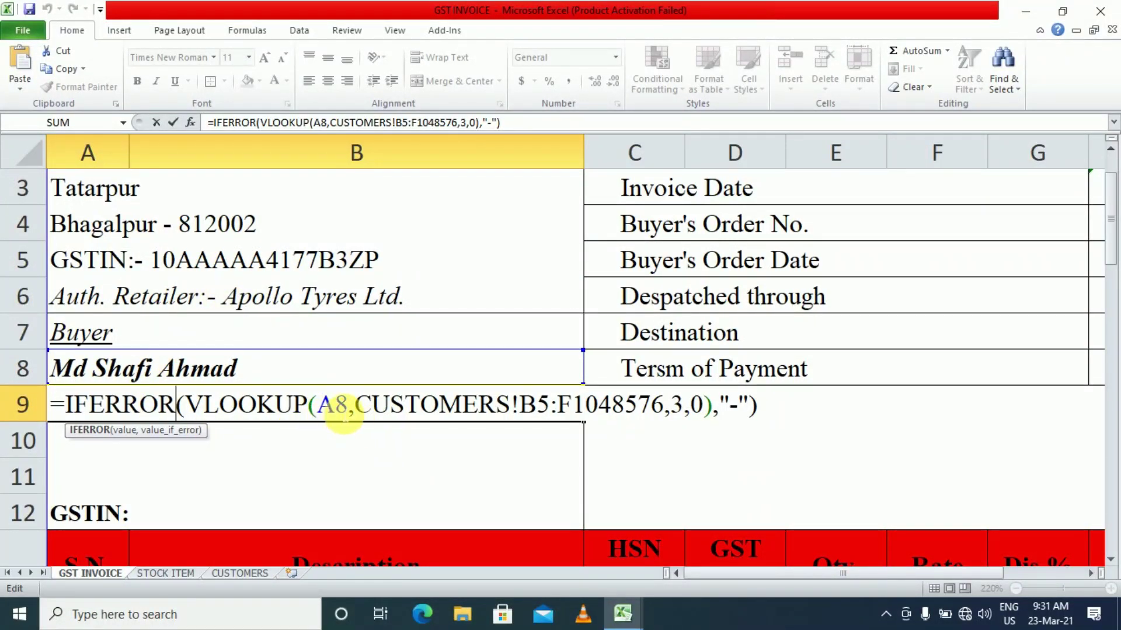
{"action": "left_click", "coordinate": [338, 407]}
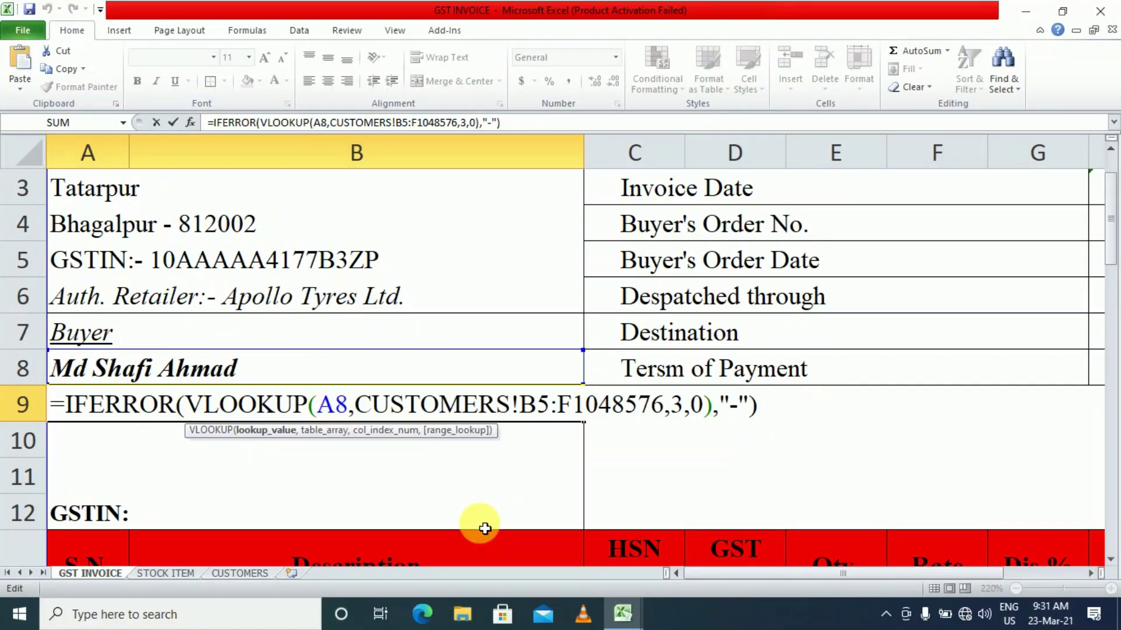
{"action": "key", "text": "F4"}
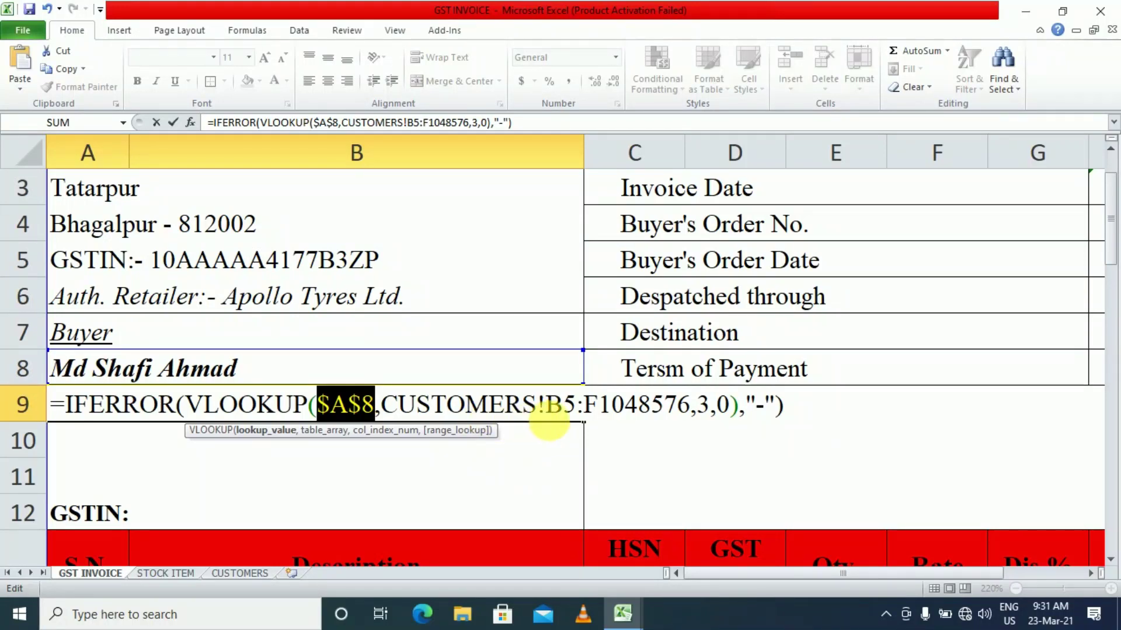
{"action": "left_click", "coordinate": [564, 412]}
{"action": "key", "text": "F4"}
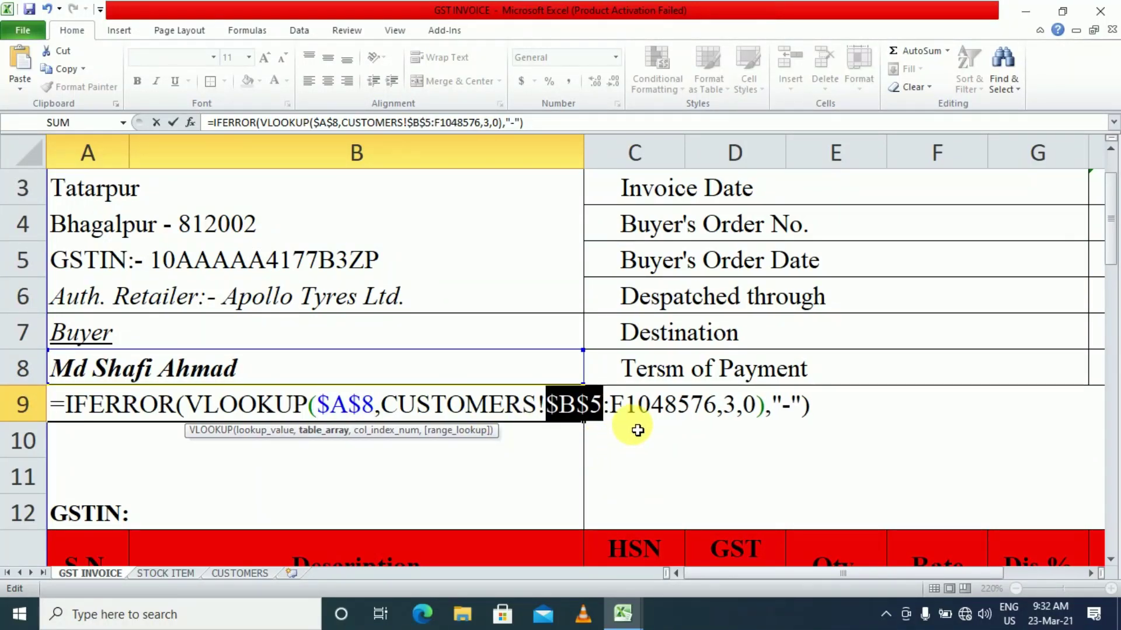
{"action": "left_click", "coordinate": [626, 411]}
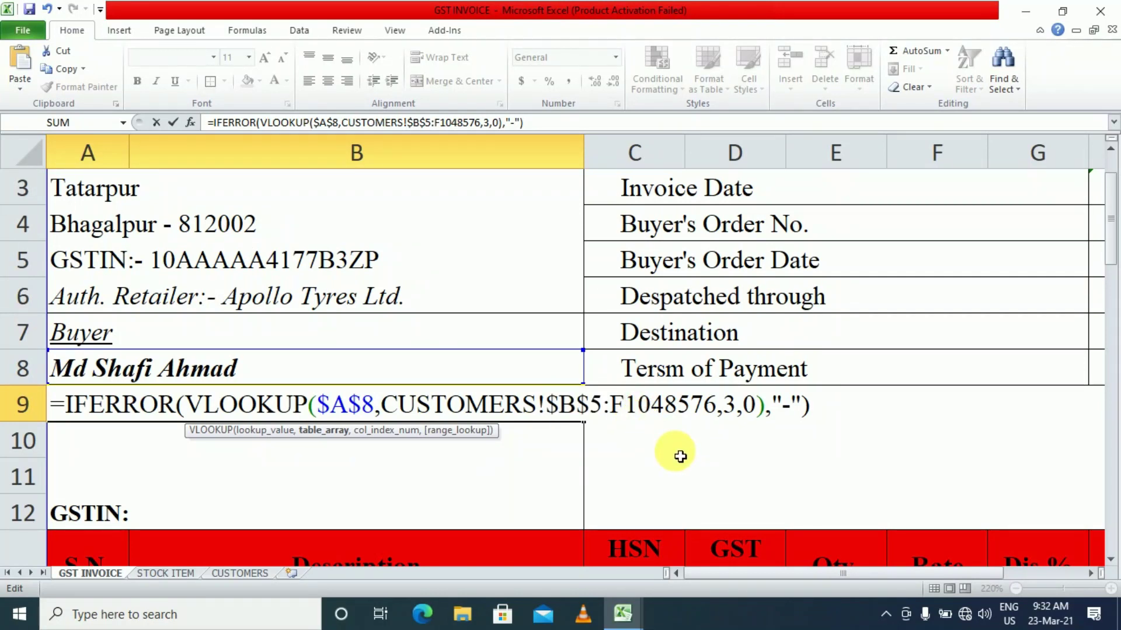
{"action": "key", "text": "F4"}
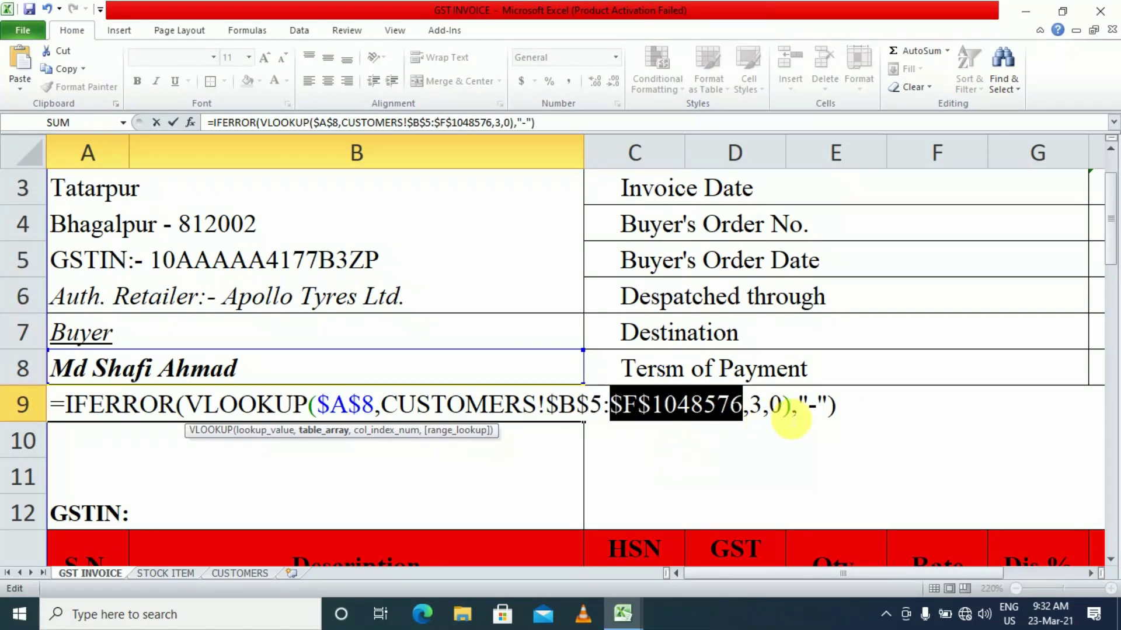
{"action": "key", "text": "Return"}
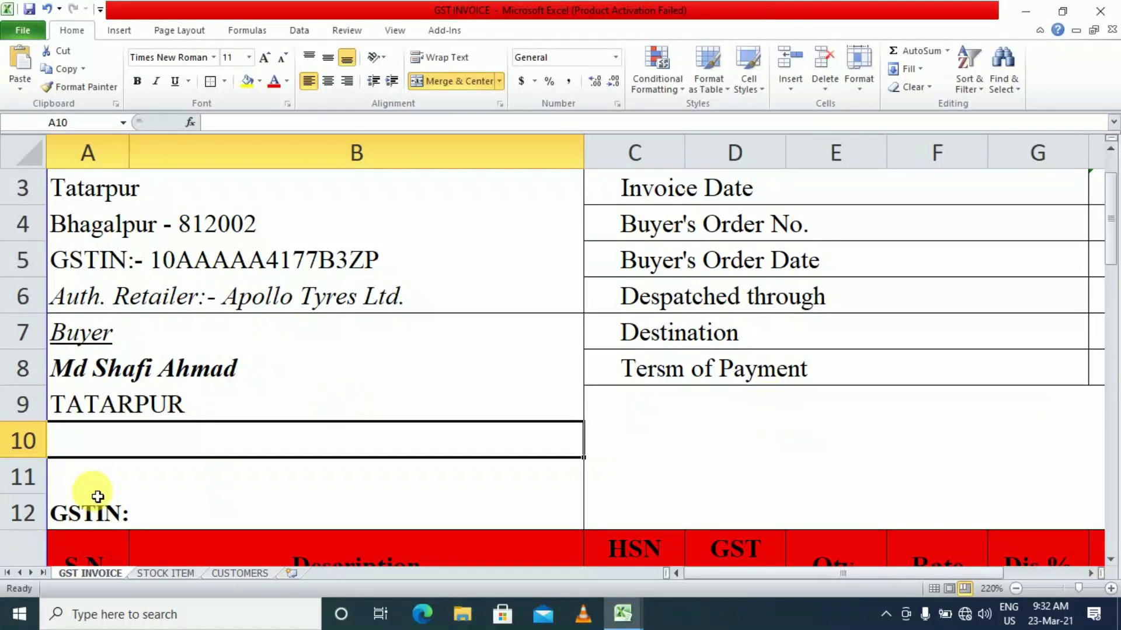
Copy the full IFERROR/VLOOKUP formula text from cell A9, leaving the cell itself unedited
{"action": "left_click", "coordinate": [225, 412]}
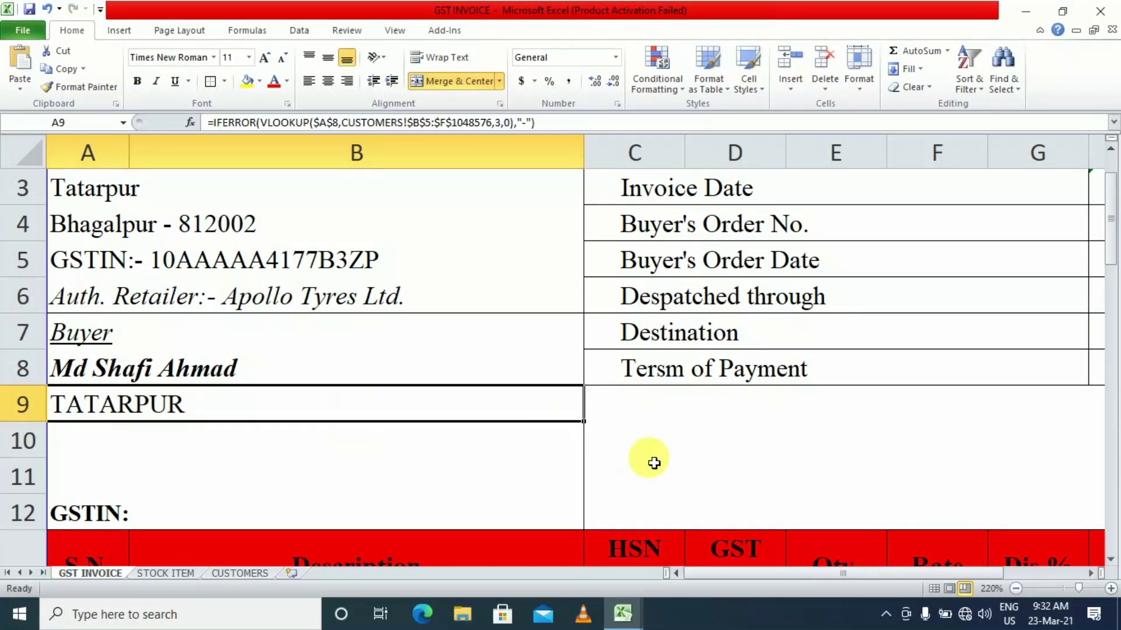
{"action": "double_click", "coordinate": [178, 404]}
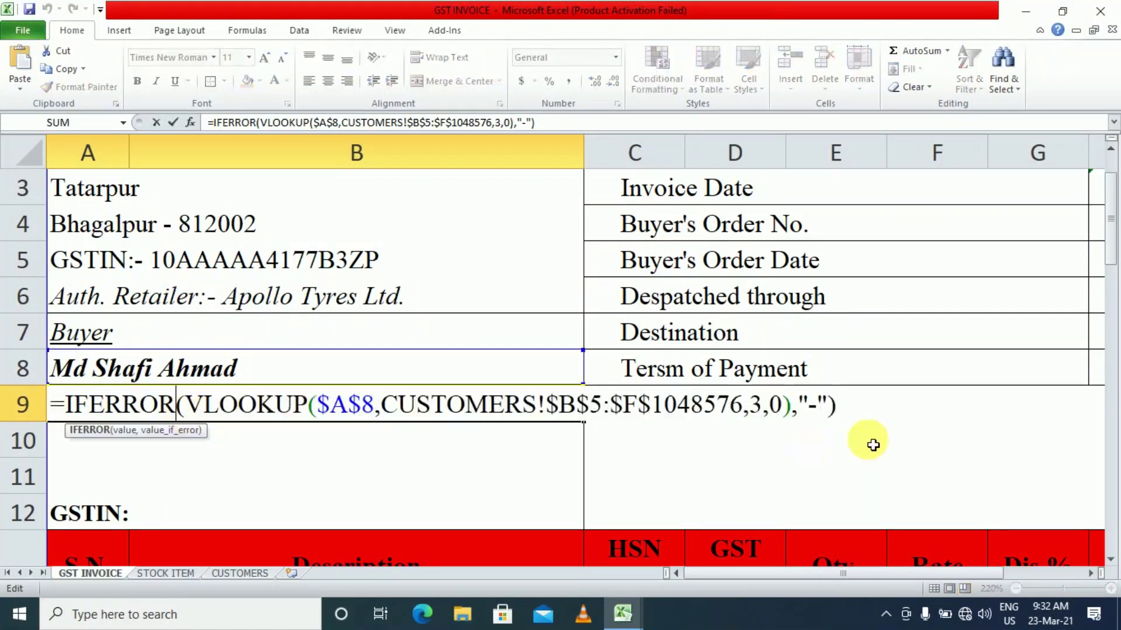
{"action": "left_click_drag", "start_coordinate": [866, 409], "coordinate": [50, 404]}
{"action": "key", "text": "ctrl+c"}
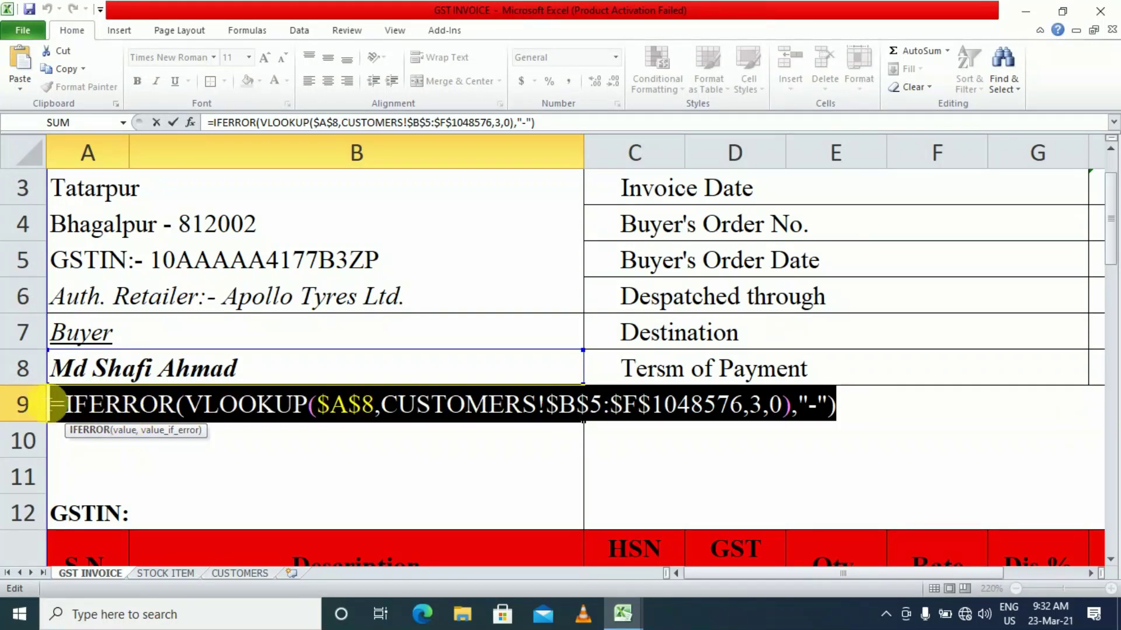
{"action": "key", "text": "Escape"}
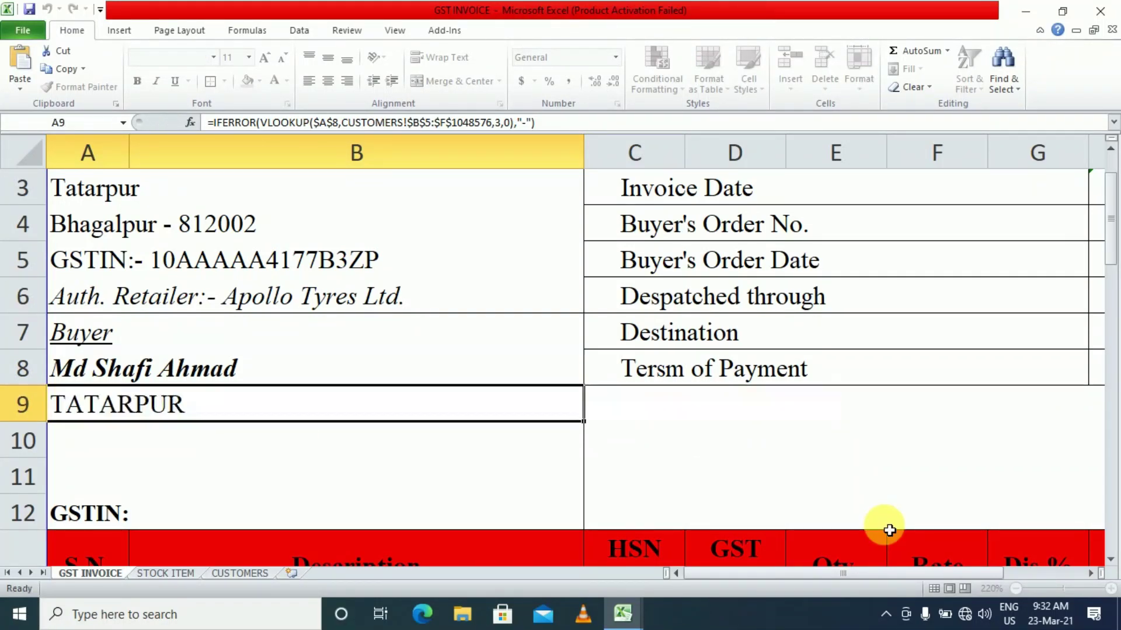
{"action": "left_click", "coordinate": [290, 461]}
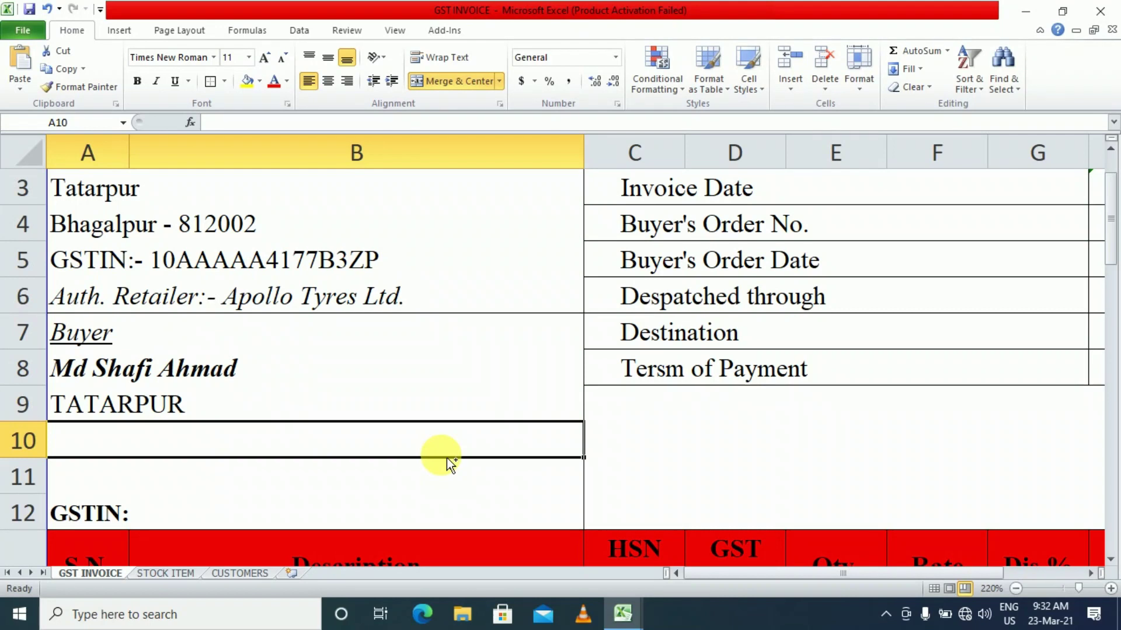
{"action": "key", "text": "ctrl+v"}
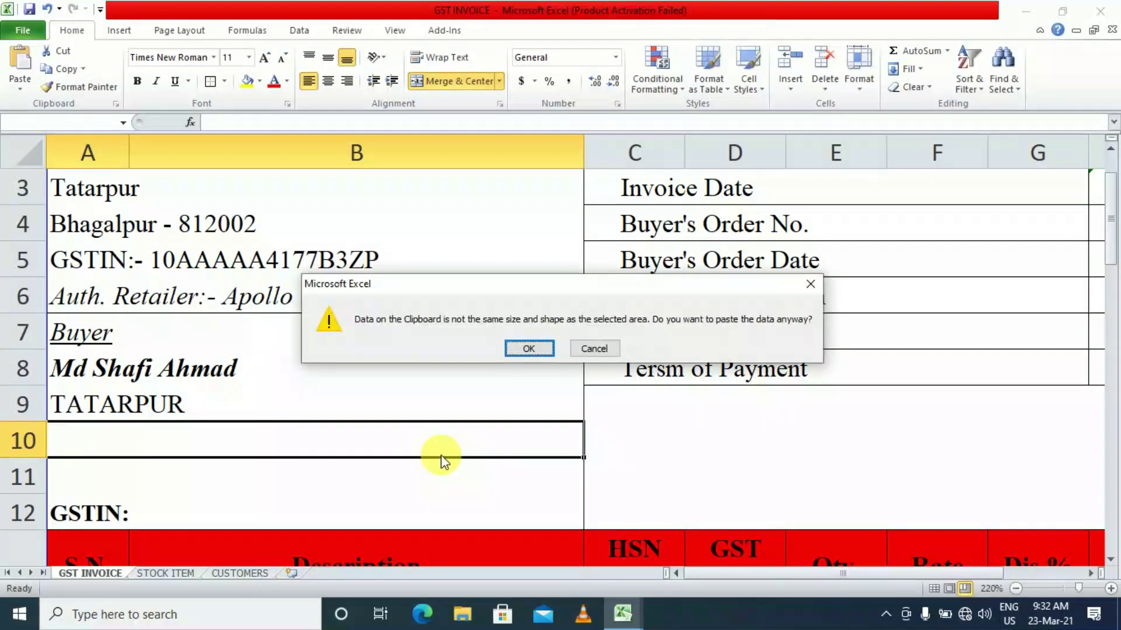
{"action": "left_click", "coordinate": [581, 350]}
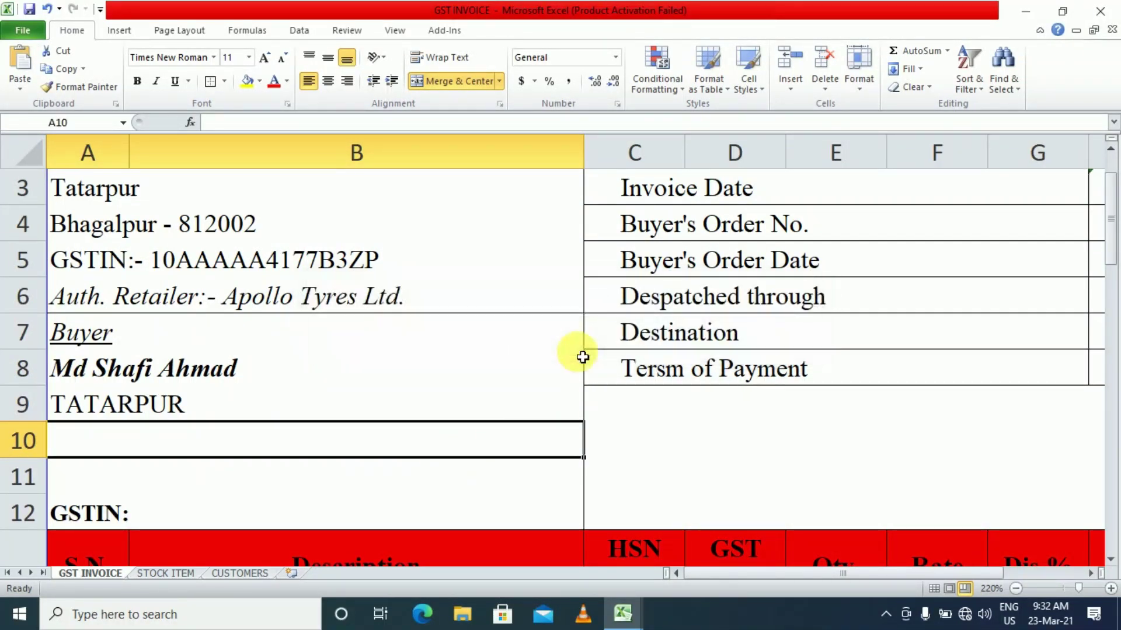
Paste the copied IFERROR/VLOOKUP formula into A10 and set its column index to 4 for Address-2
{"action": "double_click", "coordinate": [293, 443]}
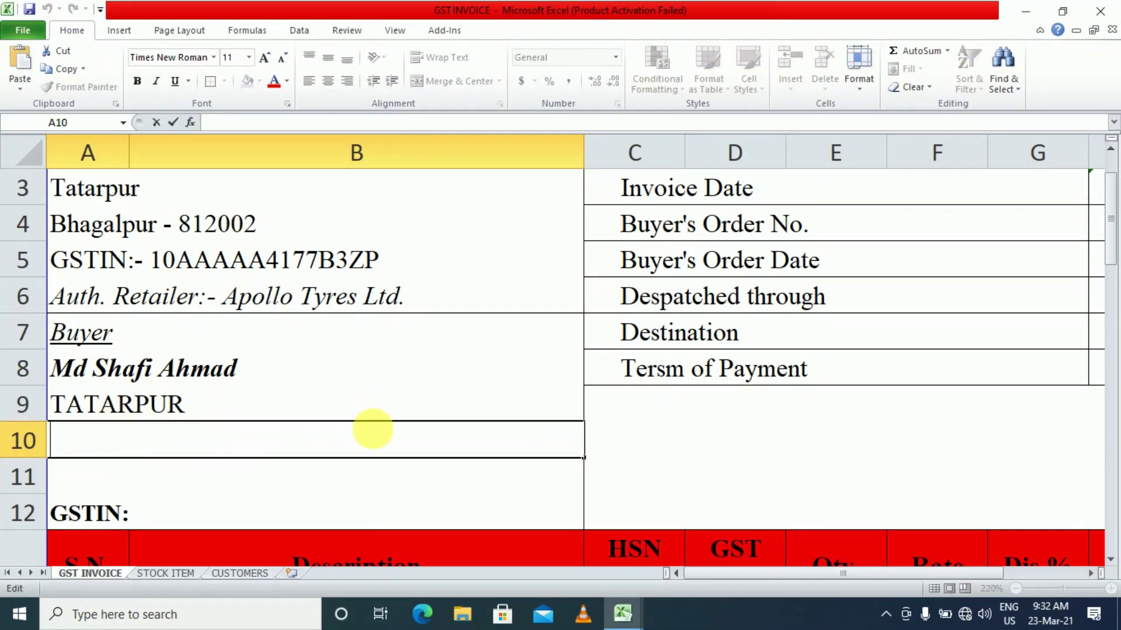
{"action": "key", "text": "ctrl+v"}
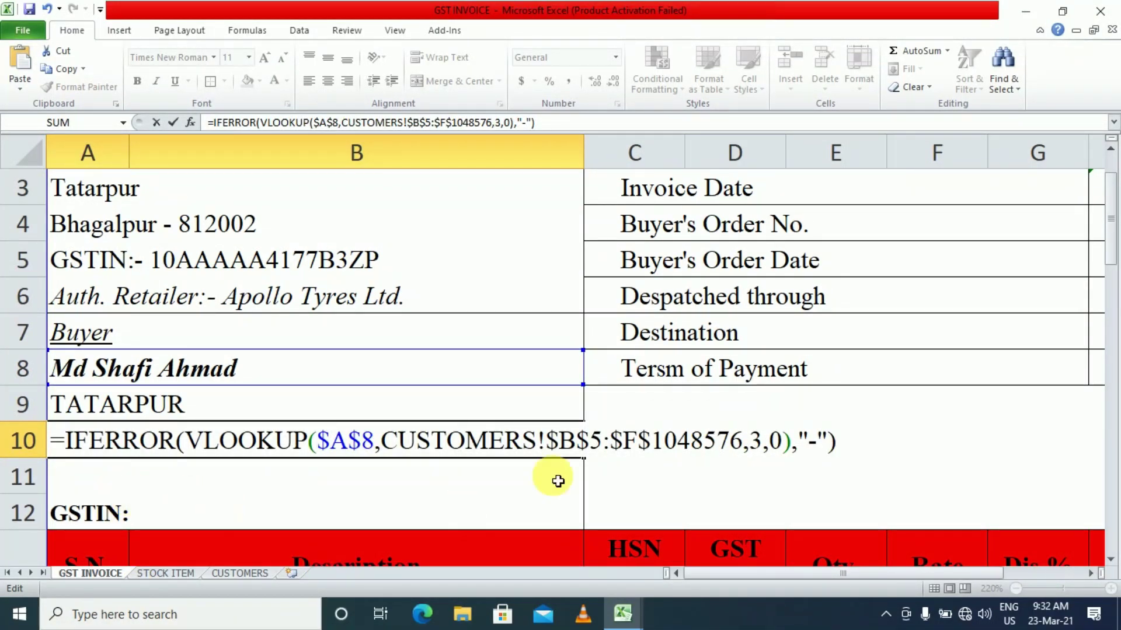
{"action": "left_click", "coordinate": [762, 440]}
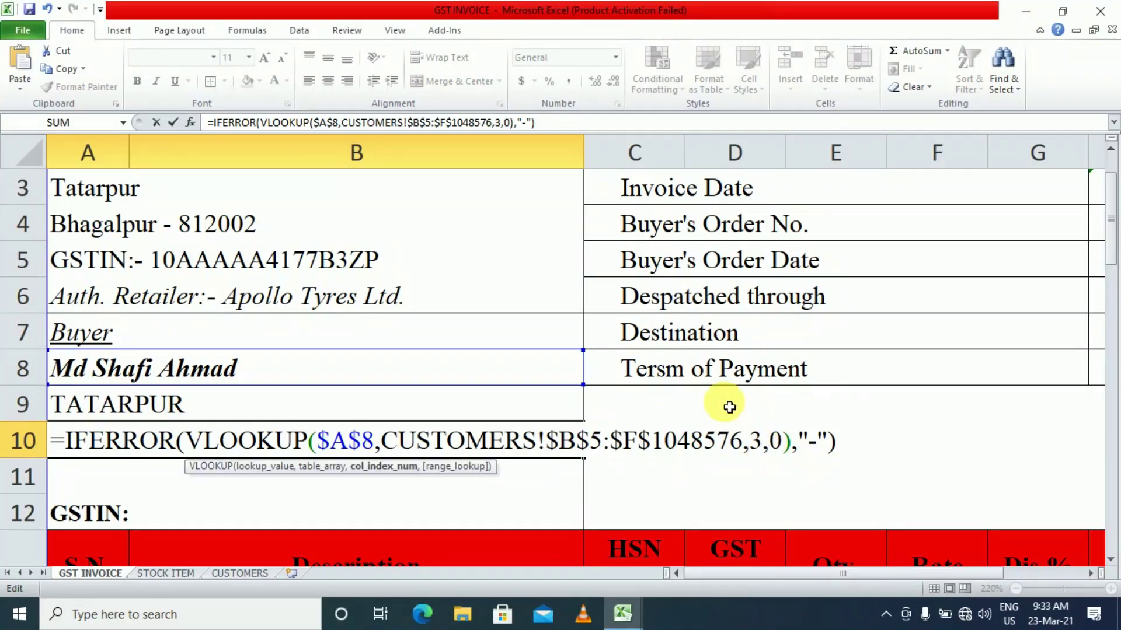
{"action": "key", "text": "BackSpace"}
{"action": "type", "text": "4"}
{"action": "key", "text": "Return"}
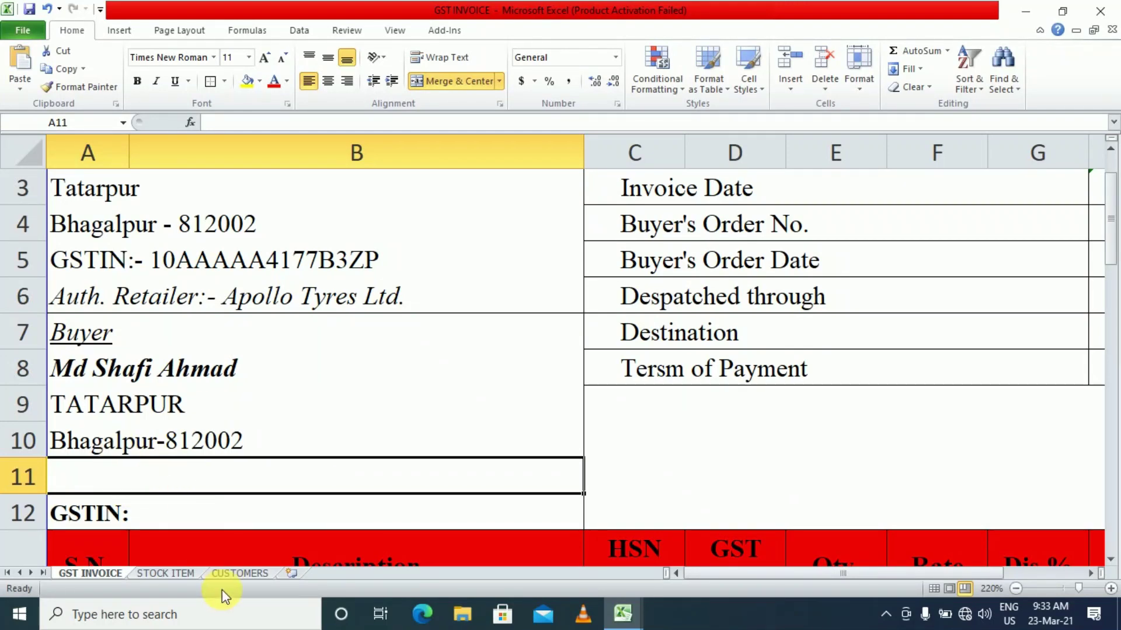
Count the columns from Party Name to State along the first customer's row of the CUSTOMERS sheet
{"action": "left_click", "coordinate": [231, 574]}
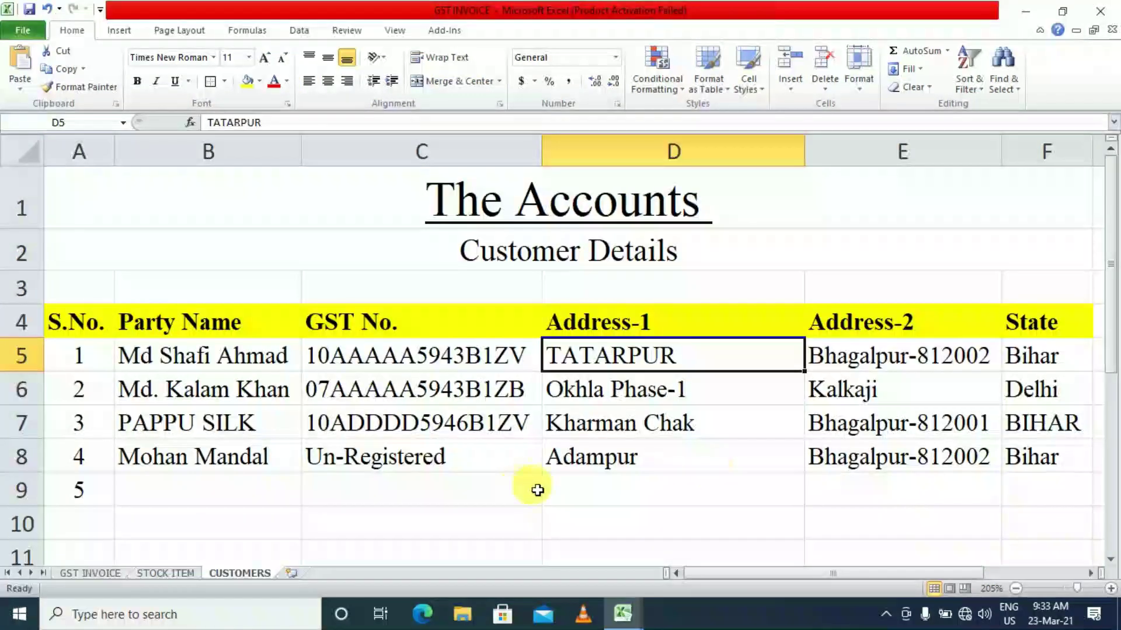
{"action": "left_click", "coordinate": [201, 358]}
{"action": "left_click", "coordinate": [409, 365]}
{"action": "left_click", "coordinate": [621, 369]}
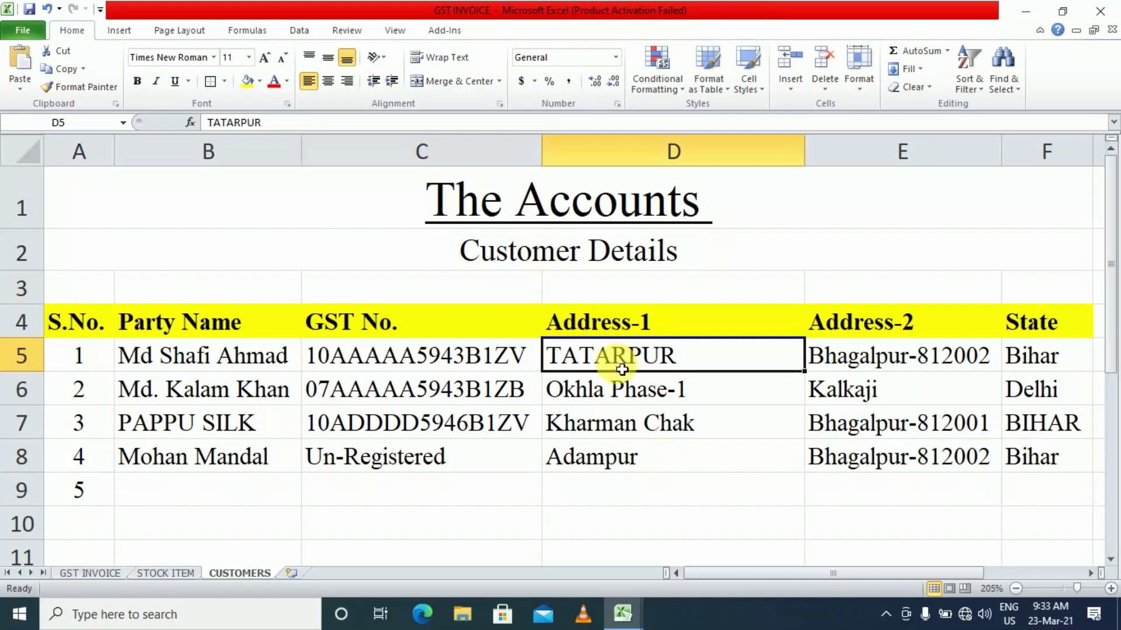
{"action": "left_click", "coordinate": [861, 359]}
{"action": "left_click", "coordinate": [1040, 363]}
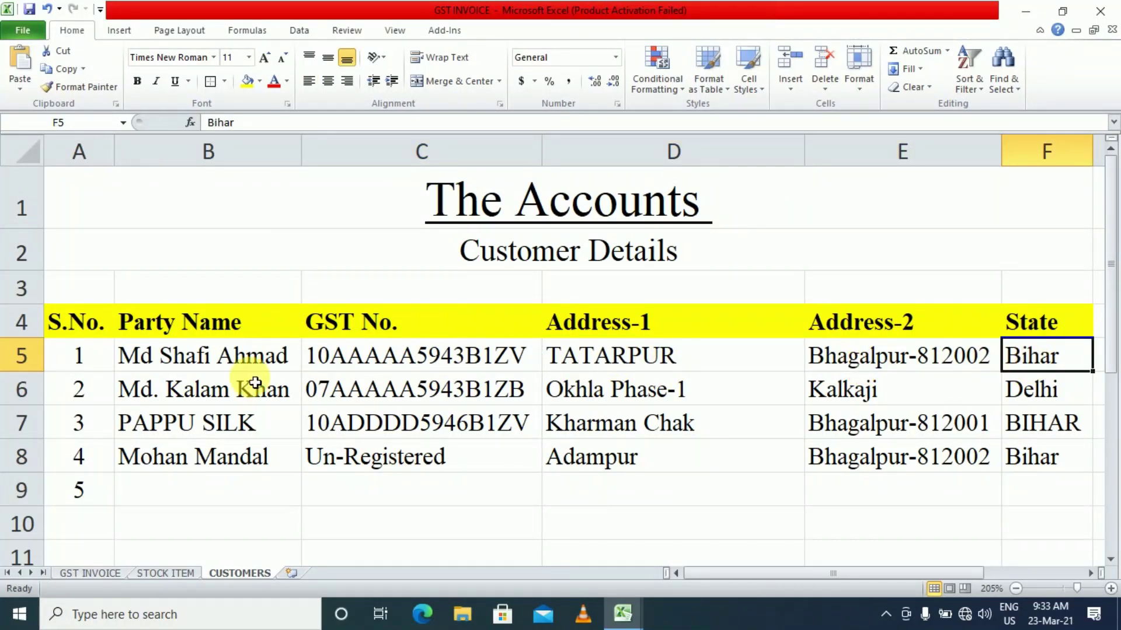
Paste the copied IFERROR/VLOOKUP formula into A11 of GST INVOICE with column index 5 for the State
{"action": "left_click", "coordinate": [111, 573]}
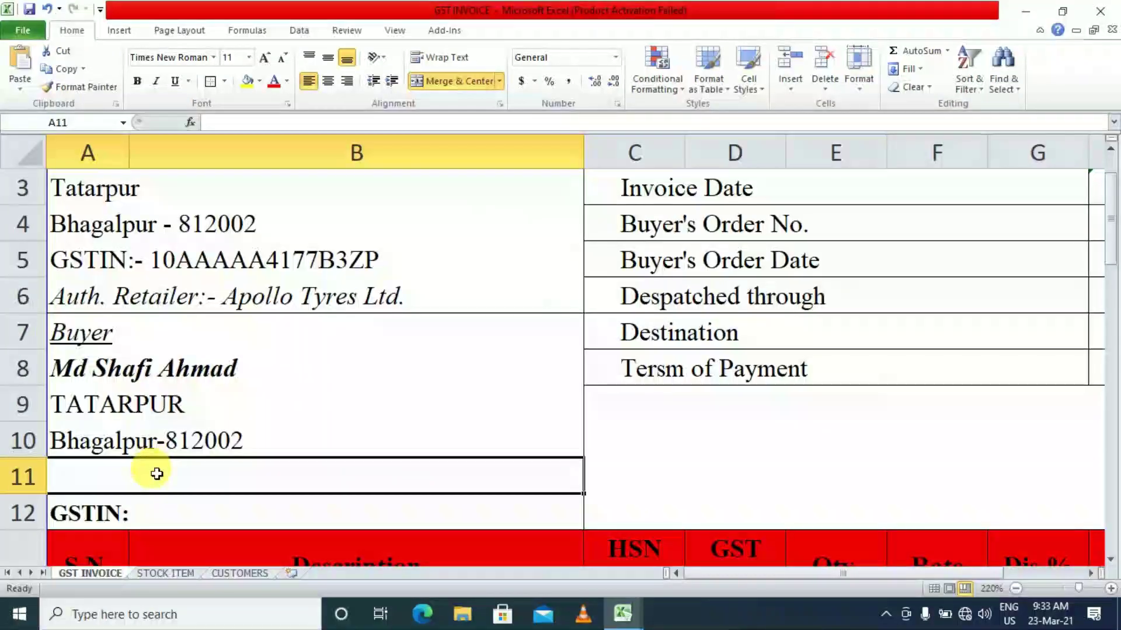
{"action": "double_click", "coordinate": [146, 474]}
{"action": "key", "text": "ctrl+v"}
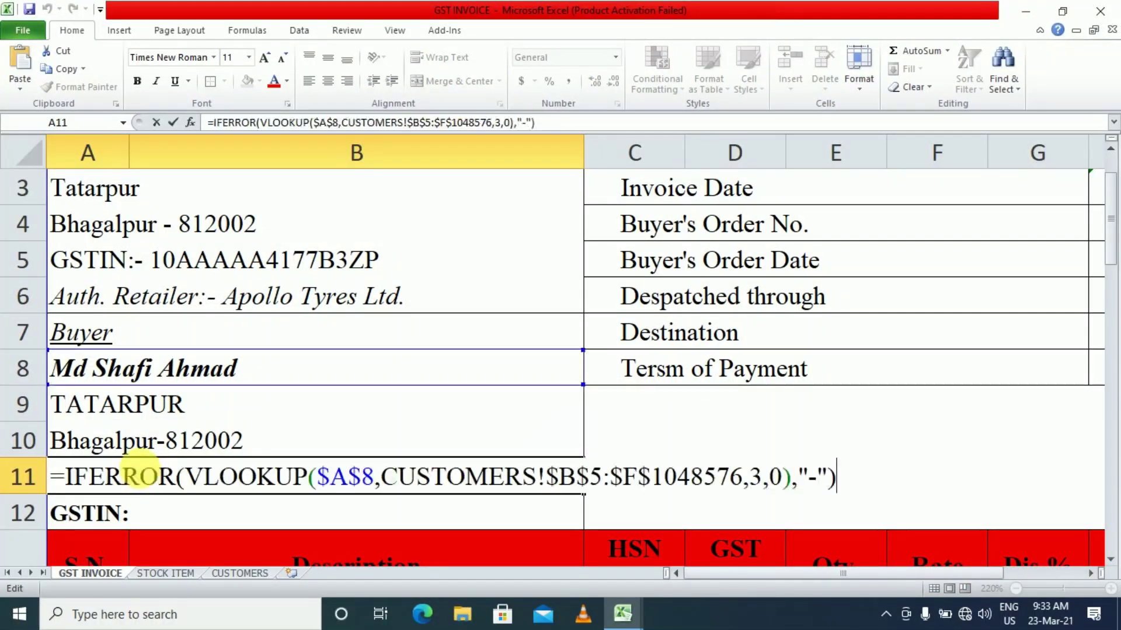
{"action": "left_click", "coordinate": [763, 476]}
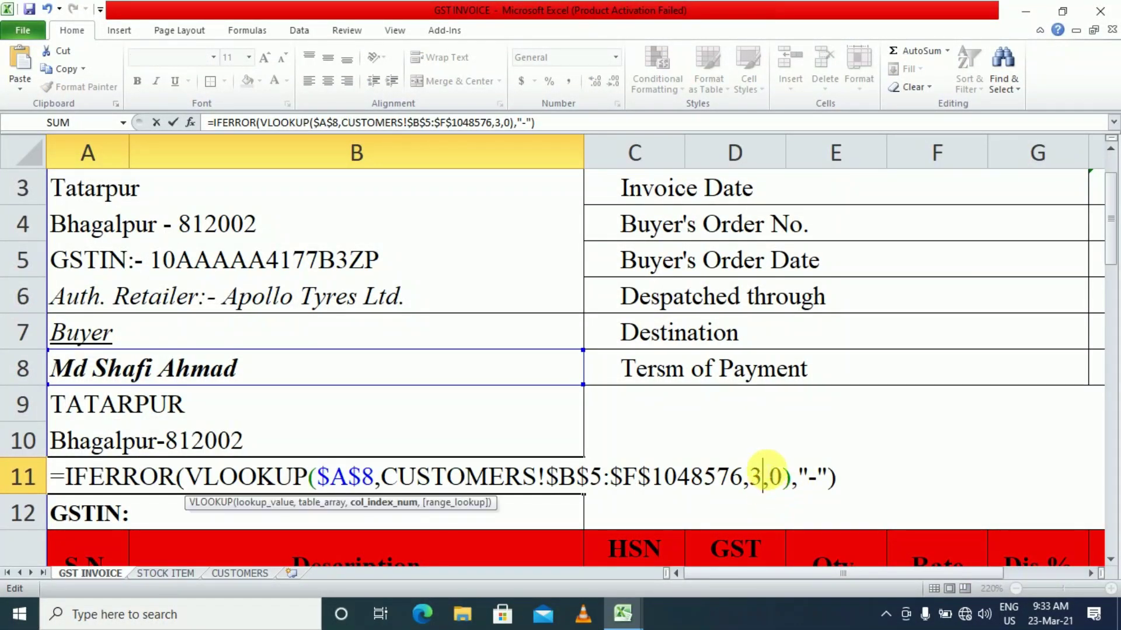
{"action": "key", "text": "BackSpace"}
{"action": "type", "text": "5"}
{"action": "key", "text": "Return"}
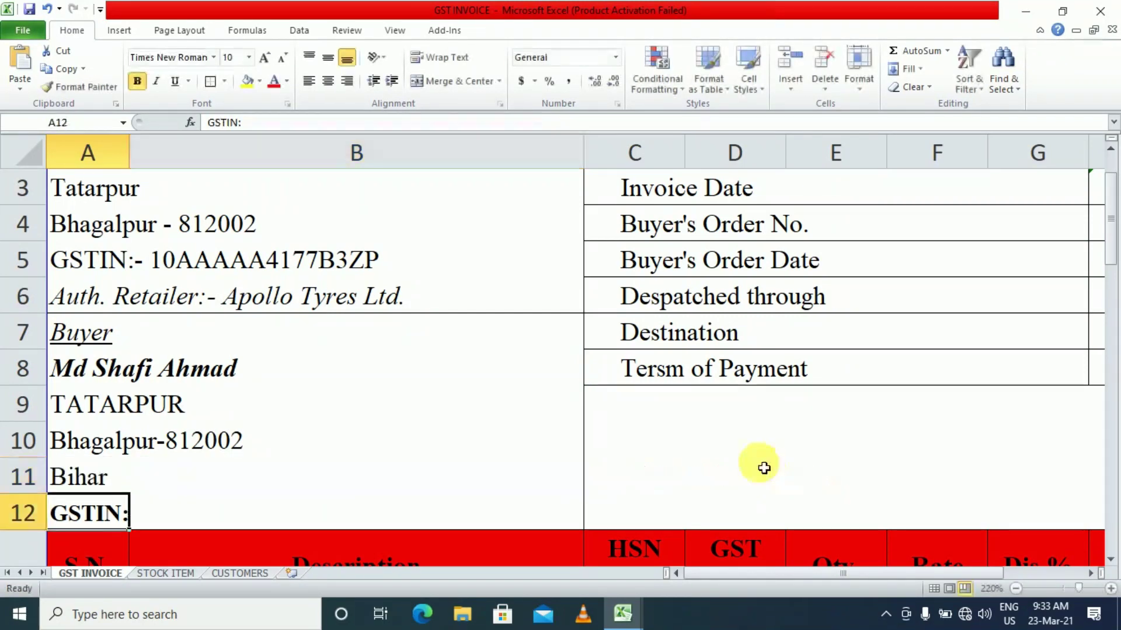
Check the position of GST No. relative to Party Name in the first customer's row of the CUSTOMERS sheet
{"action": "left_click", "coordinate": [205, 509]}
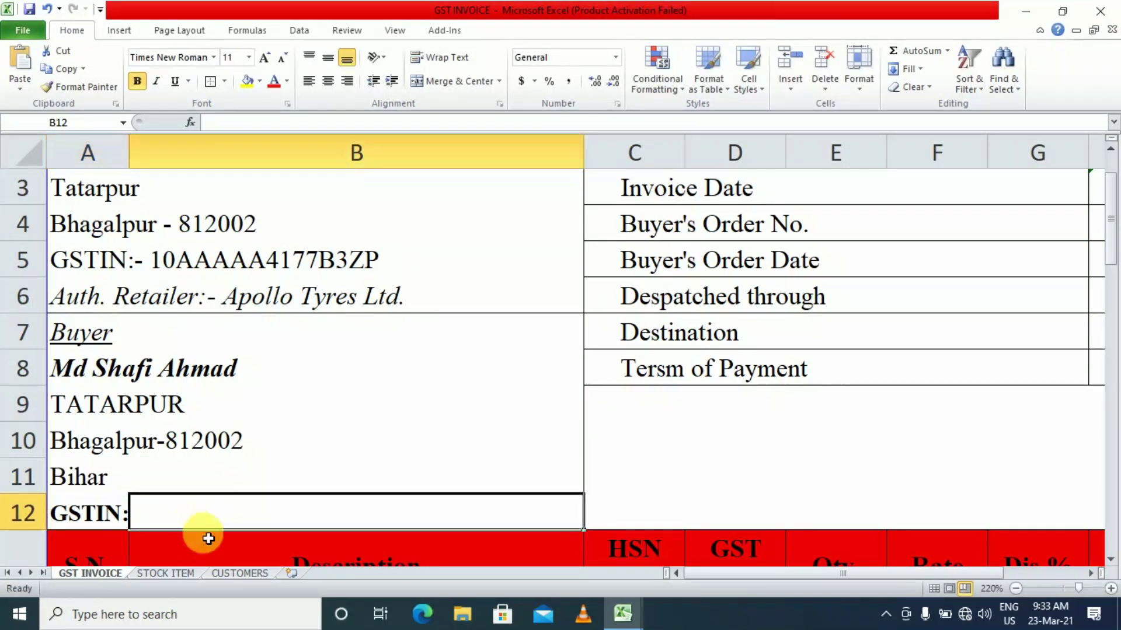
{"action": "left_click", "coordinate": [239, 573]}
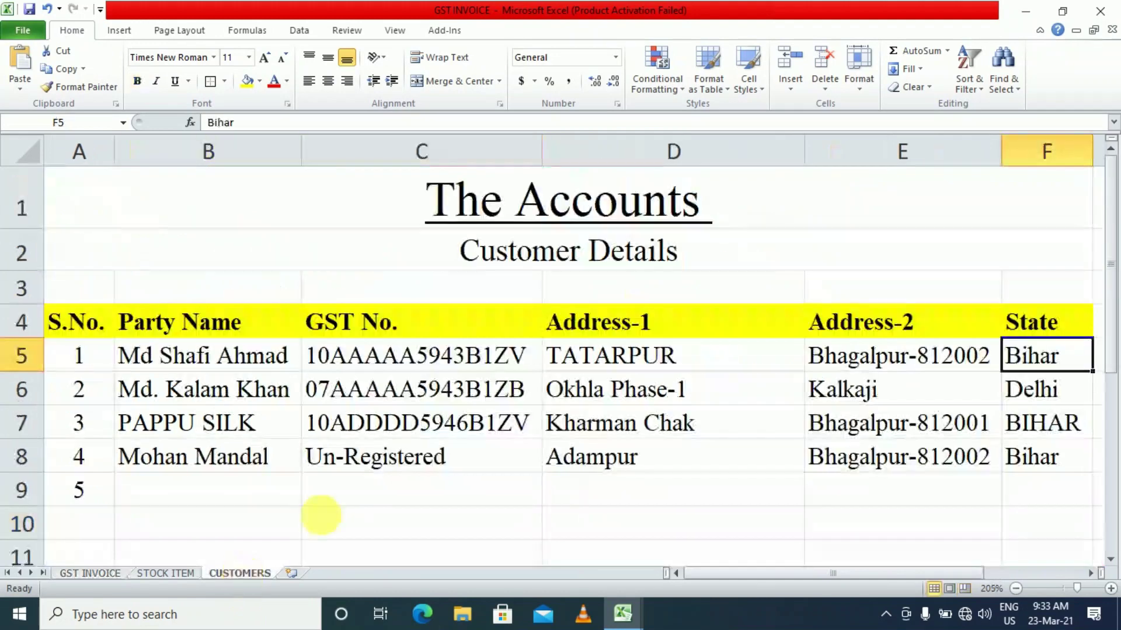
{"action": "left_click", "coordinate": [368, 358]}
{"action": "left_click", "coordinate": [245, 357]}
{"action": "left_click", "coordinate": [362, 357]}
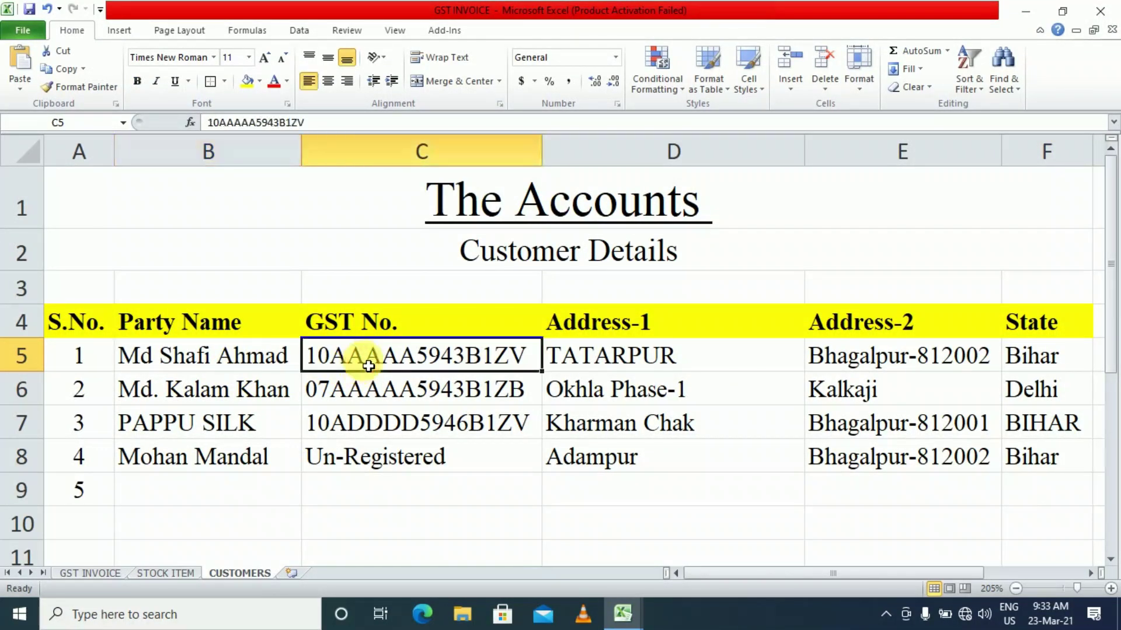
{"action": "left_click", "coordinate": [211, 357]}
{"action": "left_click", "coordinate": [370, 355]}
{"action": "left_click", "coordinate": [260, 358]}
{"action": "left_click", "coordinate": [370, 355]}
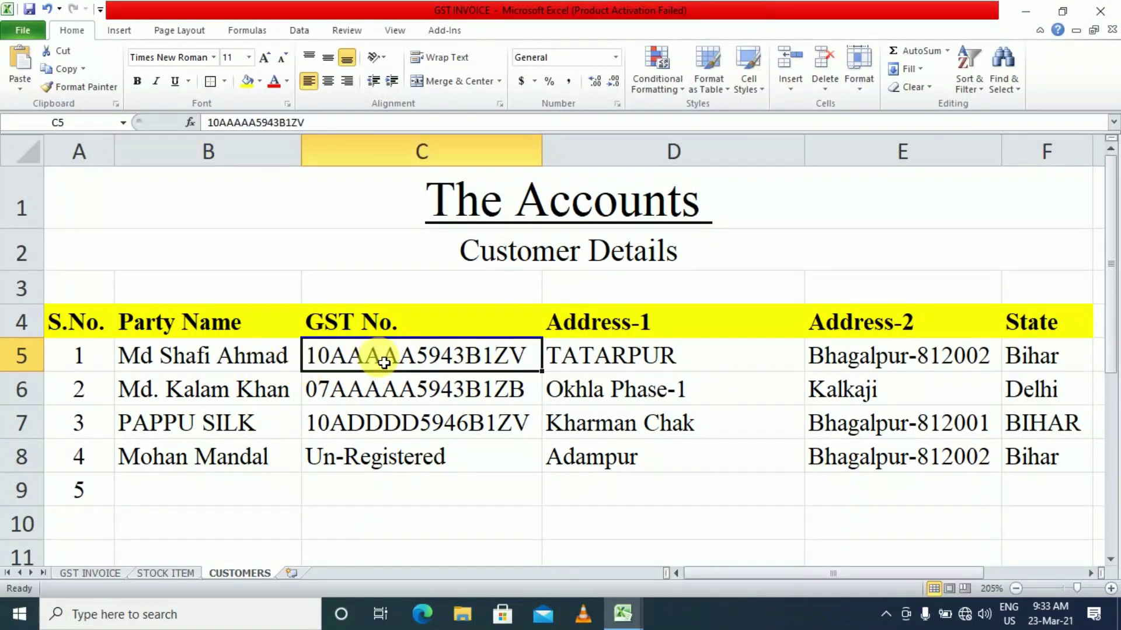
Paste the copied IFERROR/VLOOKUP formula beside the buyer's GSTIN label in B12 of GST INVOICE, with column index 2
{"action": "left_click", "coordinate": [94, 574]}
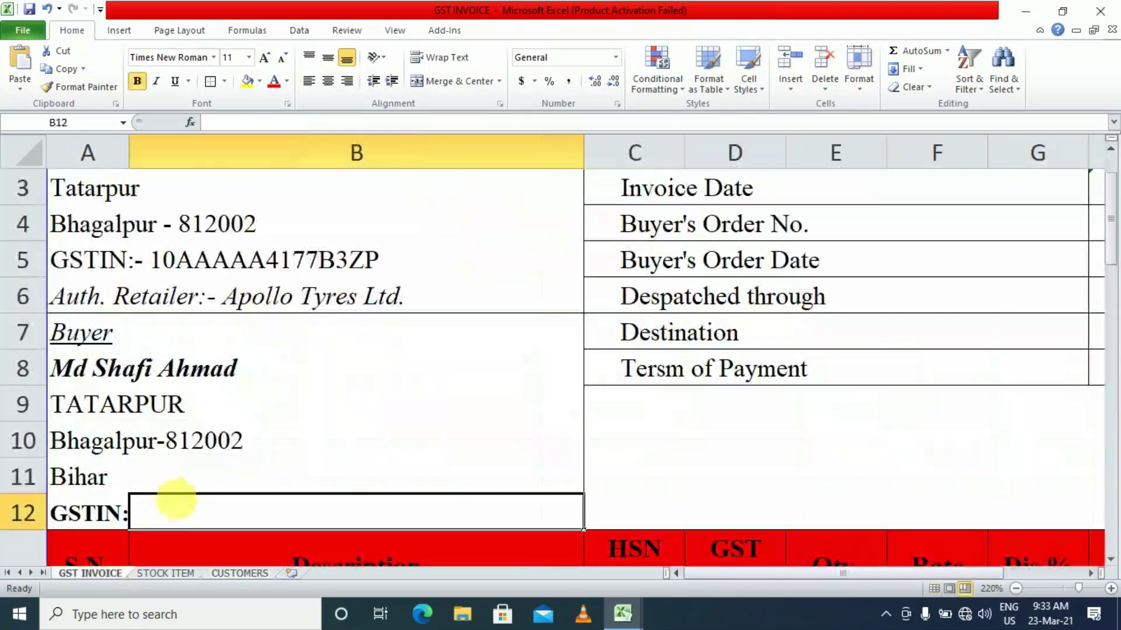
{"action": "double_click", "coordinate": [217, 525]}
{"action": "key", "text": "ctrl+v"}
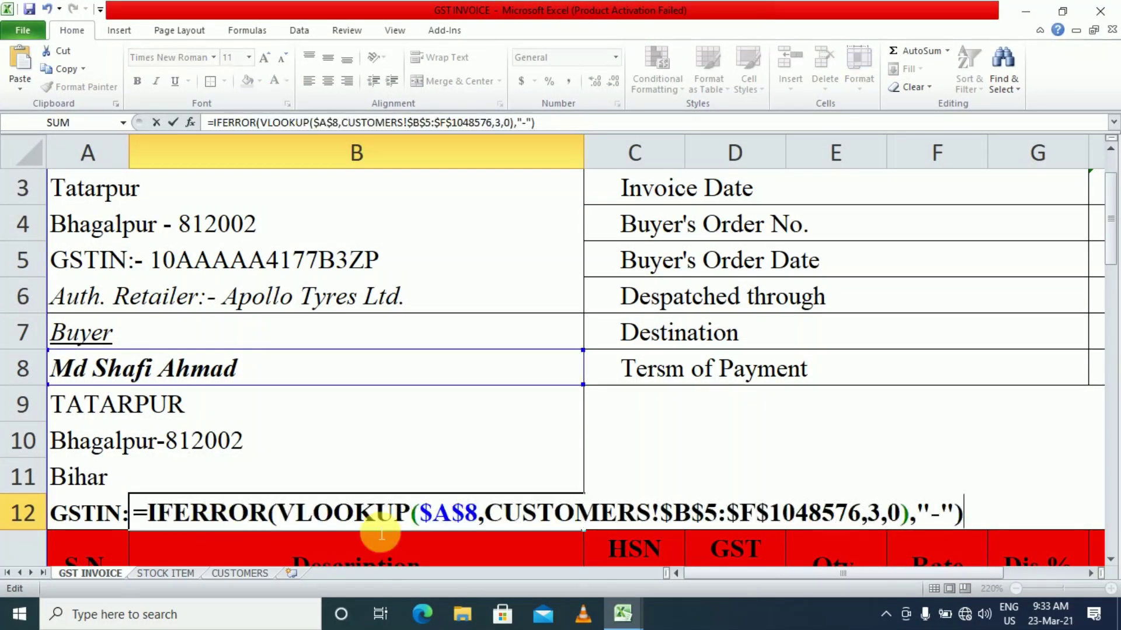
{"action": "left_click", "coordinate": [882, 514]}
{"action": "key", "text": "BackSpace"}
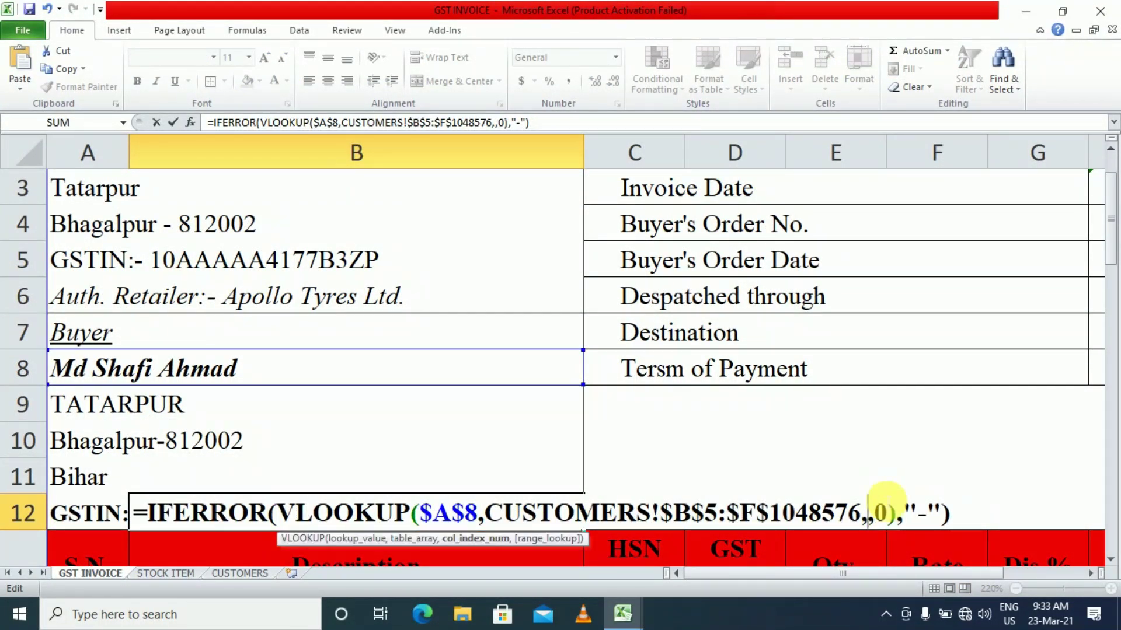
{"action": "type", "text": "2"}
{"action": "key", "text": "Return"}
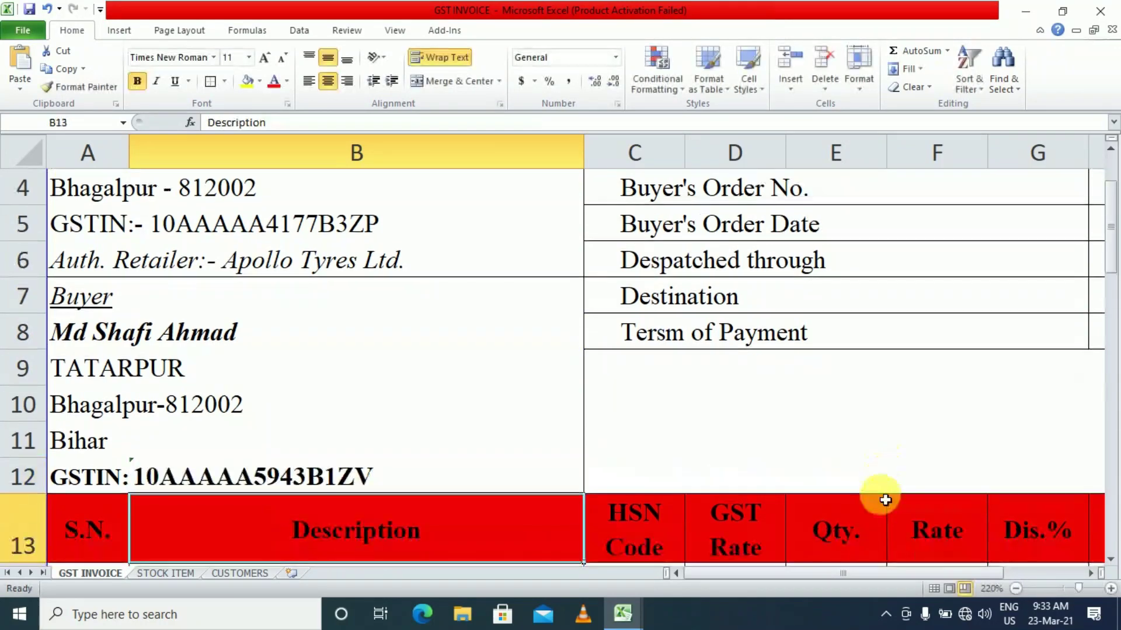
Replace the buyer in A8 with the party name copied from CUSTOMERS B8, and check the address, state and GSTIN lookup cells
{"action": "left_click", "coordinate": [248, 345]}
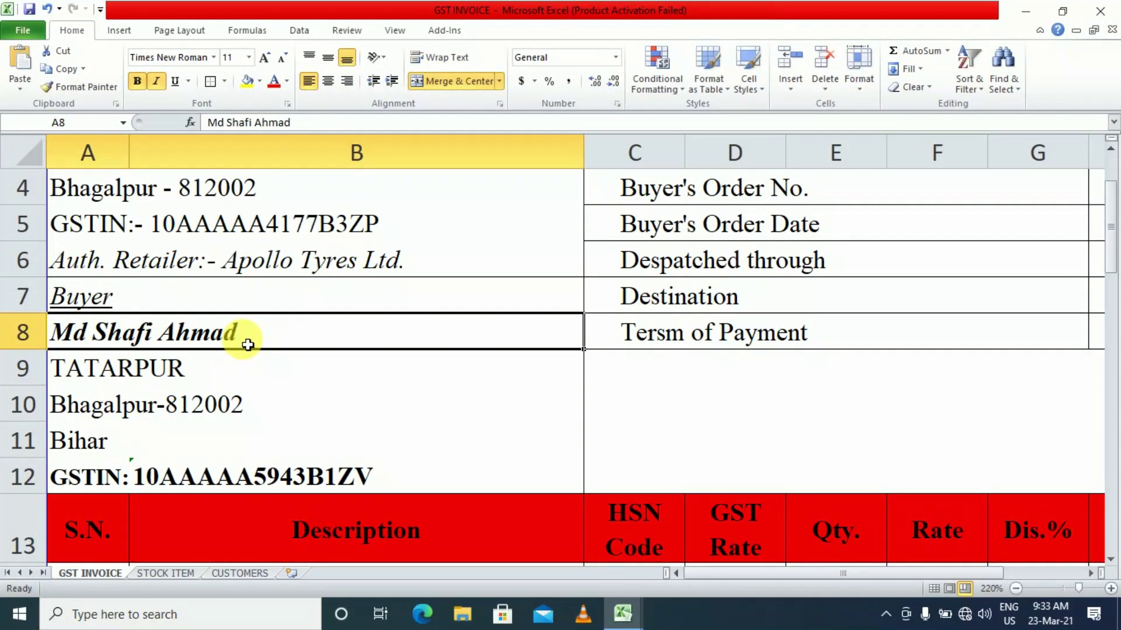
{"action": "left_click", "coordinate": [236, 573]}
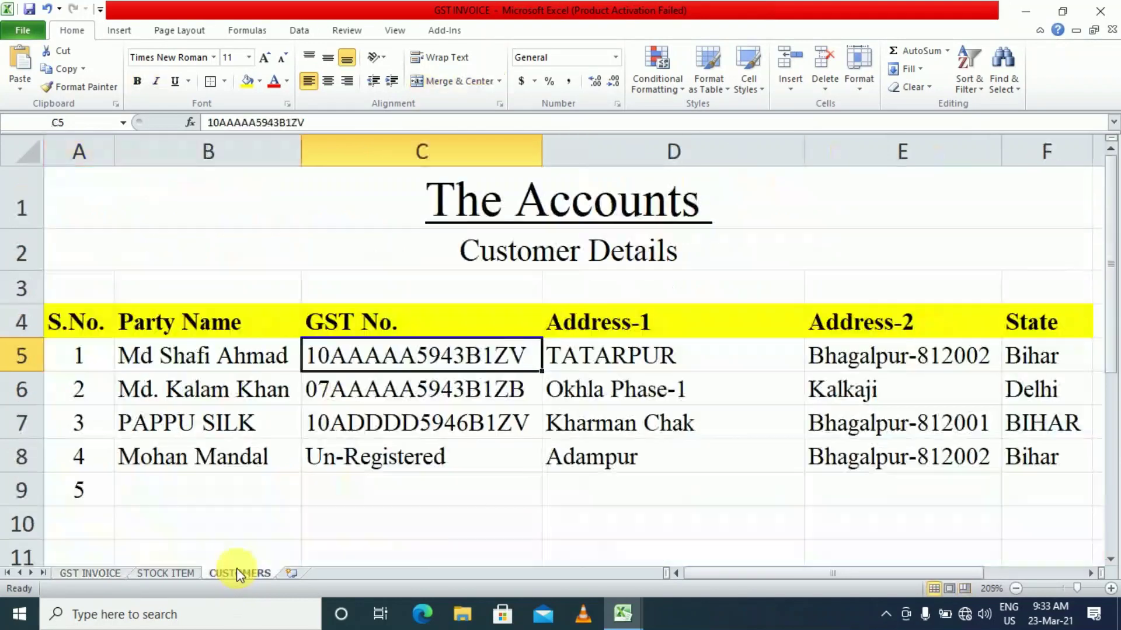
{"action": "left_click", "coordinate": [195, 458]}
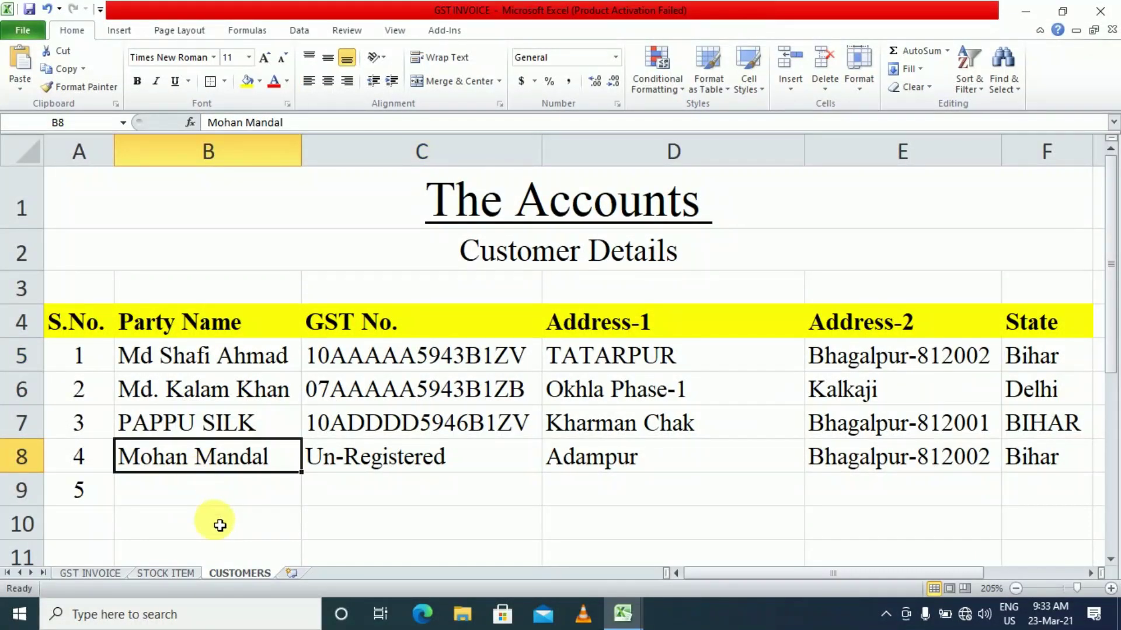
{"action": "key", "text": "ctrl+c"}
{"action": "left_click", "coordinate": [117, 574]}
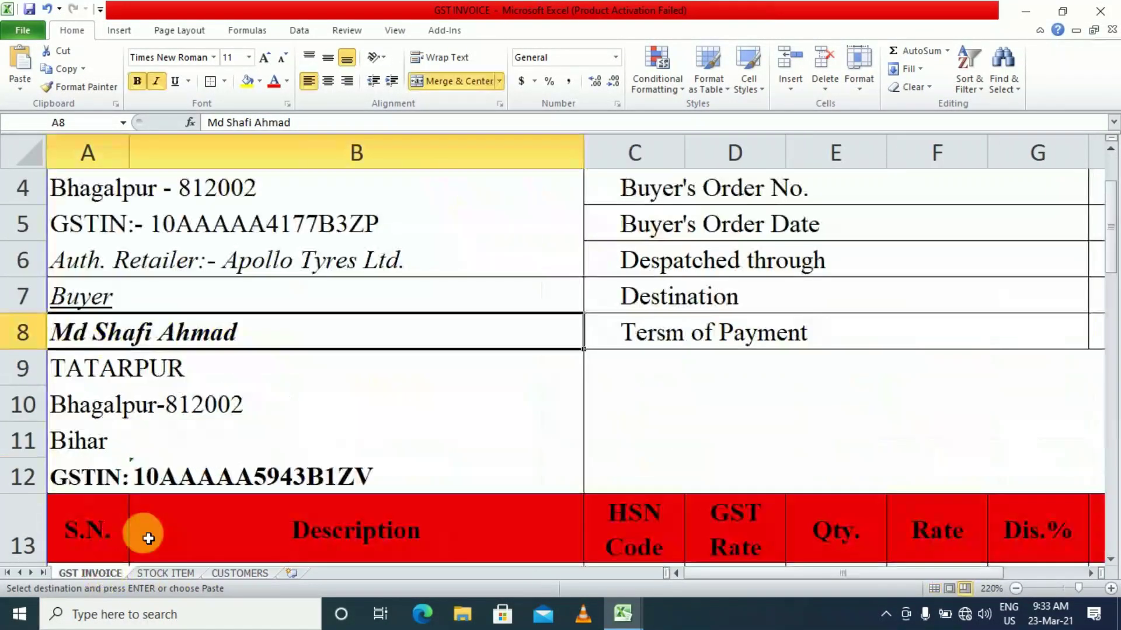
{"action": "key", "text": "ctrl+v"}
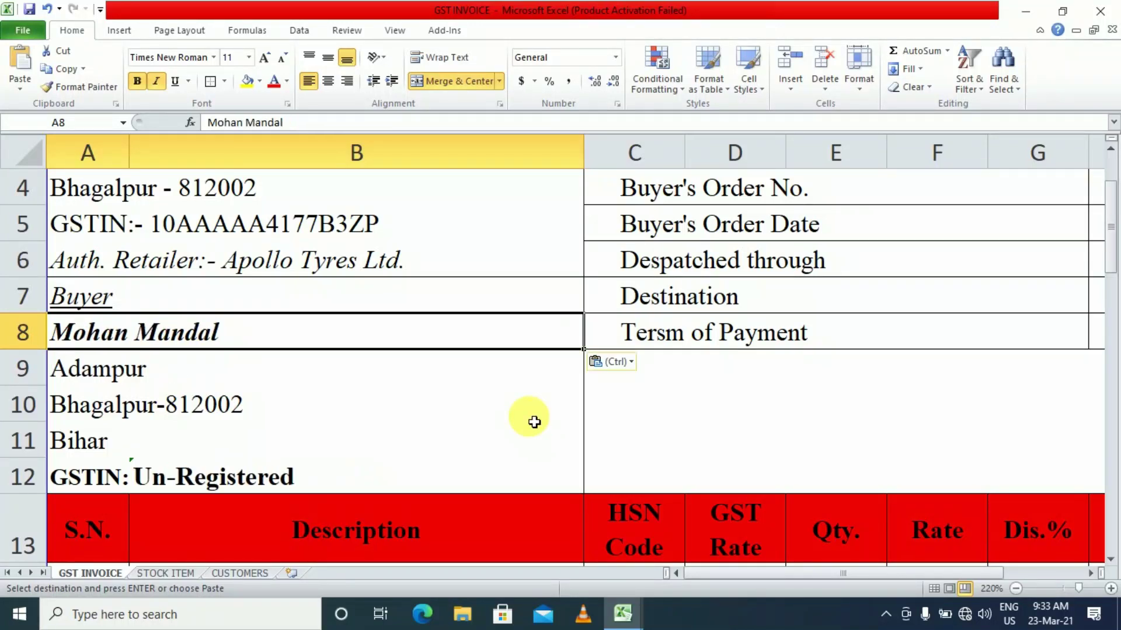
{"action": "left_click", "coordinate": [150, 401]}
{"action": "left_click_drag", "start_coordinate": [148, 368], "coordinate": [149, 441]}
{"action": "left_click", "coordinate": [87, 446]}
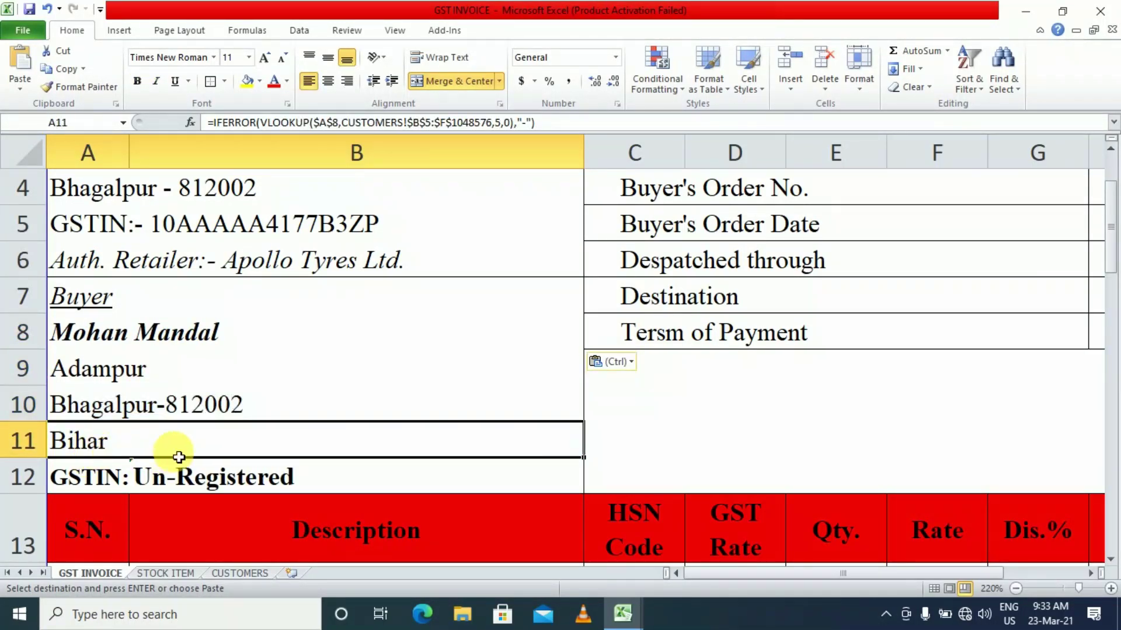
{"action": "left_click", "coordinate": [163, 480]}
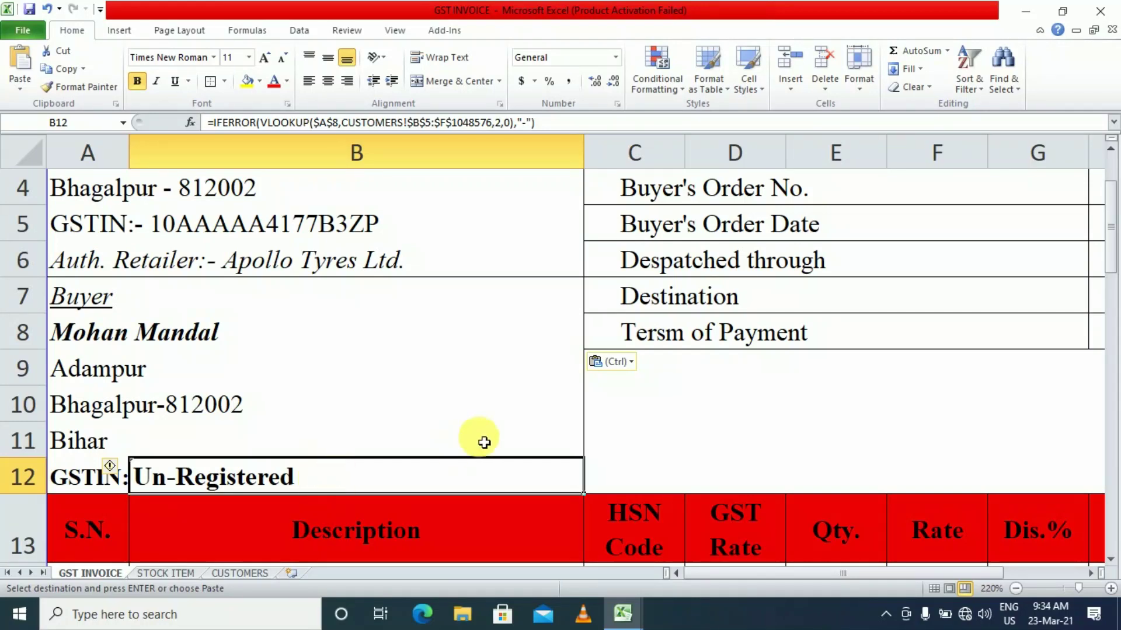
Open Data Validation for the first Description cell, B14, and allow only values from a List
{"action": "scroll", "coordinate": [483, 436], "scroll_direction": "down", "scroll_amount": 2}
{"action": "left_click", "coordinate": [349, 414]}
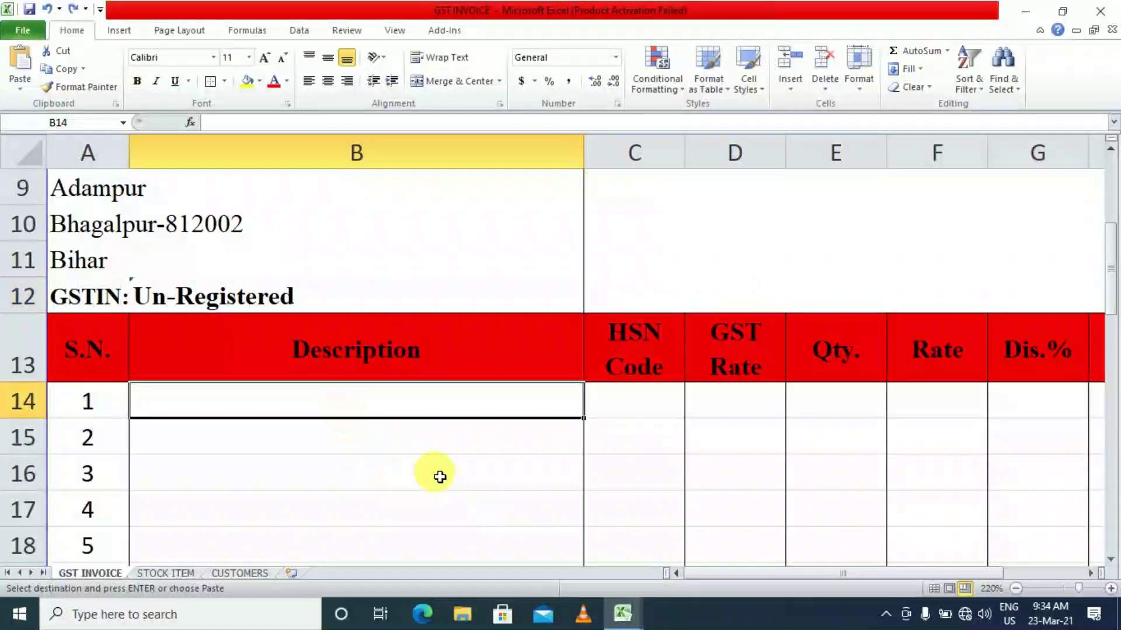
{"action": "left_click", "coordinate": [436, 474]}
{"action": "left_click", "coordinate": [391, 412]}
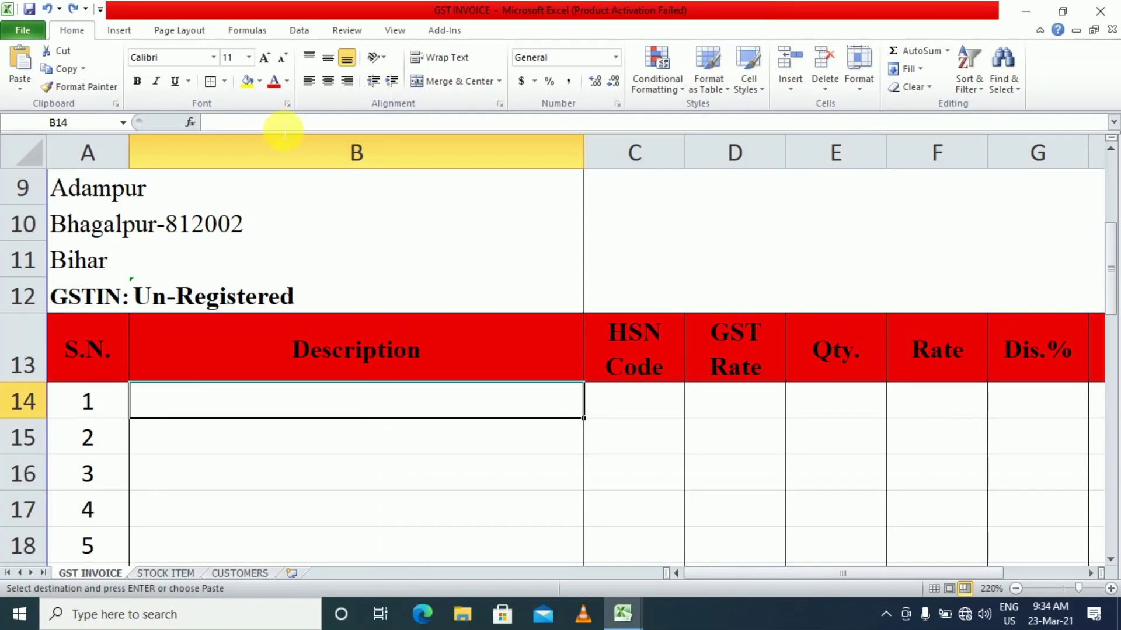
{"action": "left_click", "coordinate": [299, 30]}
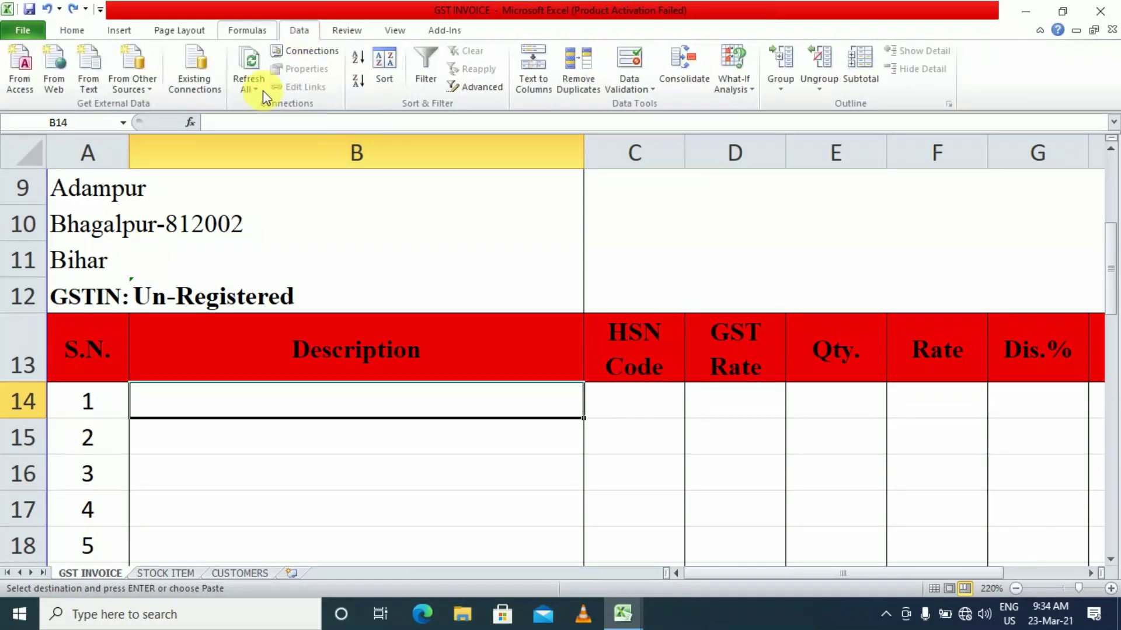
{"action": "left_click", "coordinate": [646, 90]}
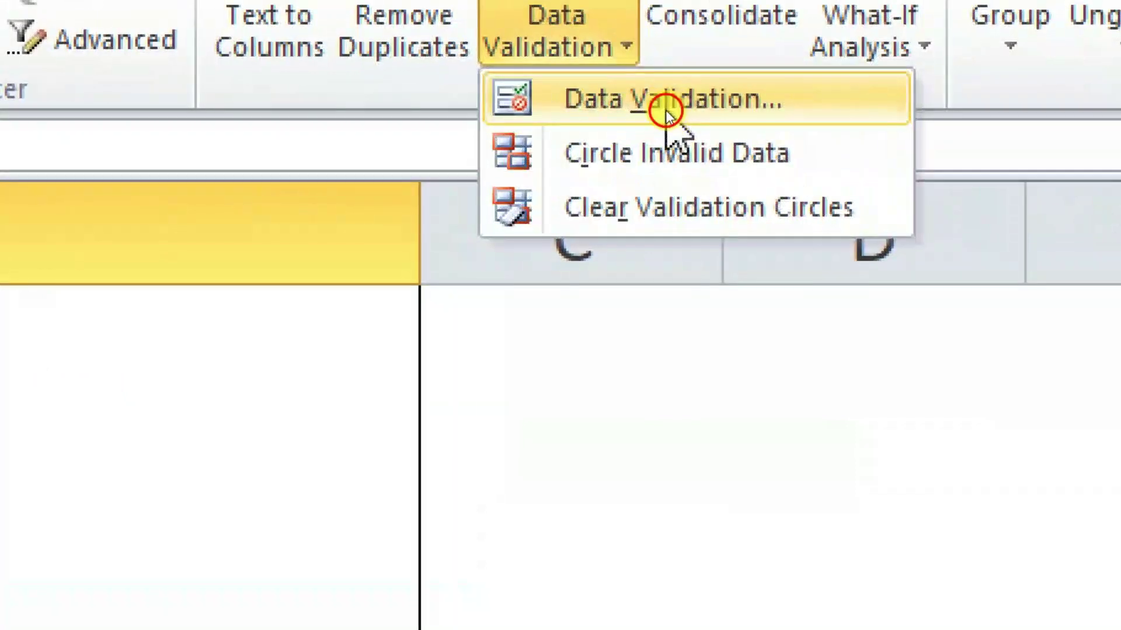
{"action": "left_click", "coordinate": [666, 107]}
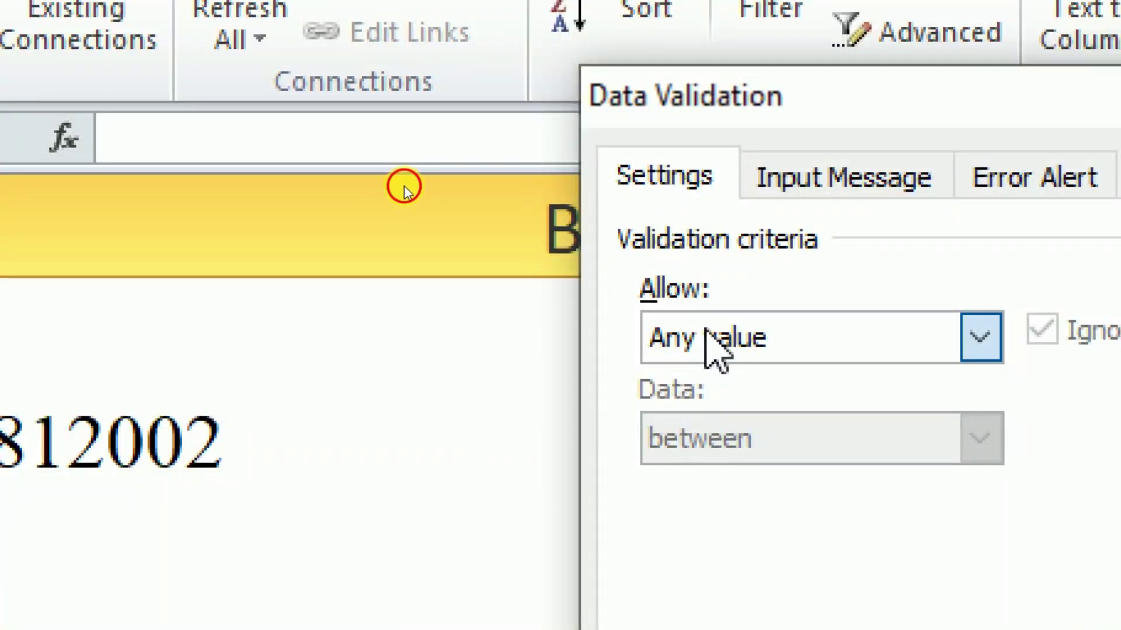
{"action": "left_click", "coordinate": [706, 285]}
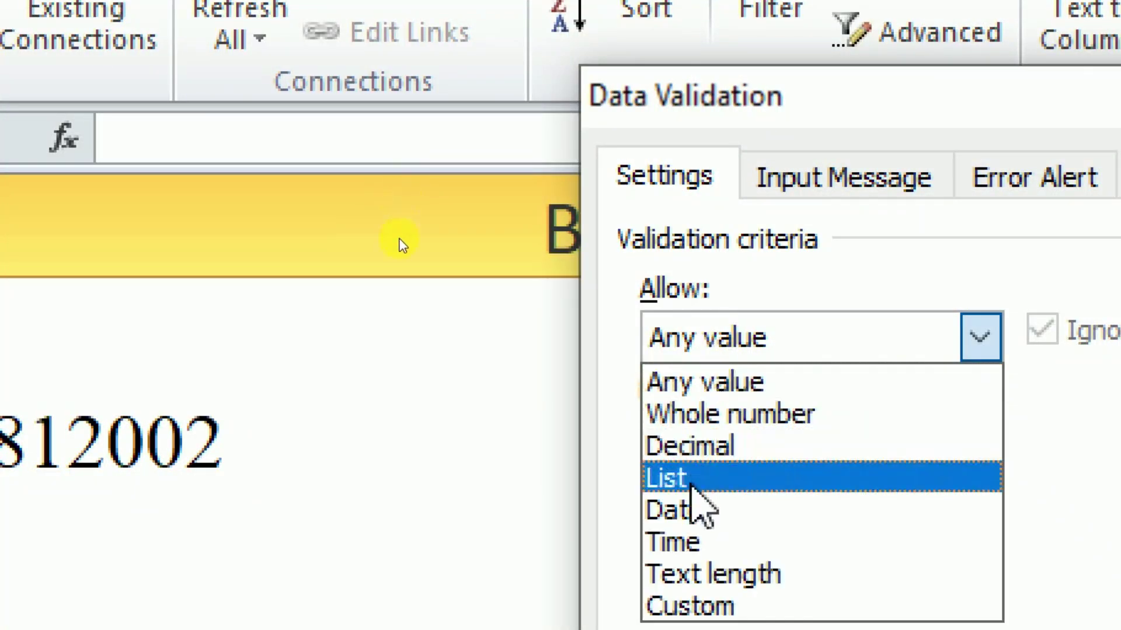
{"action": "left_click", "coordinate": [692, 488]}
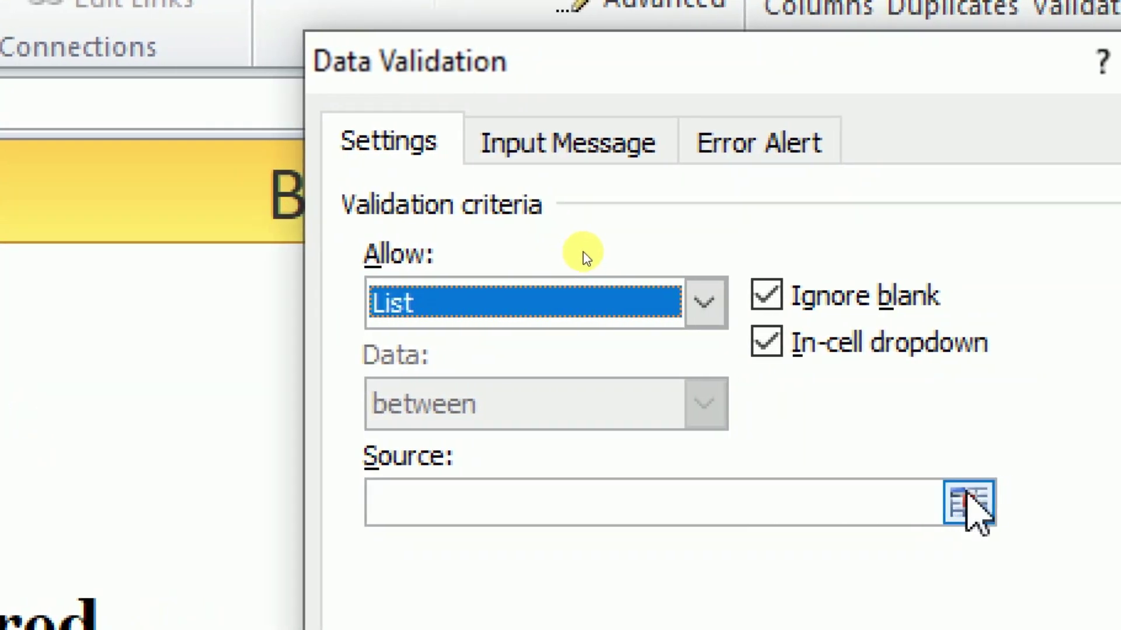
Set the list validation source for B14 to ='STOCK ITEM'!$B$4:$B$1048576 and apply it
{"action": "left_click", "coordinate": [969, 503]}
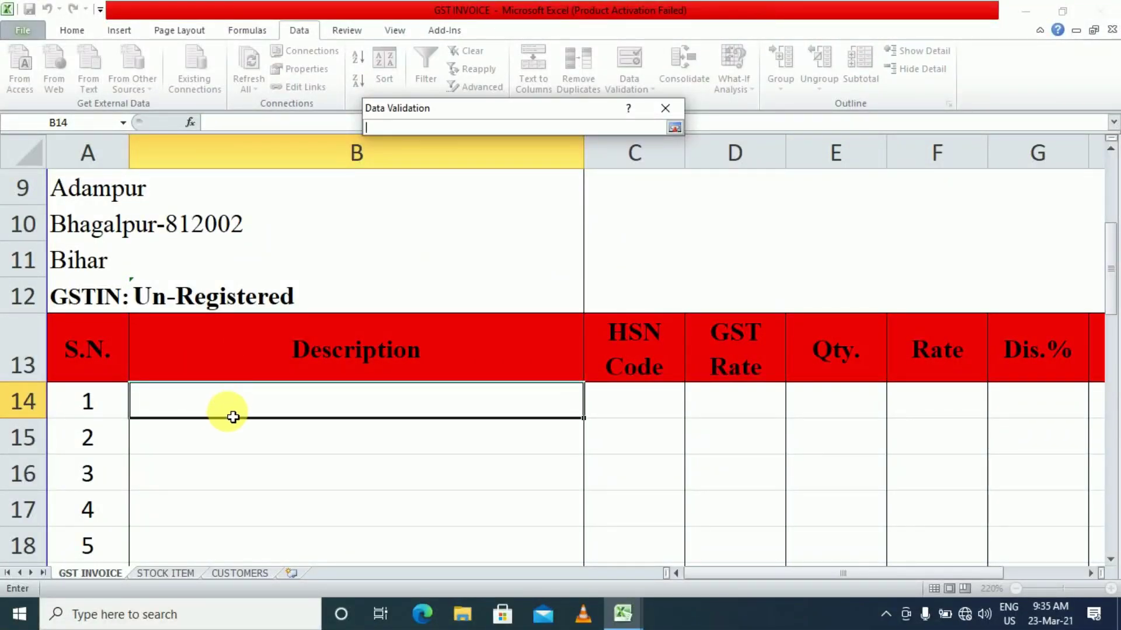
{"action": "left_click", "coordinate": [181, 574]}
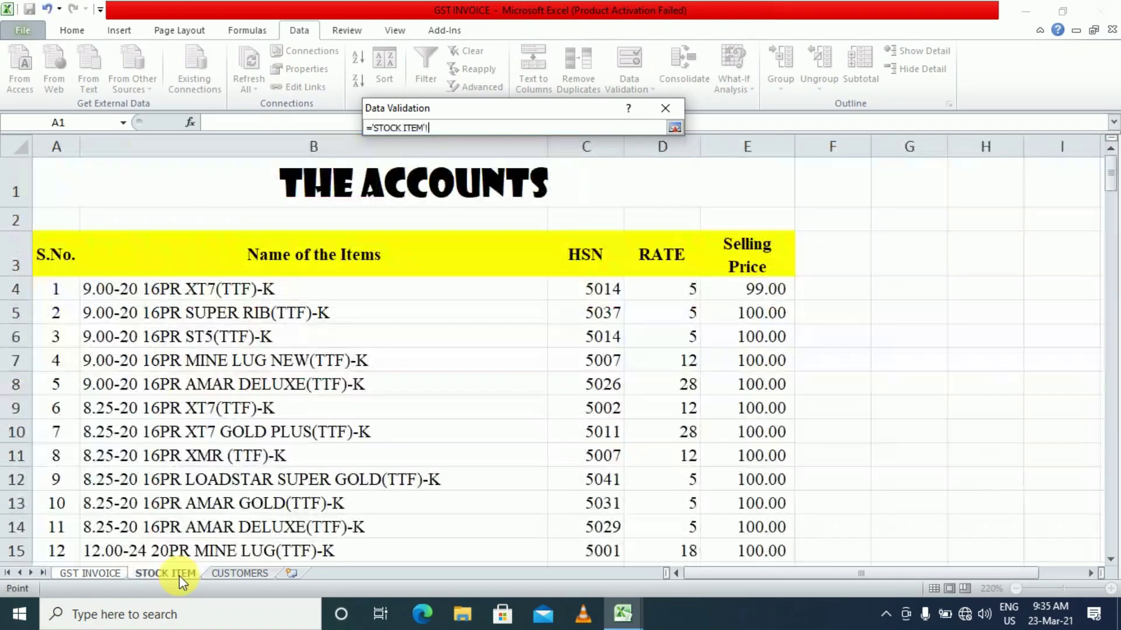
{"action": "left_click", "coordinate": [164, 300]}
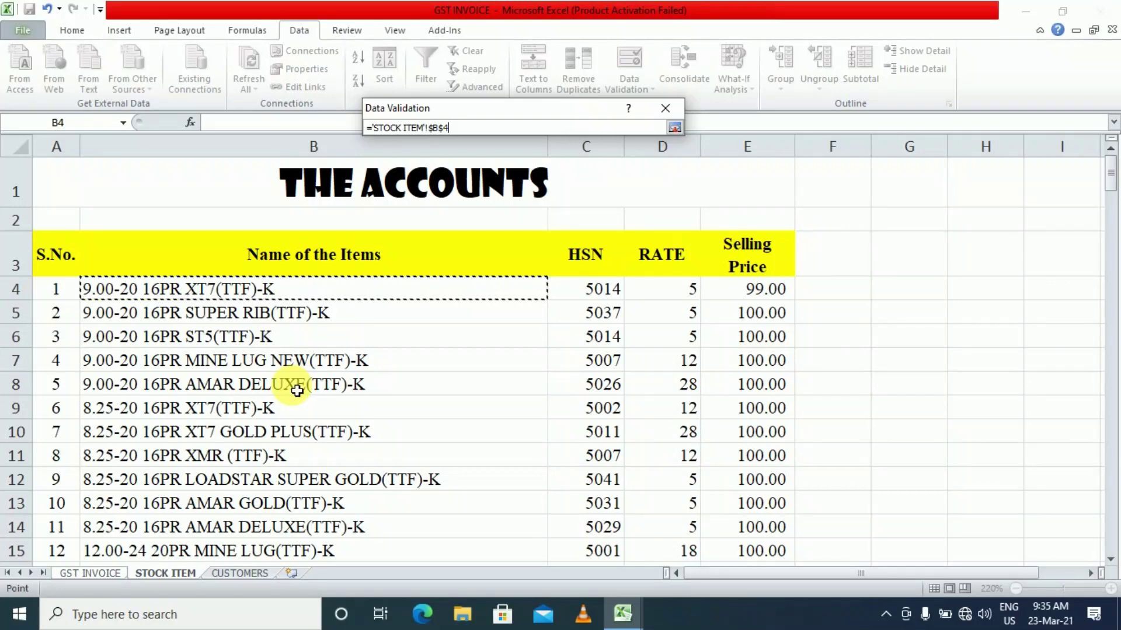
{"action": "key", "text": "ctrl+shift+Down"}
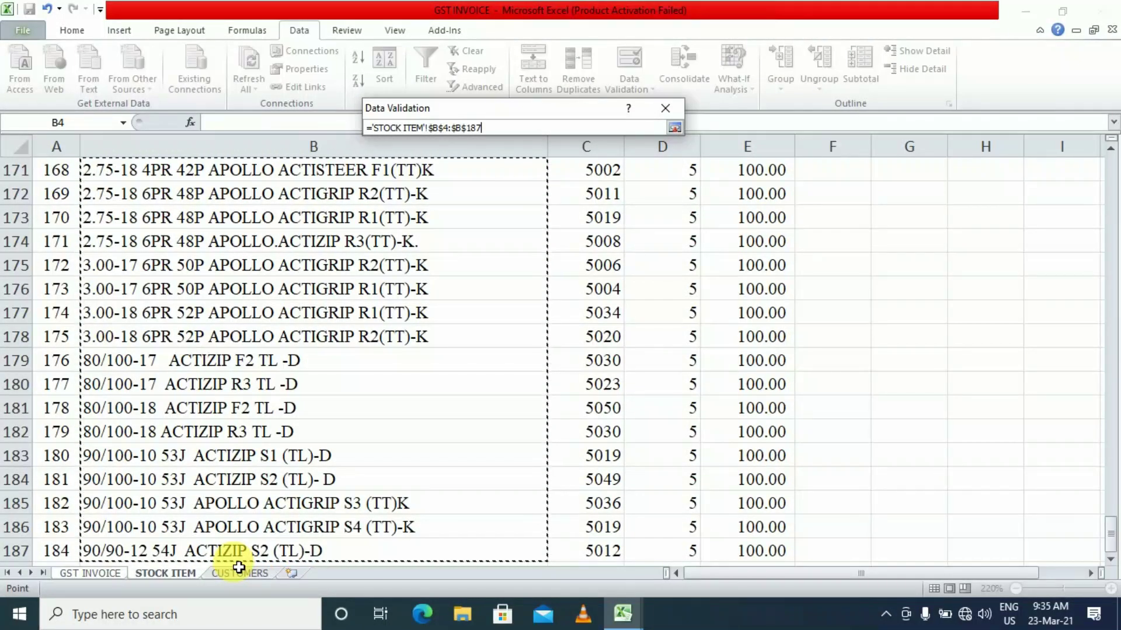
{"action": "key", "text": "shift+Down"}
{"action": "key", "text": "shift+Down"}
{"action": "key", "text": "shift+Down"}
{"action": "key", "text": "shift+Down"}
{"action": "key", "text": "shift+Down"}
{"action": "key", "text": "shift+Down"}
{"action": "key", "text": "shift+Down"}
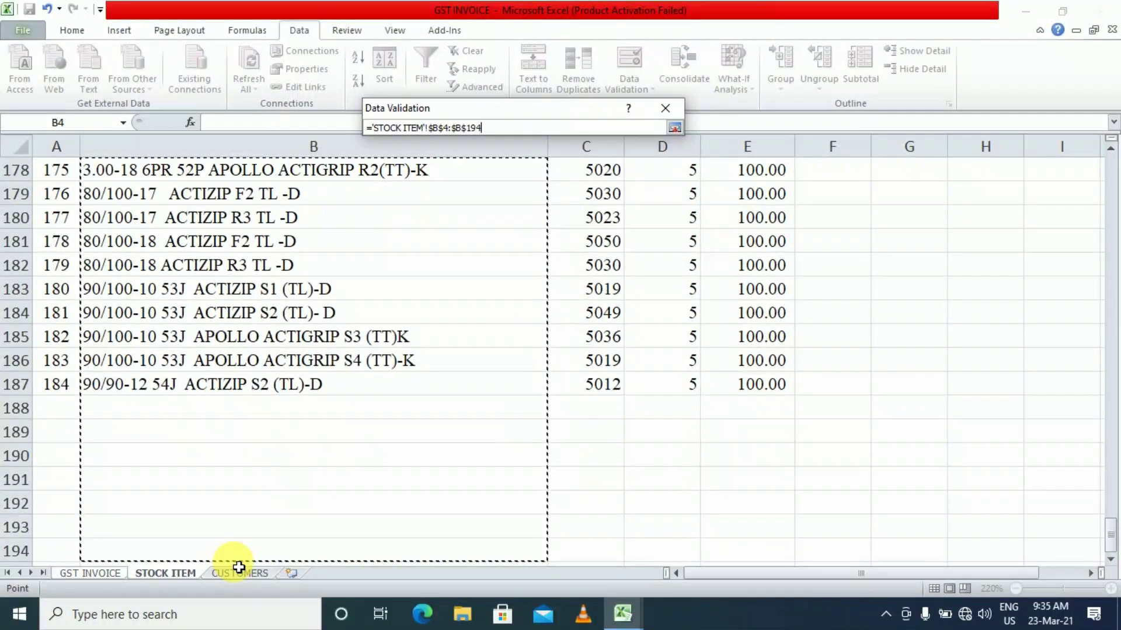
{"action": "key", "text": "shift+Down"}
{"action": "key", "text": "shift+Down"}
{"action": "key", "text": "shift+Down"}
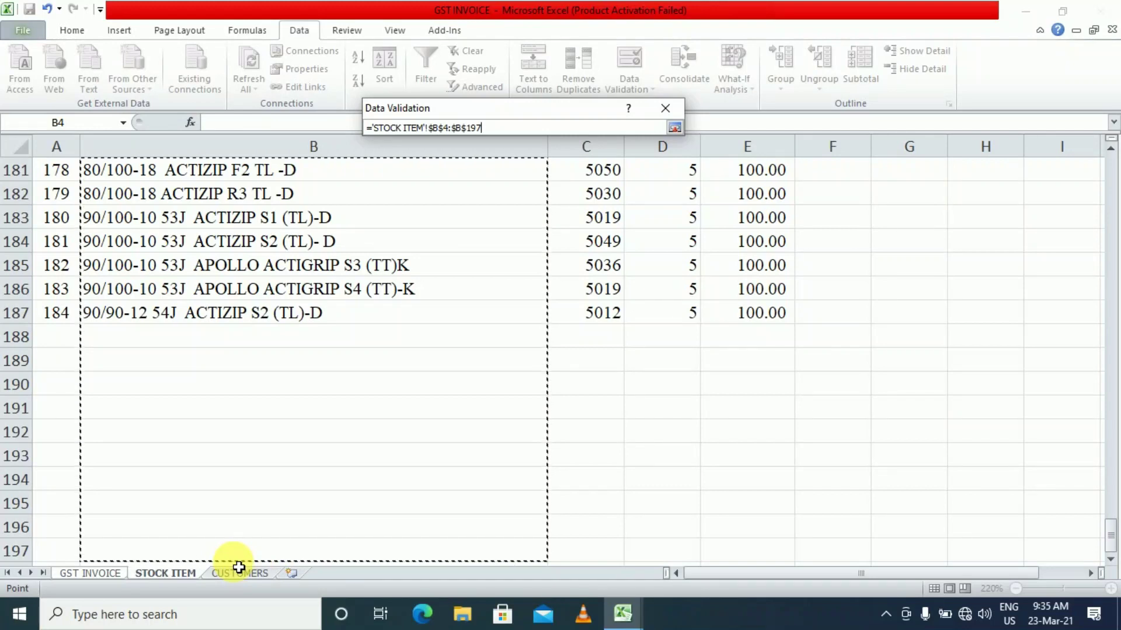
{"action": "key", "text": "ctrl+shift+Down"}
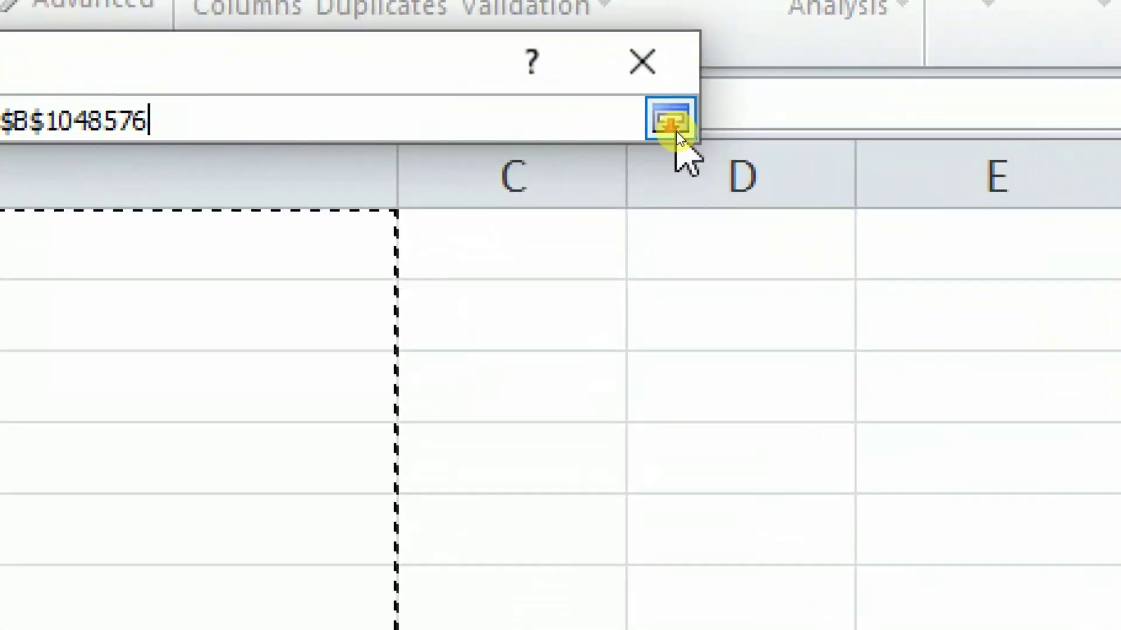
{"action": "left_click", "coordinate": [677, 133]}
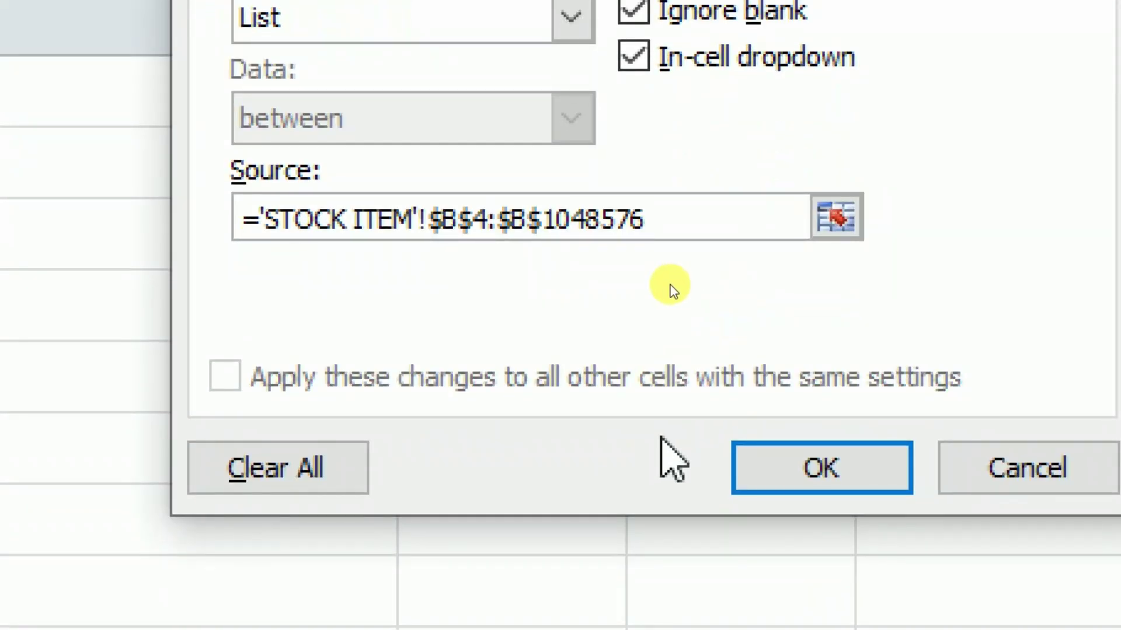
{"action": "left_click", "coordinate": [822, 471]}
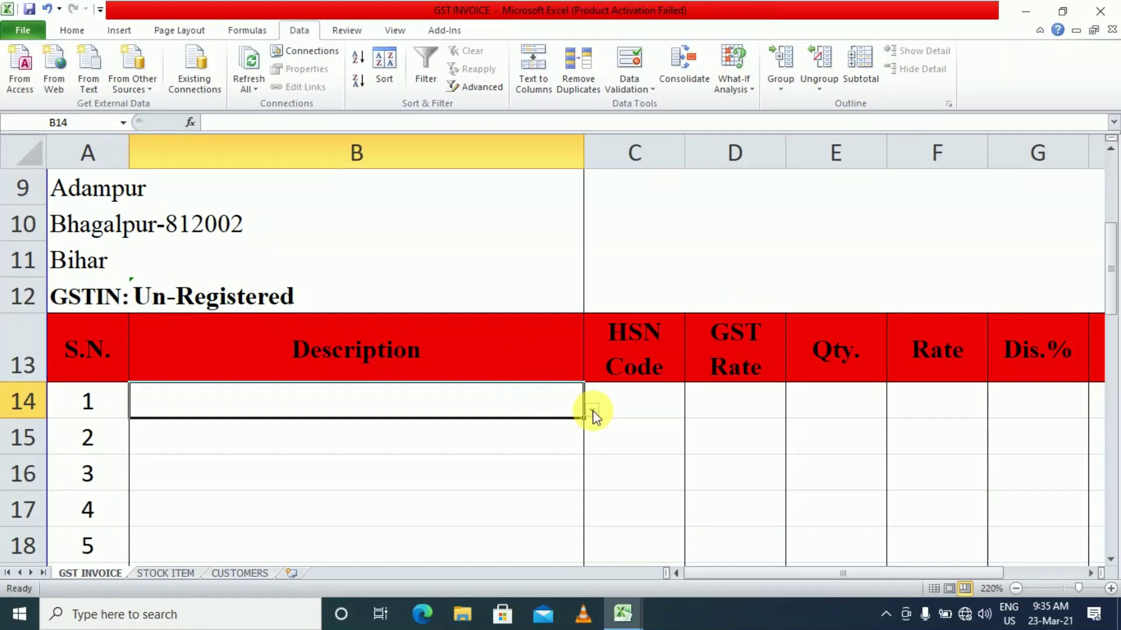
Choose 8.25-20 16PR XT7 GOLD PLUS(TTF)-K from the drop-down list in the first Description cell, B14
{"action": "left_click", "coordinate": [592, 411]}
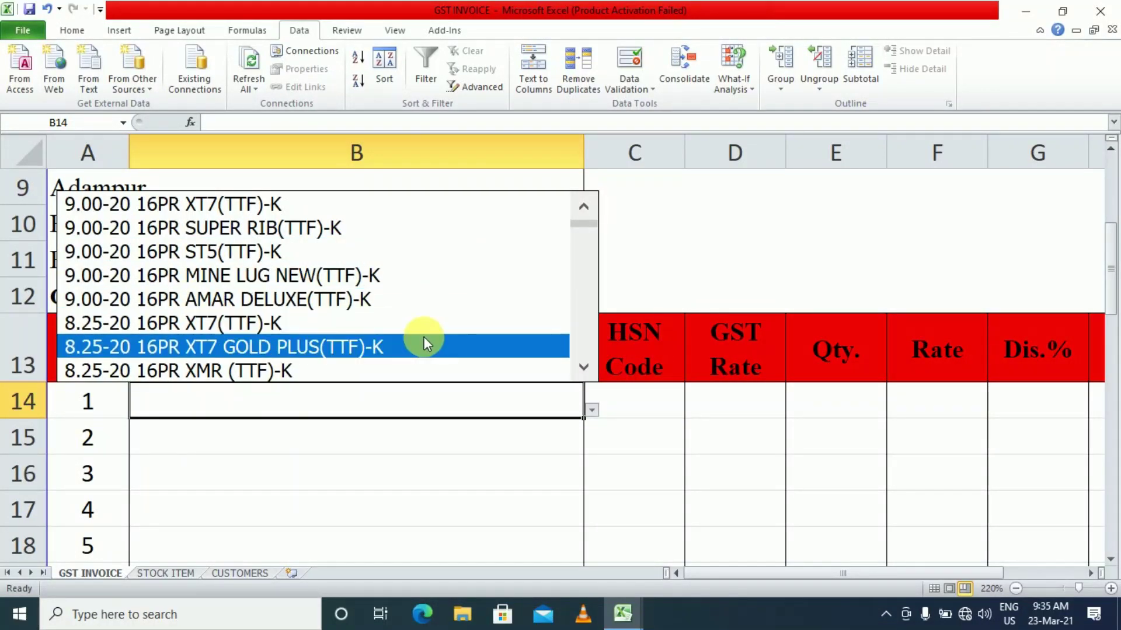
{"action": "left_click", "coordinate": [346, 340]}
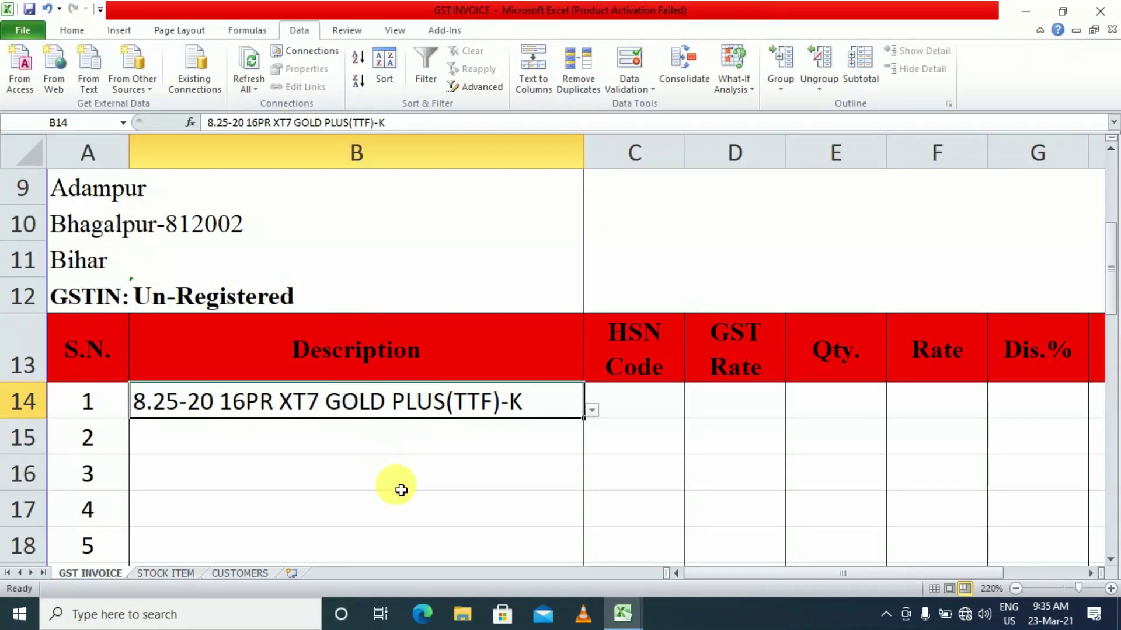
{"action": "left_click", "coordinate": [538, 463]}
Review which cells of the first item row depend on the Description: HSN Code, GST Rate and Rate
{"action": "left_click", "coordinate": [625, 415]}
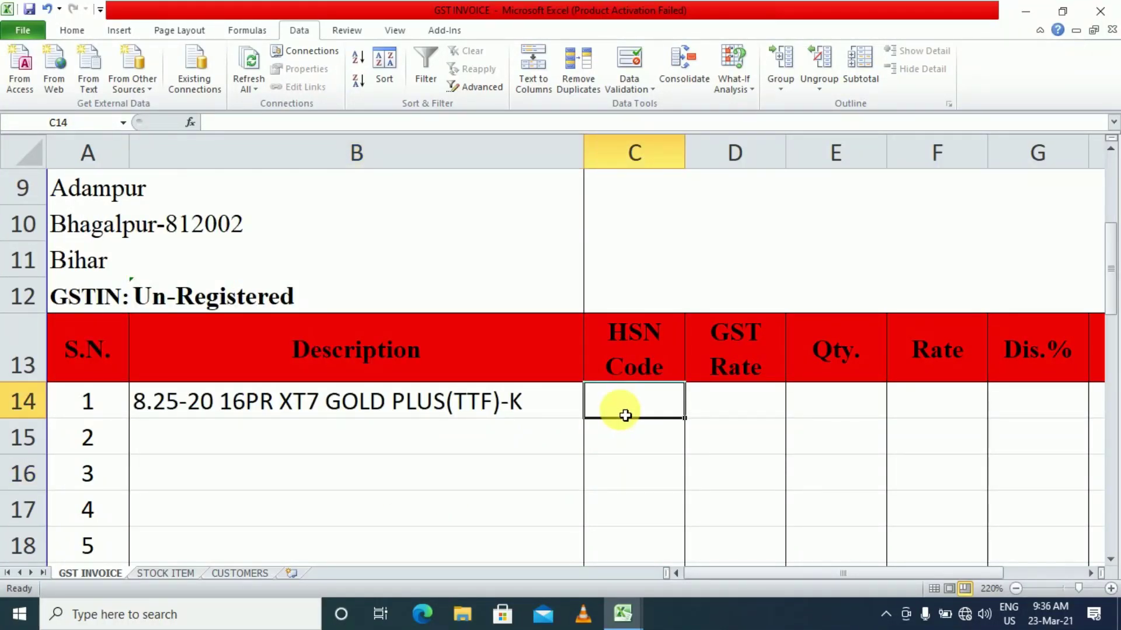
{"action": "left_click", "coordinate": [359, 408]}
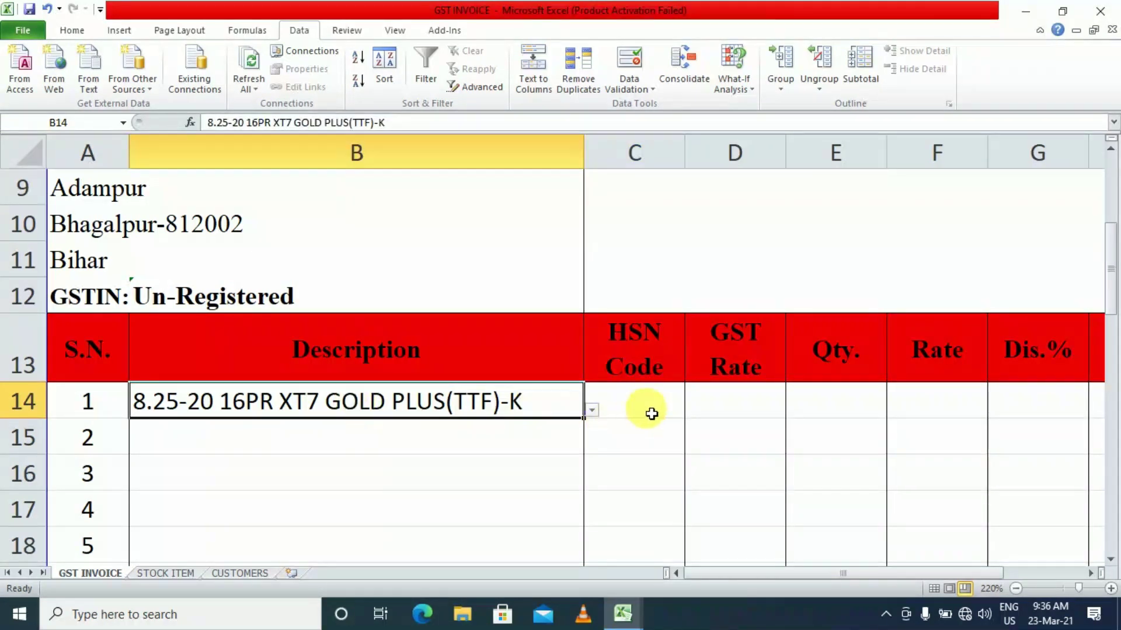
{"action": "left_click", "coordinate": [642, 397]}
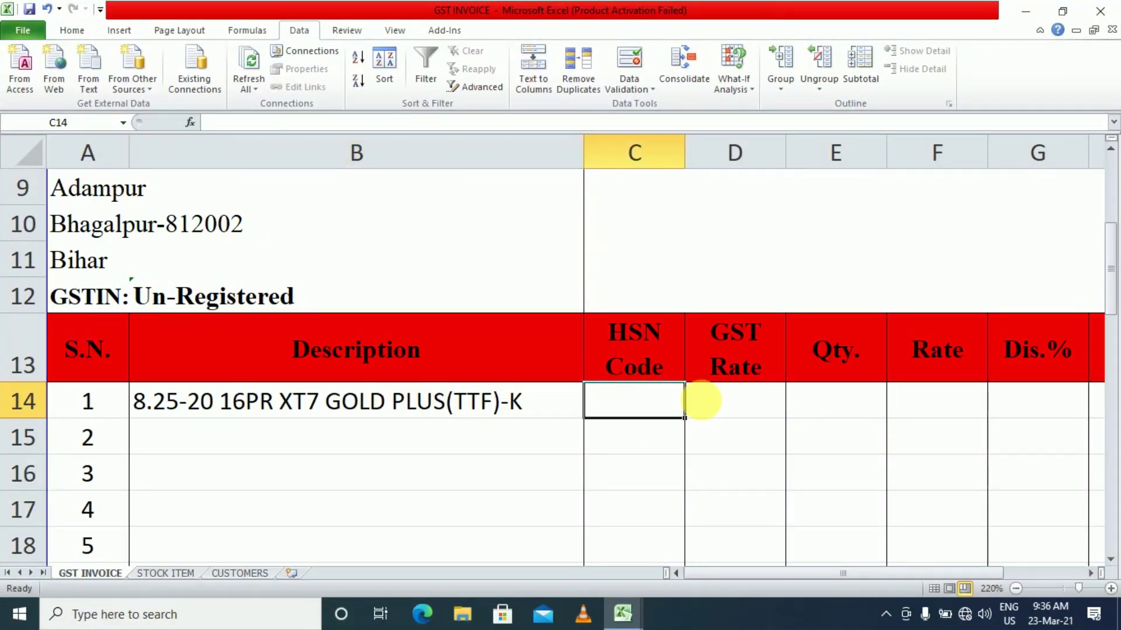
{"action": "left_click", "coordinate": [723, 407]}
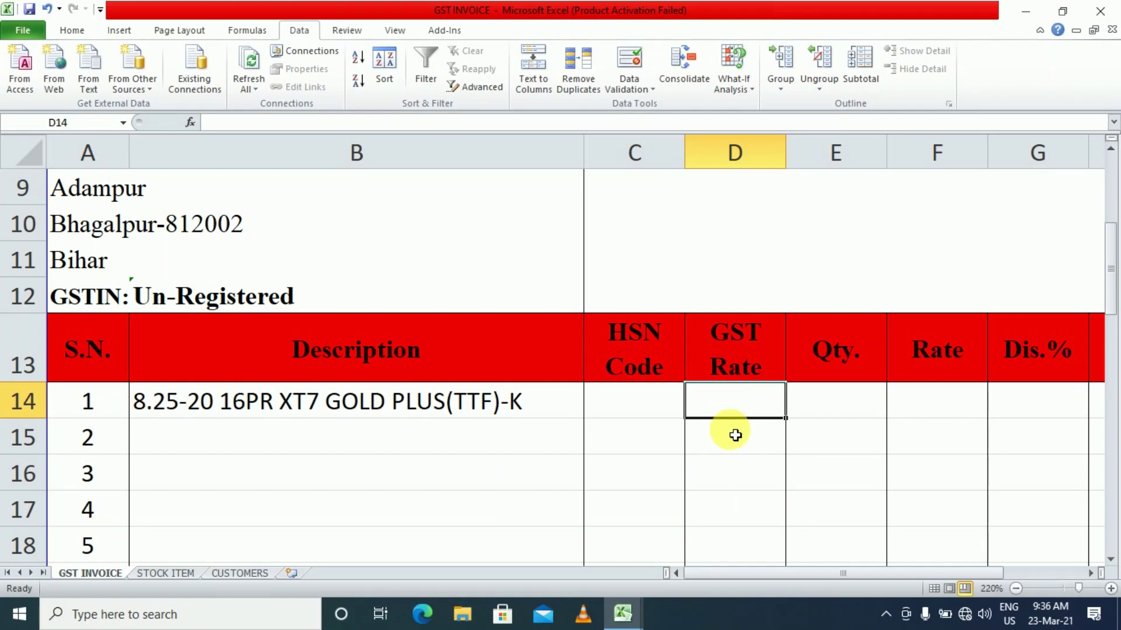
{"action": "left_click", "coordinate": [903, 408]}
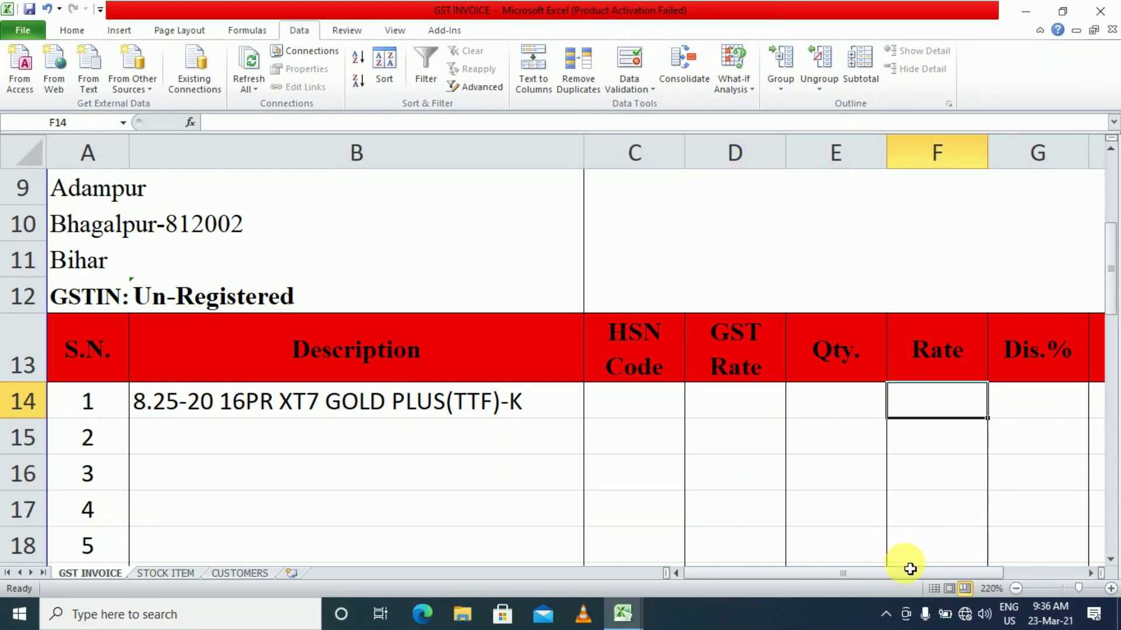
{"action": "left_click_drag", "start_coordinate": [910, 573], "coordinate": [854, 575]}
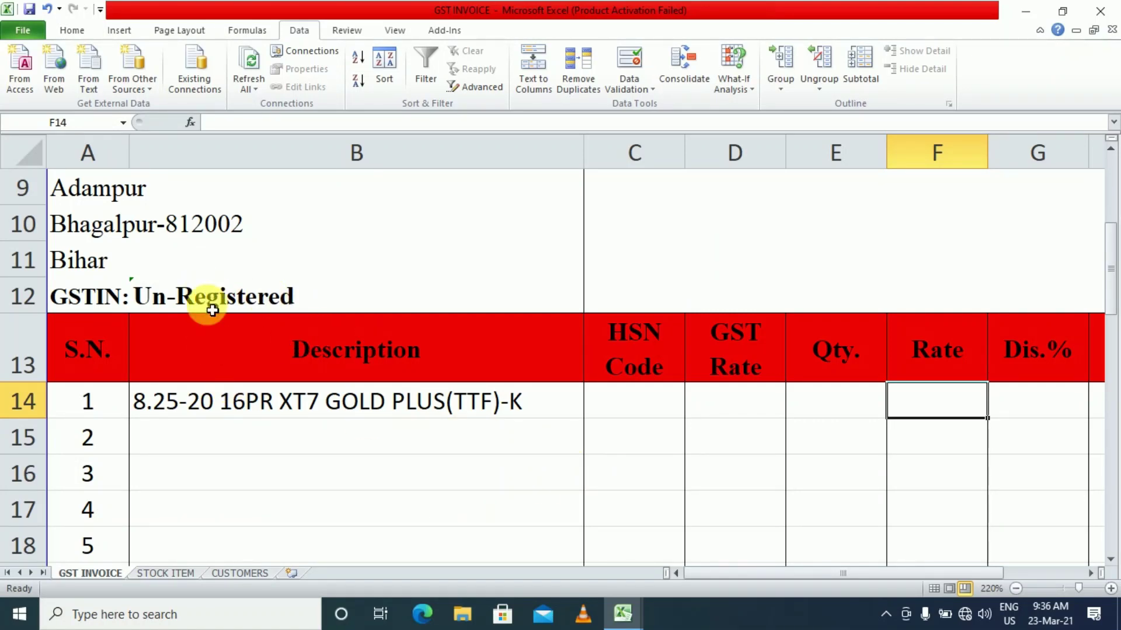
Begin a VLOOKUP formula in the first HSN Code cell, C14, with B14 as the lookup value
{"action": "left_click", "coordinate": [609, 414]}
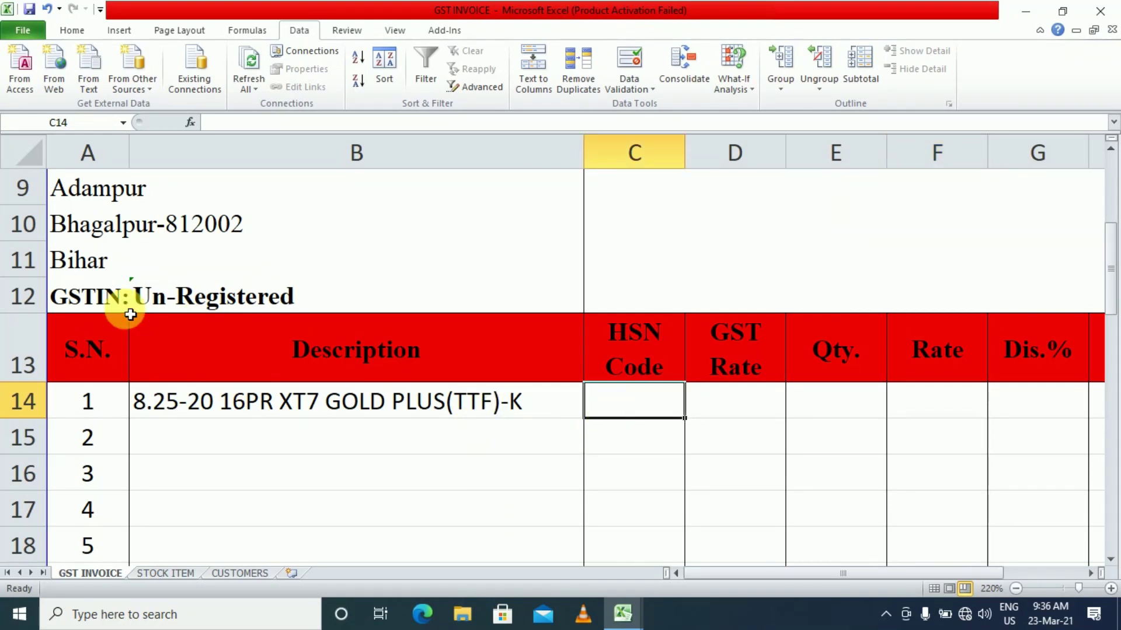
{"action": "type", "text": "=VL"}
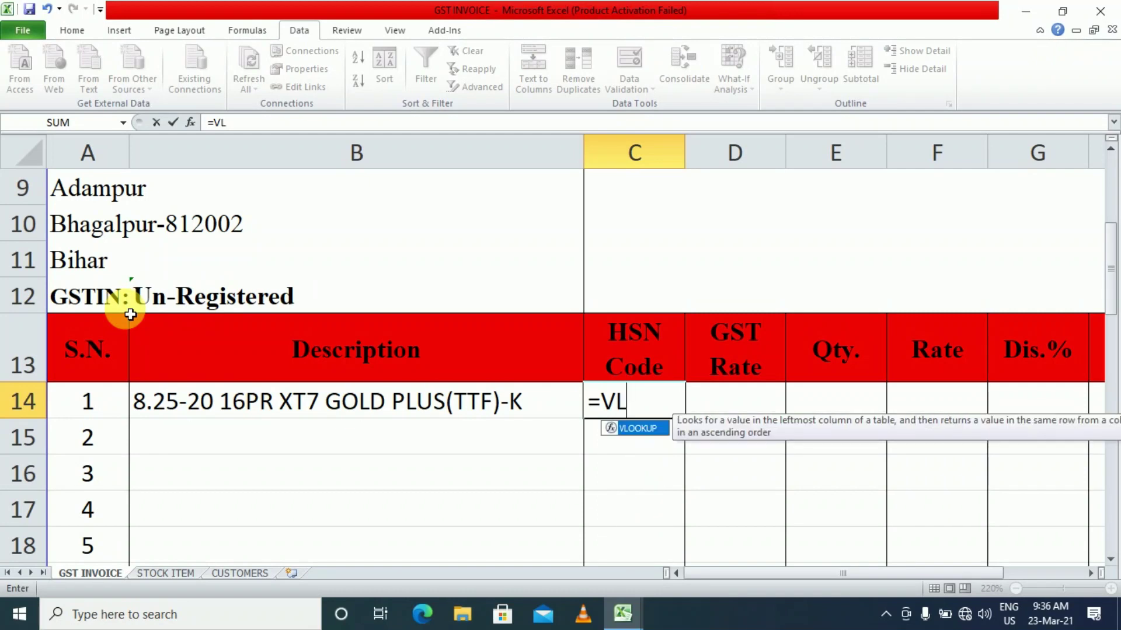
{"action": "key", "text": "Tab"}
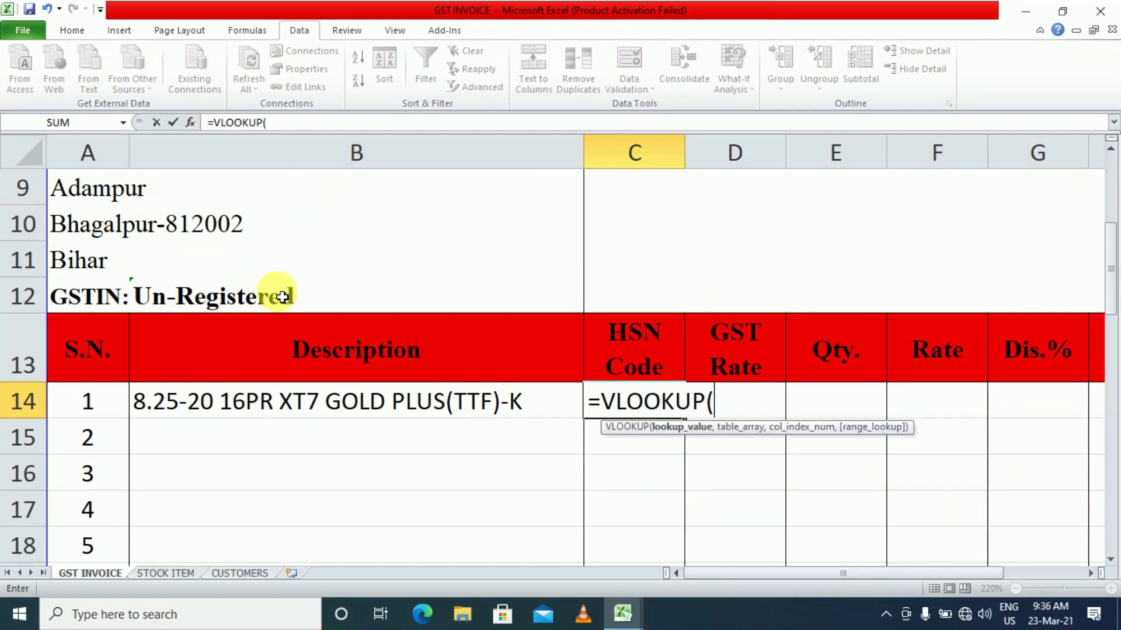
{"action": "left_click", "coordinate": [279, 405]}
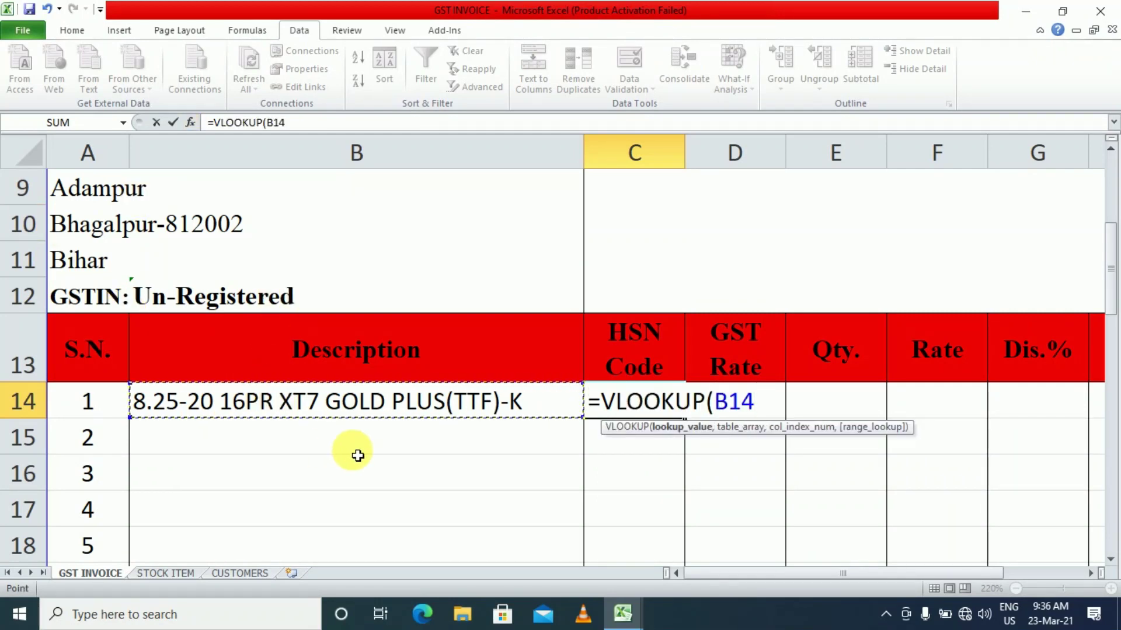
{"action": "type", "text": ","}
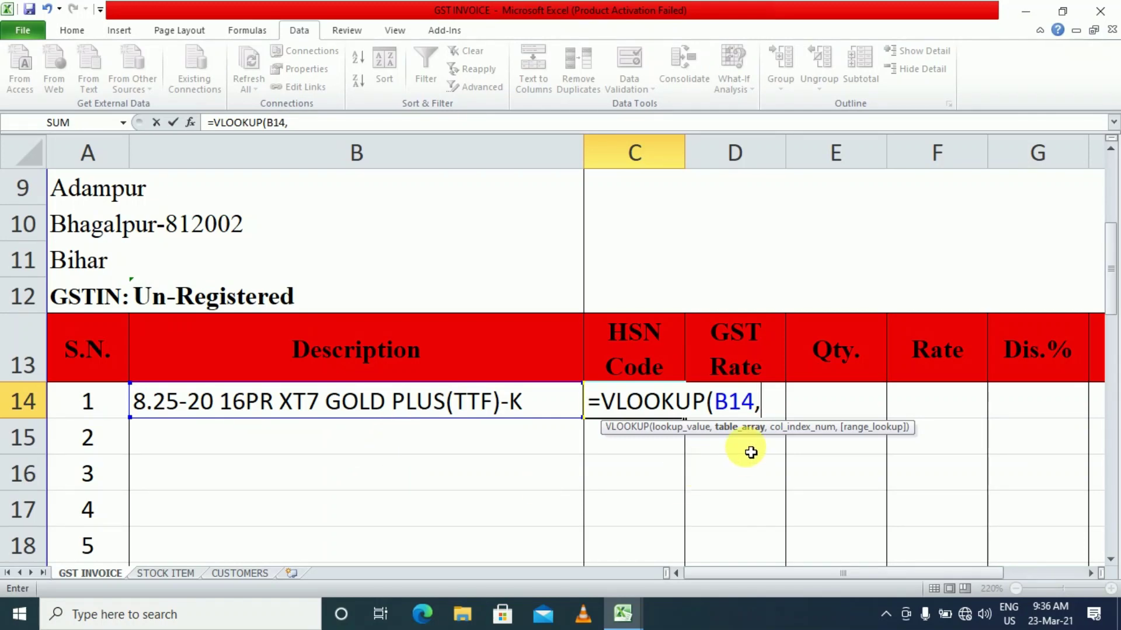
Set the VLOOKUP table array to 'STOCK ITEM'!B4:E1048576, covering item names through selling prices
{"action": "left_click", "coordinate": [166, 574]}
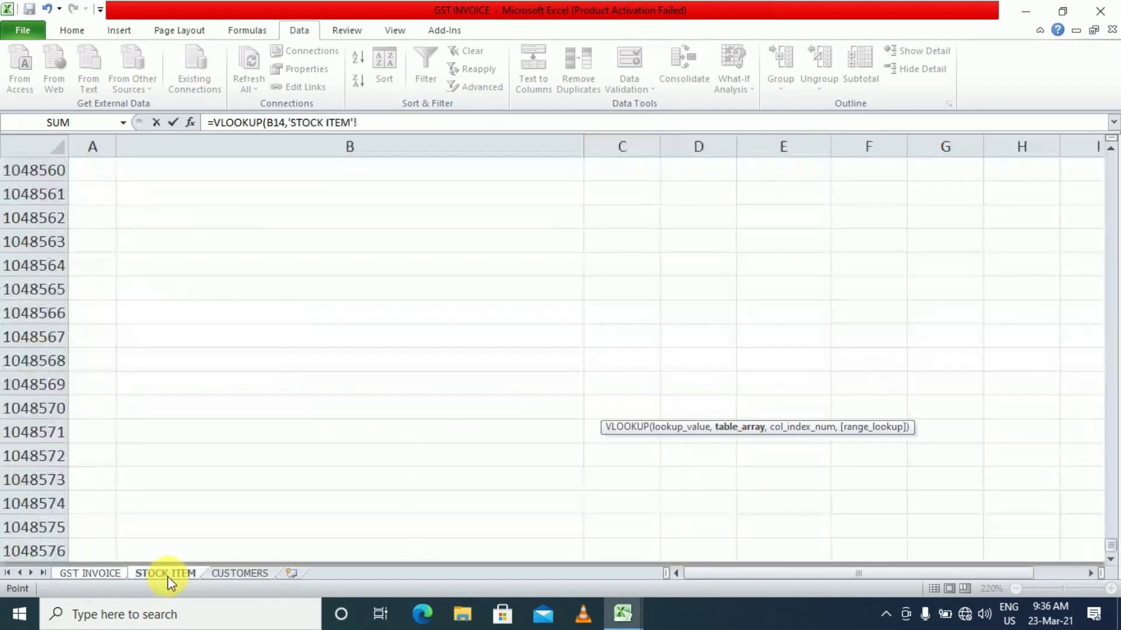
{"action": "left_click", "coordinate": [326, 510]}
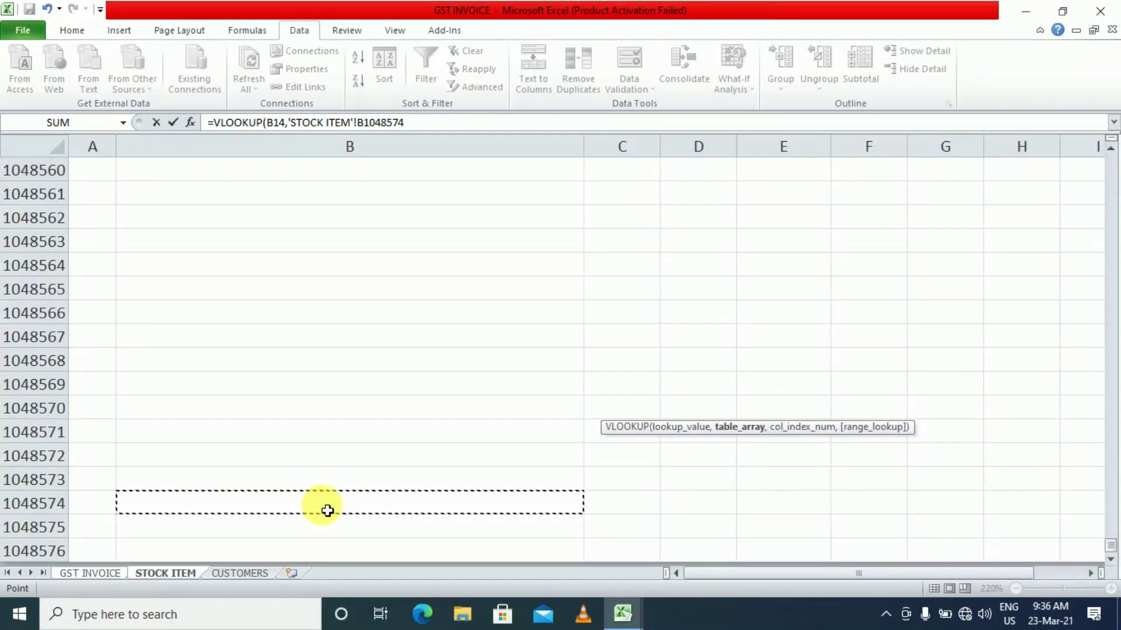
{"action": "key", "text": "ctrl+Home"}
{"action": "left_click", "coordinate": [234, 299]}
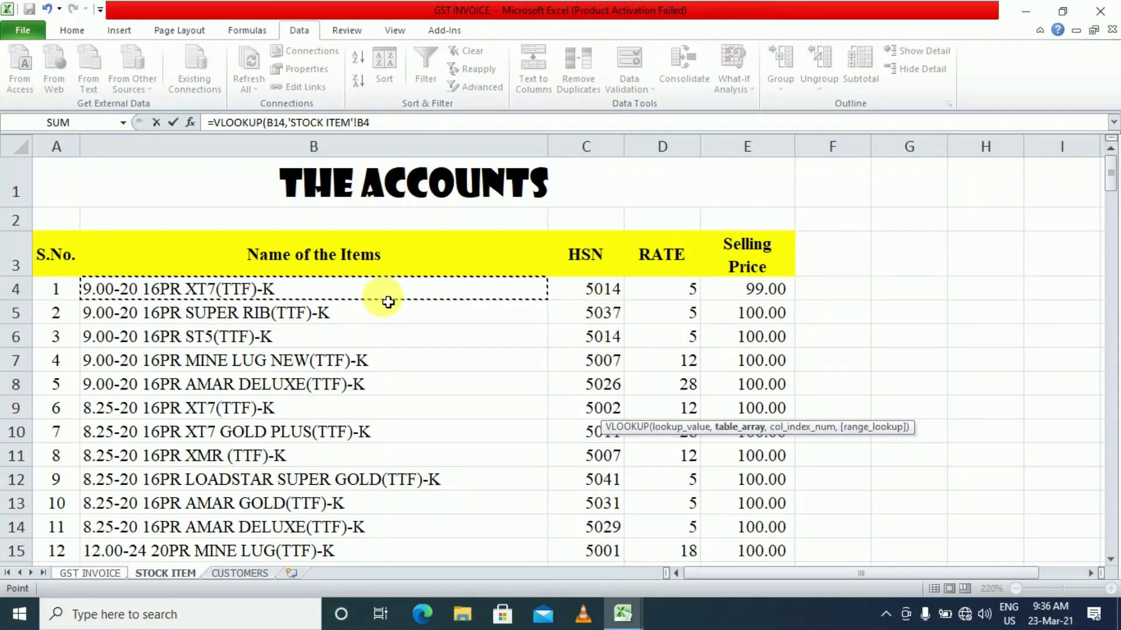
{"action": "key", "text": "shift+Right"}
{"action": "key", "text": "shift+Right"}
{"action": "key", "text": "shift+Right"}
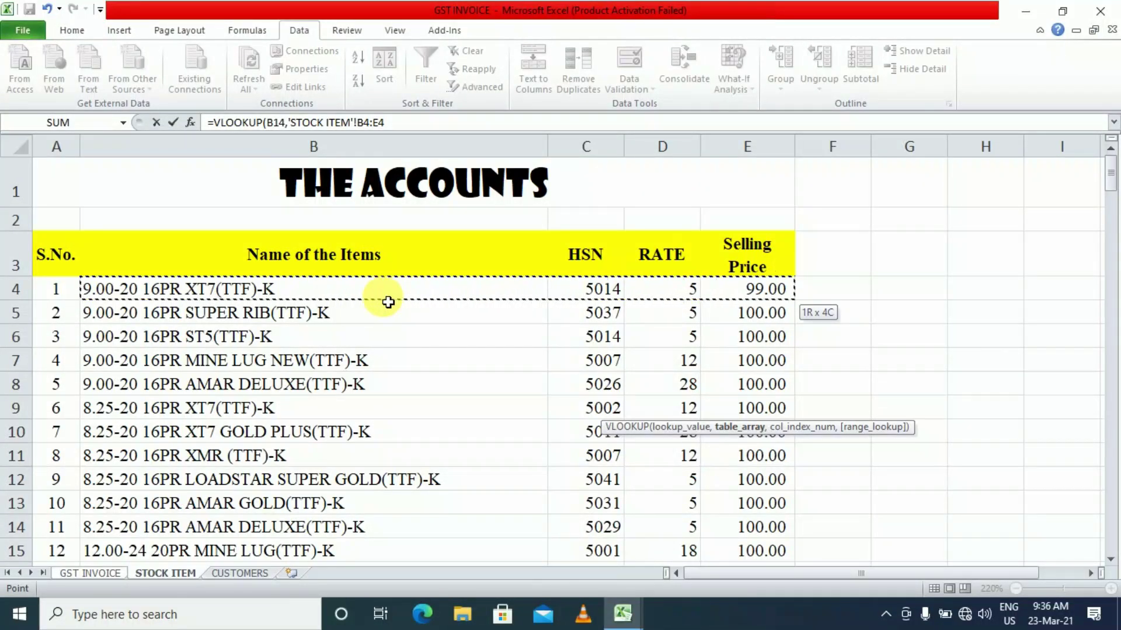
{"action": "key", "text": "ctrl+shift+Down"}
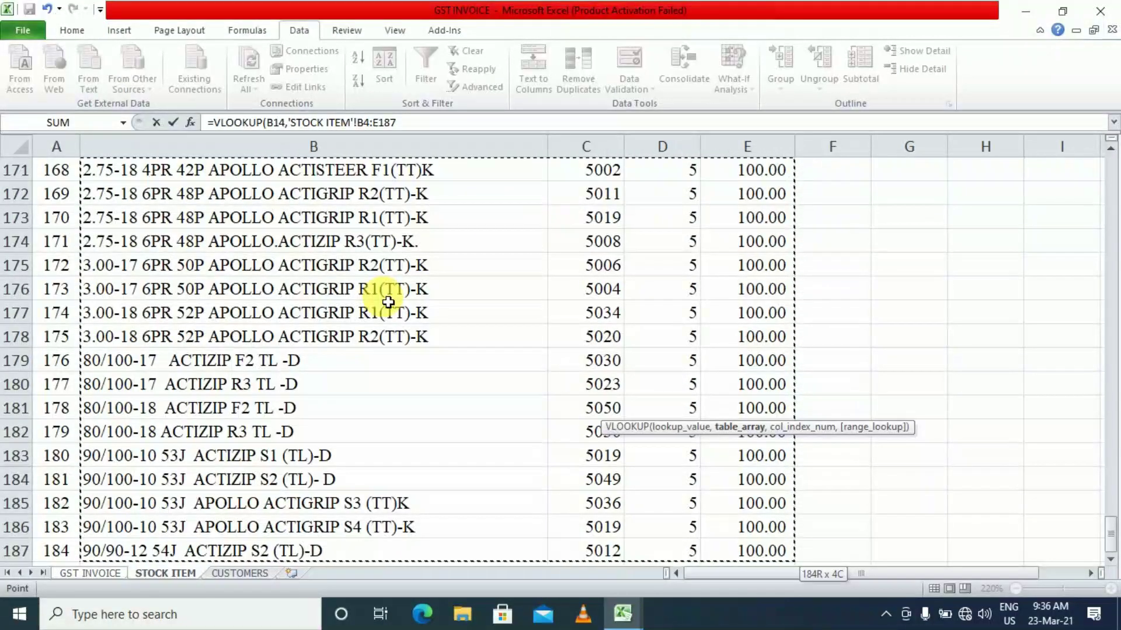
{"action": "key", "text": "ctrl+shift+Down"}
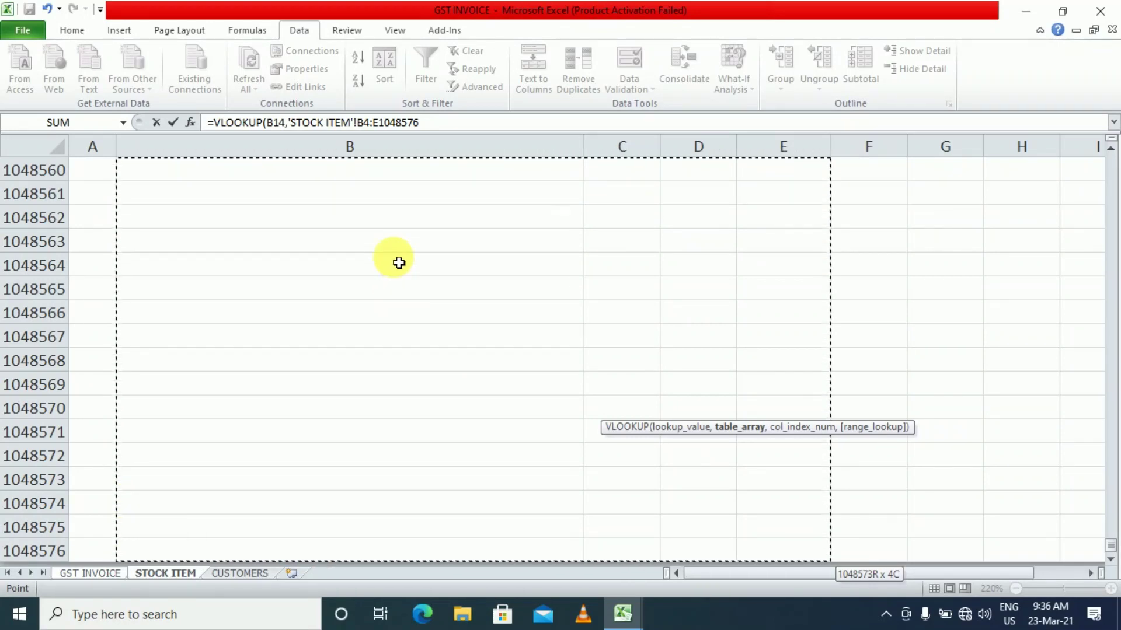
Complete the C14 VLOOKUP with column index 2 and range lookup 0, and check its result
{"action": "type", "text": ","}
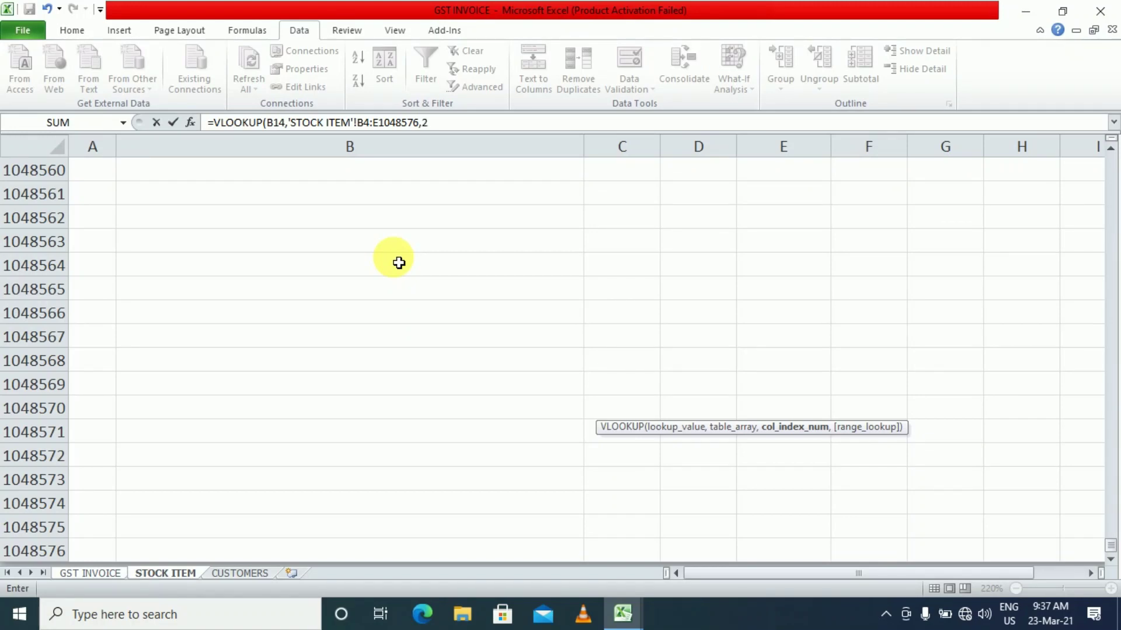
{"action": "type", "text": "2,0"}
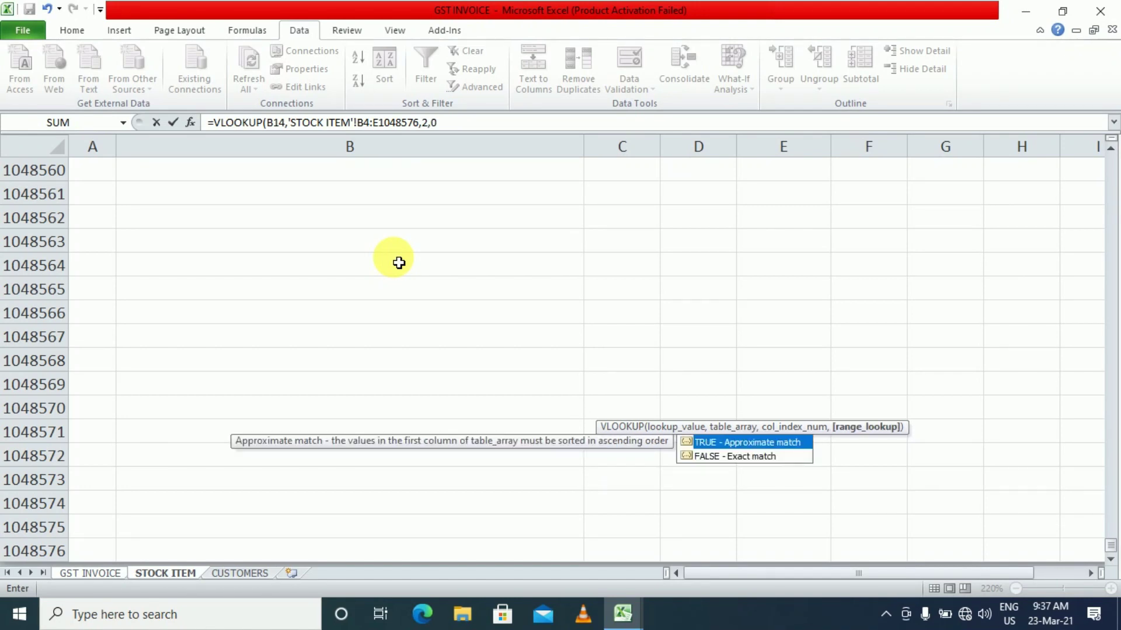
{"action": "type", "text": ")"}
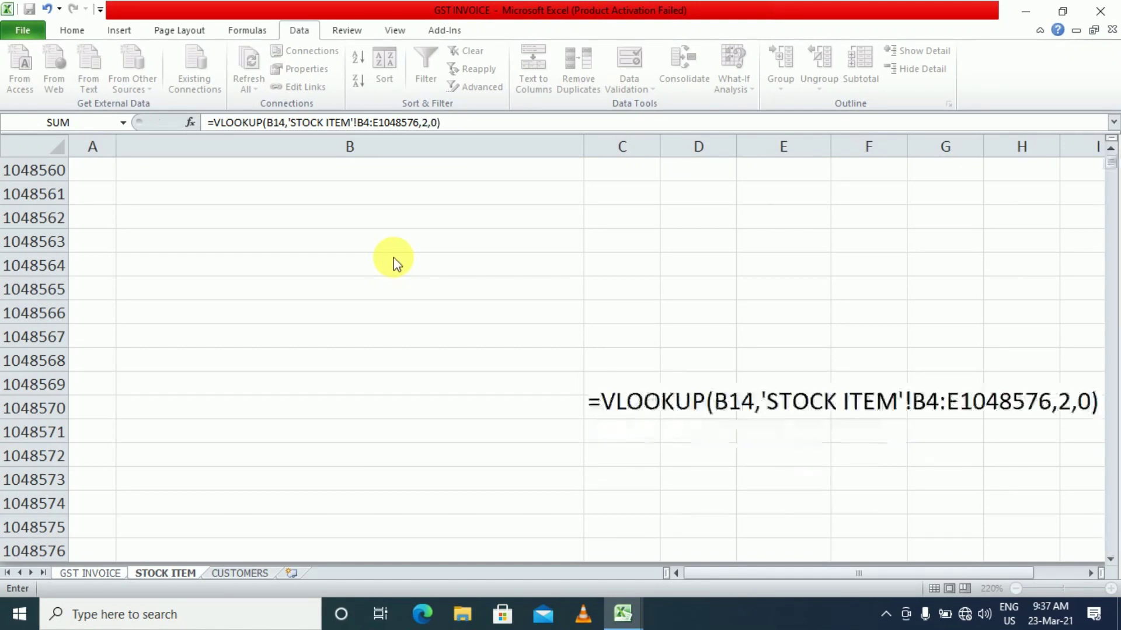
{"action": "key", "text": "Return"}
{"action": "left_click", "coordinate": [618, 391]}
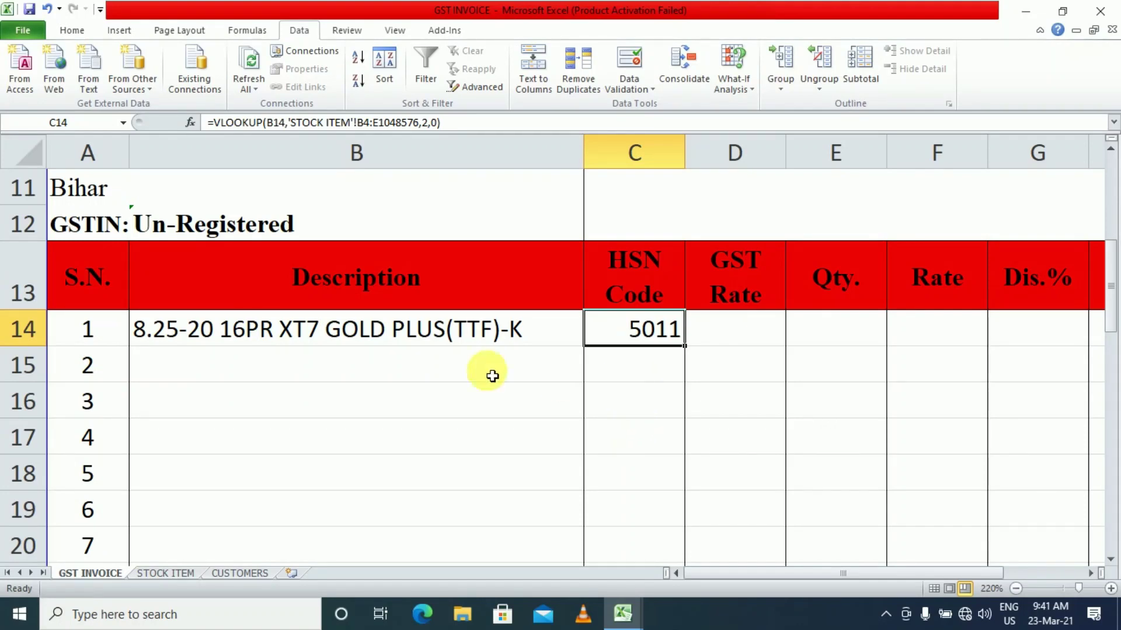
{"action": "left_click", "coordinate": [373, 376]}
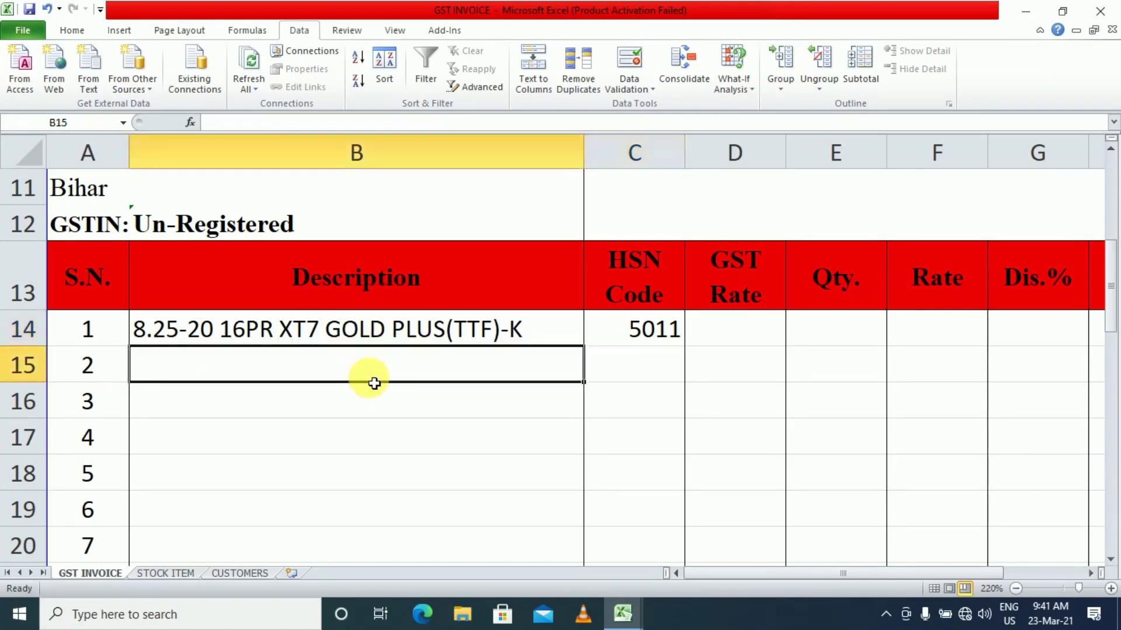
{"action": "left_click", "coordinate": [370, 337]}
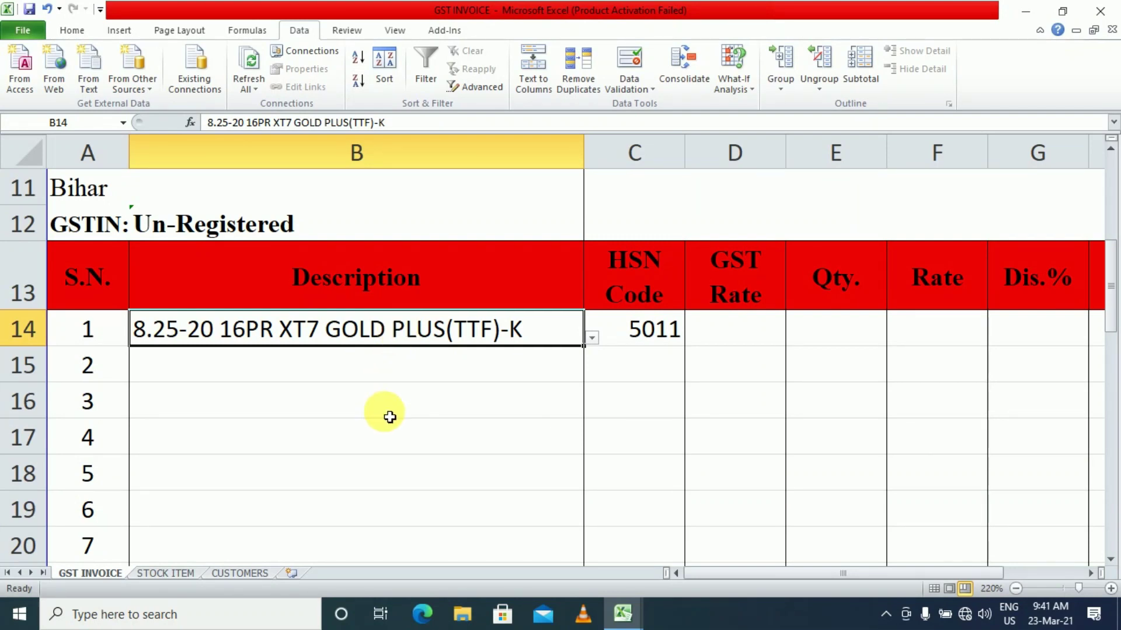
{"action": "left_click", "coordinate": [398, 371]}
{"action": "left_click", "coordinate": [665, 376]}
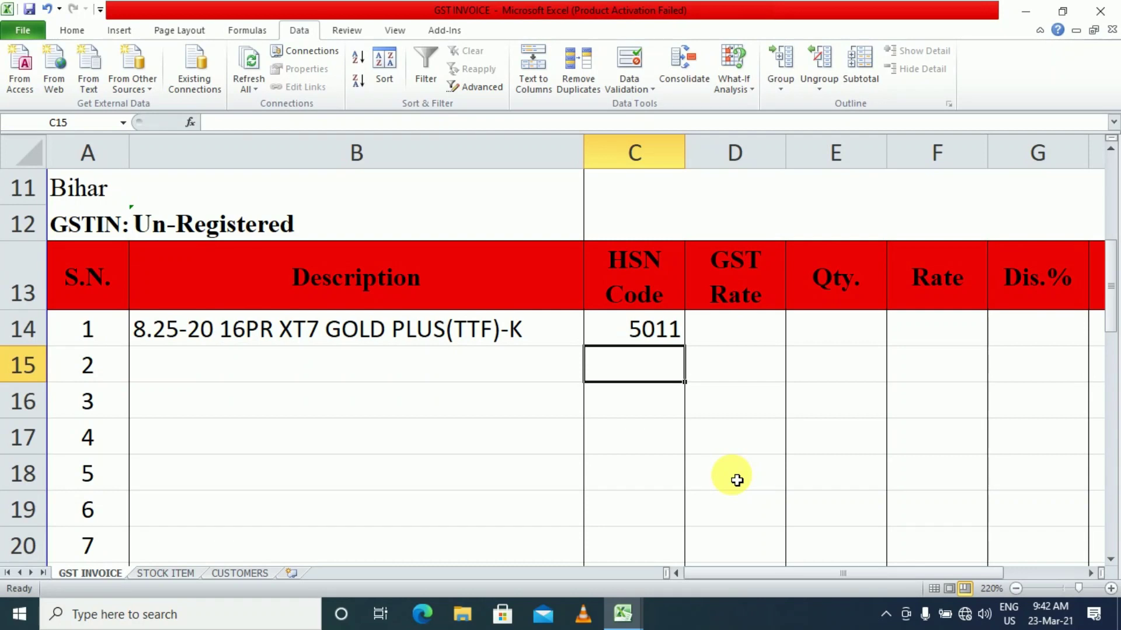
Copy the item description from B14 down into B15
{"action": "left_click", "coordinate": [420, 330]}
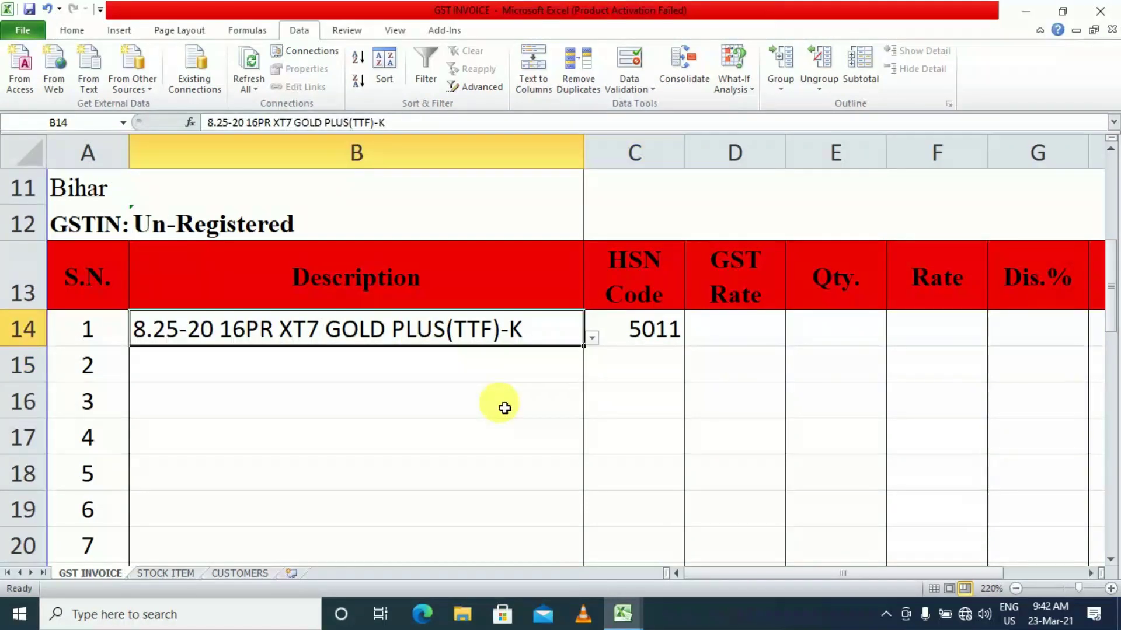
{"action": "left_click_drag", "start_coordinate": [585, 347], "coordinate": [591, 377]}
{"action": "left_click", "coordinate": [533, 432]}
{"action": "left_click", "coordinate": [508, 368]}
Copy the VLOOKUP formula text from C14 into C15 with its references unchanged, and check the entry
{"action": "left_click", "coordinate": [654, 330]}
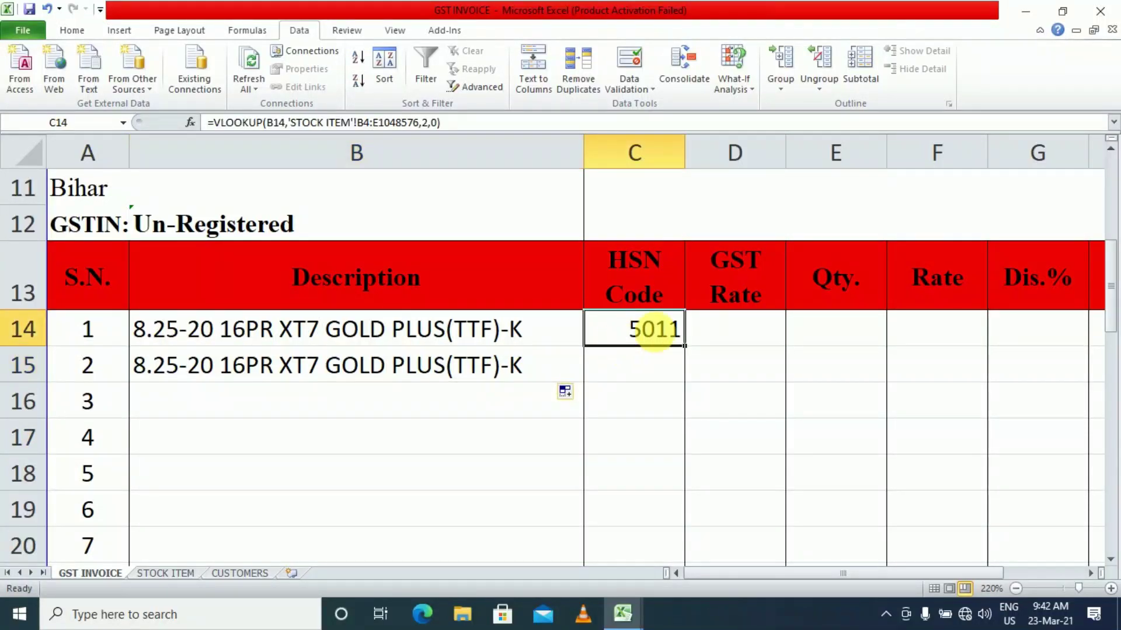
{"action": "key", "text": "F2"}
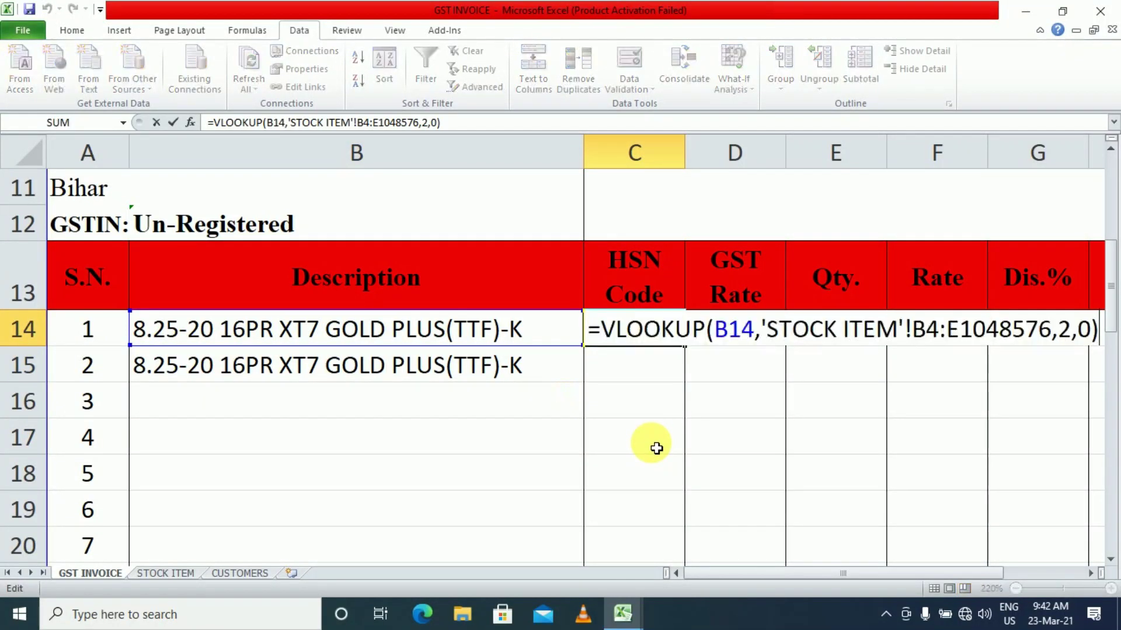
{"action": "key", "text": "shift+Left"}
{"action": "key", "text": "shift+Left"}
{"action": "key", "text": "shift+Left"}
{"action": "key", "text": "shift+Left"}
{"action": "key", "text": "shift+Left"}
{"action": "key", "text": "shift+Left"}
{"action": "key", "text": "shift+Left"}
{"action": "key", "text": "shift+Left"}
{"action": "key", "text": "shift+Left"}
{"action": "key", "text": "shift+Left"}
{"action": "key", "text": "shift+Left"}
{"action": "key", "text": "shift+Left"}
{"action": "key", "text": "shift+Left"}
{"action": "key", "text": "shift+Left"}
{"action": "key", "text": "shift+Left"}
{"action": "key", "text": "shift+Left"}
{"action": "key", "text": "shift+Left"}
{"action": "key", "text": "shift+Left"}
{"action": "key", "text": "shift+Left"}
{"action": "key", "text": "shift+Left"}
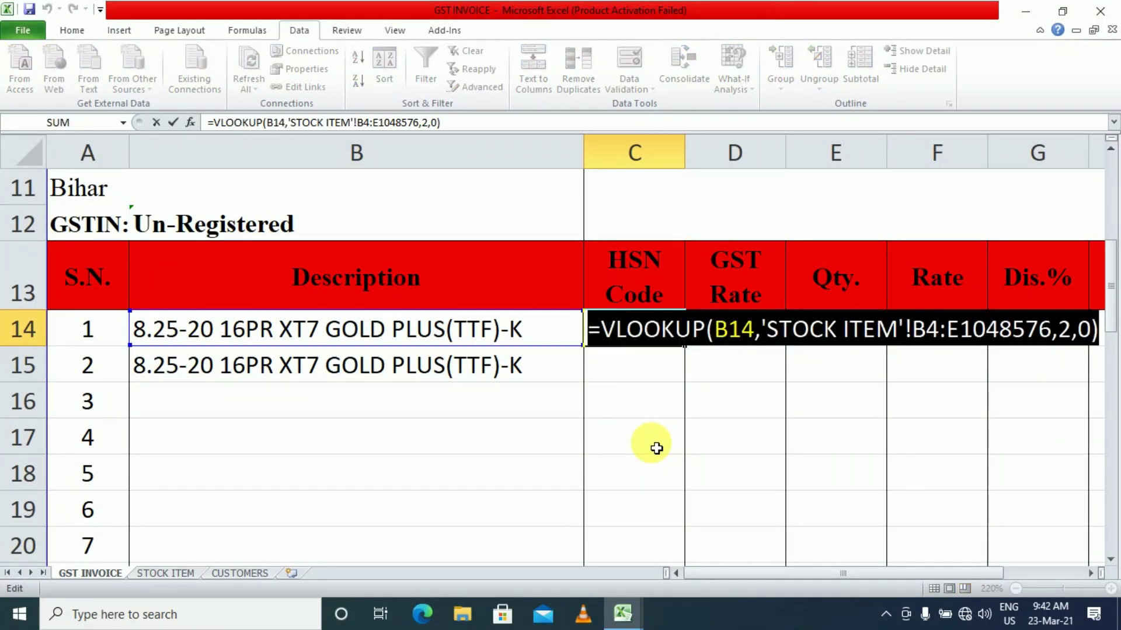
{"action": "key", "text": "Return"}
{"action": "key", "text": "F2"}
{"action": "key", "text": "ctrl+v"}
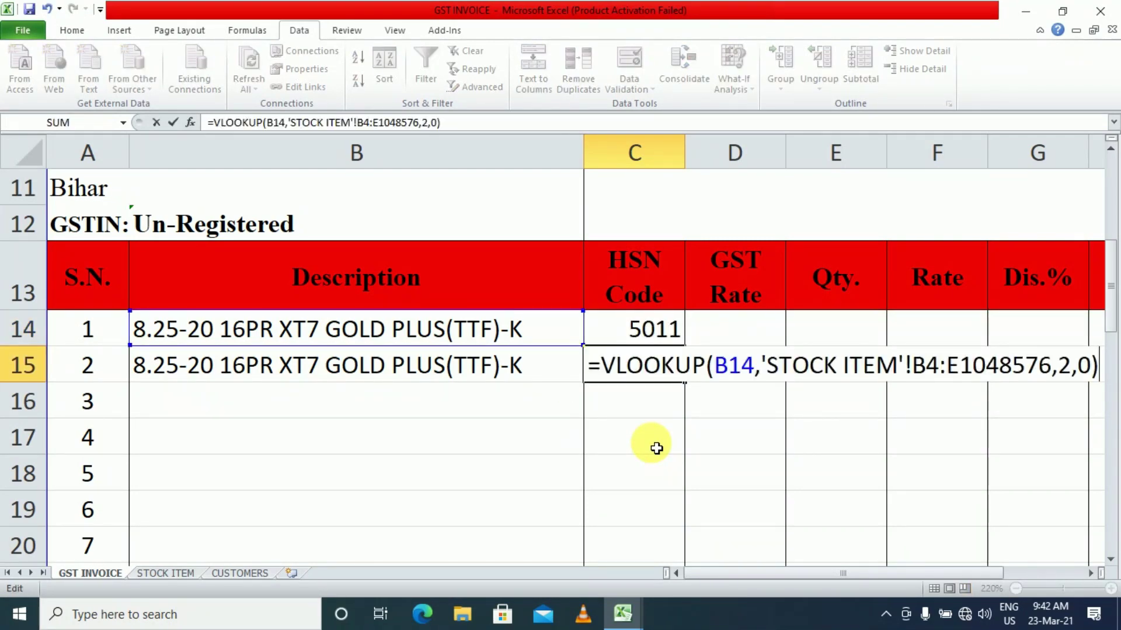
{"action": "key", "text": "Return"}
{"action": "left_click", "coordinate": [668, 365]}
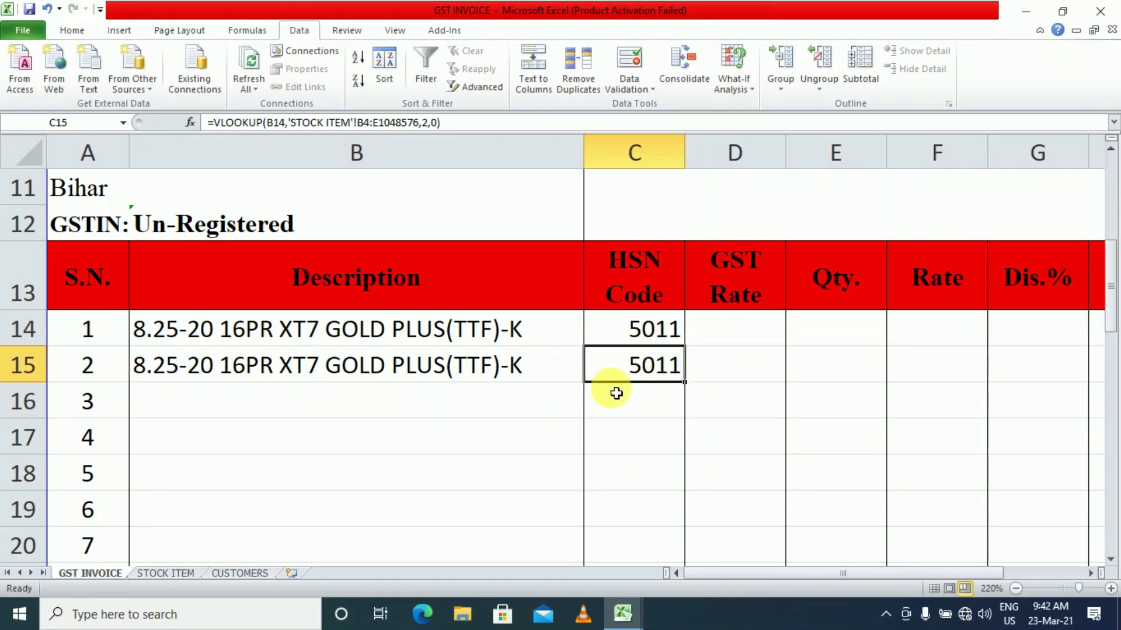
Clear the description in B15 and make B15 the lookup value of the C15 VLOOKUP
{"action": "left_click", "coordinate": [542, 457]}
{"action": "left_click", "coordinate": [337, 374]}
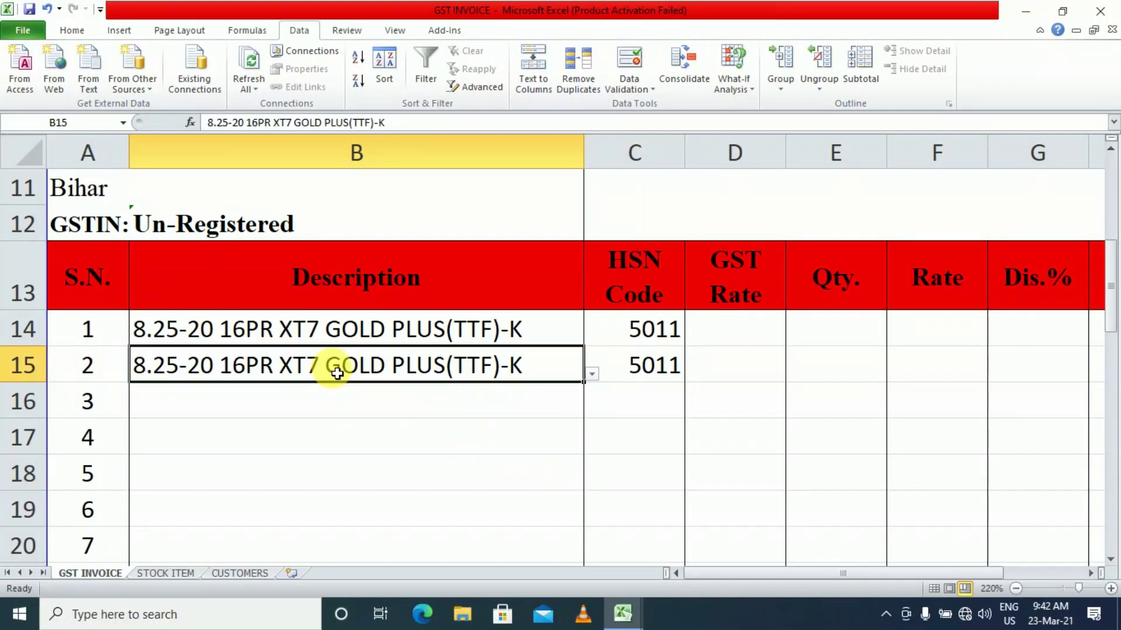
{"action": "key", "text": "Delete"}
{"action": "key", "text": "Right"}
{"action": "key", "text": "F2"}
{"action": "key", "text": "Return"}
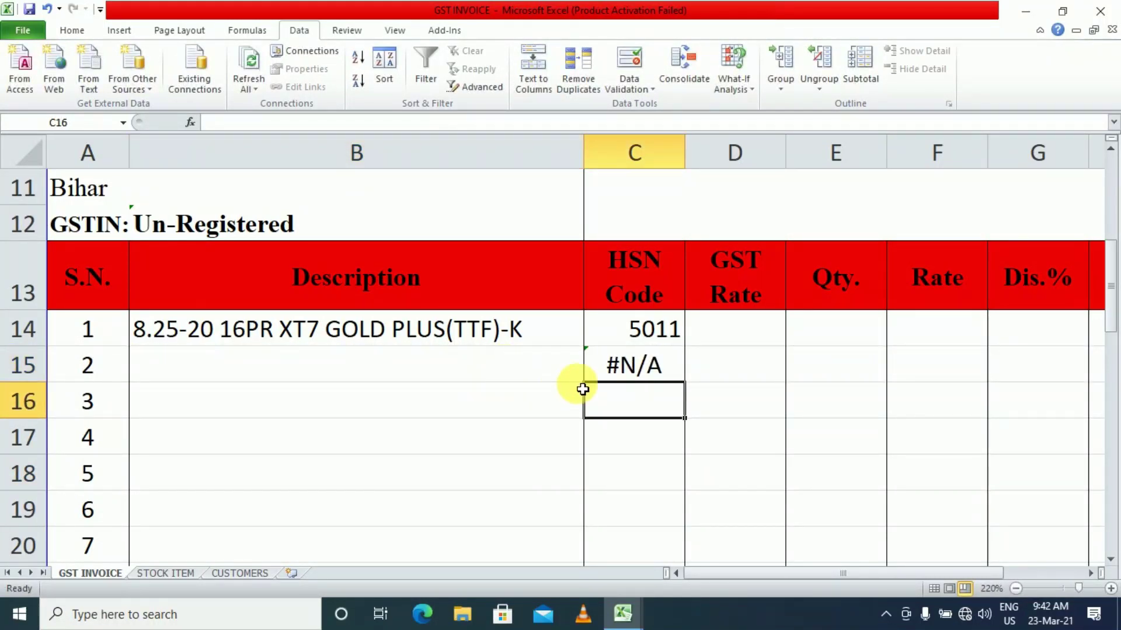
Inspect how the C15 formula depends on the empty B15, and delete the formula from C15
{"action": "left_click", "coordinate": [624, 366]}
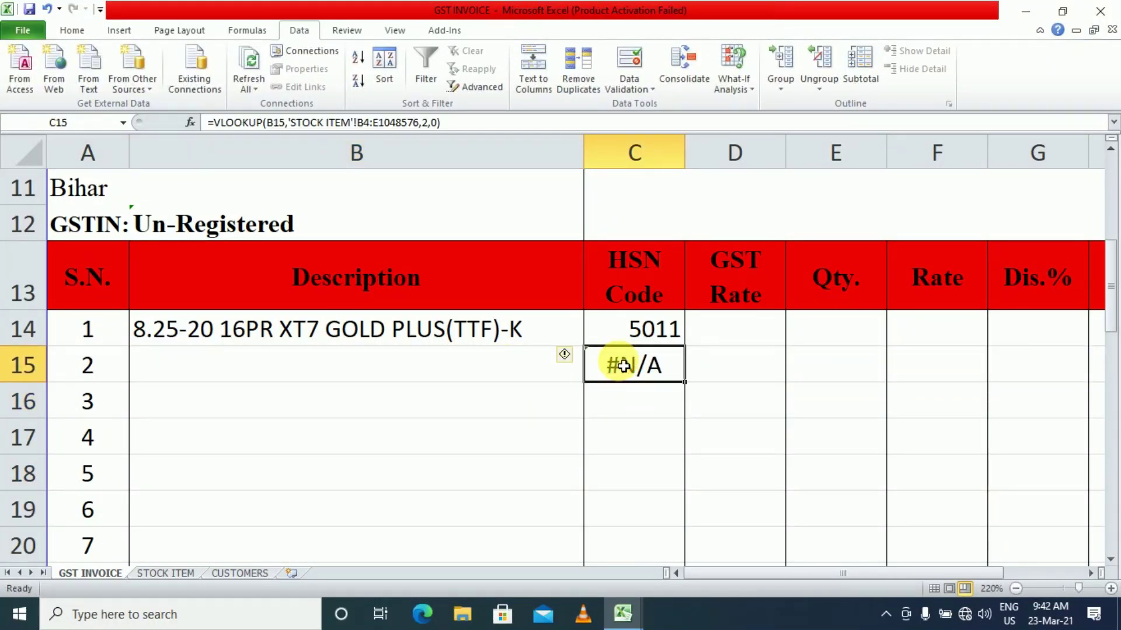
{"action": "left_click", "coordinate": [404, 367]}
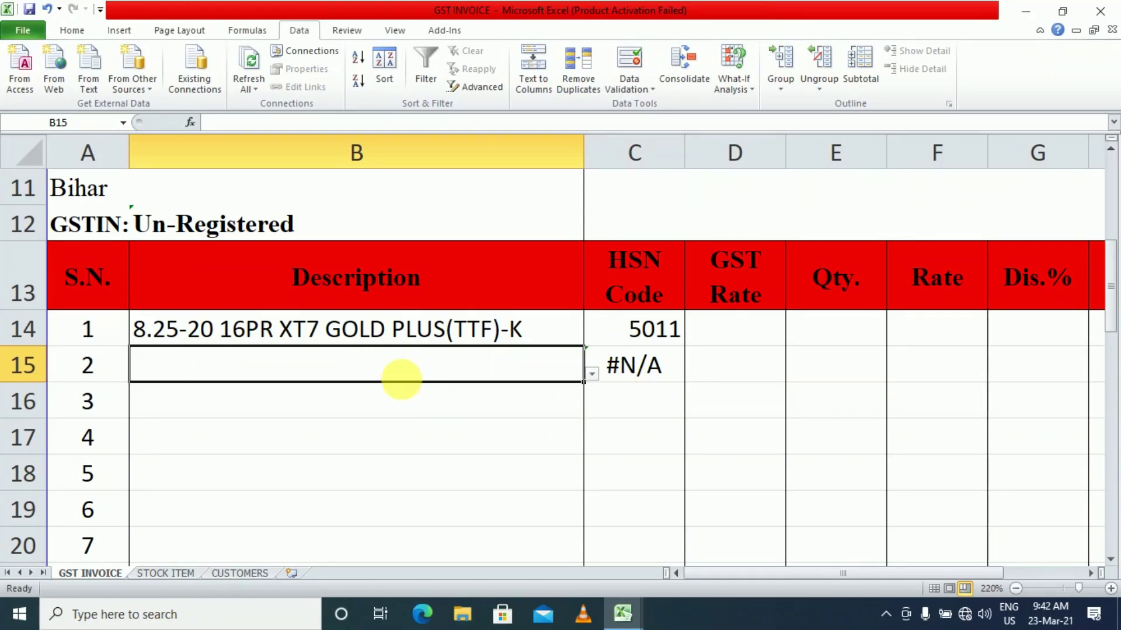
{"action": "left_click", "coordinate": [648, 375]}
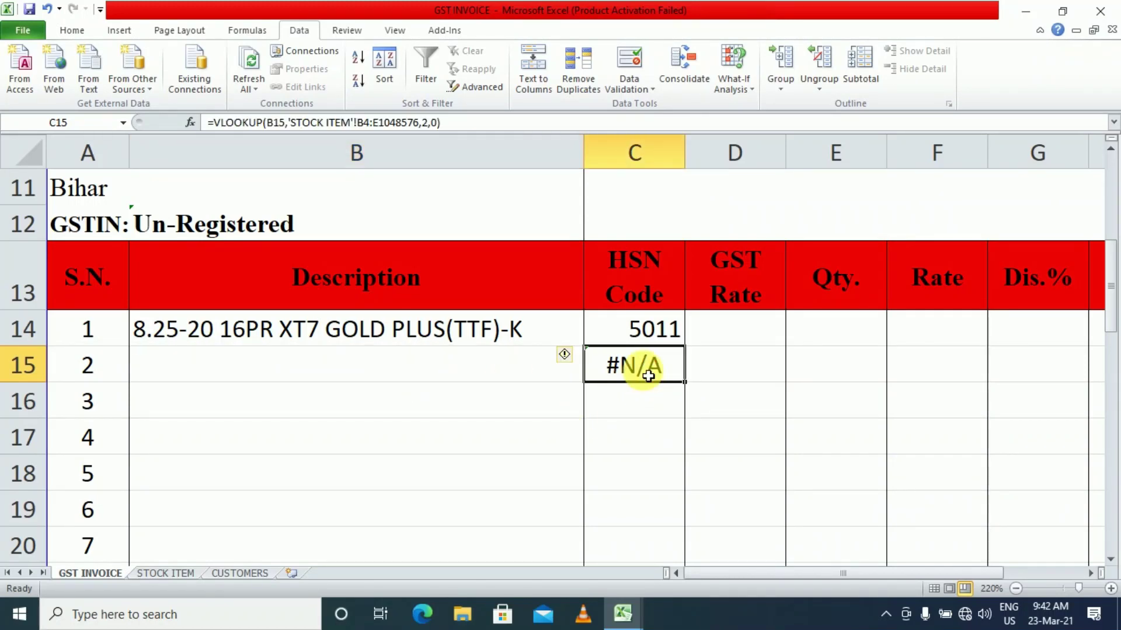
{"action": "double_click", "coordinate": [648, 375]}
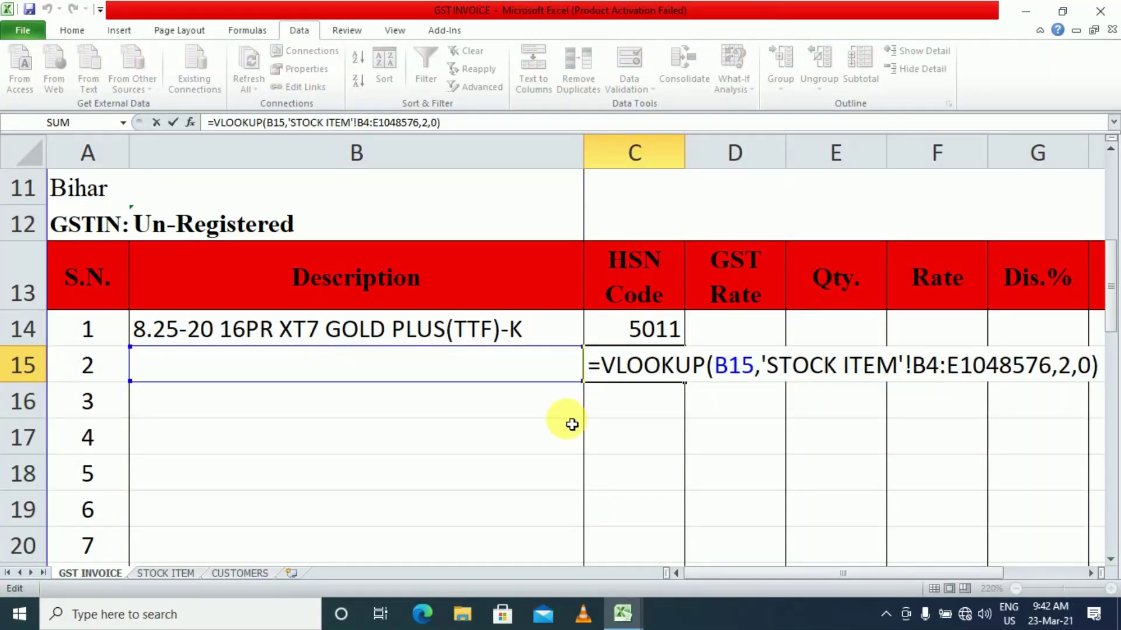
{"action": "key", "text": "Escape"}
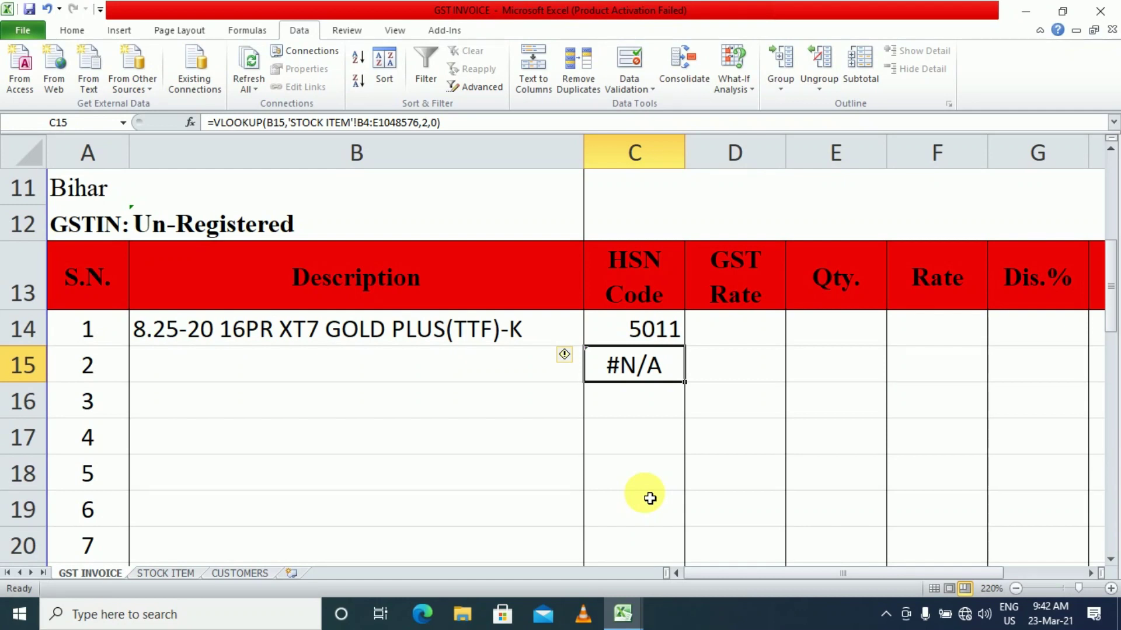
{"action": "key", "text": "Delete"}
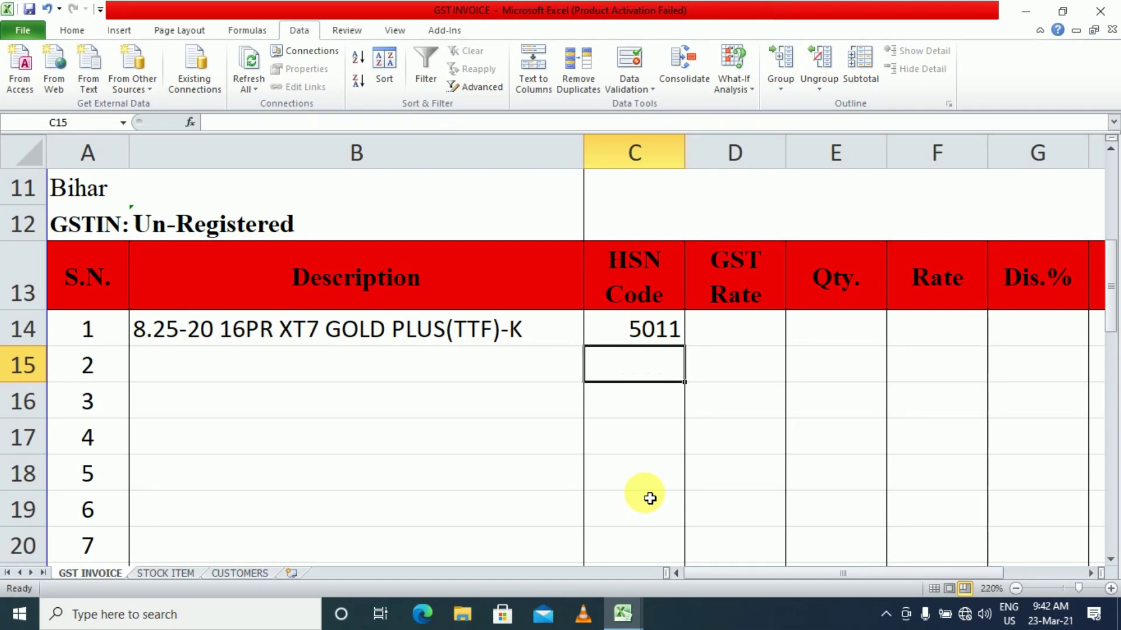
Wrap the C14 VLOOKUP in IFERROR, with "0" as the value returned on error
{"action": "left_click", "coordinate": [649, 333]}
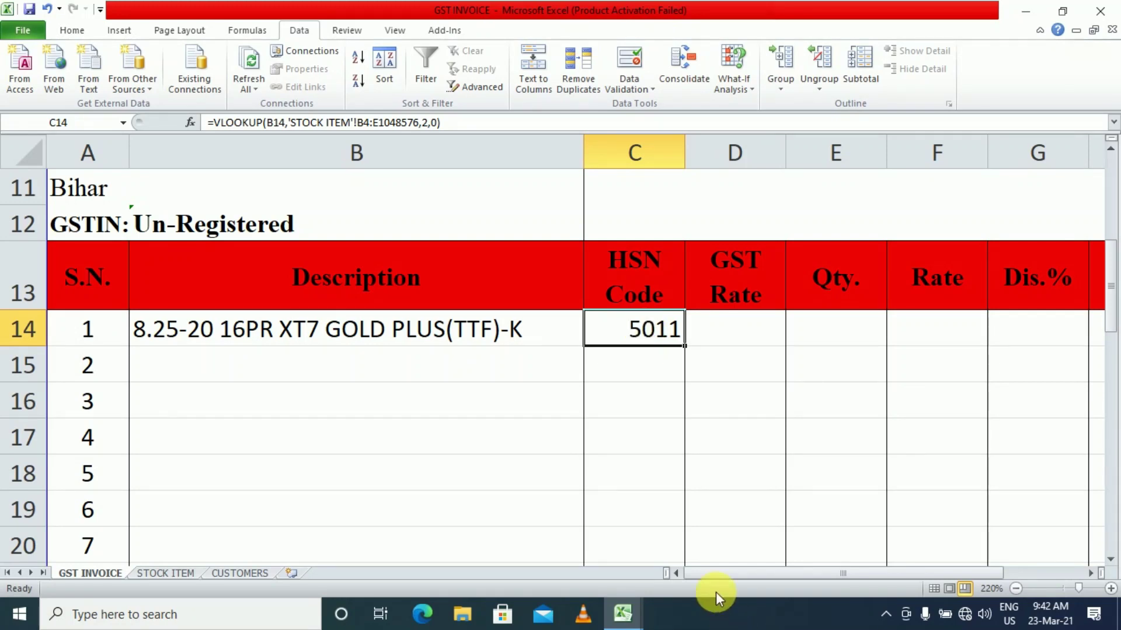
{"action": "key", "text": "F2"}
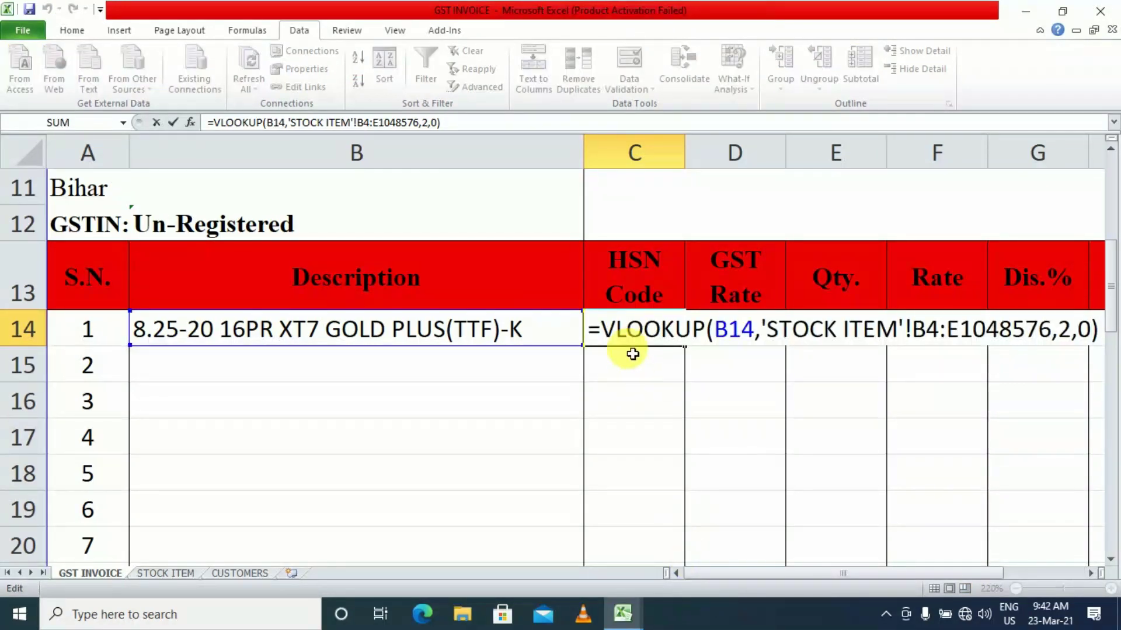
{"action": "left_click", "coordinate": [607, 333]}
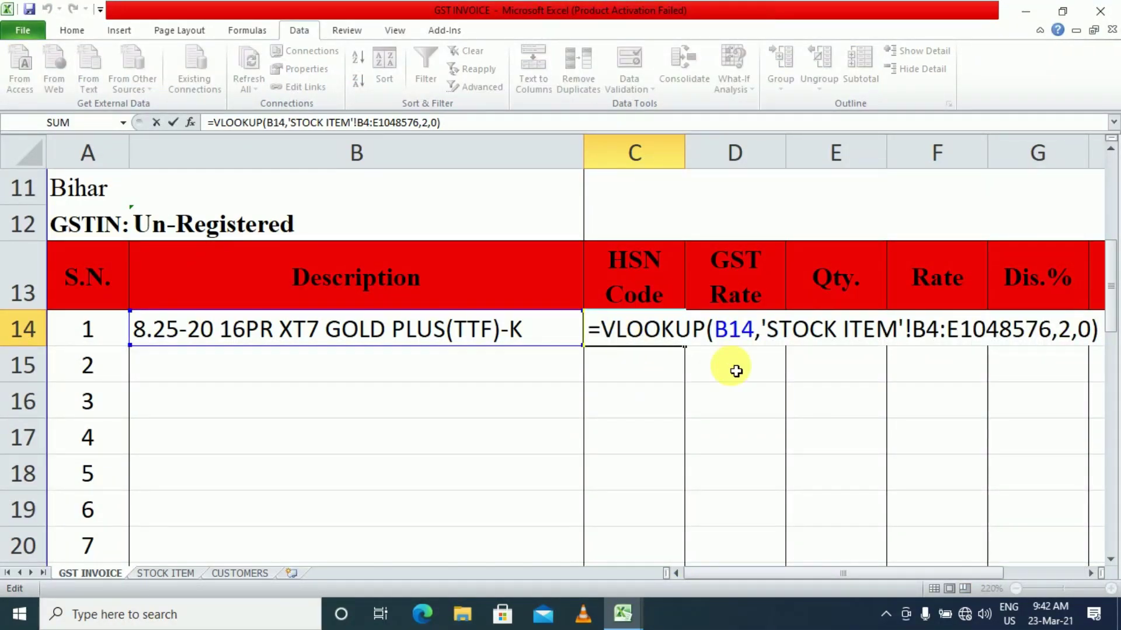
{"action": "type", "text": "if"}
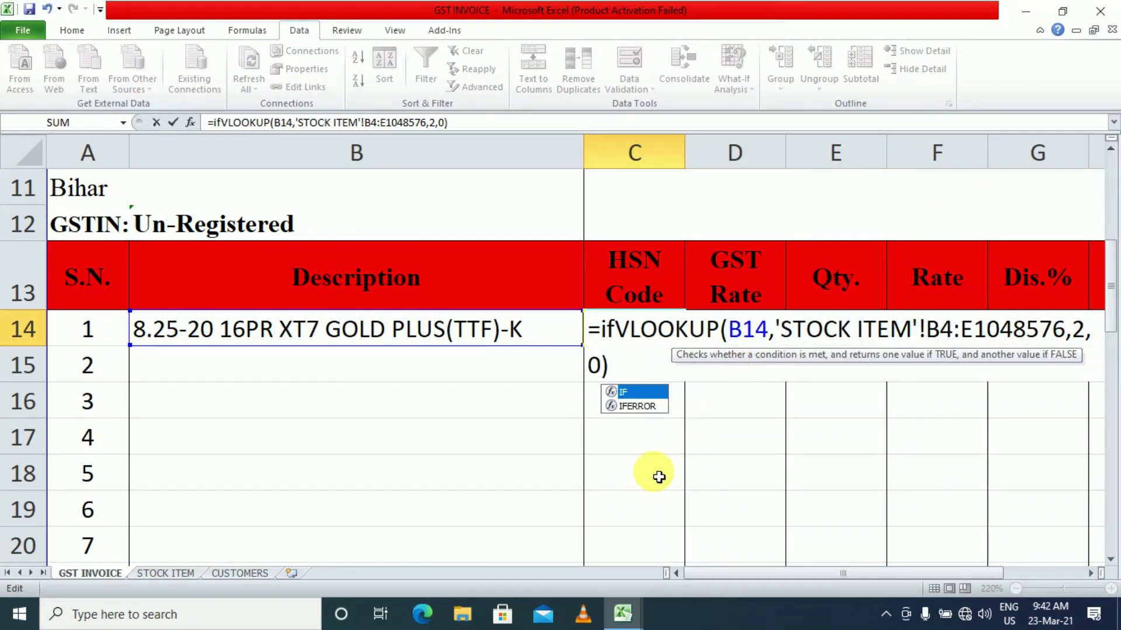
{"action": "double_click", "coordinate": [635, 407]}
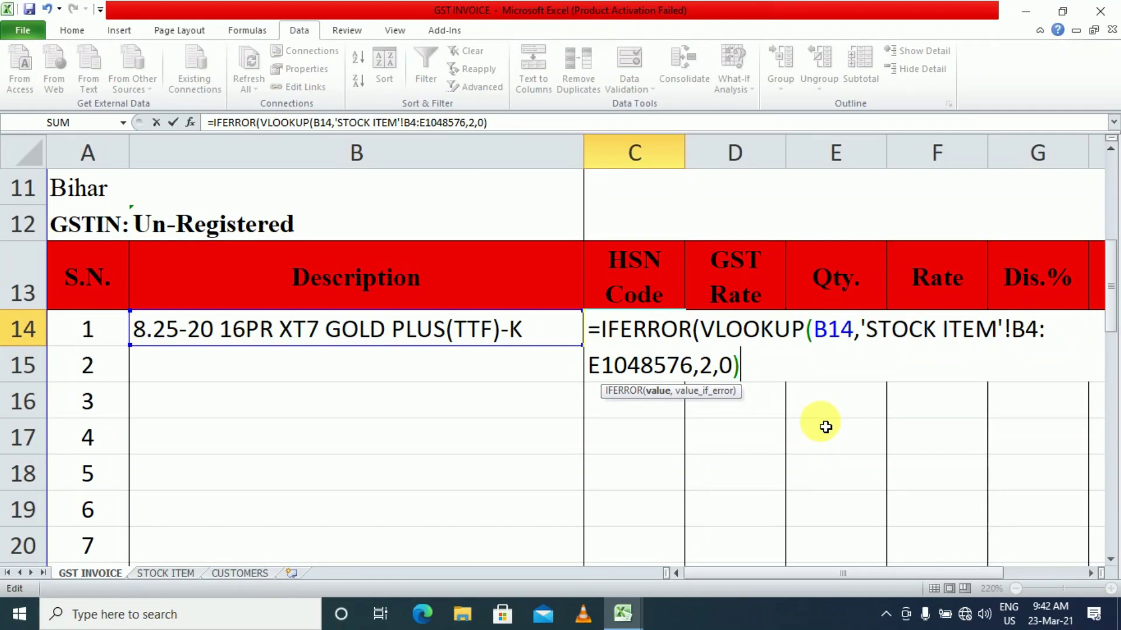
{"action": "type", "text": ",\"0"}
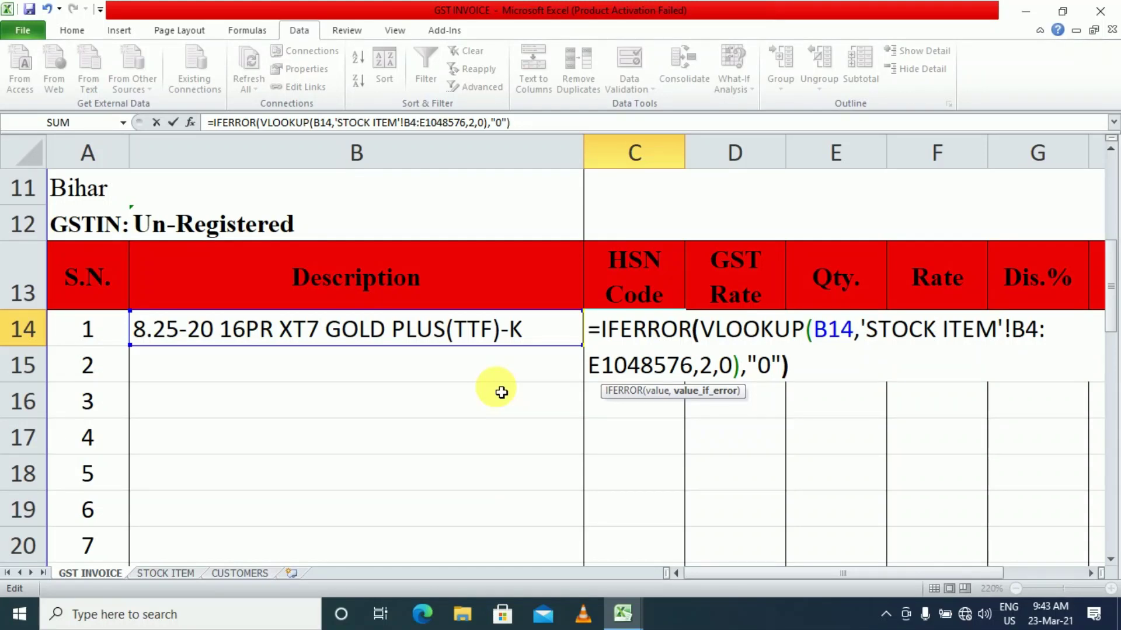
{"action": "key", "text": "Return"}
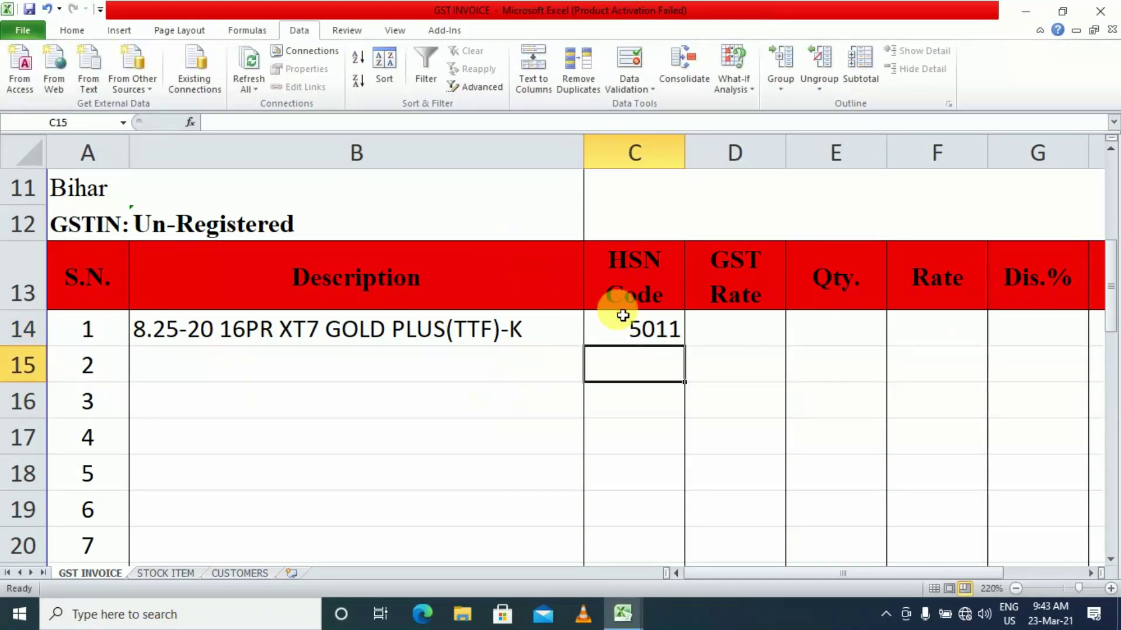
Test the IFERROR formula by filling C14 down to C17, and clear the copies in C15:C17
{"action": "left_click", "coordinate": [638, 327]}
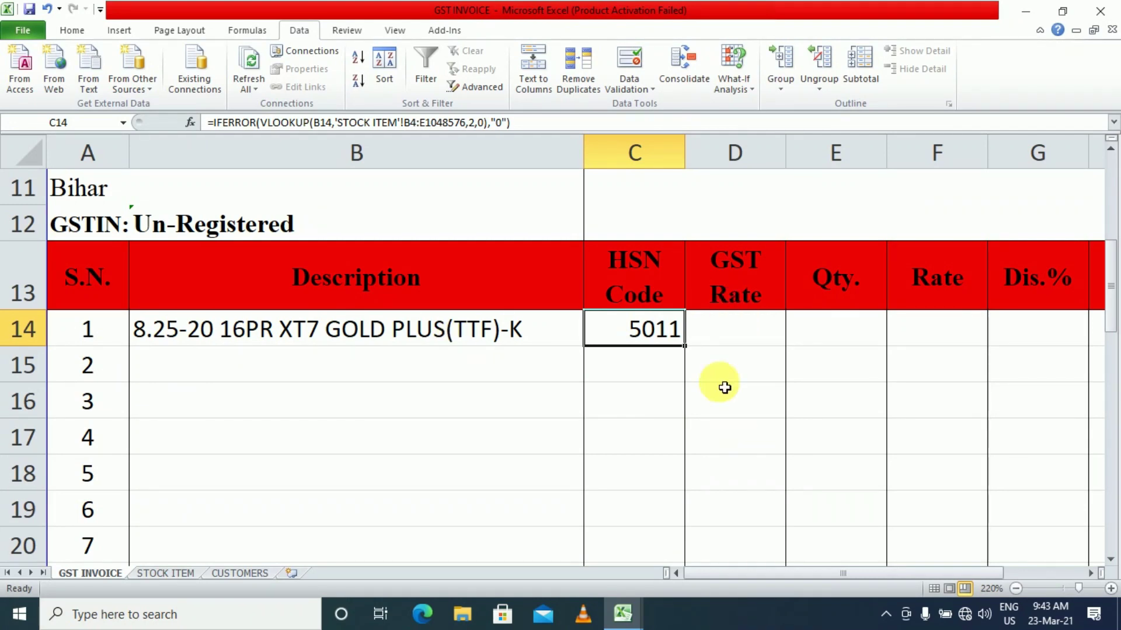
{"action": "left_click_drag", "start_coordinate": [693, 354], "coordinate": [694, 446]}
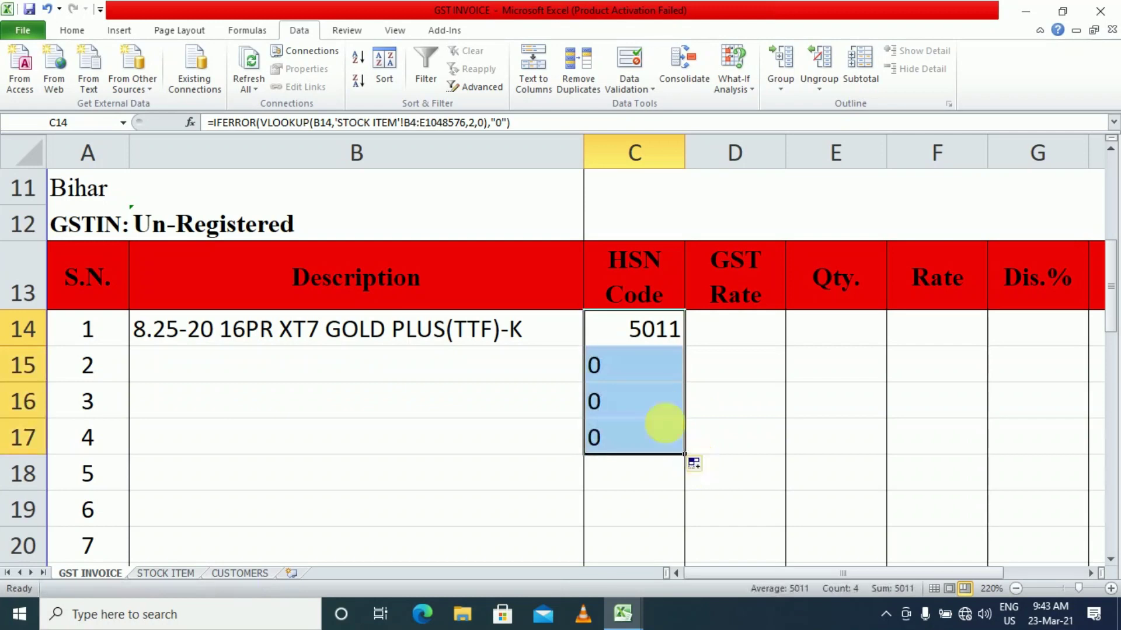
{"action": "left_click_drag", "start_coordinate": [642, 365], "coordinate": [660, 445]}
{"action": "key", "text": "Delete"}
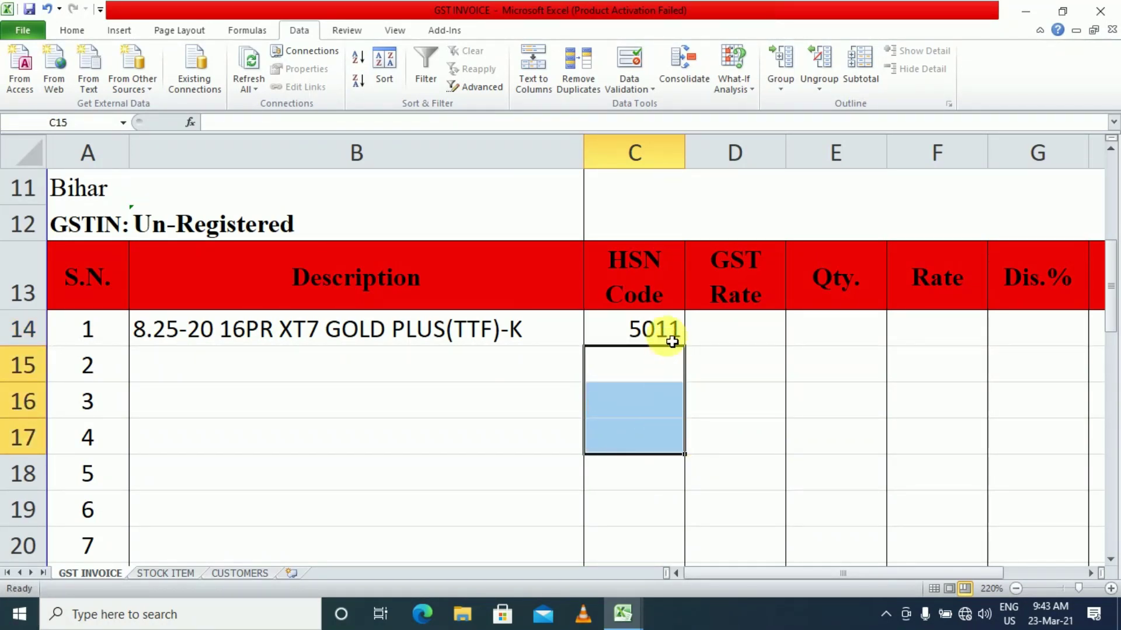
Make the C14 formula's table array absolute as 'STOCK ITEM'!$B$4:$E$1048576
{"action": "left_click", "coordinate": [665, 333]}
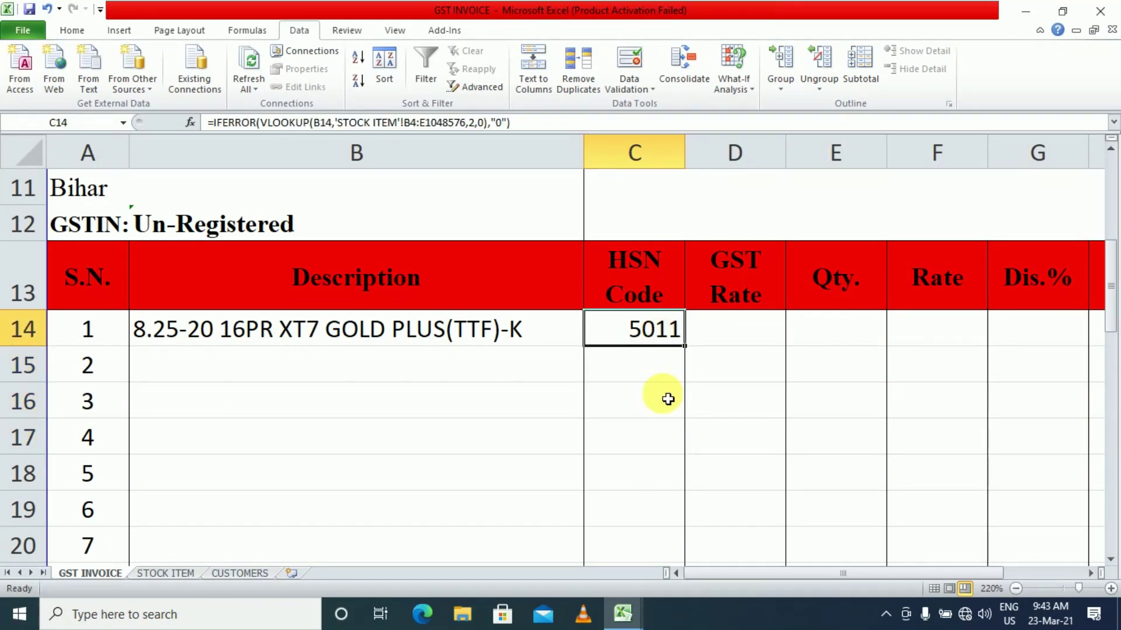
{"action": "key", "text": "F2"}
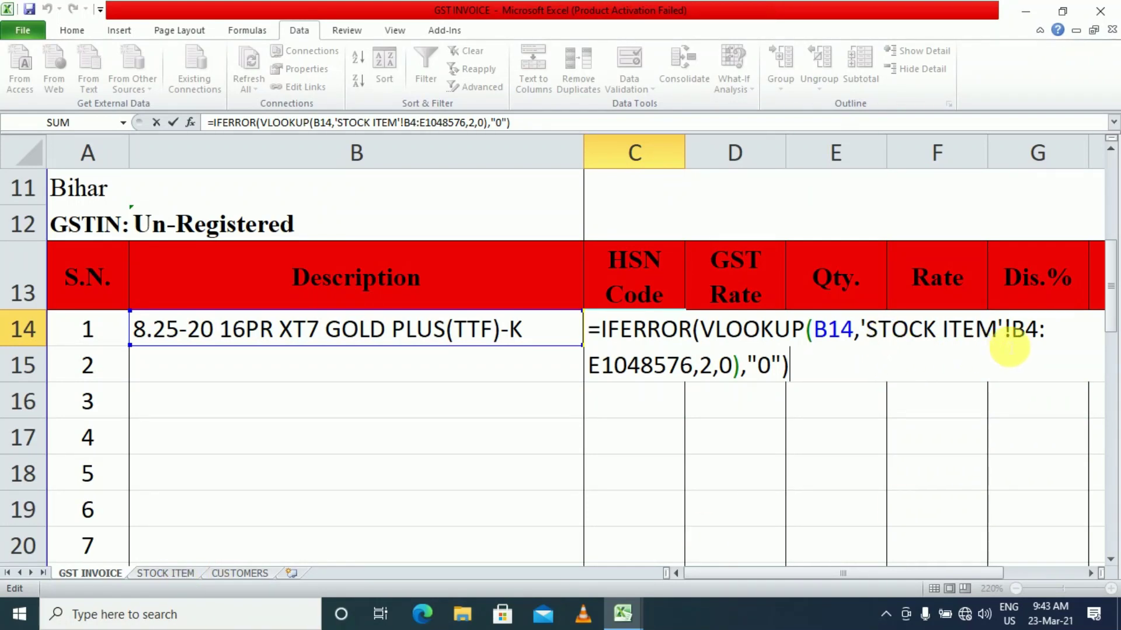
{"action": "left_click", "coordinate": [1026, 332]}
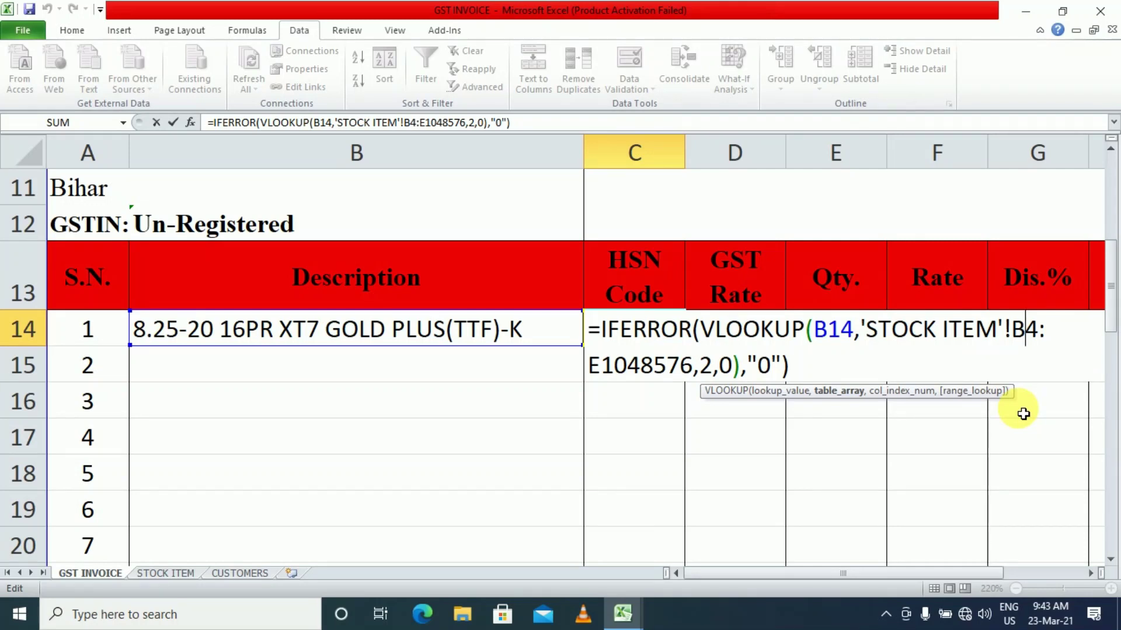
{"action": "key", "text": "F4"}
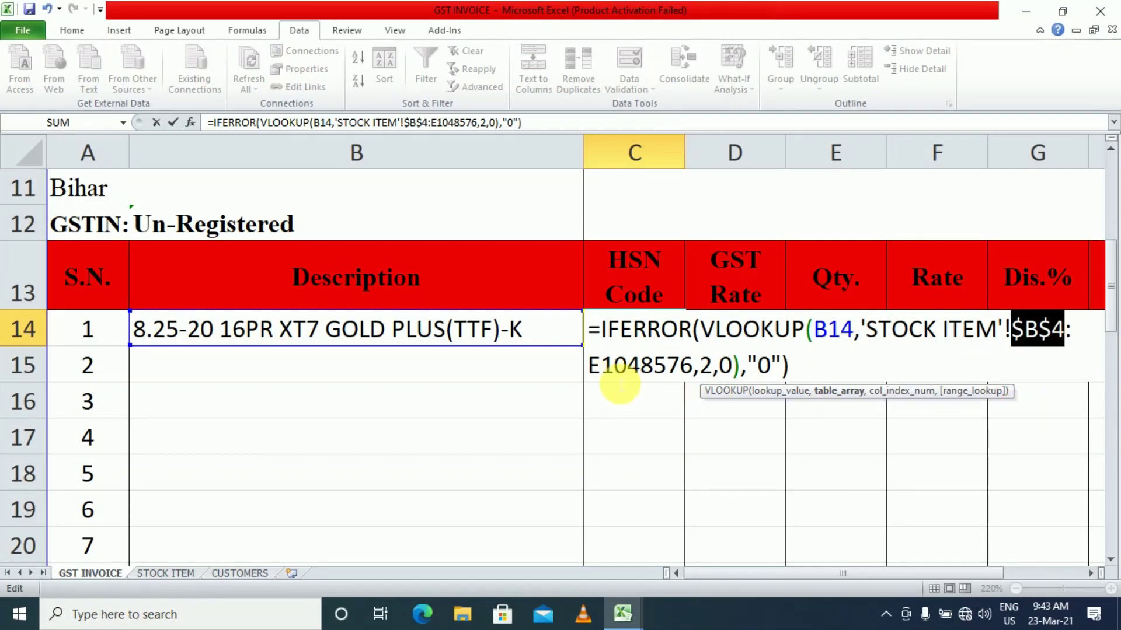
{"action": "left_click", "coordinate": [613, 377]}
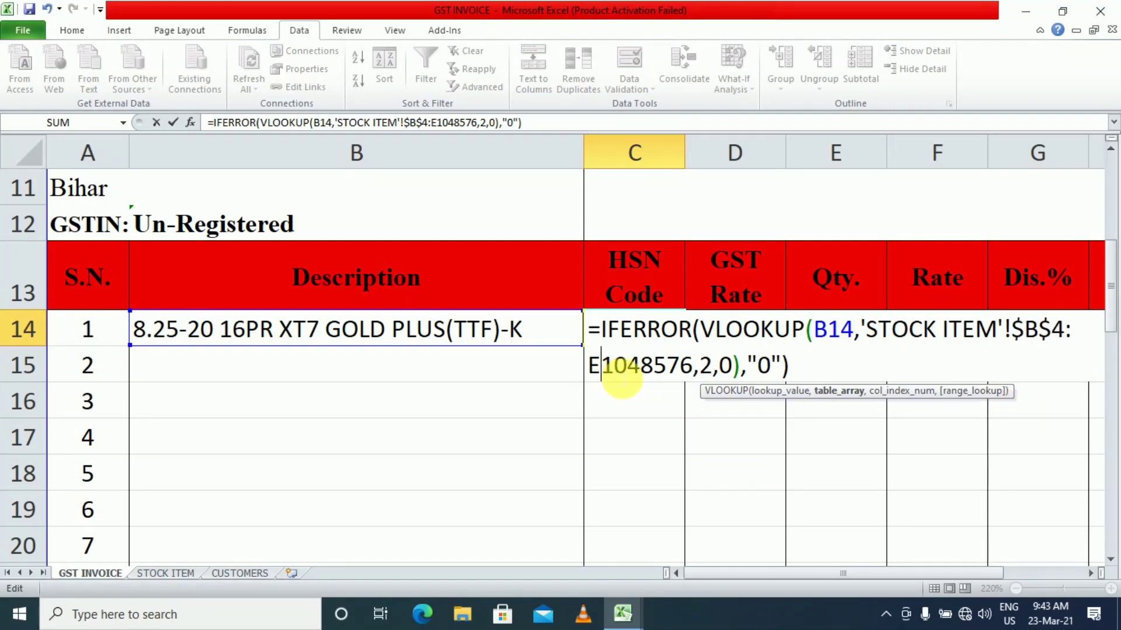
{"action": "left_click", "coordinate": [604, 373]}
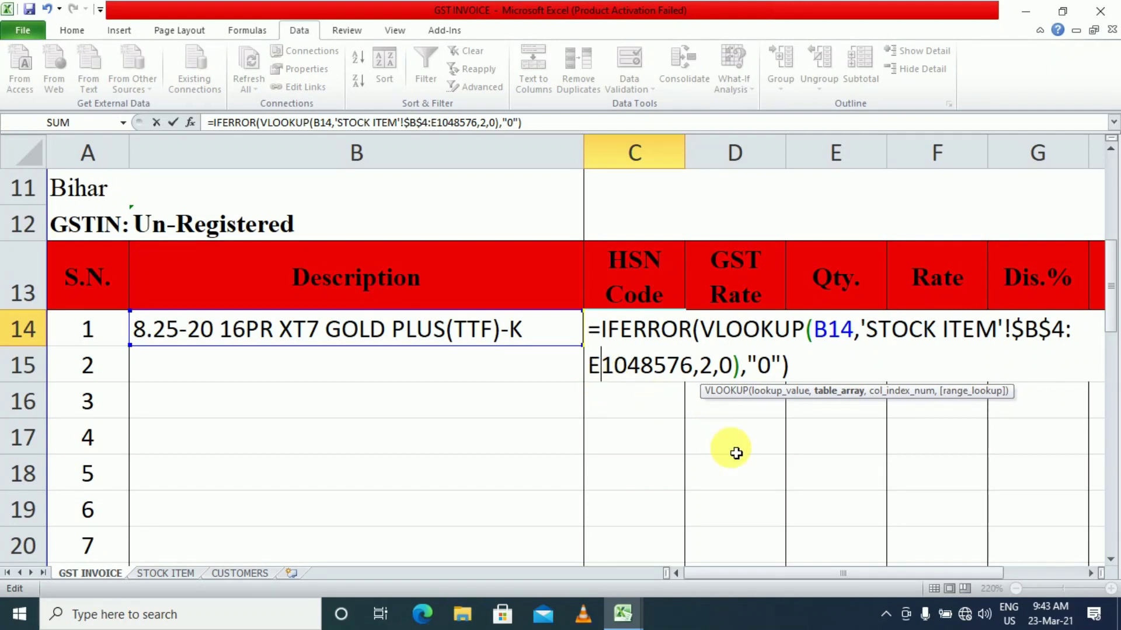
{"action": "key", "text": "F4"}
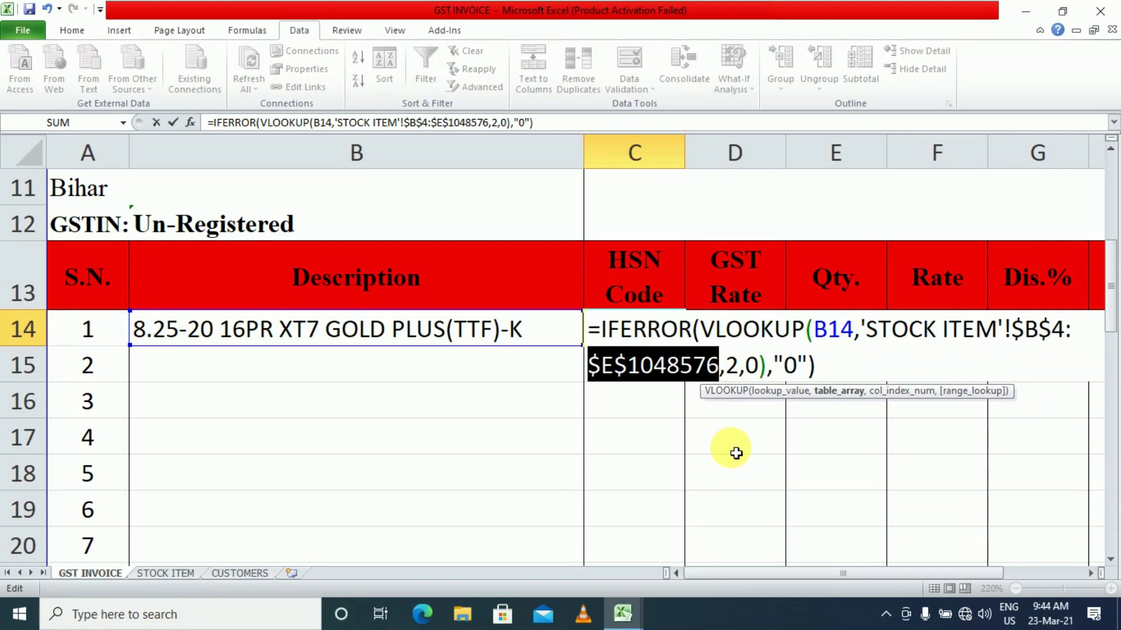
{"action": "key", "text": "Return"}
Fill the C14 HSN Code formula down through C33, the row of item 20
{"action": "left_click", "coordinate": [645, 337]}
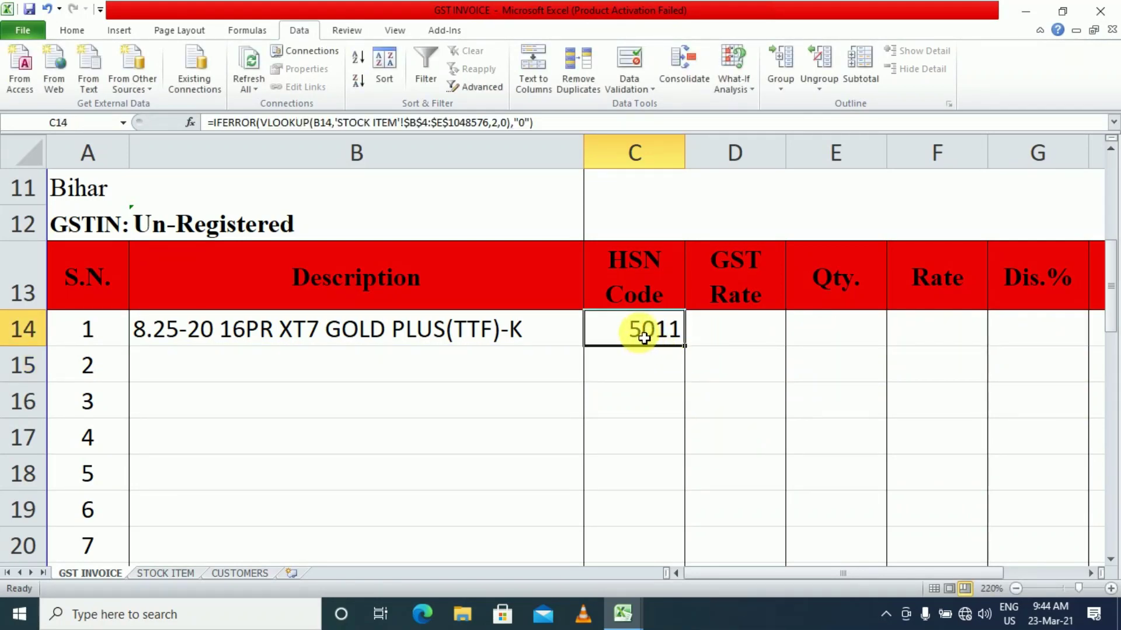
{"action": "scroll", "coordinate": [644, 337], "scroll_direction": "down", "scroll_amount": 2}
{"action": "scroll", "coordinate": [645, 338], "scroll_direction": "up", "scroll_amount": 2}
{"action": "scroll", "coordinate": [674, 362], "scroll_direction": "down", "scroll_amount": 2, "text": "ctrl"}
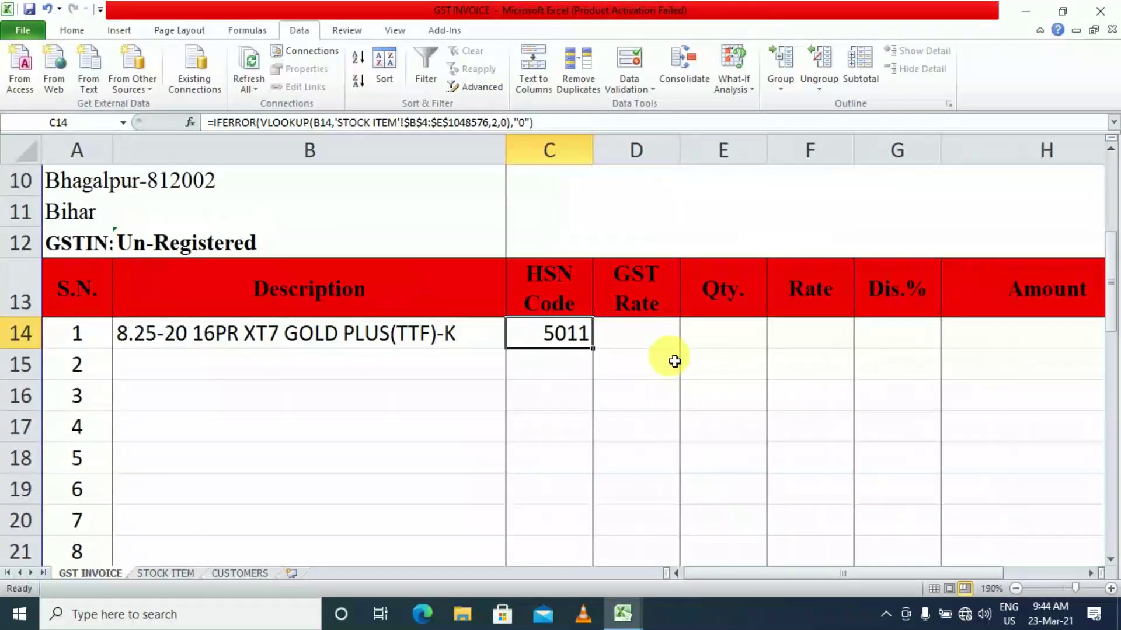
{"action": "scroll", "coordinate": [674, 362], "scroll_direction": "down", "scroll_amount": 1, "text": "ctrl"}
{"action": "scroll", "coordinate": [674, 362], "scroll_direction": "down", "scroll_amount": 2}
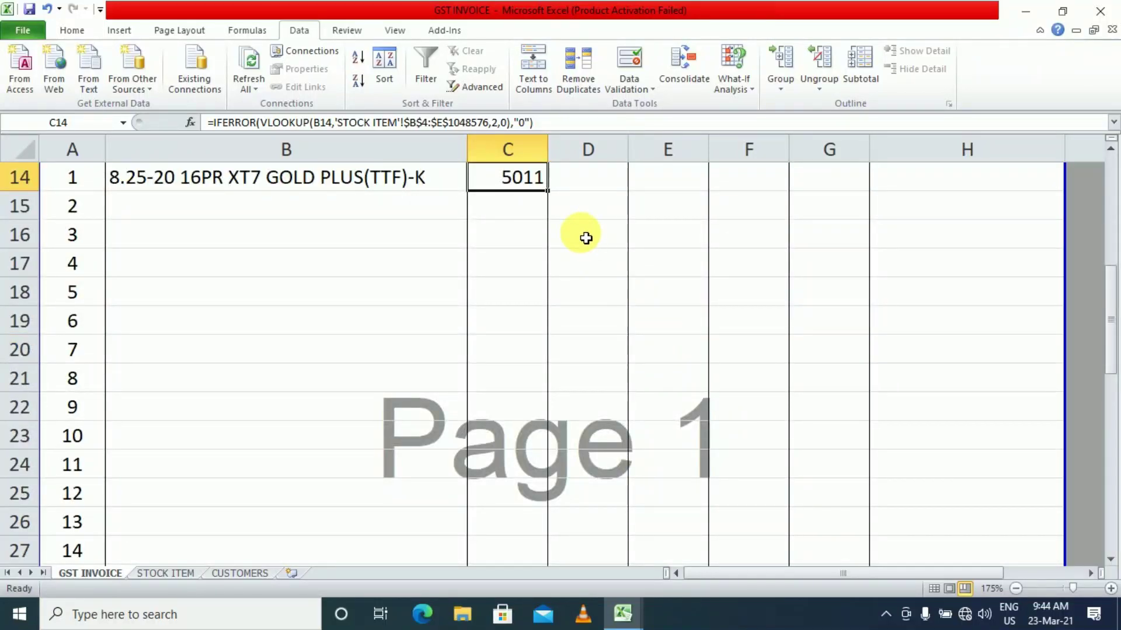
{"action": "left_click_drag", "start_coordinate": [547, 192], "coordinate": [541, 420]}
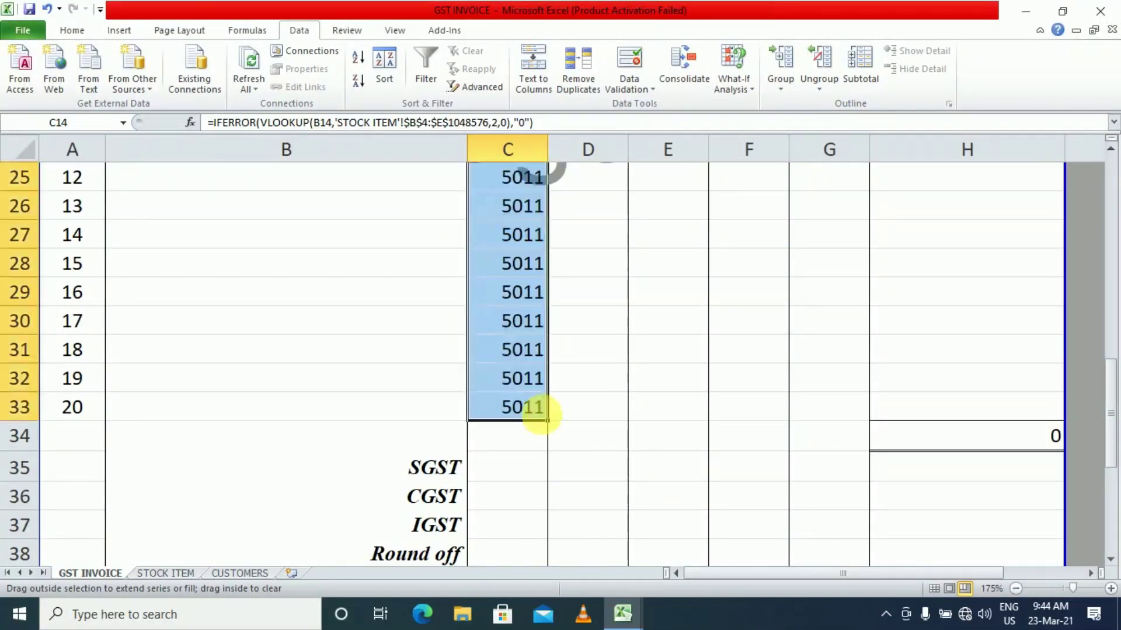
Test the HSN Code lookup in row 15 by picking 8.25-20 16PR XT7 GOLD PLUS(TTF)-K as the description in B15
{"action": "scroll", "coordinate": [450, 375], "scroll_direction": "up", "scroll_amount": 8}
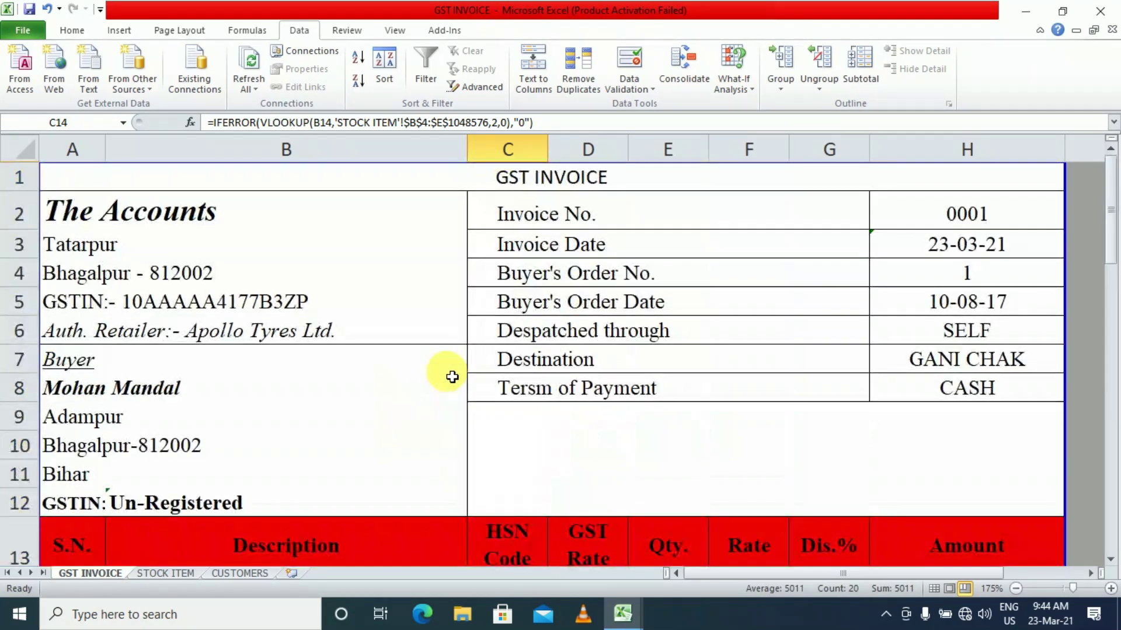
{"action": "scroll", "coordinate": [452, 377], "scroll_direction": "down", "scroll_amount": 5}
{"action": "scroll", "coordinate": [430, 370], "scroll_direction": "up", "scroll_amount": 3}
{"action": "left_click", "coordinate": [400, 463]}
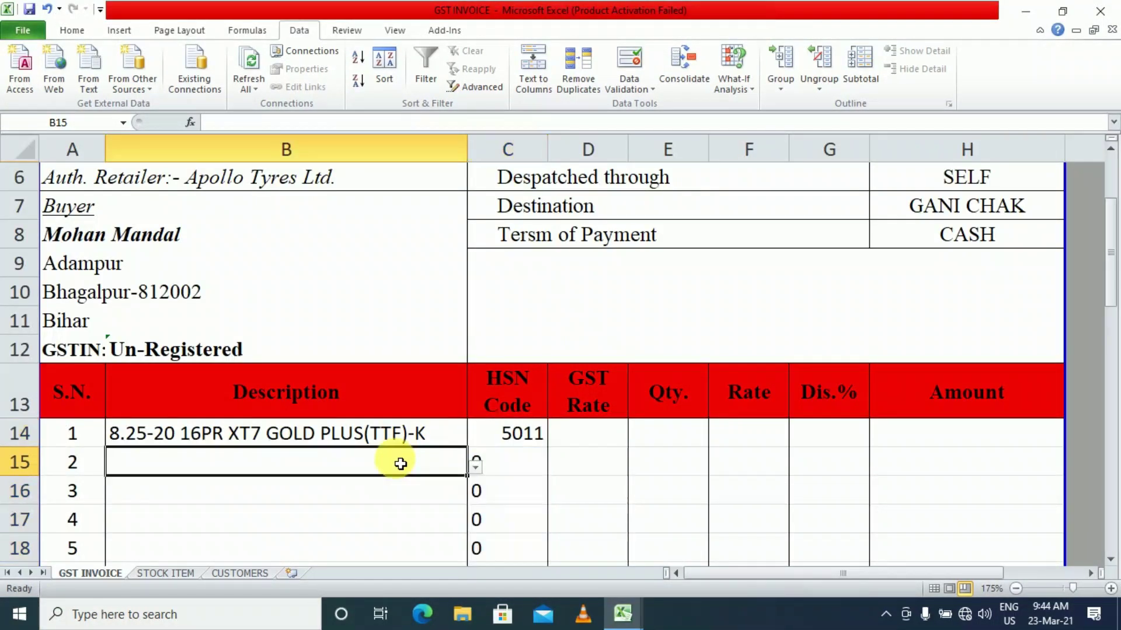
{"action": "left_click", "coordinate": [507, 462]}
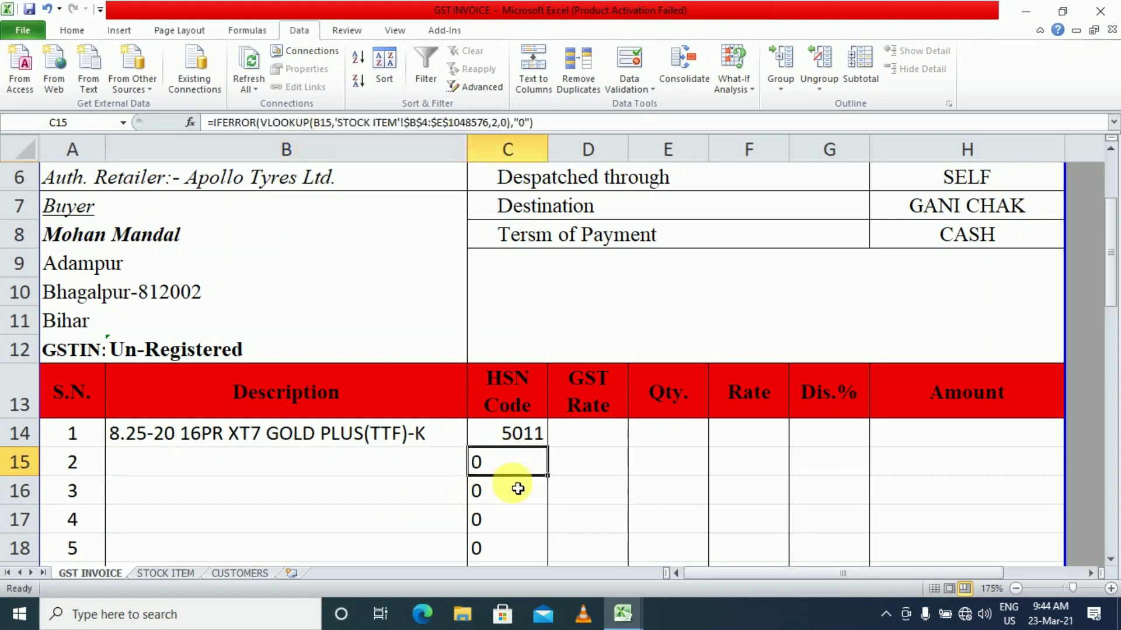
{"action": "left_click", "coordinate": [436, 467]}
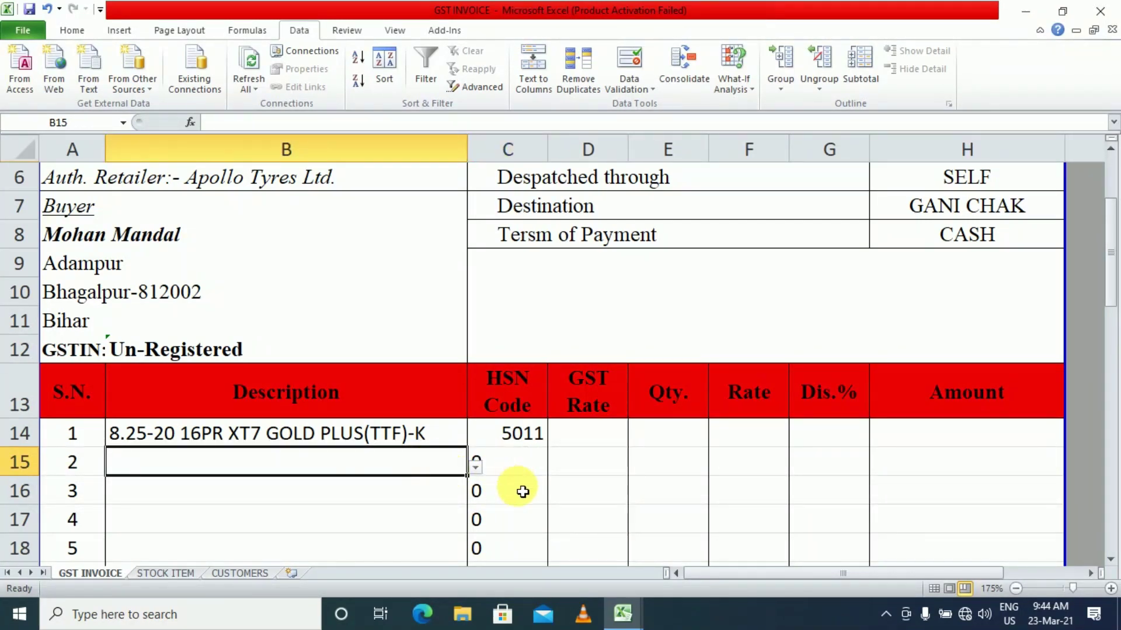
{"action": "left_click", "coordinate": [476, 466]}
{"action": "left_click", "coordinate": [306, 426]}
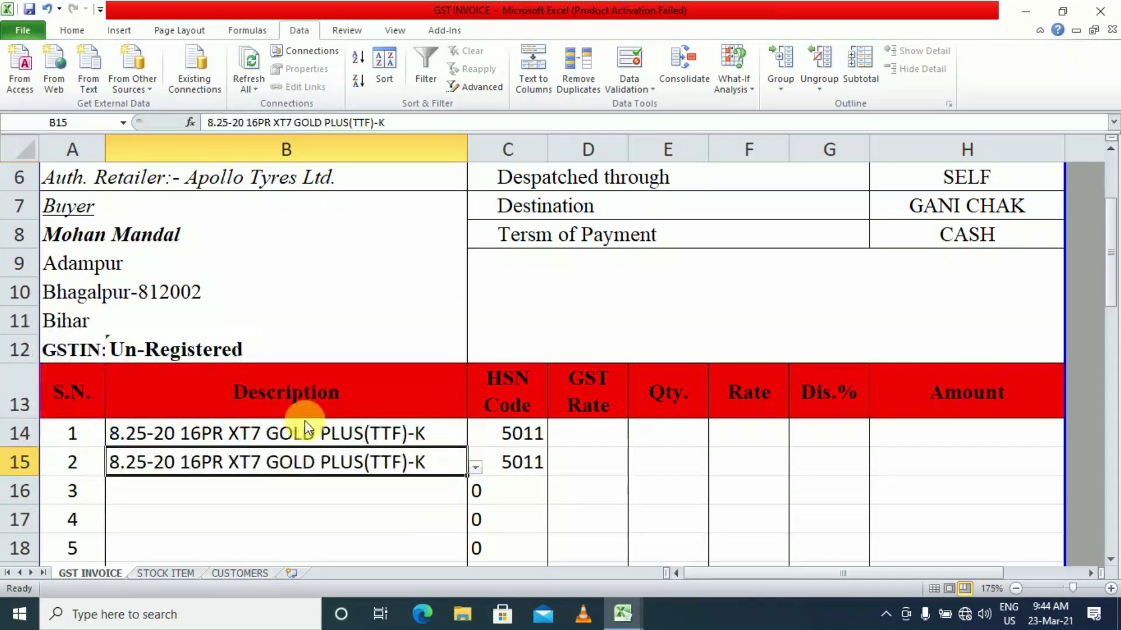
Fill the B15 item description down through B33 to test the HSN Code lookups in all rows
{"action": "left_click", "coordinate": [429, 489]}
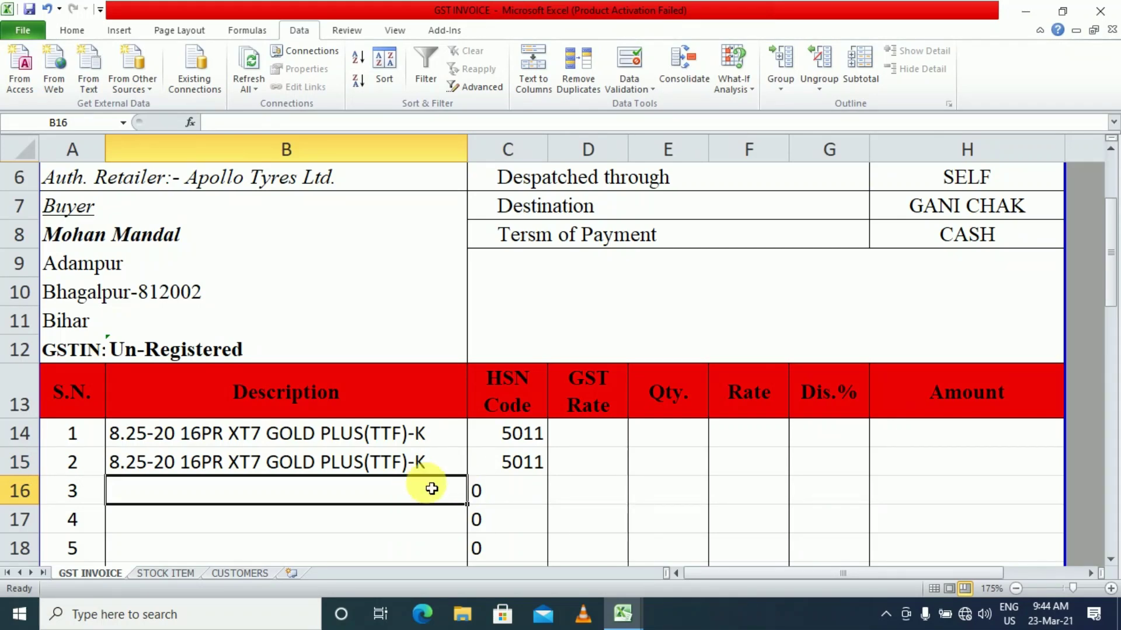
{"action": "left_click", "coordinate": [423, 464]}
{"action": "scroll", "coordinate": [435, 465], "scroll_direction": "down", "scroll_amount": 2}
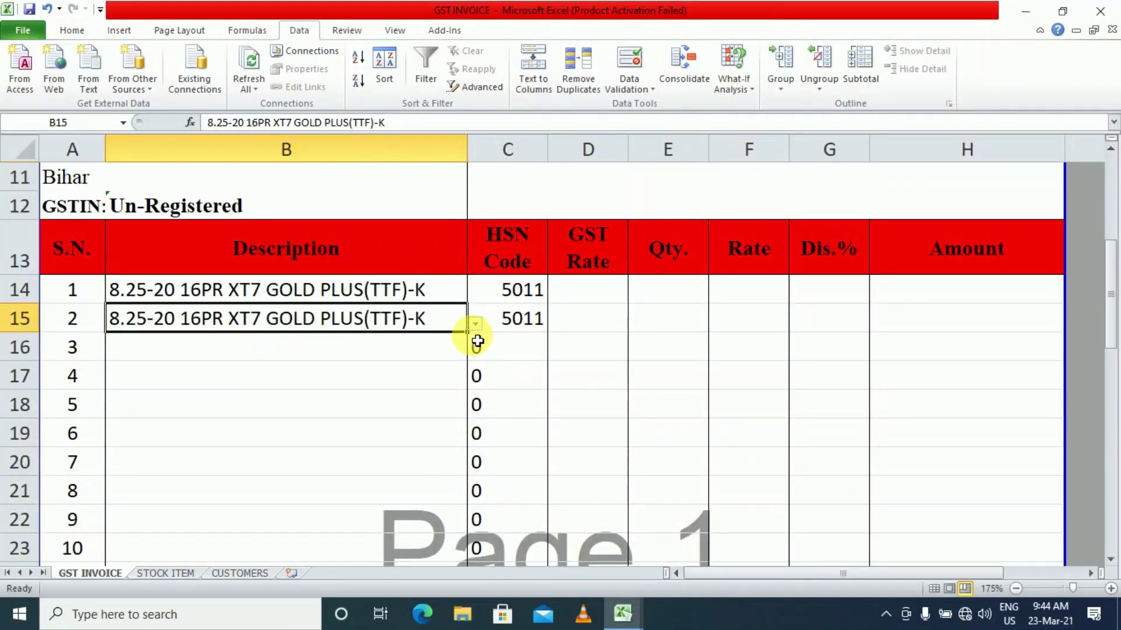
{"action": "left_click_drag", "start_coordinate": [477, 340], "coordinate": [473, 403]}
{"action": "scroll", "coordinate": [555, 421], "scroll_direction": "up", "scroll_amount": 8}
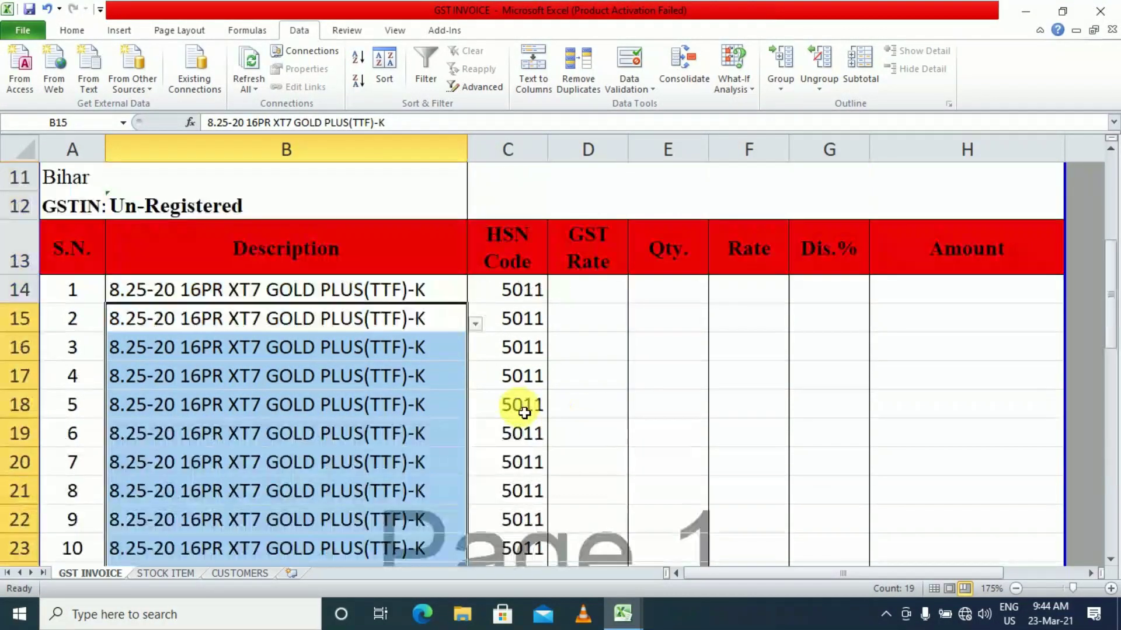
{"action": "scroll", "coordinate": [426, 456], "scroll_direction": "down", "scroll_amount": 3}
{"action": "scroll", "coordinate": [423, 444], "scroll_direction": "up", "scroll_amount": 2}
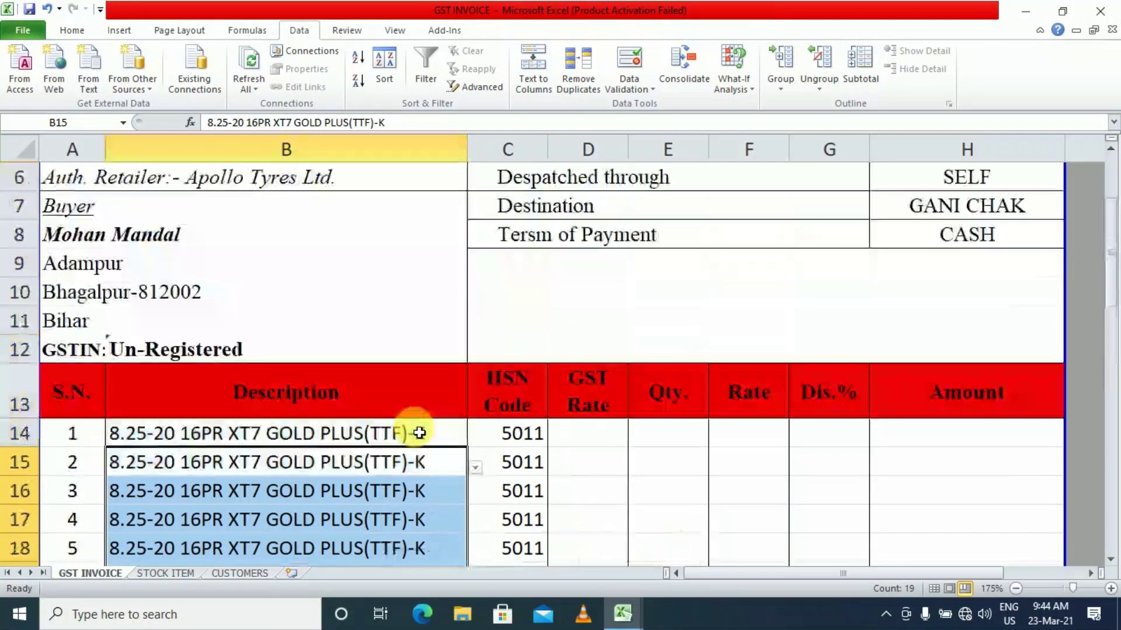
Clear B14:B33, and pick 9.00-20 16PR MINE LUG NEW(TTF)-K in B14 and 8.25-20 16PR XT7 GOLD PLUS(TTF)-K in B15
{"action": "left_click", "coordinate": [390, 434]}
{"action": "key", "text": "ctrl+shift+Down"}
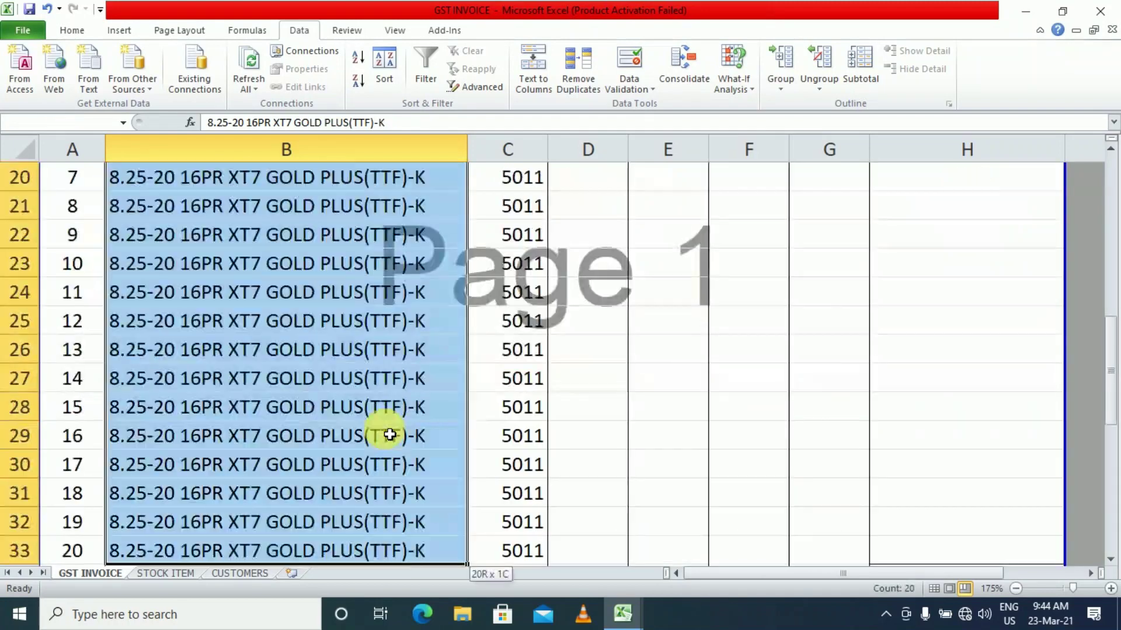
{"action": "key", "text": "Delete"}
{"action": "scroll", "coordinate": [388, 430], "scroll_direction": "up", "scroll_amount": 4}
{"action": "left_click", "coordinate": [540, 474]}
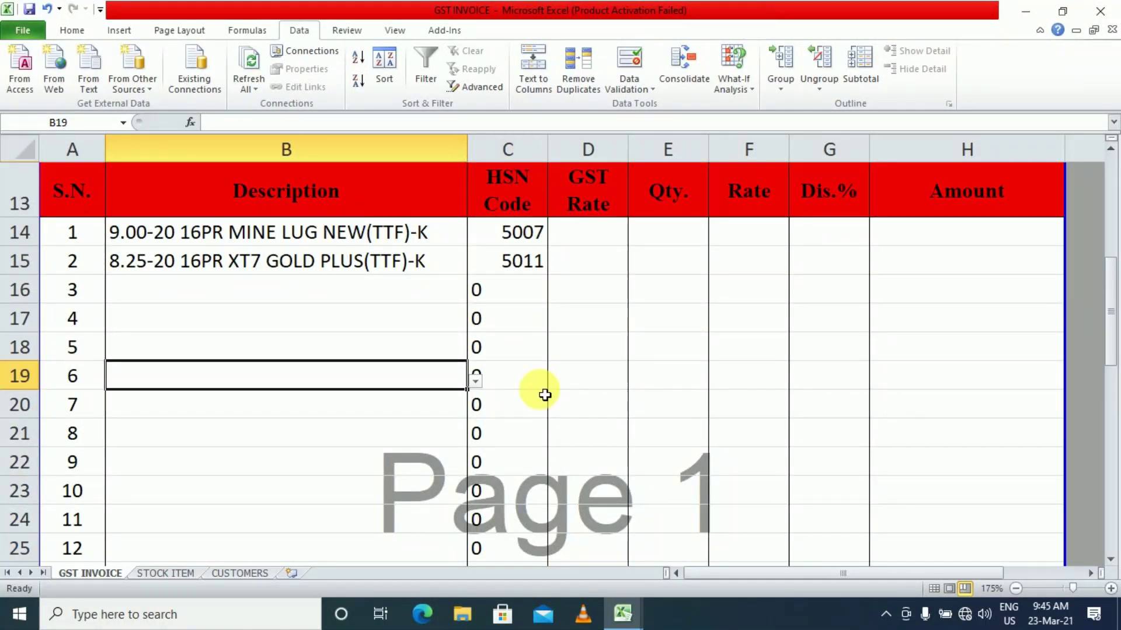
Copy the formula text of C14 unchanged into the GST Rate cell D14
{"action": "scroll", "coordinate": [540, 390], "scroll_direction": "up", "scroll_amount": 2}
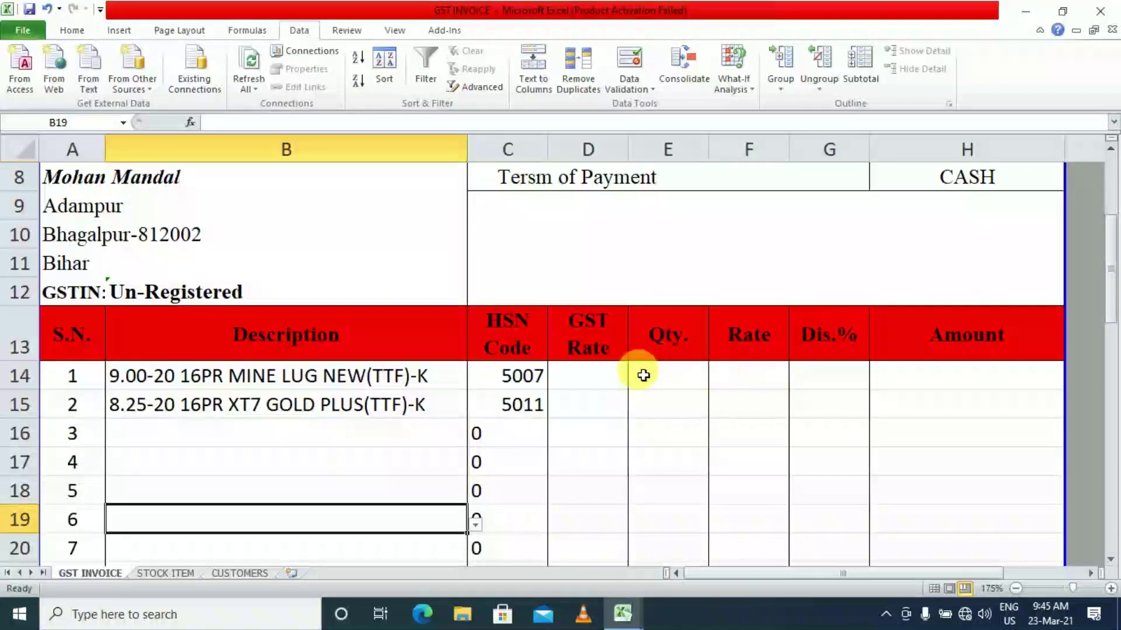
{"action": "left_click", "coordinate": [587, 378]}
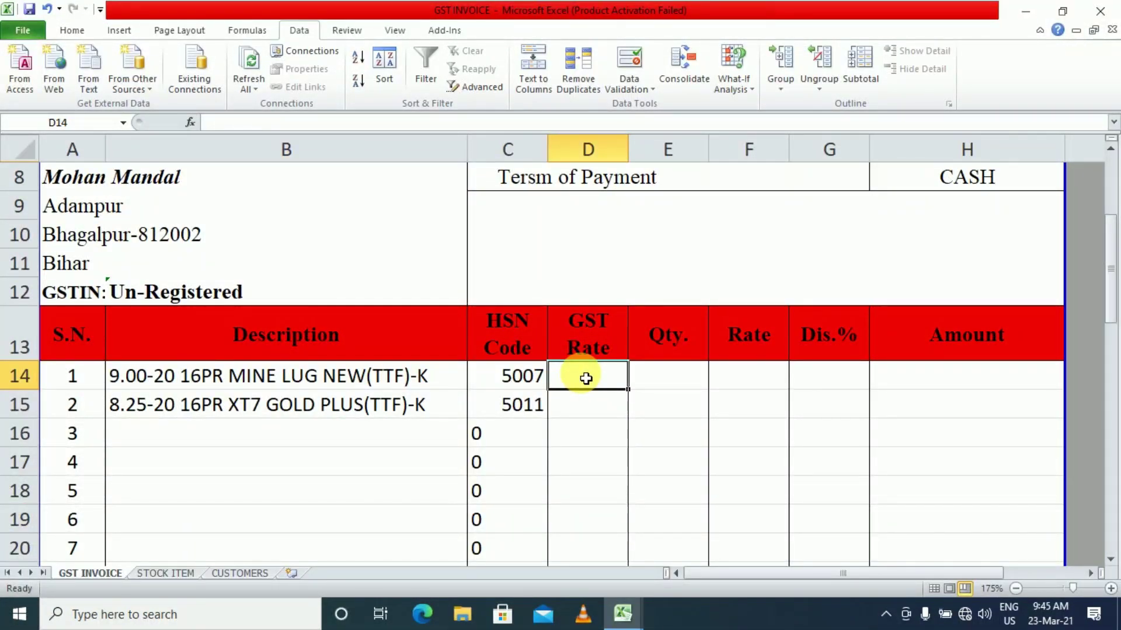
{"action": "left_click", "coordinate": [513, 374]}
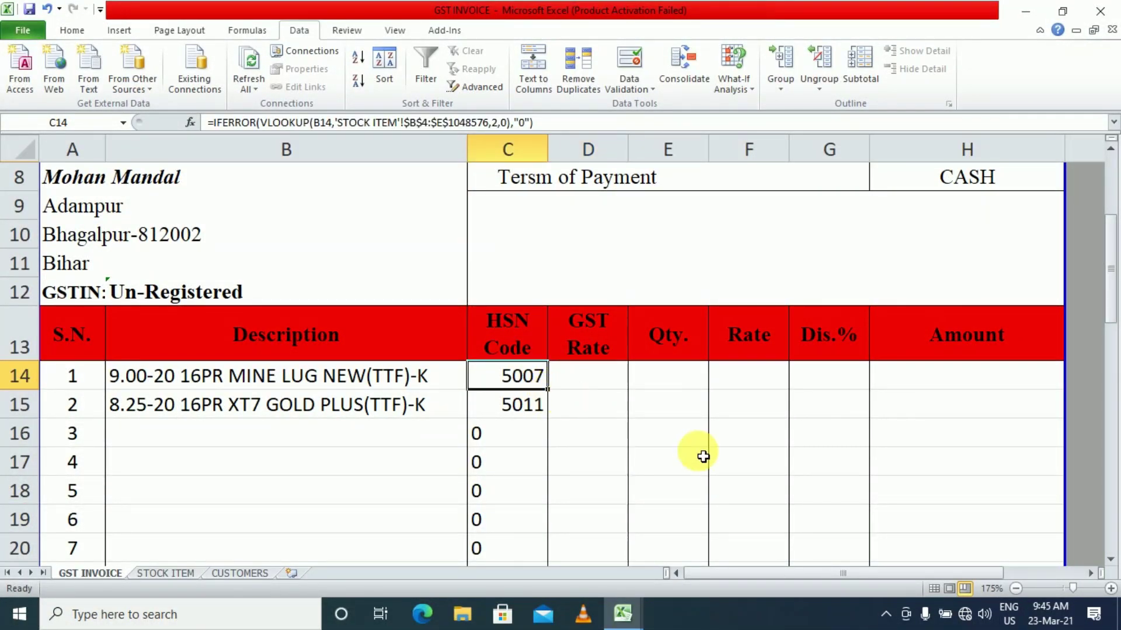
{"action": "key", "text": "F2"}
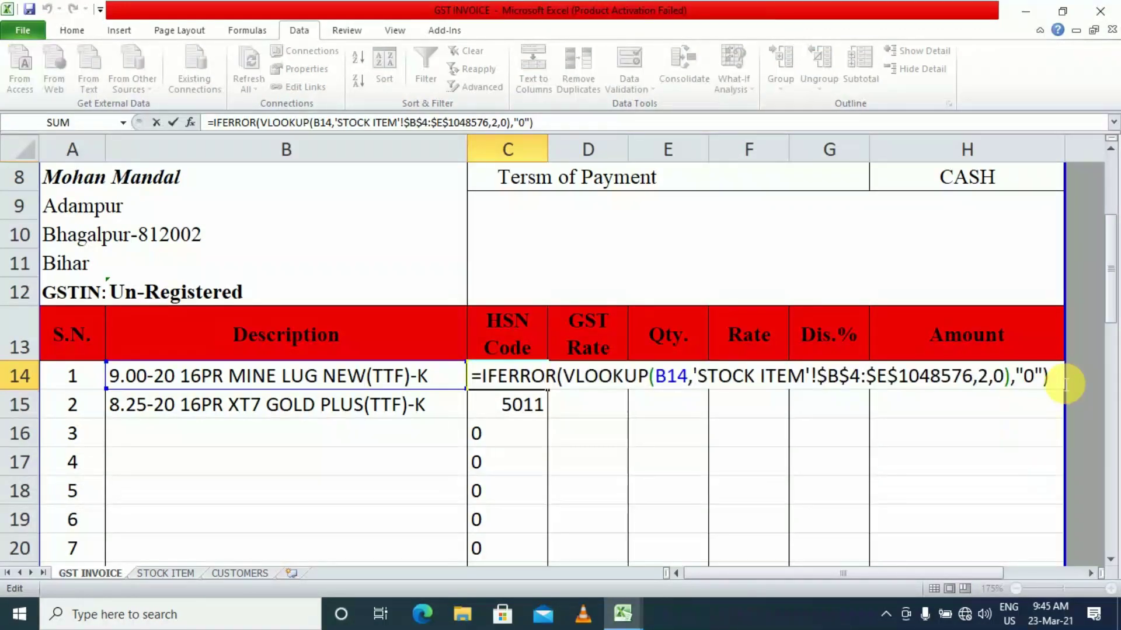
{"action": "left_click_drag", "start_coordinate": [1064, 383], "coordinate": [470, 378]}
{"action": "key", "text": "ctrl+c"}
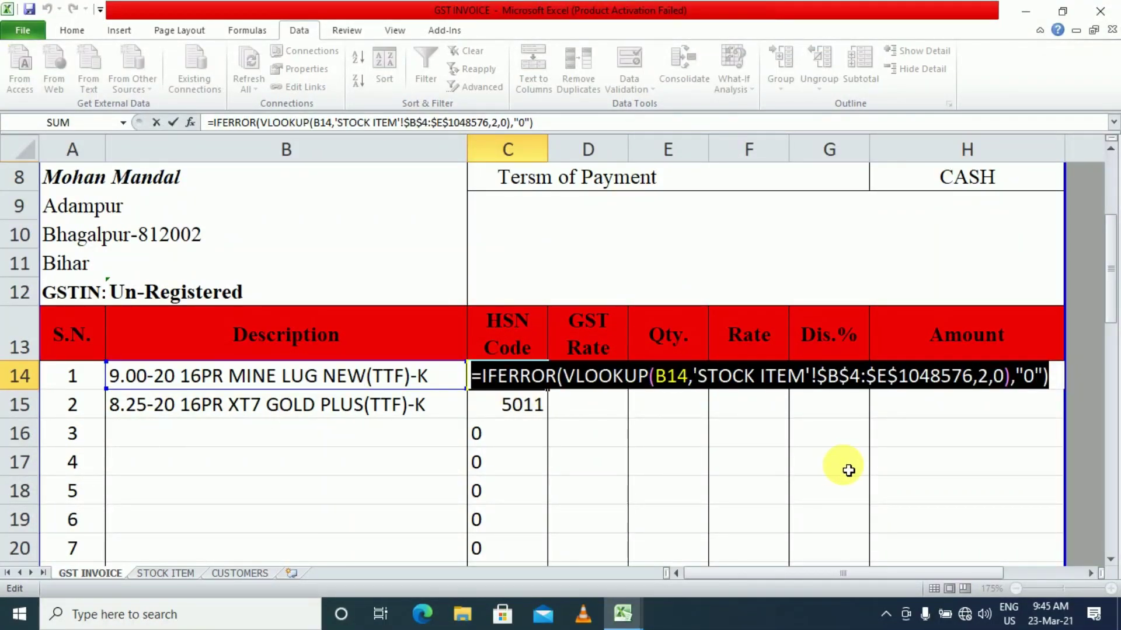
{"action": "key", "text": "Escape"}
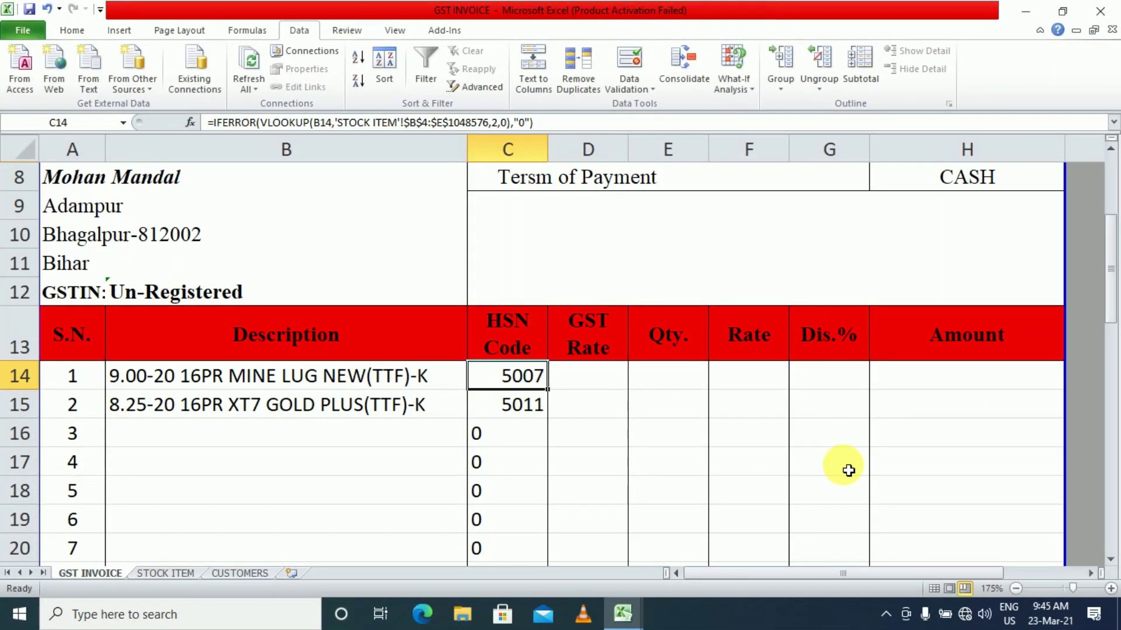
{"action": "left_click", "coordinate": [598, 379]}
{"action": "key", "text": "ctrl+v"}
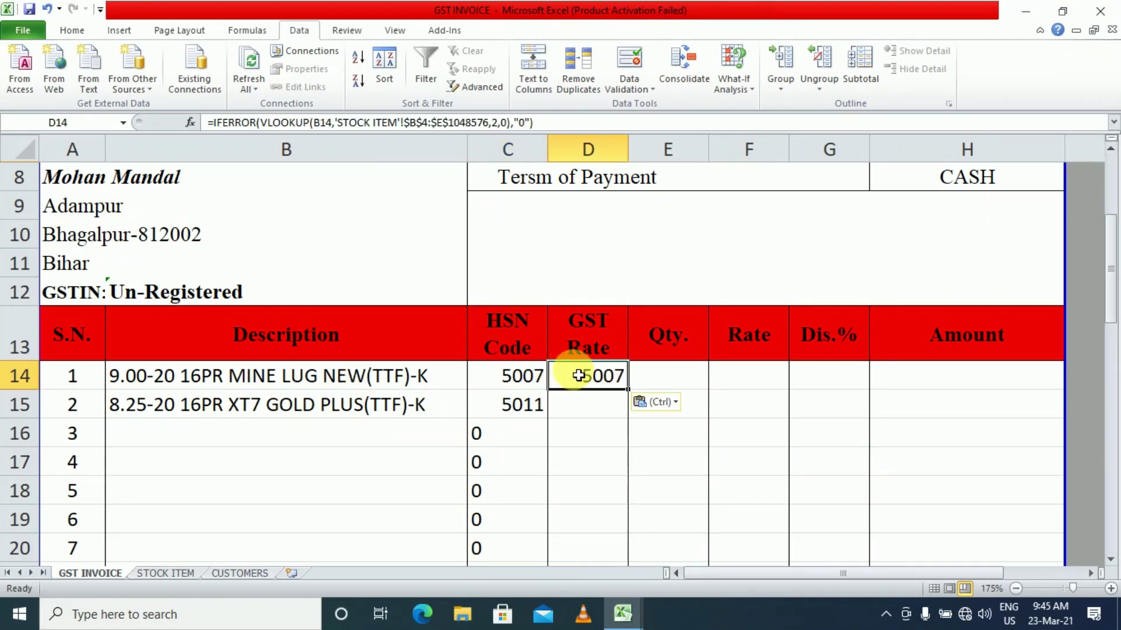
Count to the RATE column on the STOCK ITEM sheet, and set the column index in D14's VLOOKUP to 3
{"action": "left_click", "coordinate": [176, 576]}
{"action": "left_click", "coordinate": [663, 290]}
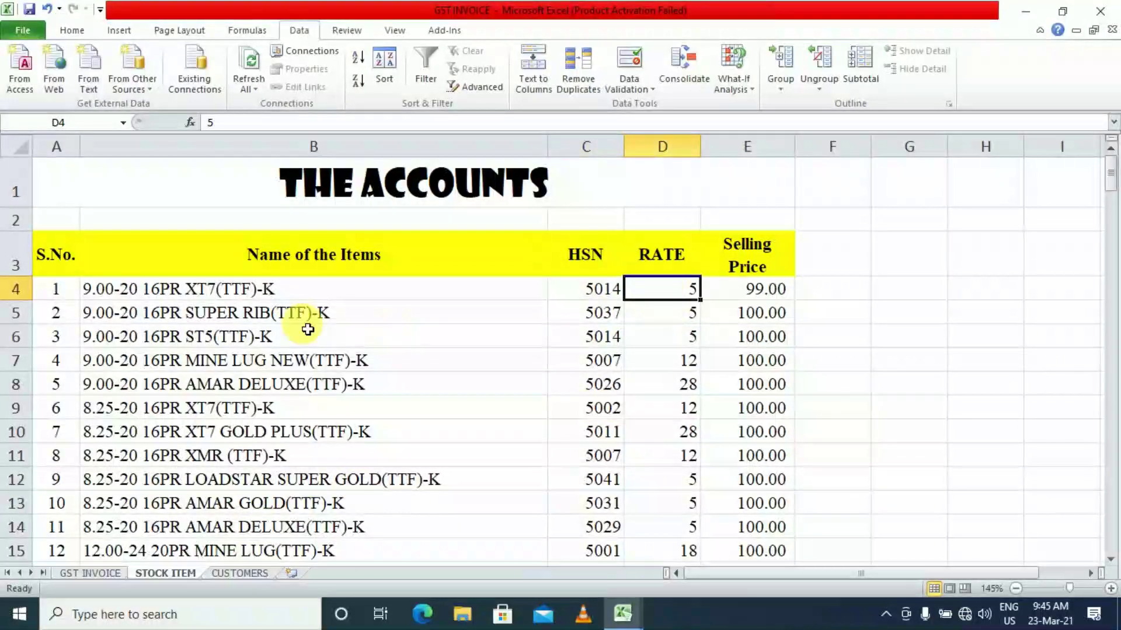
{"action": "left_click", "coordinate": [528, 290]}
{"action": "left_click", "coordinate": [601, 290]}
{"action": "left_click", "coordinate": [685, 290]}
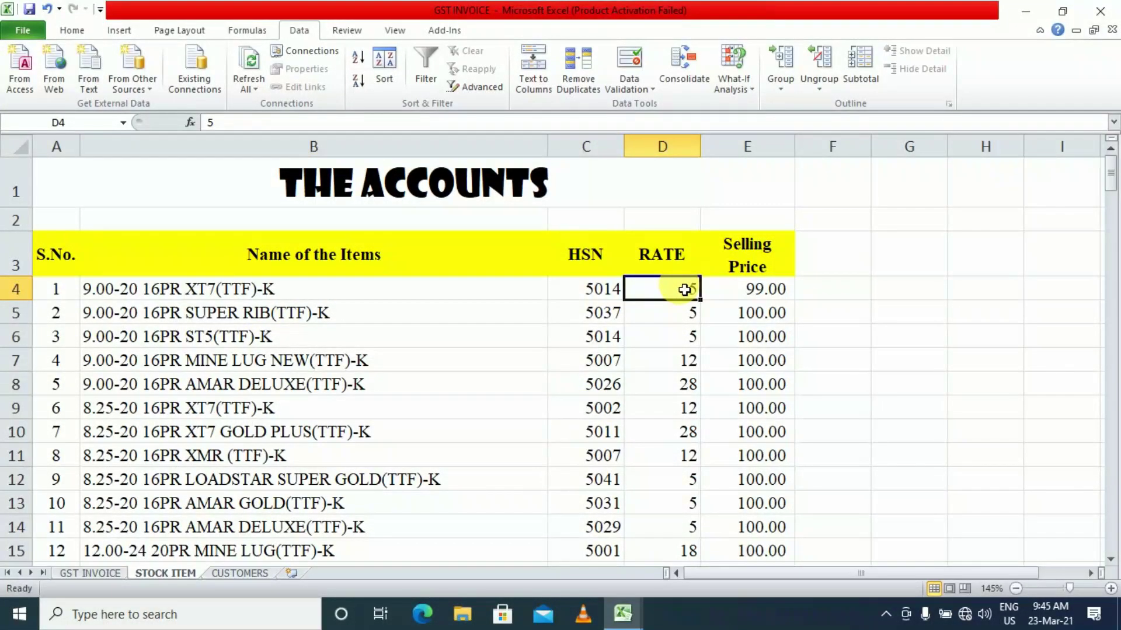
{"action": "left_click", "coordinate": [119, 574]}
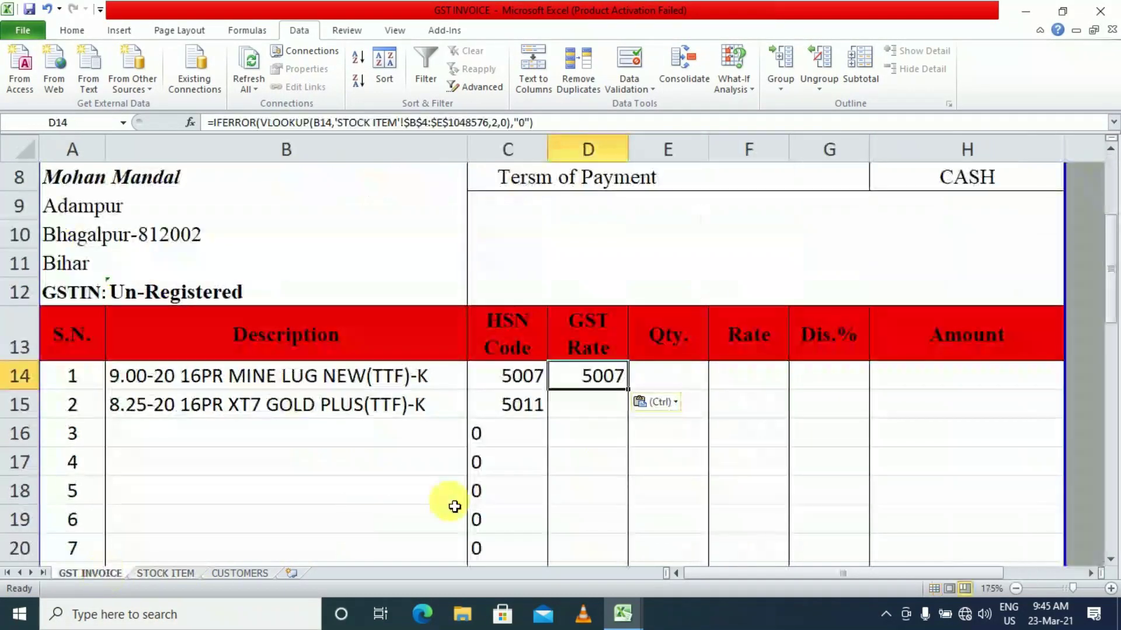
{"action": "double_click", "coordinate": [613, 378]}
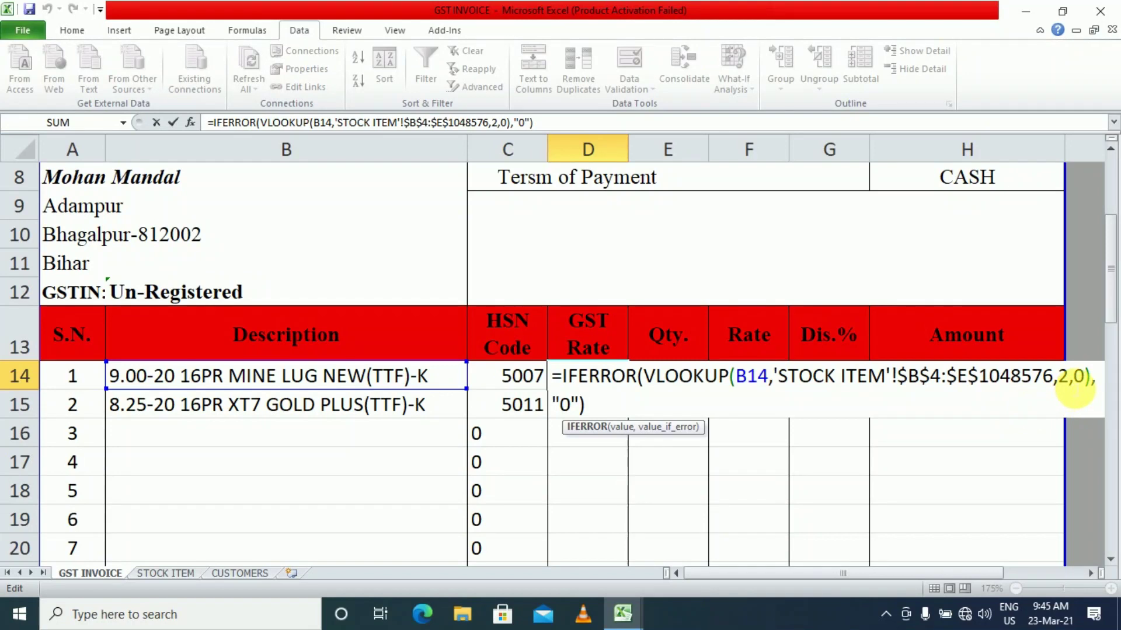
{"action": "left_click", "coordinate": [1070, 378]}
{"action": "type", "text": "3"}
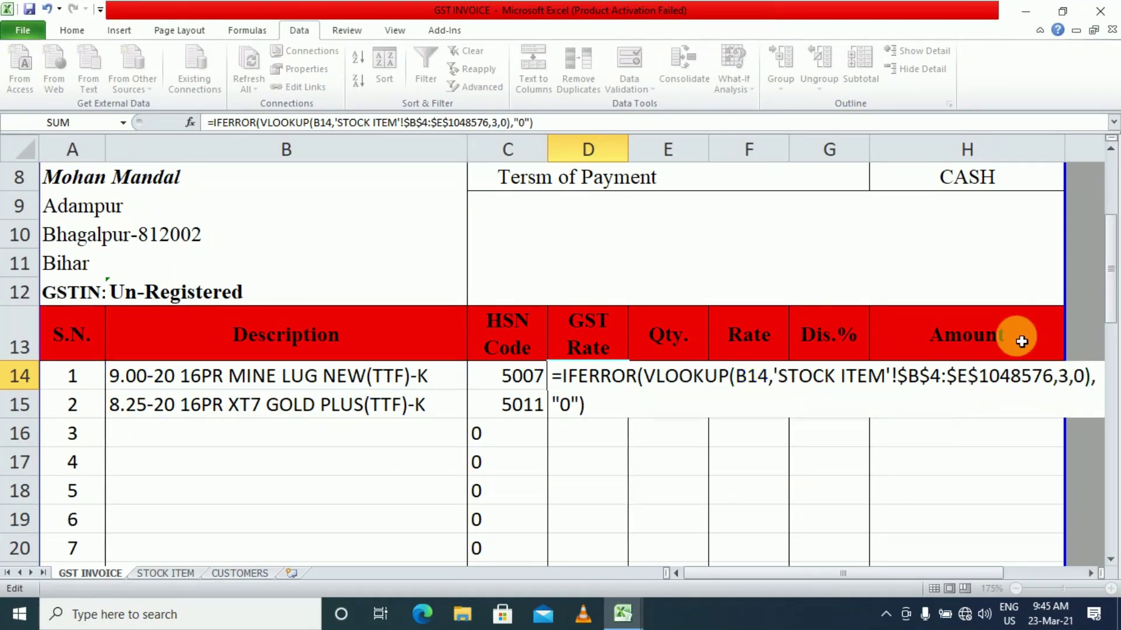
{"action": "key", "text": "Return"}
{"action": "left_click", "coordinate": [609, 382]}
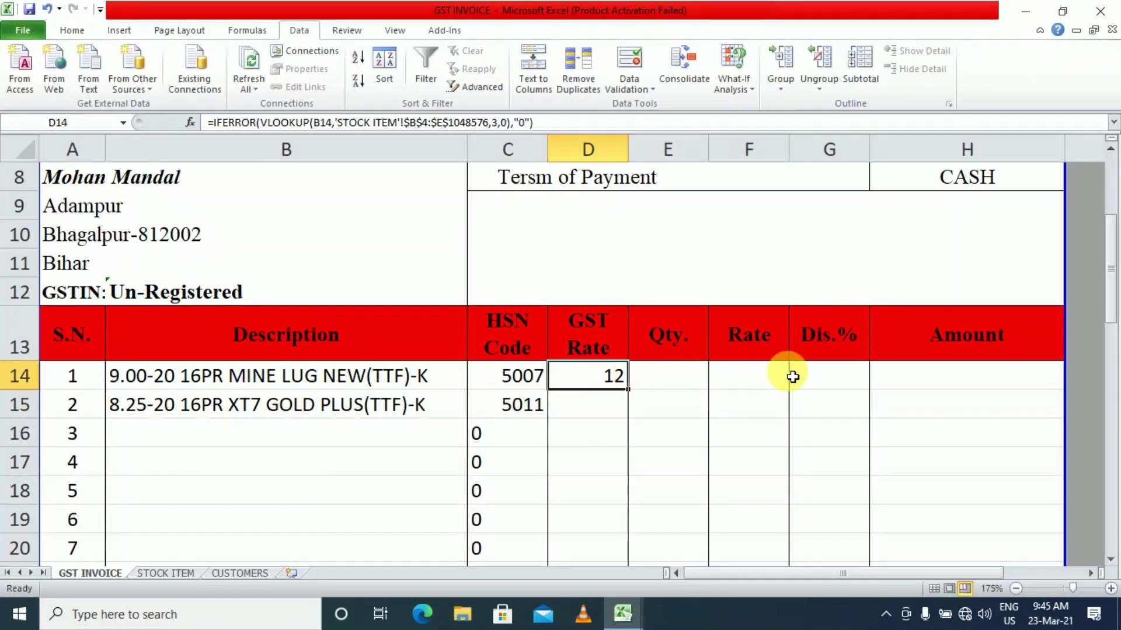
Paste the copied HSN lookup formula into the Rate cell F14 and set its VLOOKUP column index to 4
{"action": "left_click", "coordinate": [762, 380]}
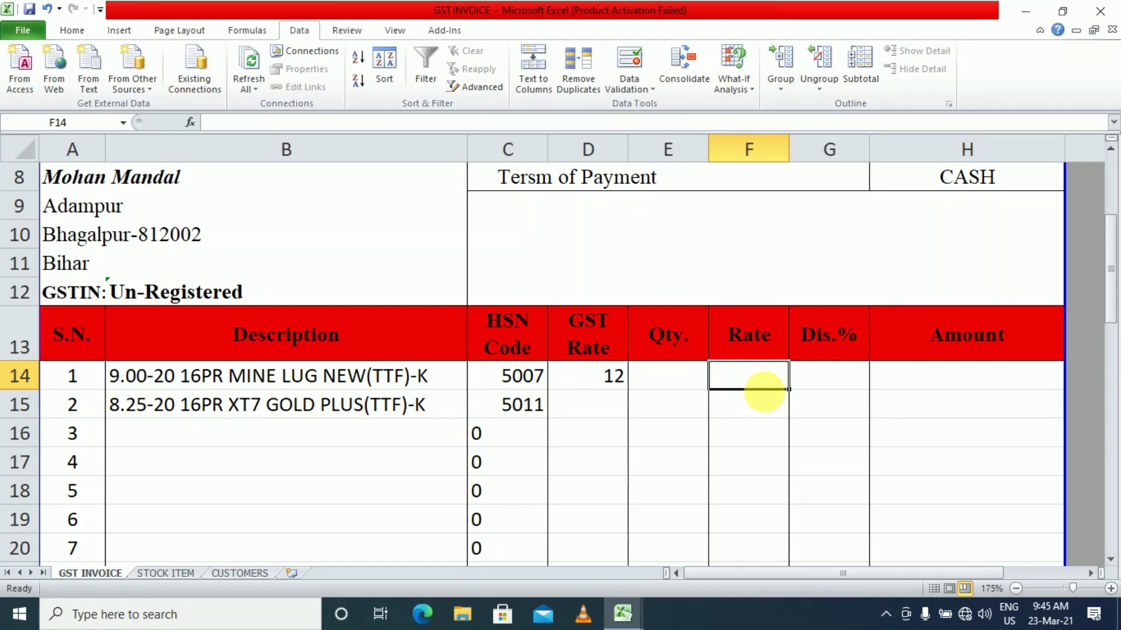
{"action": "key", "text": "ctrl+v"}
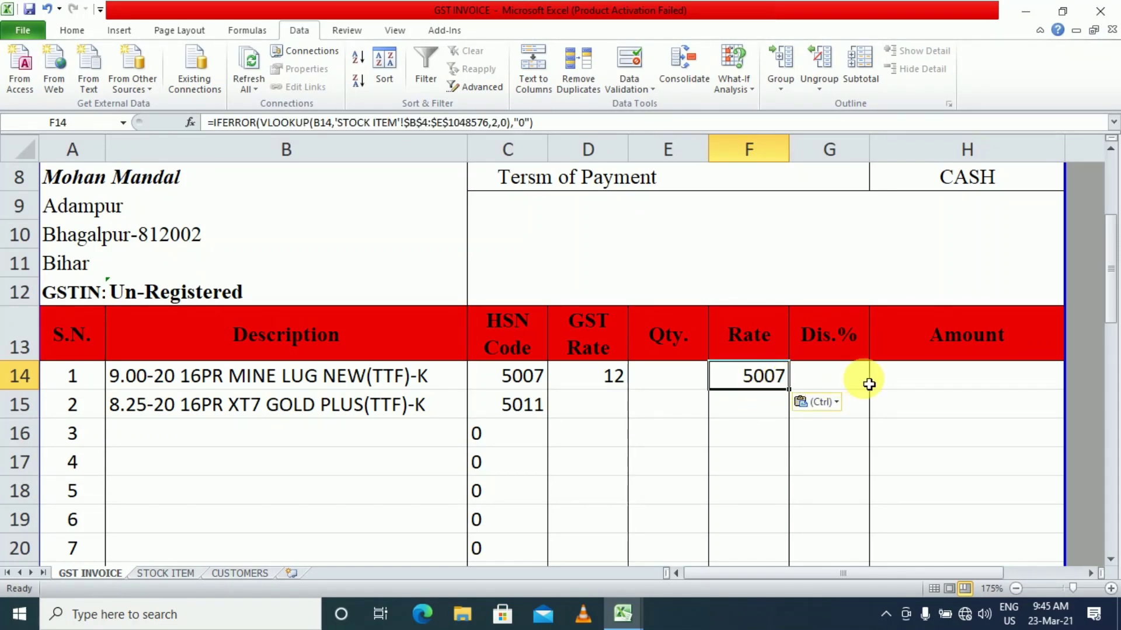
{"action": "double_click", "coordinate": [788, 383]}
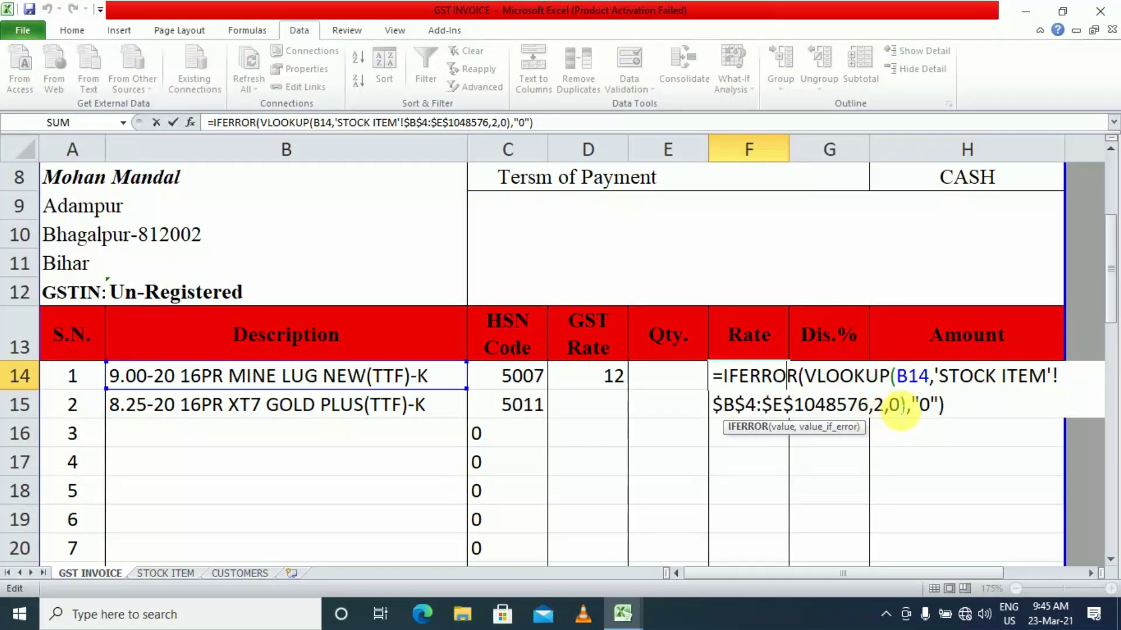
{"action": "left_click", "coordinate": [883, 404]}
{"action": "key", "text": "BackSpace"}
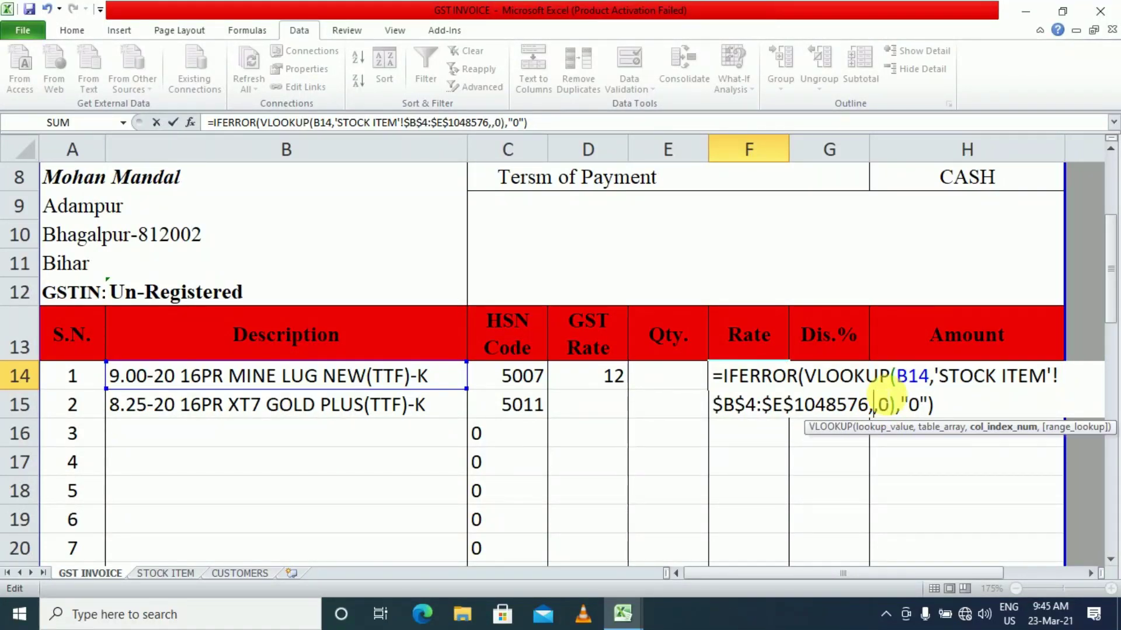
{"action": "type", "text": "4"}
{"action": "key", "text": "Return"}
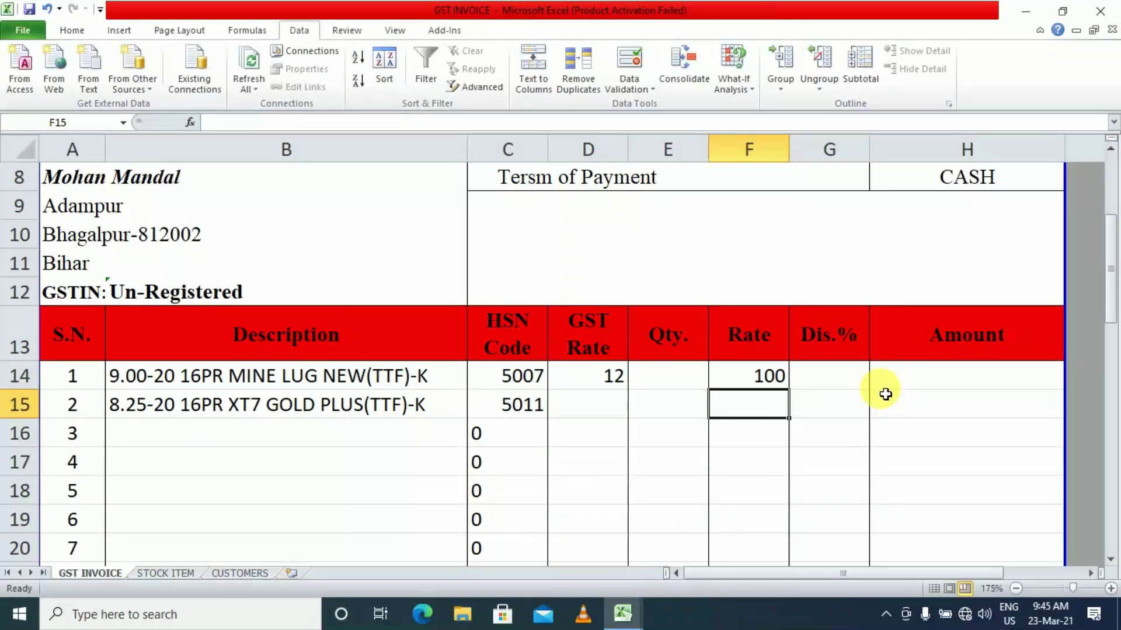
{"action": "left_click", "coordinate": [757, 379]}
Fill D14:F14 down through row 33 and review the formulas in D14 and C14
{"action": "left_click", "coordinate": [613, 385]}
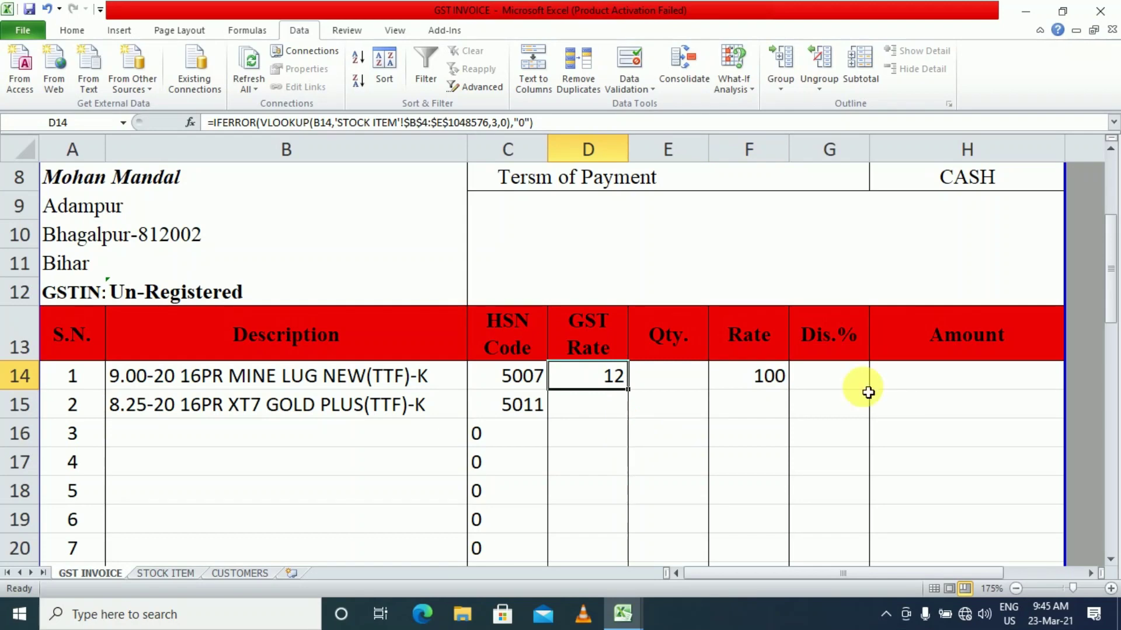
{"action": "left_click_drag", "start_coordinate": [608, 380], "coordinate": [743, 380]}
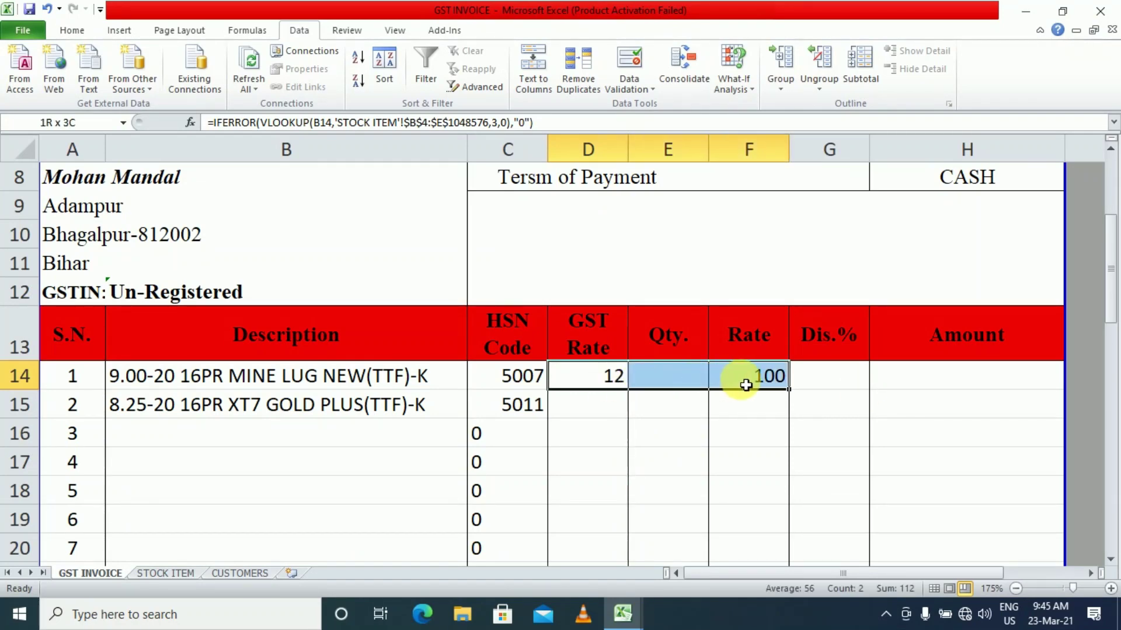
{"action": "scroll", "coordinate": [792, 411], "scroll_direction": "down", "scroll_amount": 2}
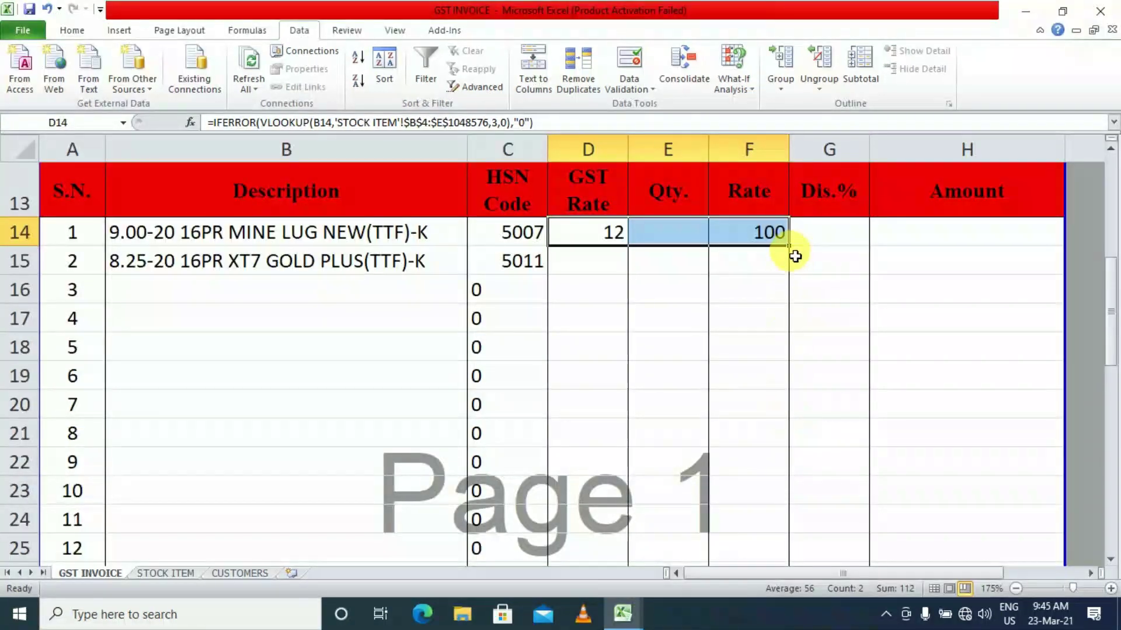
{"action": "left_click_drag", "start_coordinate": [789, 246], "coordinate": [793, 390]}
{"action": "scroll", "coordinate": [719, 400], "scroll_direction": "up", "scroll_amount": 8}
{"action": "scroll", "coordinate": [718, 395], "scroll_direction": "down", "scroll_amount": 3}
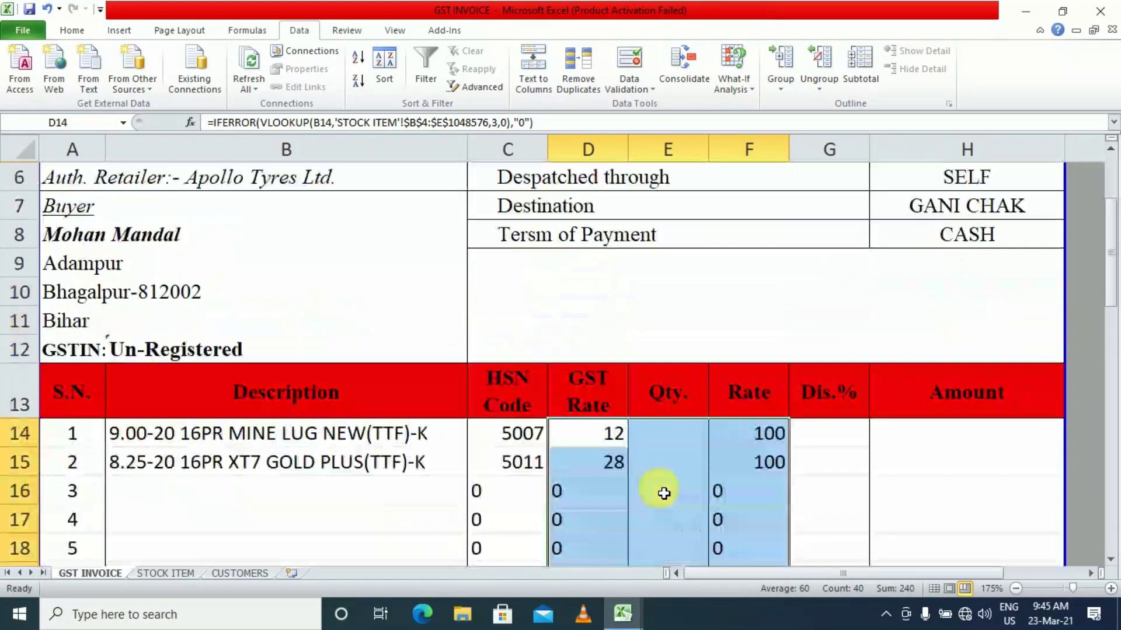
{"action": "left_click", "coordinate": [612, 385]}
{"action": "left_click", "coordinate": [615, 295]}
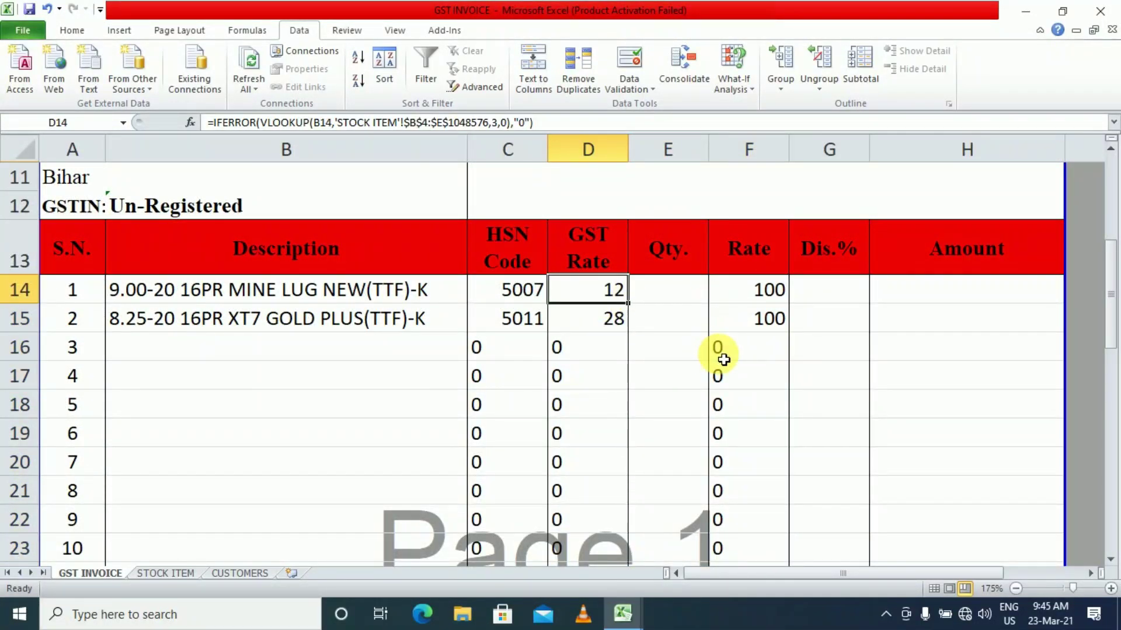
{"action": "left_click", "coordinate": [509, 290]}
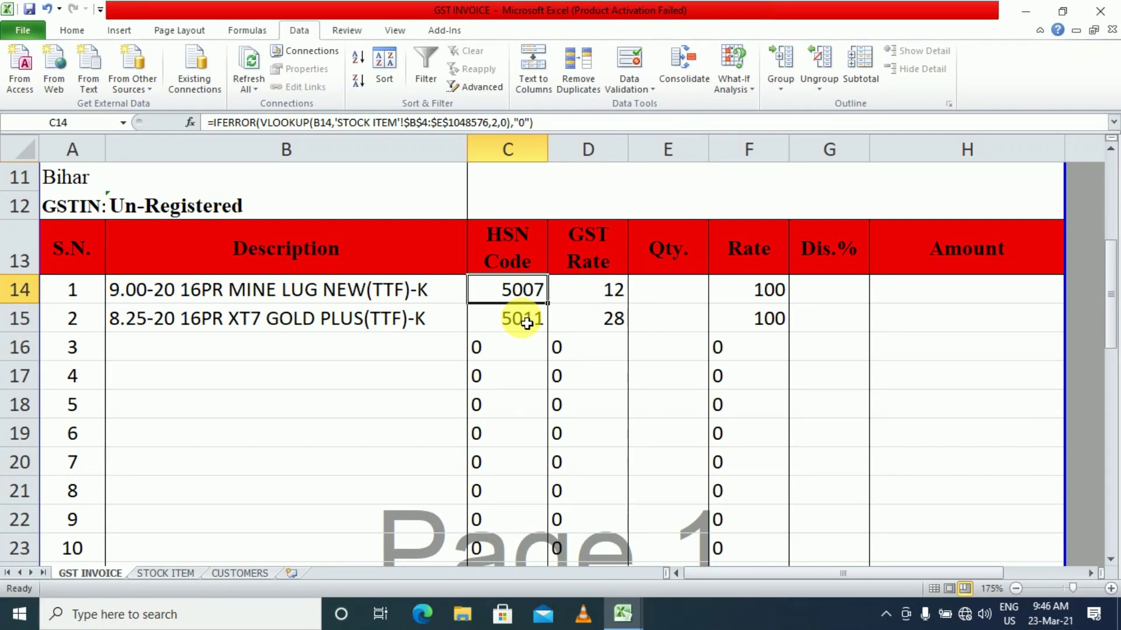
Enter a % sign in the Dis.% cells G14 and G15
{"action": "left_click", "coordinate": [759, 357]}
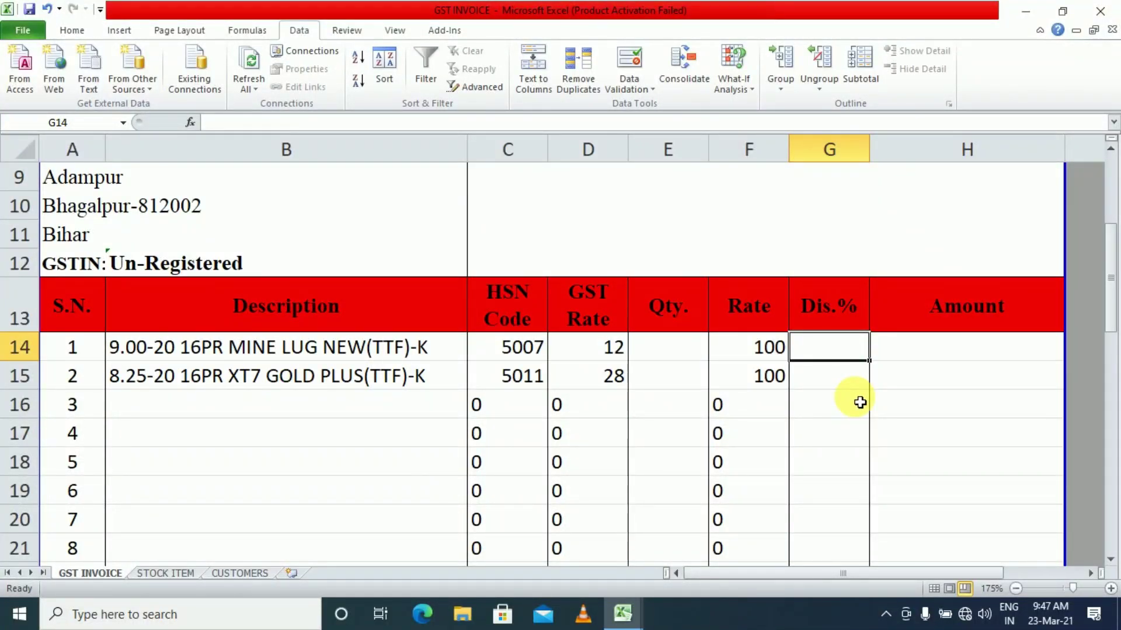
{"action": "left_click", "coordinate": [991, 354]}
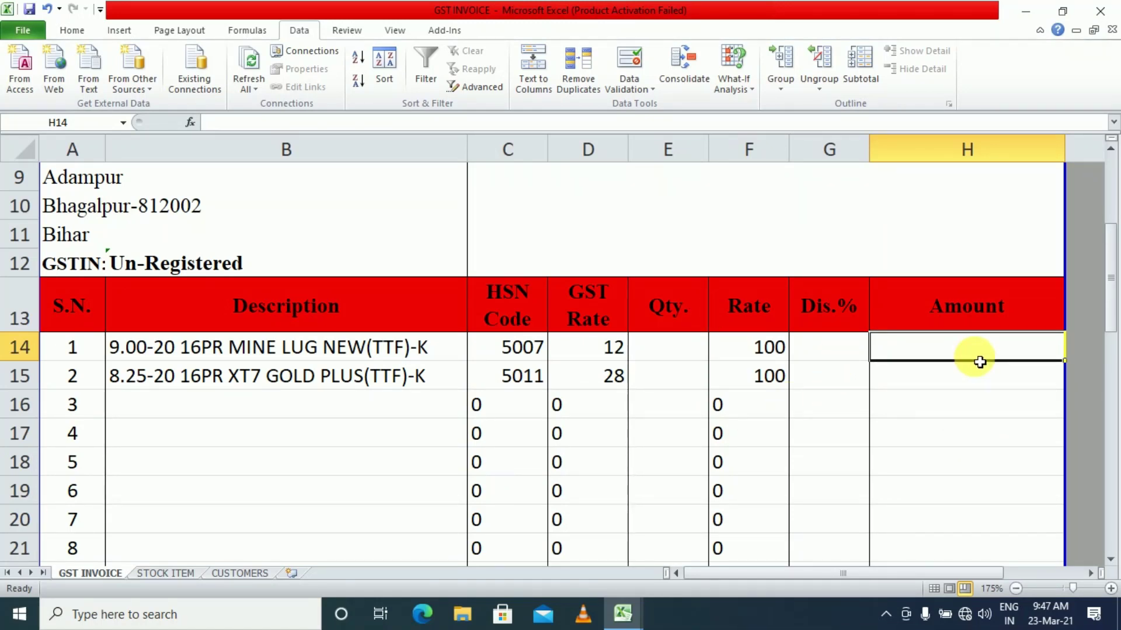
{"action": "left_click", "coordinate": [847, 400]}
{"action": "left_click", "coordinate": [835, 347]}
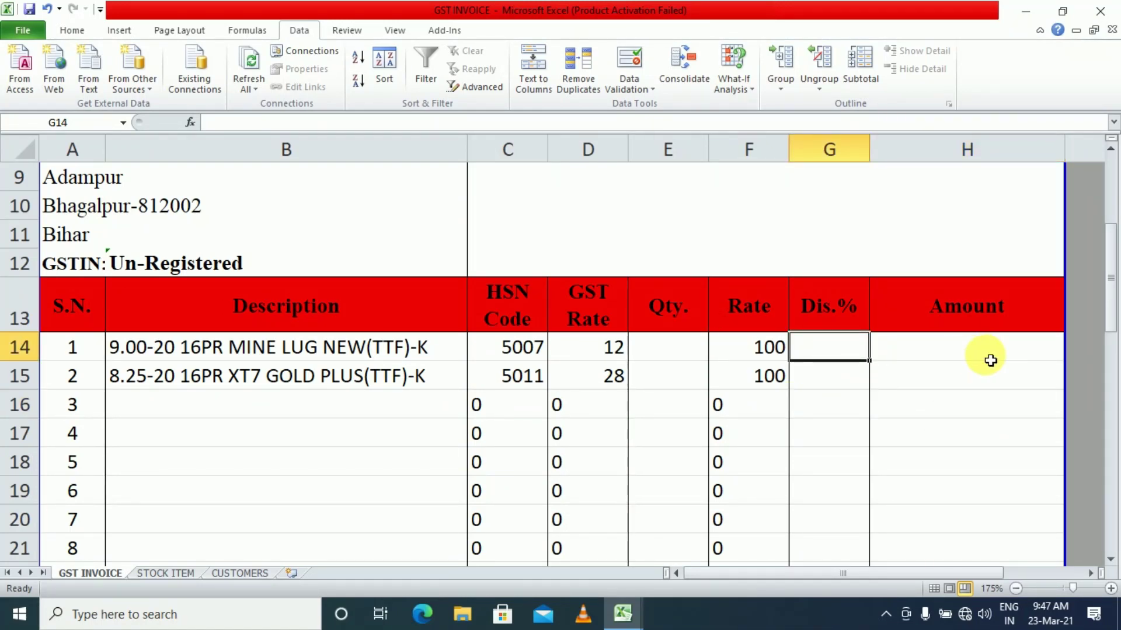
{"action": "type", "text": "%"}
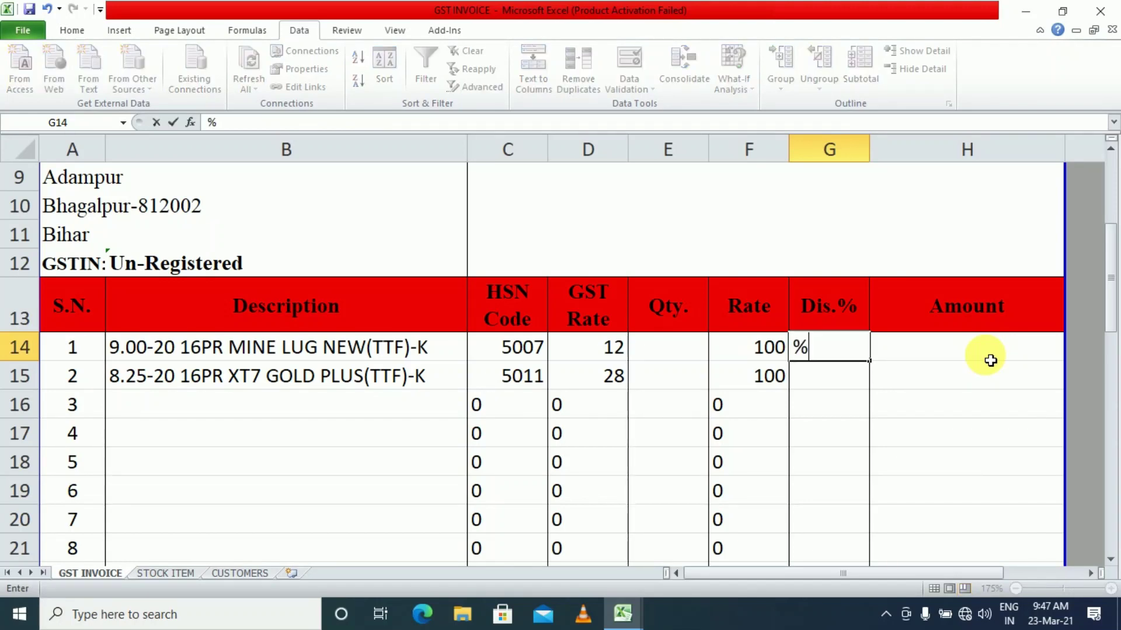
{"action": "key", "text": "Return"}
{"action": "type", "text": "%"}
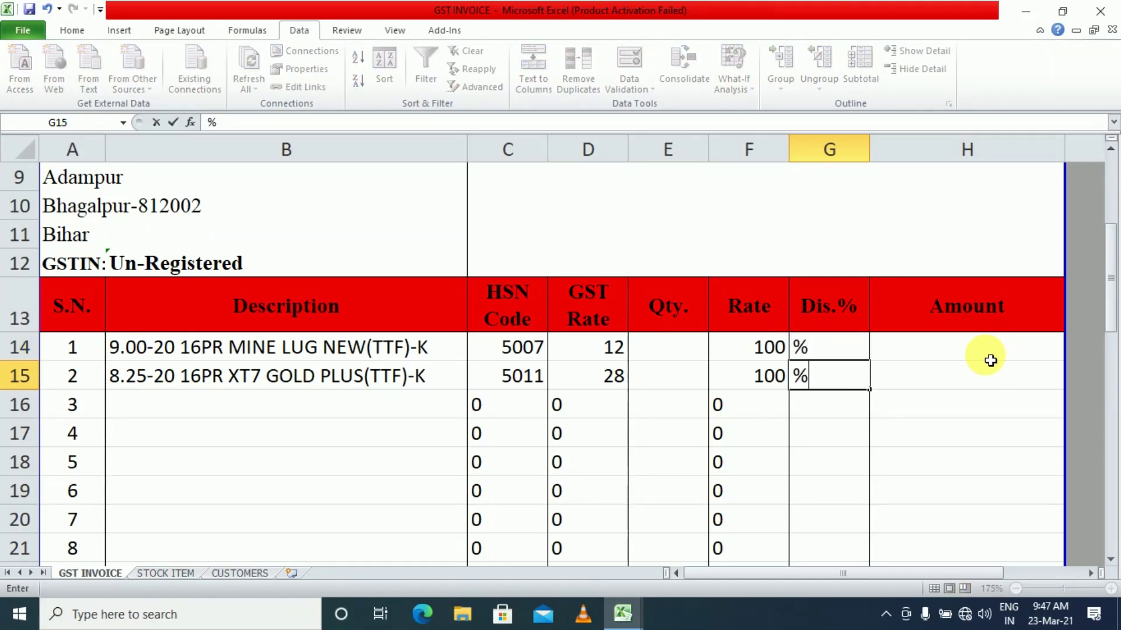
{"action": "key", "text": "Return"}
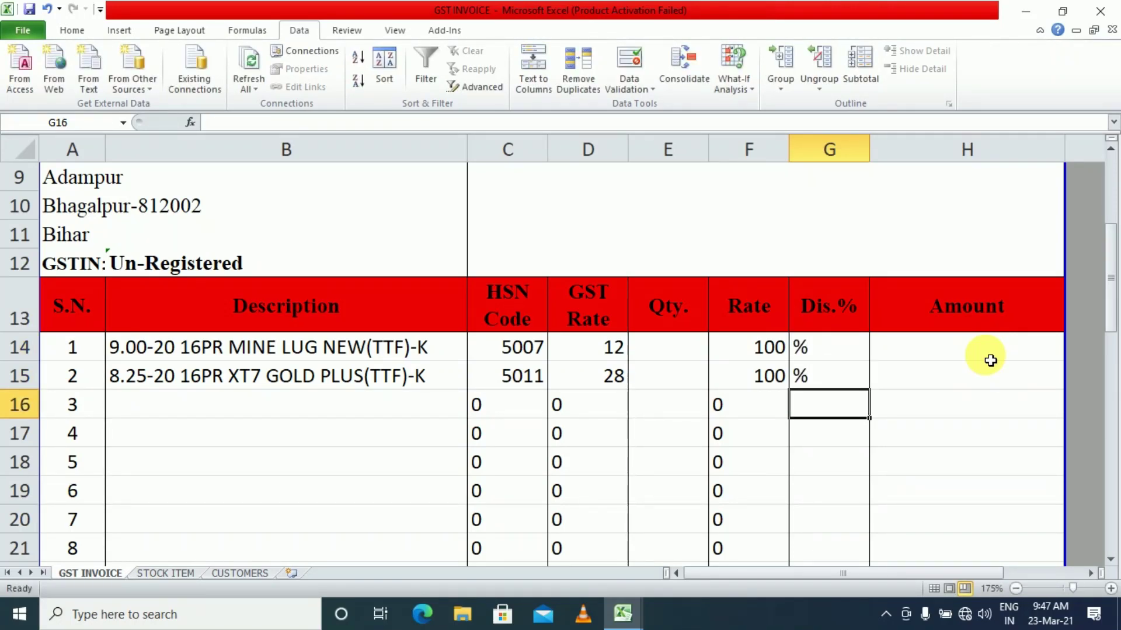
Try a 5% discount in the Dis.% cell G15, and undo that entry
{"action": "left_click", "coordinate": [849, 383]}
{"action": "type", "text": "5"}
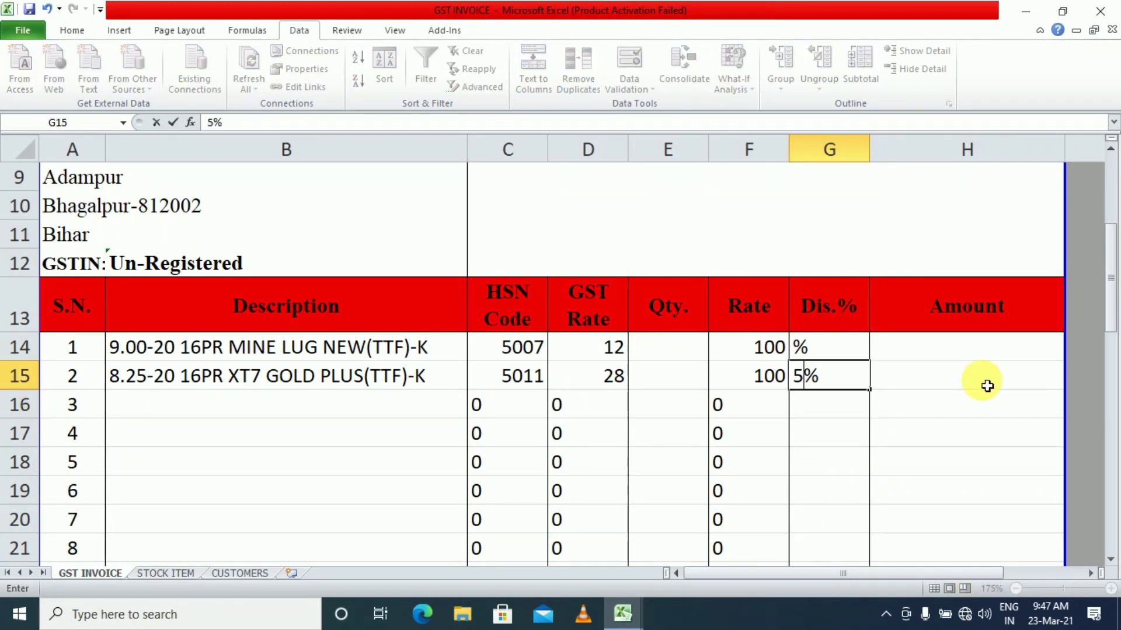
{"action": "key", "text": "Return"}
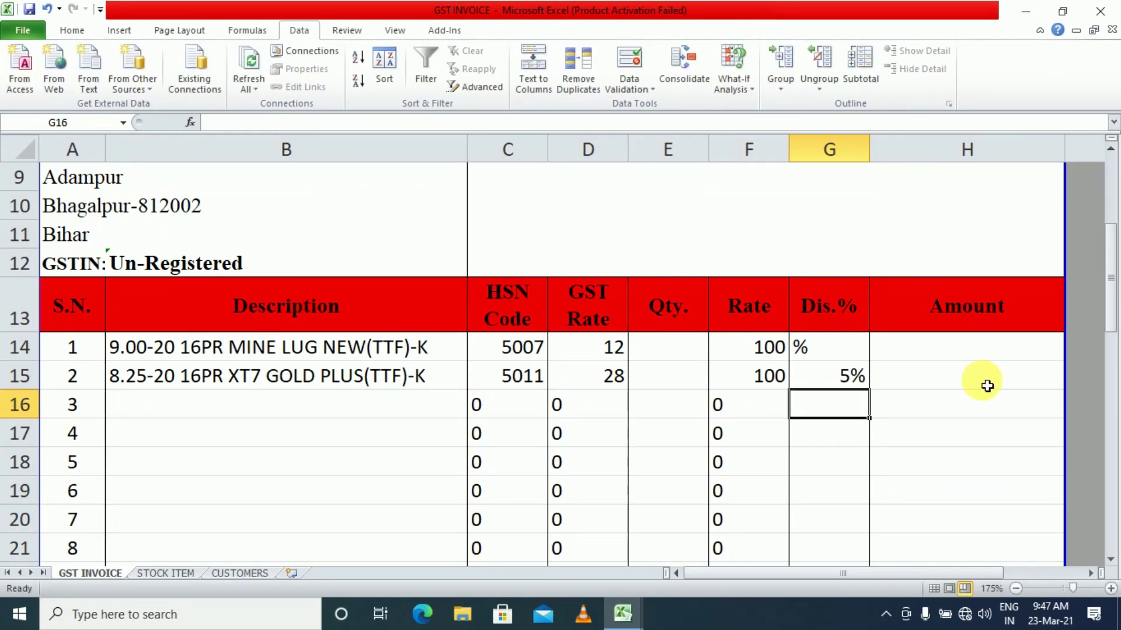
{"action": "key", "text": "ctrl+z"}
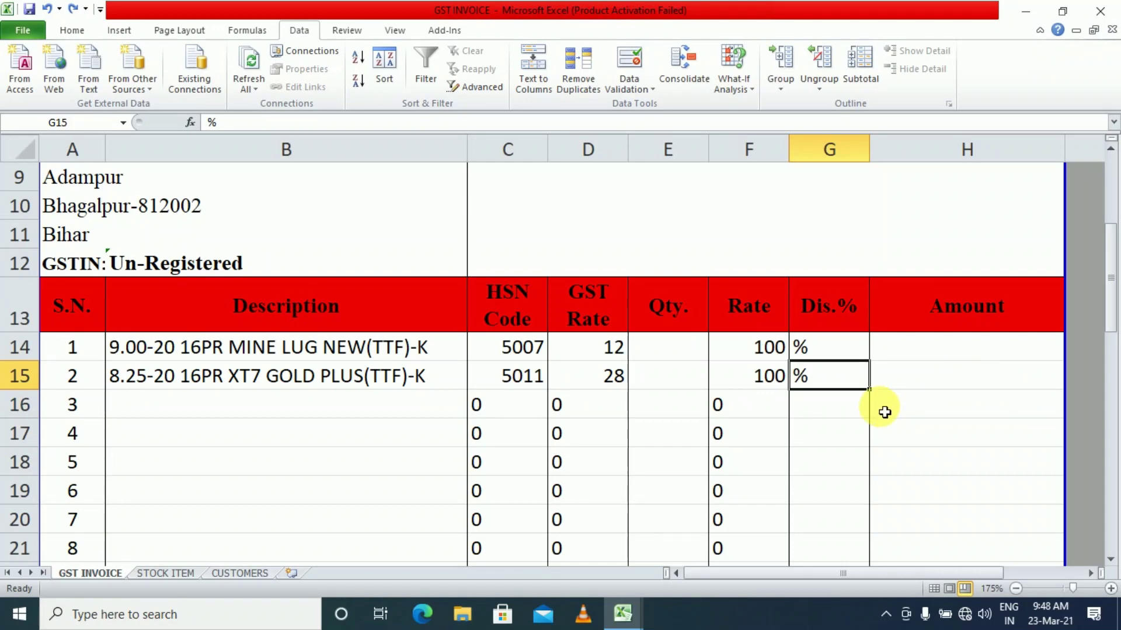
Fill the % sign from G15 down the Dis.% column through row 33
{"action": "mouse_move", "coordinate": [870, 389]}
{"action": "left_mouse_down"}
{"action": "mouse_move", "coordinate": [897, 627]}
{"action": "mouse_move", "coordinate": [886, 395]}
{"action": "mouse_move", "coordinate": [870, 389]}
{"action": "left_mouse_up"}
{"action": "scroll", "coordinate": [850, 388], "scroll_direction": "up", "scroll_amount": 7}
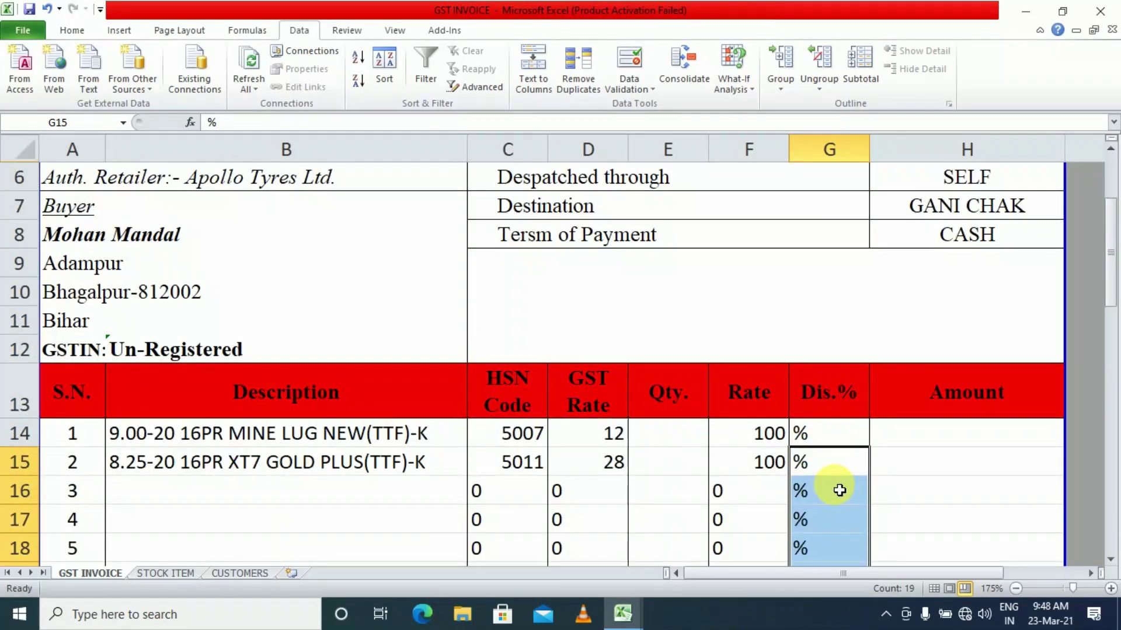
{"action": "scroll", "coordinate": [838, 488], "scroll_direction": "down", "scroll_amount": 2}
{"action": "left_click", "coordinate": [825, 461]}
Clear the % signs from the Dis.% column, from G14 down
{"action": "left_click", "coordinate": [821, 301]}
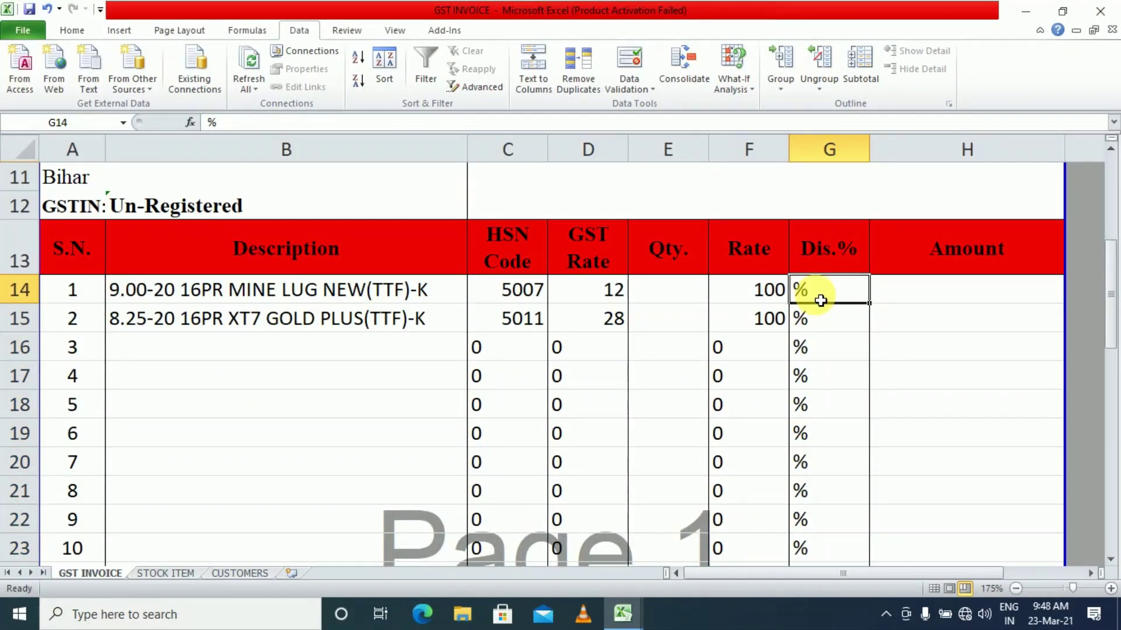
{"action": "left_click_drag", "start_coordinate": [820, 301], "coordinate": [821, 300]}
{"action": "scroll", "coordinate": [820, 296], "scroll_direction": "up", "scroll_amount": 4}
{"action": "key", "text": "Delete"}
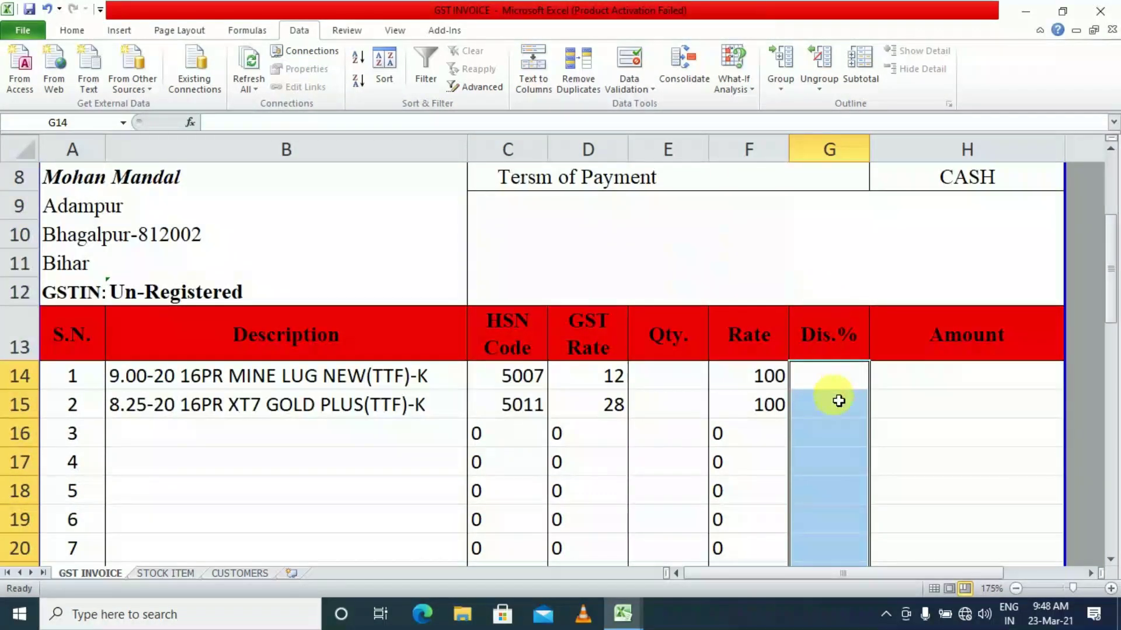
Enter a 1% discount in the Dis.% cell G14, and replace it with 5%
{"action": "left_click", "coordinate": [838, 400]}
{"action": "left_click", "coordinate": [843, 380]}
{"action": "type", "text": "1"}
{"action": "key", "text": "Return"}
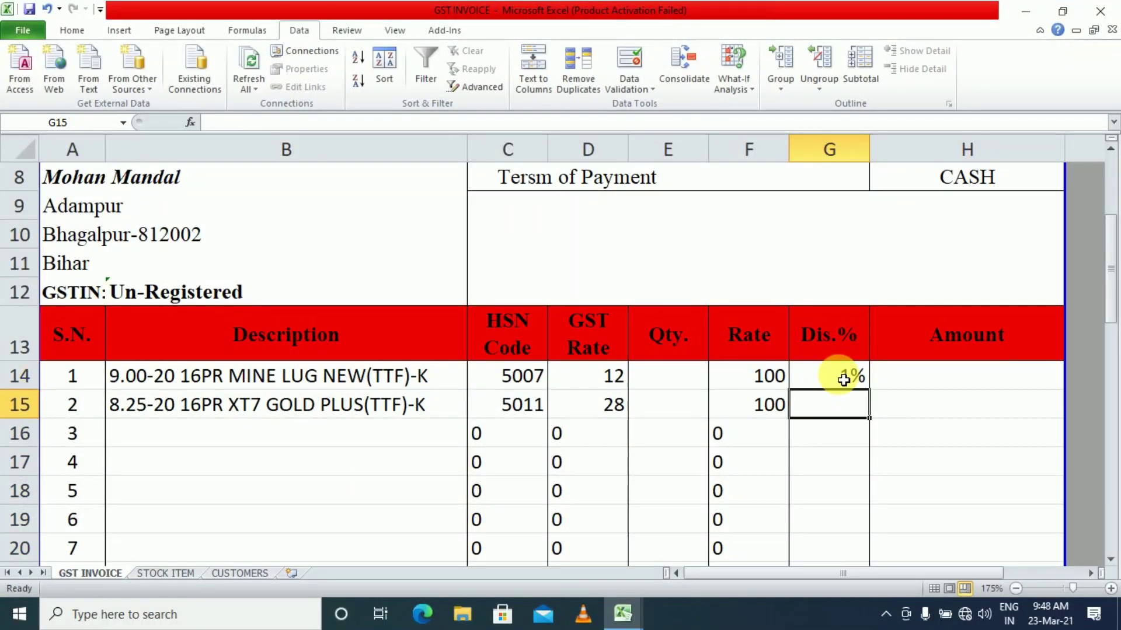
{"action": "left_click", "coordinate": [849, 376]}
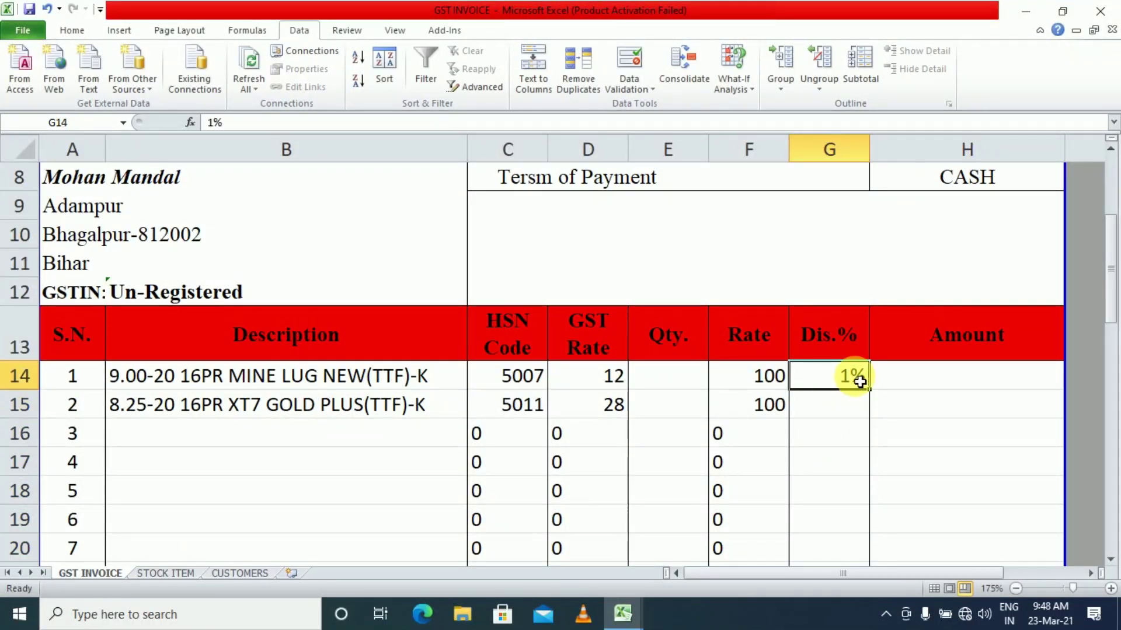
{"action": "type", "text": "5"}
{"action": "key", "text": "Return"}
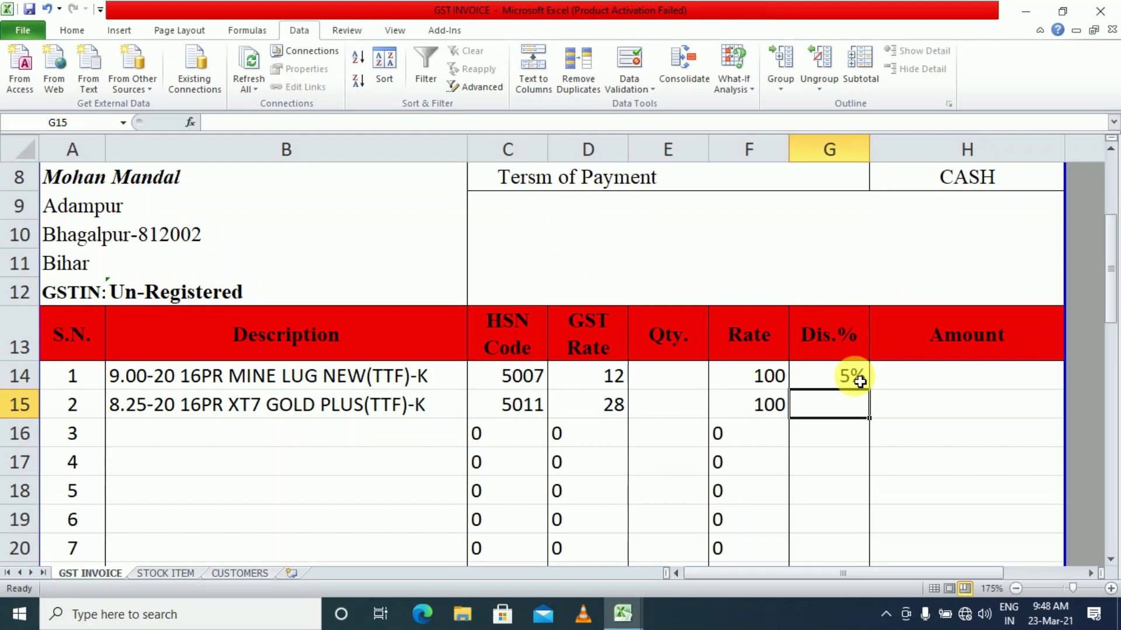
Enter a quantity of 1 for the first invoice item in E14
{"action": "left_click", "coordinate": [961, 385]}
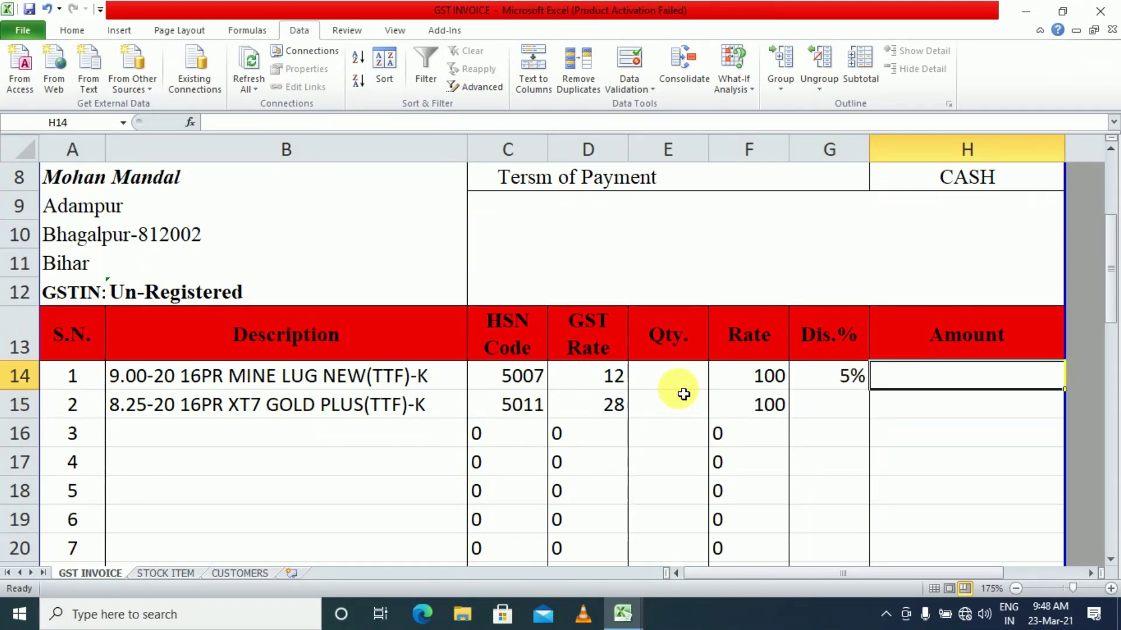
{"action": "scroll", "coordinate": [1019, 420], "scroll_direction": "up", "scroll_amount": 1}
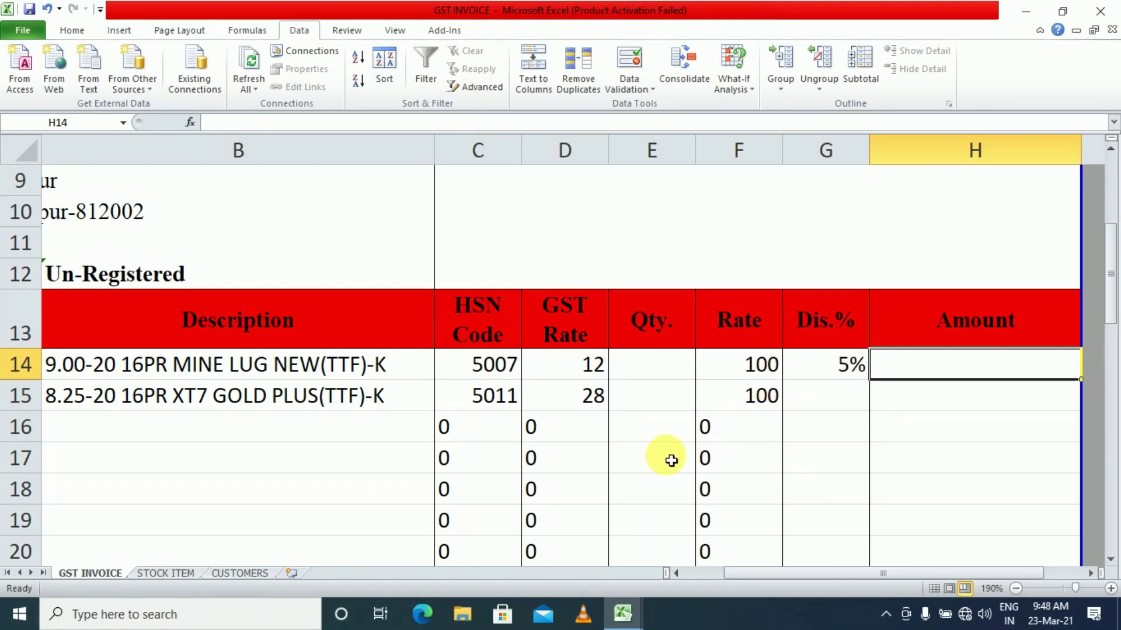
{"action": "left_click", "coordinate": [648, 367]}
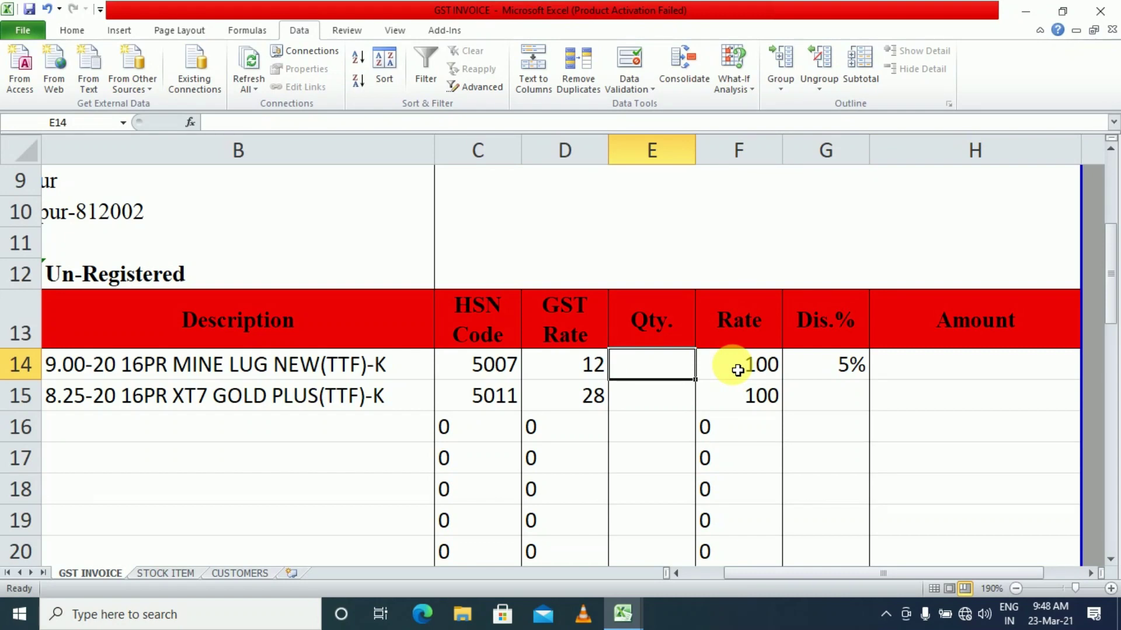
{"action": "type", "text": "1"}
{"action": "key", "text": "Return"}
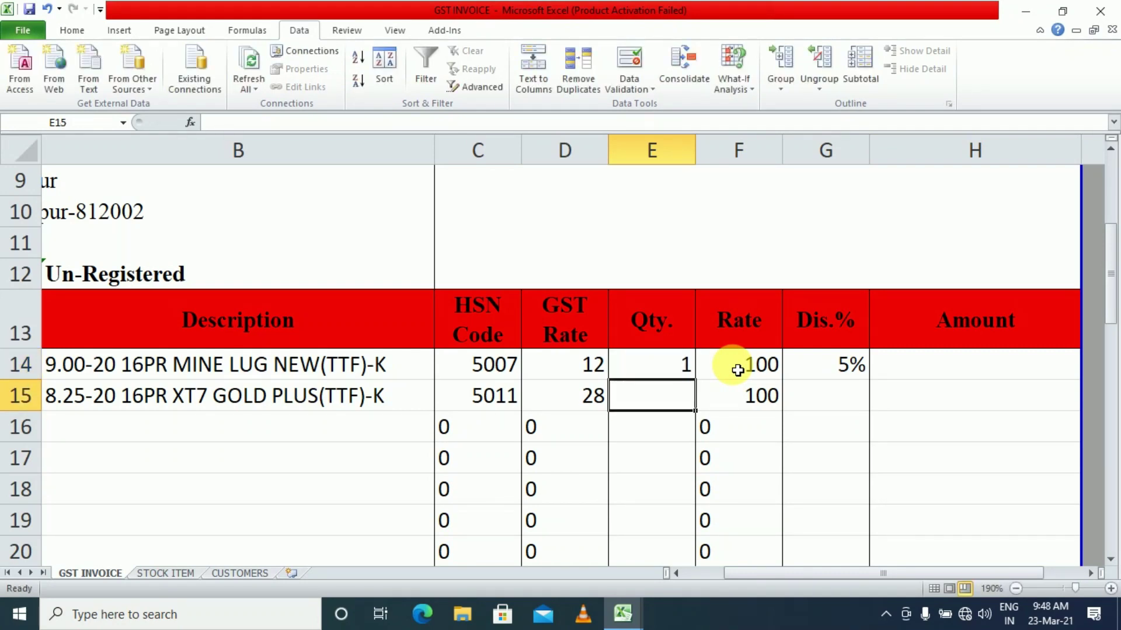
{"action": "left_click", "coordinate": [752, 448]}
{"action": "left_click", "coordinate": [657, 366]}
{"action": "left_click", "coordinate": [718, 365]}
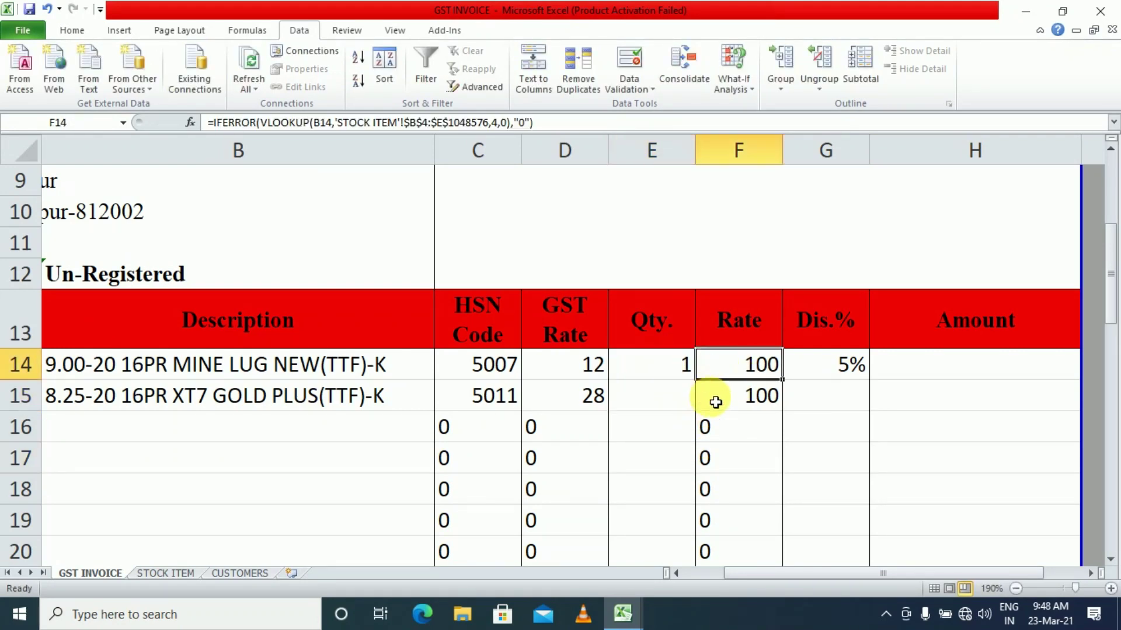
Start the Amount formula in H14 by multiplying quantity by rate, followed by a minus sign: =(E14*F14)-
{"action": "left_click", "coordinate": [910, 374]}
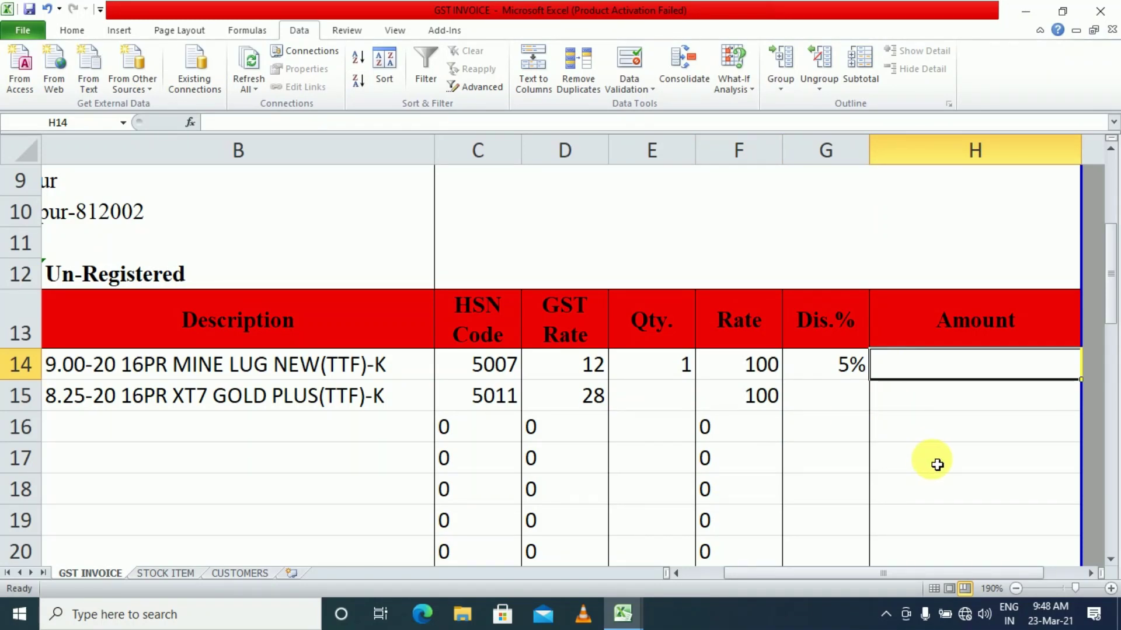
{"action": "type", "text": "="}
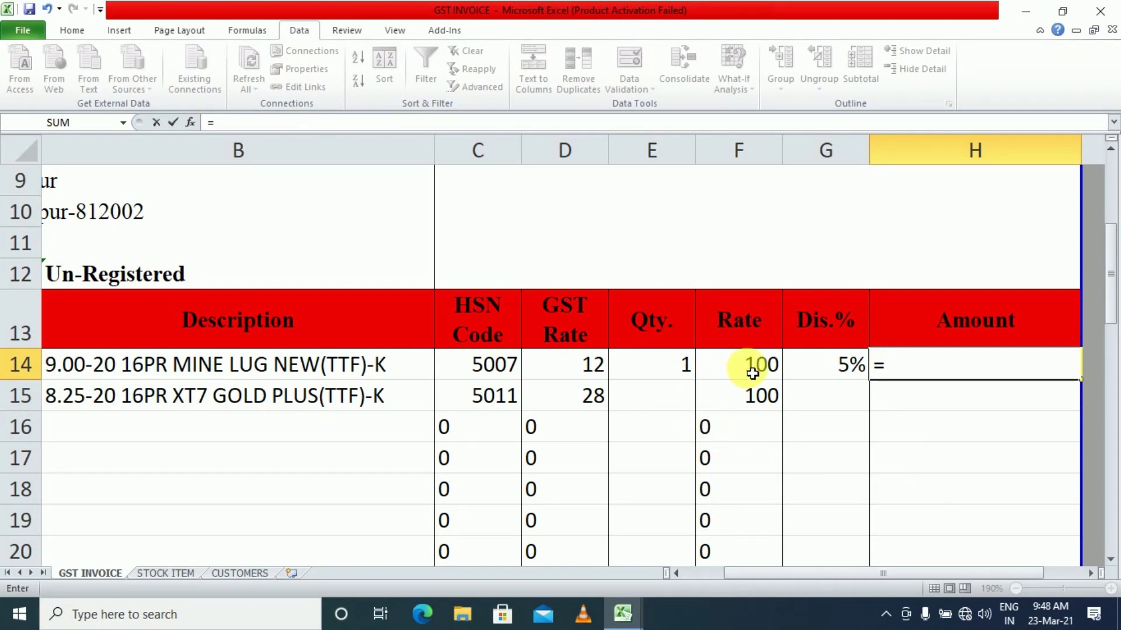
{"action": "type", "text": "("}
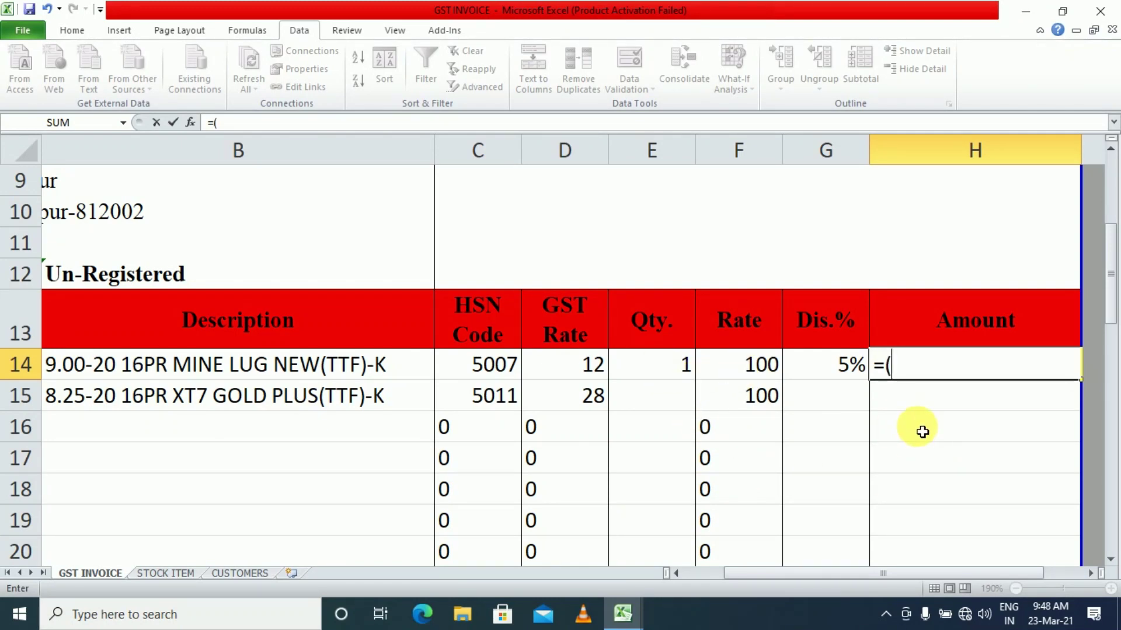
{"action": "left_click", "coordinate": [664, 368]}
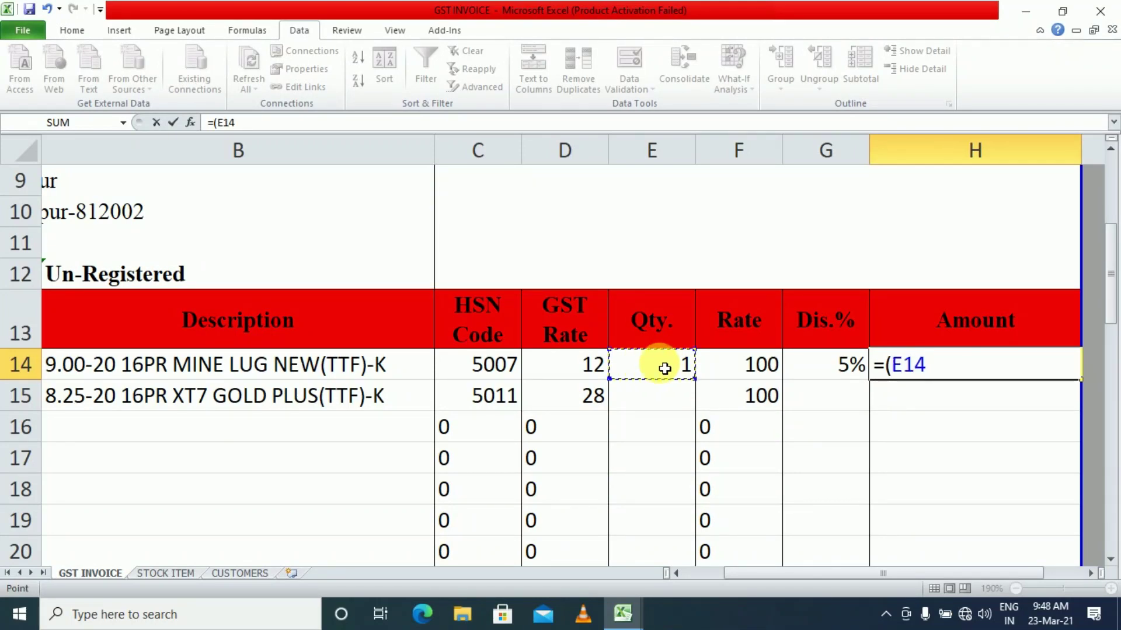
{"action": "type", "text": "*"}
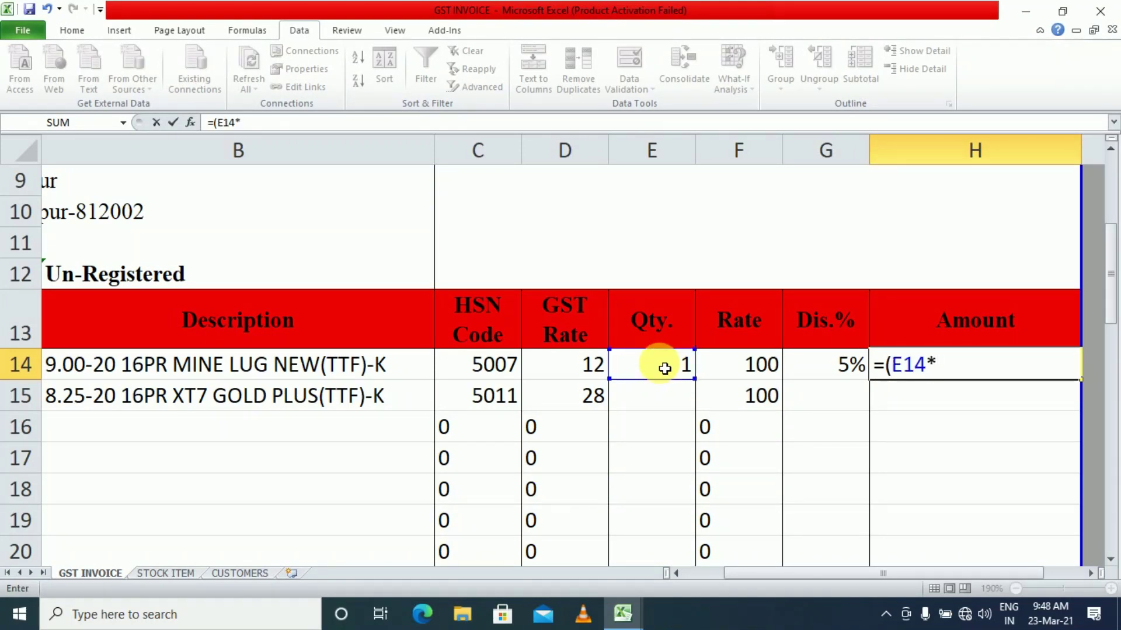
{"action": "left_click", "coordinate": [734, 373]}
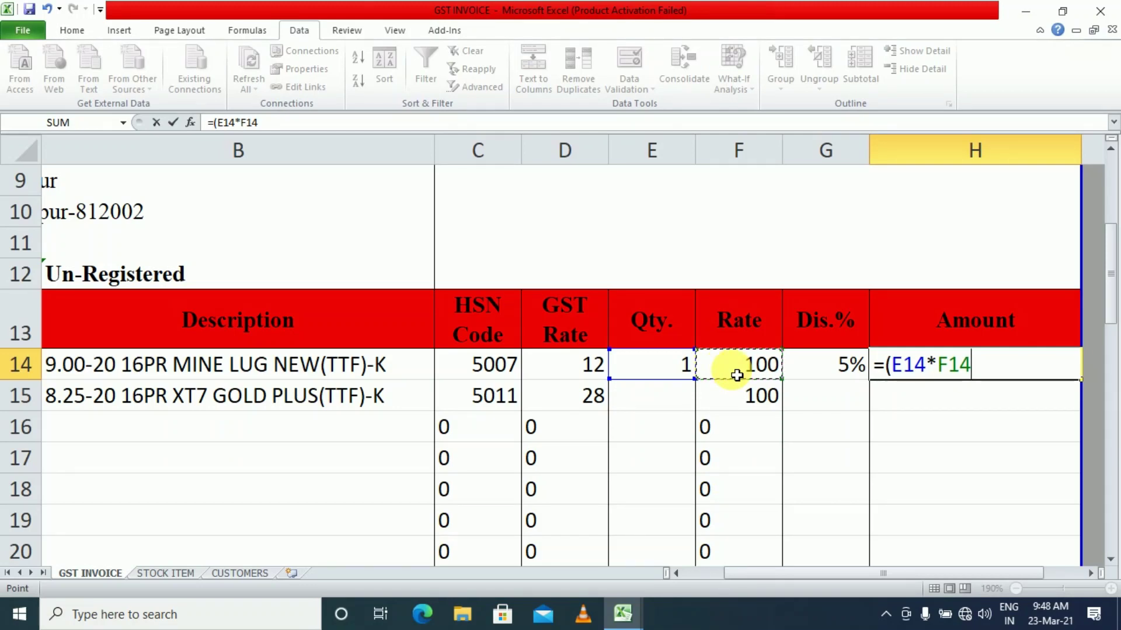
{"action": "type", "text": ")-("}
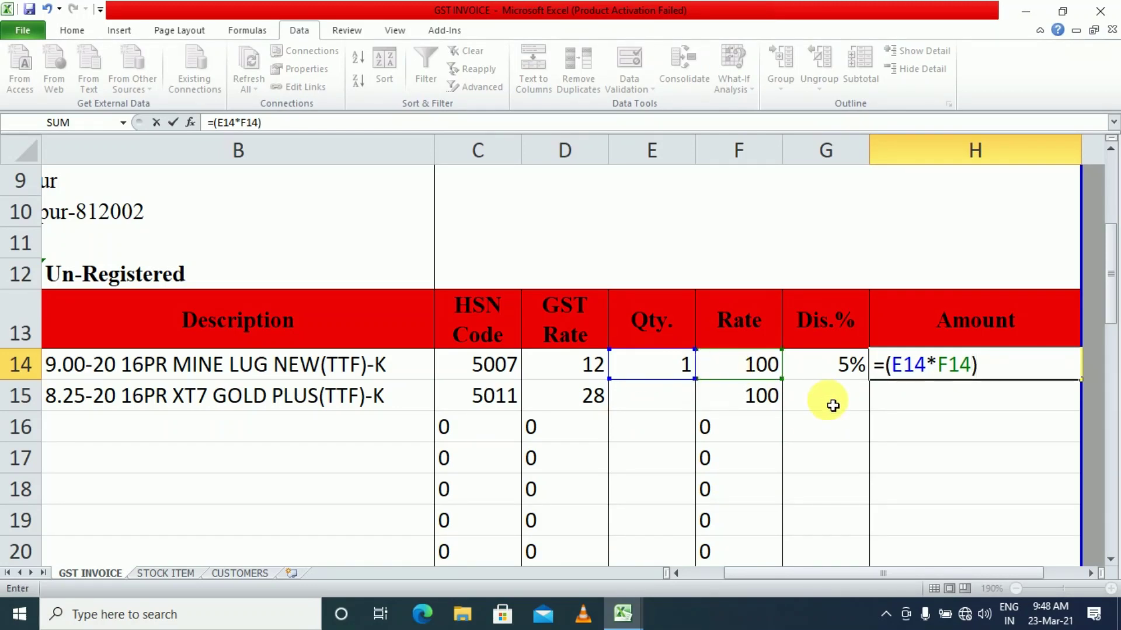
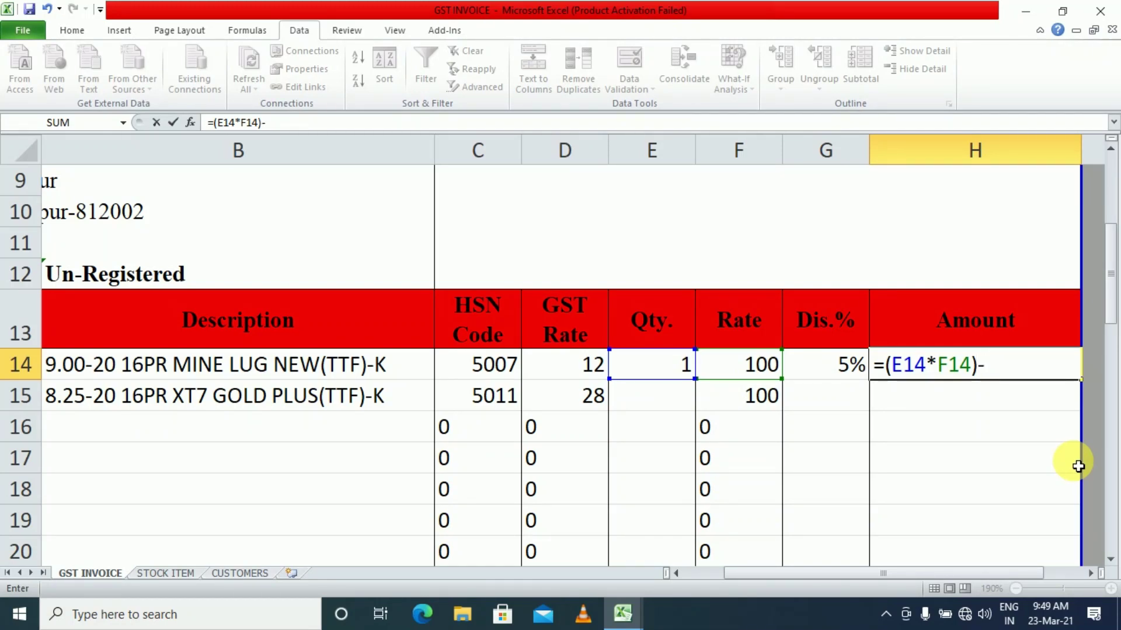
Complete the Amount formula in H14 by subtracting the discount share: =(E14*F14)-(E14*F14)*G14
{"action": "type", "text": "("}
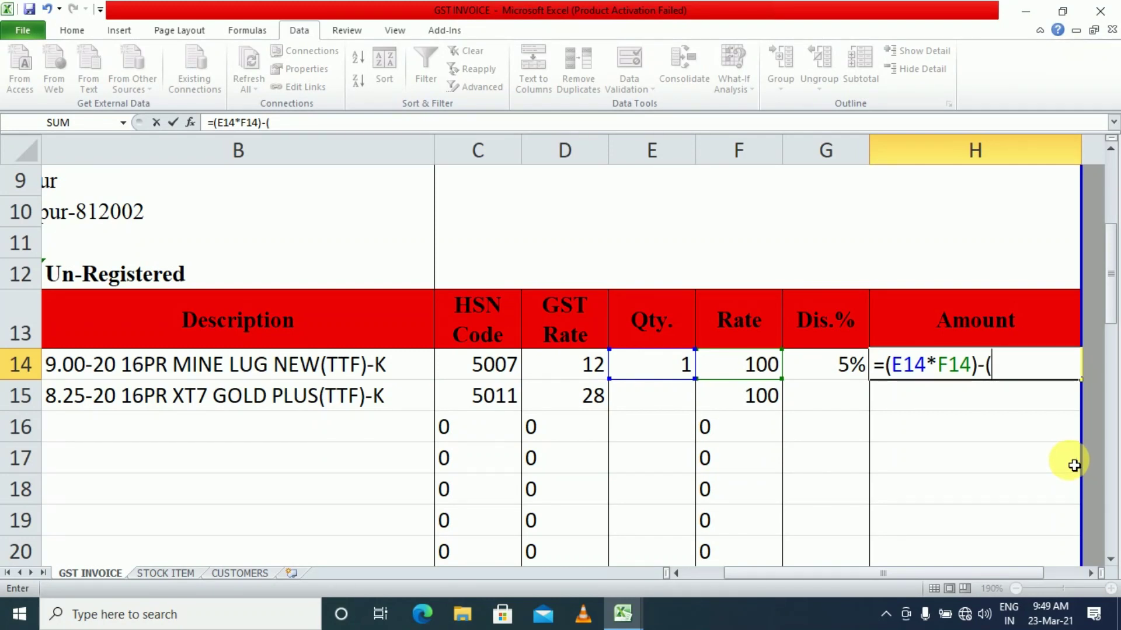
{"action": "left_click", "coordinate": [676, 378]}
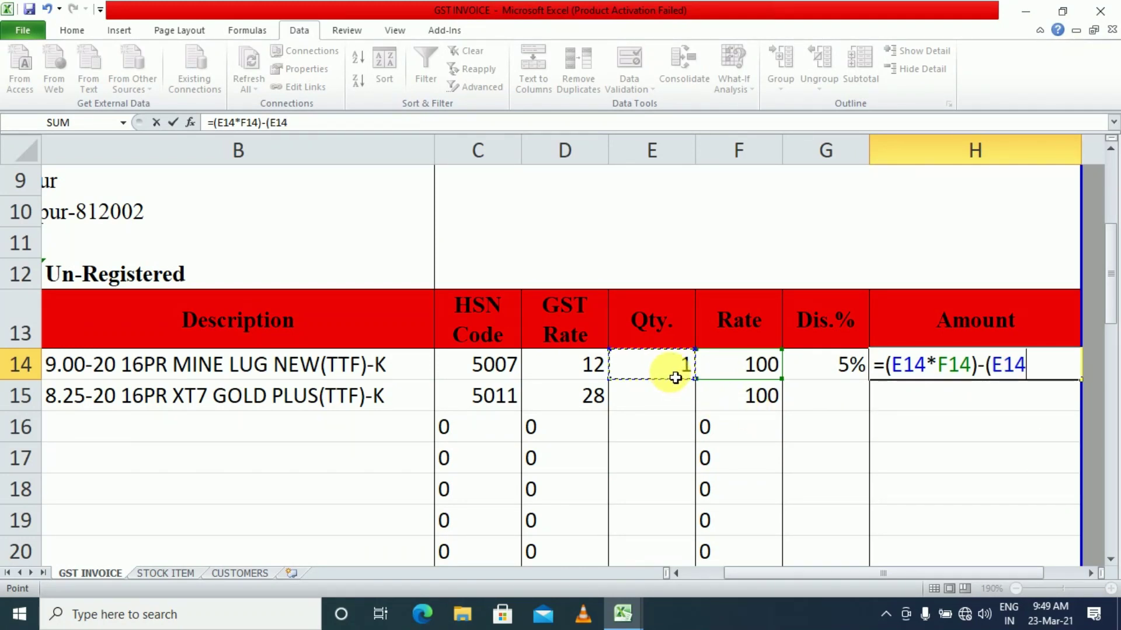
{"action": "type", "text": "*"}
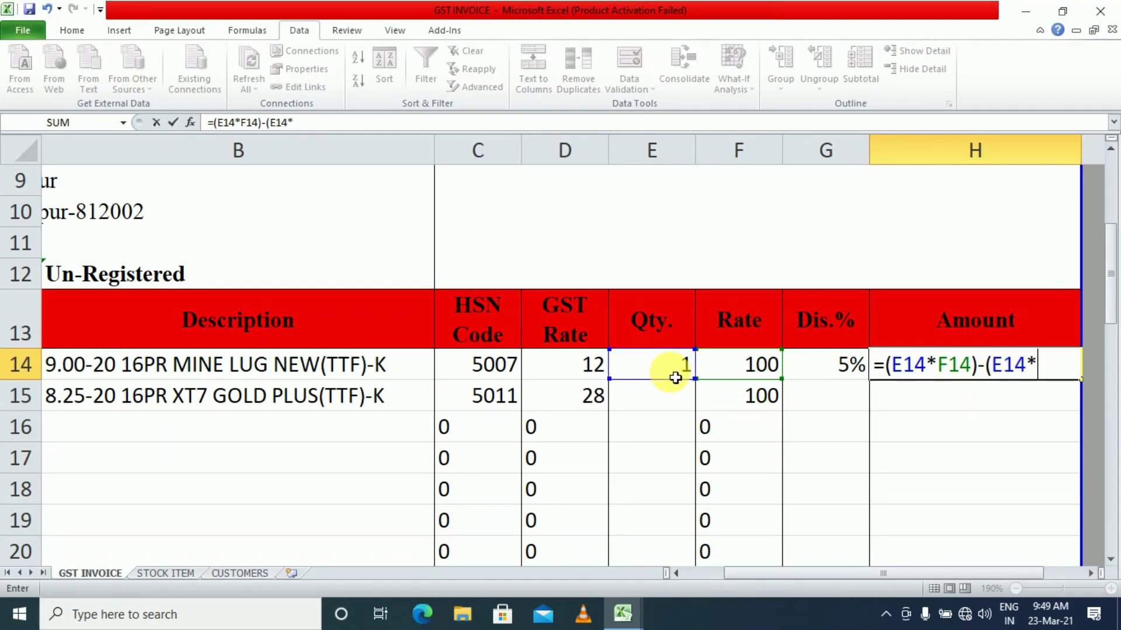
{"action": "left_click", "coordinate": [727, 371]}
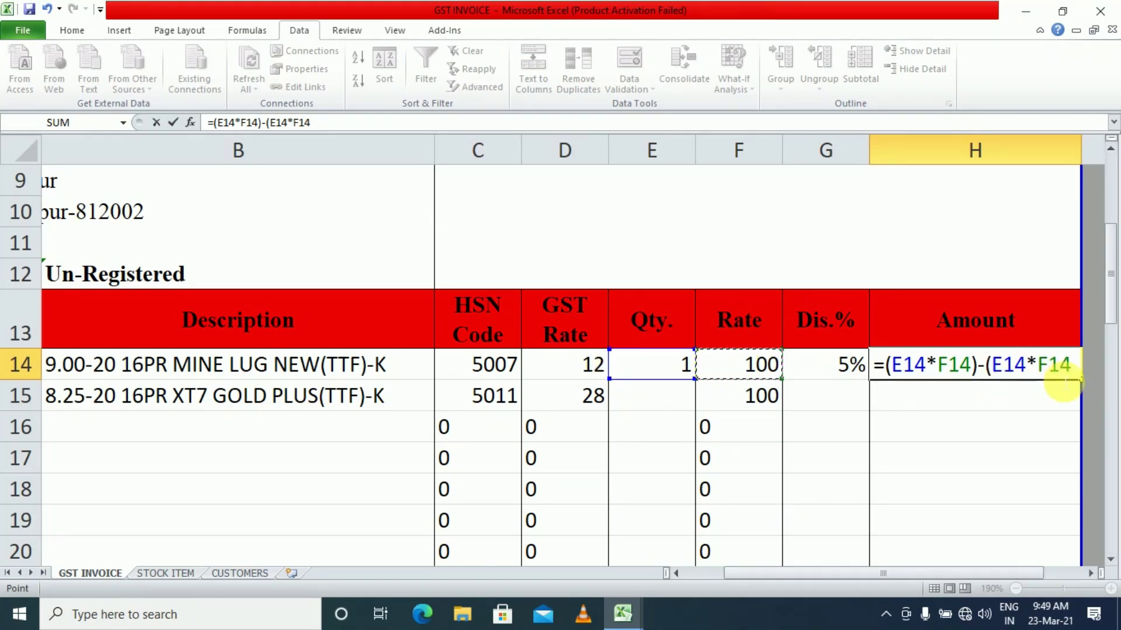
{"action": "type", "text": ")"}
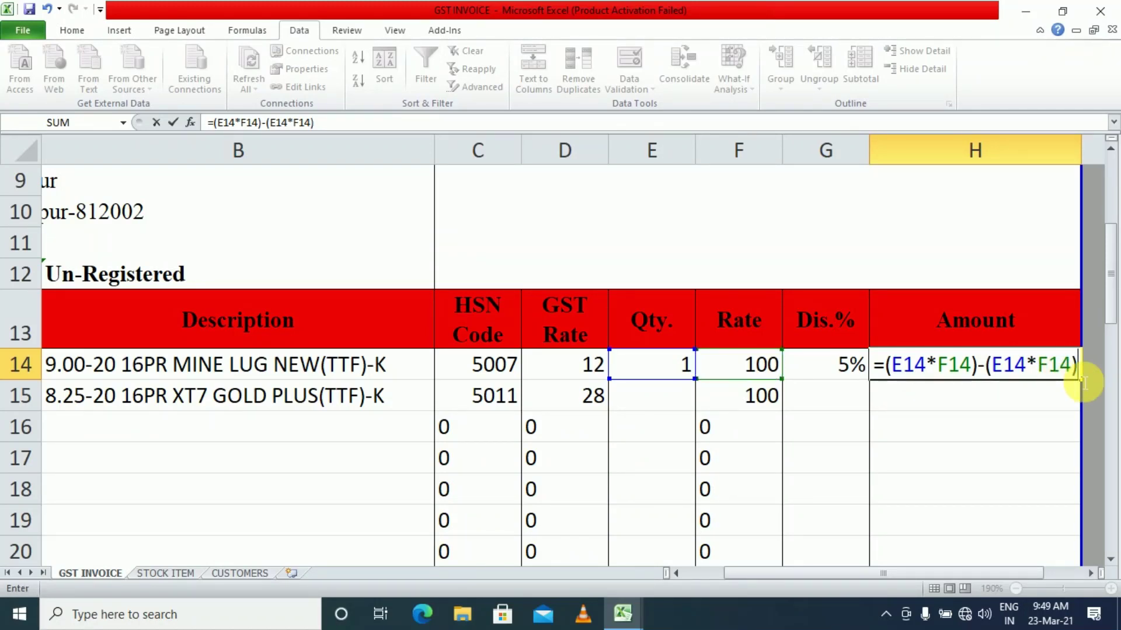
{"action": "type", "text": "*"}
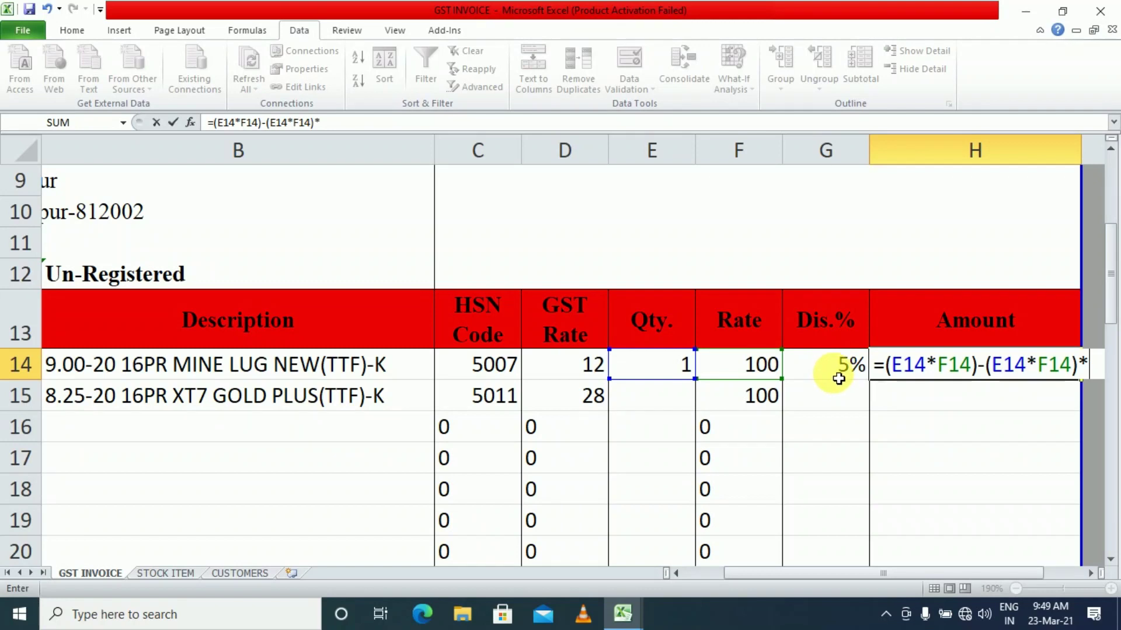
{"action": "left_click", "coordinate": [834, 374]}
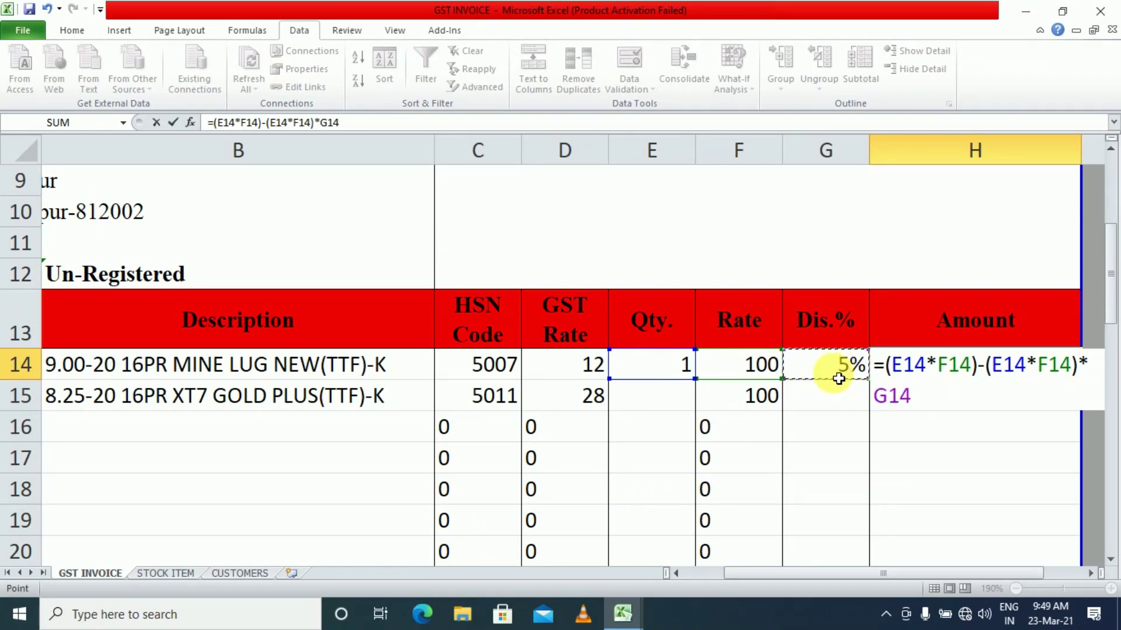
{"action": "key", "text": "Return"}
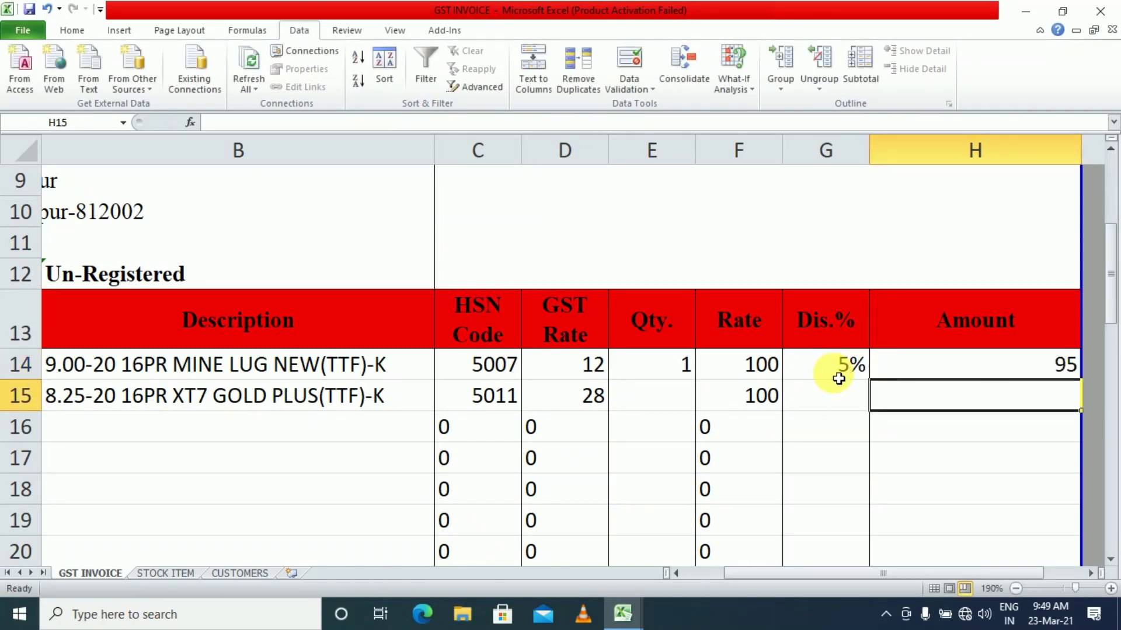
Check the first item's rate, discount and amount cells, and format the amount in H14 with two decimal places
{"action": "left_click", "coordinate": [991, 366]}
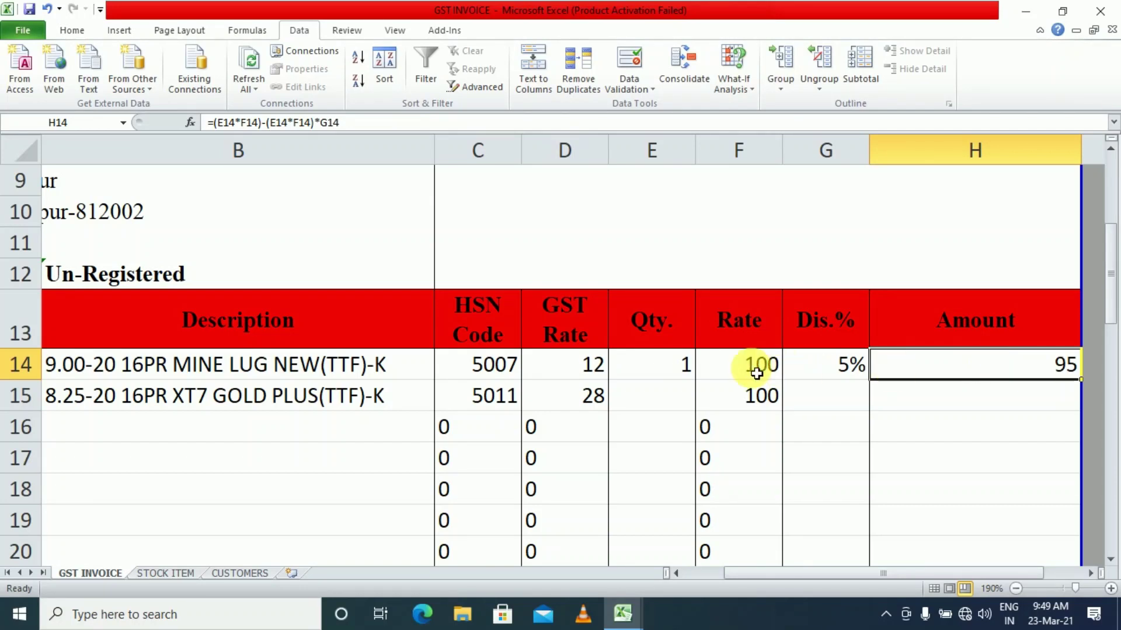
{"action": "left_click", "coordinate": [749, 367]}
{"action": "left_click", "coordinate": [849, 367]}
{"action": "left_click", "coordinate": [1061, 372]}
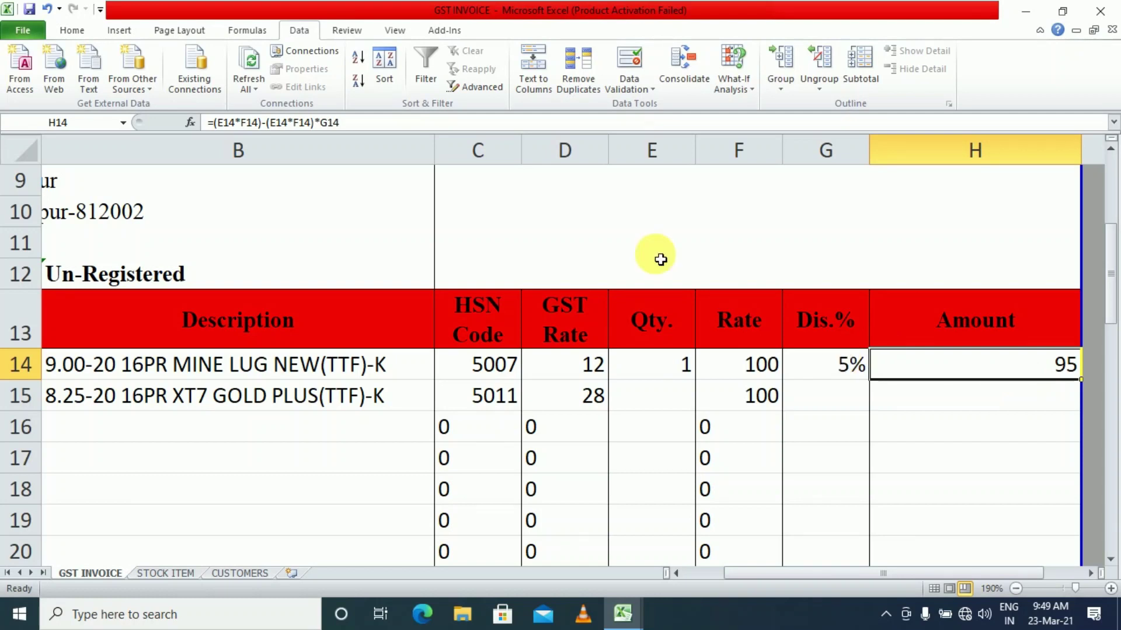
{"action": "left_click", "coordinate": [72, 31]}
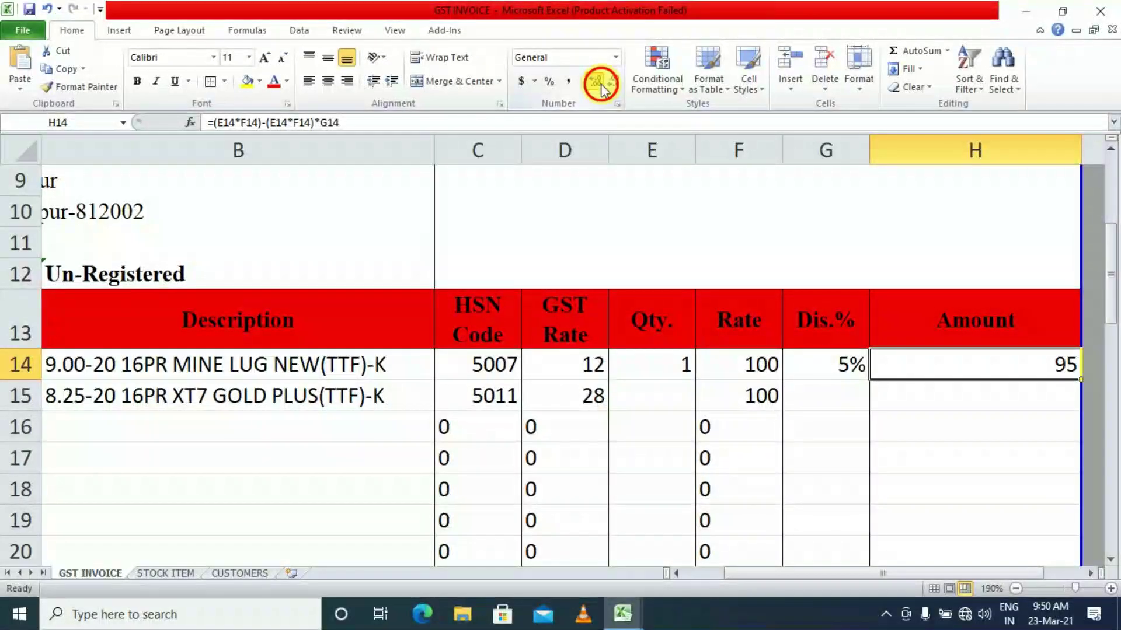
{"action": "left_click", "coordinate": [601, 83]}
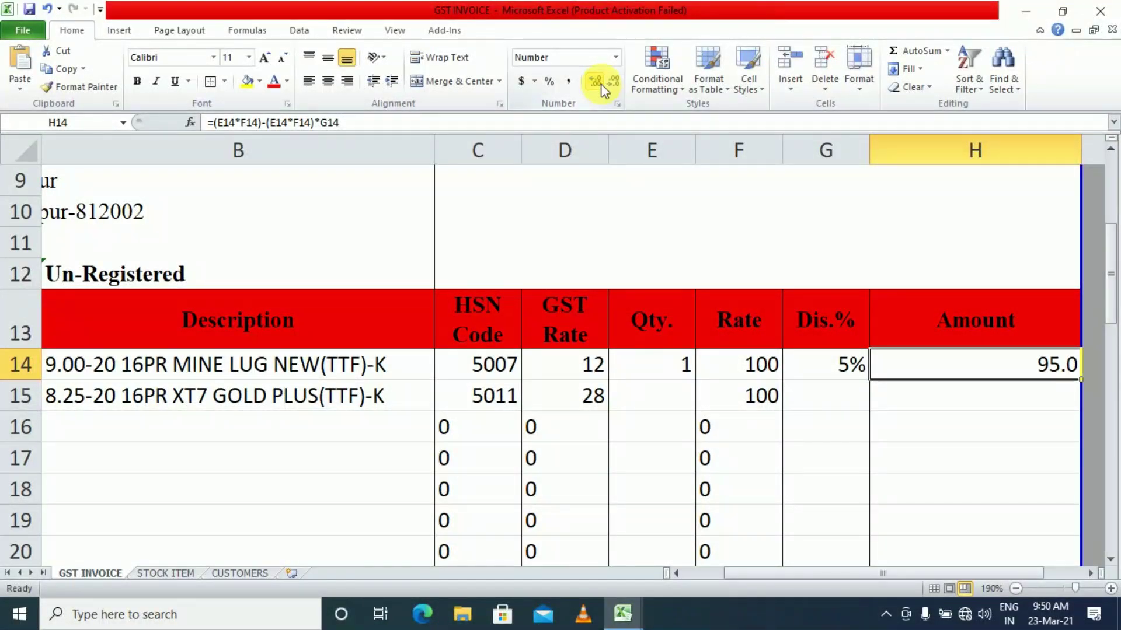
{"action": "left_click", "coordinate": [601, 83]}
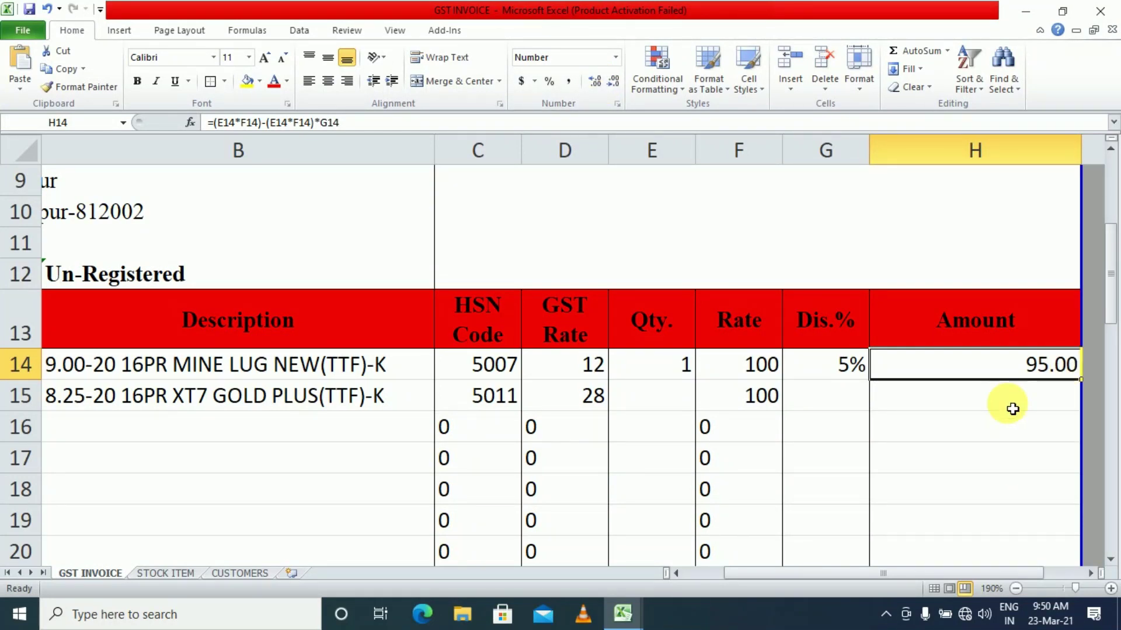
Fill the Amount formula from H14 down through H33
{"action": "scroll", "coordinate": [986, 409], "scroll_direction": "down", "scroll_amount": 1}
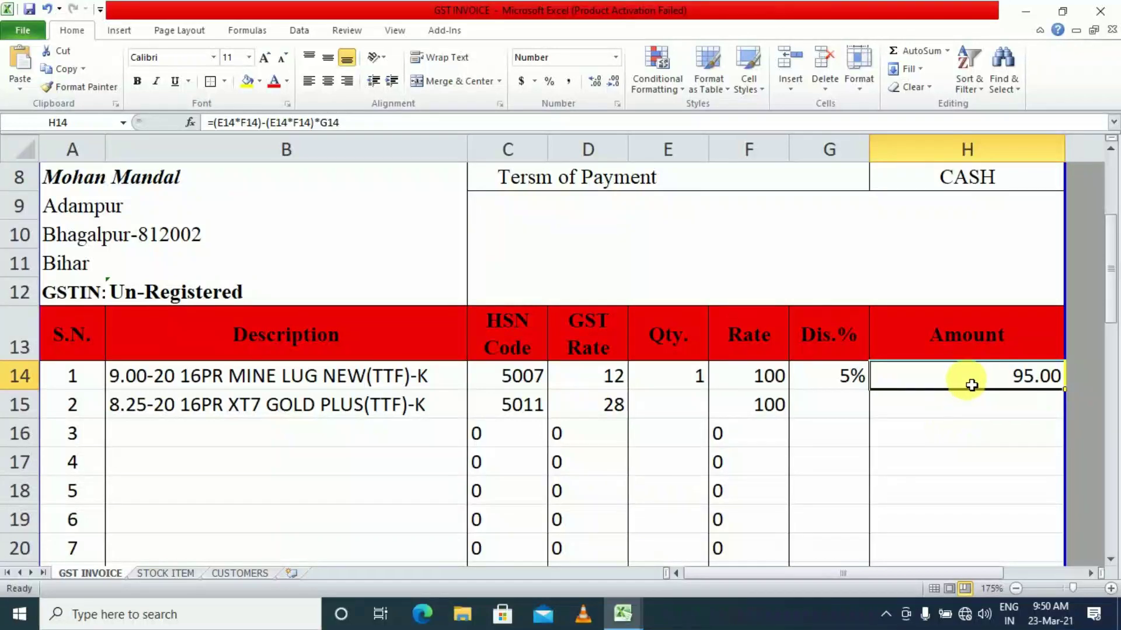
{"action": "mouse_move", "coordinate": [1065, 390]}
{"action": "left_mouse_down"}
{"action": "mouse_move", "coordinate": [1085, 561]}
{"action": "mouse_move", "coordinate": [1061, 370]}
{"action": "mouse_move", "coordinate": [1054, 388]}
{"action": "left_mouse_up"}
{"action": "left_click", "coordinate": [1019, 408]}
{"action": "scroll", "coordinate": [931, 358], "scroll_direction": "up", "scroll_amount": 8}
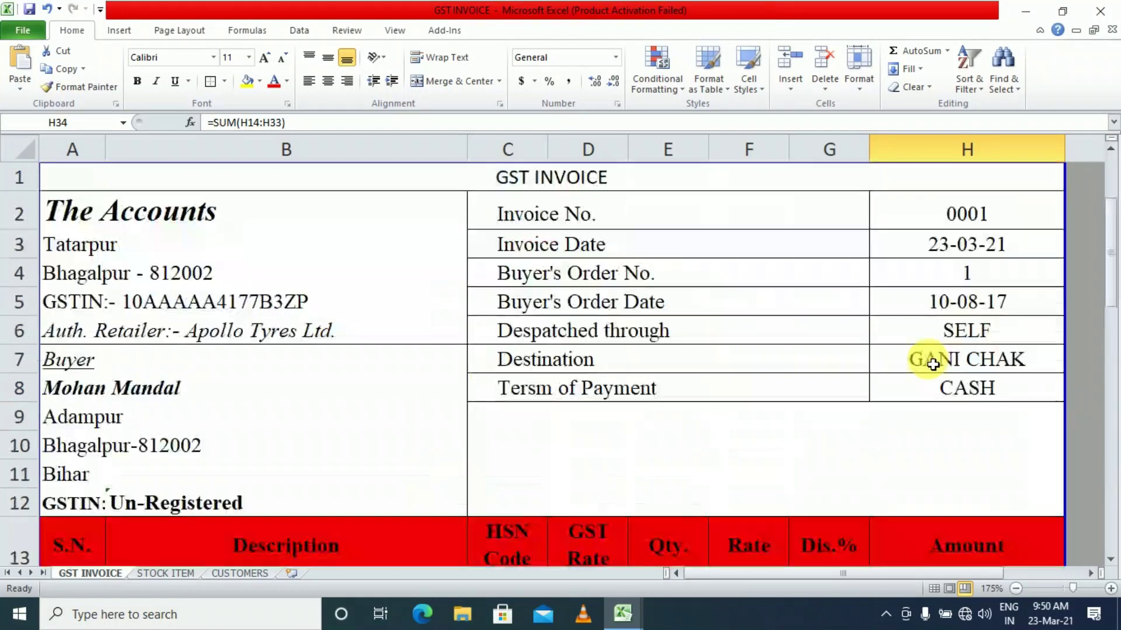
{"action": "scroll", "coordinate": [930, 362], "scroll_direction": "down", "scroll_amount": 8}
{"action": "scroll", "coordinate": [978, 391], "scroll_direction": "up", "scroll_amount": 2}
{"action": "scroll", "coordinate": [979, 392], "scroll_direction": "down", "scroll_amount": 2}
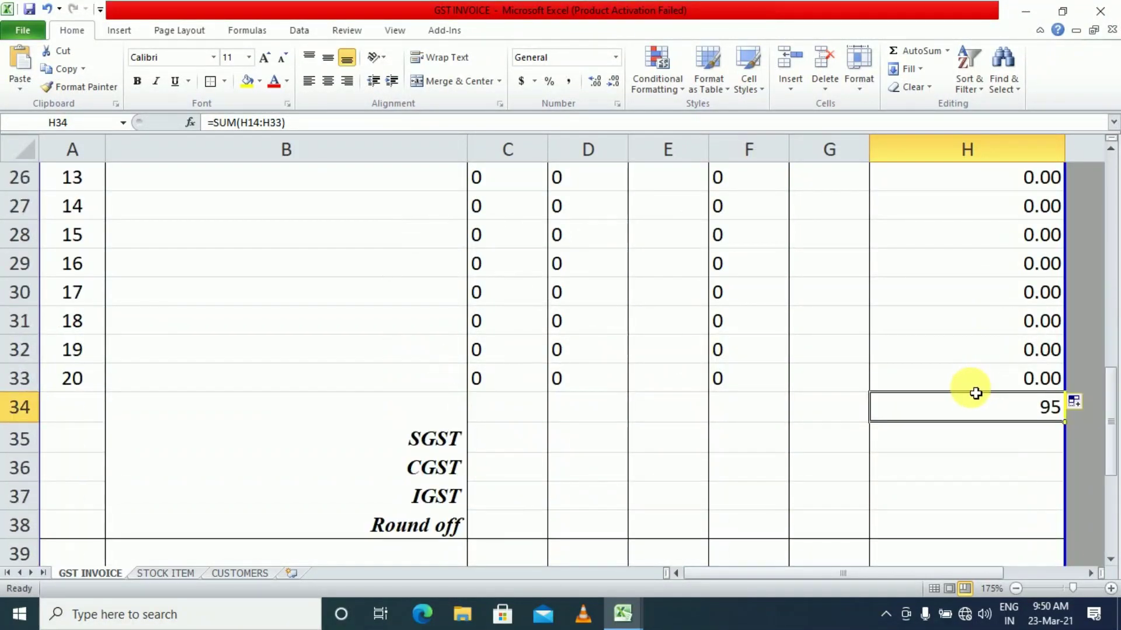
Check the range summed by the total formula in H34, and re-enter it as =SUM(H14:H33)
{"action": "left_click", "coordinate": [937, 444]}
{"action": "left_click", "coordinate": [961, 414]}
{"action": "double_click", "coordinate": [961, 414]}
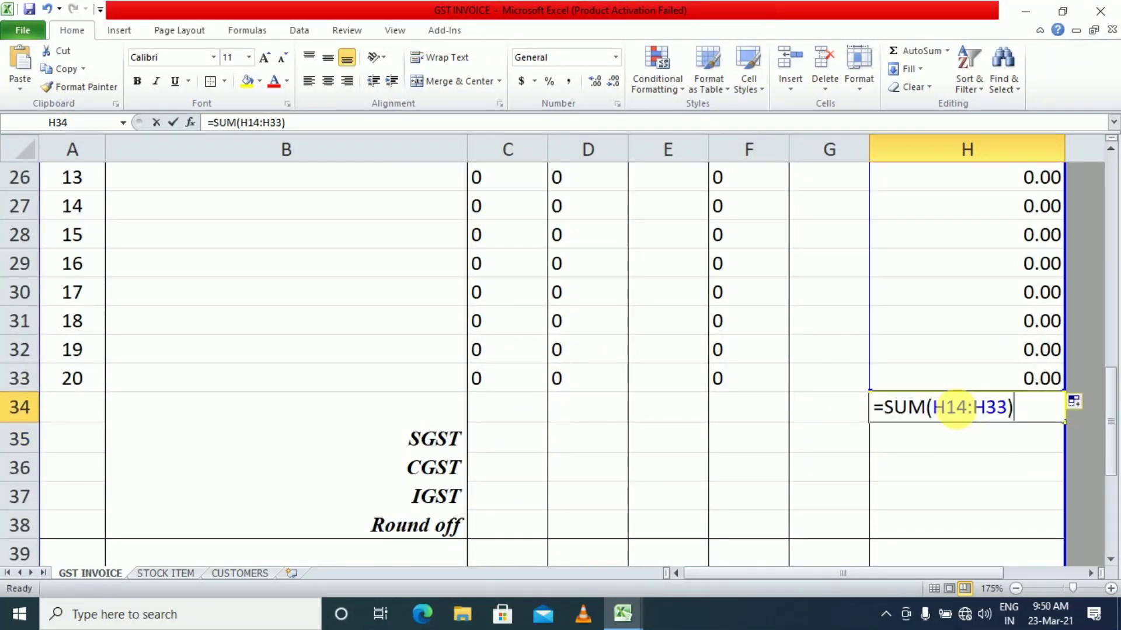
{"action": "scroll", "coordinate": [961, 414], "scroll_direction": "up", "scroll_amount": 7}
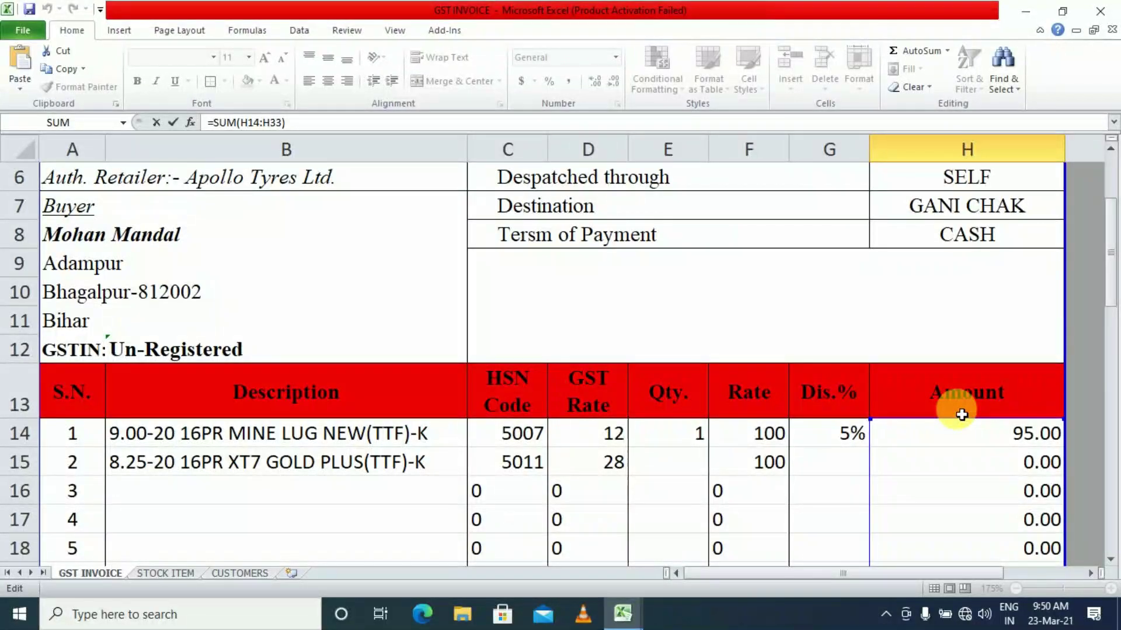
{"action": "key", "text": "Return"}
{"action": "scroll", "coordinate": [961, 414], "scroll_direction": "down", "scroll_amount": 2}
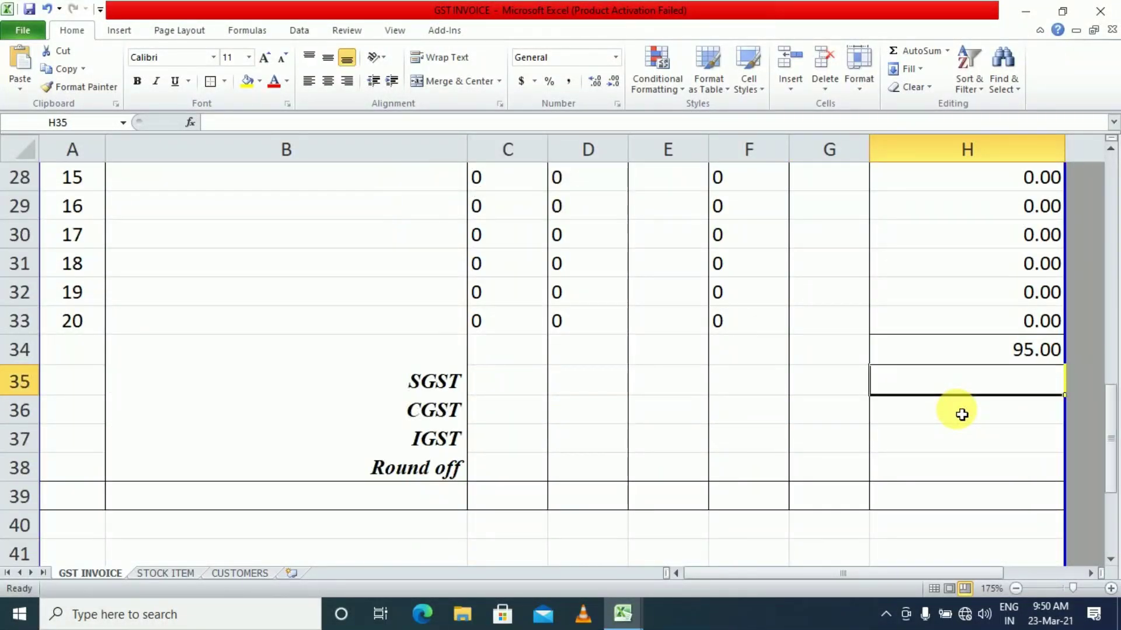
Clear the fixed serial numbers from the S.N. column, A14 to A33
{"action": "scroll", "coordinate": [961, 414], "scroll_direction": "up", "scroll_amount": 7}
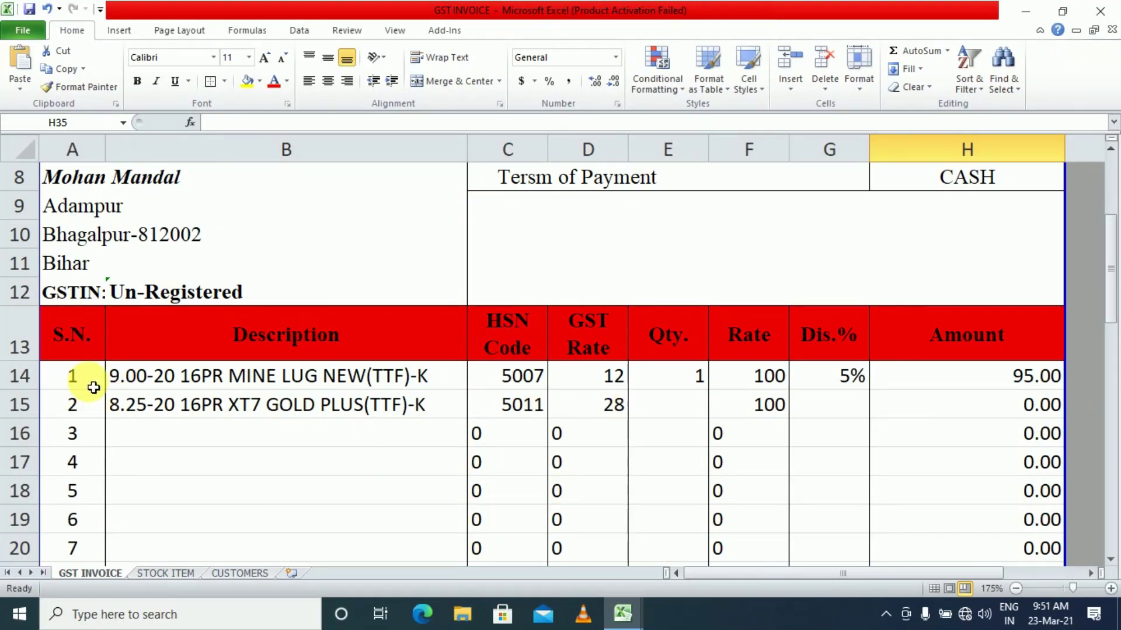
{"action": "left_click_drag", "start_coordinate": [90, 380], "coordinate": [92, 403]}
{"action": "left_click", "coordinate": [80, 458]}
{"action": "left_click", "coordinate": [74, 383]}
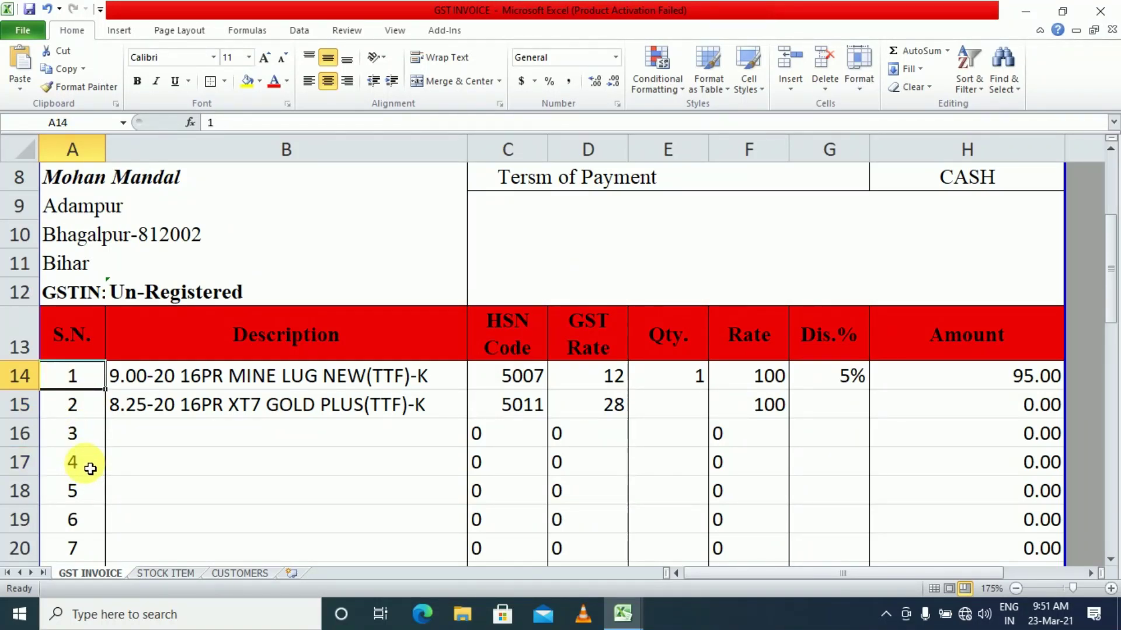
{"action": "key", "text": "Down"}
{"action": "key", "text": "Down"}
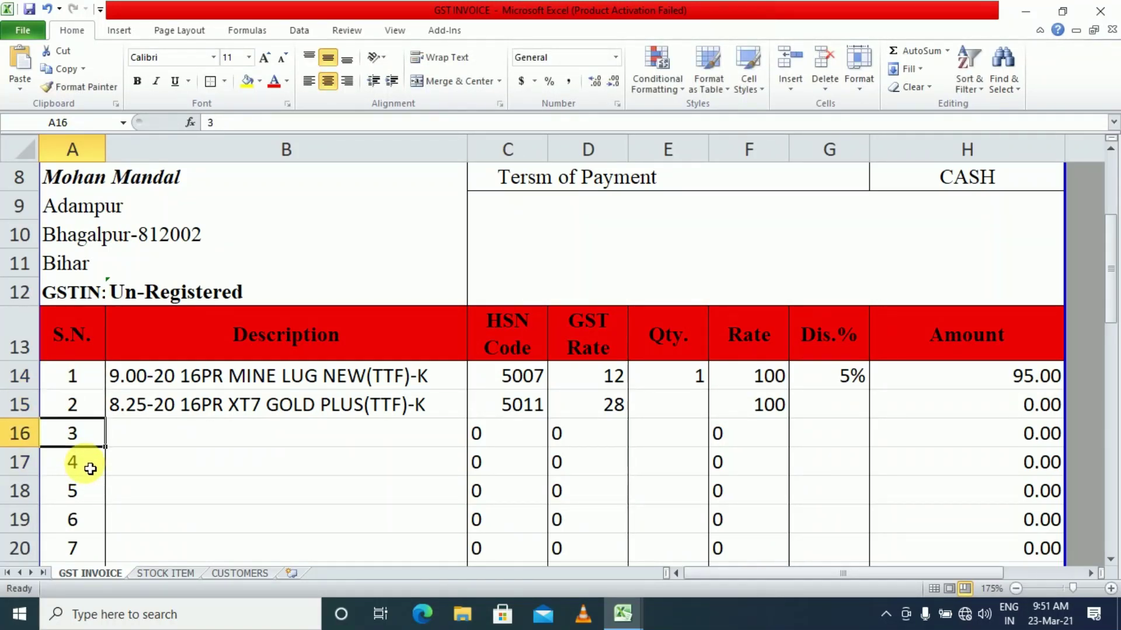
{"action": "scroll", "coordinate": [227, 380], "scroll_direction": "down", "scroll_amount": 2}
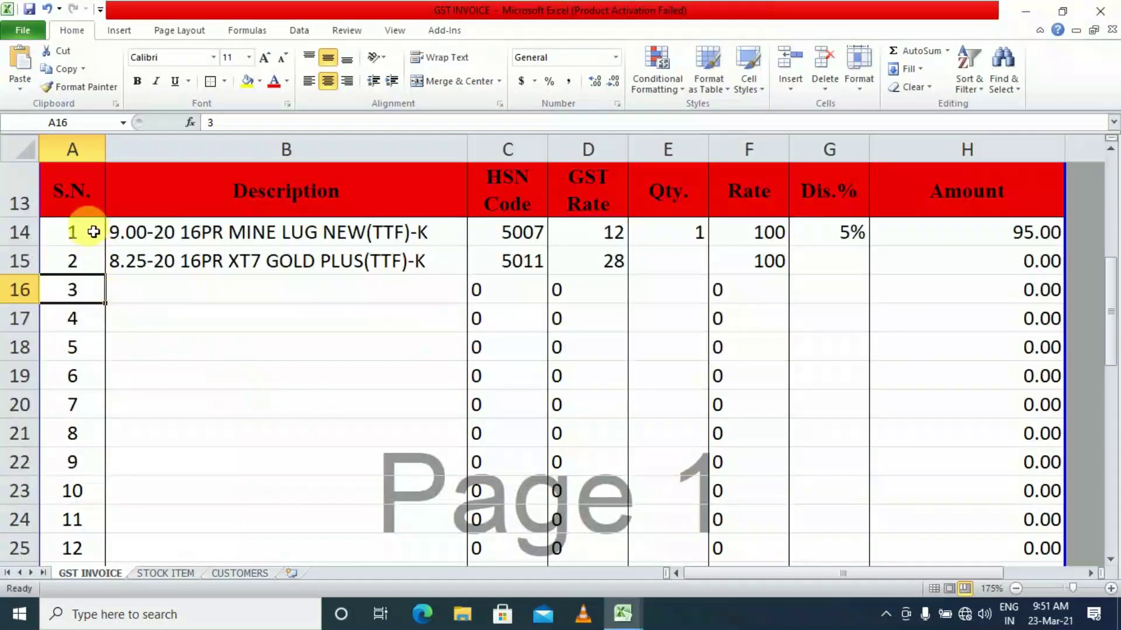
{"action": "left_click", "coordinate": [93, 232]}
{"action": "key", "text": "ctrl+shift+Down"}
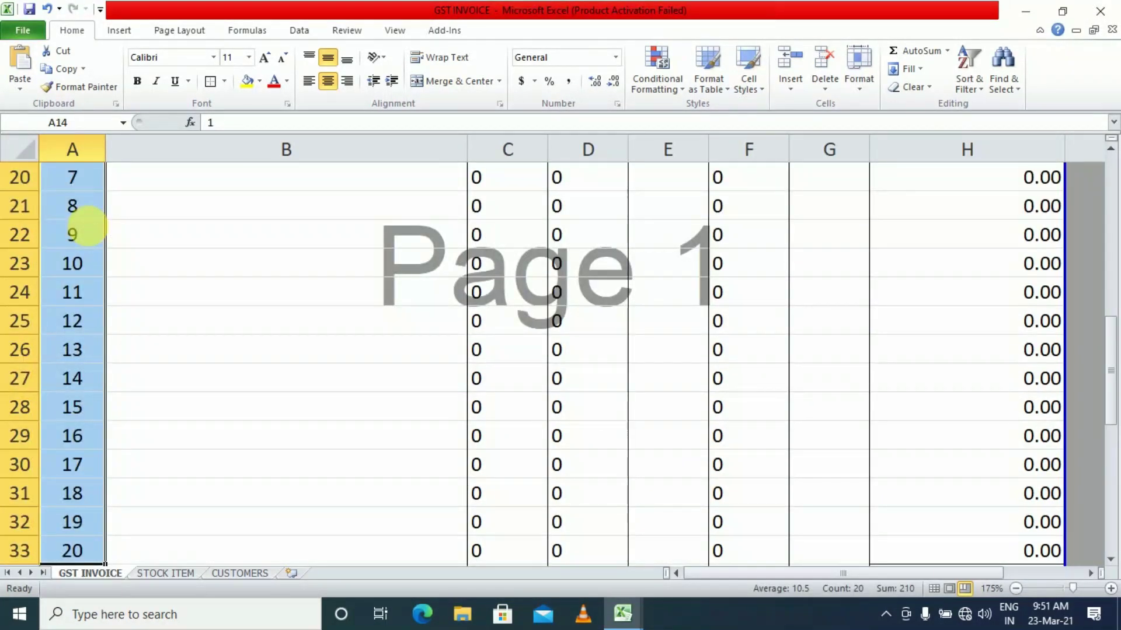
{"action": "key", "text": "Delete"}
{"action": "scroll", "coordinate": [92, 230], "scroll_direction": "up", "scroll_amount": 4}
{"action": "left_click", "coordinate": [204, 494]}
Enter the serial number formula =IF(H14>0,1,0) in A14
{"action": "left_click", "coordinate": [90, 379]}
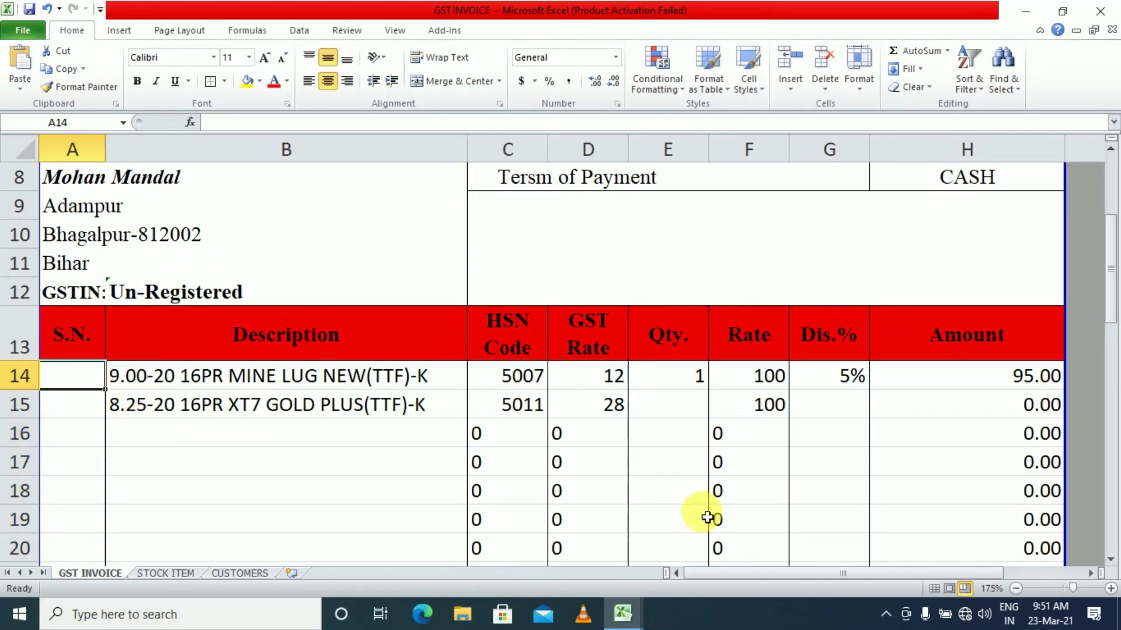
{"action": "left_click", "coordinate": [956, 387]}
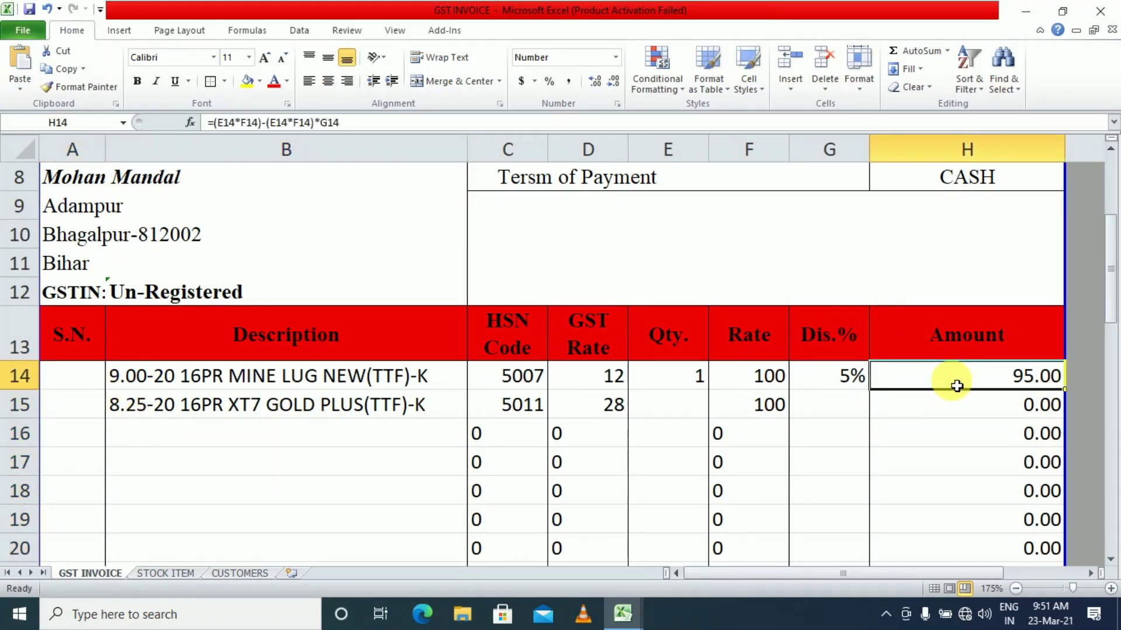
{"action": "left_click", "coordinate": [59, 374]}
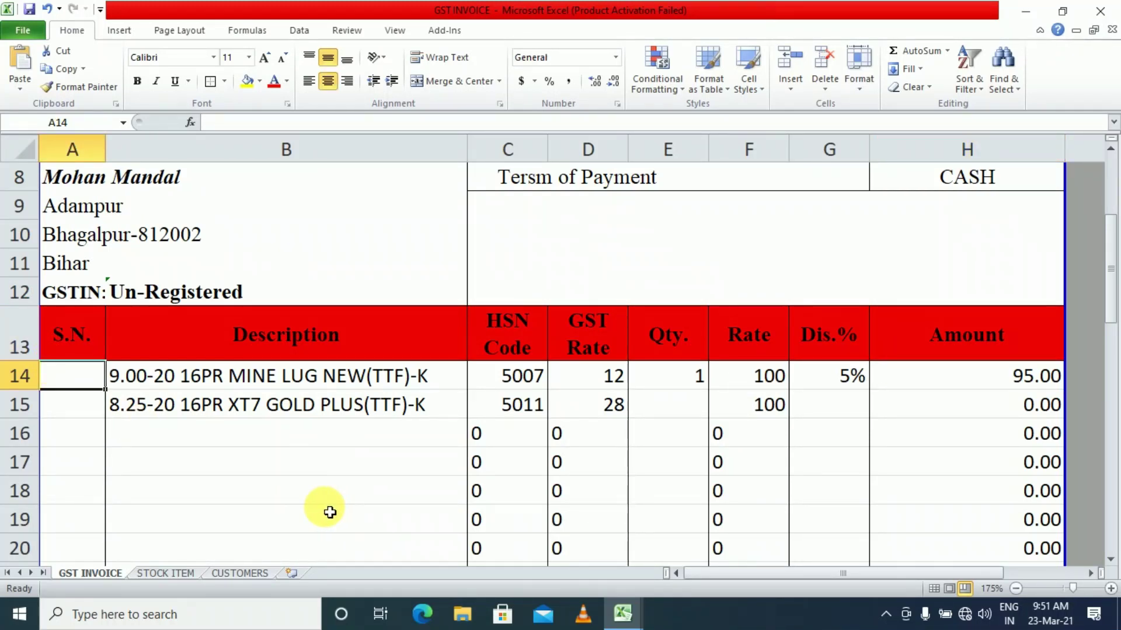
{"action": "type", "text": "=if"}
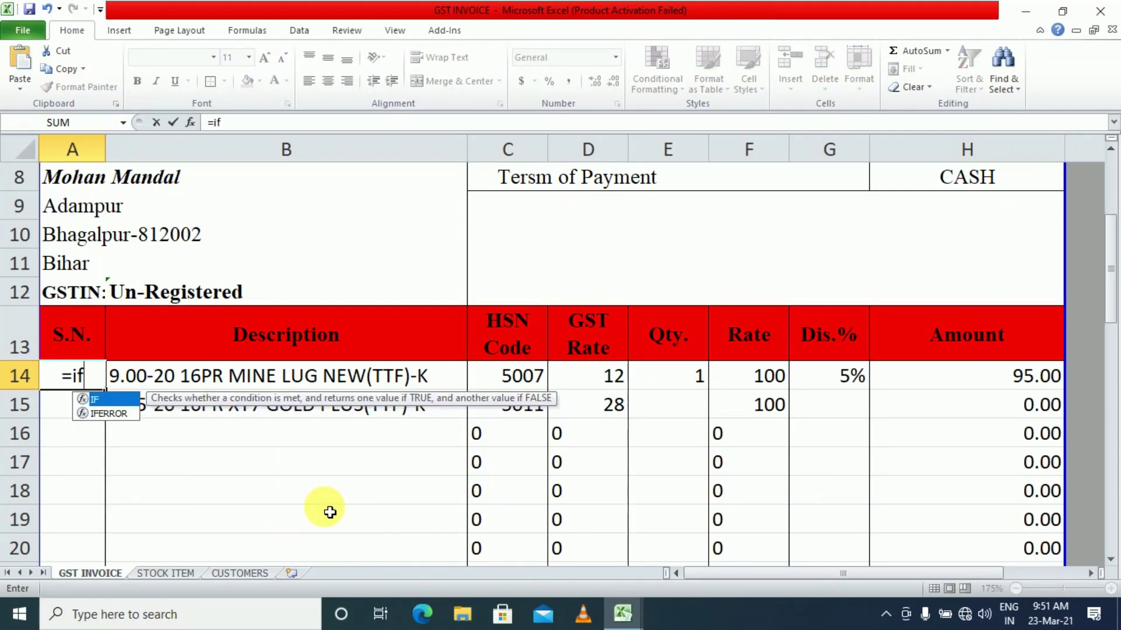
{"action": "key", "text": "Tab"}
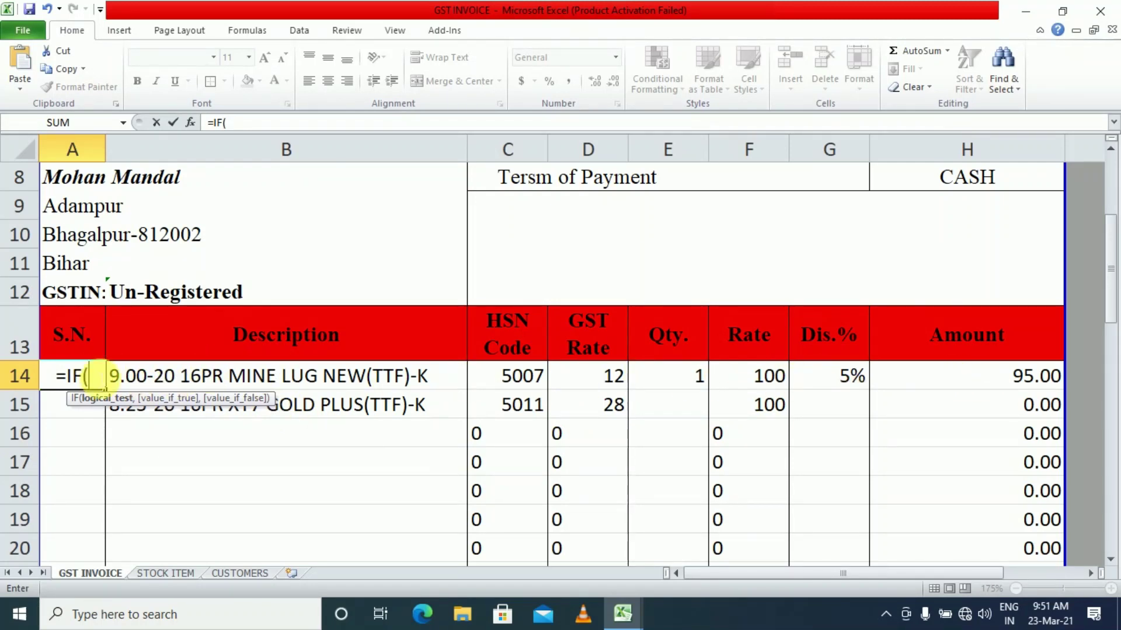
{"action": "left_click", "coordinate": [969, 379]}
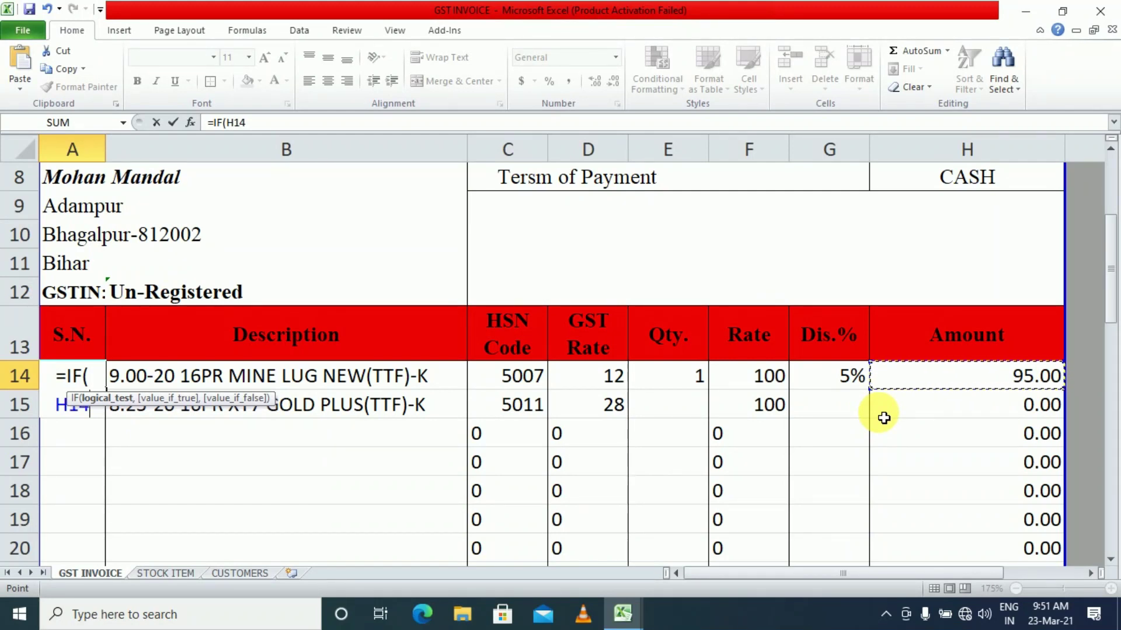
{"action": "type", "text": ">"}
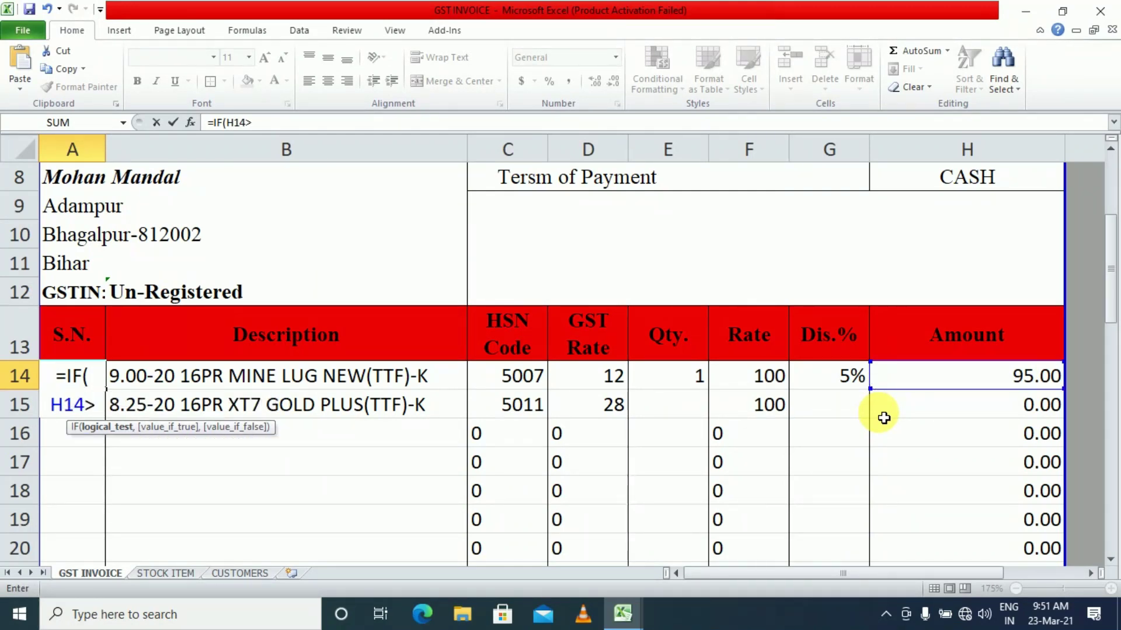
{"action": "type", "text": "0"}
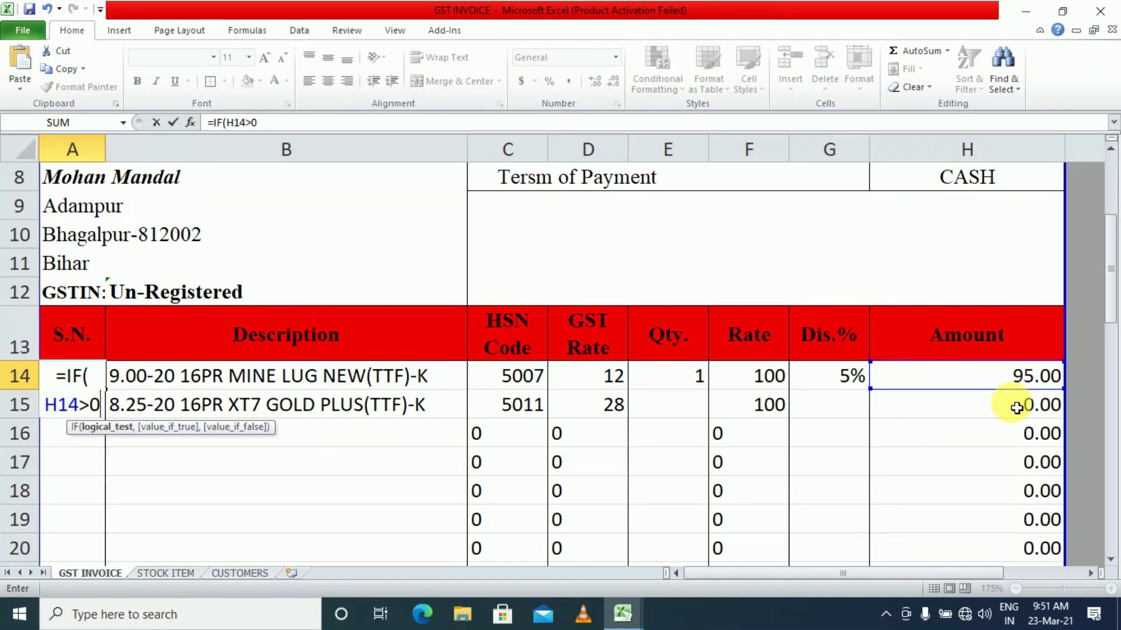
{"action": "type", "text": ","}
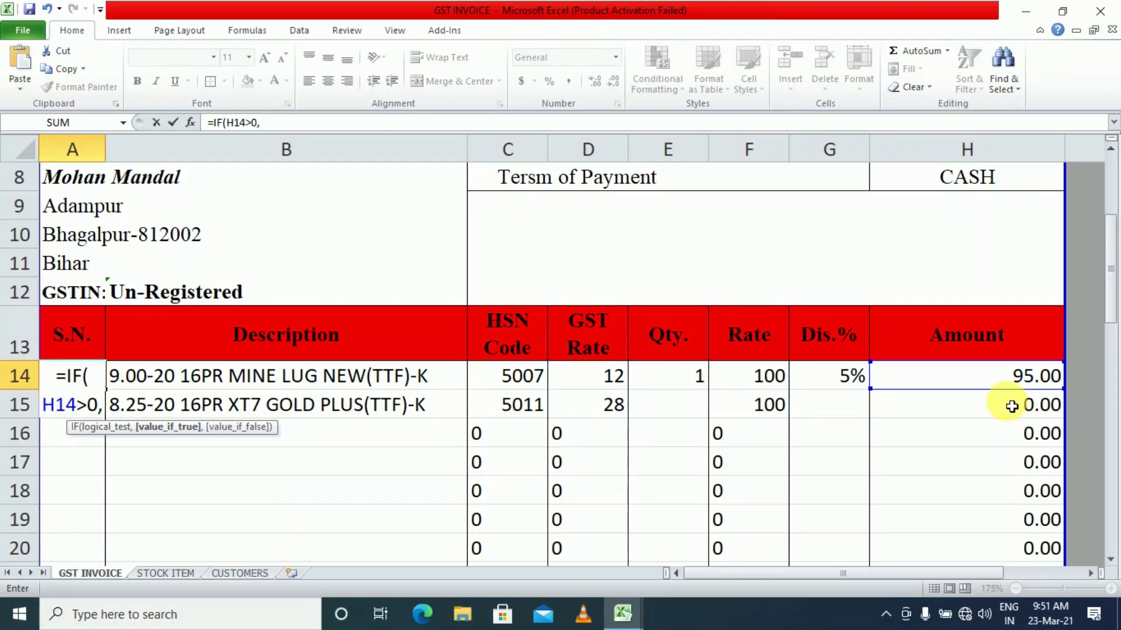
{"action": "type", "text": "1"}
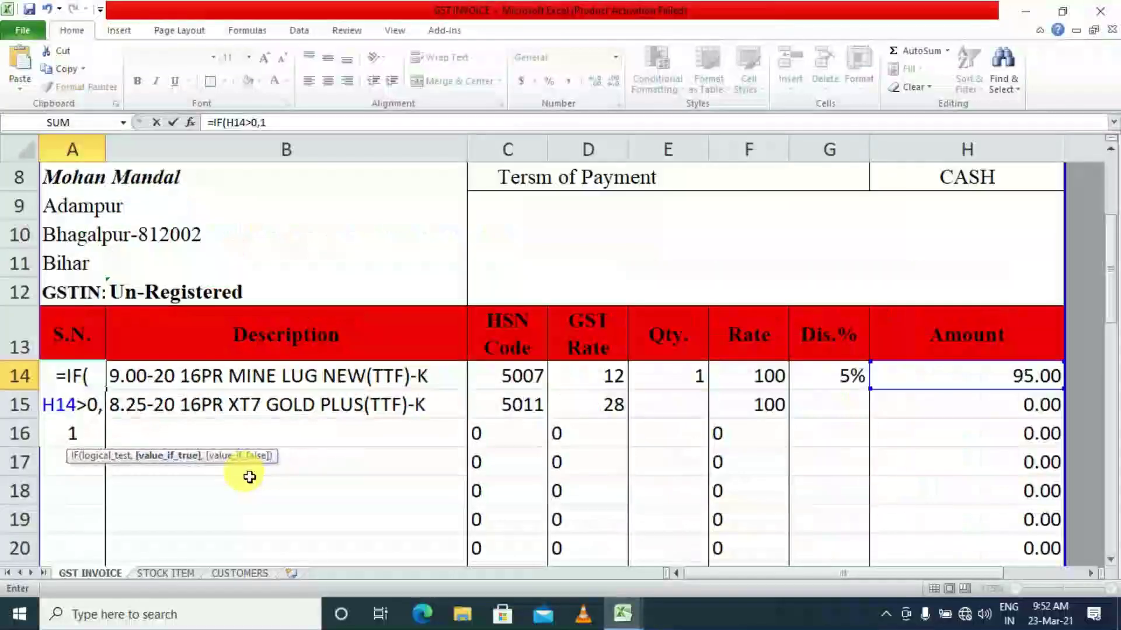
{"action": "type", "text": ",0"}
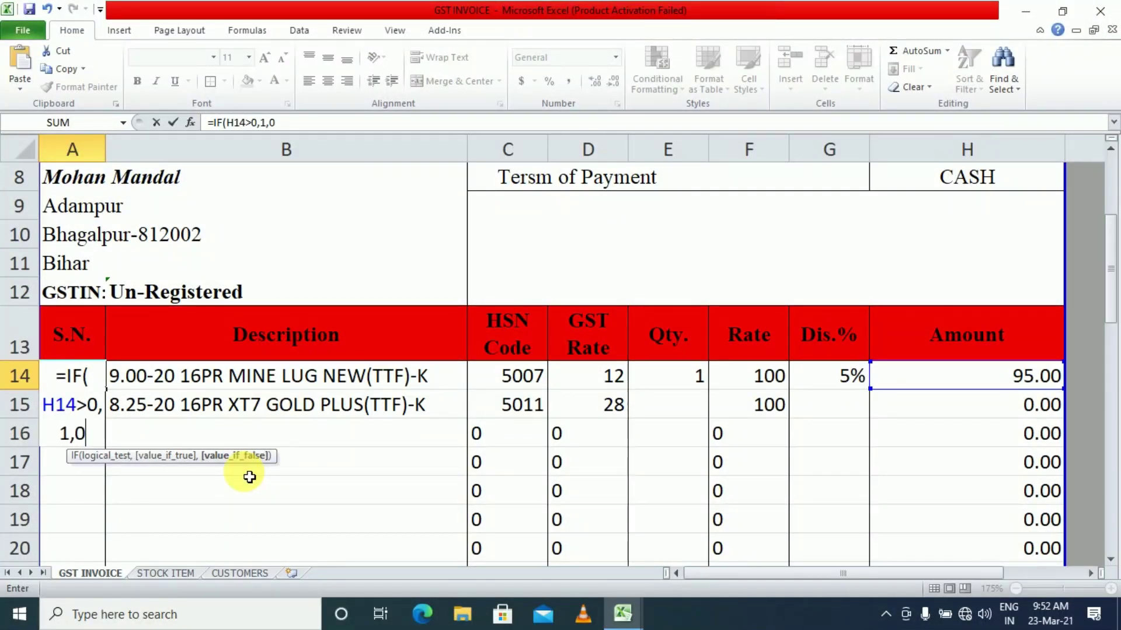
{"action": "type", "text": ")"}
{"action": "key", "text": "Return"}
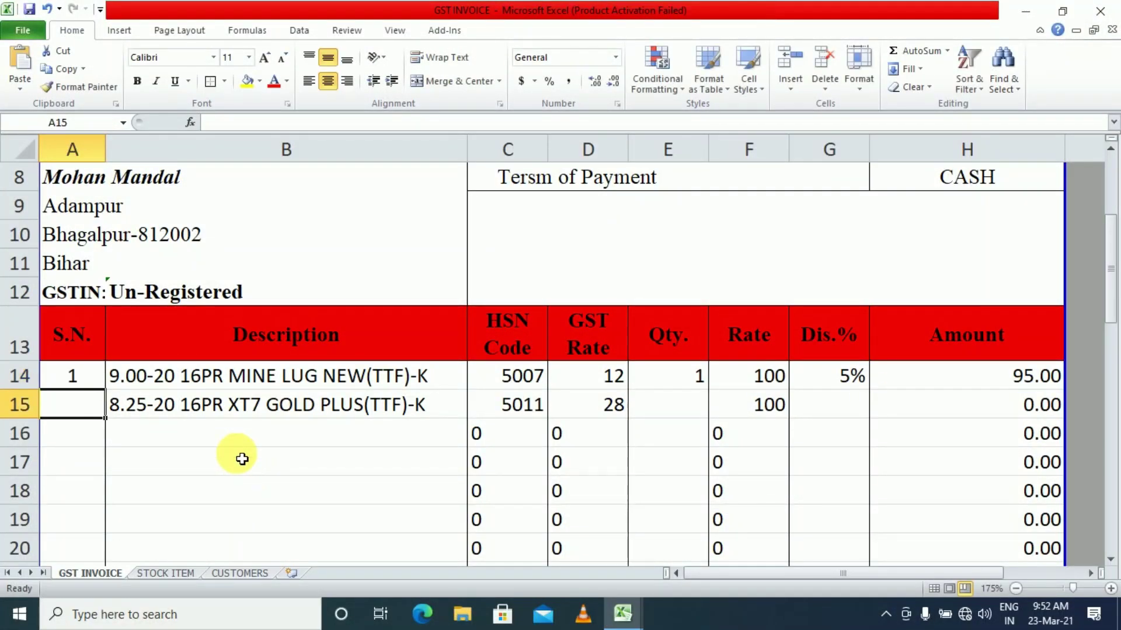
Review the serial number formula in A14 and fill it down through A33
{"action": "left_click", "coordinate": [64, 388]}
{"action": "key", "text": "F2"}
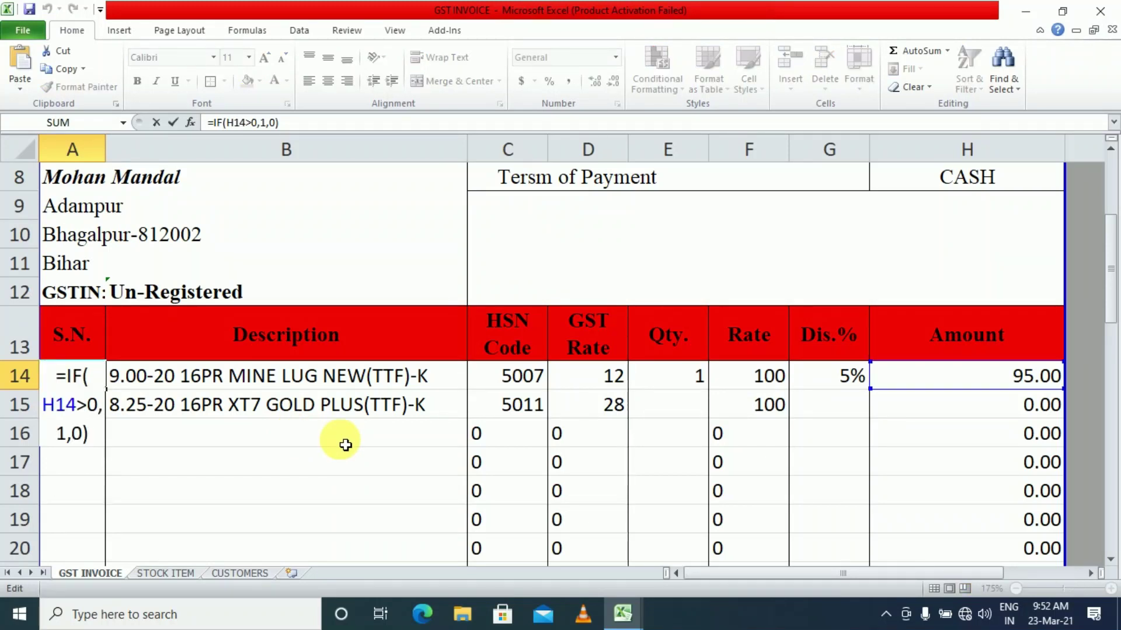
{"action": "key", "text": "Escape"}
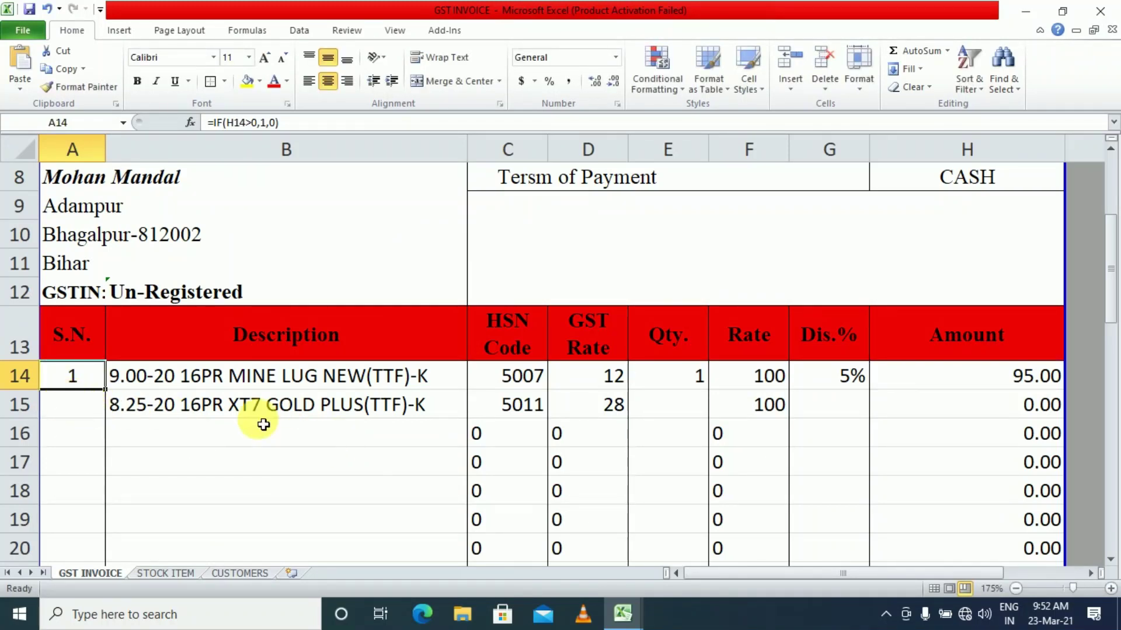
{"action": "scroll", "coordinate": [536, 427], "scroll_direction": "down", "scroll_amount": 2}
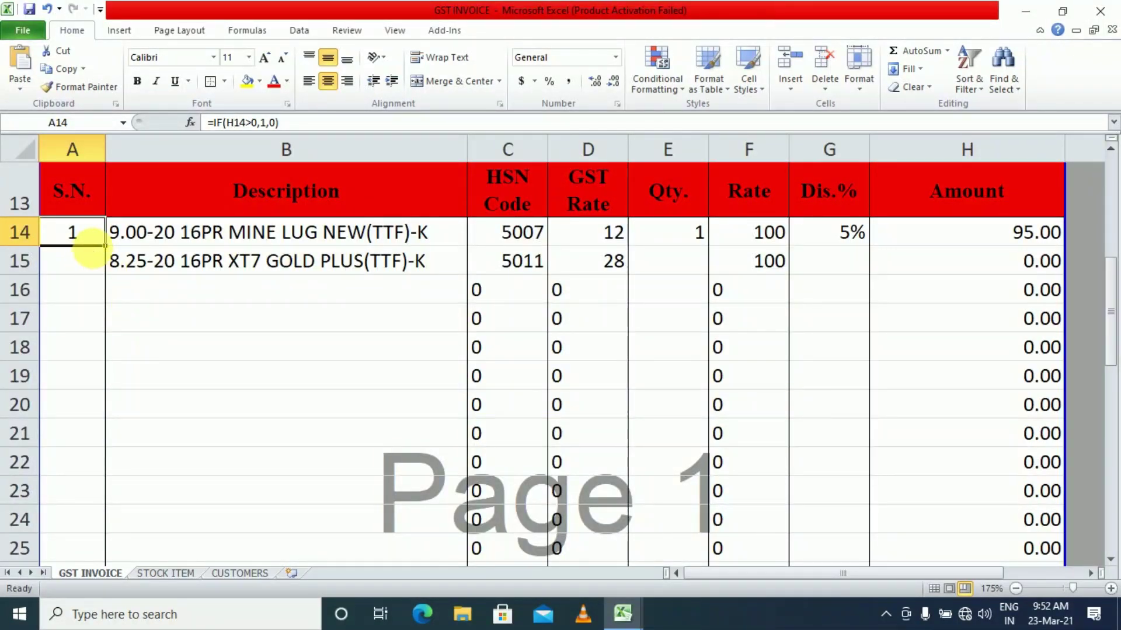
{"action": "key", "text": "F2"}
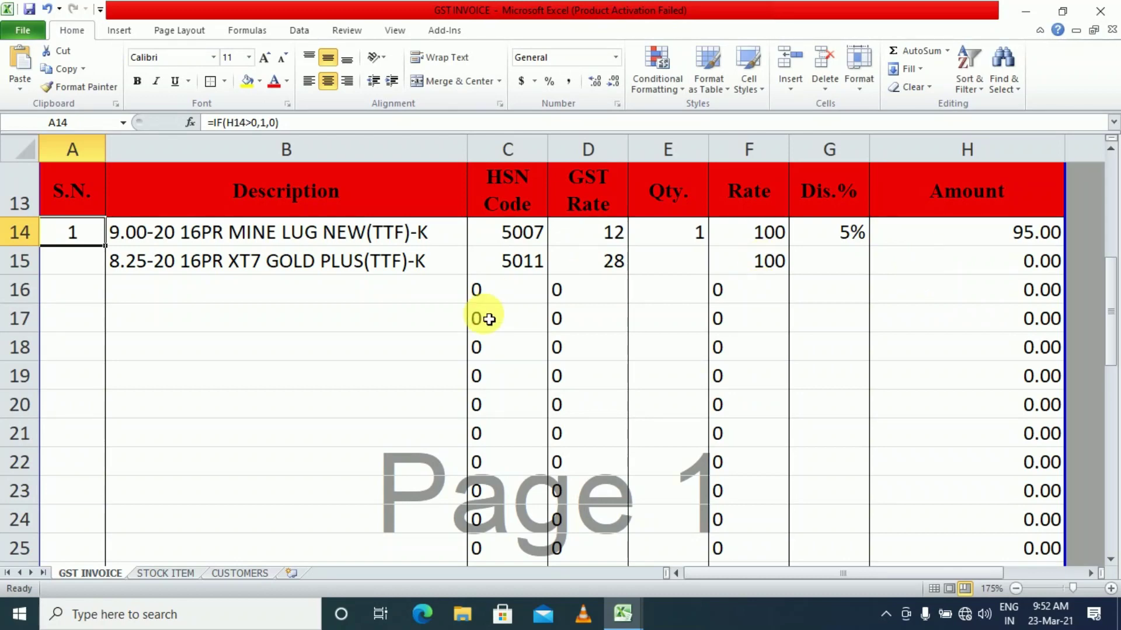
{"action": "left_click_drag", "start_coordinate": [105, 246], "coordinate": [105, 363]}
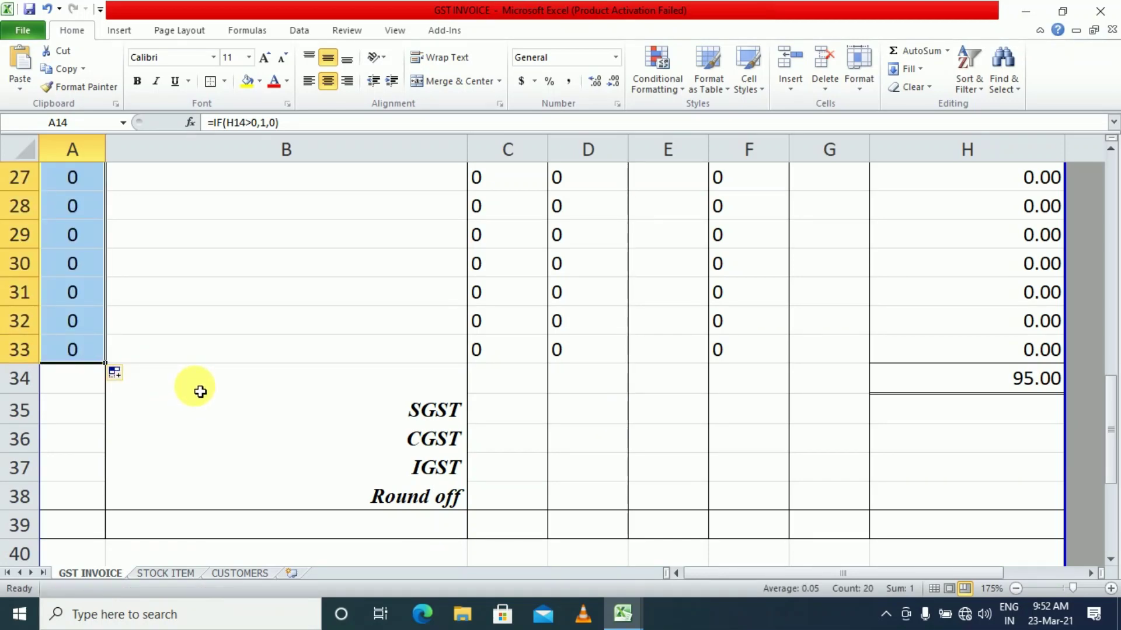
Compare the filled serial number formulas in A14 and A15
{"action": "scroll", "coordinate": [195, 387], "scroll_direction": "up", "scroll_amount": 8}
{"action": "scroll", "coordinate": [350, 492], "scroll_direction": "down", "scroll_amount": 2}
{"action": "left_click", "coordinate": [167, 517]}
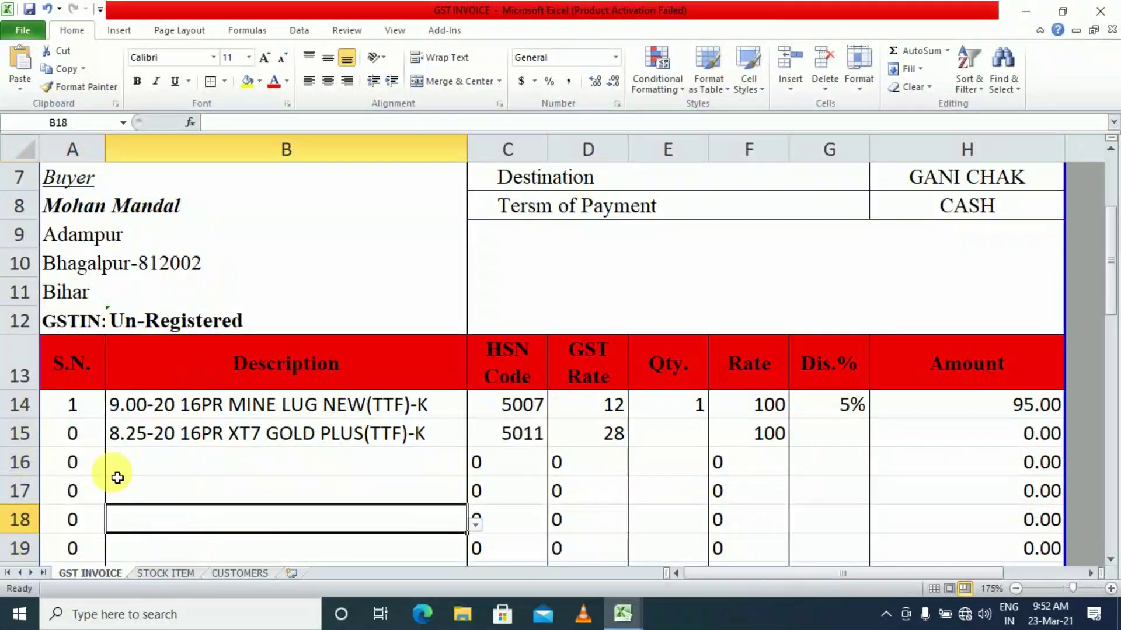
{"action": "left_click", "coordinate": [88, 438]}
{"action": "left_click", "coordinate": [80, 405]}
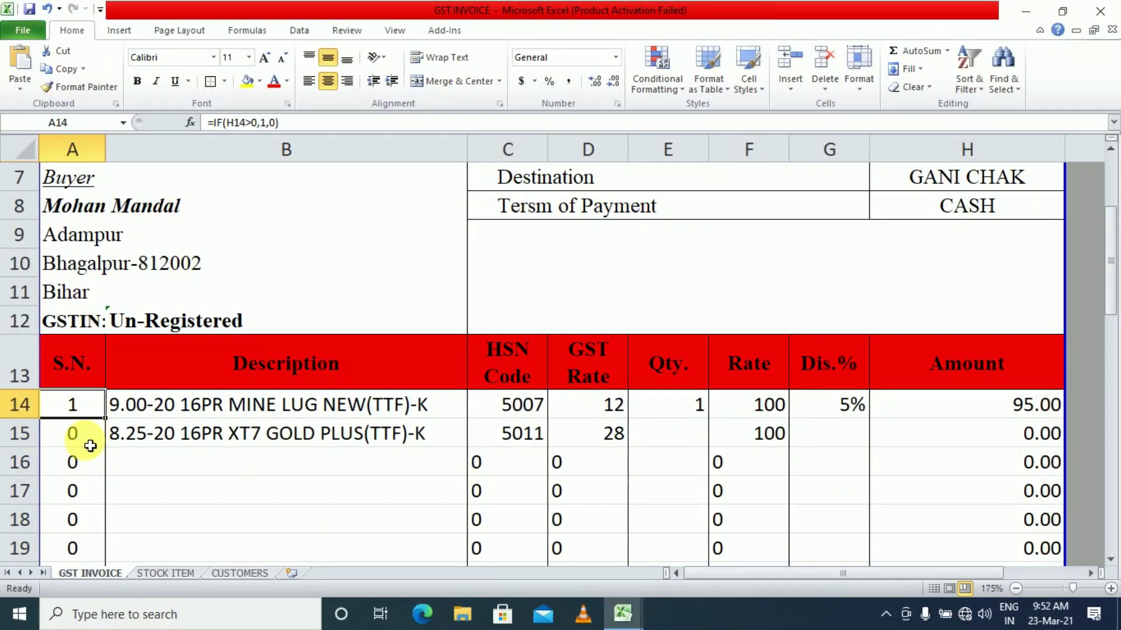
{"action": "left_click", "coordinate": [90, 445]}
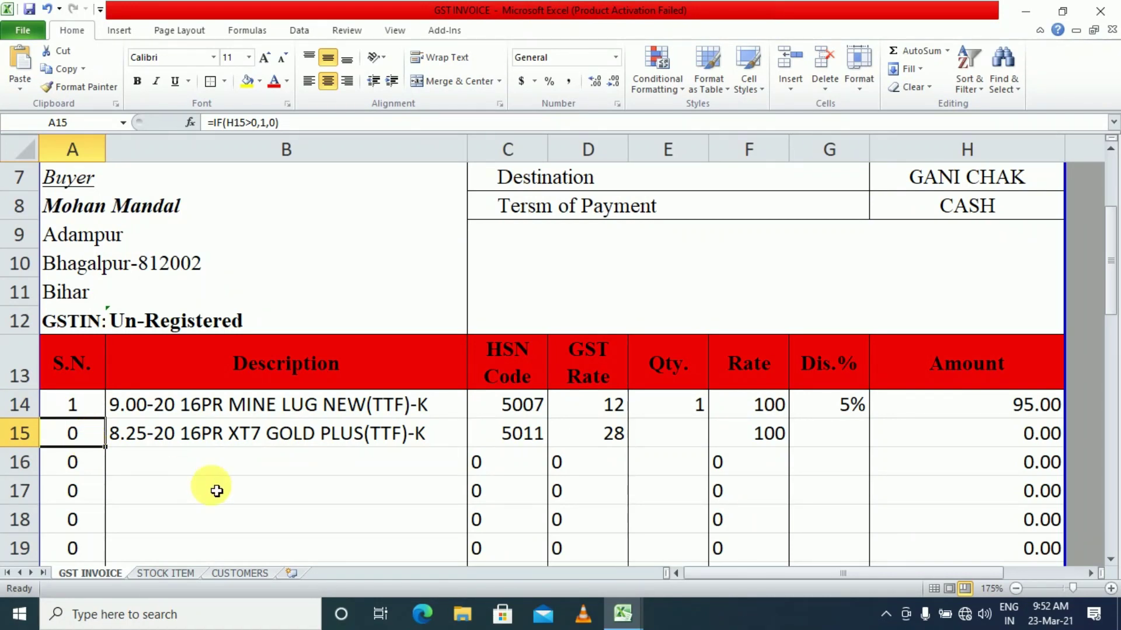
{"action": "key", "text": "F2"}
{"action": "key", "text": "Escape"}
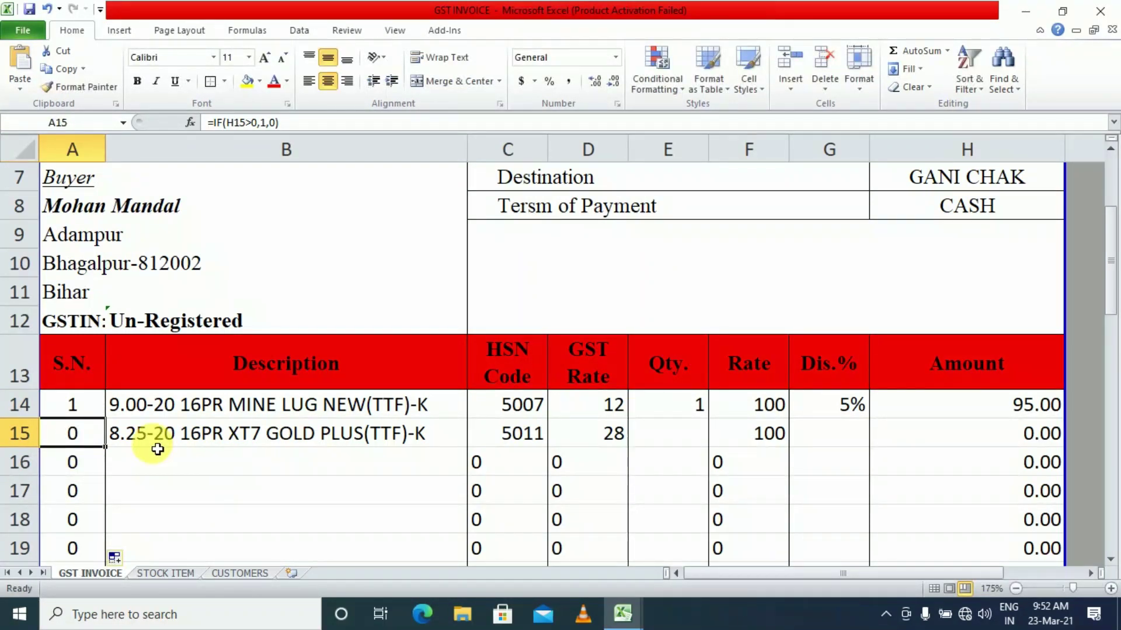
Change the serial number formula in A15 to =IF(H15>0,2,0)
{"action": "key", "text": "F2"}
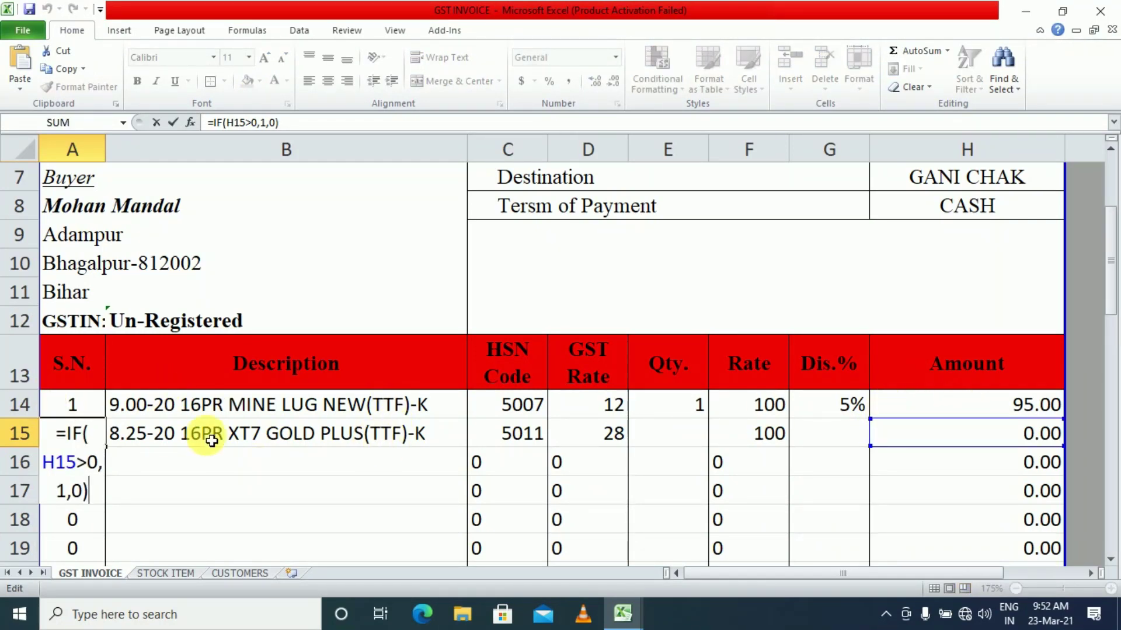
{"action": "key", "text": "Left"}
{"action": "key", "text": "Left"}
{"action": "key", "text": "Left"}
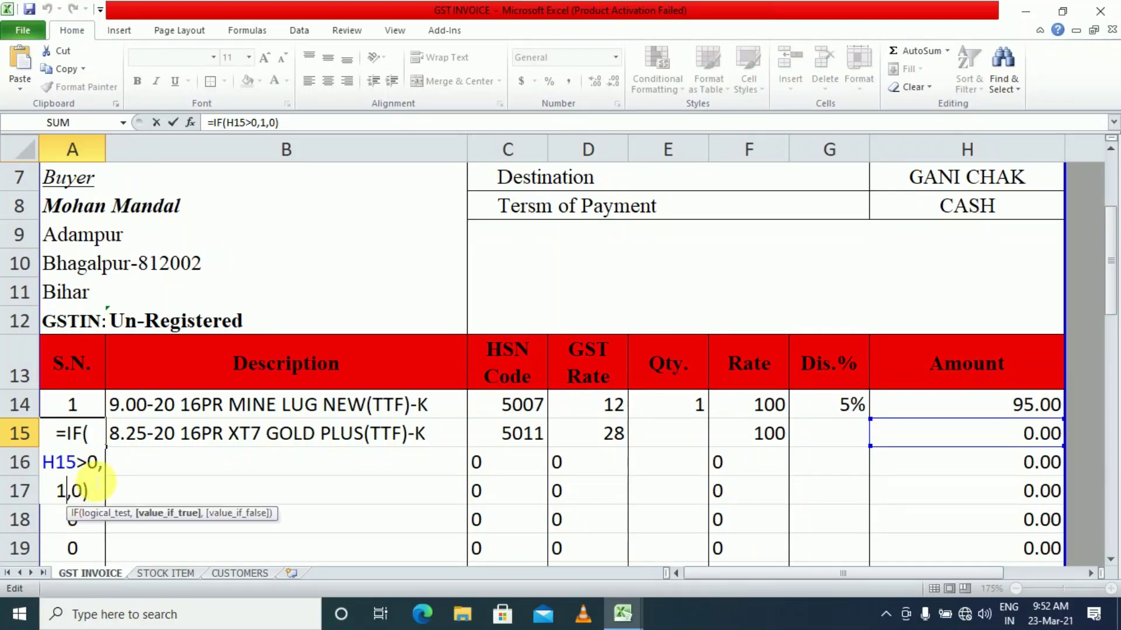
{"action": "key", "text": "BackSpace"}
{"action": "type", "text": "2"}
{"action": "key", "text": "Return"}
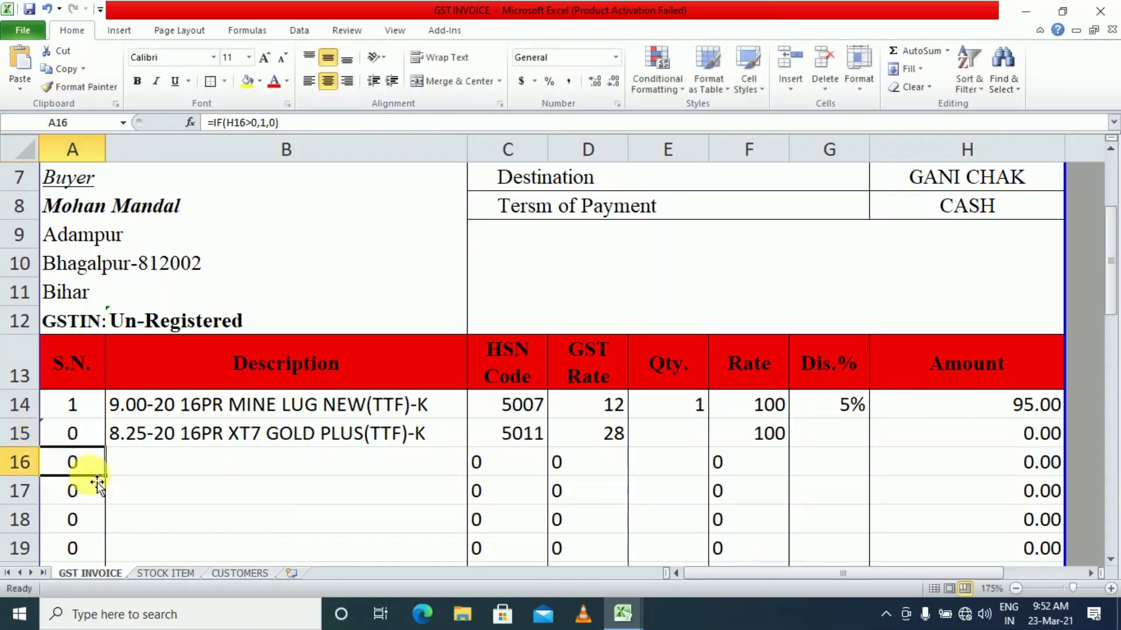
Enter a quantity of 1 for the second item in E15
{"action": "left_click", "coordinate": [685, 445]}
{"action": "type", "text": "1"}
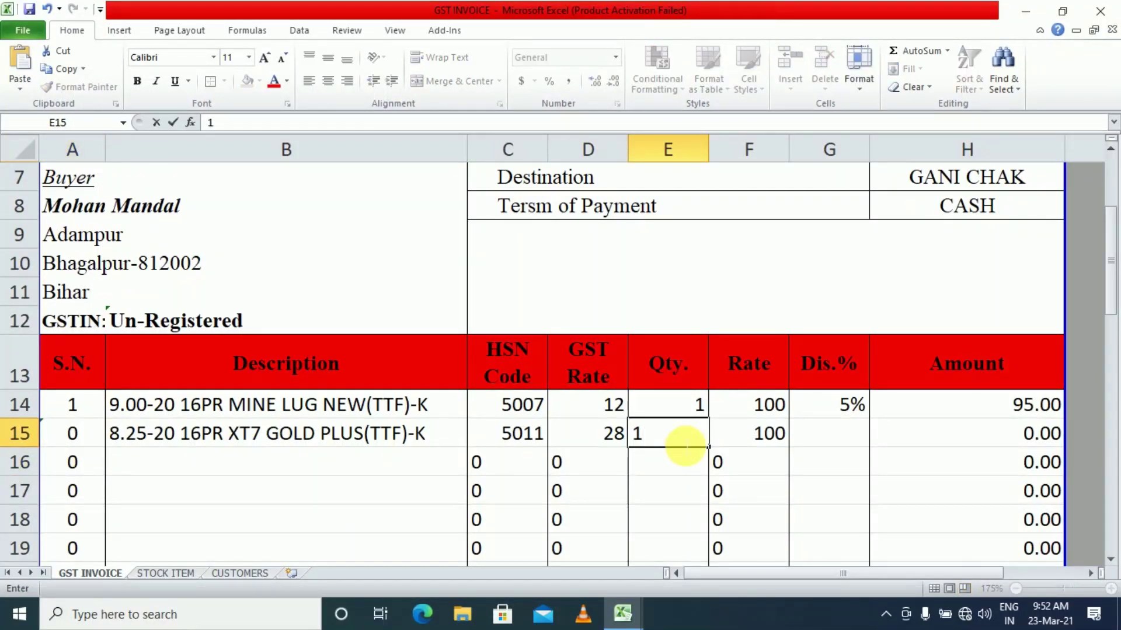
{"action": "key", "text": "Return"}
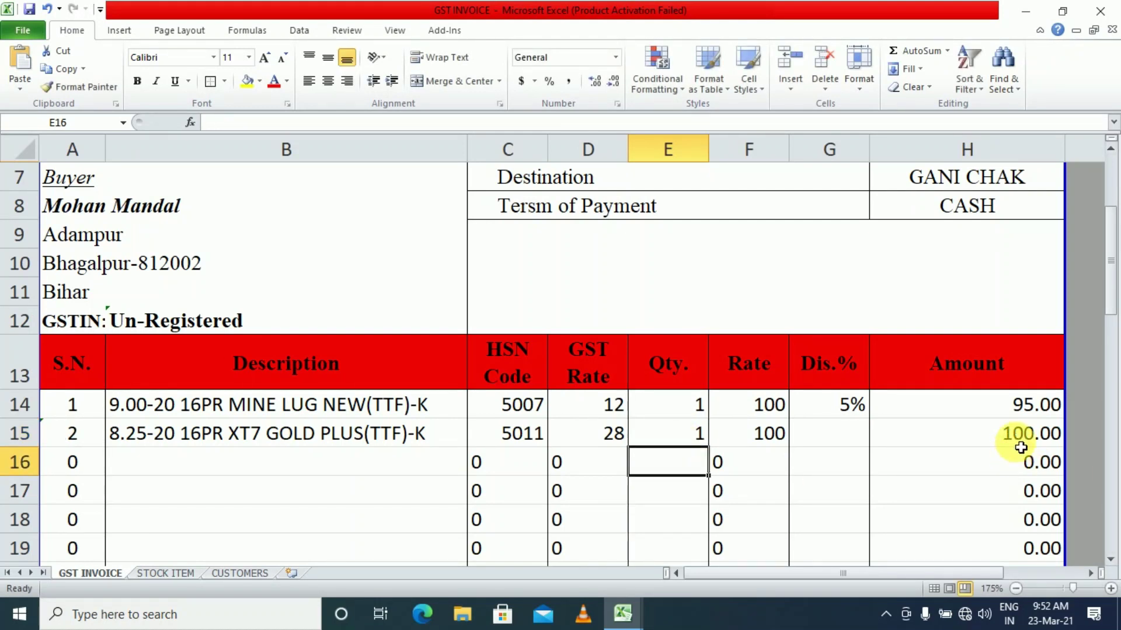
Edit the serial number formulas in A16, A17 and A18 to return 3, 4 and 5 when the row's amount exceeds 0
{"action": "left_click", "coordinate": [77, 467]}
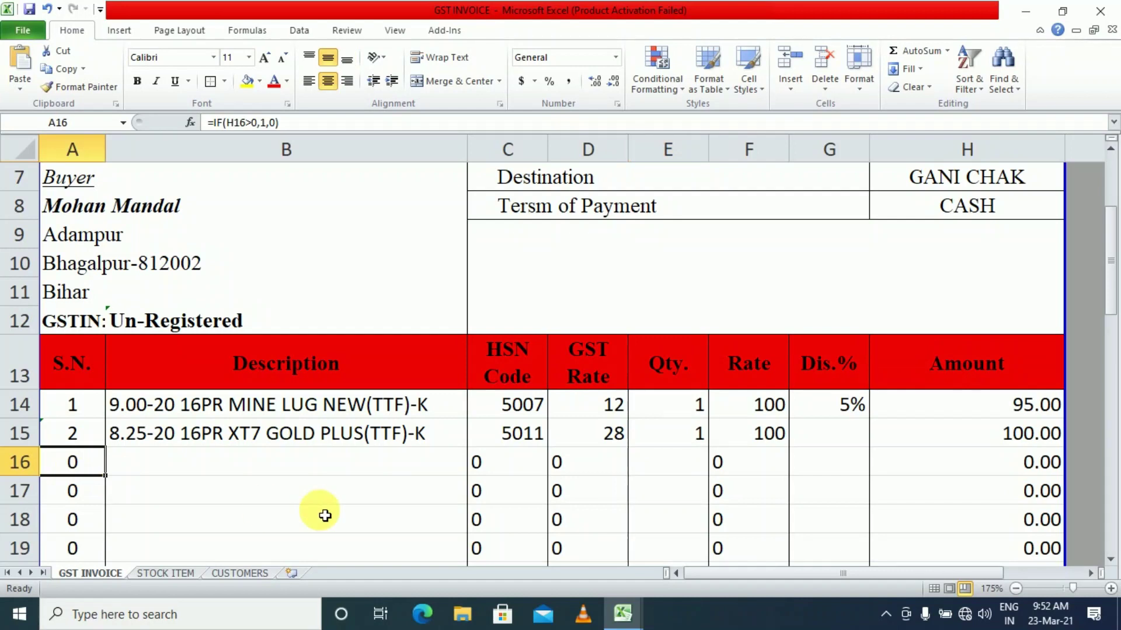
{"action": "key", "text": "F2"}
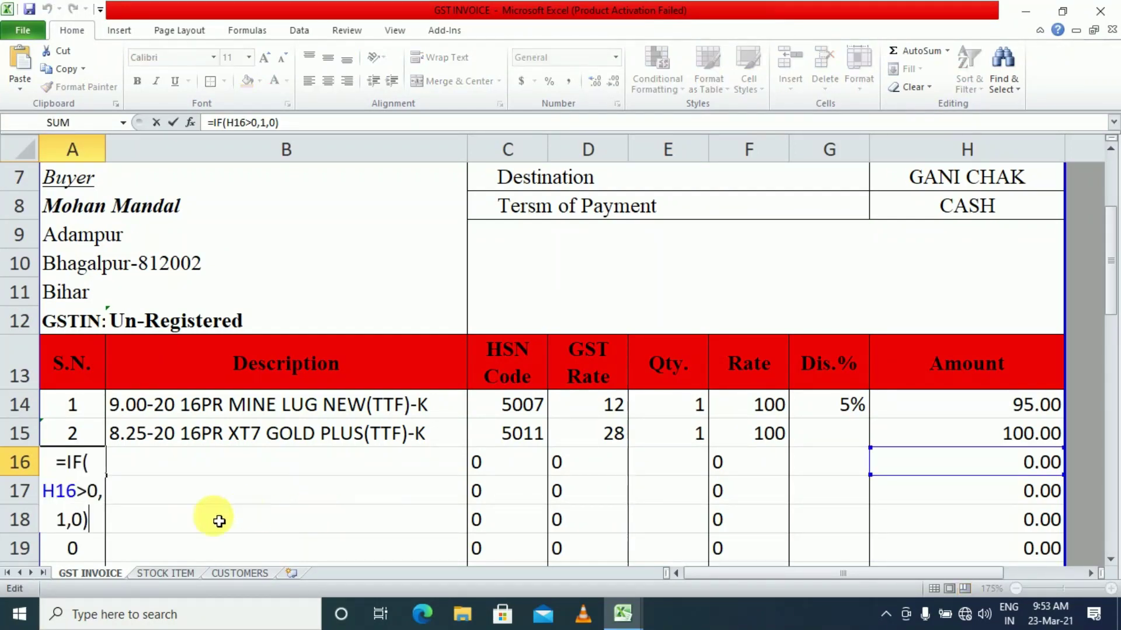
{"action": "left_click", "coordinate": [66, 520]}
{"action": "key", "text": "BackSpace"}
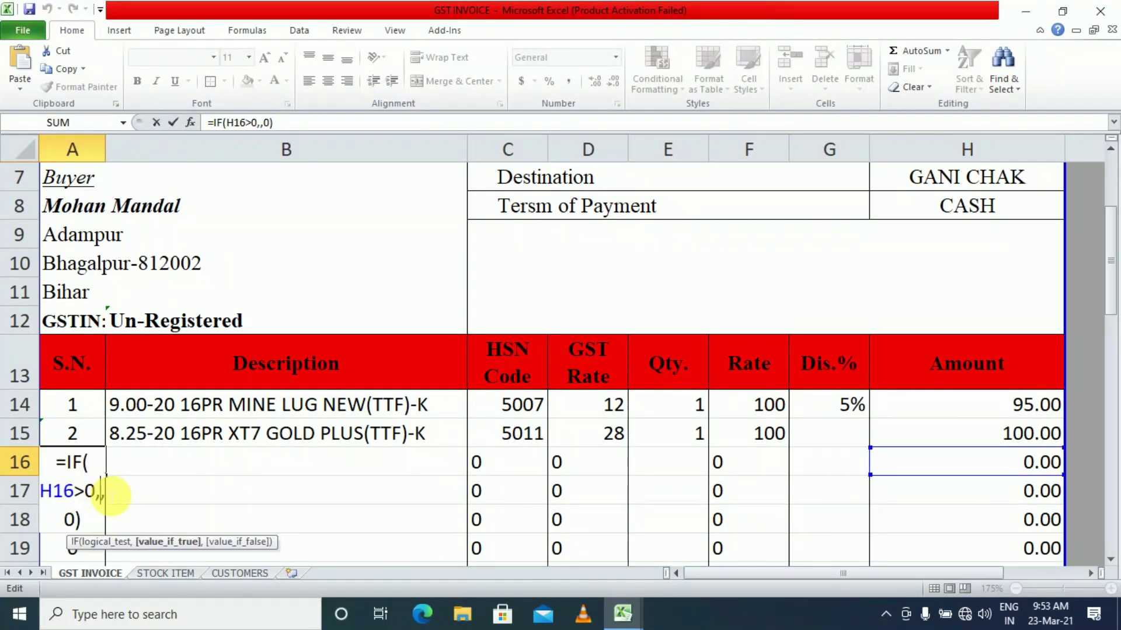
{"action": "key", "text": "Return"}
{"action": "key", "text": "F2"}
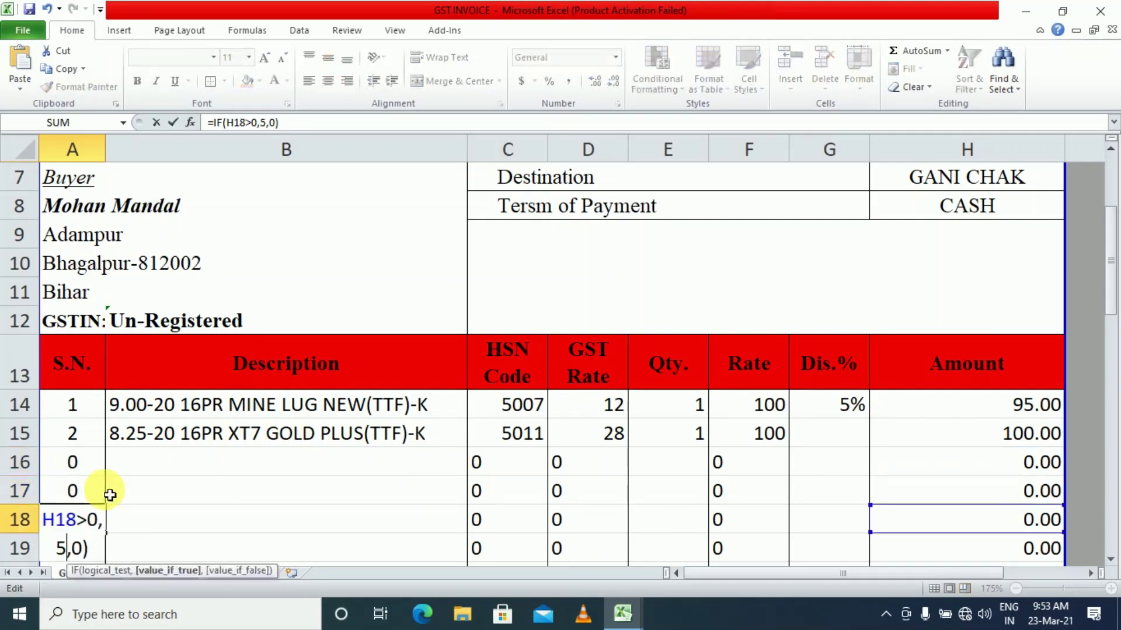
{"action": "key", "text": "Return"}
Fill the second item's description from B15 and its quantity from E15 down through row 21, and check the serial numbers
{"action": "left_click", "coordinate": [420, 439]}
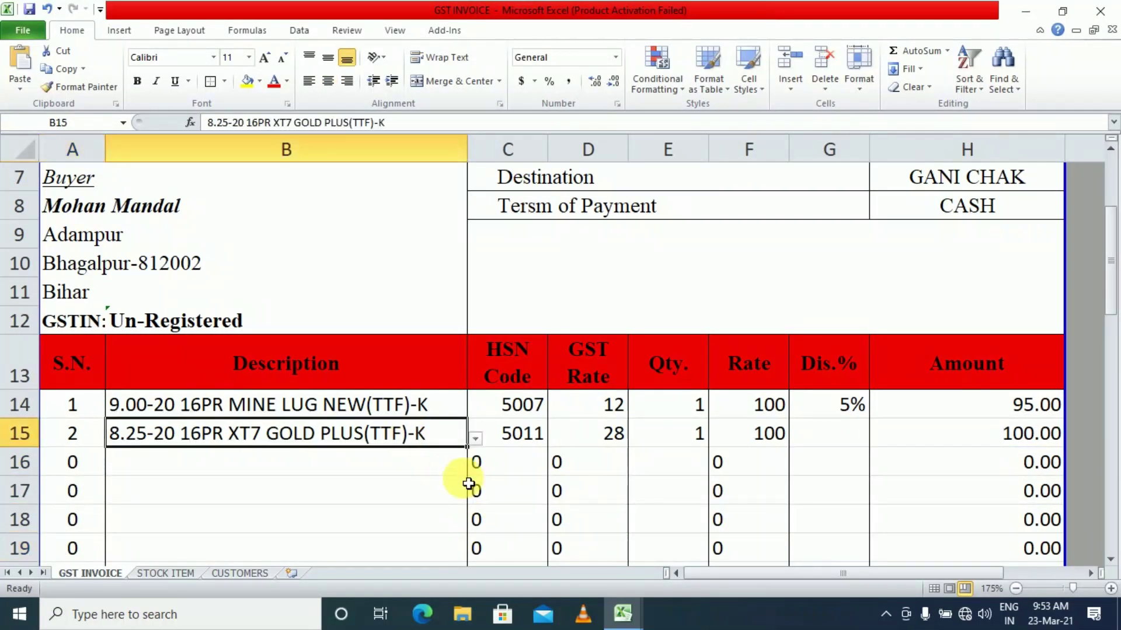
{"action": "left_click_drag", "start_coordinate": [473, 457], "coordinate": [467, 545]}
{"action": "left_click", "coordinate": [700, 355]}
{"action": "left_click_drag", "start_coordinate": [710, 363], "coordinate": [718, 529]}
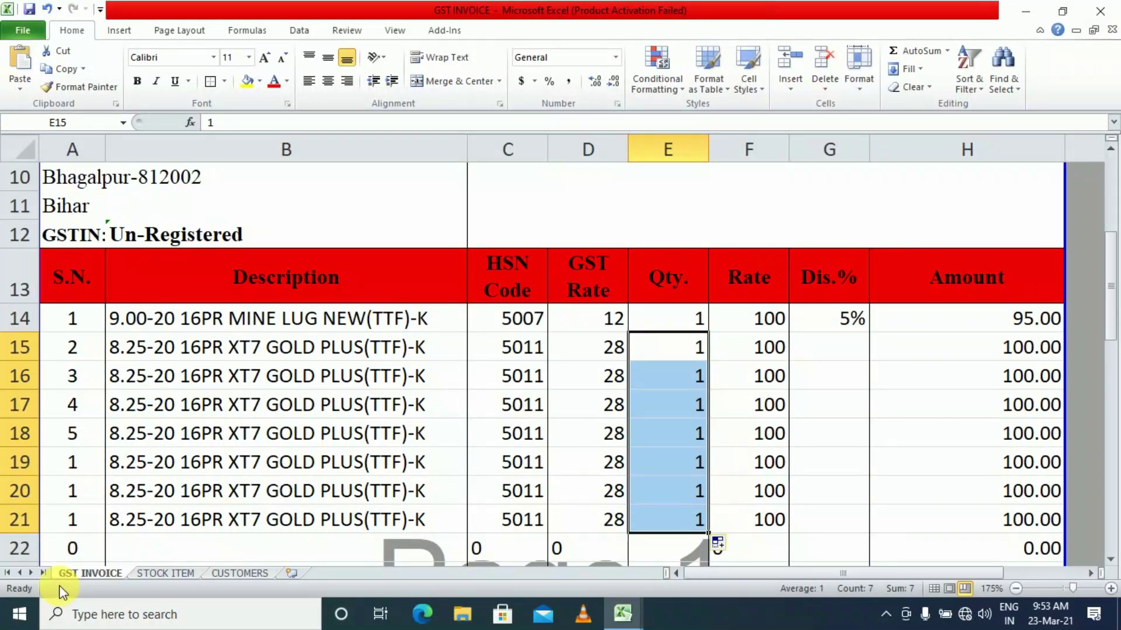
{"action": "scroll", "coordinate": [50, 493], "scroll_direction": "down", "scroll_amount": 5}
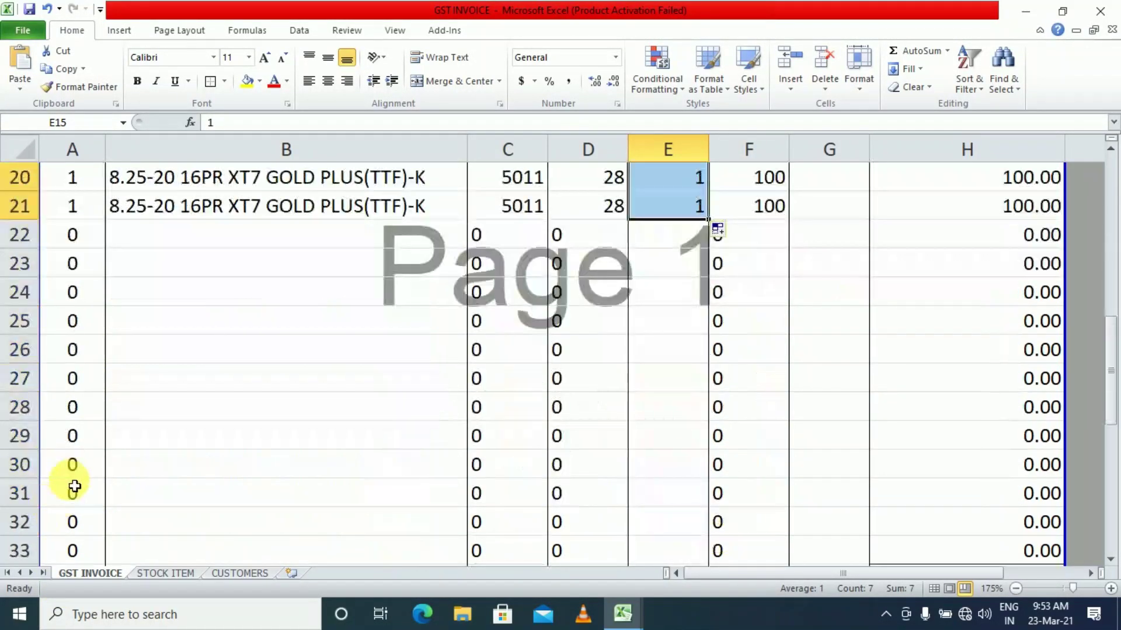
{"action": "scroll", "coordinate": [73, 496], "scroll_direction": "up", "scroll_amount": 5}
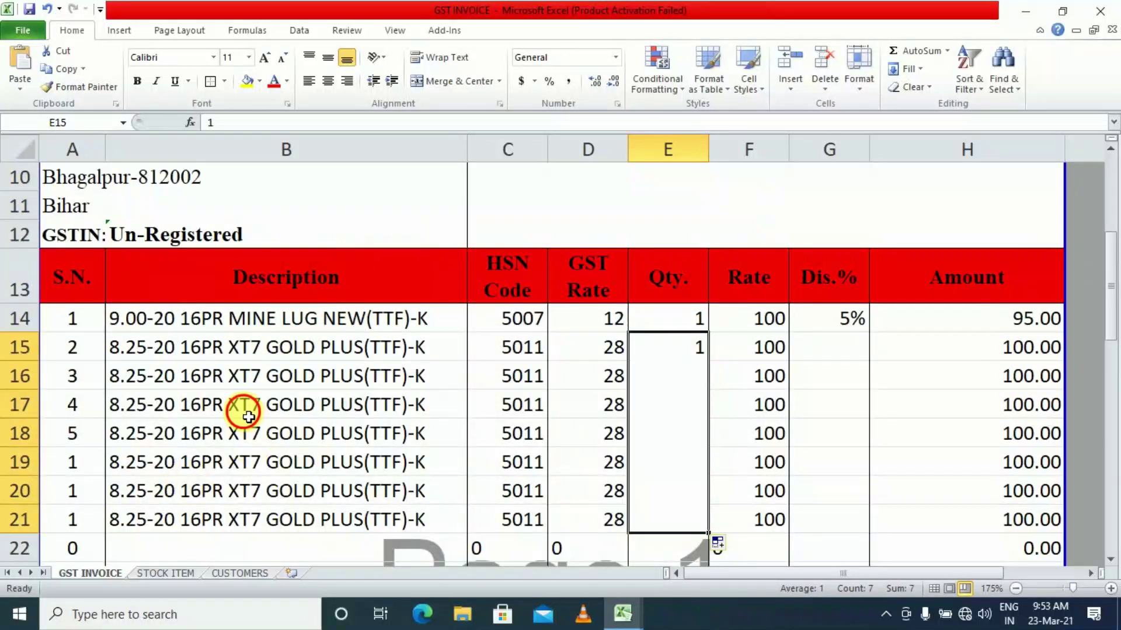
Clear the item descriptions from B14 to B21
{"action": "left_click", "coordinate": [238, 413]}
{"action": "left_click_drag", "start_coordinate": [166, 321], "coordinate": [300, 521]}
{"action": "key", "text": "Delete"}
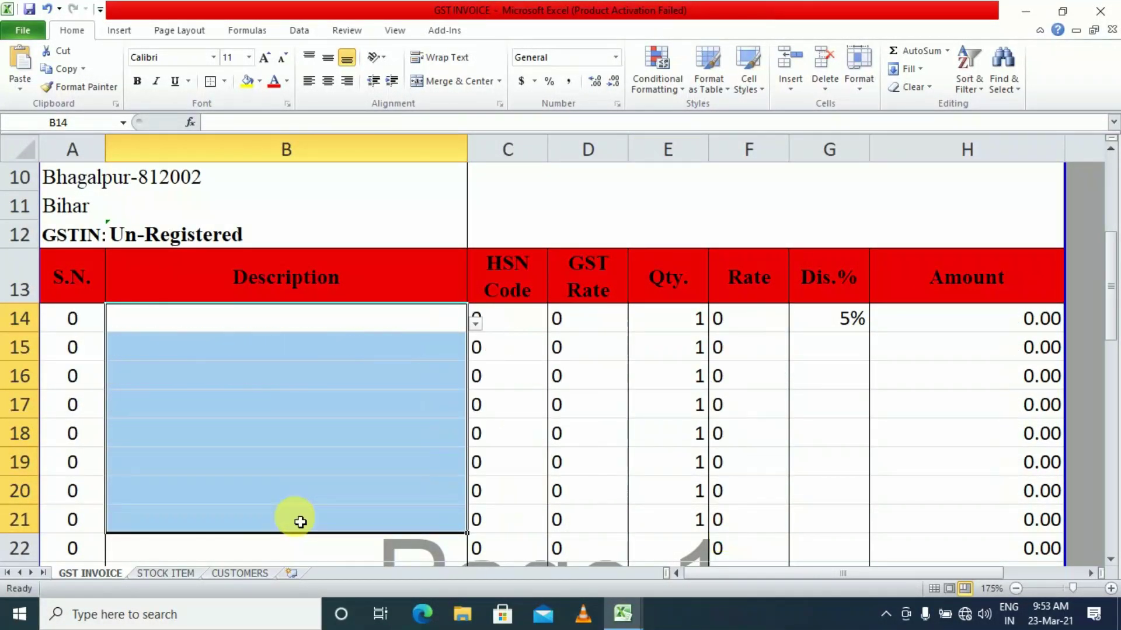
{"action": "scroll", "coordinate": [129, 544], "scroll_direction": "down", "scroll_amount": 3}
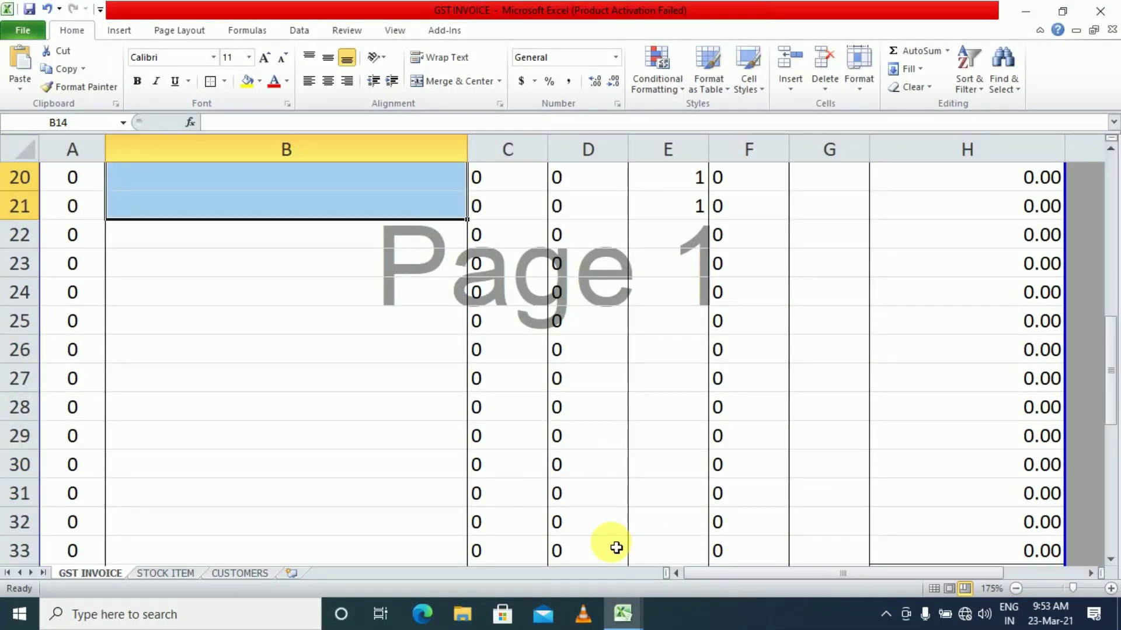
{"action": "scroll", "coordinate": [616, 548], "scroll_direction": "up", "scroll_amount": 3}
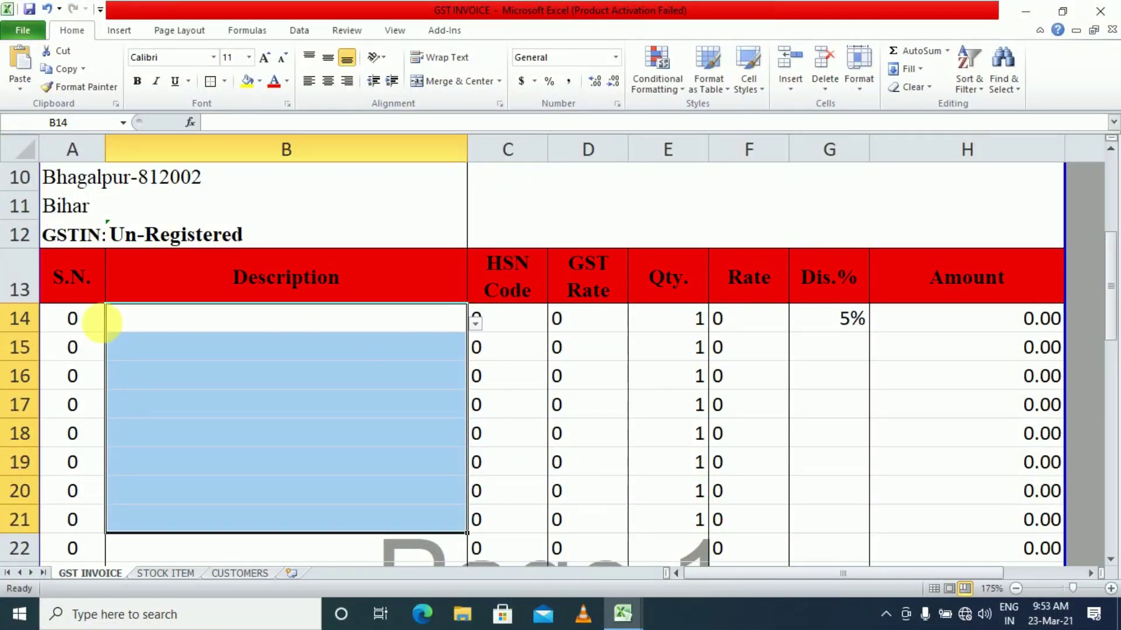
{"action": "scroll", "coordinate": [734, 474], "scroll_direction": "down", "scroll_amount": 3}
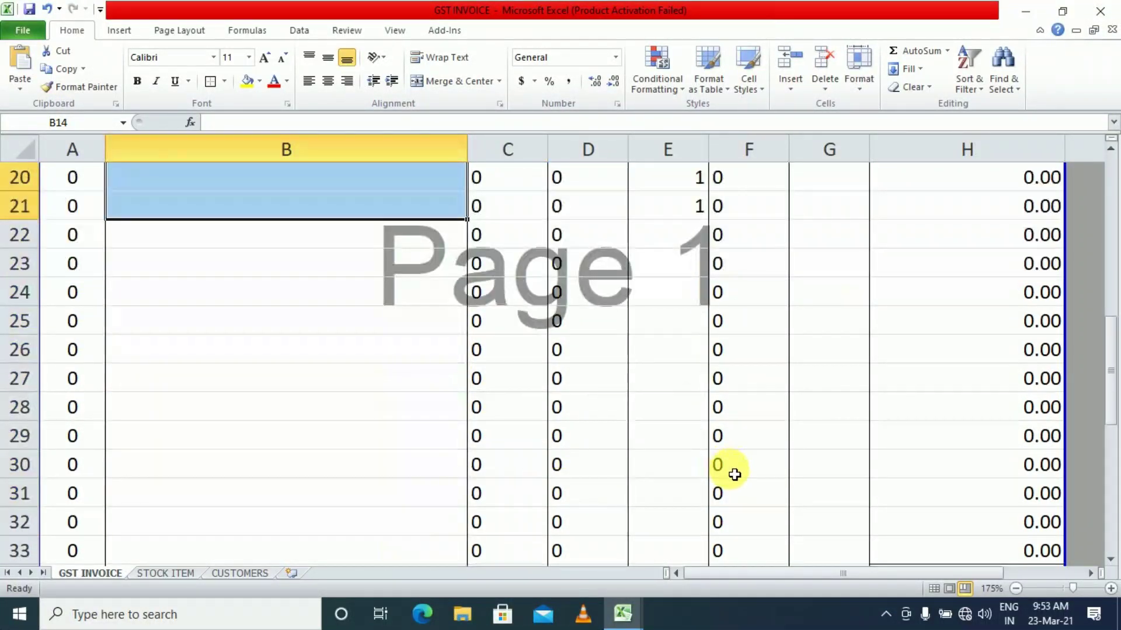
{"action": "left_click", "coordinate": [588, 417]}
{"action": "left_click", "coordinate": [542, 441]}
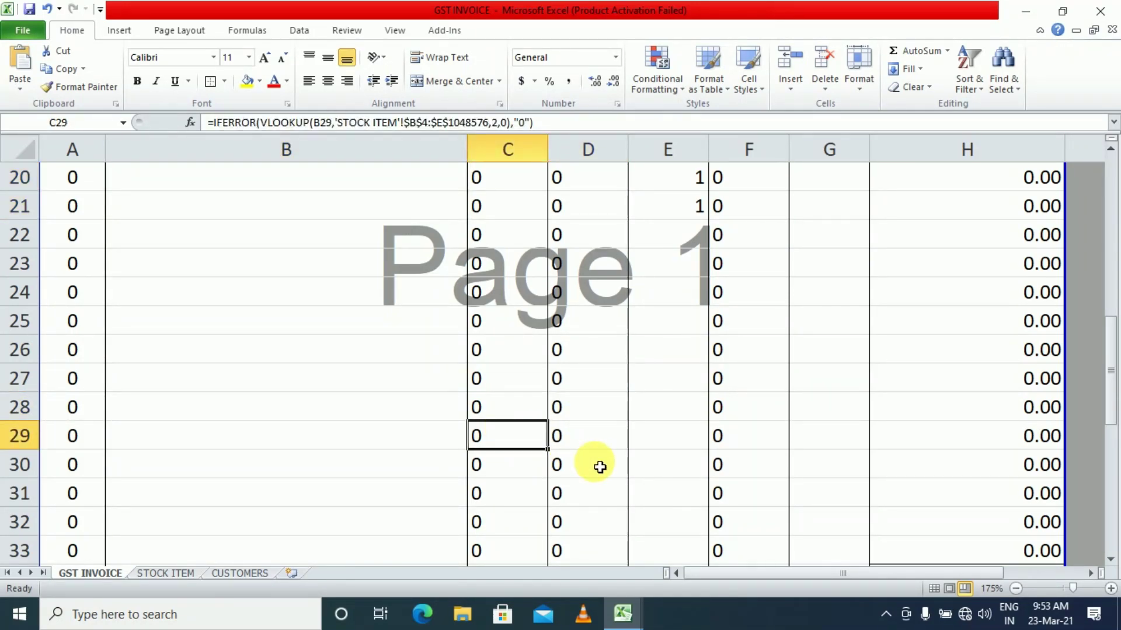
{"action": "scroll", "coordinate": [600, 467], "scroll_direction": "up", "scroll_amount": 3}
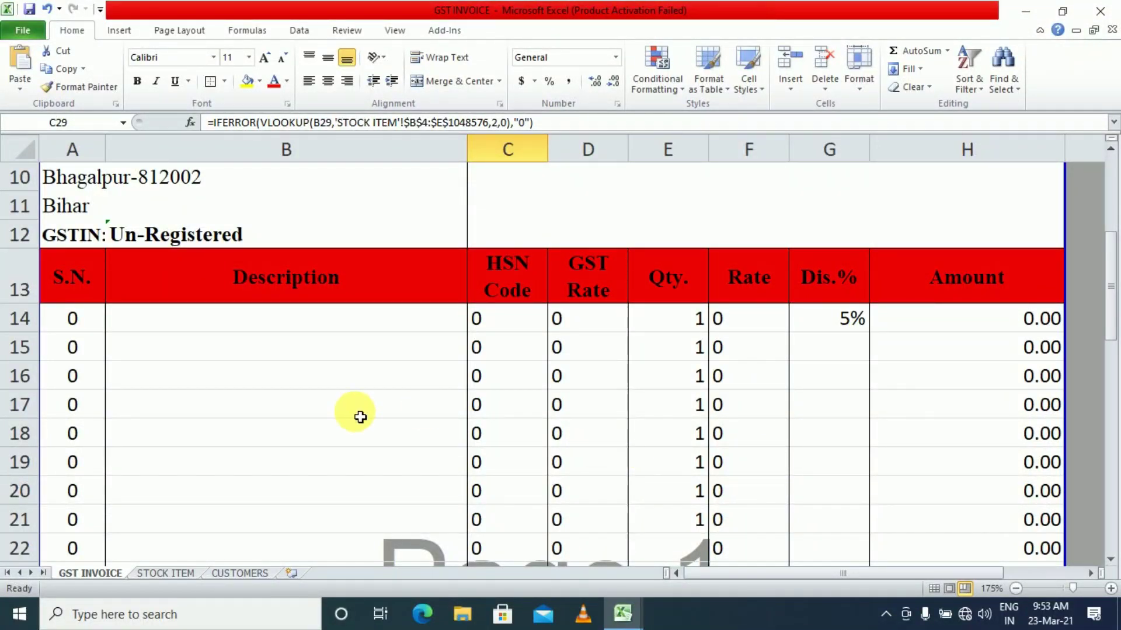
Start a new conditional formatting rule for the serial number cells A14 to A33
{"action": "left_click_drag", "start_coordinate": [87, 320], "coordinate": [78, 380]}
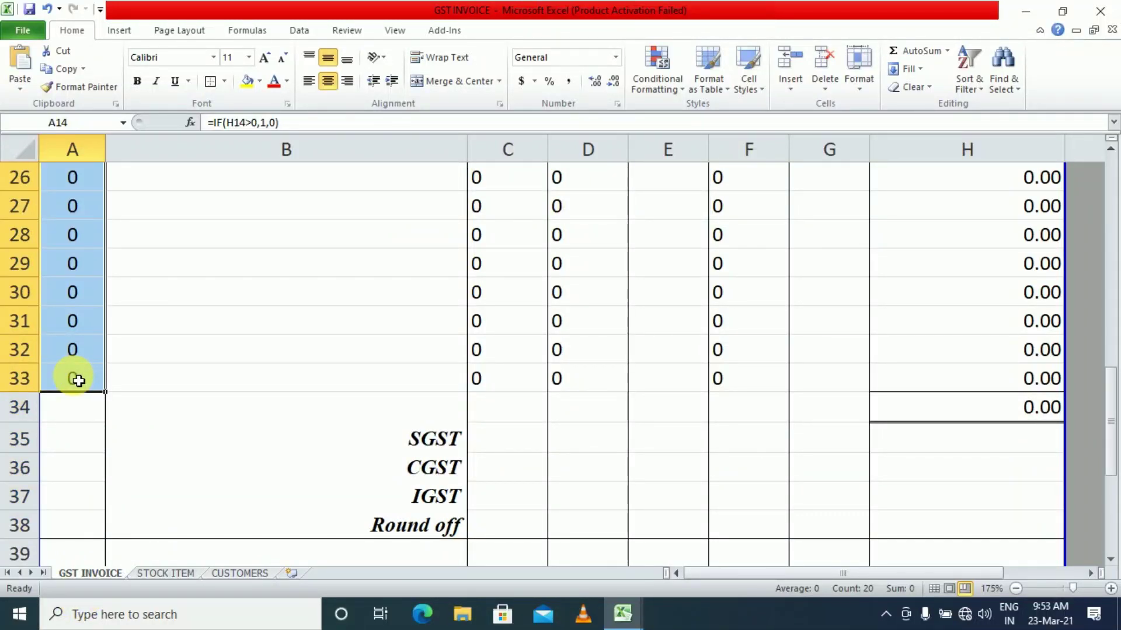
{"action": "scroll", "coordinate": [70, 350], "scroll_direction": "up", "scroll_amount": 8}
{"action": "scroll", "coordinate": [94, 490], "scroll_direction": "down", "scroll_amount": 3}
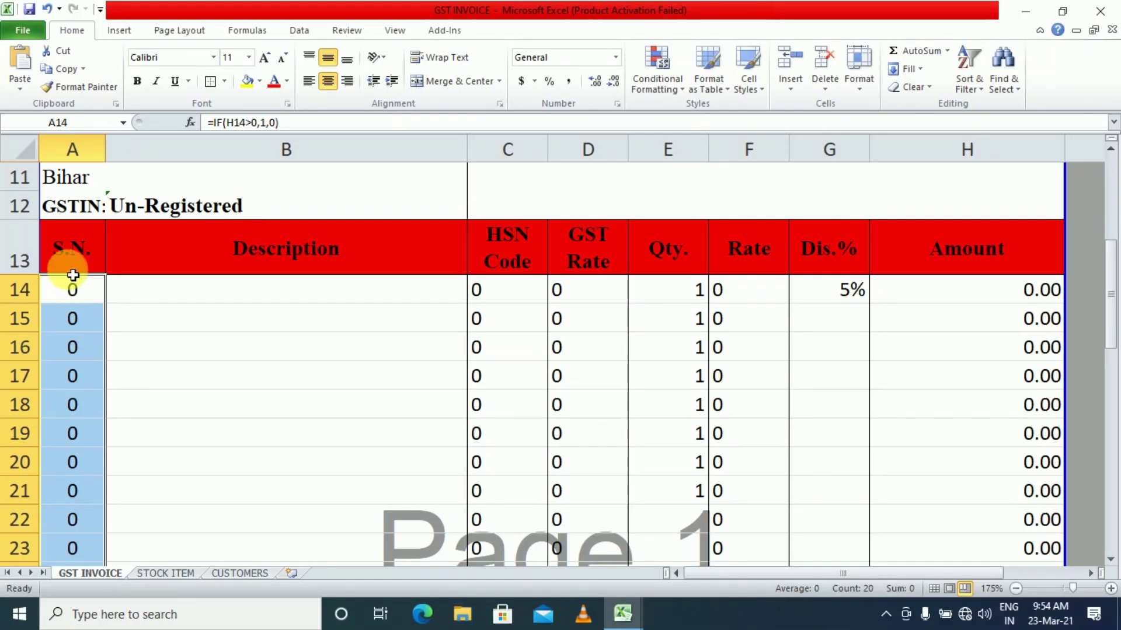
{"action": "scroll", "coordinate": [82, 357], "scroll_direction": "down", "scroll_amount": 7}
{"action": "scroll", "coordinate": [87, 353], "scroll_direction": "up", "scroll_amount": 5}
{"action": "scroll", "coordinate": [89, 355], "scroll_direction": "up", "scroll_amount": 3}
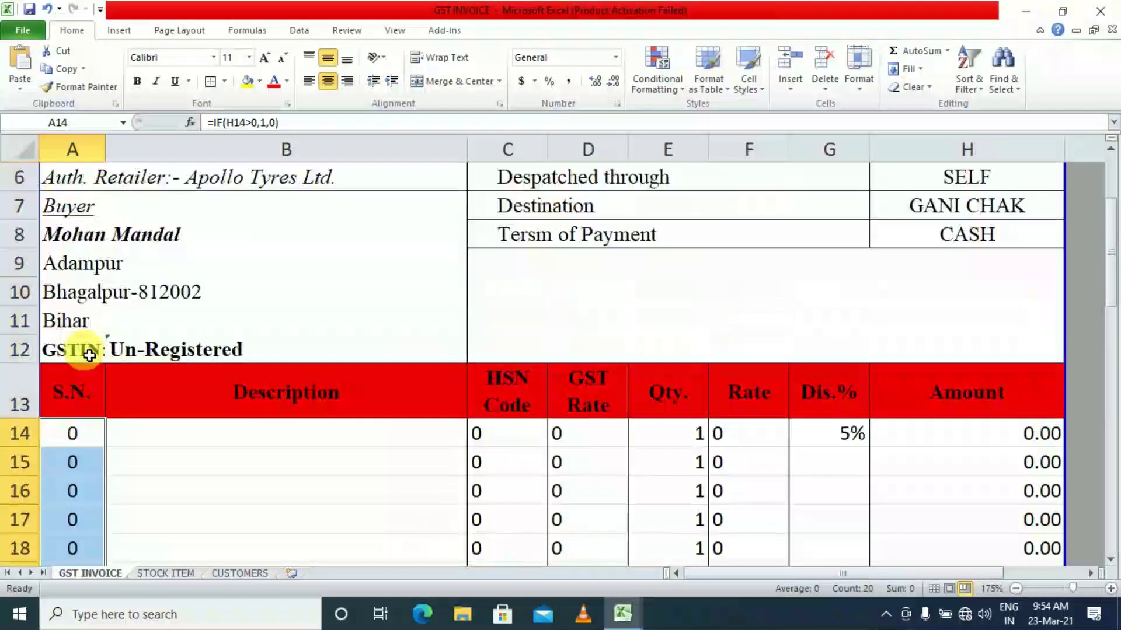
{"action": "left_click", "coordinate": [687, 102]}
{"action": "left_click", "coordinate": [684, 289]}
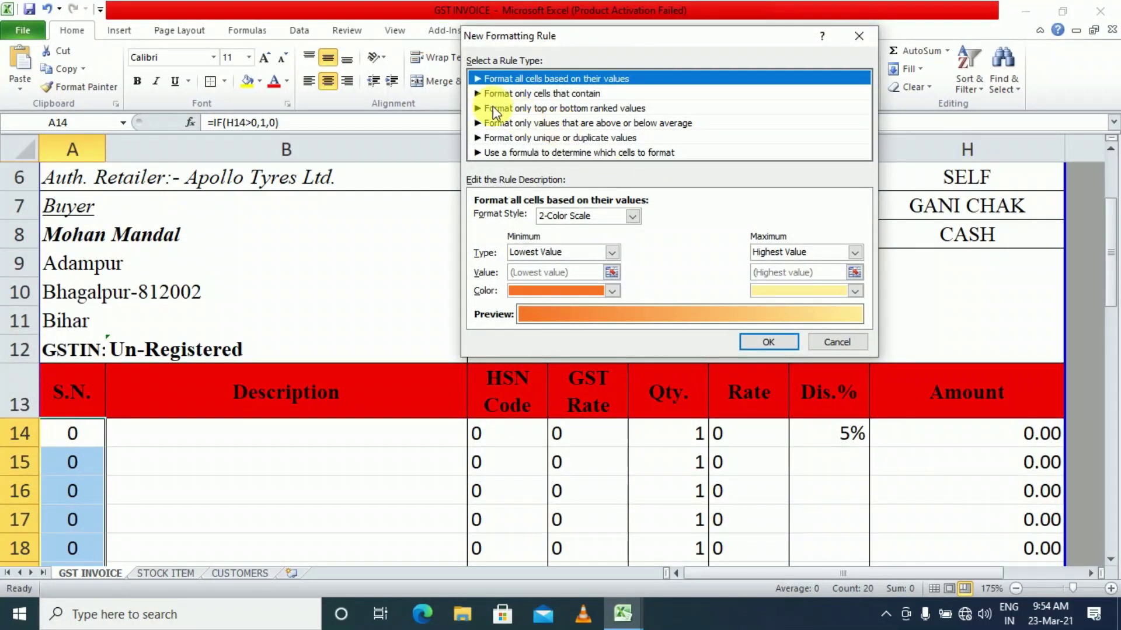
Set the rule to format only cells whose cell value is equal to 0, and open its format settings
{"action": "left_click", "coordinate": [531, 94]}
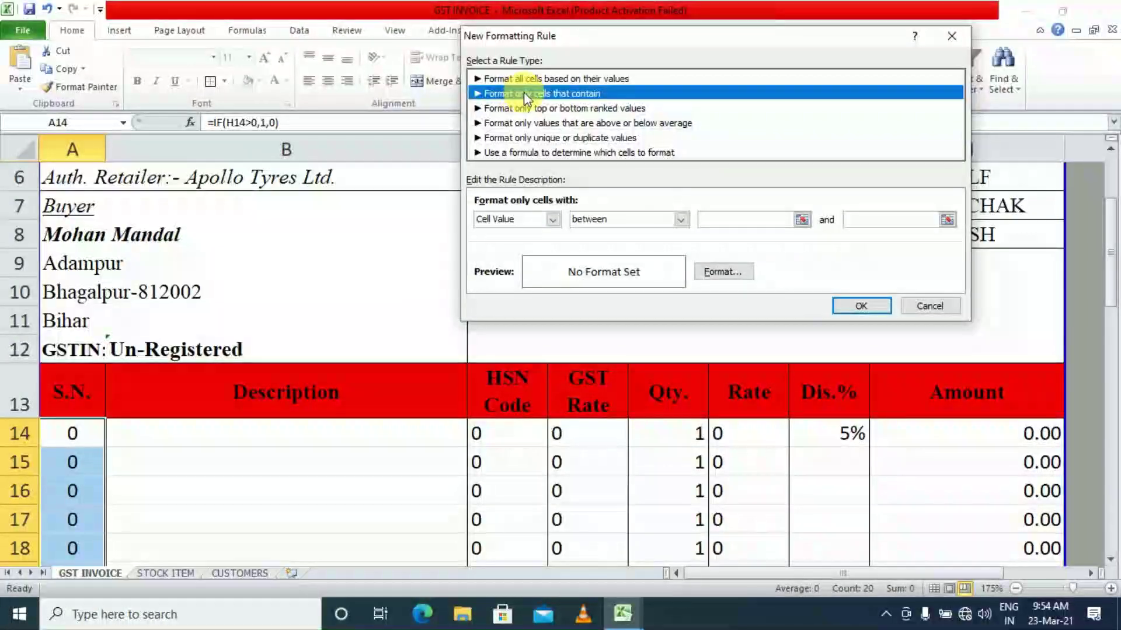
{"action": "left_click", "coordinate": [553, 220]}
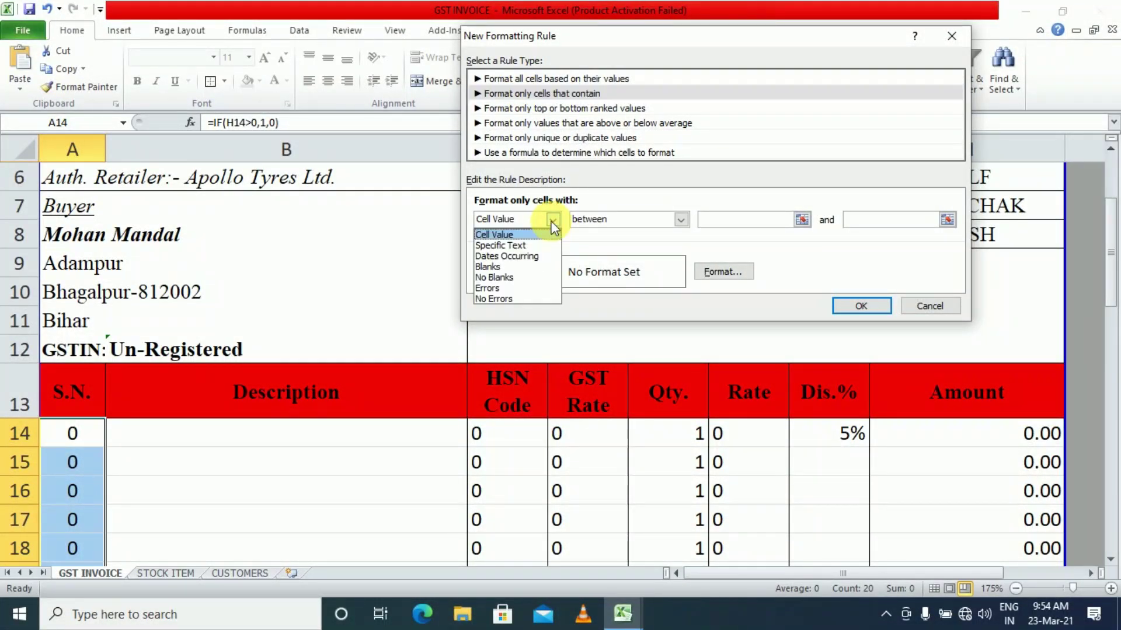
{"action": "left_click", "coordinate": [553, 225]}
{"action": "left_click", "coordinate": [553, 220]}
{"action": "left_click", "coordinate": [553, 227]}
{"action": "left_click", "coordinate": [680, 221]}
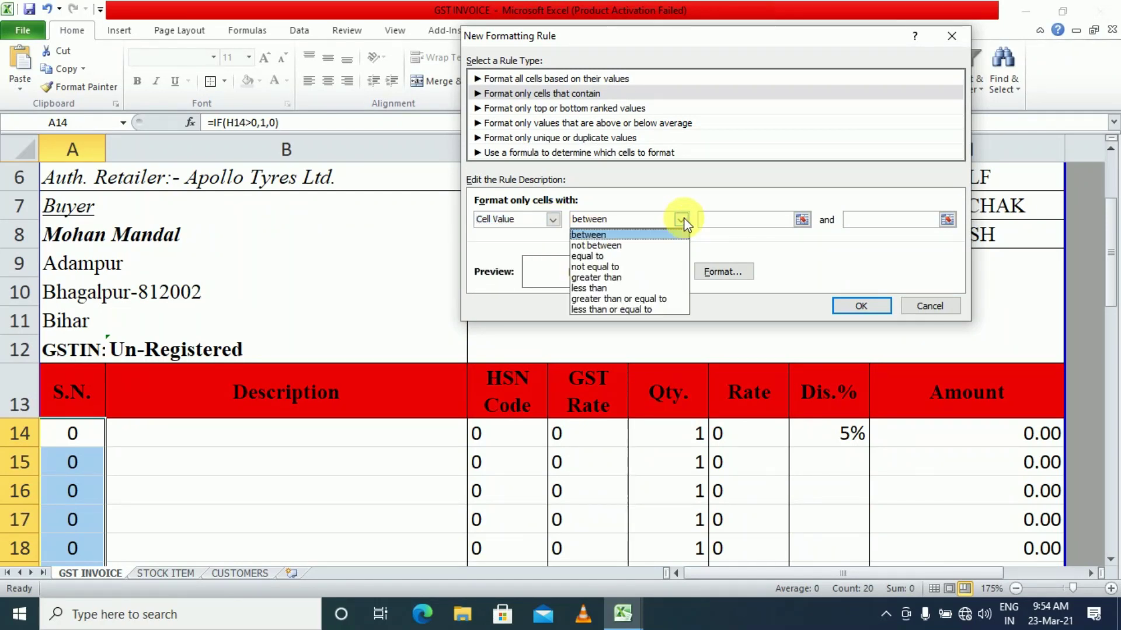
{"action": "left_click", "coordinate": [621, 256]}
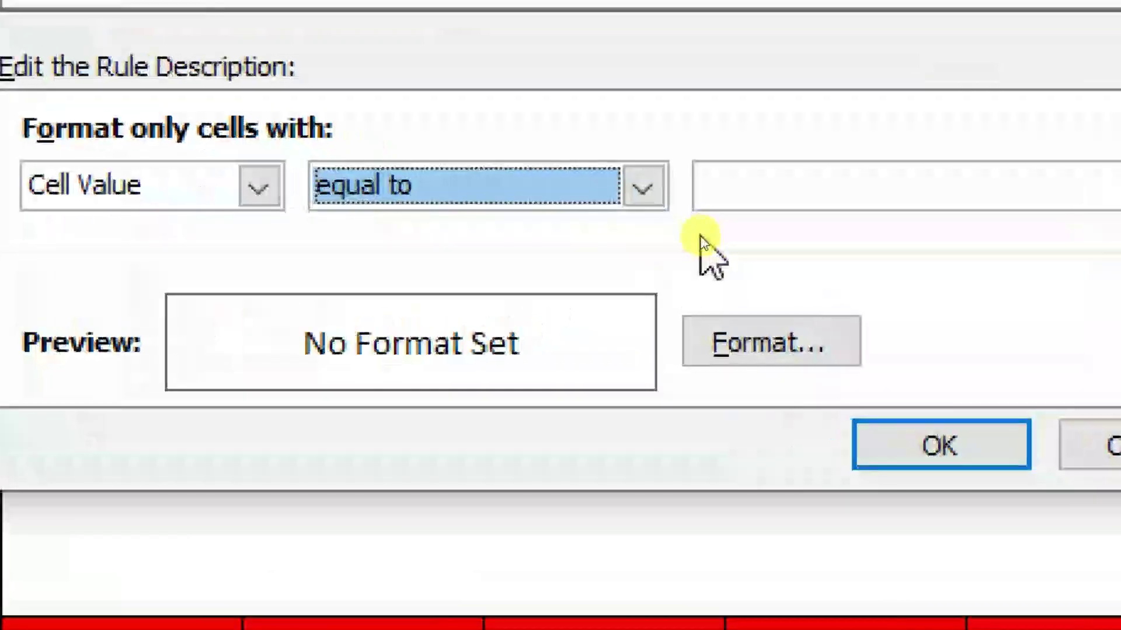
{"action": "left_click", "coordinate": [762, 183]}
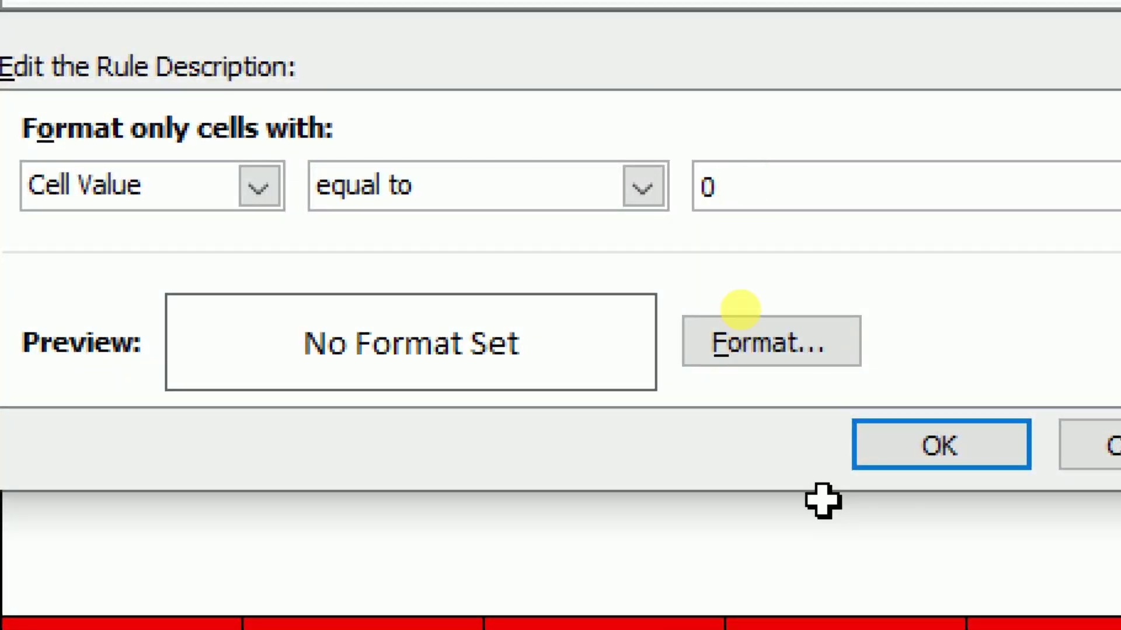
{"action": "left_click", "coordinate": [767, 346]}
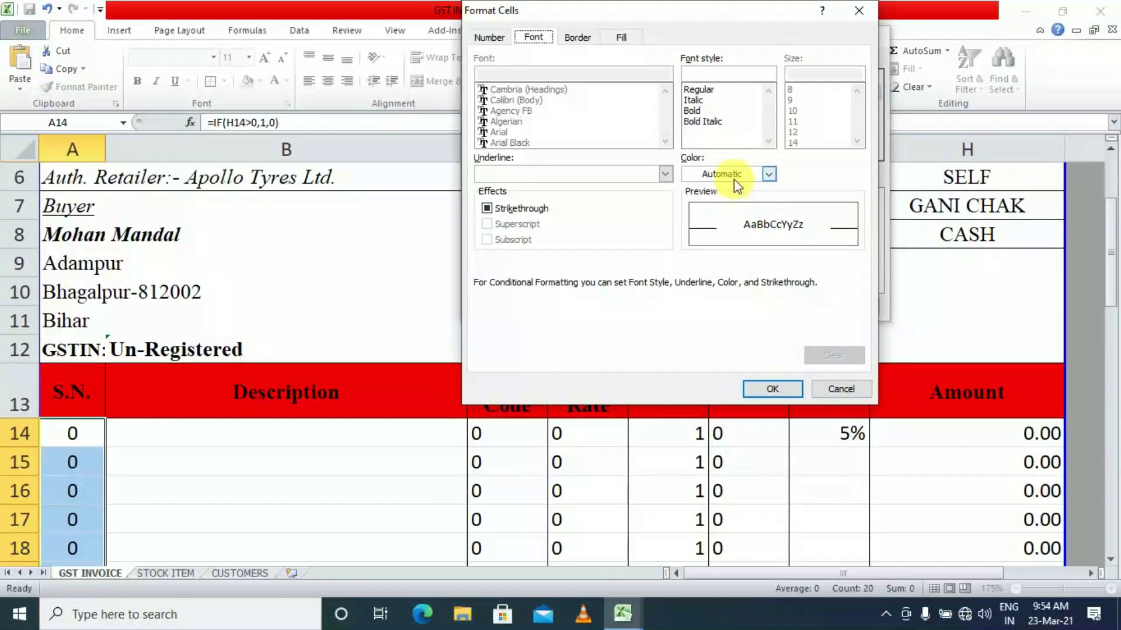
Give the equal-to-0 conditional formatting rule a white font and apply it to the S.N. cells from A14 down
{"action": "left_click", "coordinate": [803, 153]}
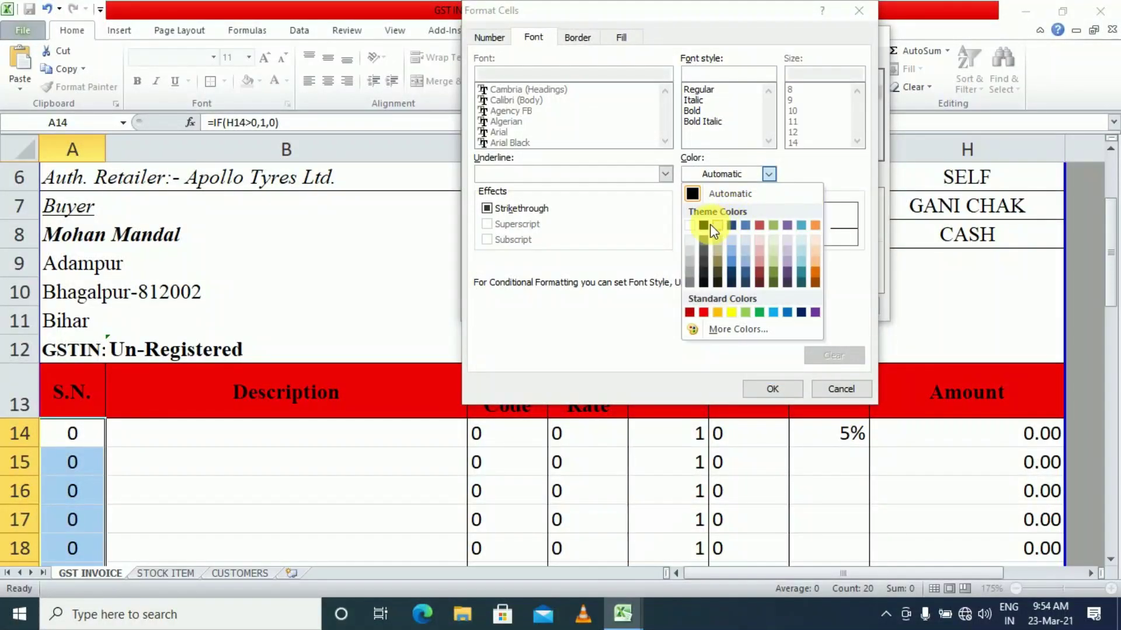
{"action": "left_click", "coordinate": [693, 226]}
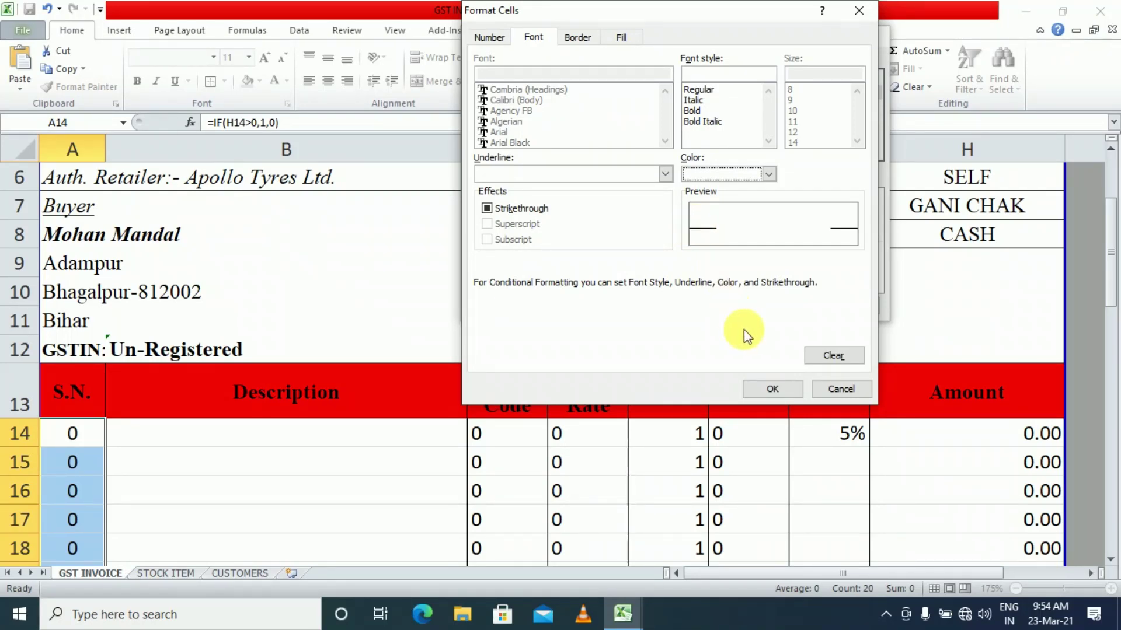
{"action": "left_click", "coordinate": [770, 388]}
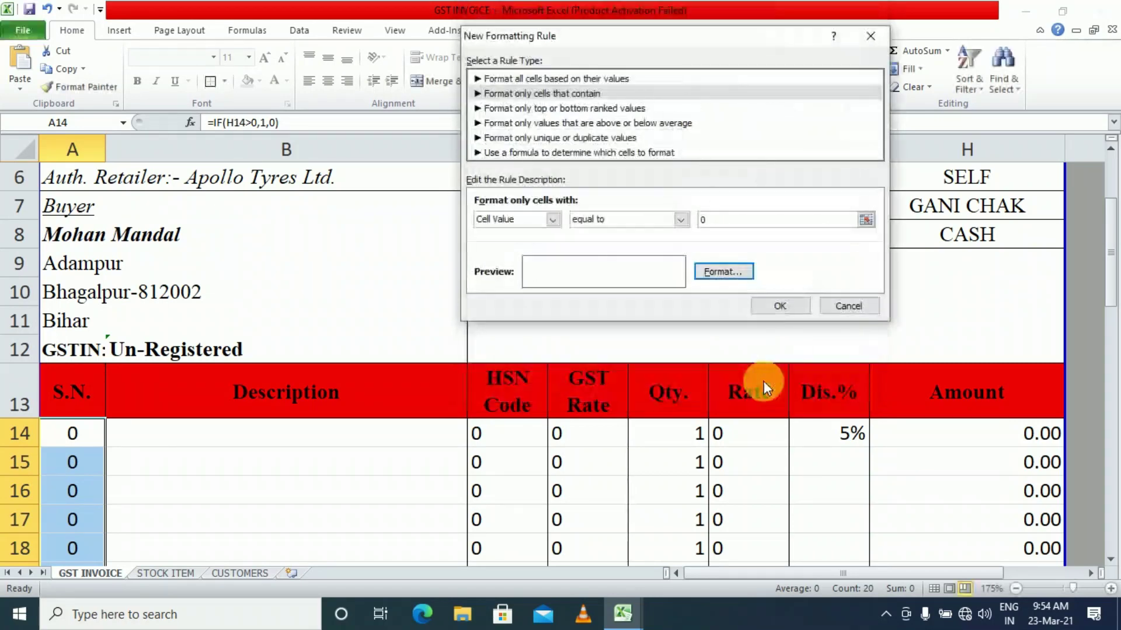
{"action": "left_click", "coordinate": [778, 307]}
{"action": "left_click", "coordinate": [261, 510]}
{"action": "scroll", "coordinate": [168, 498], "scroll_direction": "down", "scroll_amount": 3}
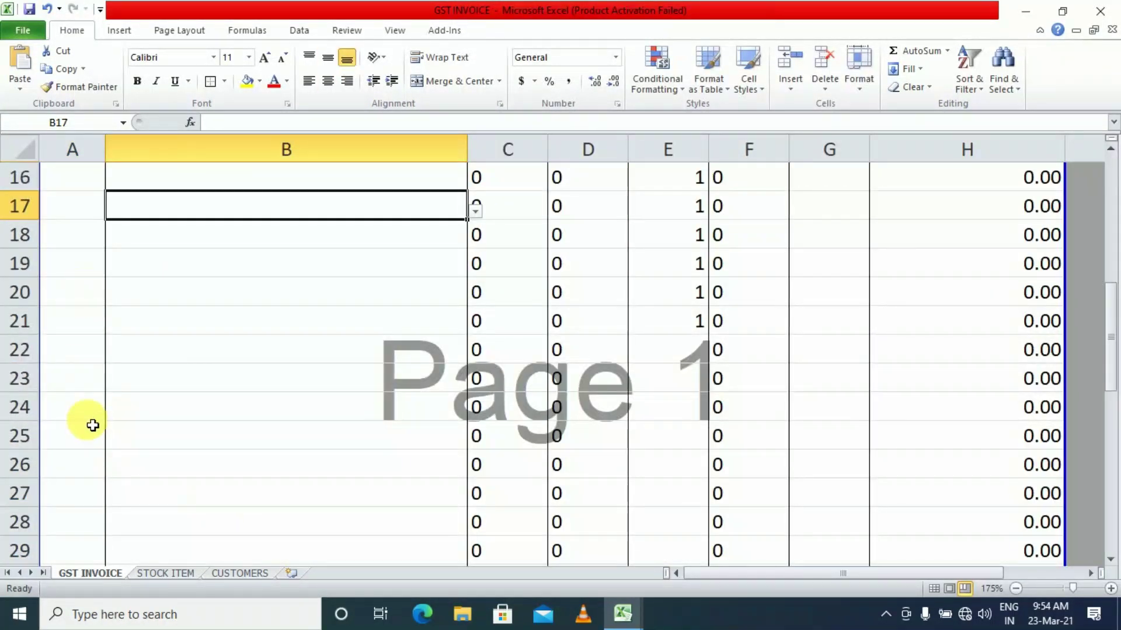
Choose the item 9.00-20 16PR MINE LUG NEW(TTF)-K as the description in cell B14
{"action": "scroll", "coordinate": [78, 426], "scroll_direction": "up", "scroll_amount": 2}
{"action": "left_click", "coordinate": [225, 289]}
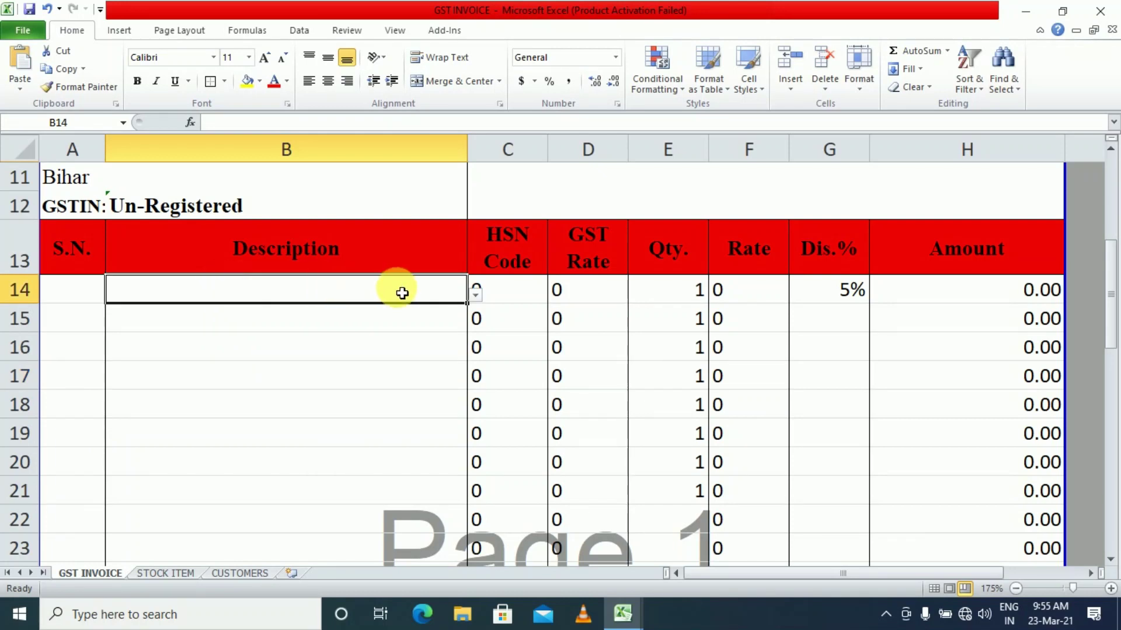
{"action": "left_click", "coordinate": [476, 295]}
{"action": "left_click", "coordinate": [269, 364]}
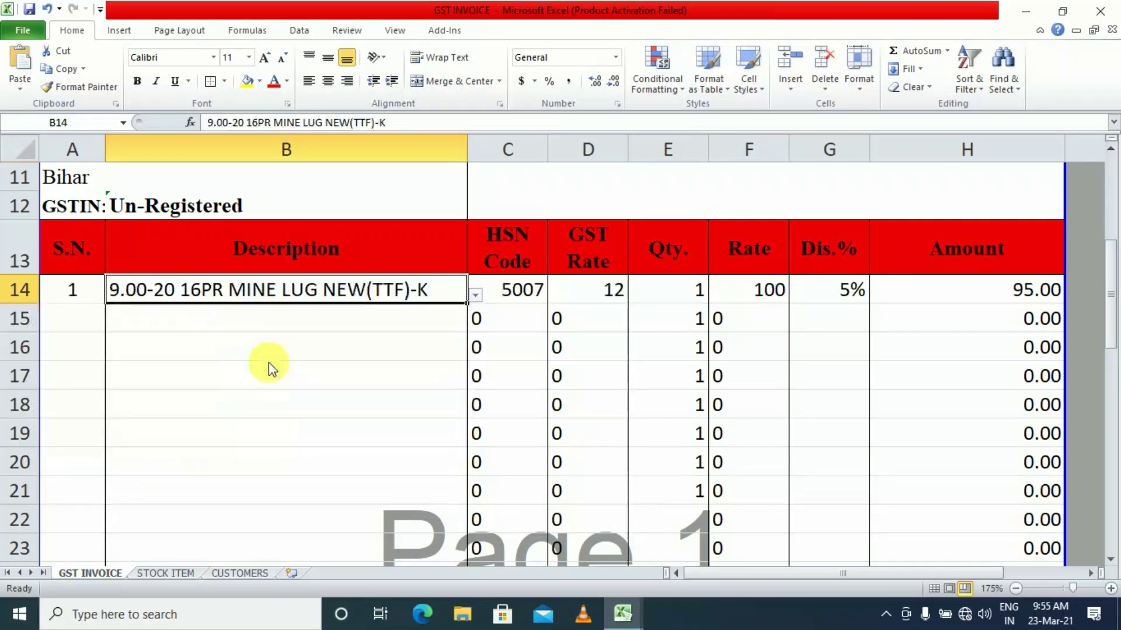
{"action": "left_click", "coordinate": [412, 402]}
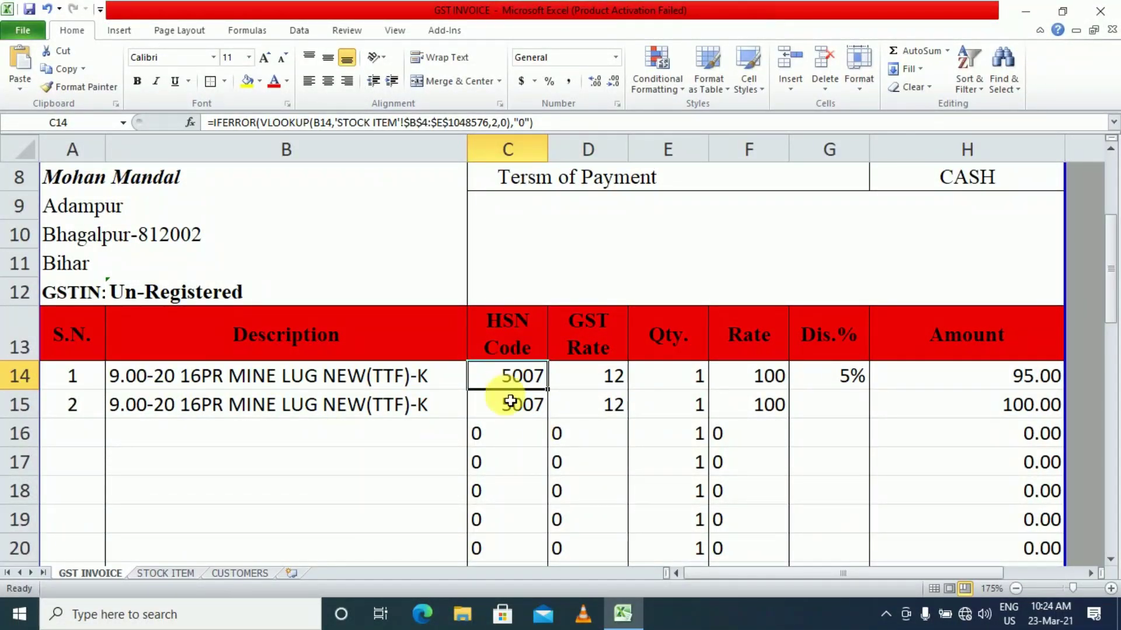
Set up a new conditional formatting rule on HSN Code cells C14:C33 that formats only cells with No Errors
{"action": "mouse_move", "coordinate": [511, 401]}
{"action": "left_mouse_down"}
{"action": "mouse_move", "coordinate": [509, 560]}
{"action": "mouse_move", "coordinate": [512, 392]}
{"action": "left_mouse_up"}
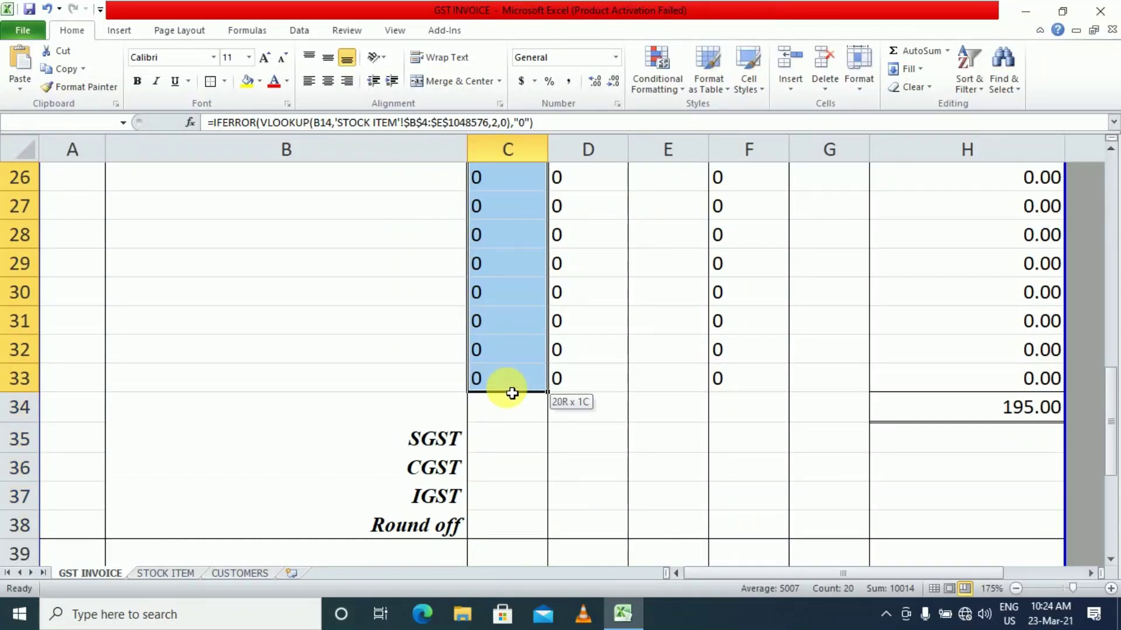
{"action": "left_click", "coordinate": [676, 84]}
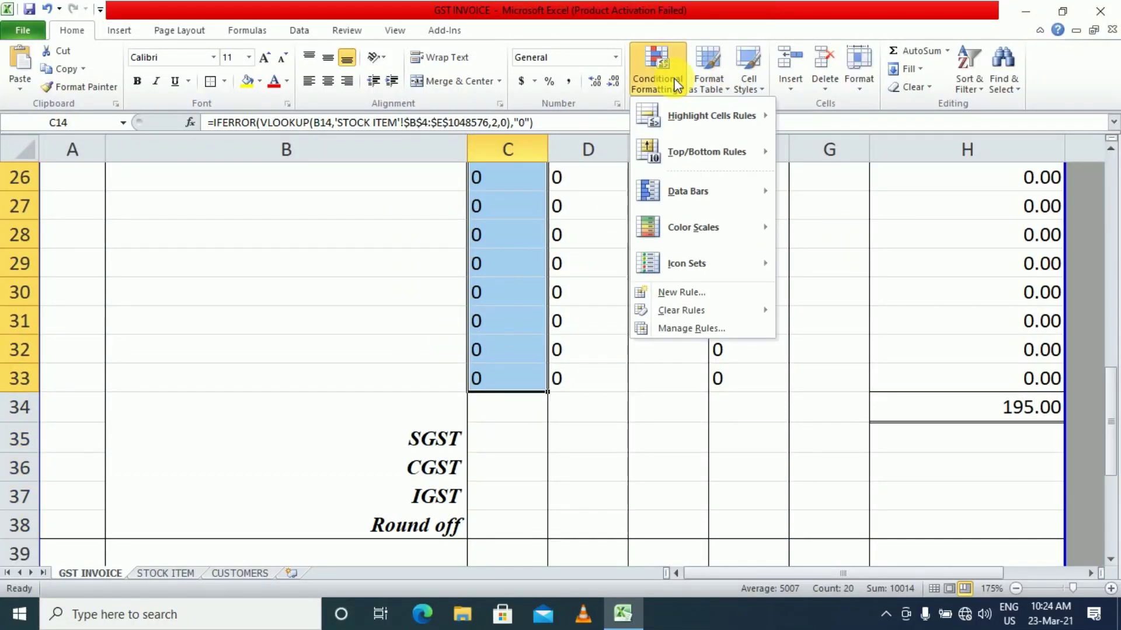
{"action": "left_click", "coordinate": [691, 292]}
{"action": "left_click", "coordinate": [537, 68]}
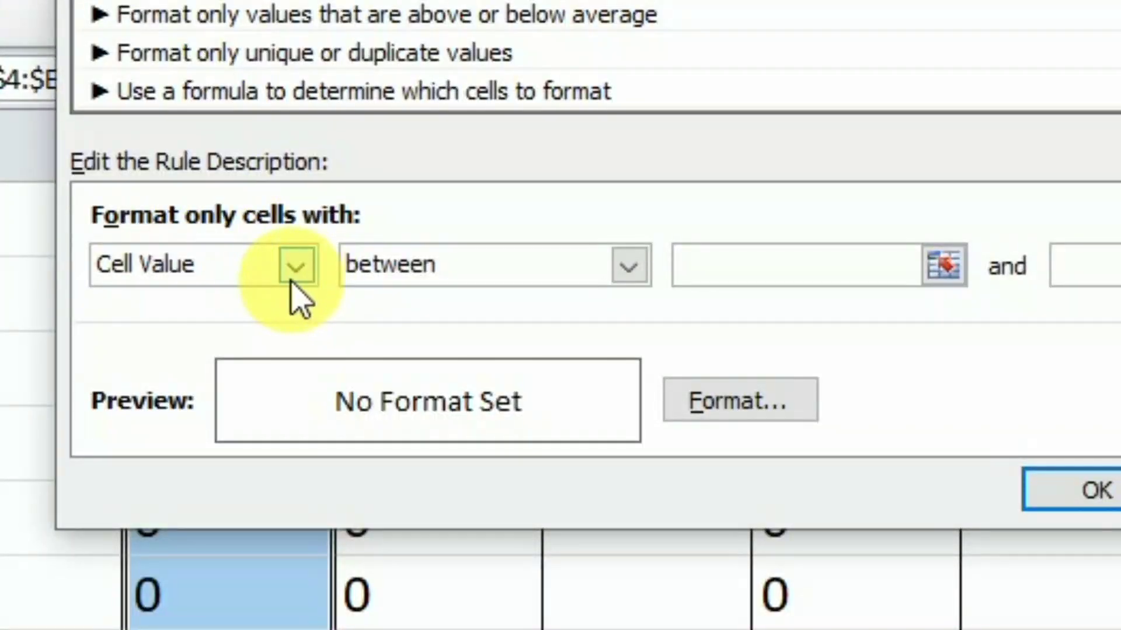
{"action": "left_click", "coordinate": [530, 195]}
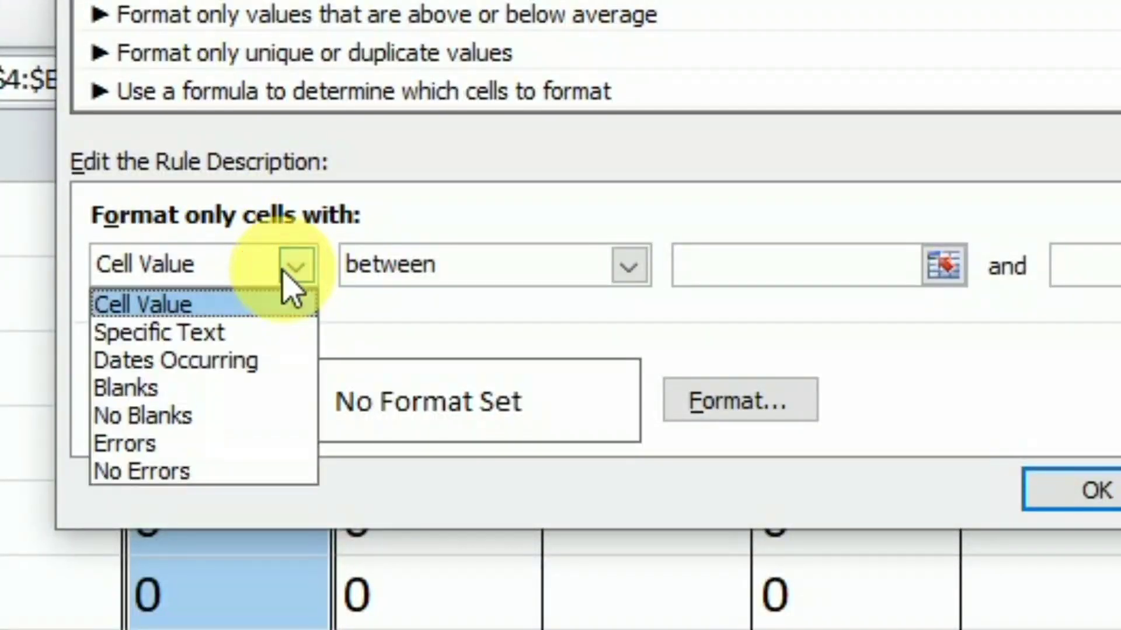
{"action": "left_click", "coordinate": [166, 471]}
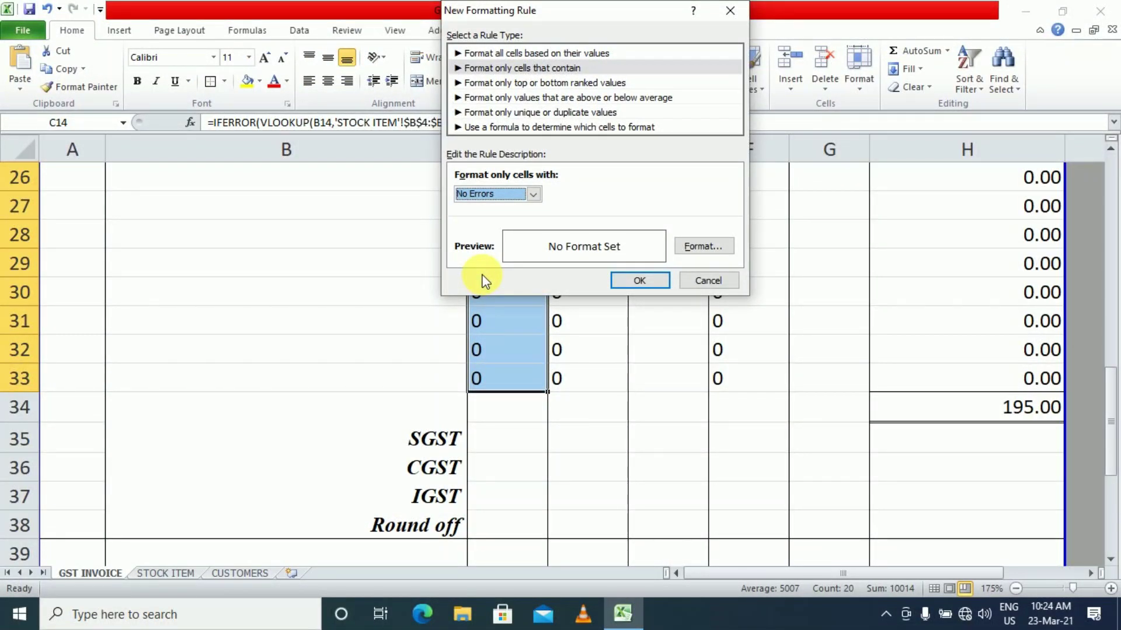
Set the No Errors rule's font colour to white and apply it to the HSN Code cells
{"action": "left_click", "coordinate": [695, 248]}
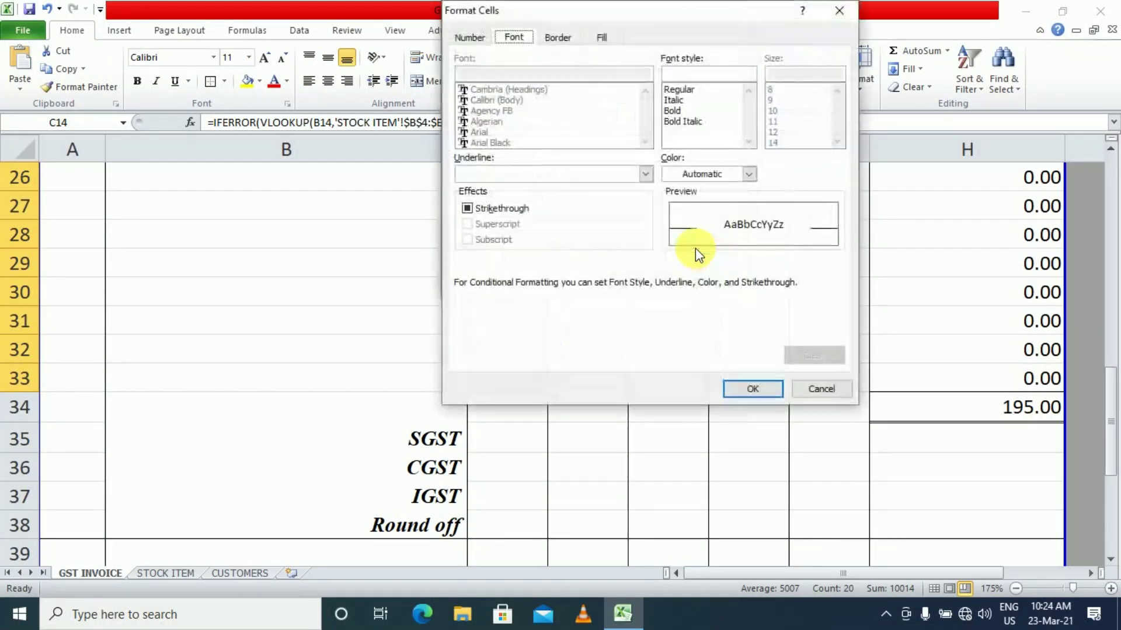
{"action": "left_click", "coordinate": [699, 178]}
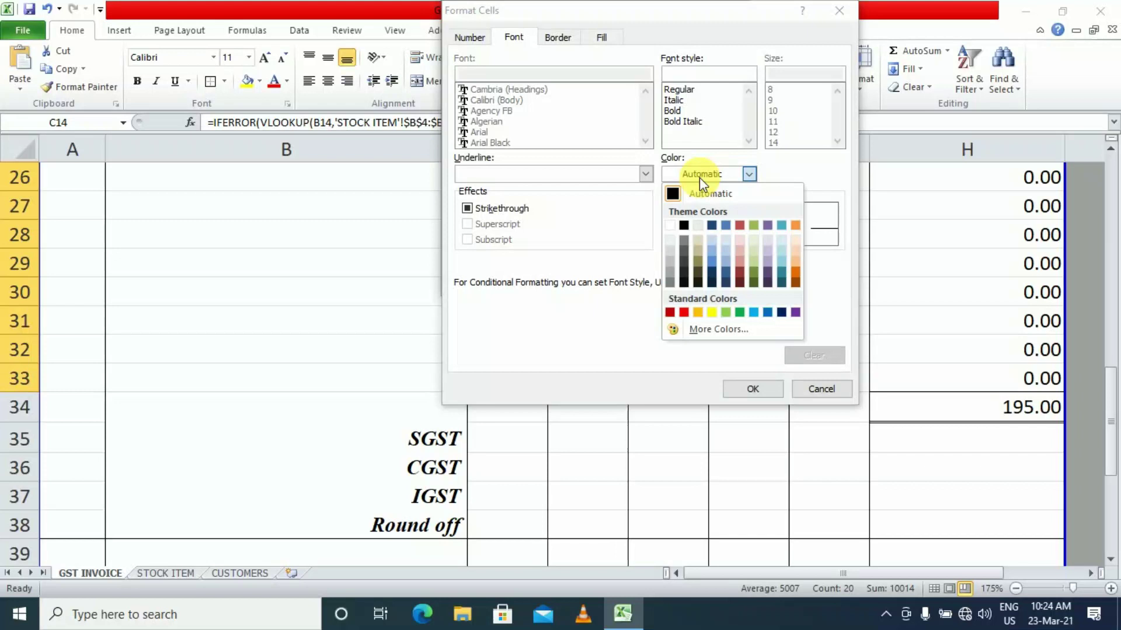
{"action": "left_click", "coordinate": [671, 226]}
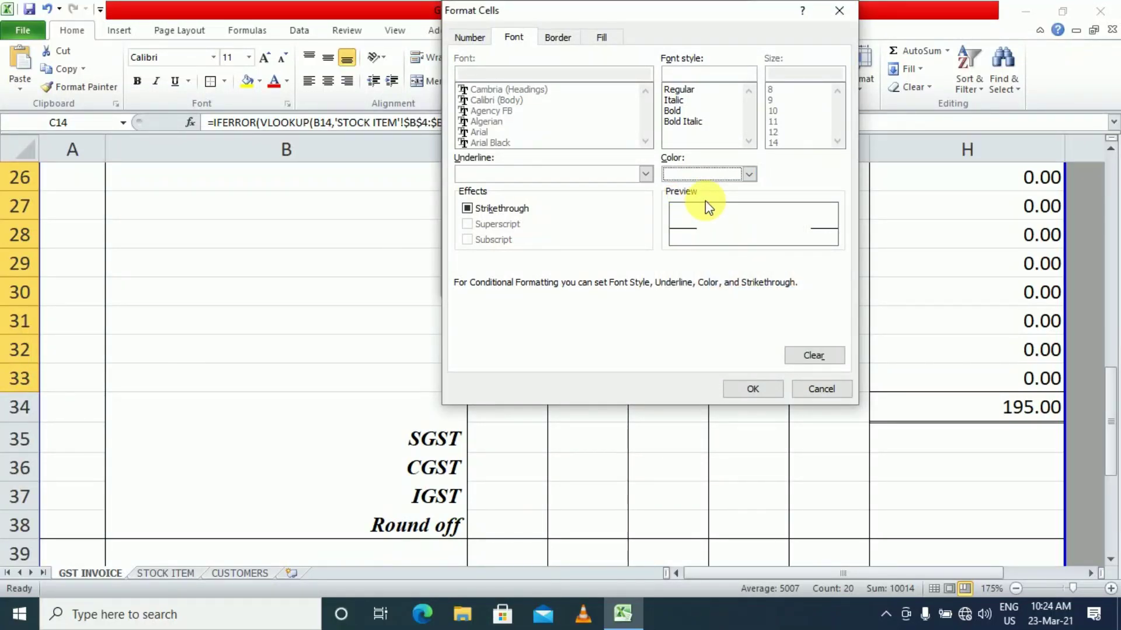
{"action": "left_click", "coordinate": [741, 390]}
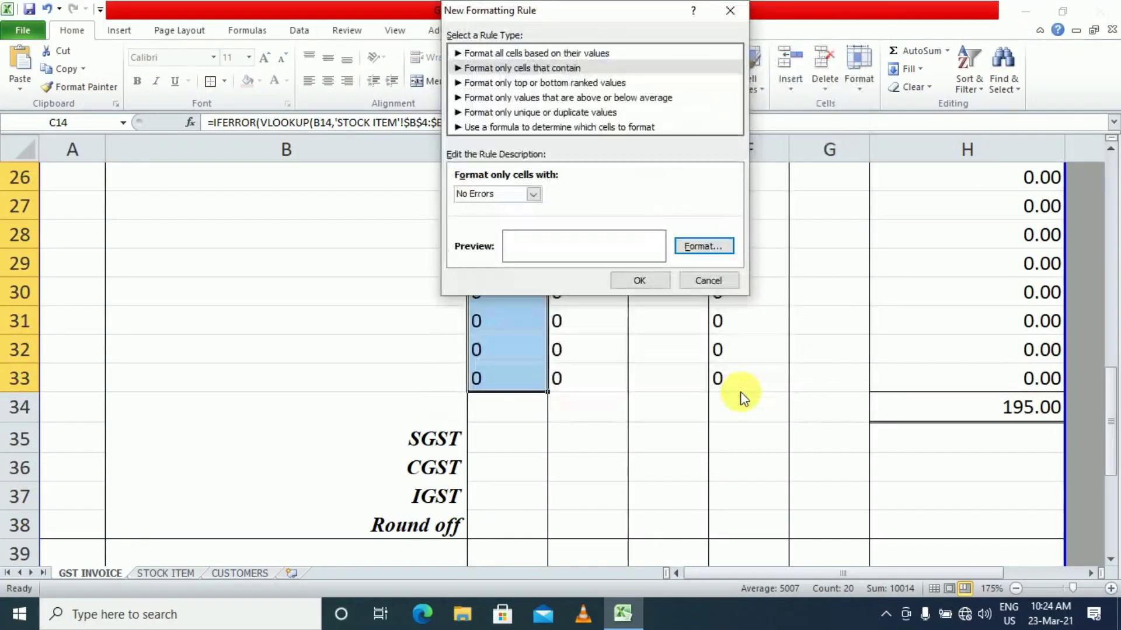
{"action": "left_click", "coordinate": [639, 282]}
{"action": "scroll", "coordinate": [584, 303], "scroll_direction": "up", "scroll_amount": 7}
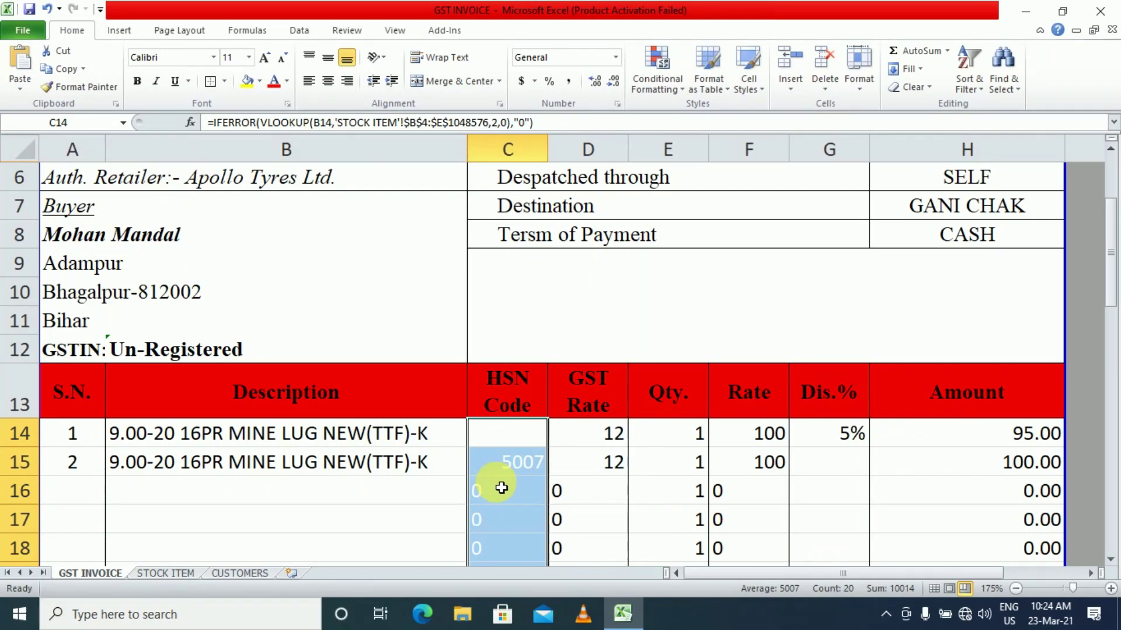
Set up a second conditional formatting rule on the HSN Code cells for cell values between 1 and 99999999
{"action": "left_click", "coordinate": [656, 85]}
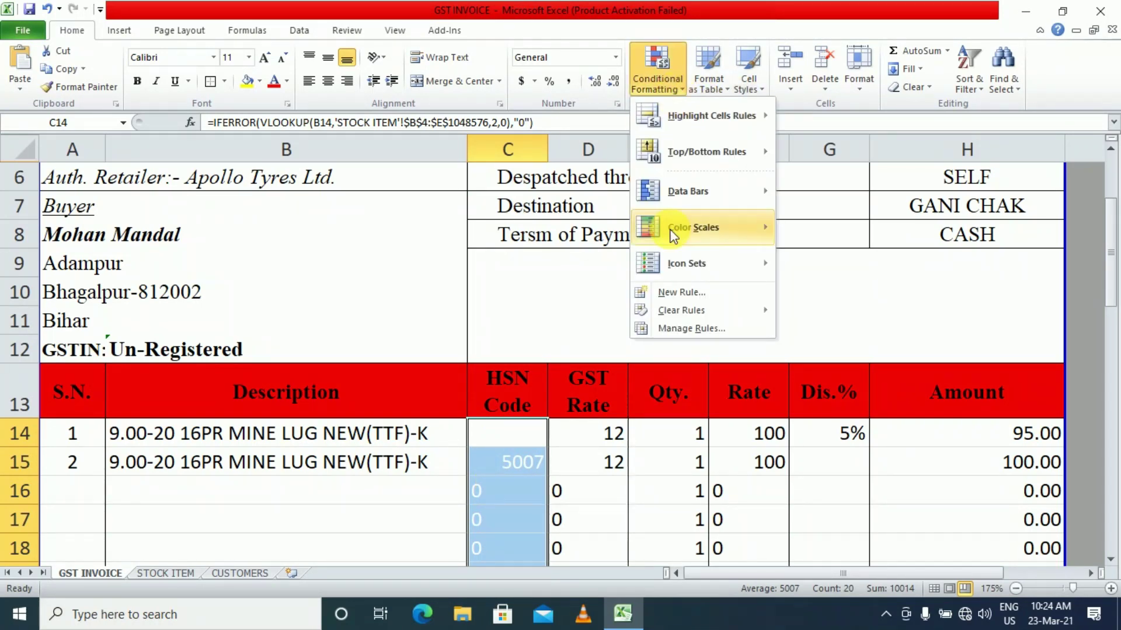
{"action": "left_click", "coordinate": [673, 294]}
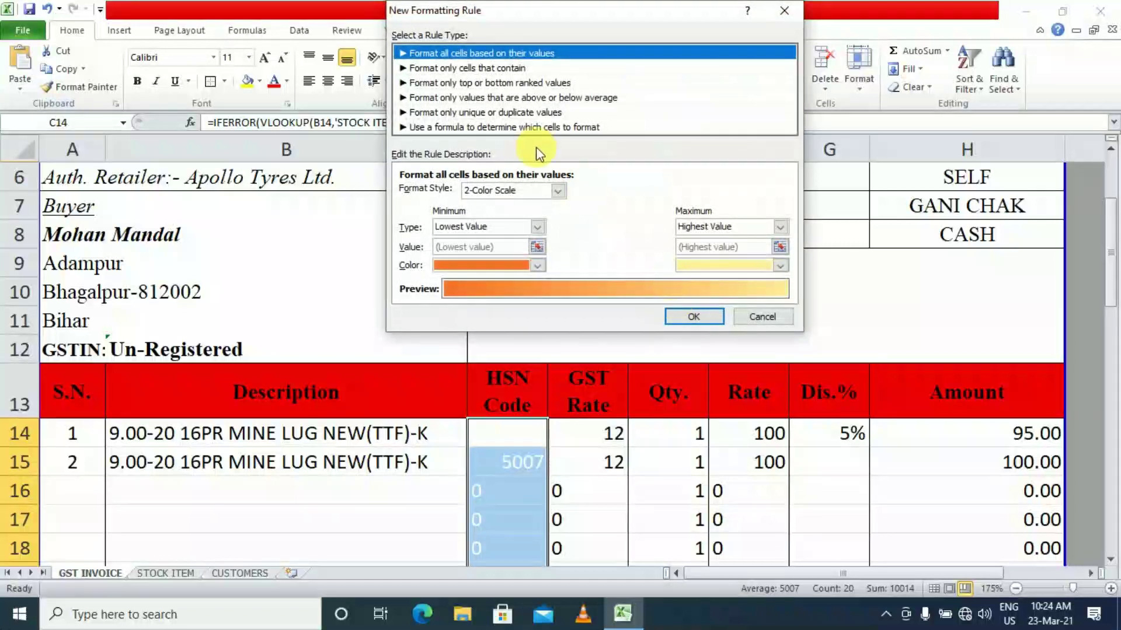
{"action": "left_click", "coordinate": [499, 70]}
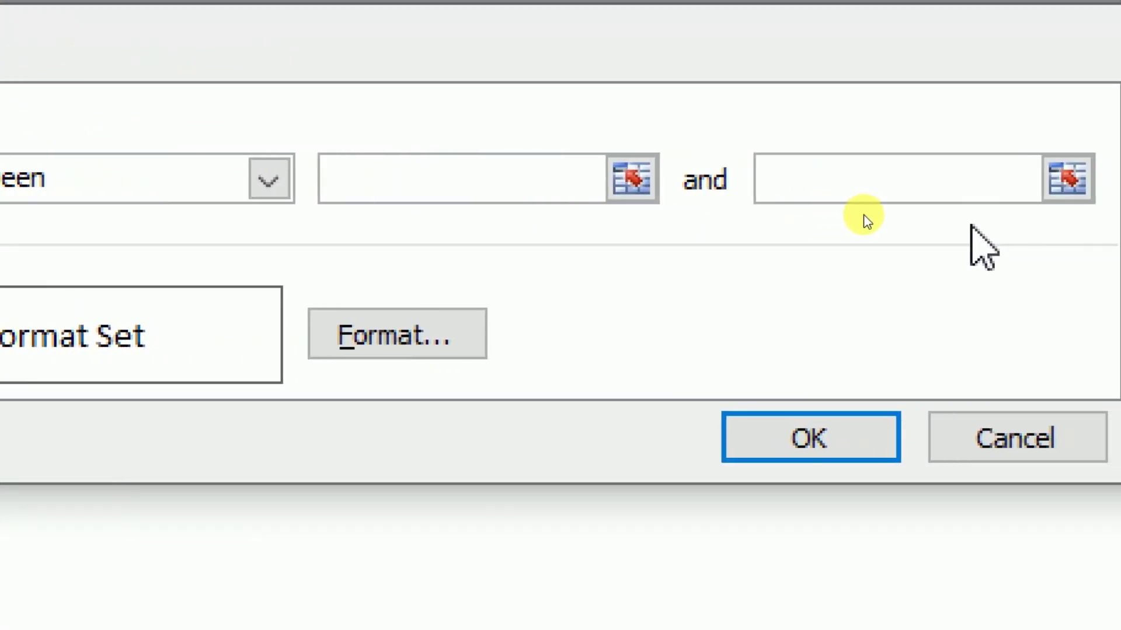
{"action": "left_click", "coordinate": [572, 178]}
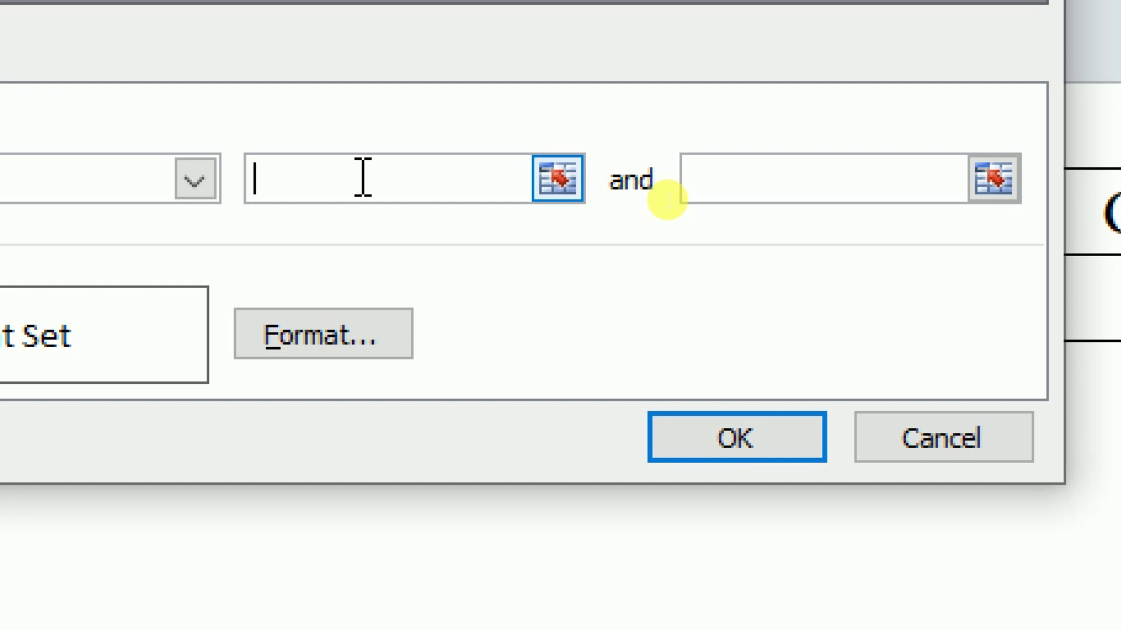
{"action": "type", "text": "1"}
{"action": "key", "text": "Tab"}
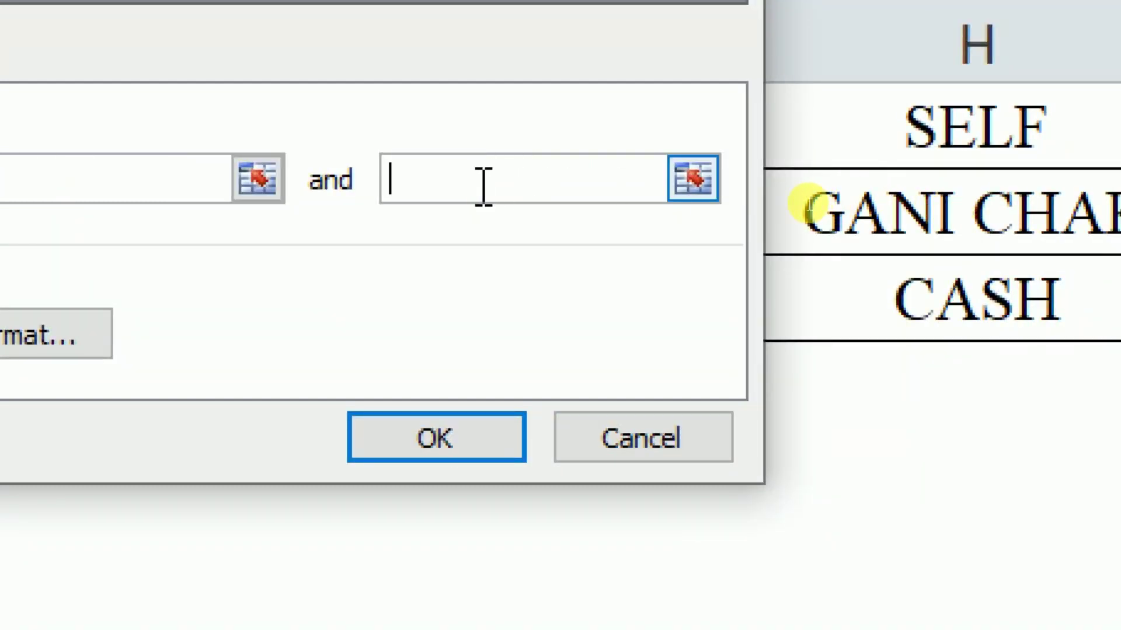
{"action": "type", "text": "99999999"}
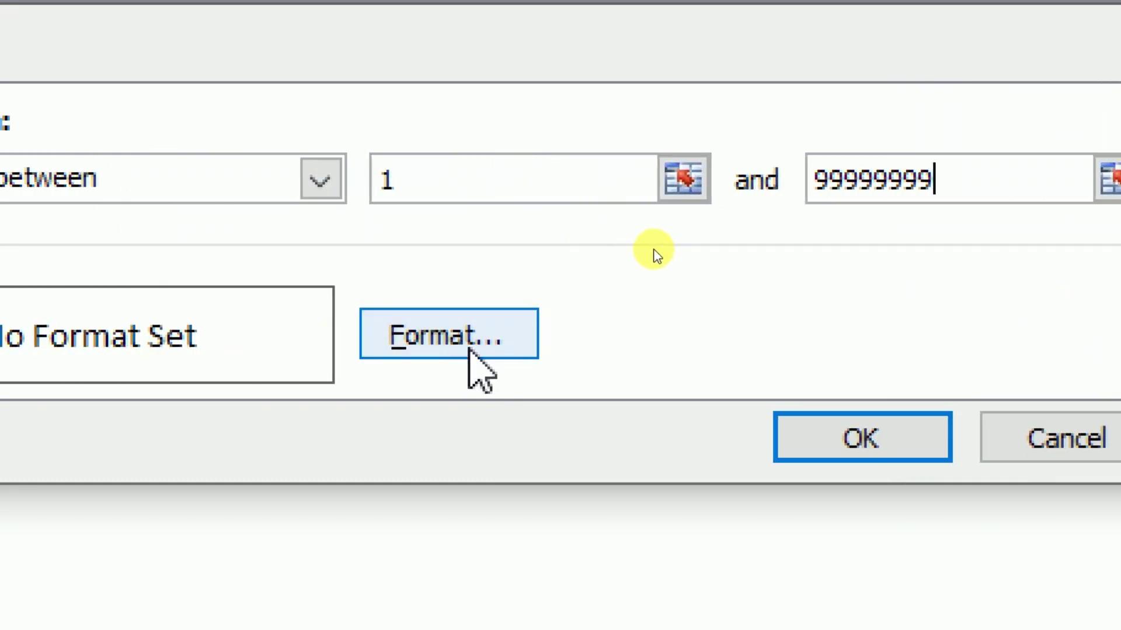
Set the between-values rule's font colour to black, apply it, and deselect the HSN Code range
{"action": "left_click", "coordinate": [459, 344]}
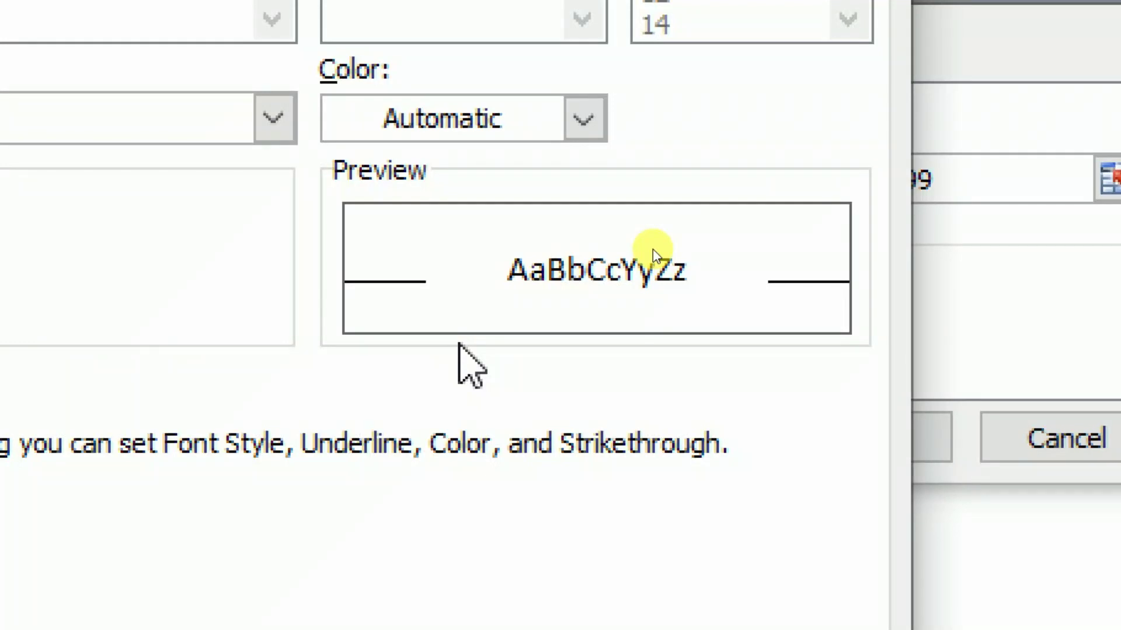
{"action": "left_click", "coordinate": [435, 119]}
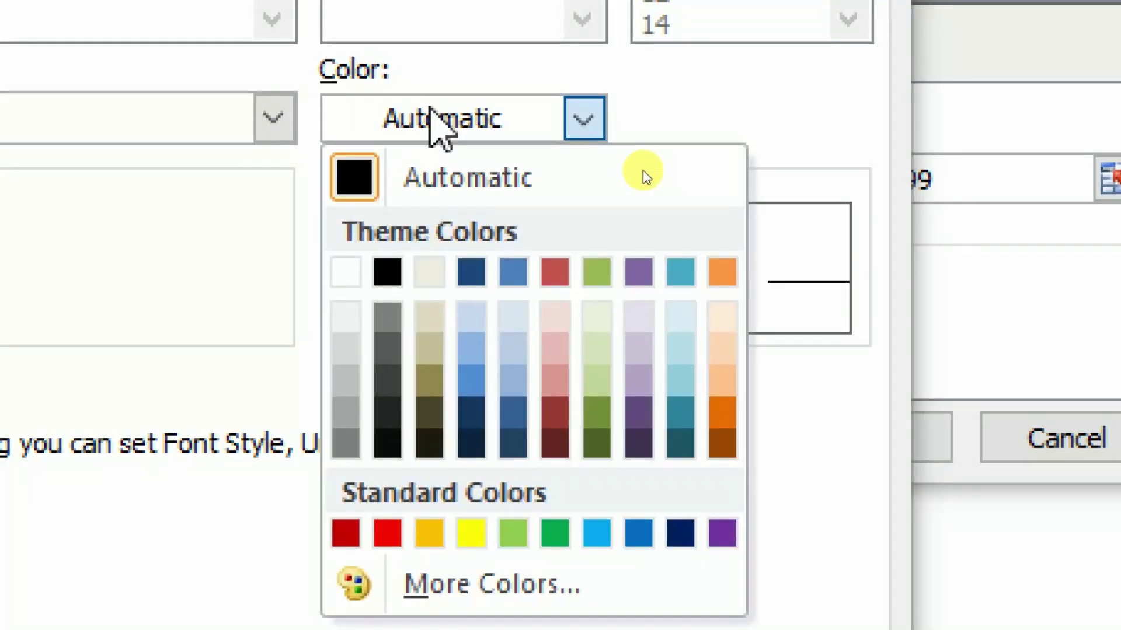
{"action": "left_click", "coordinate": [391, 279]}
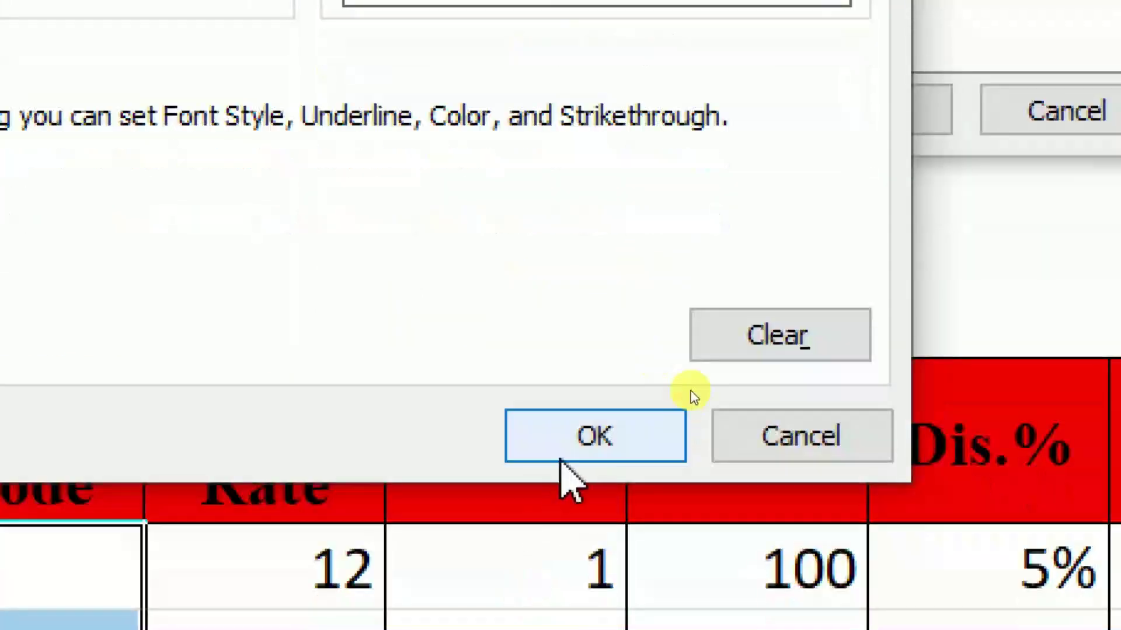
{"action": "left_click", "coordinate": [591, 409]}
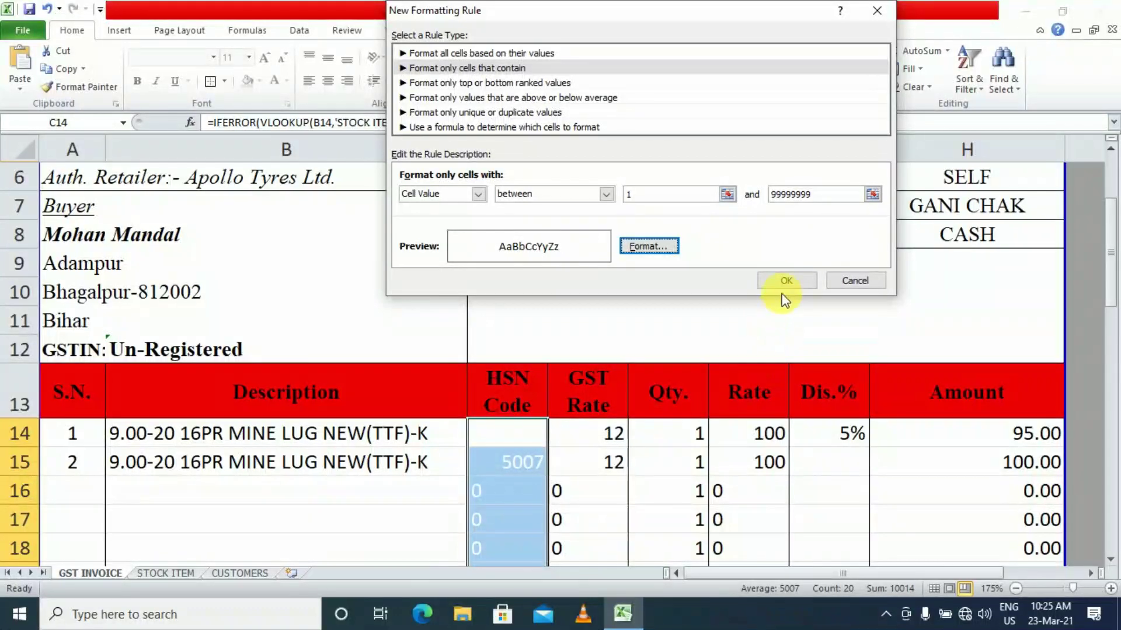
{"action": "left_click", "coordinate": [787, 282]}
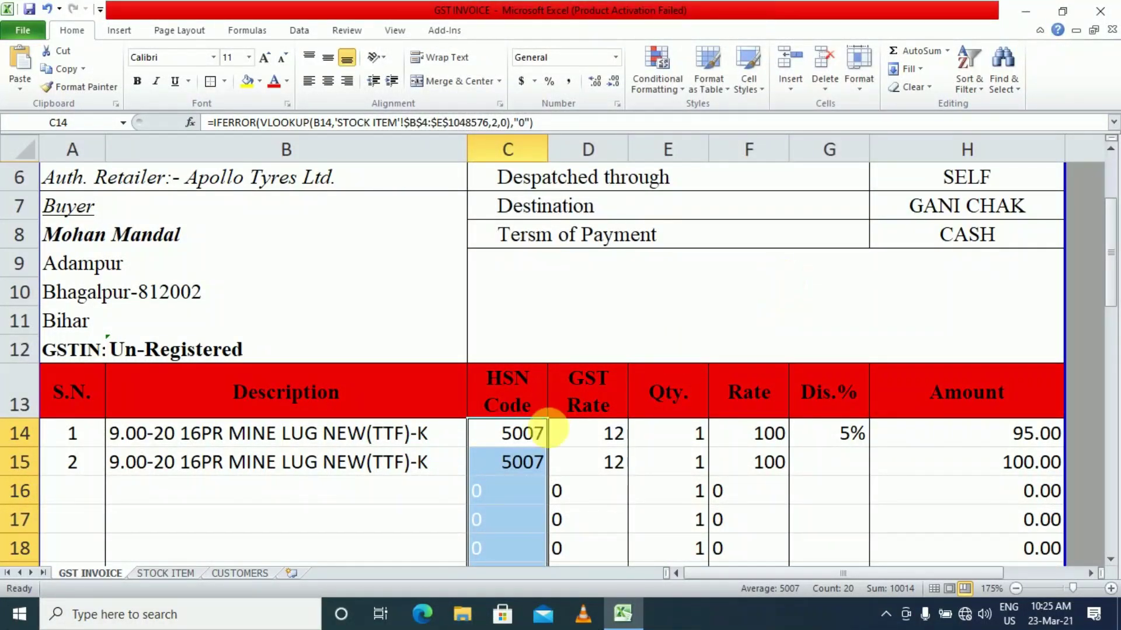
{"action": "scroll", "coordinate": [538, 431], "scroll_direction": "down", "scroll_amount": 2}
{"action": "left_click", "coordinate": [537, 418]}
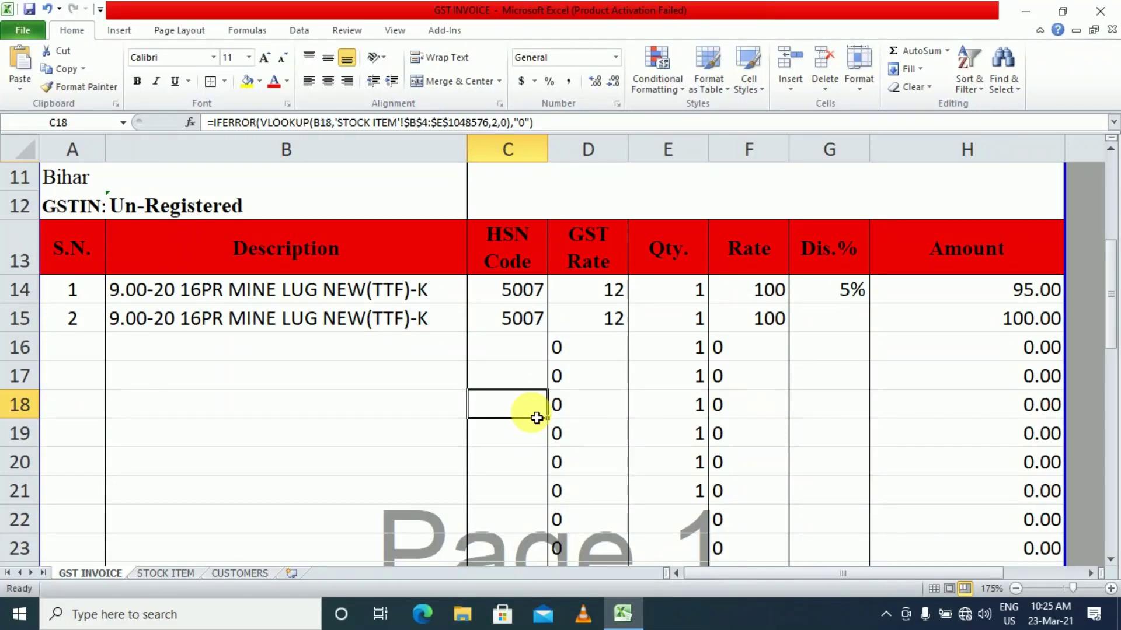
{"action": "left_click_drag", "start_coordinate": [507, 290], "coordinate": [518, 330]}
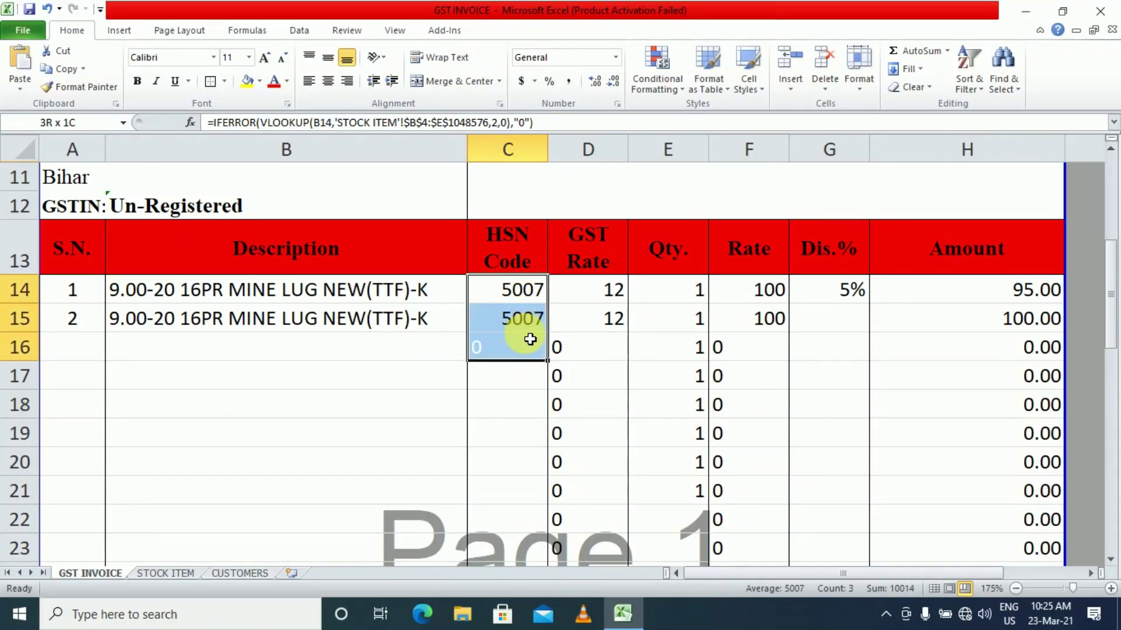
{"action": "left_click_drag", "start_coordinate": [608, 289], "coordinate": [616, 370]}
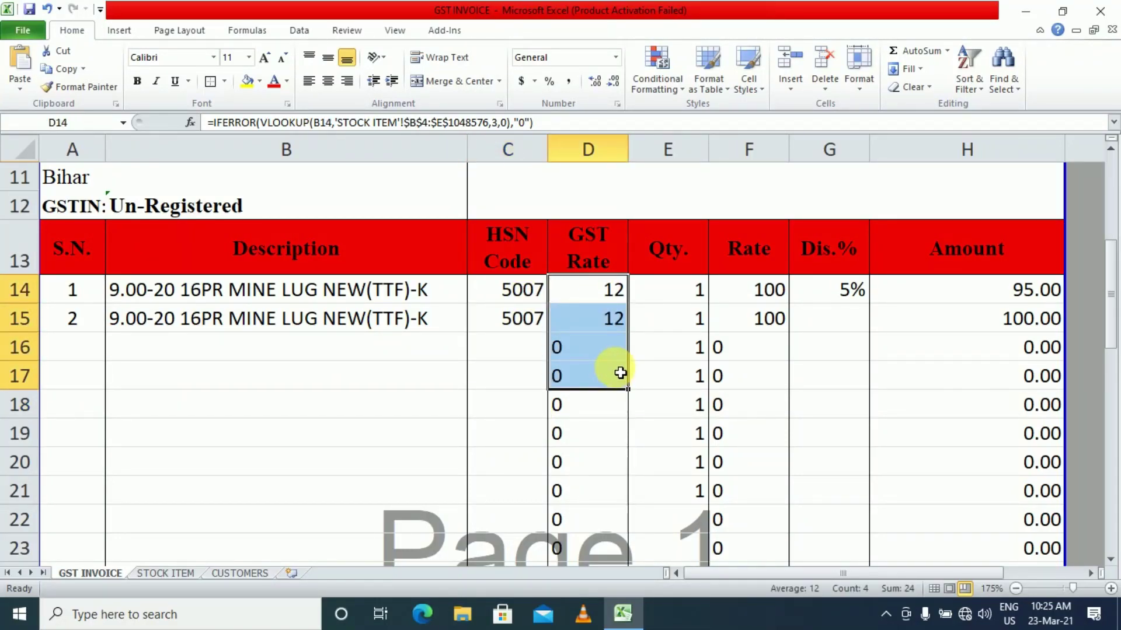
{"action": "left_click_drag", "start_coordinate": [750, 292], "coordinate": [767, 414]}
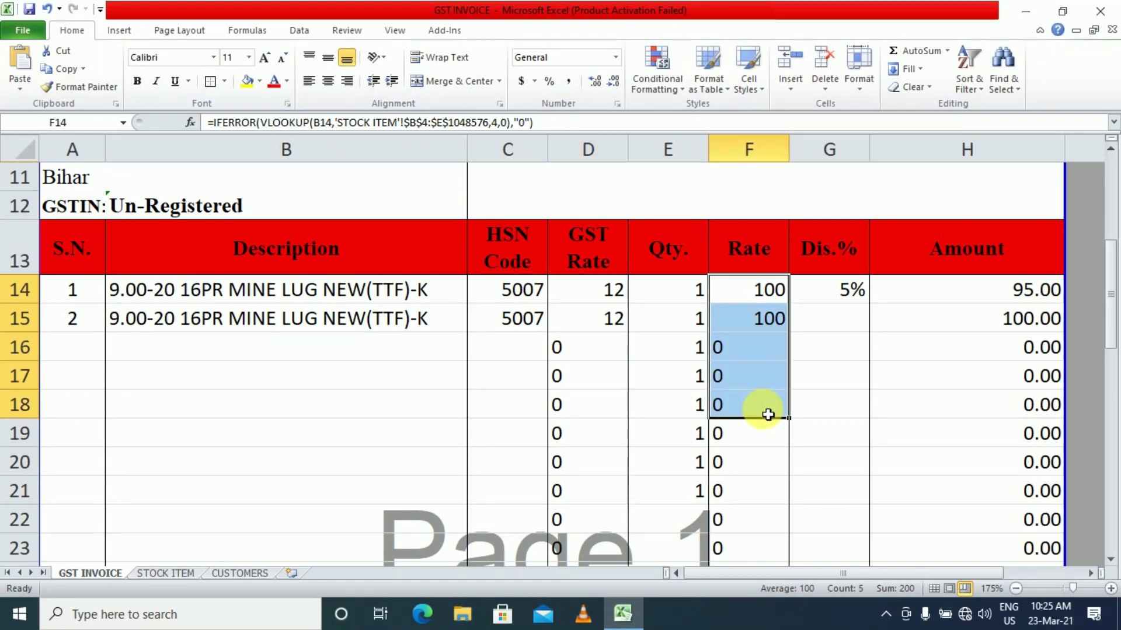
Clear the contents of the Dis.% cells G14:G17
{"action": "left_click_drag", "start_coordinate": [846, 292], "coordinate": [850, 368]}
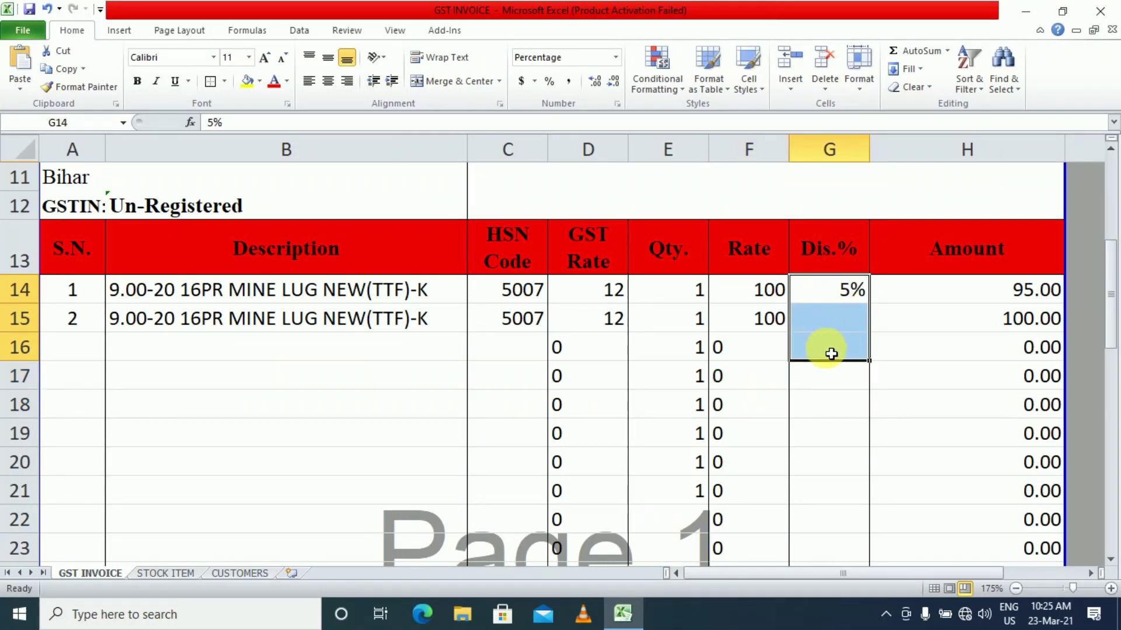
{"action": "left_click", "coordinate": [830, 350]}
{"action": "left_click", "coordinate": [823, 298]}
{"action": "left_click_drag", "start_coordinate": [823, 297], "coordinate": [825, 380]}
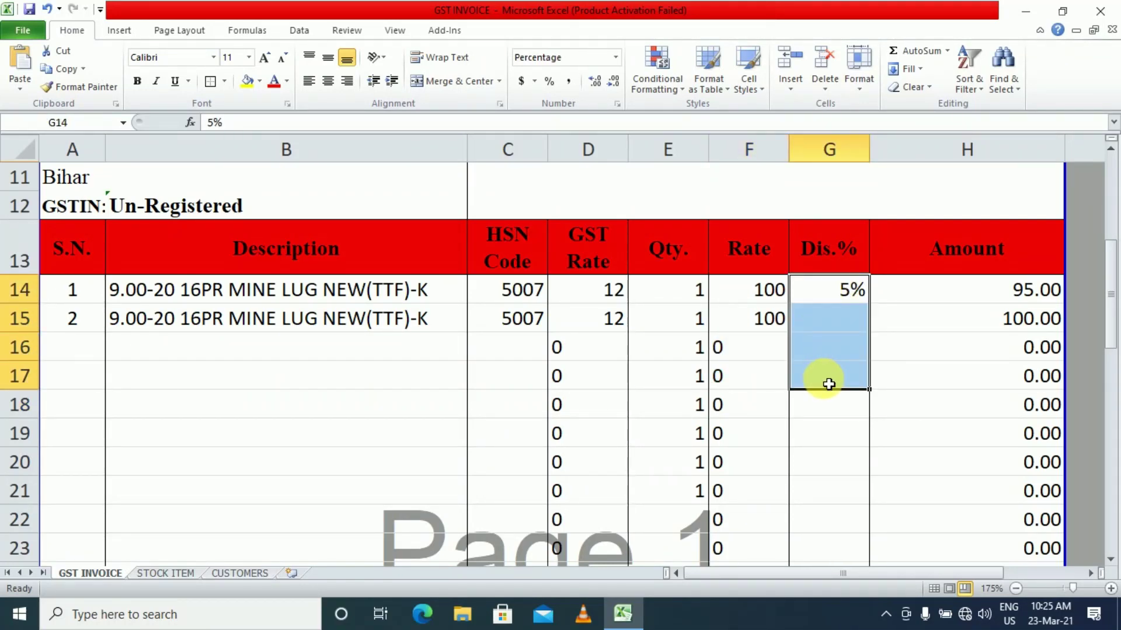
{"action": "key", "text": "Delete"}
{"action": "left_click", "coordinate": [833, 380]}
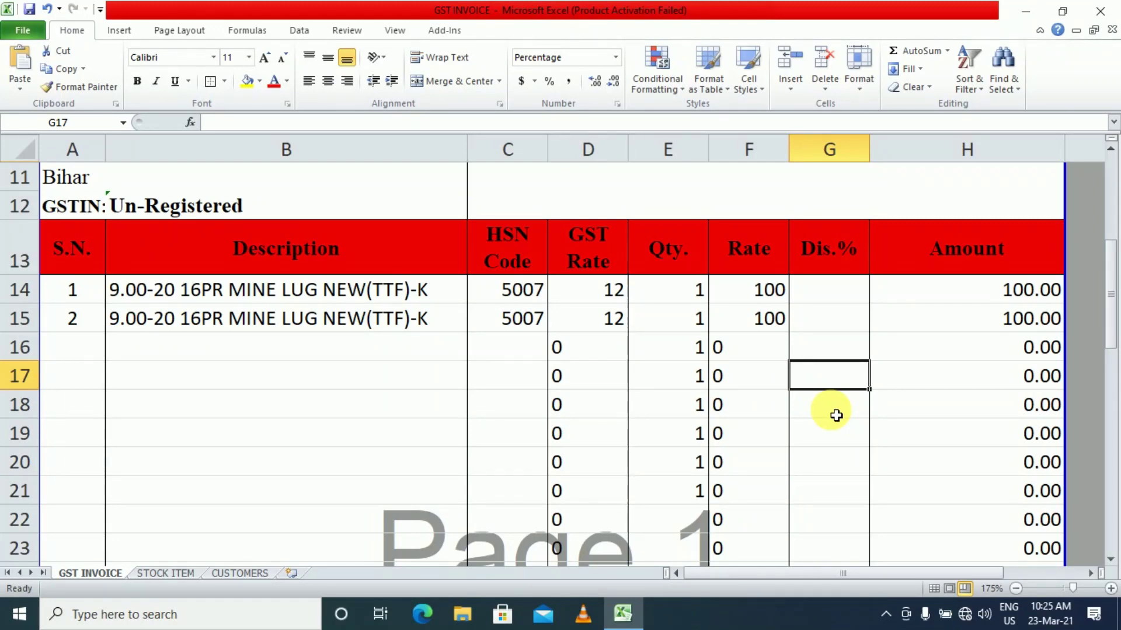
Begin an IF formula in the SGST amount cell H35 that tests whether the buyer's state in A11 equals "bihar"
{"action": "scroll", "coordinate": [443, 394], "scroll_direction": "down", "scroll_amount": 3}
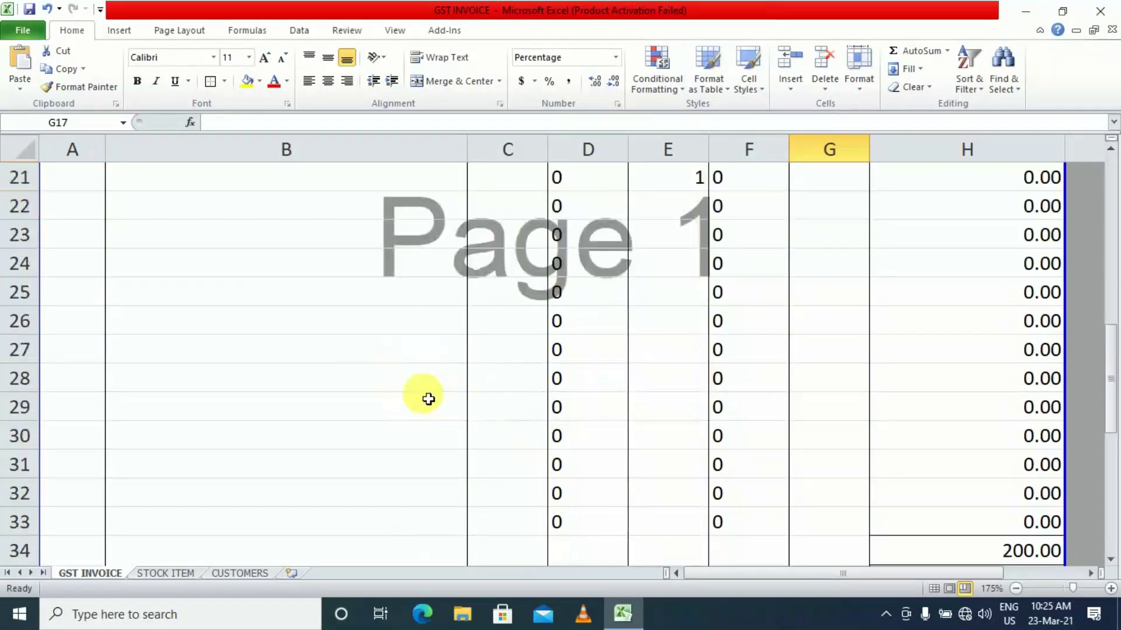
{"action": "scroll", "coordinate": [475, 387], "scroll_direction": "down", "scroll_amount": 1}
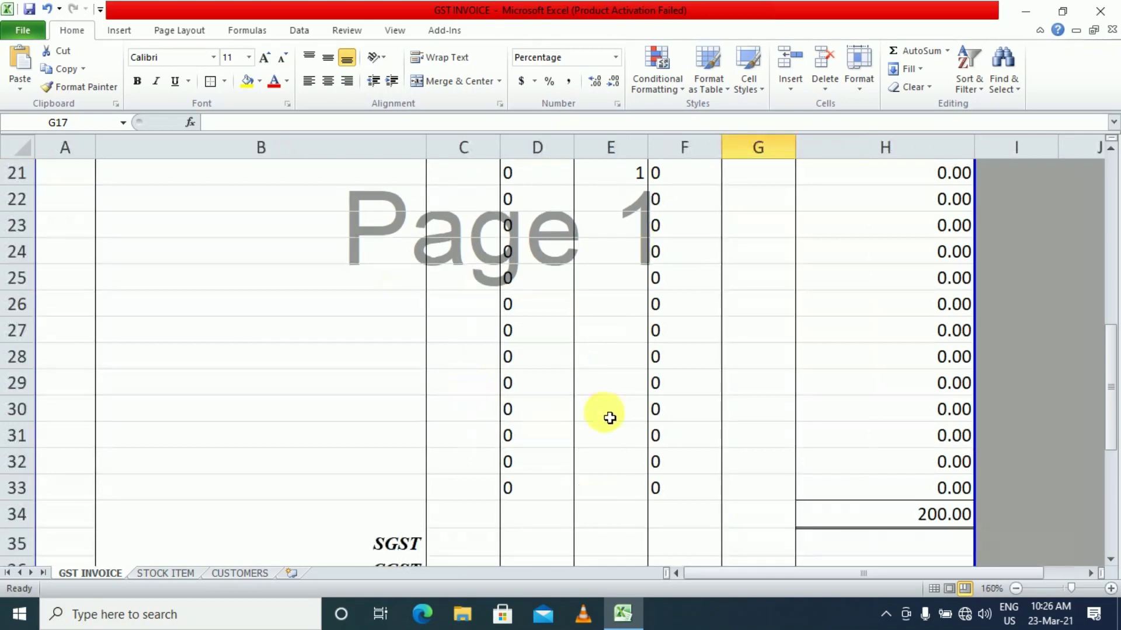
{"action": "scroll", "coordinate": [609, 418], "scroll_direction": "down", "scroll_amount": 2}
{"action": "left_click", "coordinate": [415, 419]}
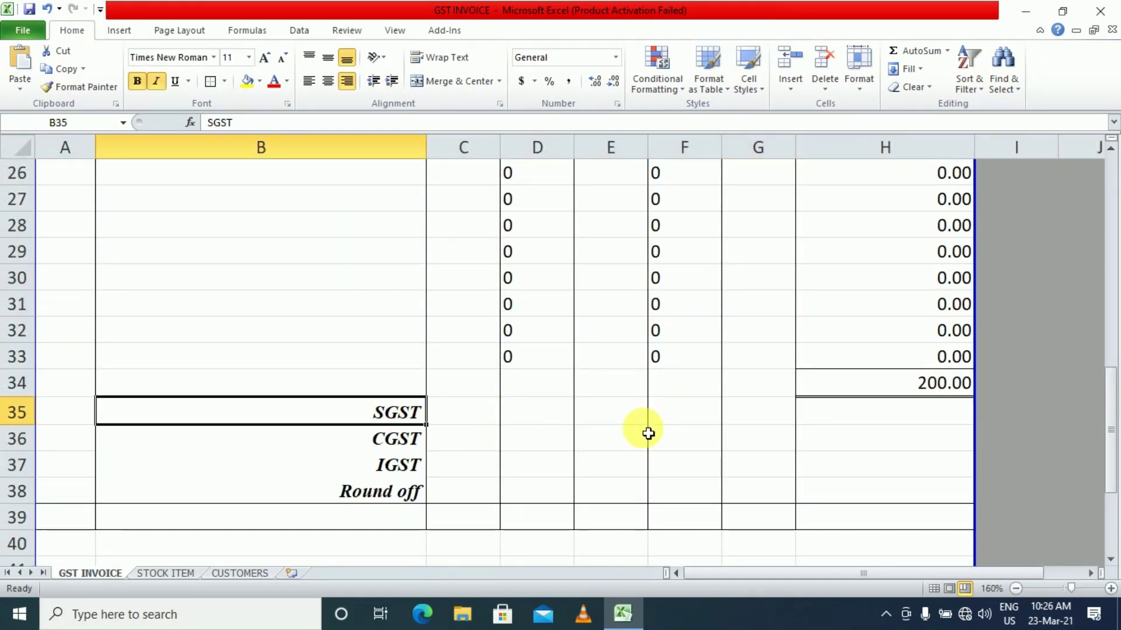
{"action": "type", "text": "=if"}
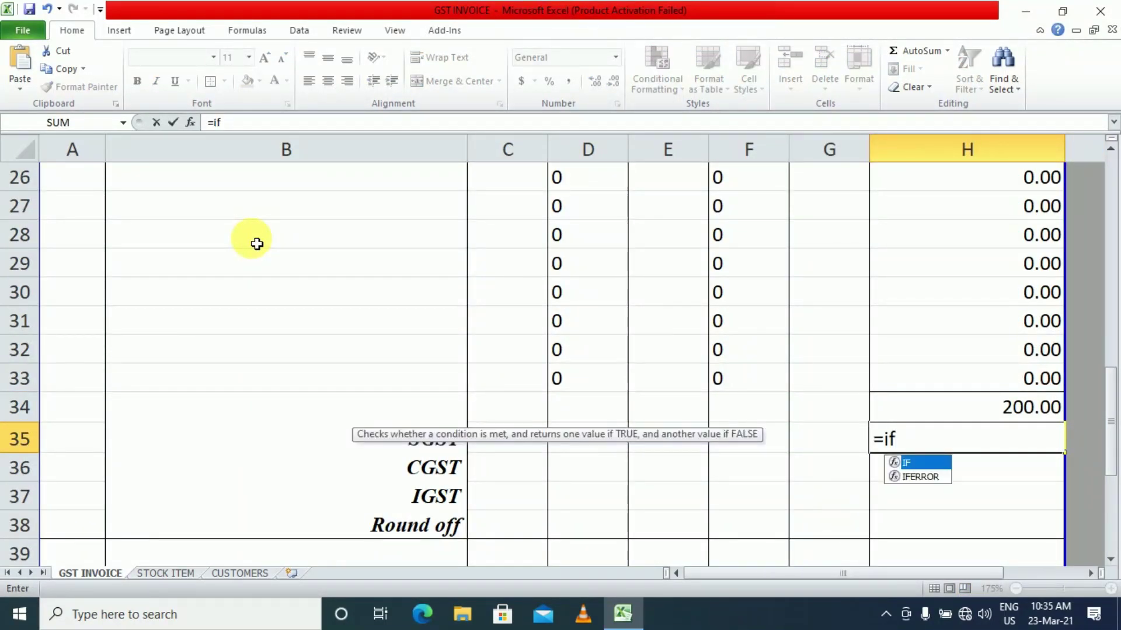
{"action": "key", "text": "Tab"}
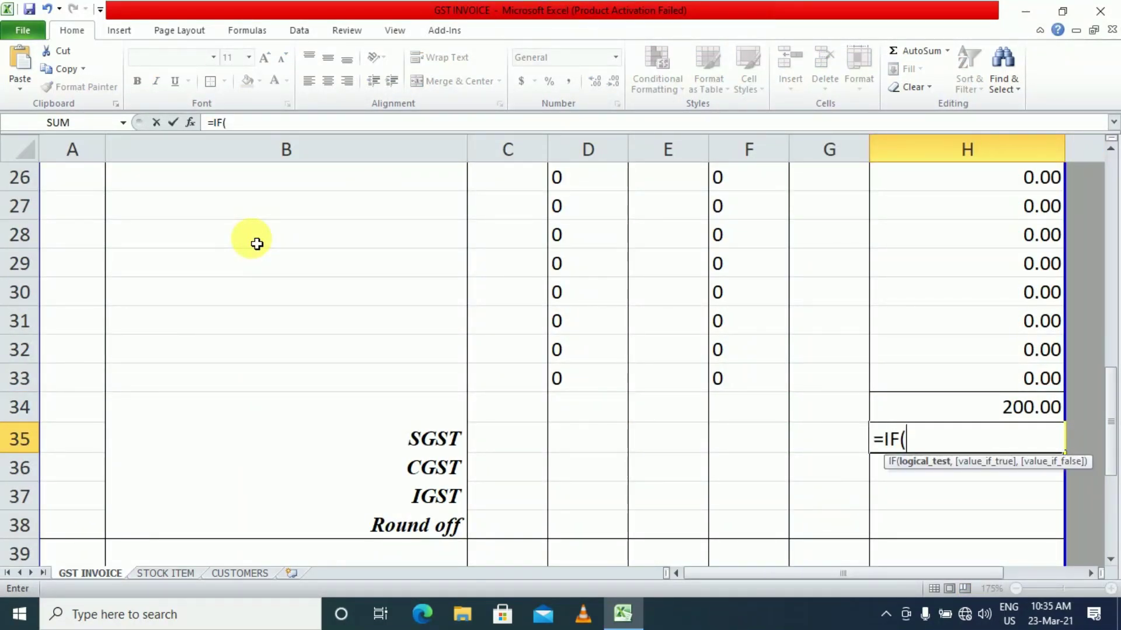
{"action": "scroll", "coordinate": [264, 198], "scroll_direction": "up", "scroll_amount": 3}
{"action": "scroll", "coordinate": [269, 200], "scroll_direction": "up", "scroll_amount": 3}
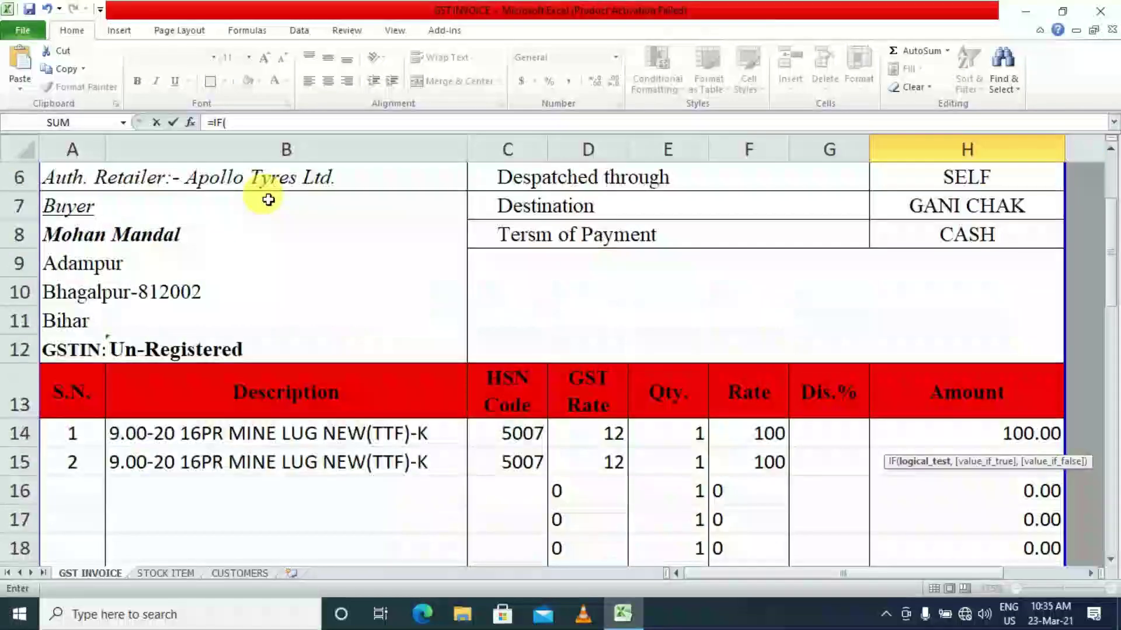
{"action": "left_click", "coordinate": [83, 322]}
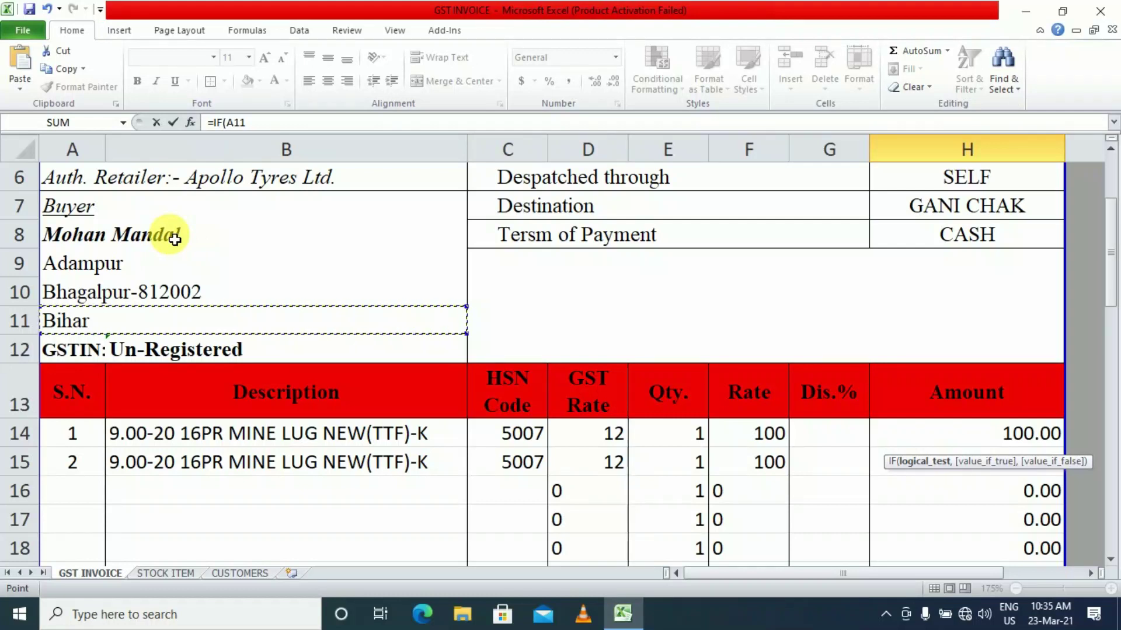
{"action": "type", "text": "=\"bihar"}
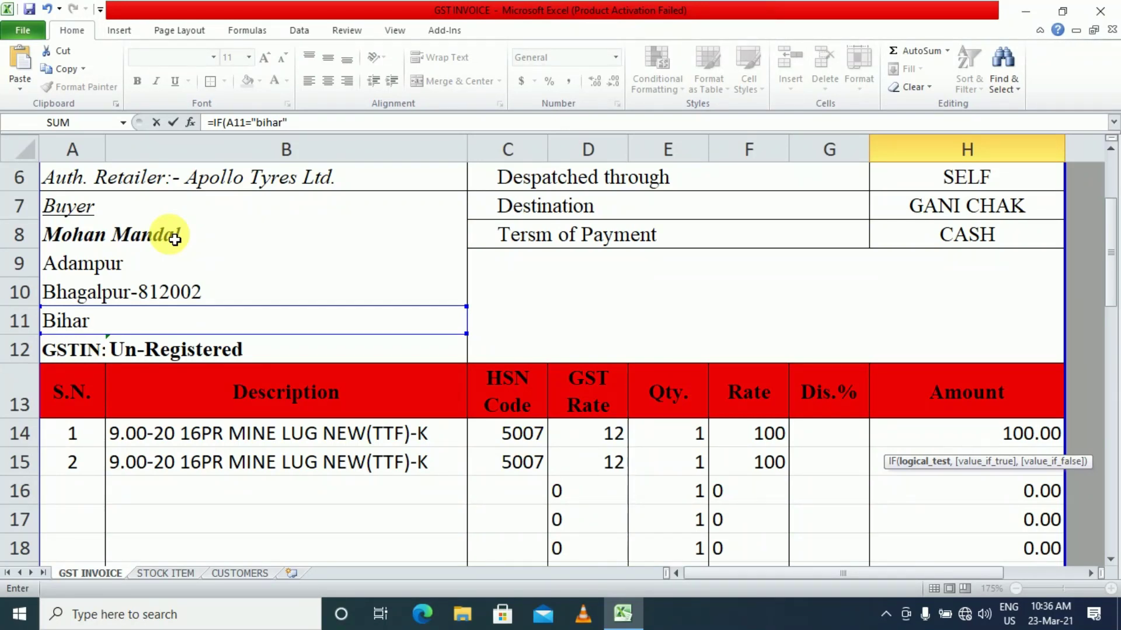
Complete the SGST formula so it returns H14*(D14%/2) when the state matches and 0 otherwise
{"action": "type", "text": ","}
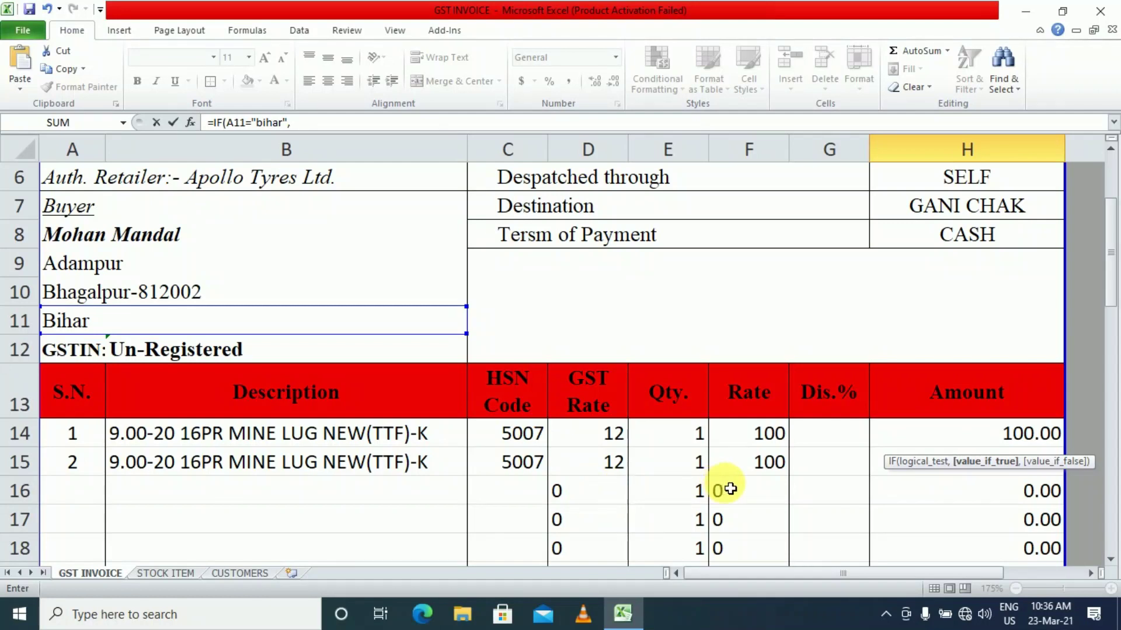
{"action": "left_click", "coordinate": [949, 442]}
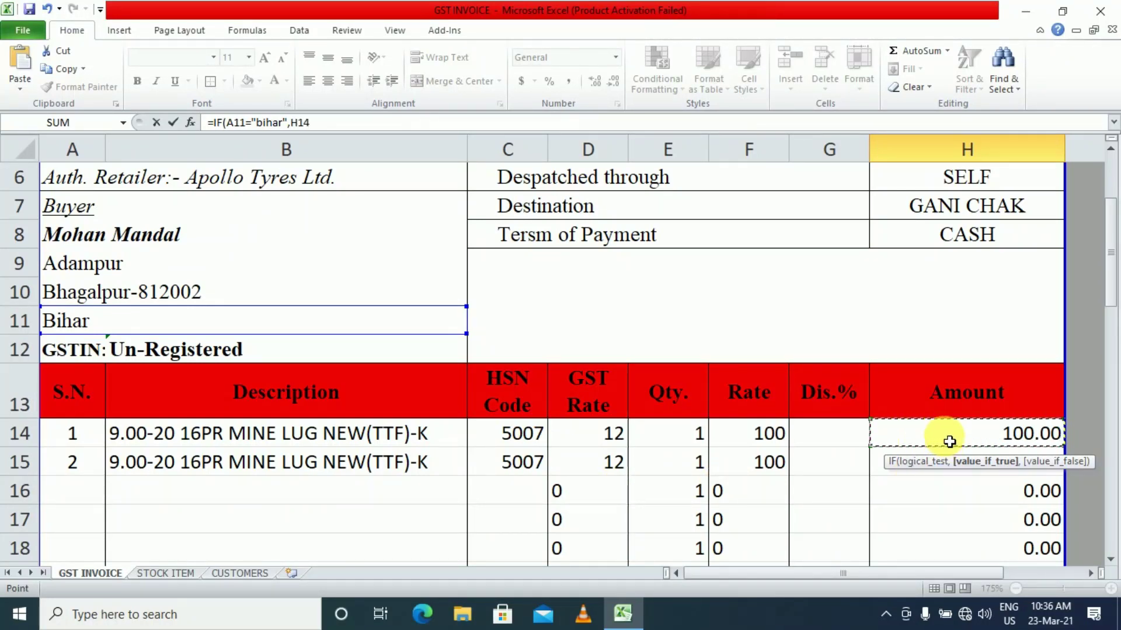
{"action": "type", "text": "*"}
{"action": "left_click", "coordinate": [609, 439]}
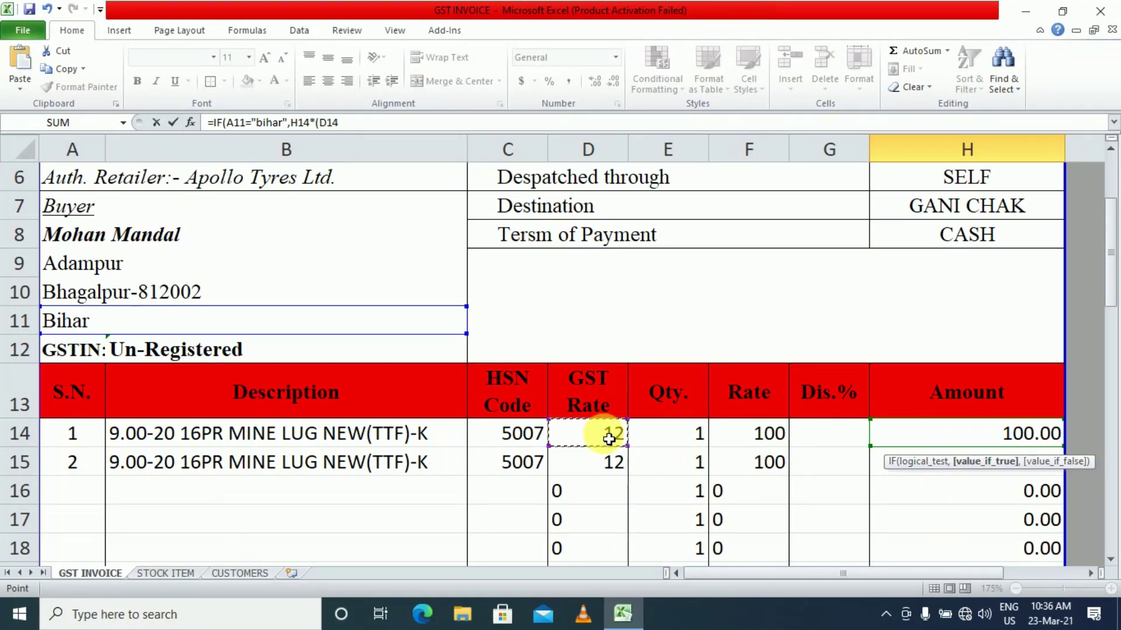
{"action": "type", "text": "%"}
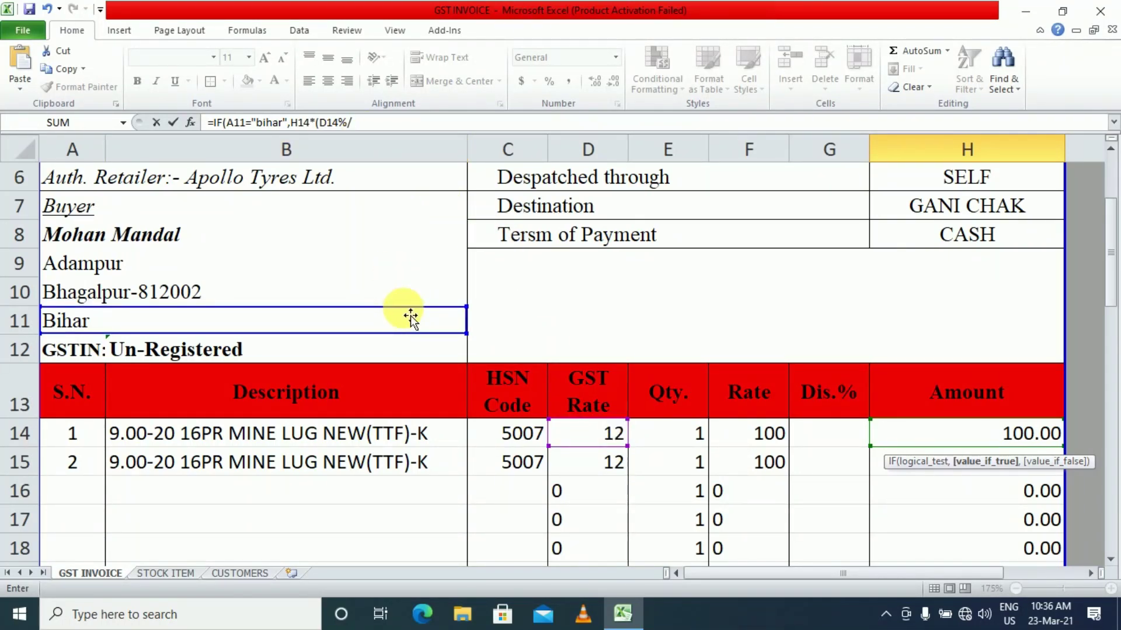
{"action": "type", "text": "/2"}
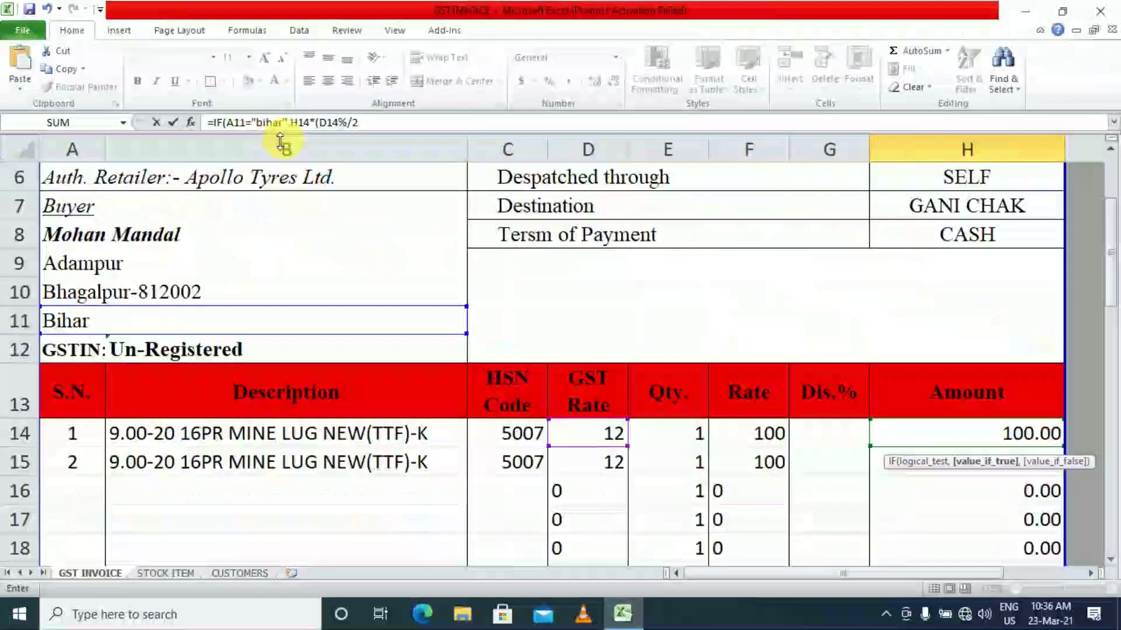
{"action": "left_click", "coordinate": [369, 125]}
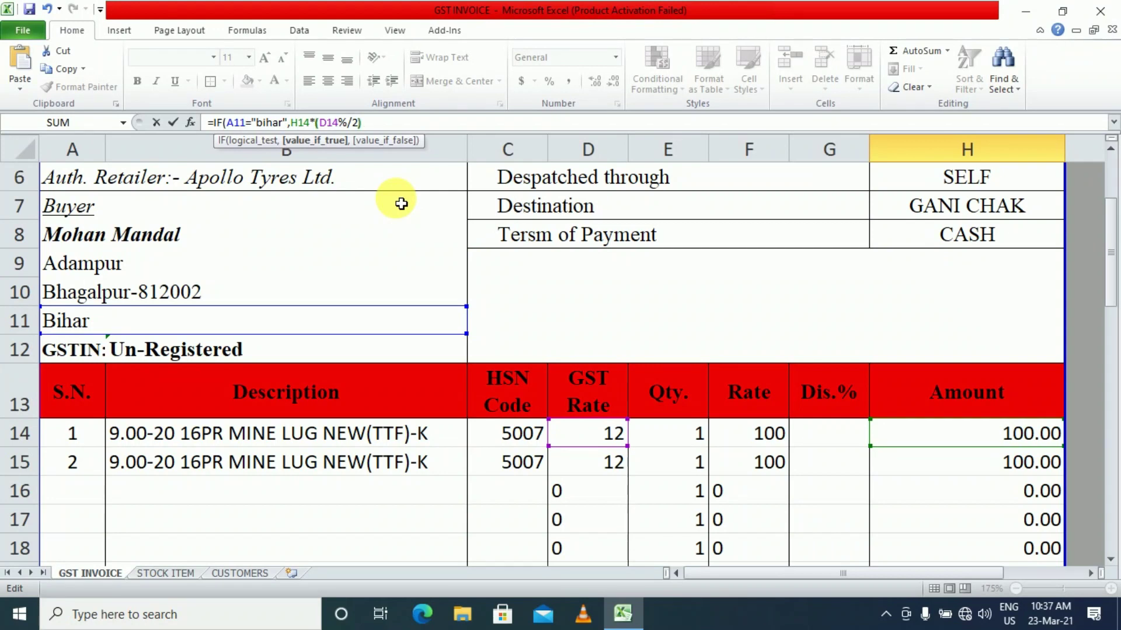
{"action": "type", "text": ","}
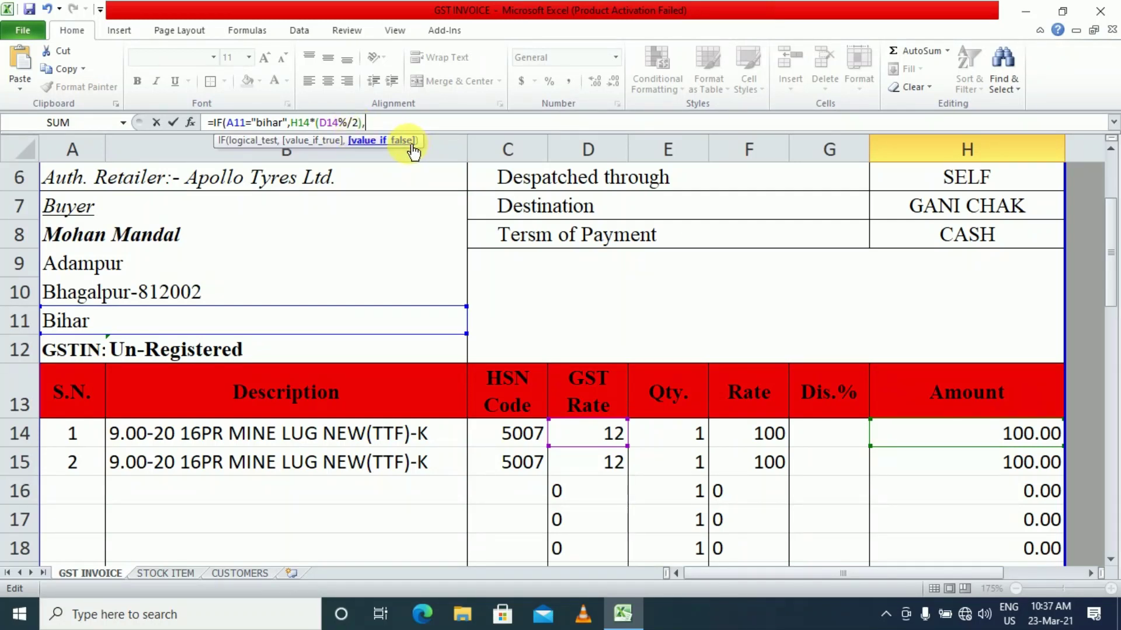
{"action": "type", "text": "0)"}
{"action": "key", "text": "Return"}
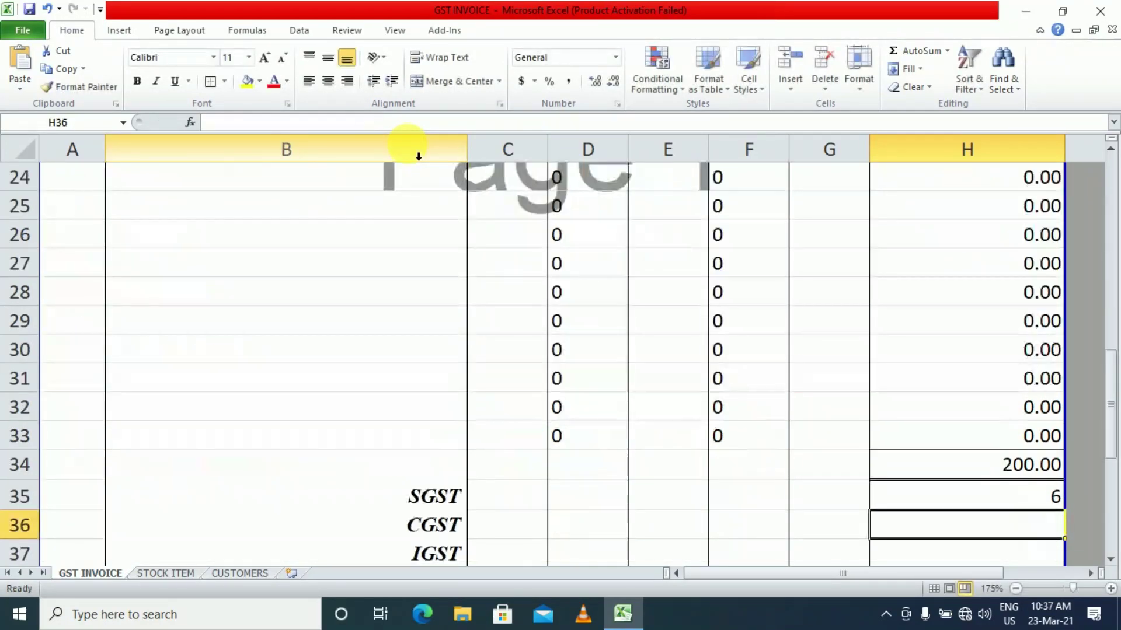
Review the GST Rate values of the item rows from D14 down to D27
{"action": "left_click", "coordinate": [875, 494]}
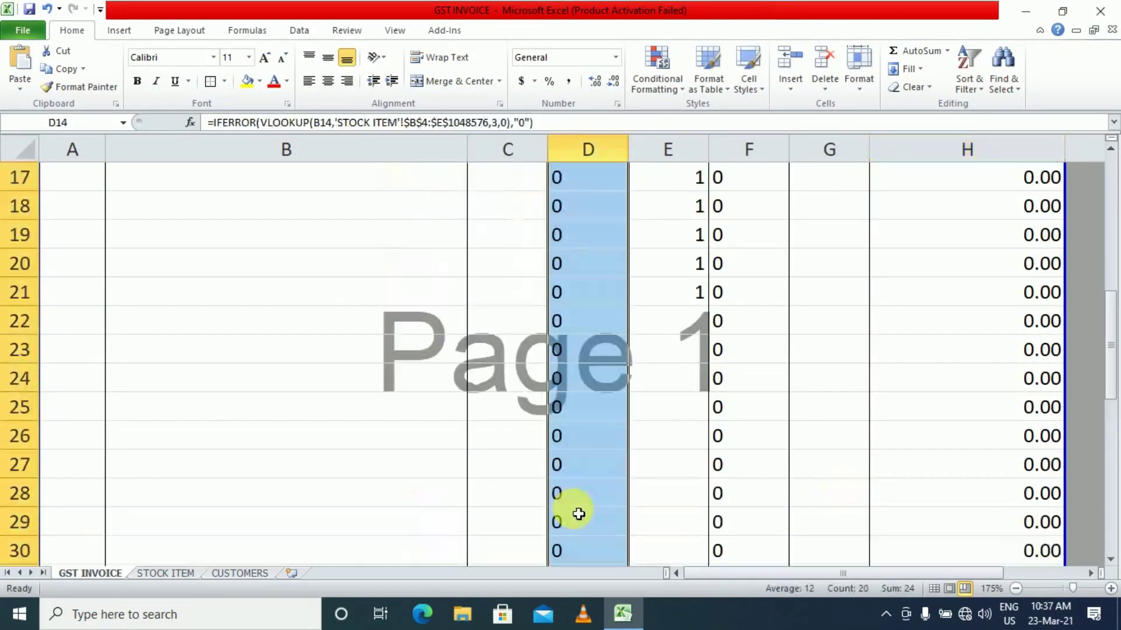
{"action": "scroll", "coordinate": [578, 512], "scroll_direction": "up", "scroll_amount": 3}
{"action": "left_click", "coordinate": [587, 467]}
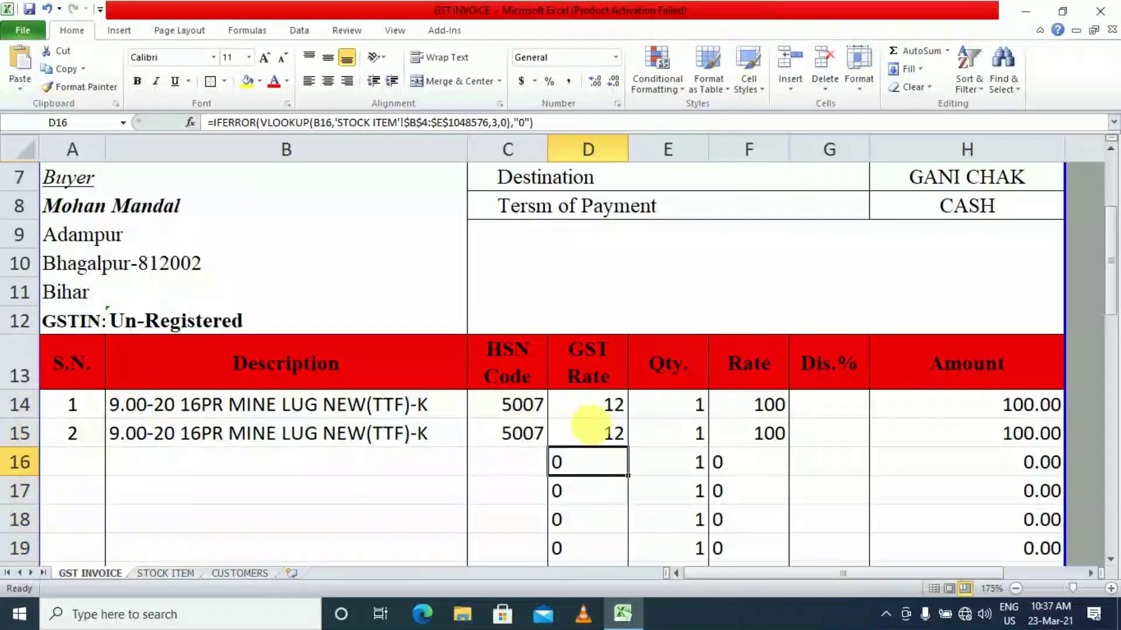
{"action": "left_click", "coordinate": [592, 405]}
{"action": "left_click_drag", "start_coordinate": [592, 425], "coordinate": [585, 539]}
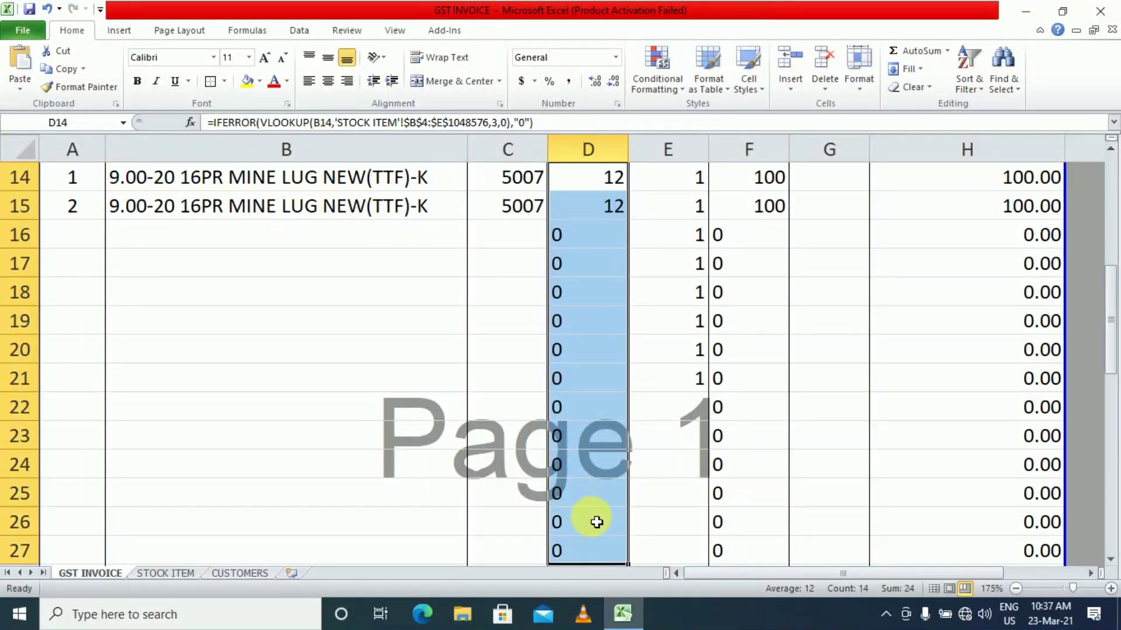
{"action": "scroll", "coordinate": [841, 390], "scroll_direction": "up", "scroll_amount": 3}
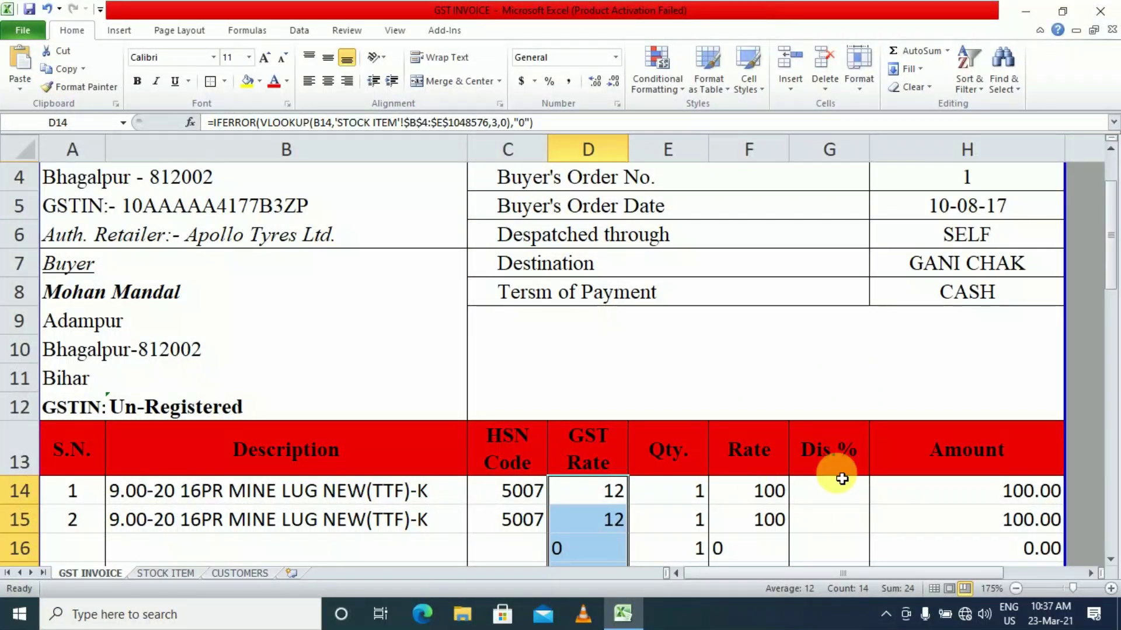
{"action": "scroll", "coordinate": [842, 478], "scroll_direction": "down", "scroll_amount": 5}
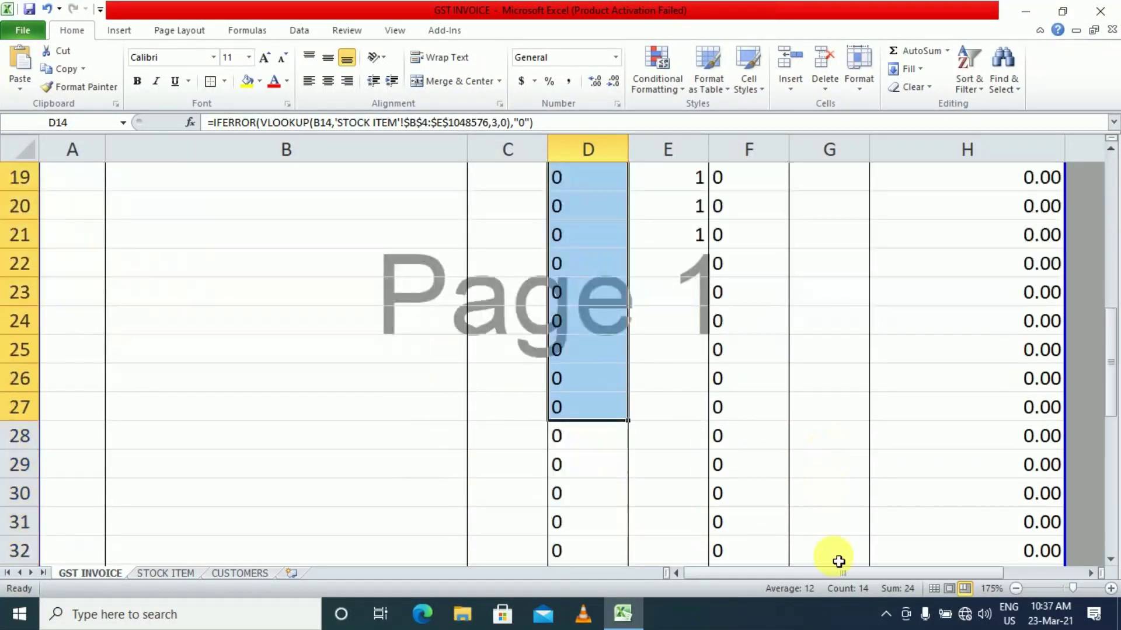
Open the SGST formula in H35 for editing and copy its part IF(A11="bihar",H14*(D14%/2)
{"action": "left_click_drag", "start_coordinate": [841, 573], "coordinate": [878, 574]}
{"action": "scroll", "coordinate": [840, 534], "scroll_direction": "down", "scroll_amount": 3}
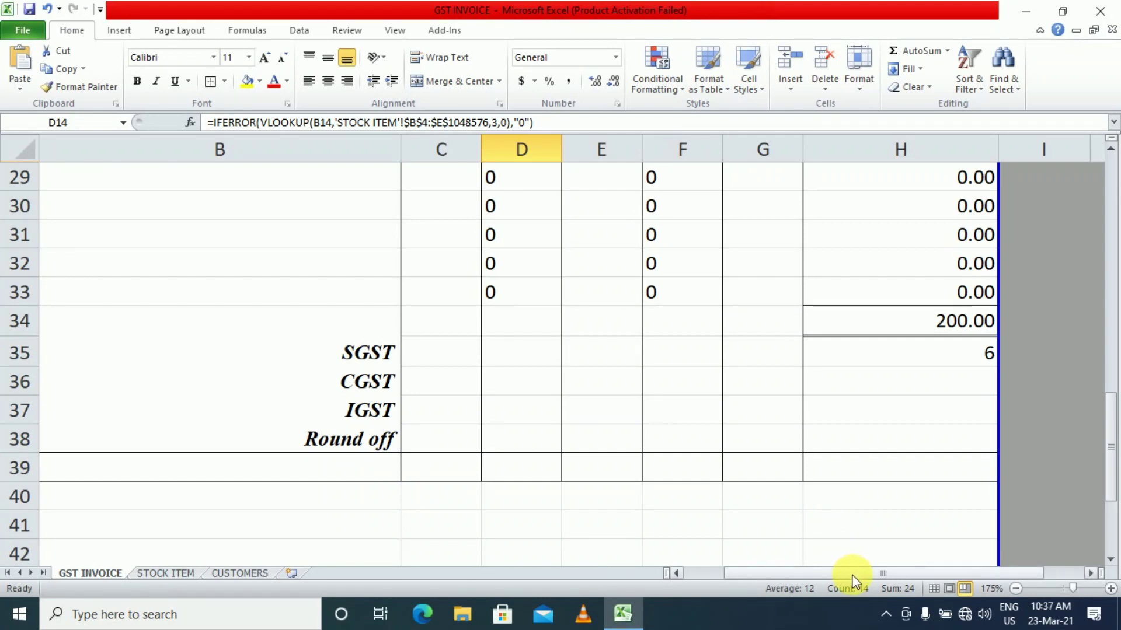
{"action": "left_click_drag", "start_coordinate": [850, 578], "coordinate": [909, 583]}
{"action": "left_click", "coordinate": [611, 351]}
{"action": "double_click", "coordinate": [614, 350]}
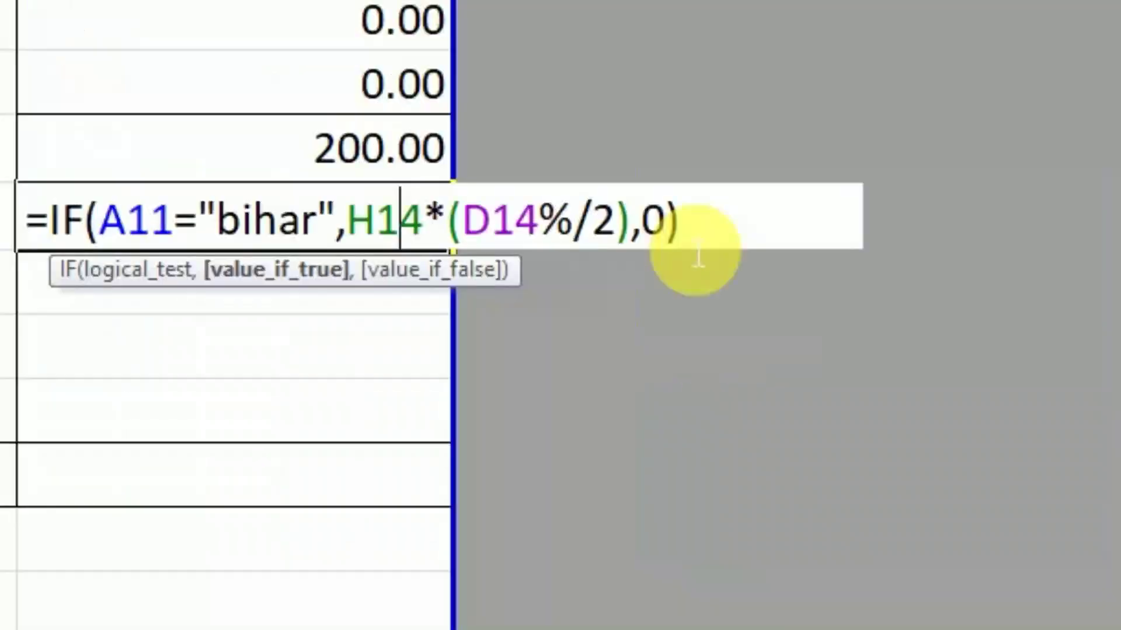
{"action": "left_click", "coordinate": [686, 217]}
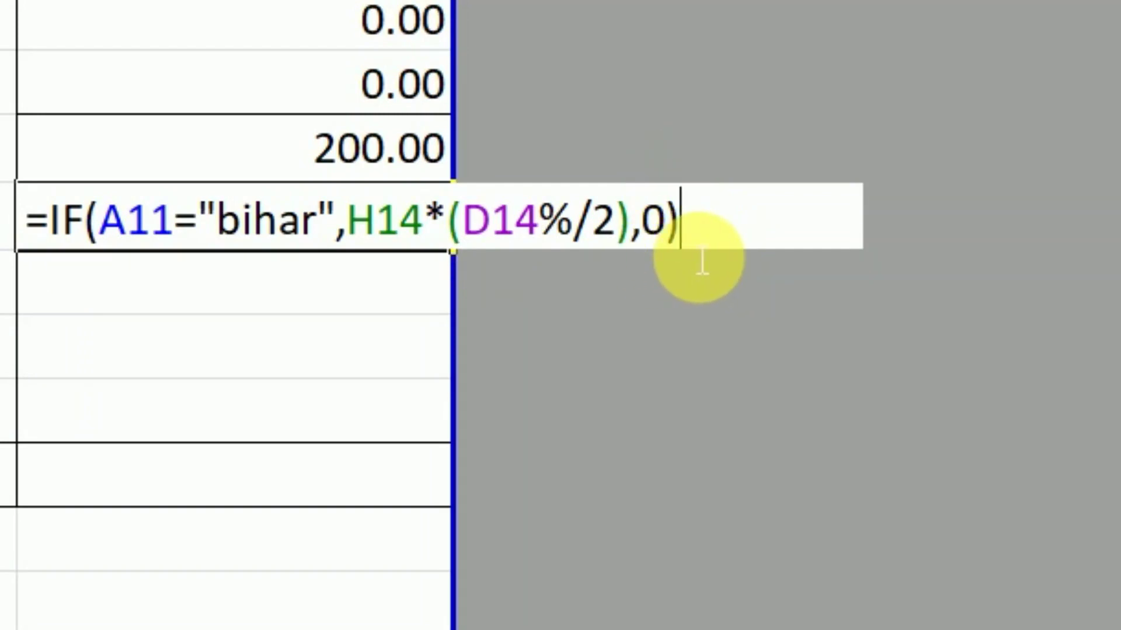
{"action": "key", "text": "Left"}
{"action": "key", "text": "Left"}
{"action": "key", "text": "Left"}
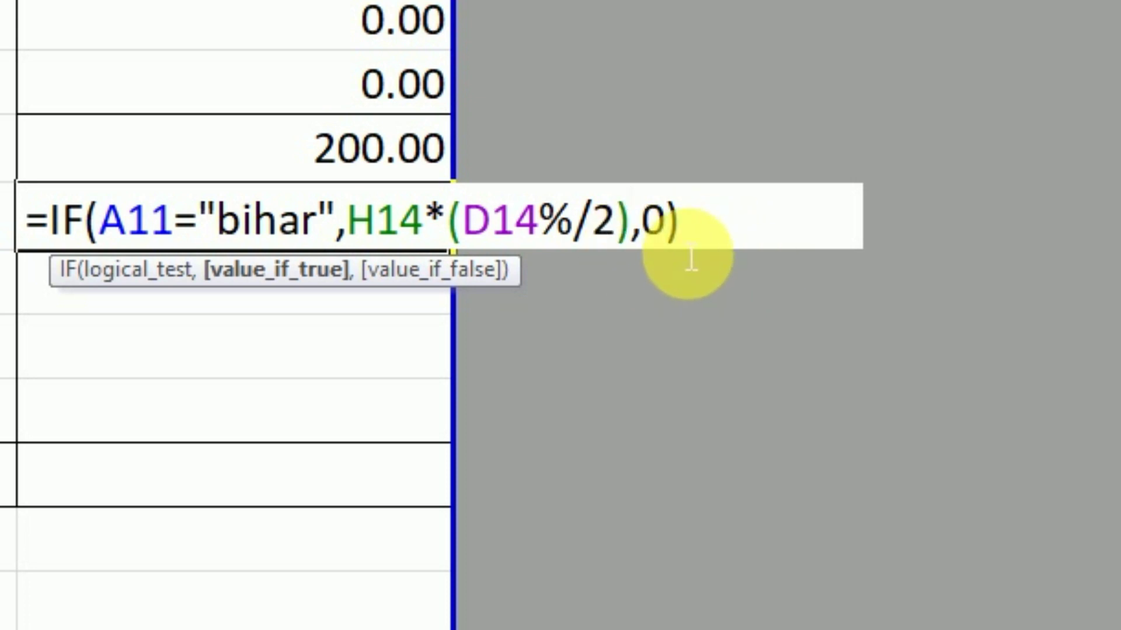
{"action": "key", "text": "shift+Left"}
{"action": "key", "text": "shift+Left"}
{"action": "key", "text": "shift+Left"}
{"action": "key", "text": "shift+Left"}
{"action": "key", "text": "shift+Left"}
{"action": "key", "text": "shift+Left"}
{"action": "key", "text": "shift+Left"}
{"action": "key", "text": "shift+Left"}
{"action": "key", "text": "shift+Left"}
{"action": "key", "text": "shift+Left"}
{"action": "key", "text": "shift+Left"}
{"action": "key", "text": "shift+Left"}
{"action": "key", "text": "shift+Left"}
{"action": "key", "text": "shift+Left"}
{"action": "key", "text": "shift+Left"}
{"action": "key", "text": "shift+Left"}
{"action": "key", "text": "shift+Left"}
{"action": "key", "text": "shift+Left"}
{"action": "key", "text": "shift+Left"}
{"action": "key", "text": "shift+Left"}
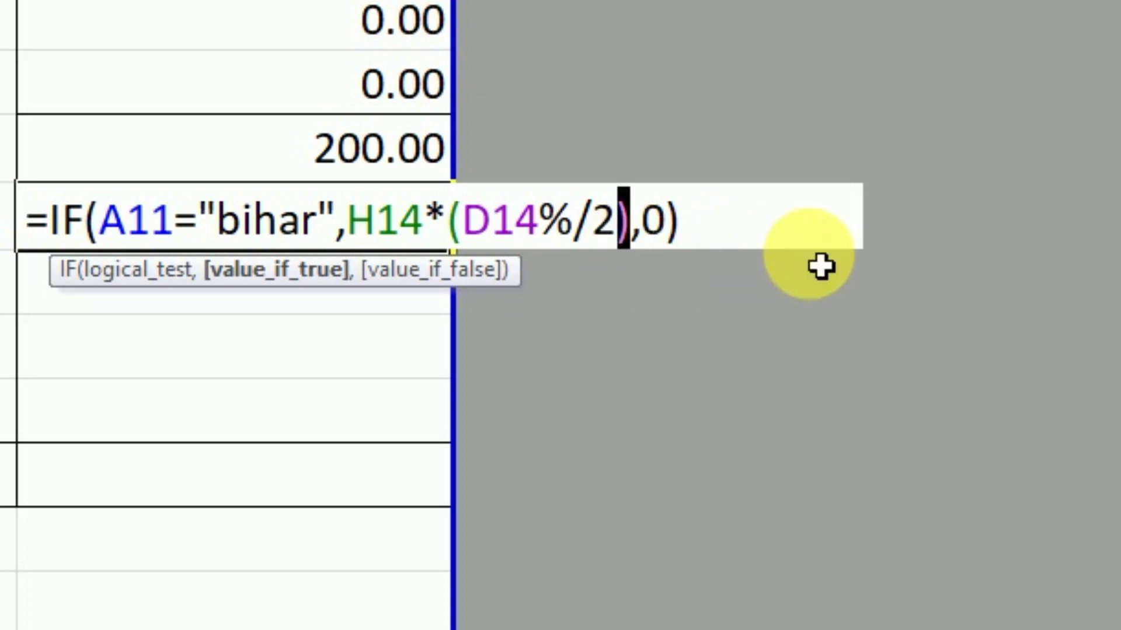
{"action": "key", "text": "shift+Right"}
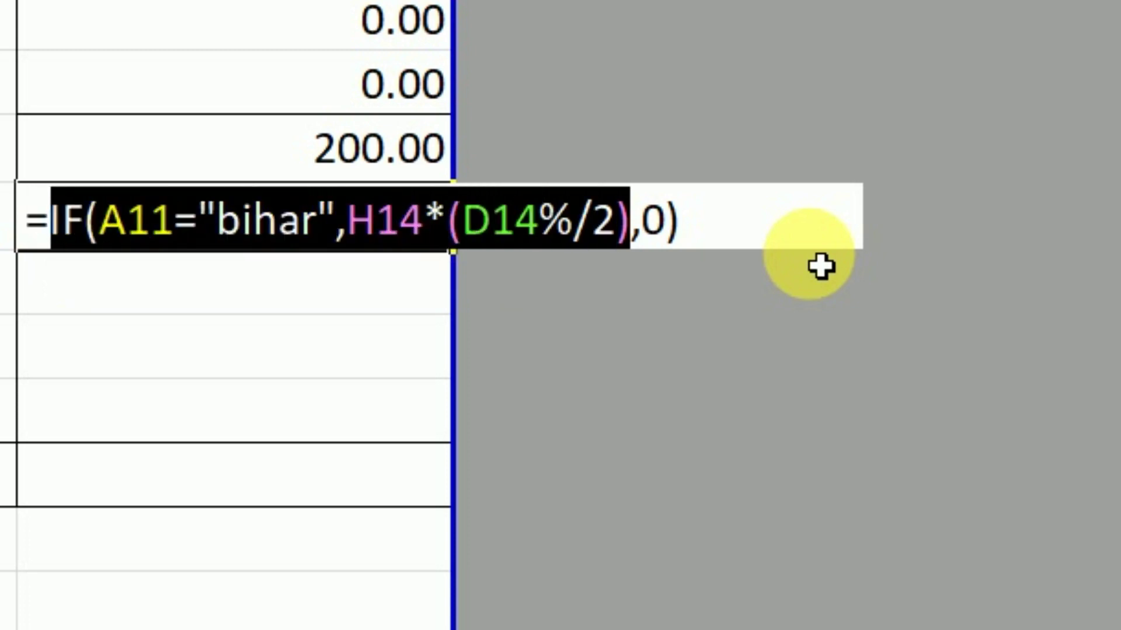
Append a plus sign and the copied IF expression to the end of the SGST formula
{"action": "left_click", "coordinate": [723, 256]}
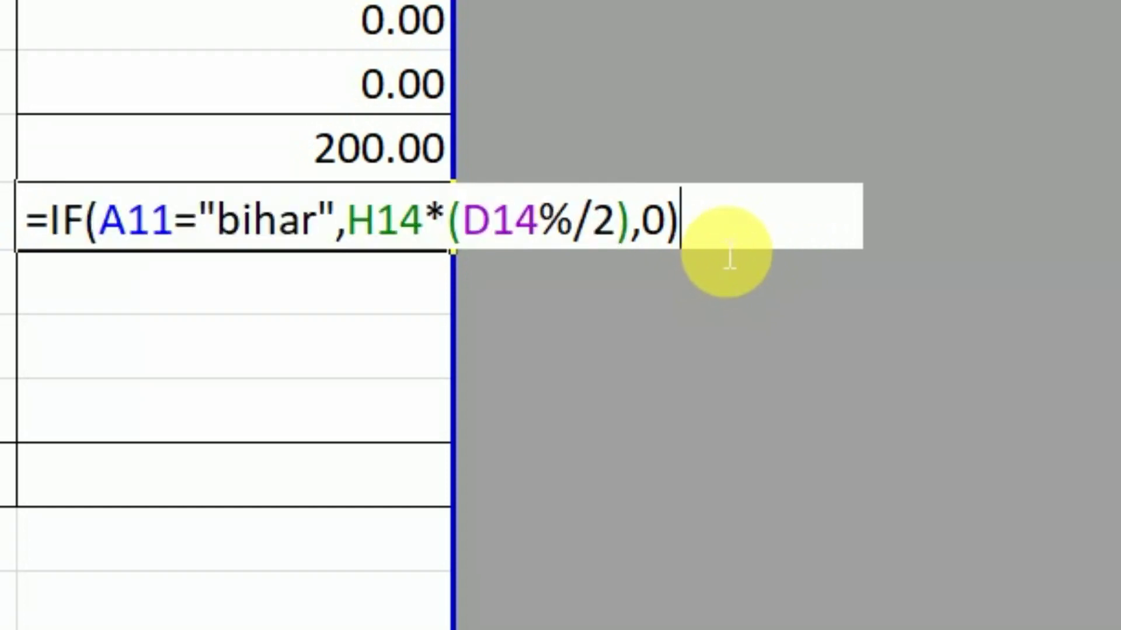
{"action": "type", "text": "+"}
{"action": "key", "text": "ctrl+v"}
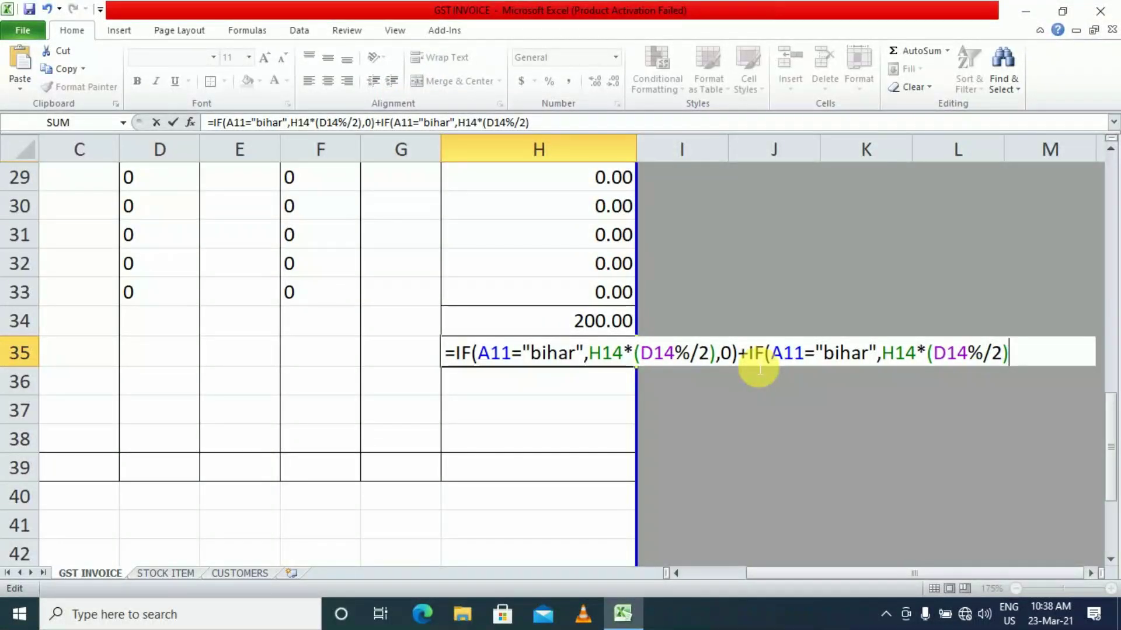
Change the second IF term's references to H15 and D15, and enter the SGST formula with the proposed closing-bracket correction
{"action": "scroll", "coordinate": [759, 368], "scroll_direction": "up", "scroll_amount": 8}
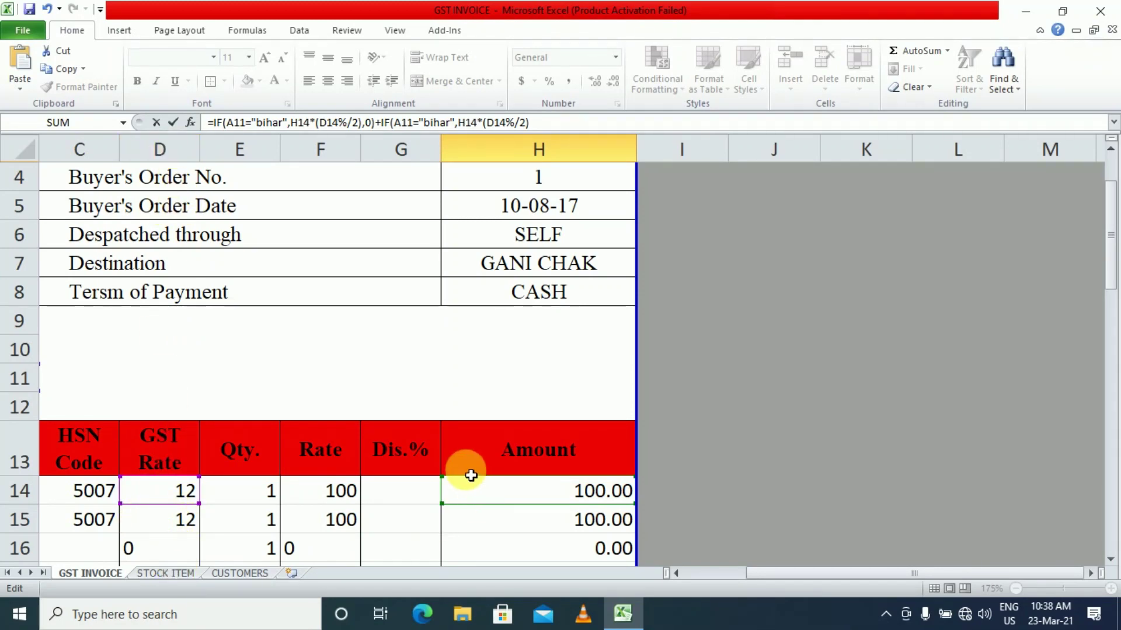
{"action": "scroll", "coordinate": [470, 470], "scroll_direction": "down", "scroll_amount": 8}
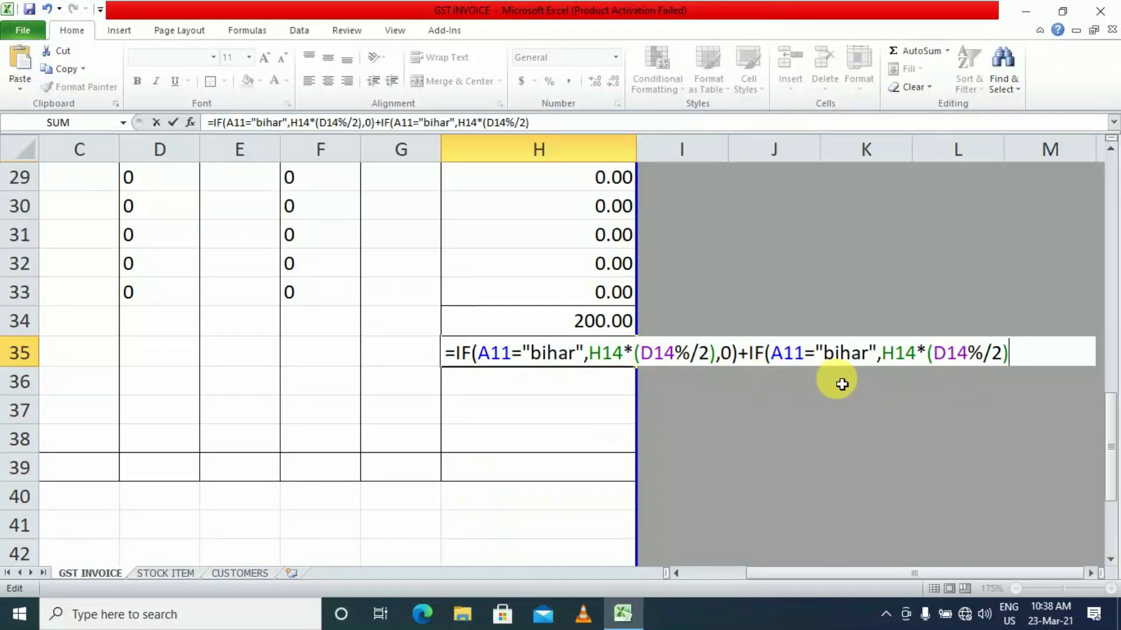
{"action": "left_click", "coordinate": [974, 366]}
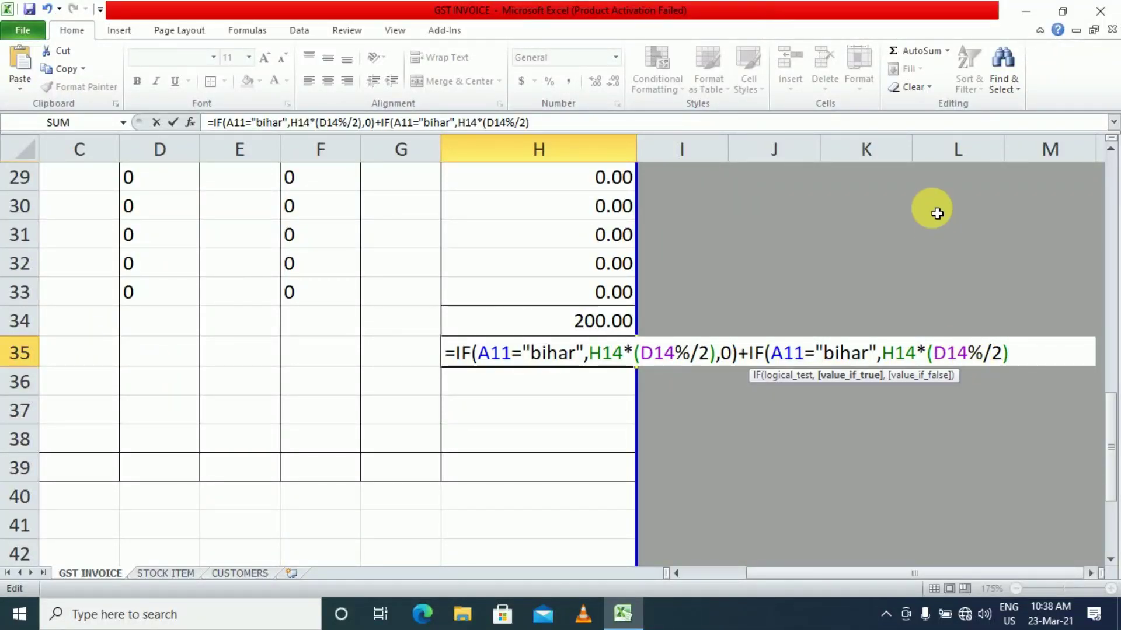
{"action": "key", "text": "BackSpace"}
{"action": "type", "text": "5"}
{"action": "key", "text": "BackSpace"}
{"action": "type", "text": "5"}
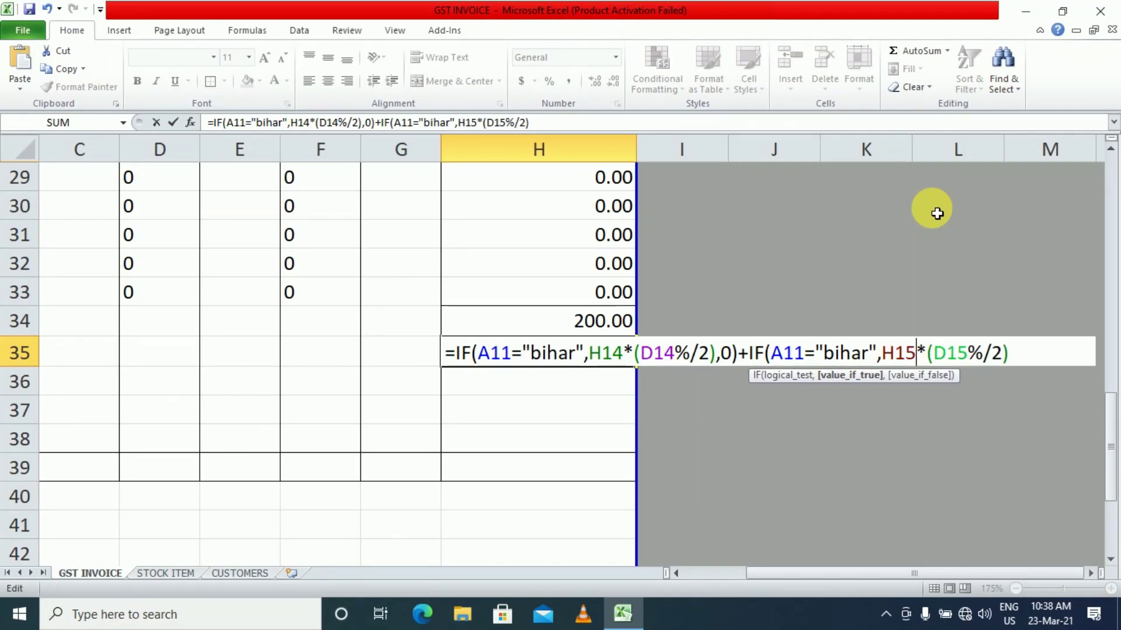
{"action": "key", "text": "Return"}
{"action": "key", "text": "Return"}
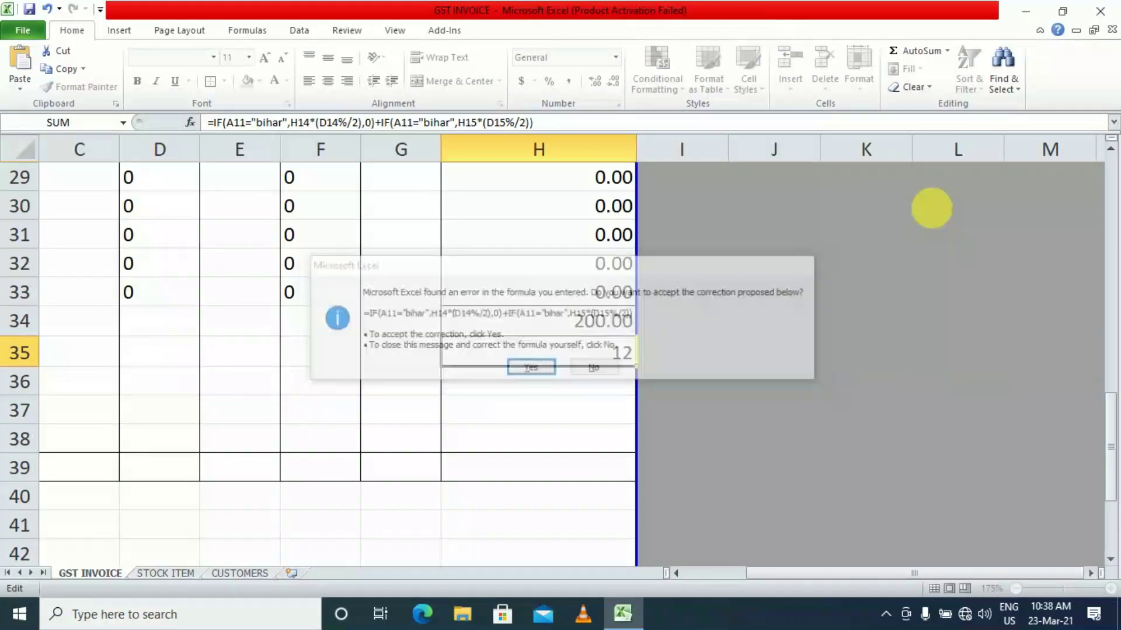
{"action": "scroll", "coordinate": [615, 348], "scroll_direction": "up", "scroll_amount": 7}
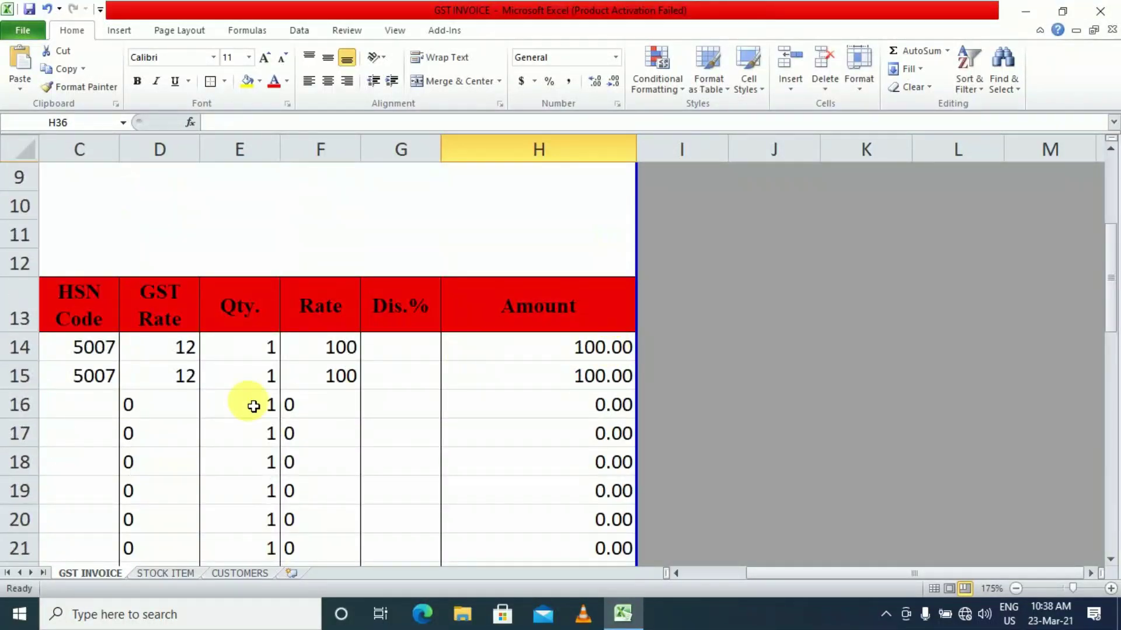
Review the two filled item rows against the subtotal and SGST amount on the invoice
{"action": "left_click", "coordinate": [181, 383]}
{"action": "key", "text": "Left"}
{"action": "key", "text": "Left"}
{"action": "key", "text": "Left"}
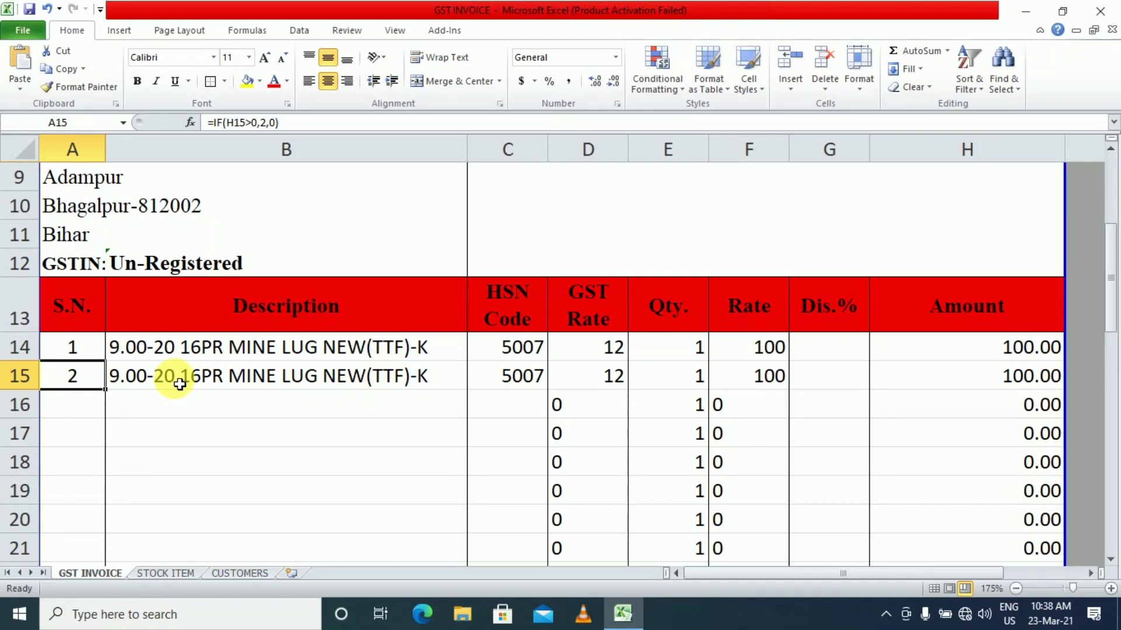
{"action": "scroll", "coordinate": [695, 438], "scroll_direction": "down", "scroll_amount": 7}
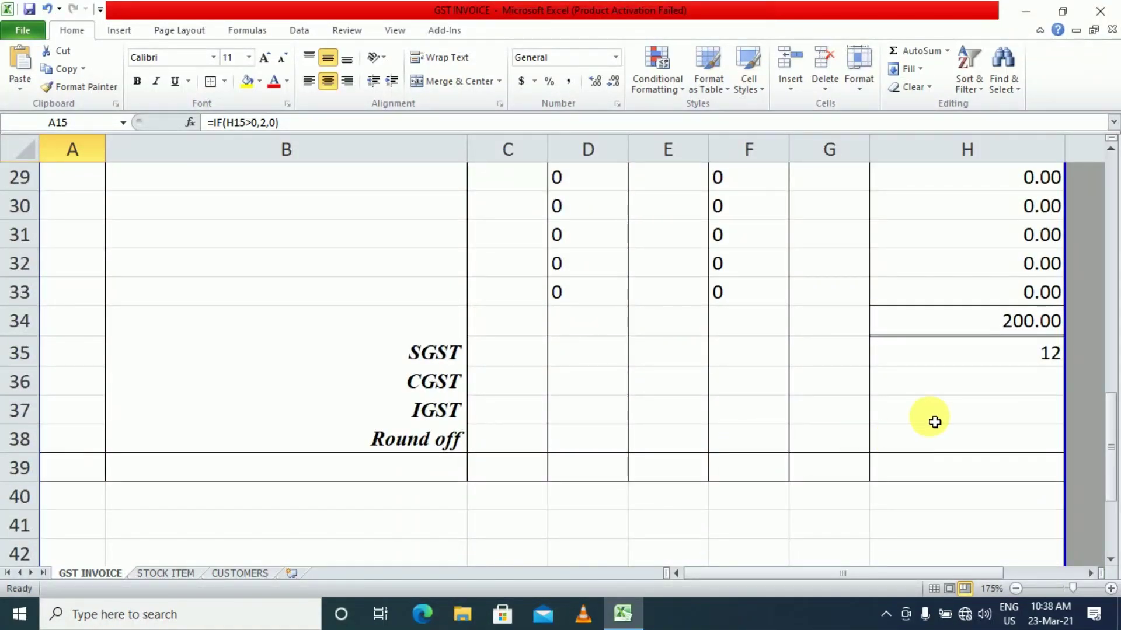
{"action": "scroll", "coordinate": [963, 366], "scroll_direction": "up", "scroll_amount": 3}
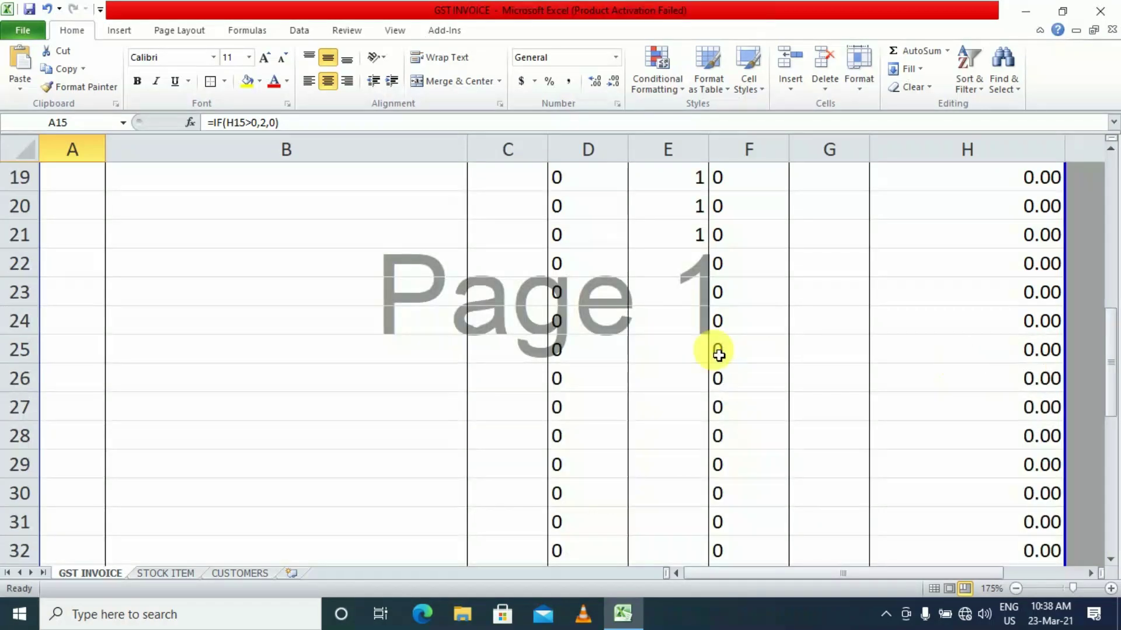
{"action": "scroll", "coordinate": [545, 323], "scroll_direction": "up", "scroll_amount": 5}
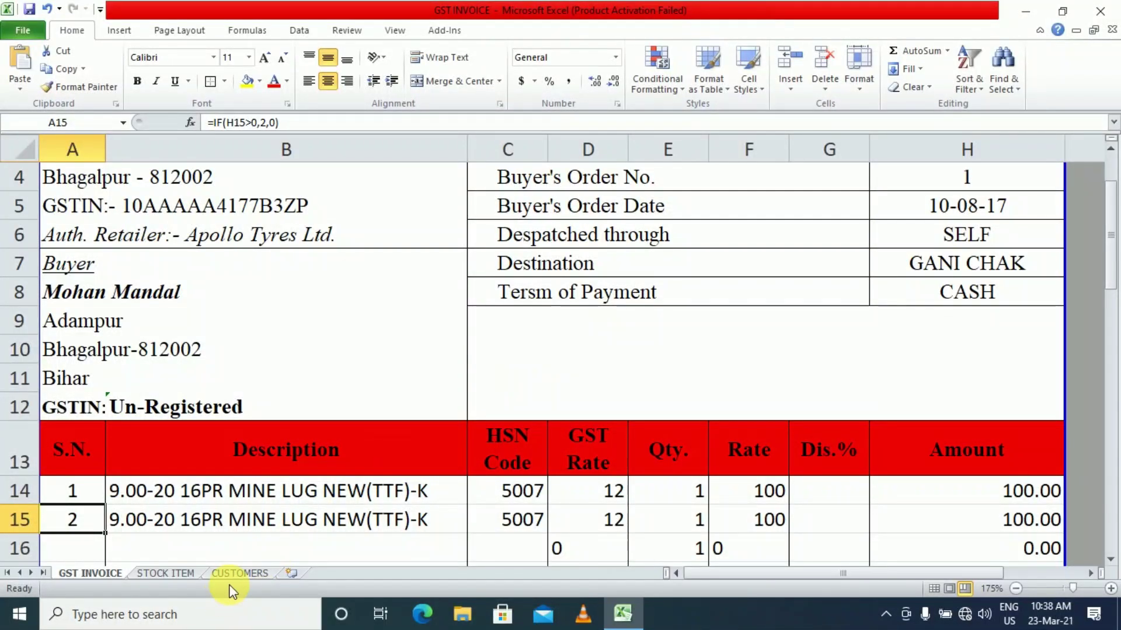
Copy the item name 9.00-20 16PR XT7(TTF)-K from the STOCK ITEM sheet into B15 of the GST INVOICE sheet
{"action": "left_click", "coordinate": [169, 574]}
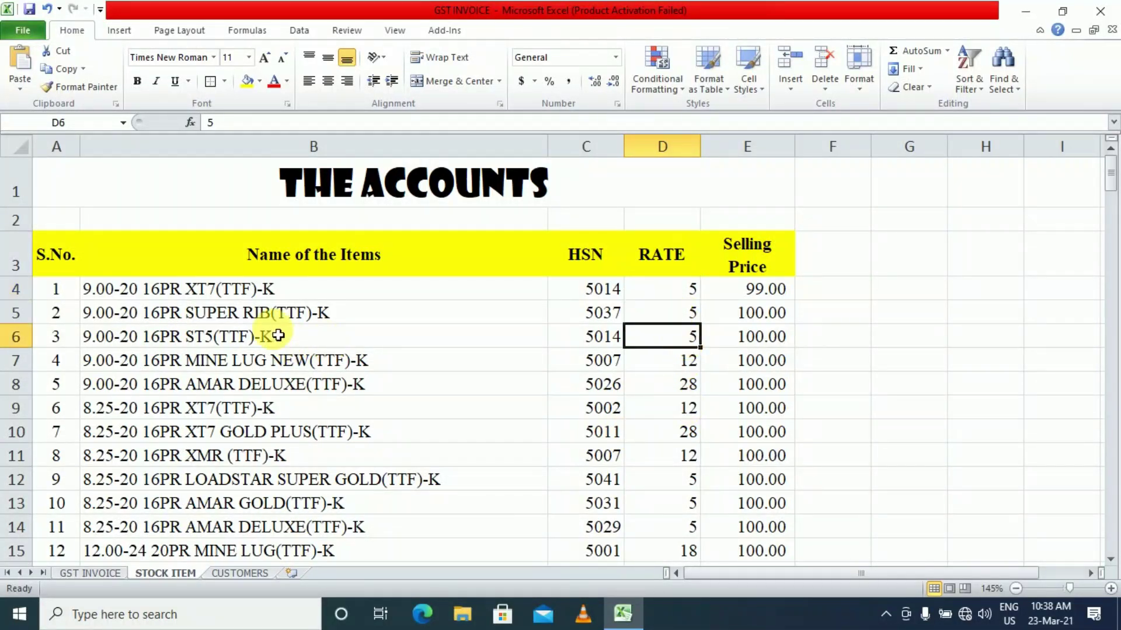
{"action": "left_click", "coordinate": [268, 290]}
{"action": "key", "text": "ctrl+c"}
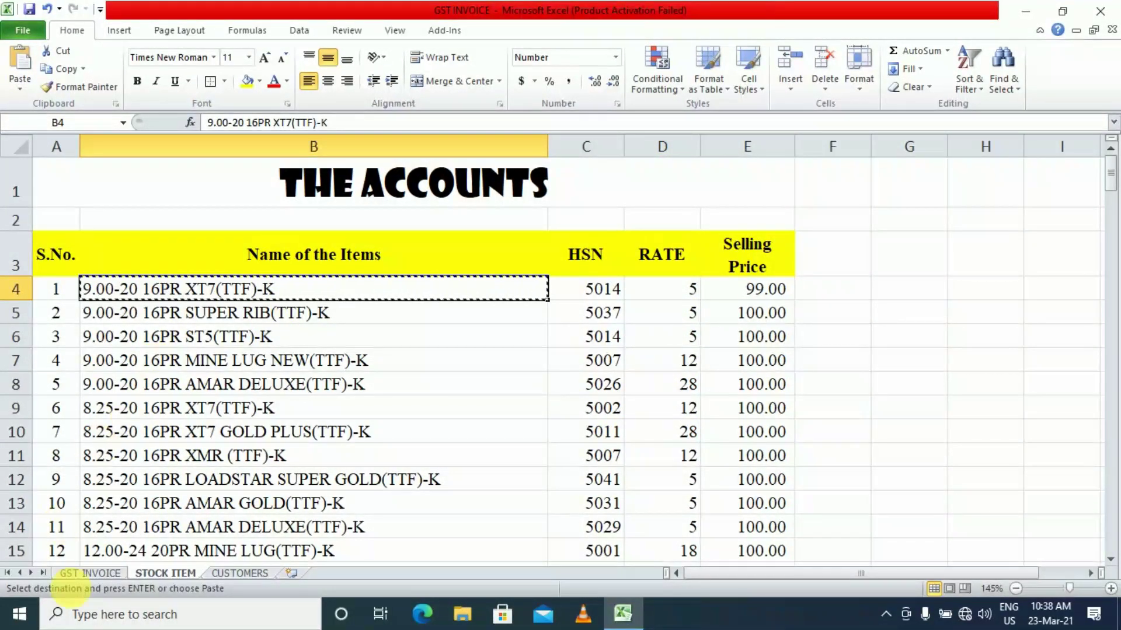
{"action": "left_click", "coordinate": [91, 574]}
{"action": "scroll", "coordinate": [238, 518], "scroll_direction": "down", "scroll_amount": 2}
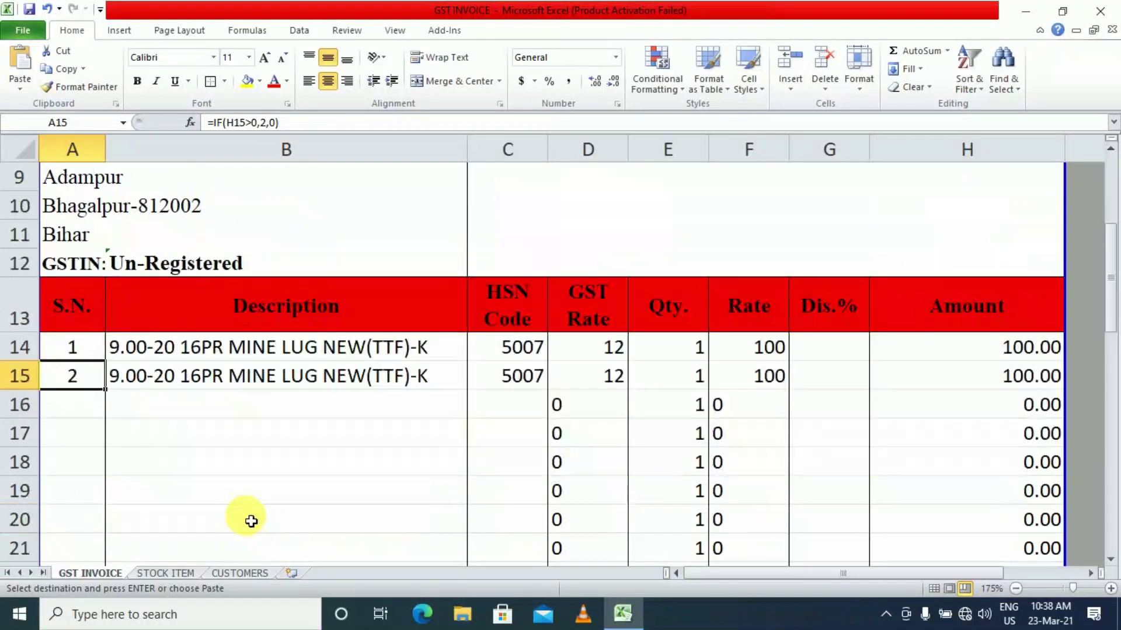
{"action": "left_click", "coordinate": [221, 376]}
{"action": "key", "text": "ctrl+v"}
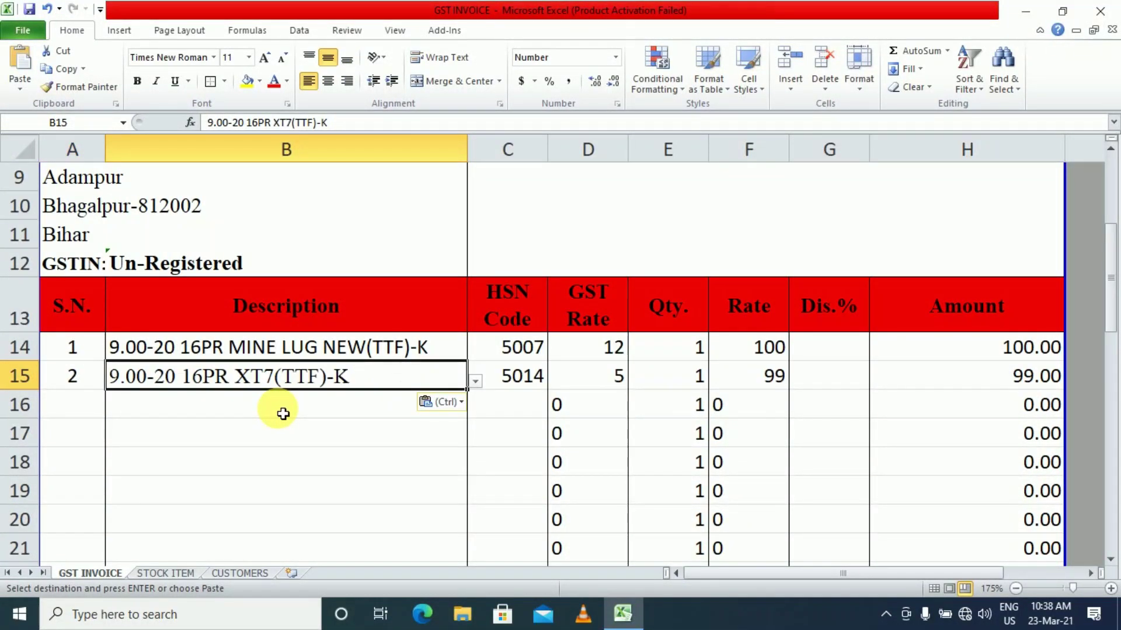
Check row 15's GST rate, rate and amount, and display the SGST value in H35 with two decimal places
{"action": "left_click", "coordinate": [581, 382]}
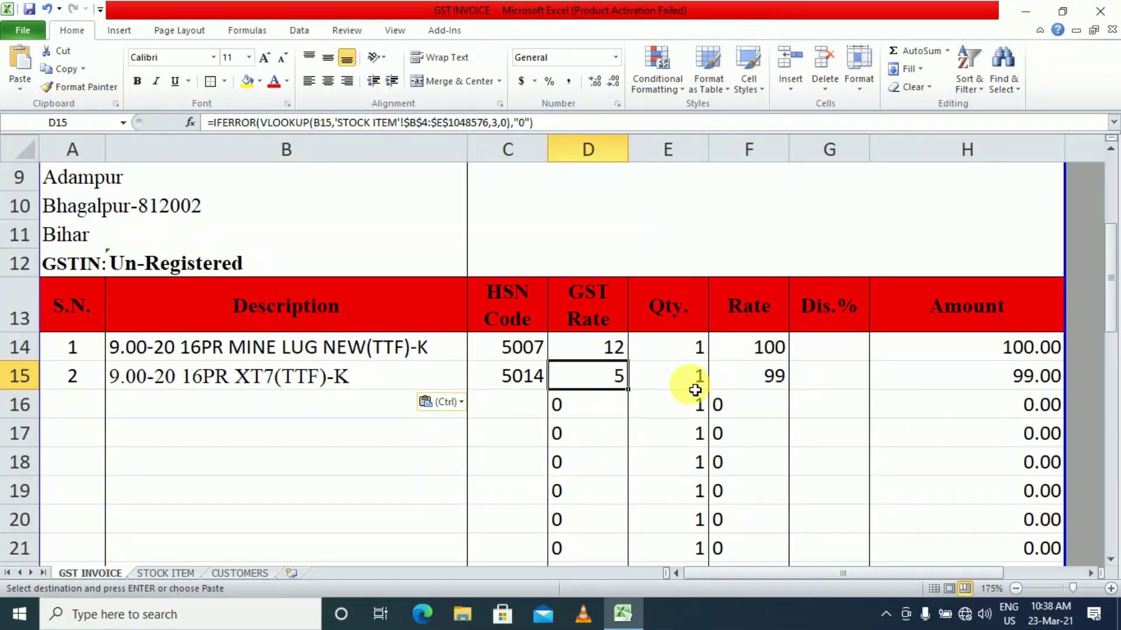
{"action": "left_click", "coordinate": [770, 385]}
{"action": "left_click", "coordinate": [983, 382]}
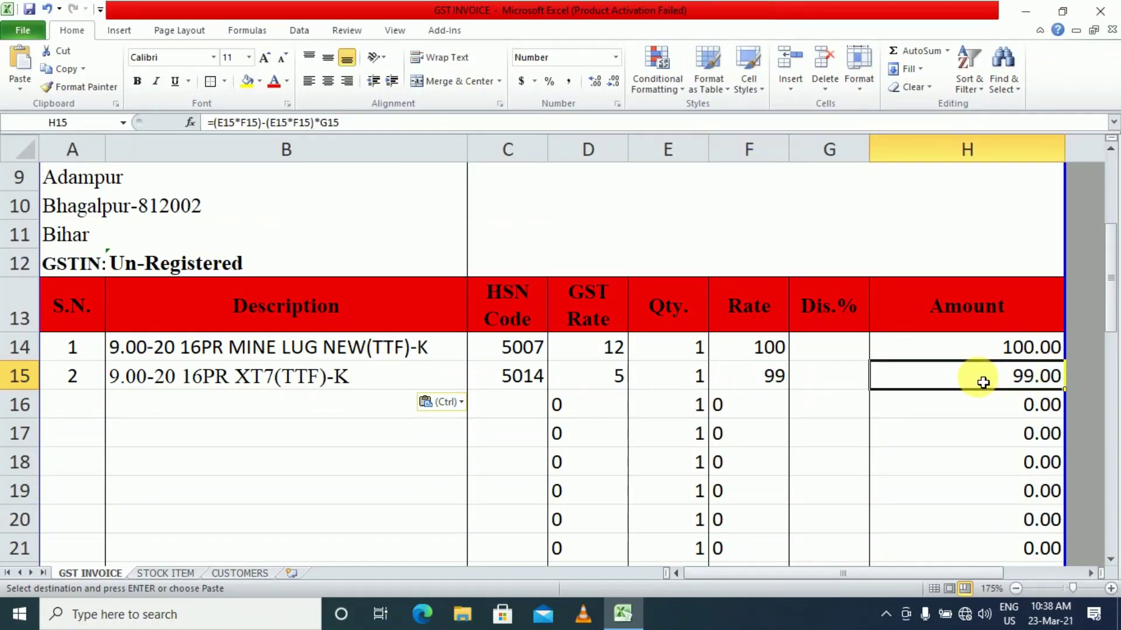
{"action": "scroll", "coordinate": [984, 382], "scroll_direction": "down", "scroll_amount": 7}
{"action": "left_click", "coordinate": [1026, 355]}
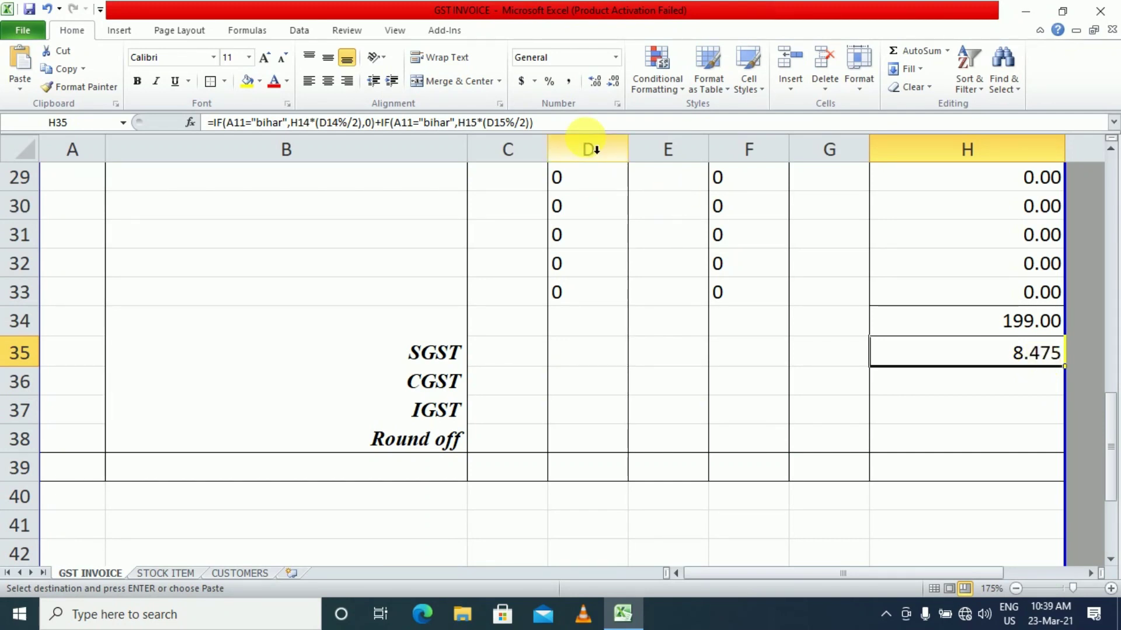
{"action": "left_click", "coordinate": [613, 81]}
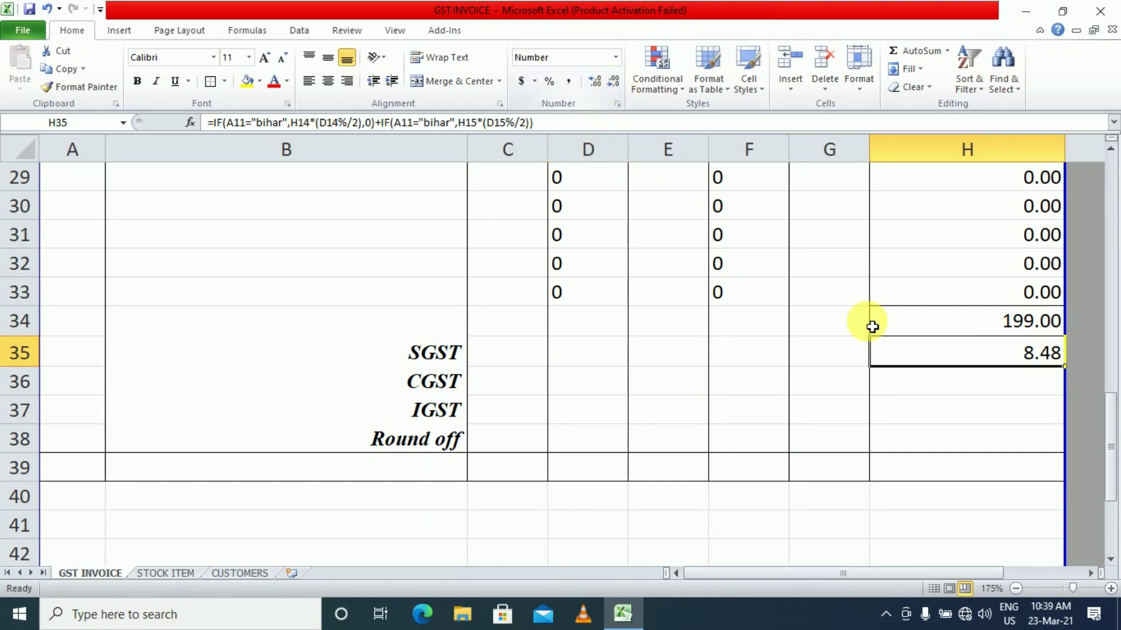
Copy the complete SGST formula text from H35 without altering the cell
{"action": "left_click", "coordinate": [1042, 390]}
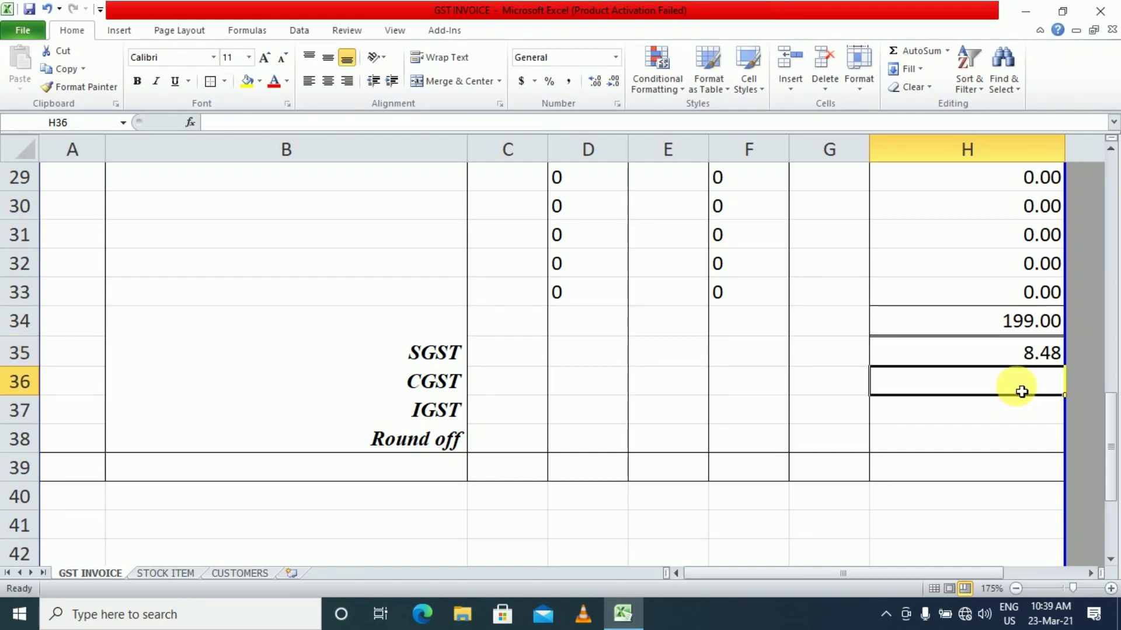
{"action": "left_click", "coordinate": [1031, 358]}
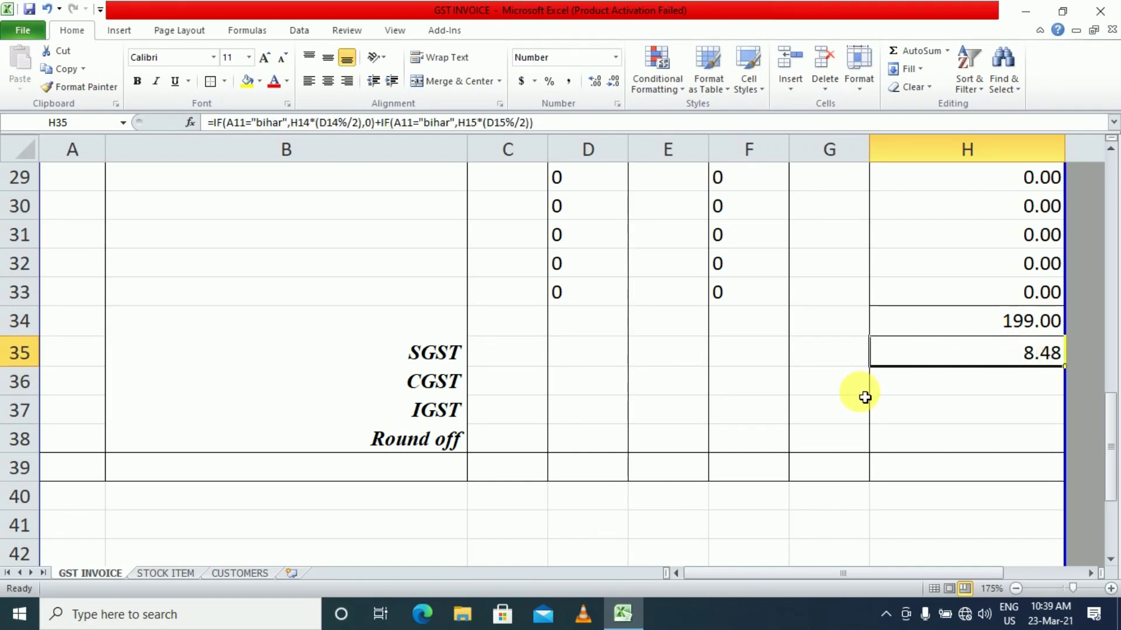
{"action": "left_click", "coordinate": [425, 385]}
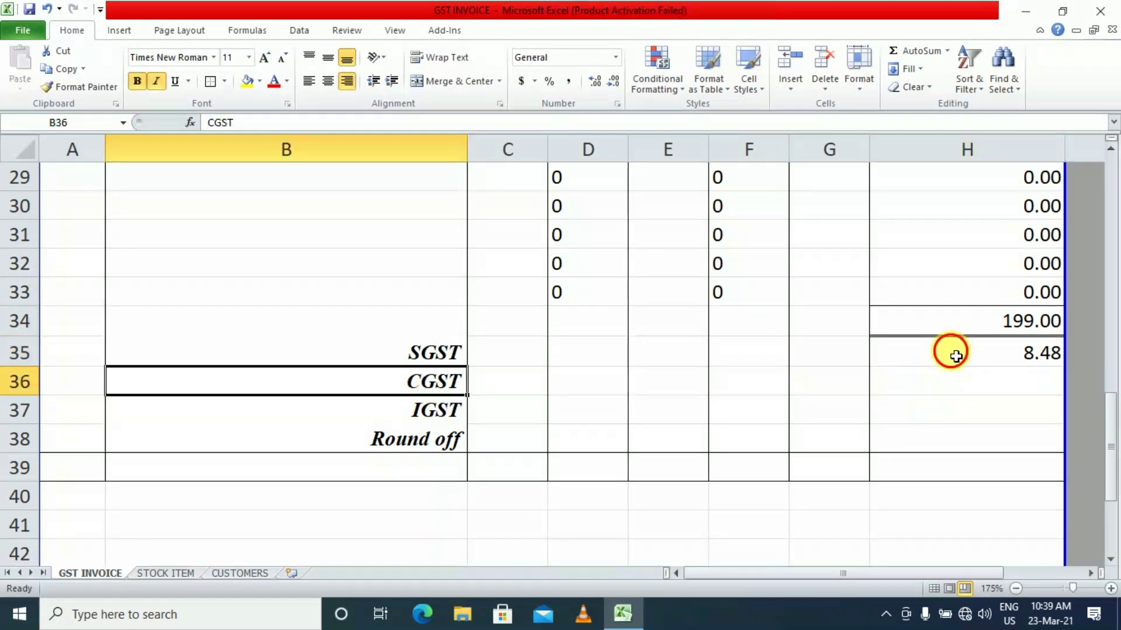
{"action": "left_click", "coordinate": [961, 392]}
{"action": "left_click", "coordinate": [963, 354]}
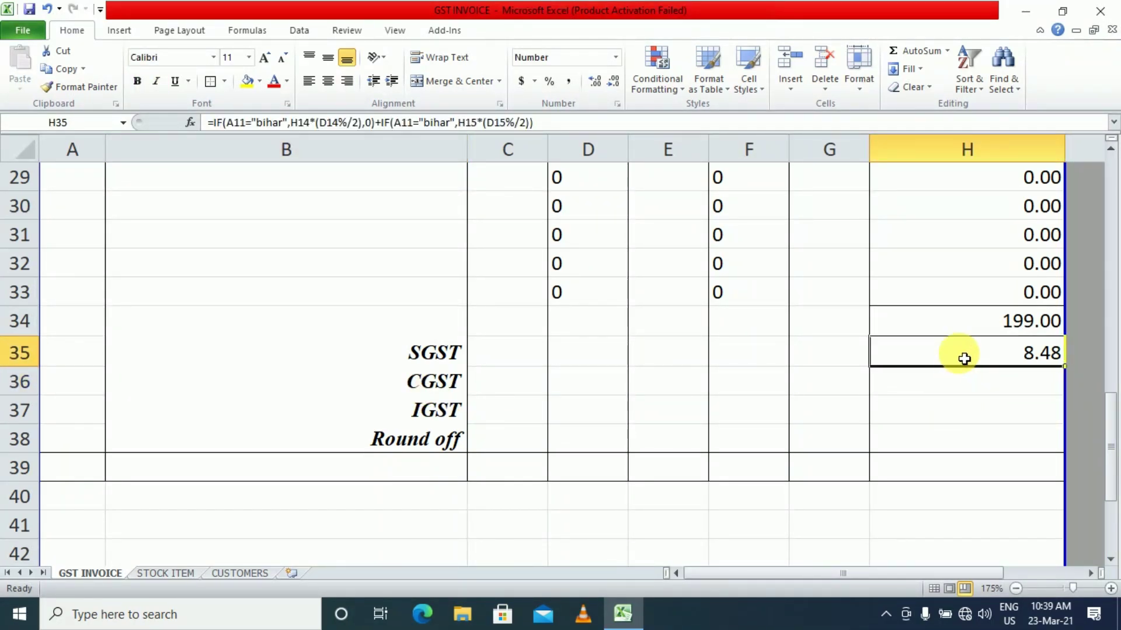
{"action": "key", "text": "F2"}
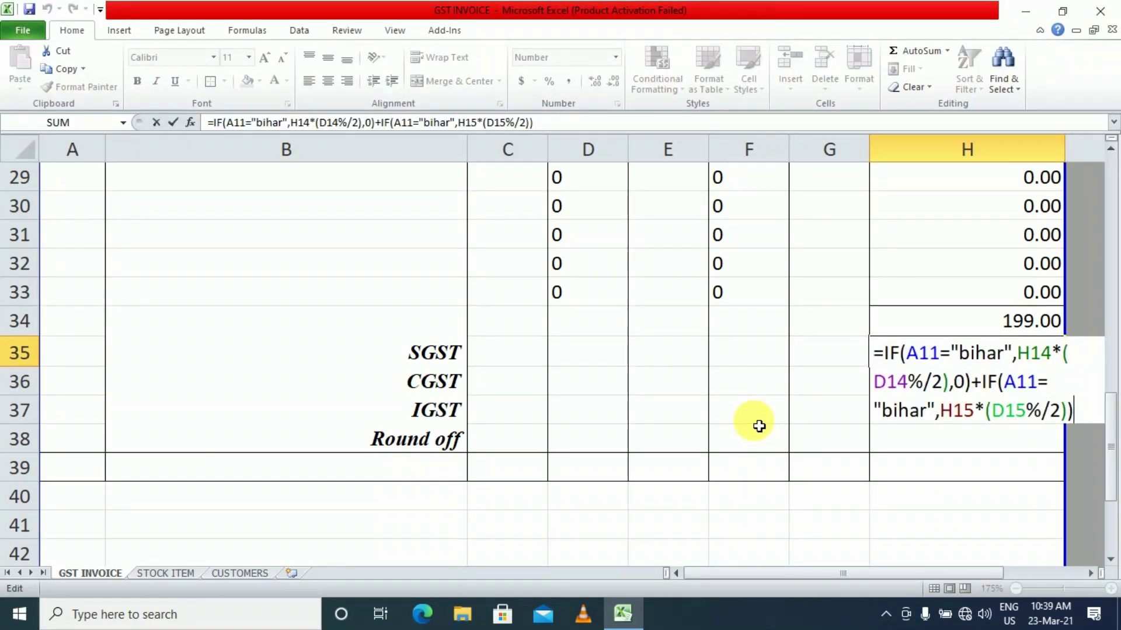
{"action": "key", "text": "ctrl+shift+Left"}
{"action": "key", "text": "ctrl+shift+Left"}
{"action": "key", "text": "ctrl+shift+Left"}
{"action": "key", "text": "ctrl+shift+Left"}
{"action": "key", "text": "ctrl+shift+Left"}
{"action": "key", "text": "ctrl+shift+Left"}
{"action": "key", "text": "ctrl+shift+Left"}
{"action": "key", "text": "ctrl+shift+Left"}
{"action": "key", "text": "ctrl+shift+Left"}
{"action": "key", "text": "ctrl+shift+Left"}
{"action": "key", "text": "ctrl+shift+Left"}
{"action": "key", "text": "ctrl+shift+Left"}
{"action": "key", "text": "ctrl+shift+Left"}
{"action": "key", "text": "ctrl+shift+Left"}
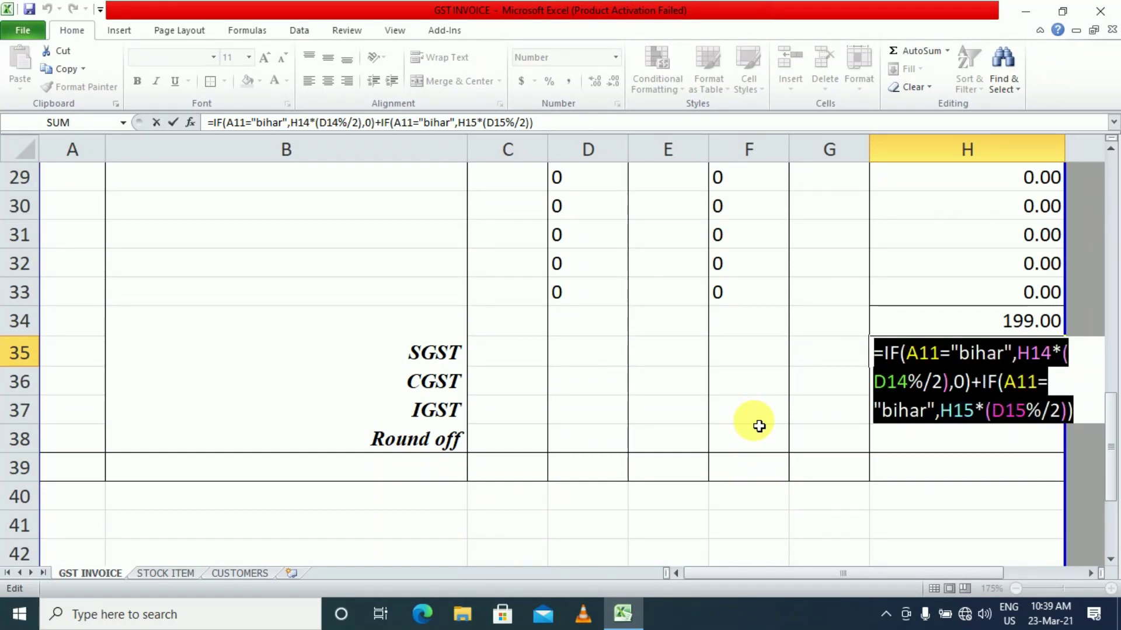
{"action": "key", "text": "ctrl+c"}
{"action": "key", "text": "Escape"}
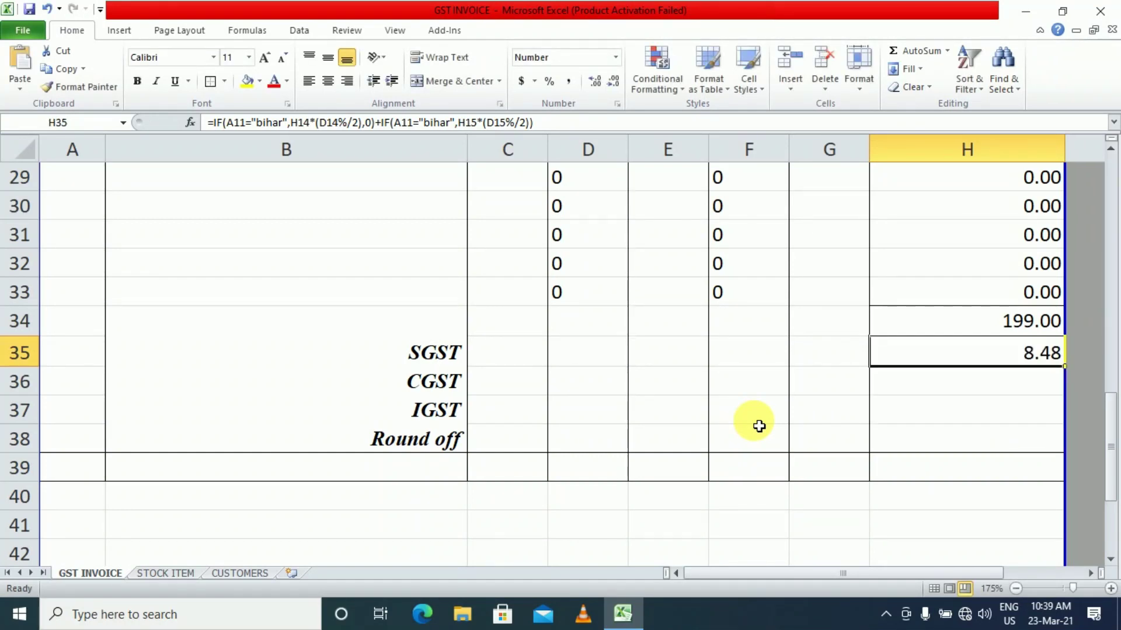
Paste the copied formula into the CGST cell H36 and display its value with two decimal places
{"action": "key", "text": "Down"}
{"action": "key", "text": "ctrl+v"}
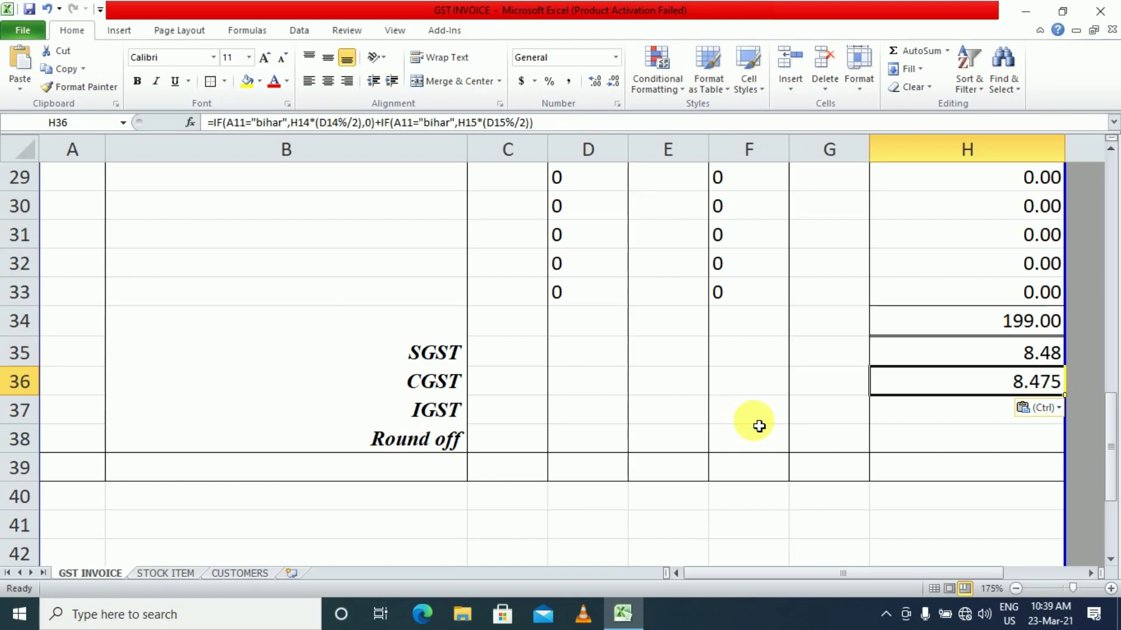
{"action": "left_click", "coordinate": [609, 86]}
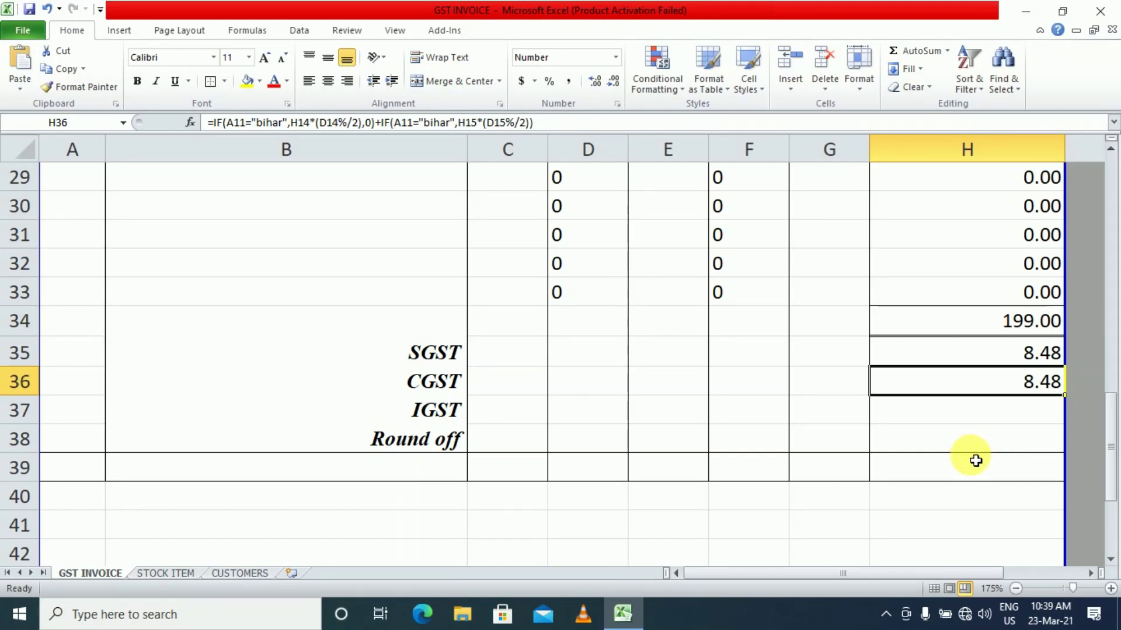
Examine the GST rates and amounts of the unused item rows alongside the SGST, CGST and IGST rows
{"action": "left_click", "coordinate": [415, 410]}
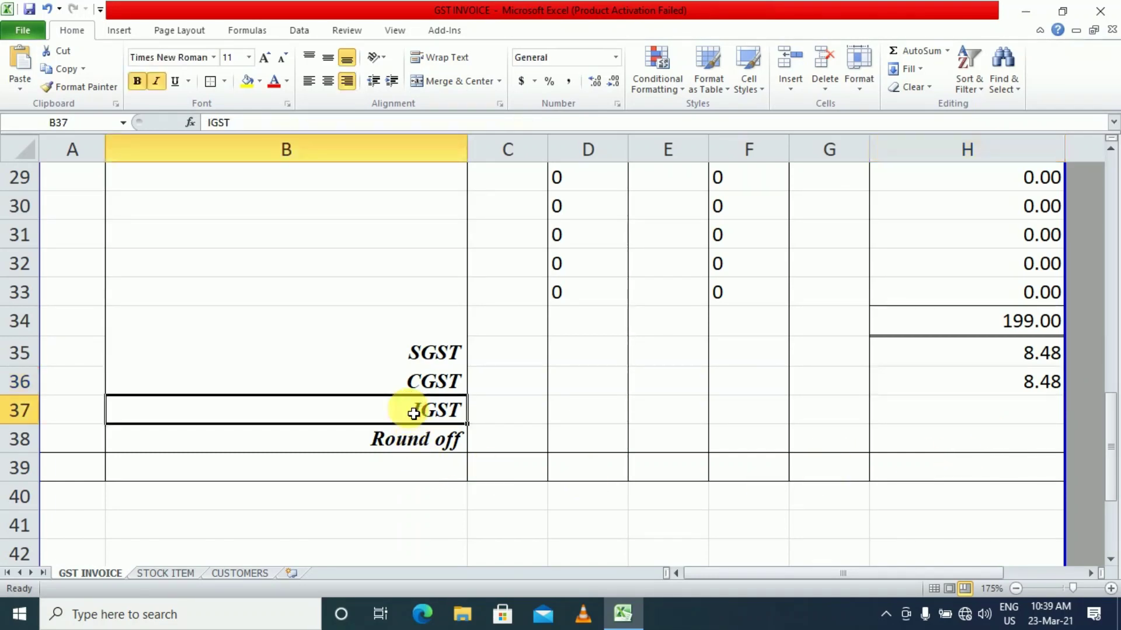
{"action": "left_click", "coordinate": [956, 420]}
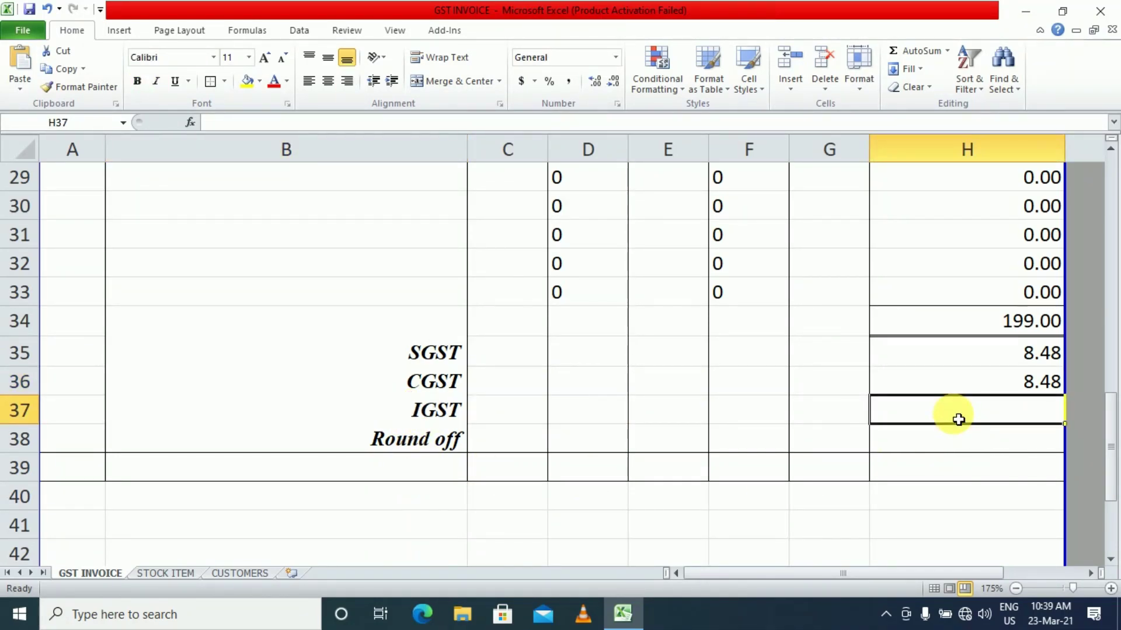
{"action": "scroll", "coordinate": [959, 420], "scroll_direction": "up", "scroll_amount": 2}
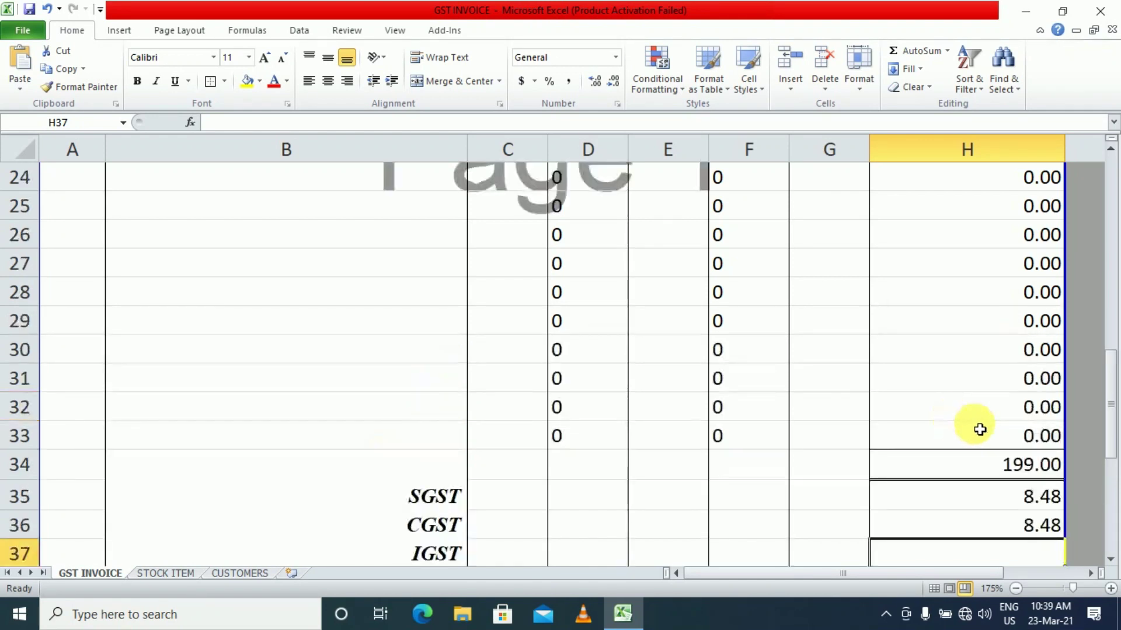
{"action": "left_click", "coordinate": [985, 521]}
{"action": "left_click_drag", "start_coordinate": [573, 175], "coordinate": [583, 441]}
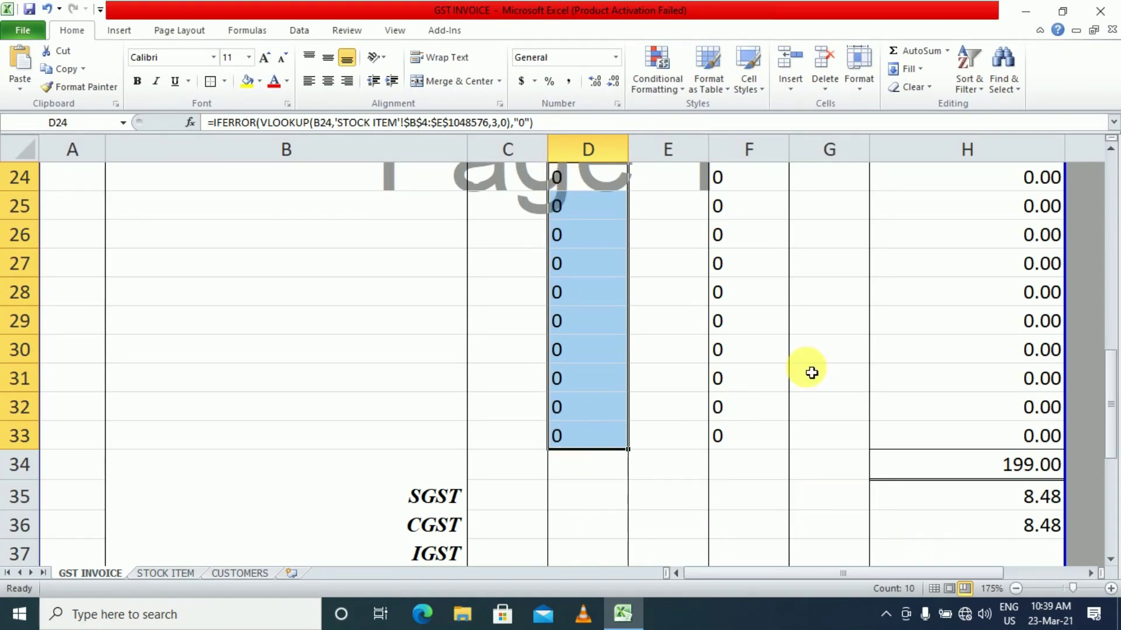
{"action": "scroll", "coordinate": [868, 295], "scroll_direction": "up", "scroll_amount": 5}
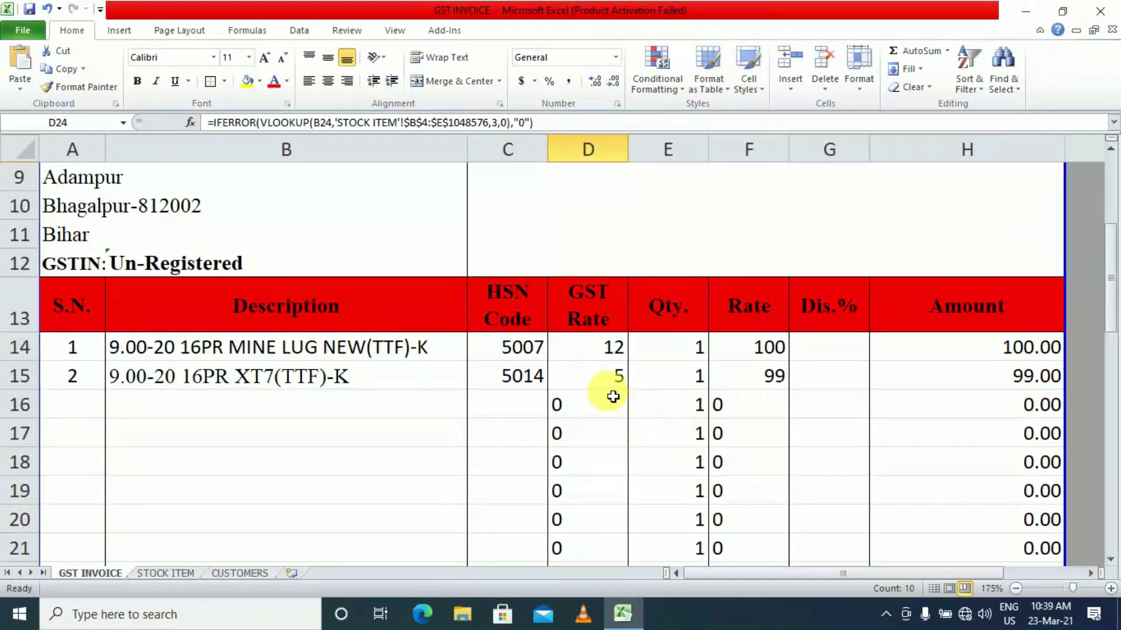
{"action": "left_click", "coordinate": [969, 412]}
{"action": "scroll", "coordinate": [977, 516], "scroll_direction": "down", "scroll_amount": 8}
{"action": "scroll", "coordinate": [981, 518], "scroll_direction": "up", "scroll_amount": 3}
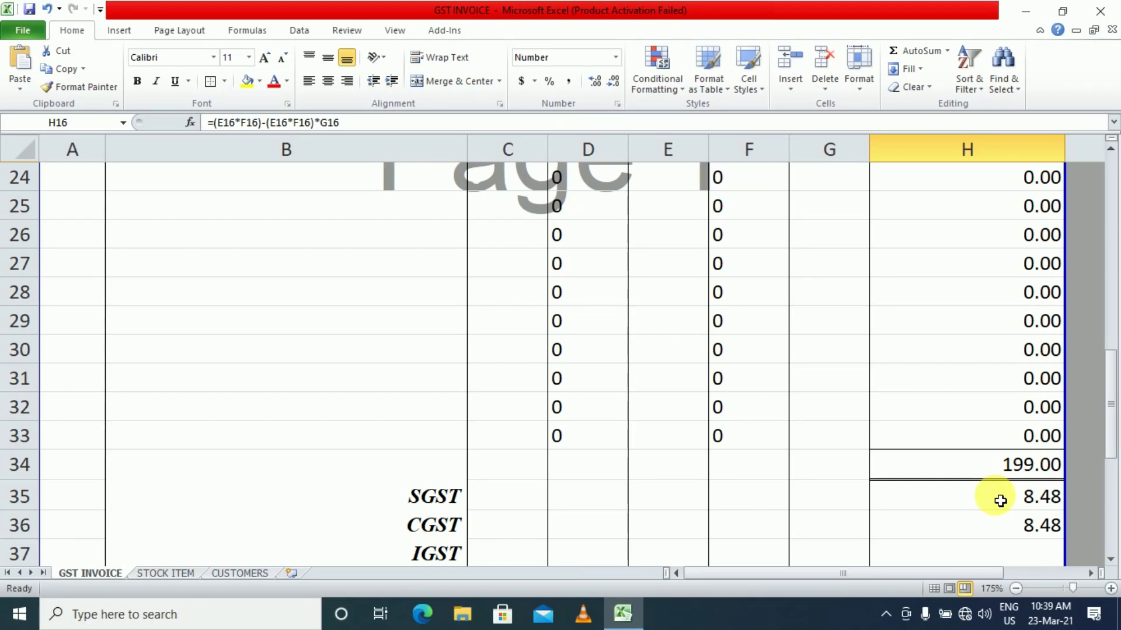
{"action": "scroll", "coordinate": [846, 475], "scroll_direction": "down", "scroll_amount": 3}
{"action": "left_click", "coordinate": [465, 277]}
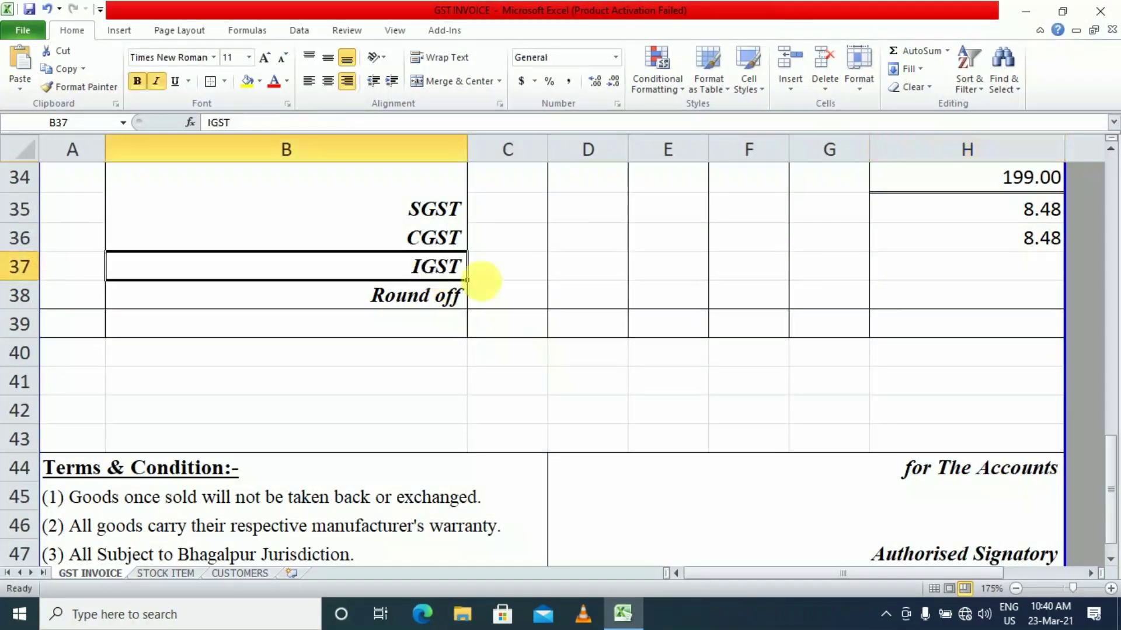
Begin the IGST formula in H37 with an IF that returns 0 when the buyer's state in A11 equals "bihar"
{"action": "left_click", "coordinate": [978, 275]}
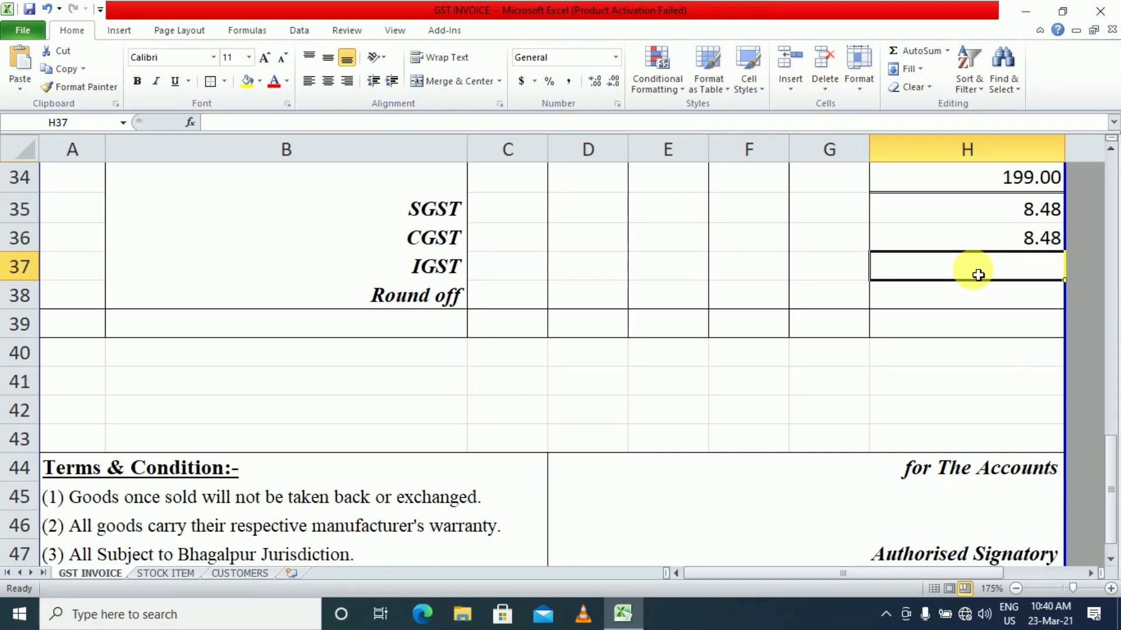
{"action": "type", "text": "=if"}
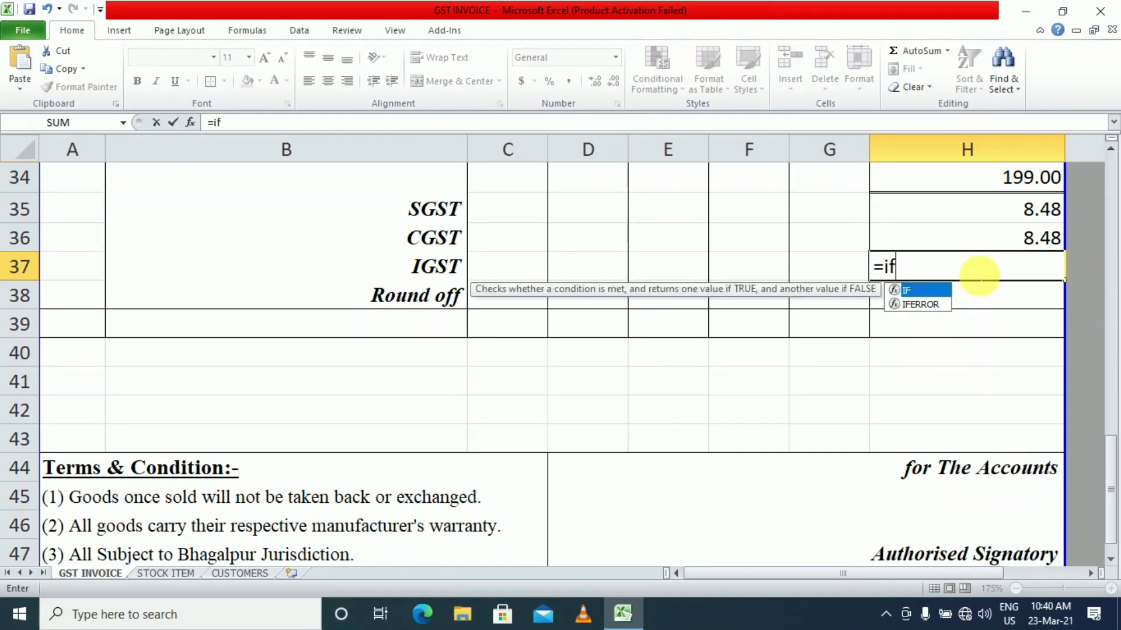
{"action": "key", "text": "Tab"}
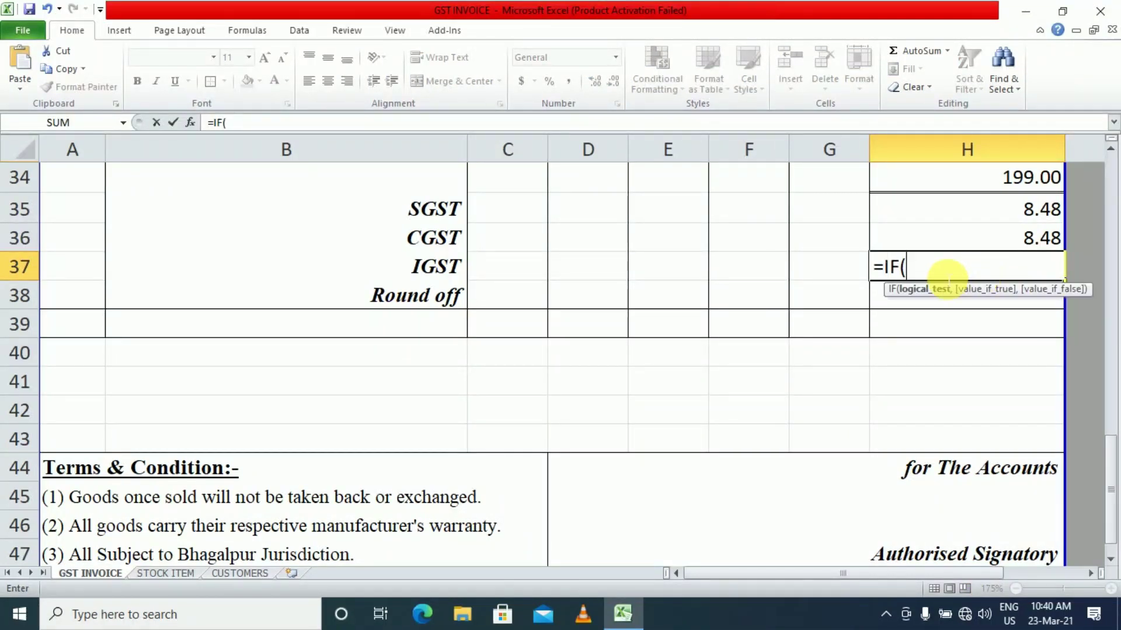
{"action": "scroll", "coordinate": [902, 337], "scroll_direction": "up", "scroll_amount": 3}
{"action": "scroll", "coordinate": [902, 337], "scroll_direction": "up", "scroll_amount": 7}
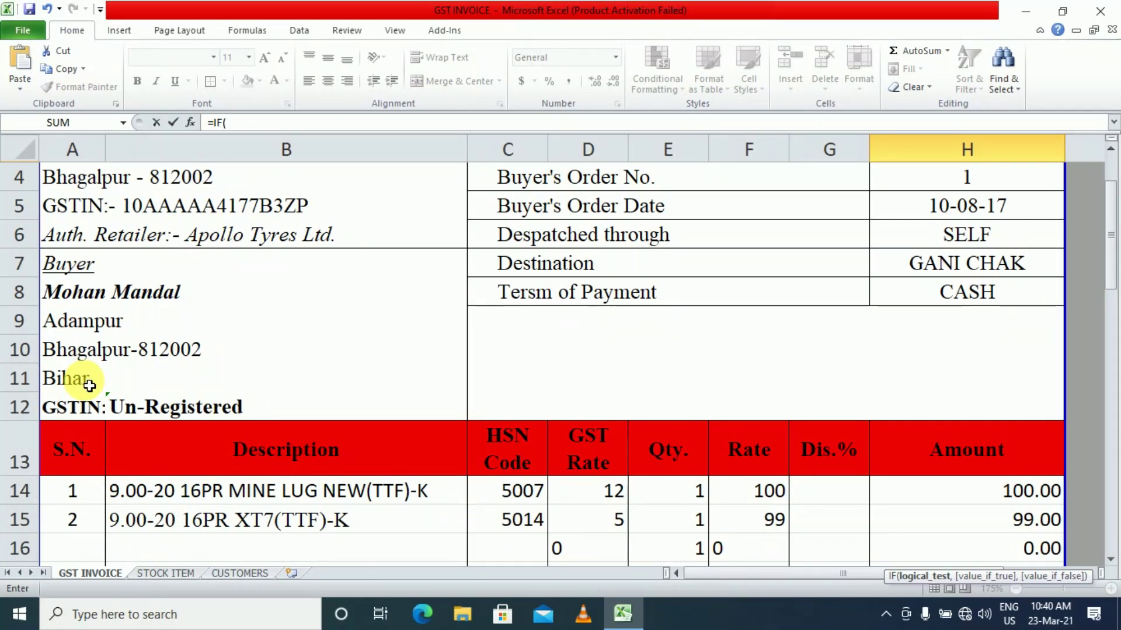
{"action": "left_click", "coordinate": [81, 386]}
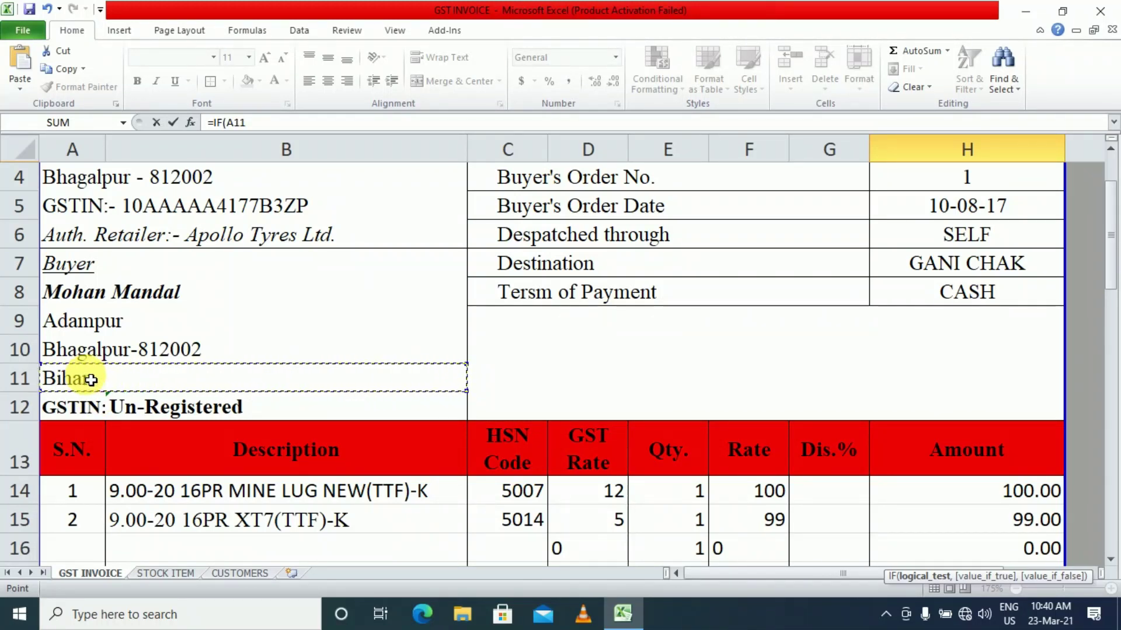
{"action": "type", "text": "="}
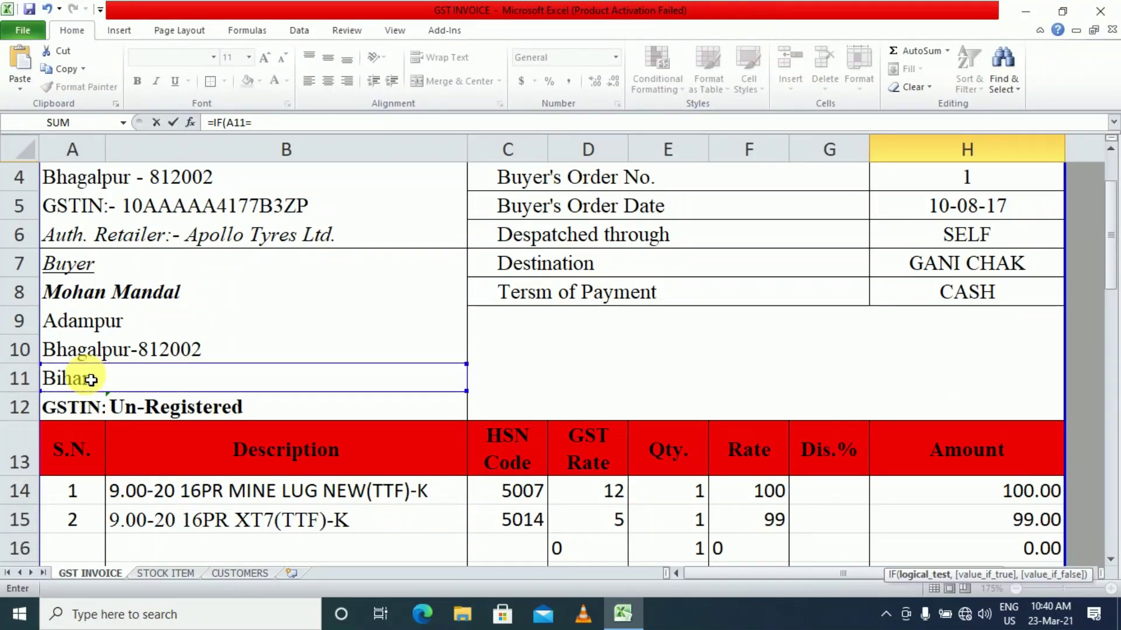
{"action": "type", "text": "\"bihar"}
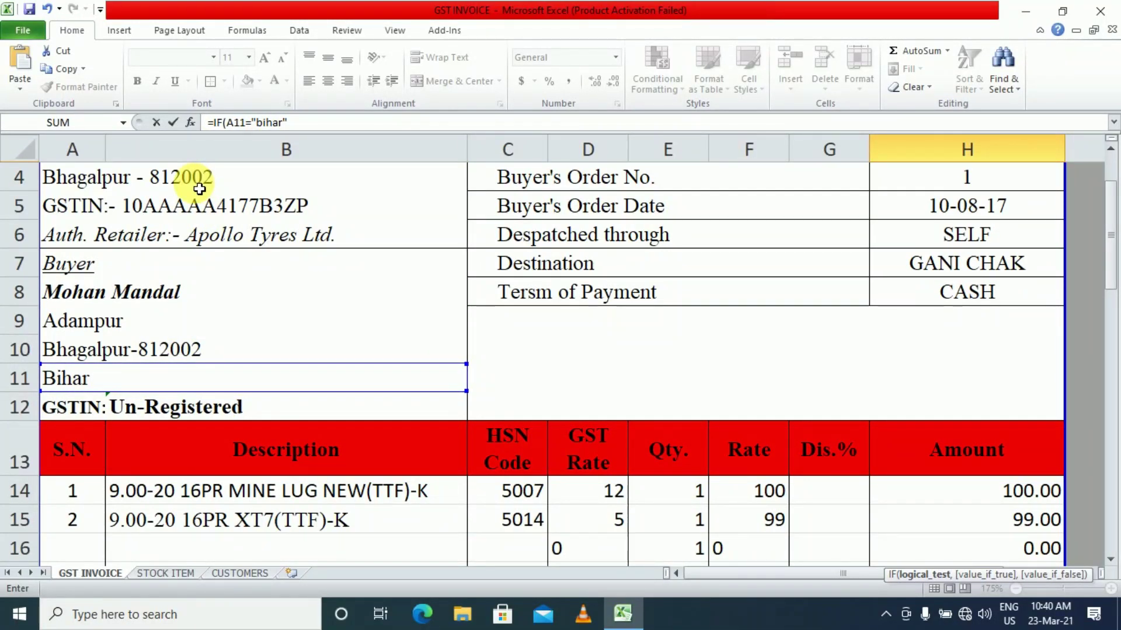
{"action": "type", "text": ","}
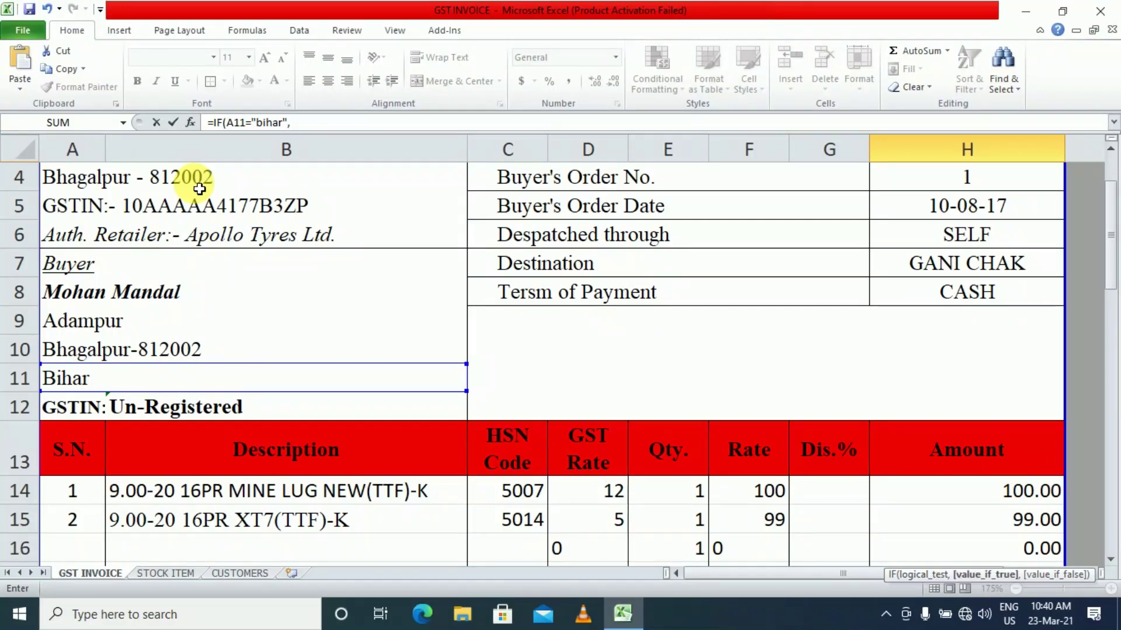
{"action": "type", "text": "0"}
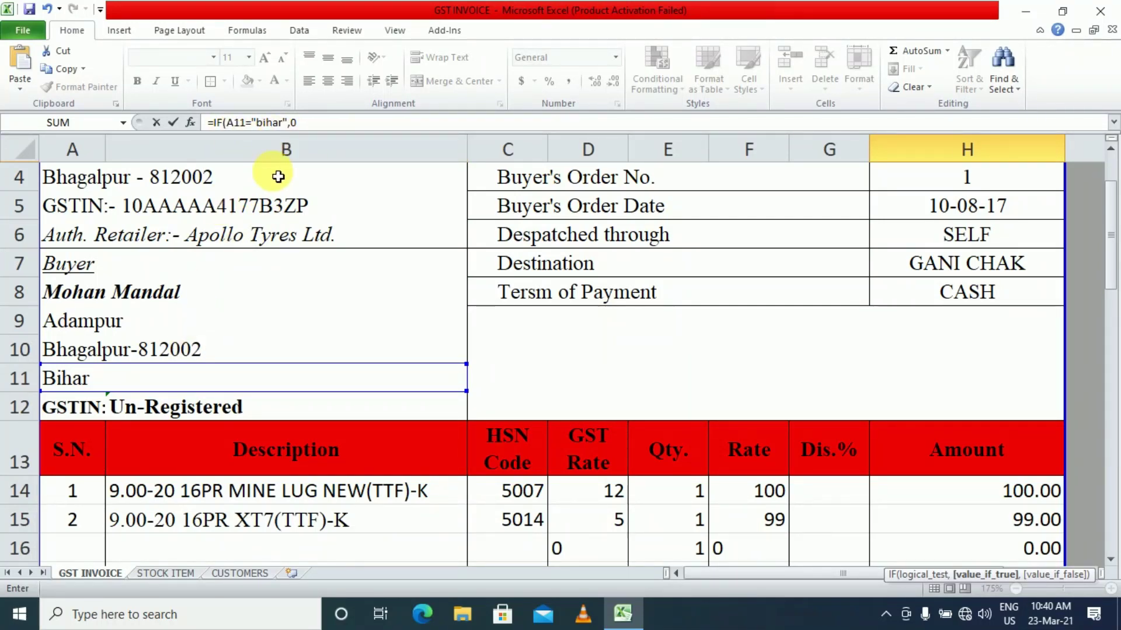
{"action": "left_click", "coordinate": [318, 131]}
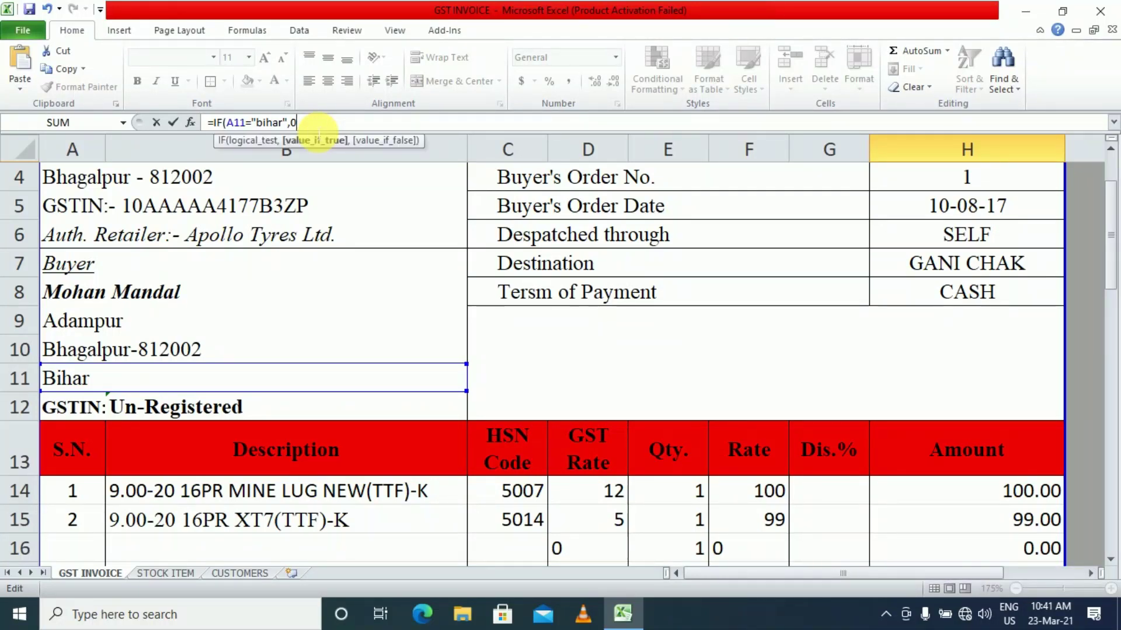
{"action": "type", "text": ","}
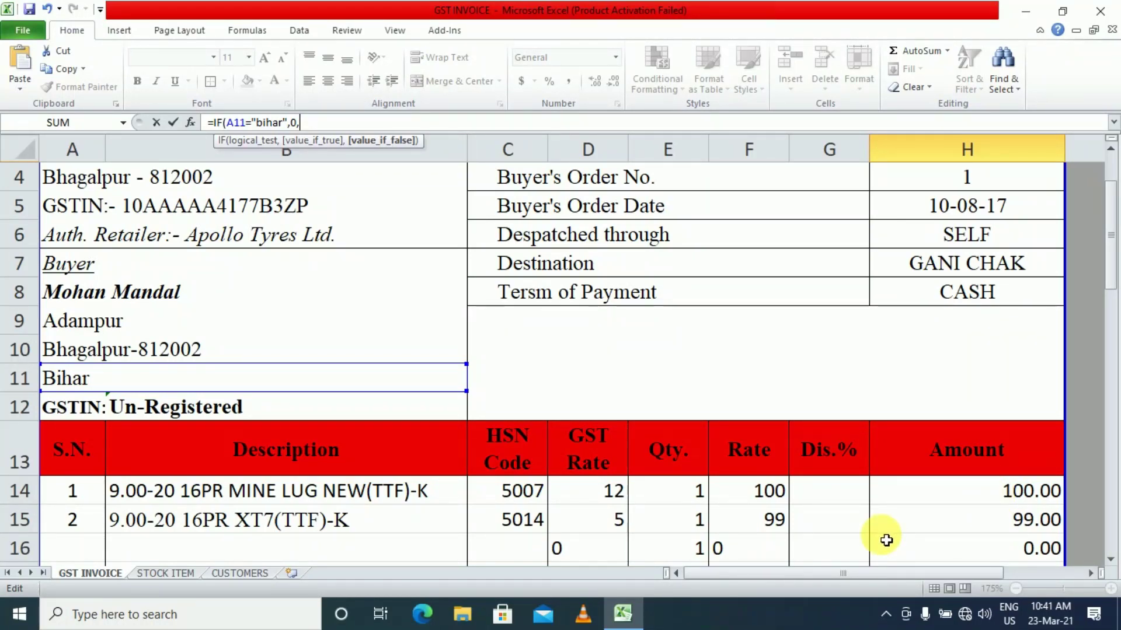
Complete the IGST formula with (H14*D14%) as its false result, enter it, and check the value in H37
{"action": "type", "text": "("}
{"action": "left_click", "coordinate": [1010, 501]}
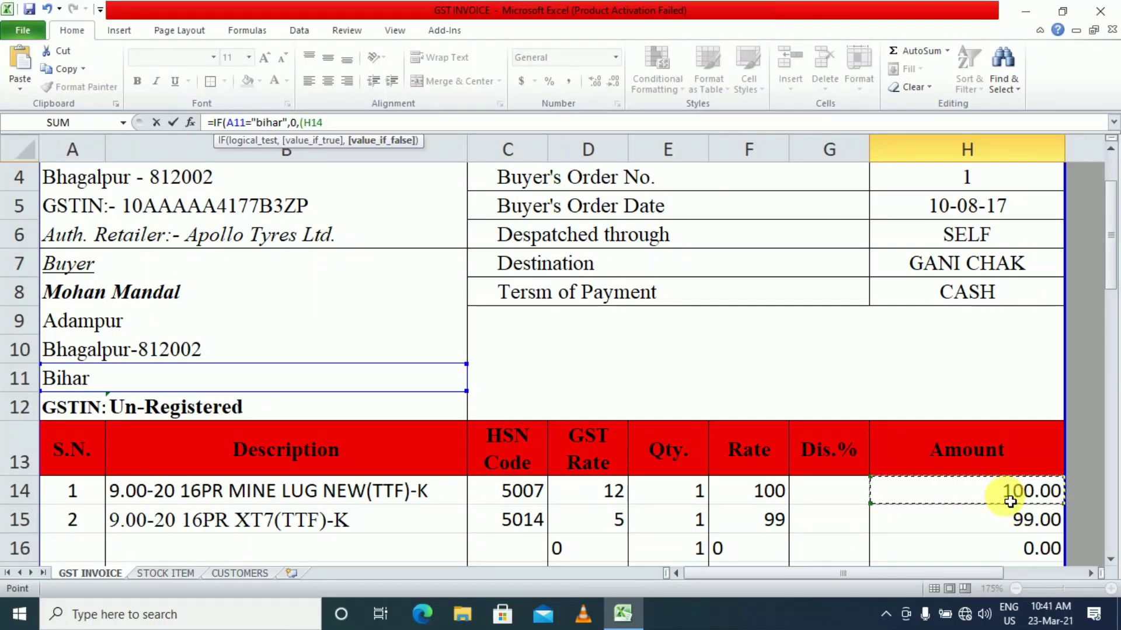
{"action": "type", "text": "*"}
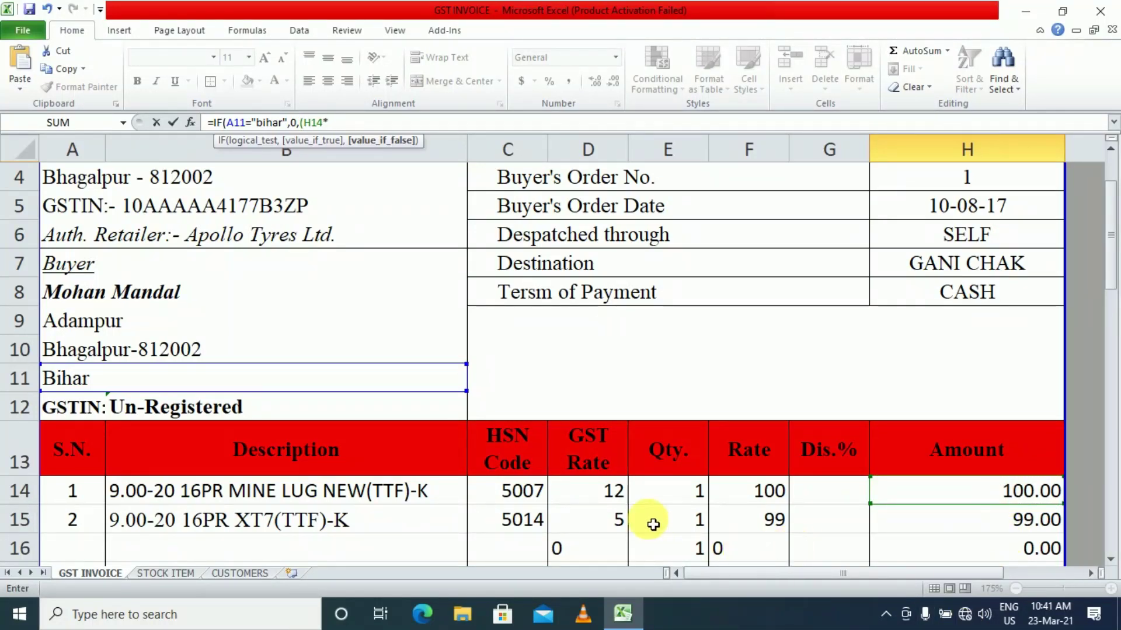
{"action": "left_click", "coordinate": [608, 496]}
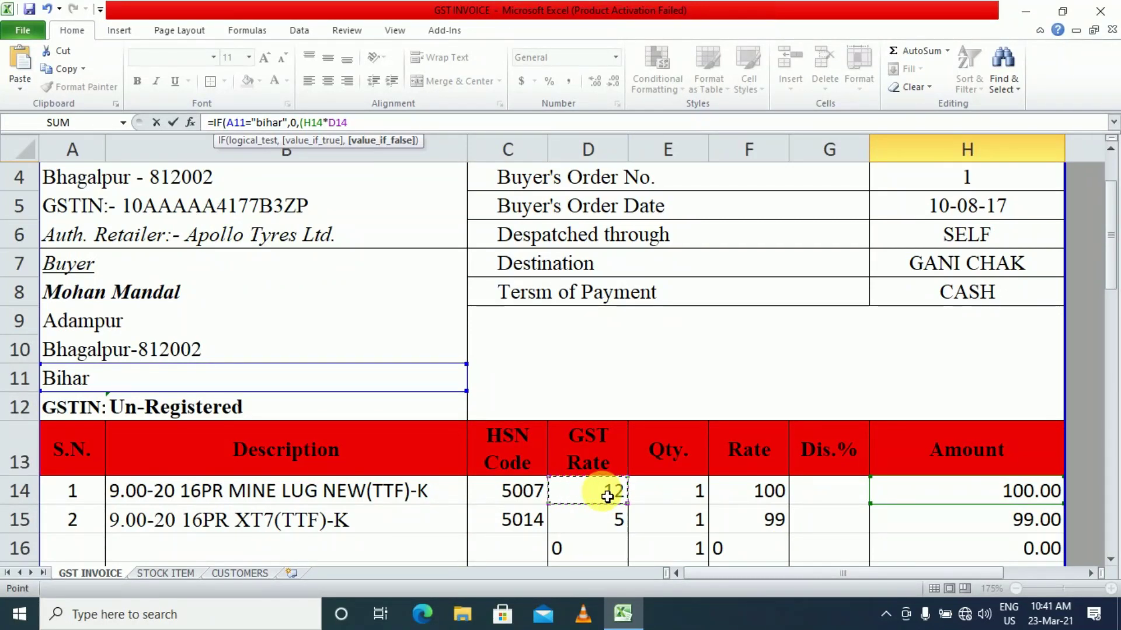
{"action": "type", "text": "%"}
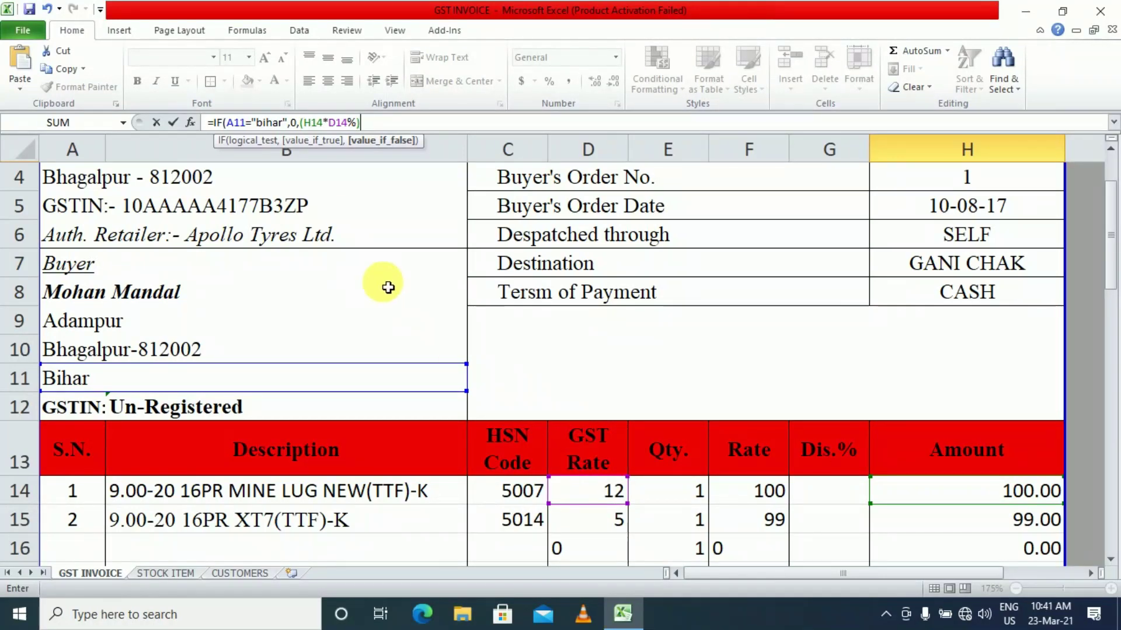
{"action": "type", "text": ")"}
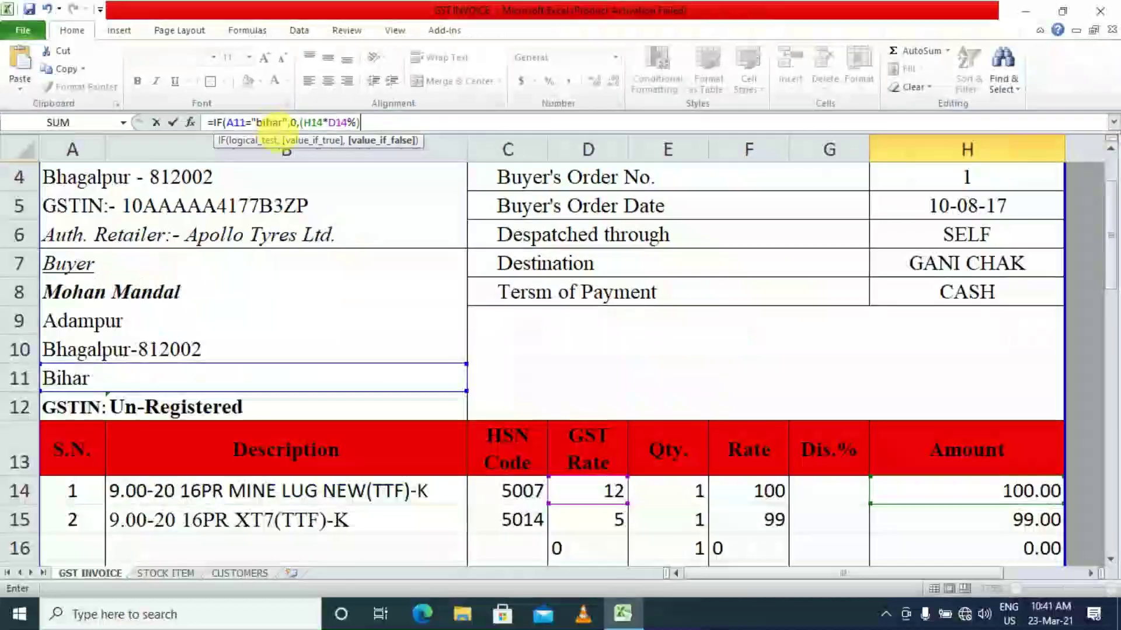
{"action": "key", "text": "Return"}
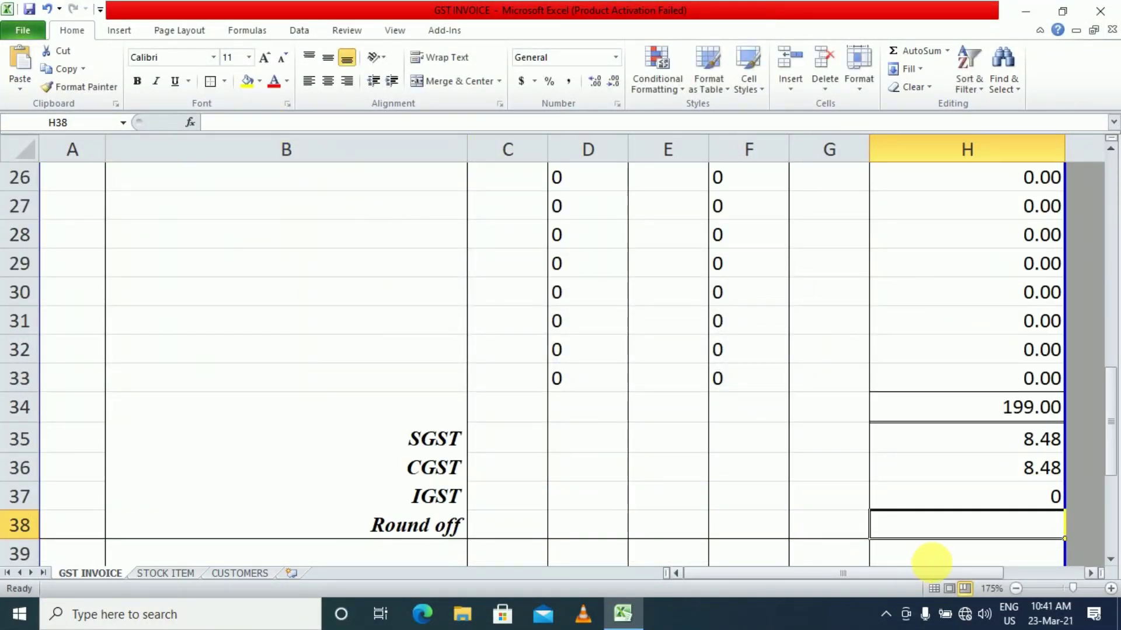
{"action": "left_click", "coordinate": [1008, 504]}
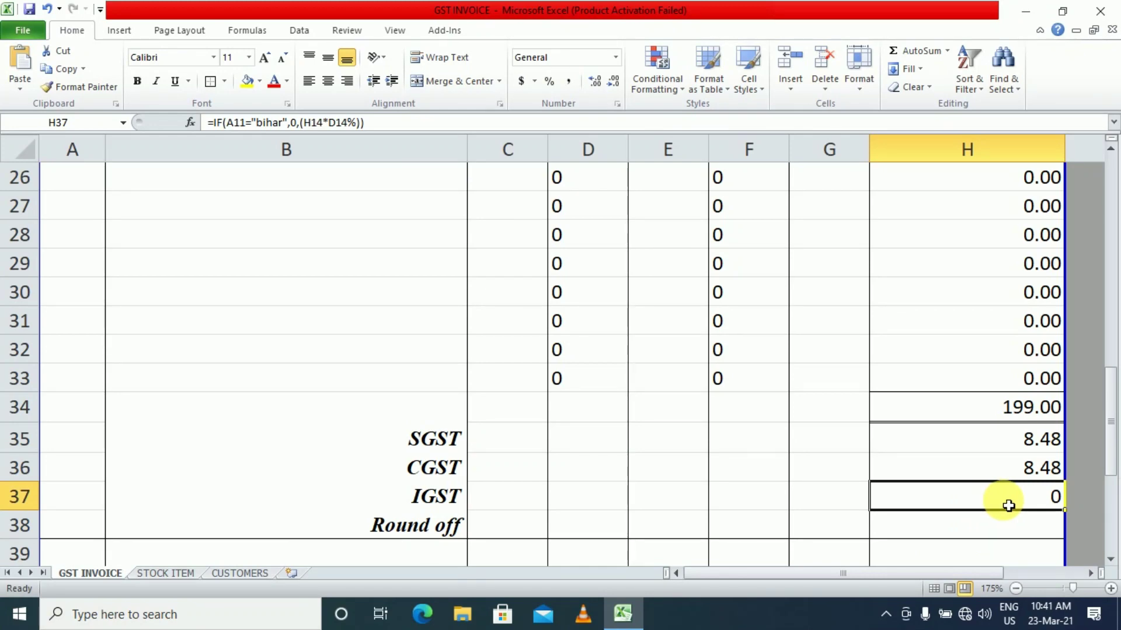
Replace the buyer's name in A8 with the Delhi customer's name copied from B6 of the CUSTOMERS sheet
{"action": "scroll", "coordinate": [638, 423], "scroll_direction": "up", "scroll_amount": 8}
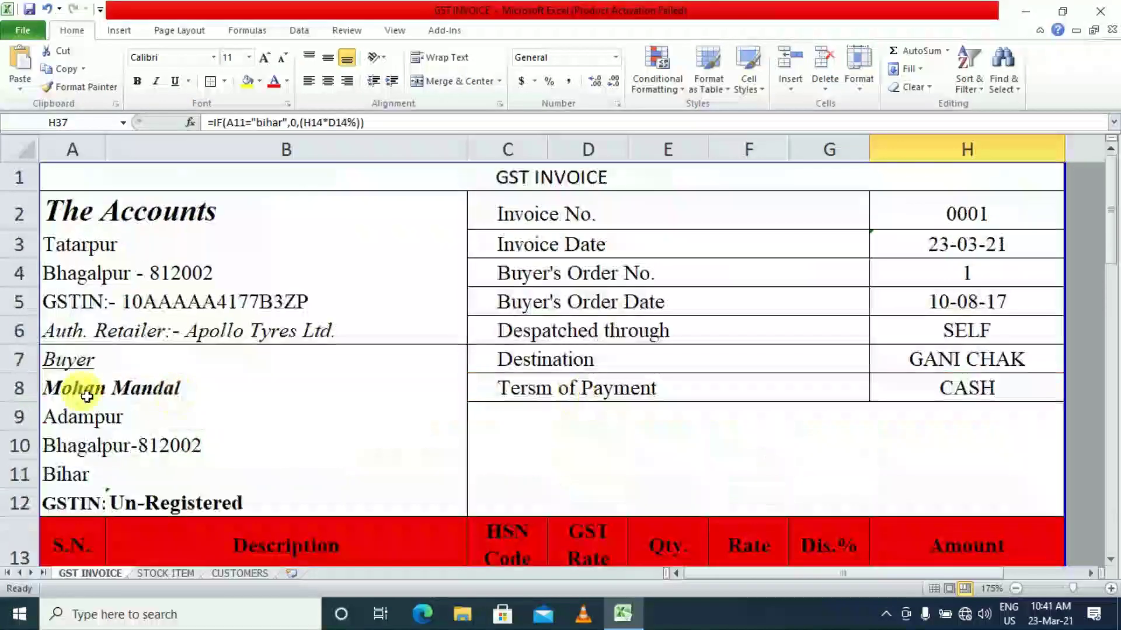
{"action": "left_click", "coordinate": [50, 474]}
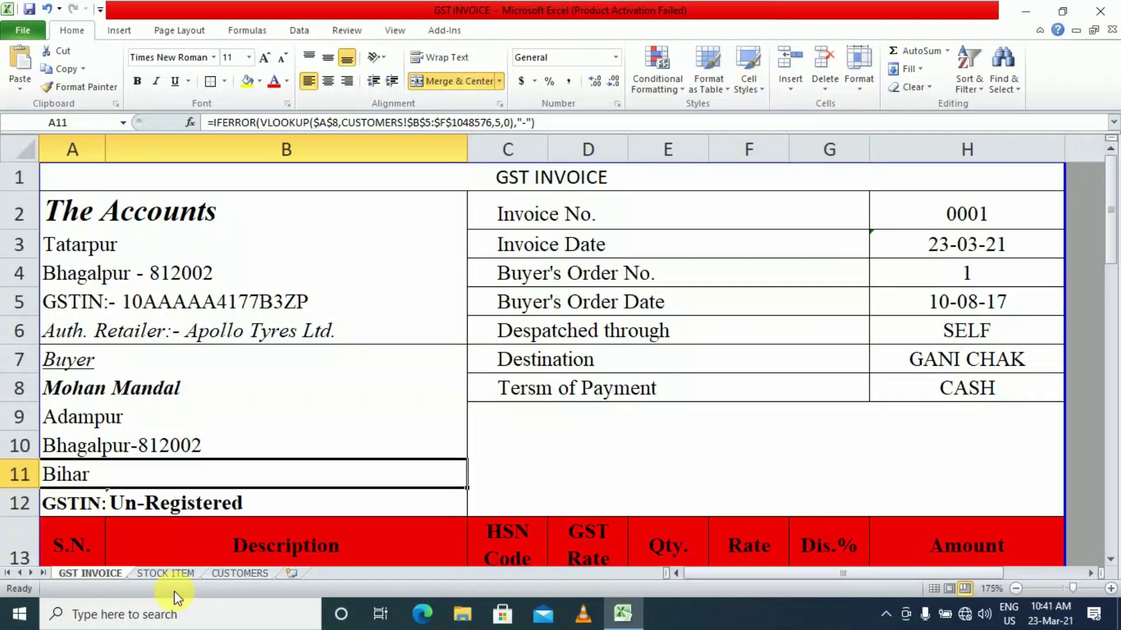
{"action": "left_click", "coordinate": [228, 572]}
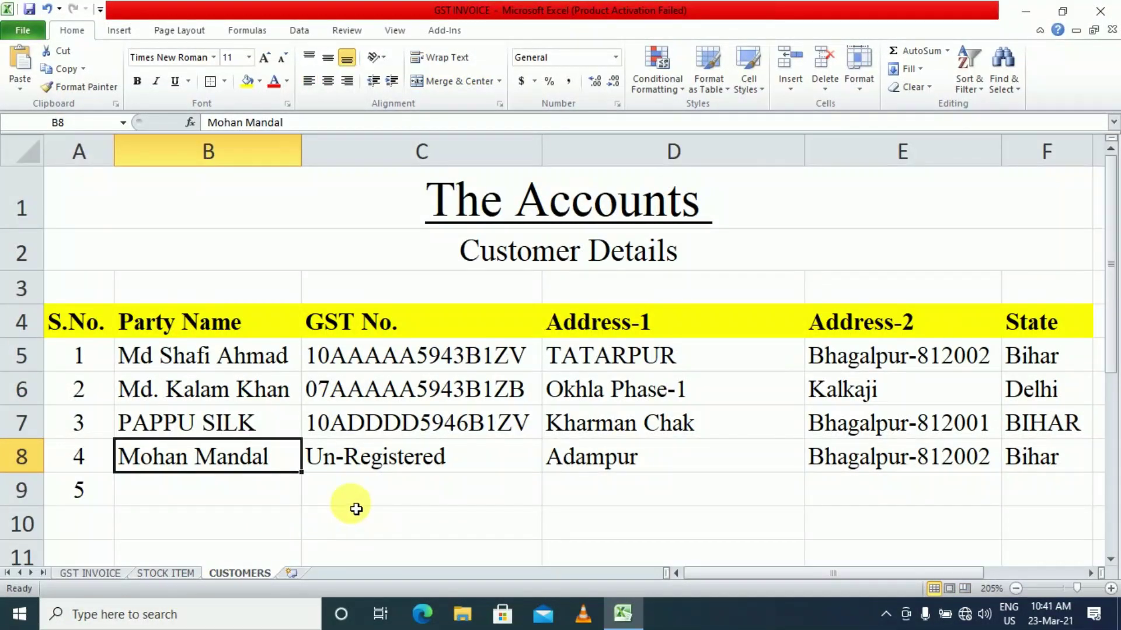
{"action": "left_click", "coordinate": [1033, 390]}
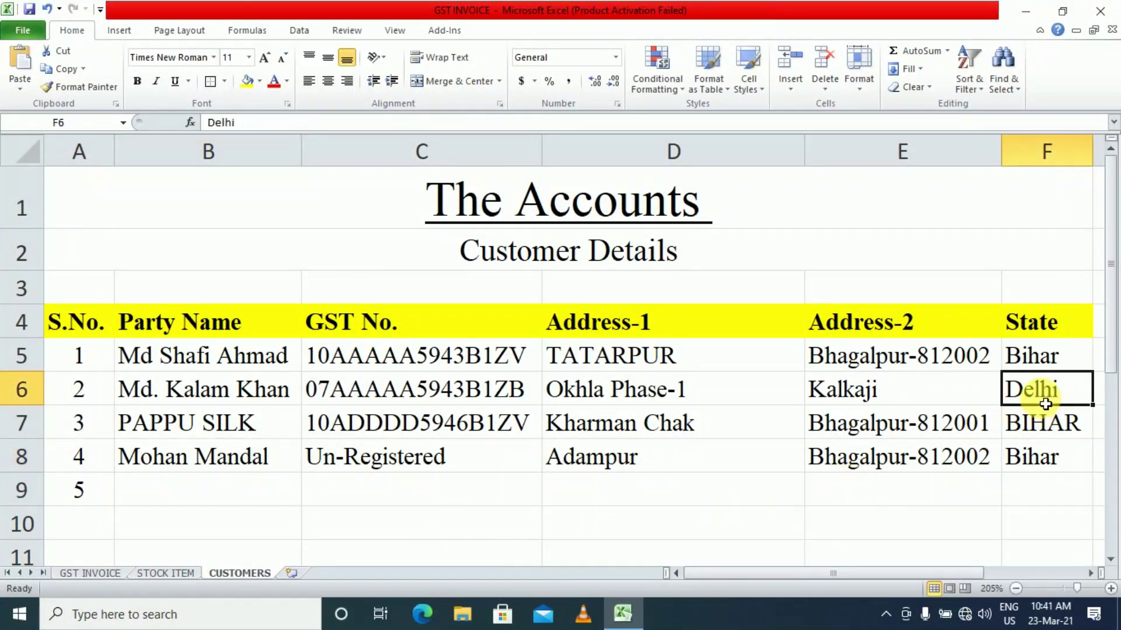
{"action": "left_click", "coordinate": [250, 388]}
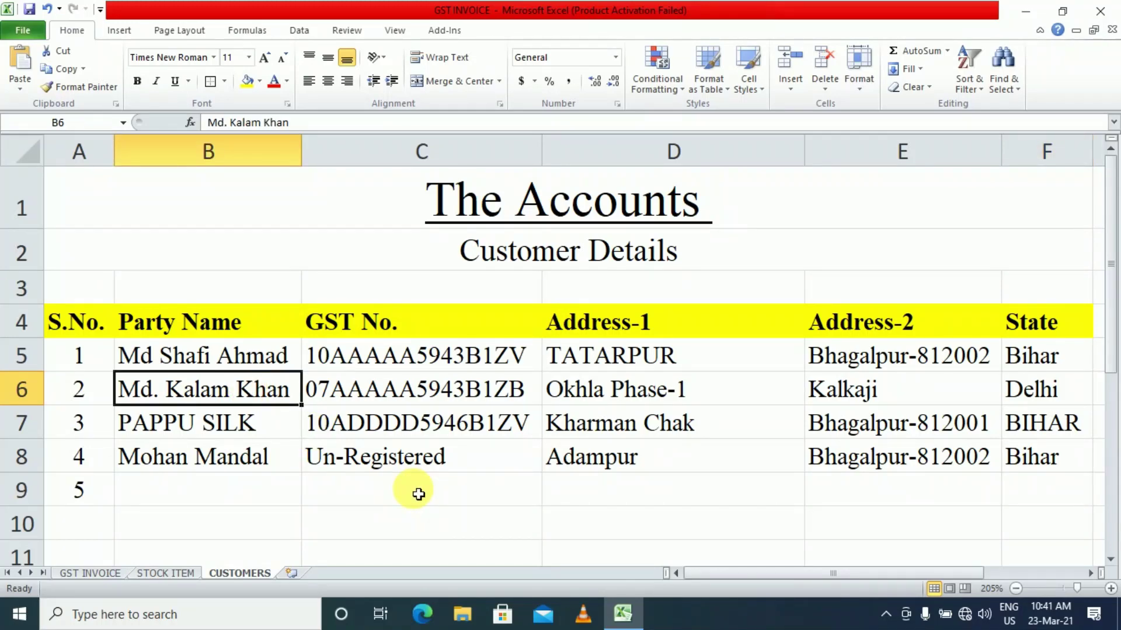
{"action": "key", "text": "ctrl+c"}
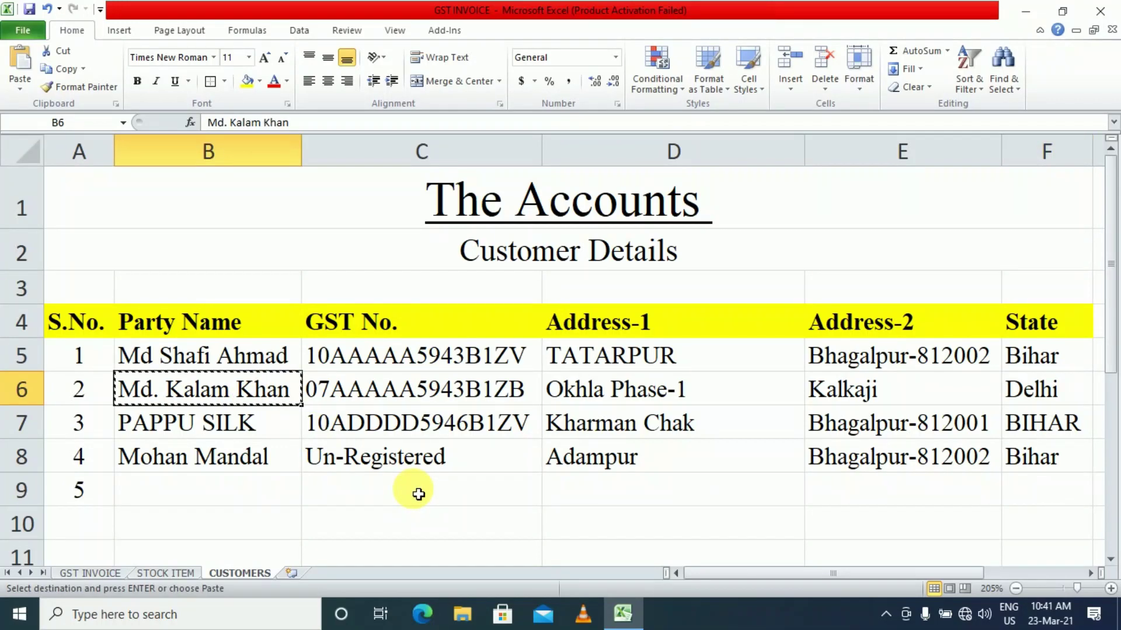
{"action": "left_click", "coordinate": [97, 573]}
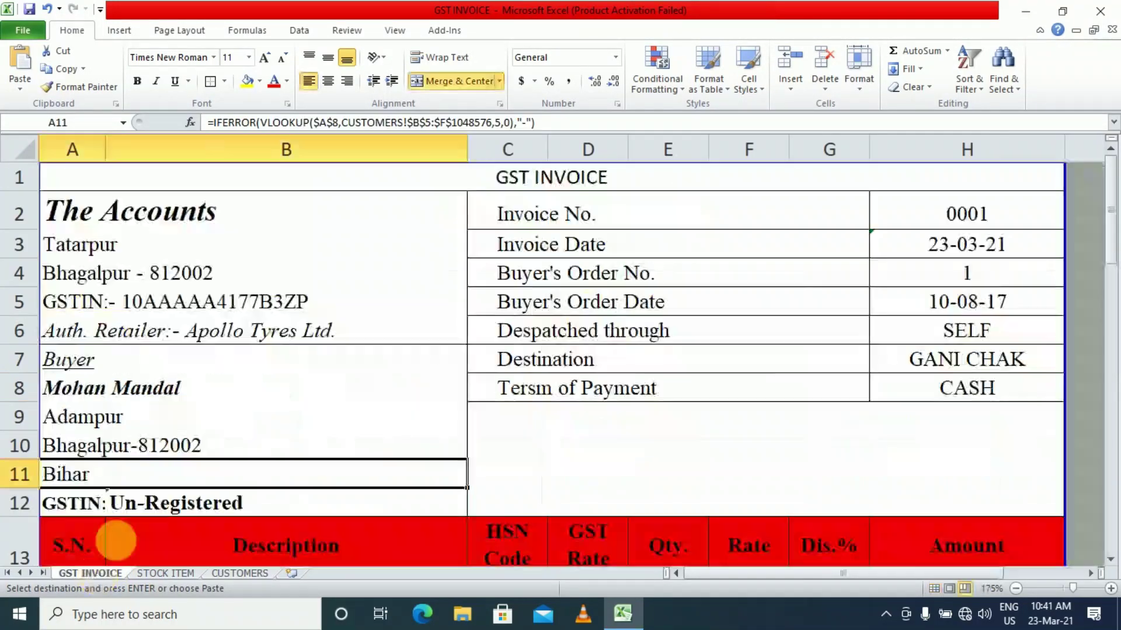
{"action": "left_click", "coordinate": [108, 391]}
{"action": "key", "text": "ctrl+v"}
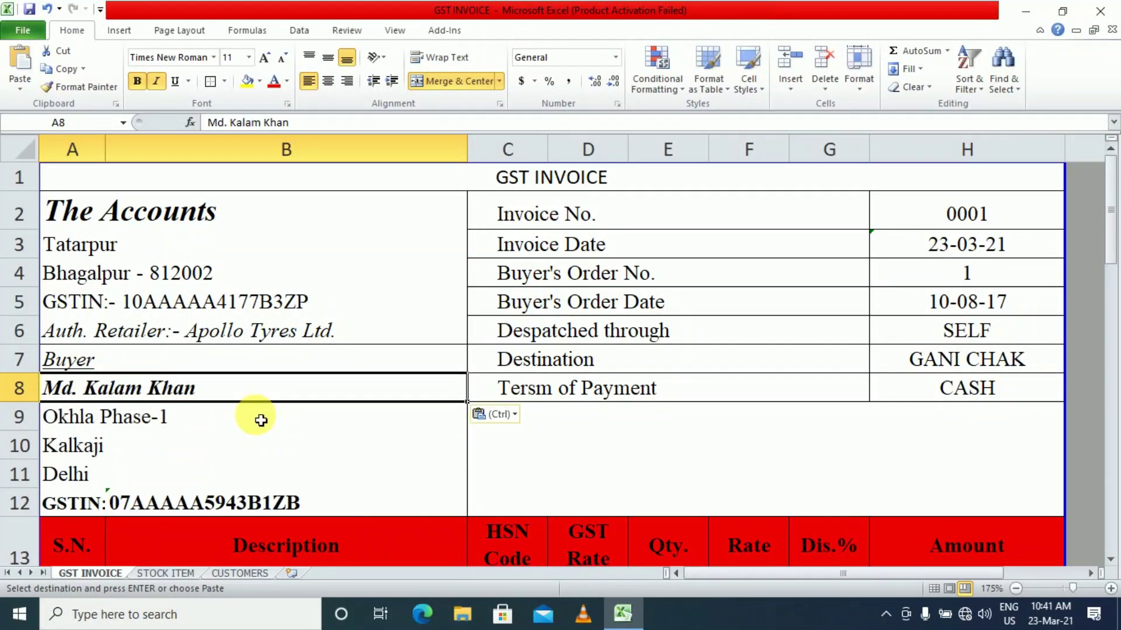
Check the SGST, CGST and IGST values for the Delhi buyer against the first item's GST rate
{"action": "left_click", "coordinate": [214, 483]}
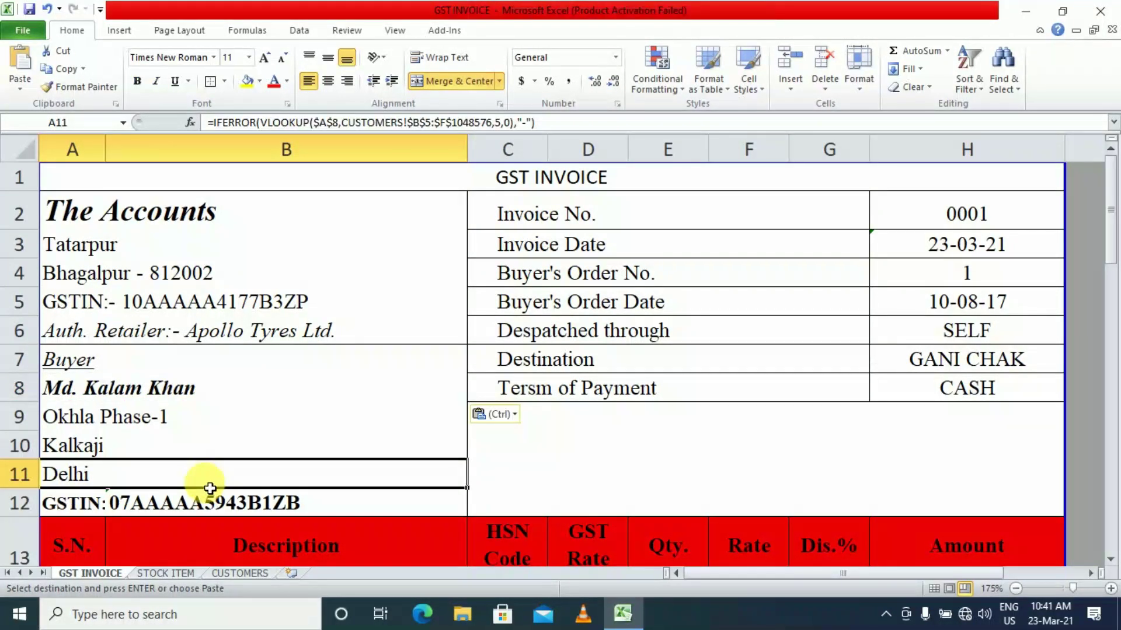
{"action": "scroll", "coordinate": [803, 406], "scroll_direction": "down", "scroll_amount": 10}
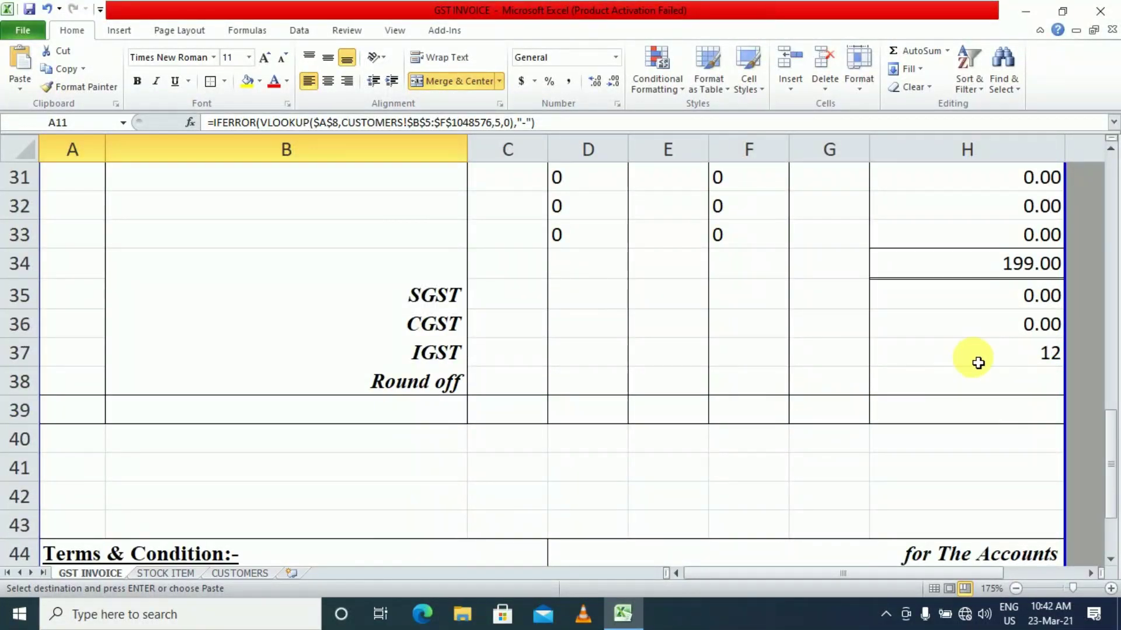
{"action": "left_click_drag", "start_coordinate": [1003, 295], "coordinate": [1008, 318]}
{"action": "left_click", "coordinate": [1004, 354]}
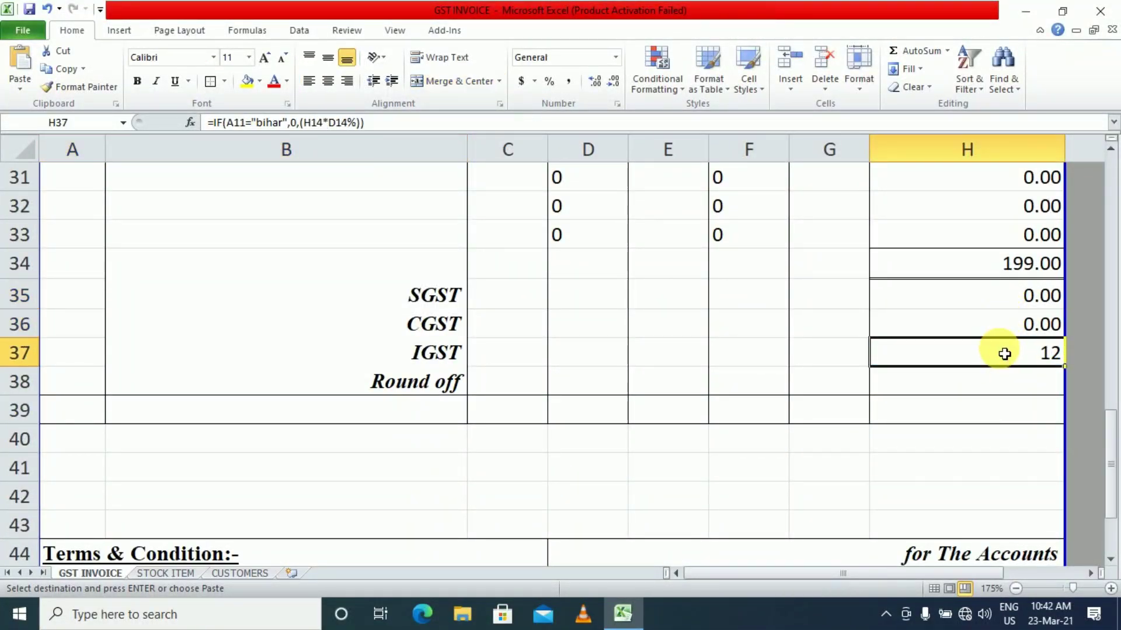
{"action": "scroll", "coordinate": [1005, 354], "scroll_direction": "up", "scroll_amount": 8}
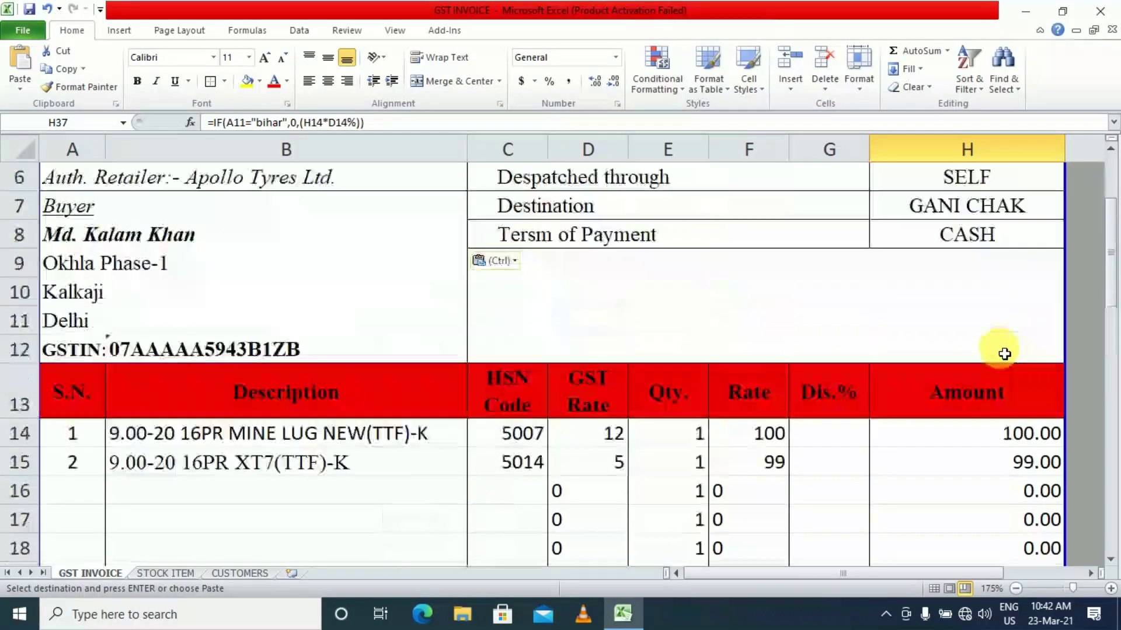
{"action": "left_click", "coordinate": [613, 432]}
{"action": "scroll", "coordinate": [614, 438], "scroll_direction": "down", "scroll_amount": 7}
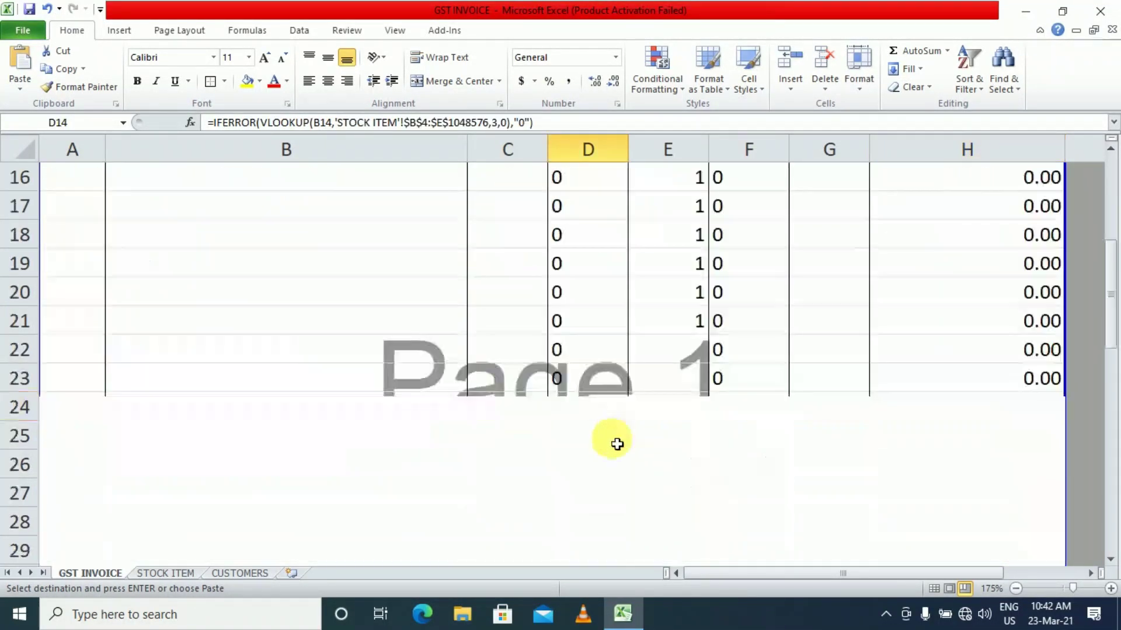
{"action": "scroll", "coordinate": [548, 345], "scroll_direction": "up", "scroll_amount": 3}
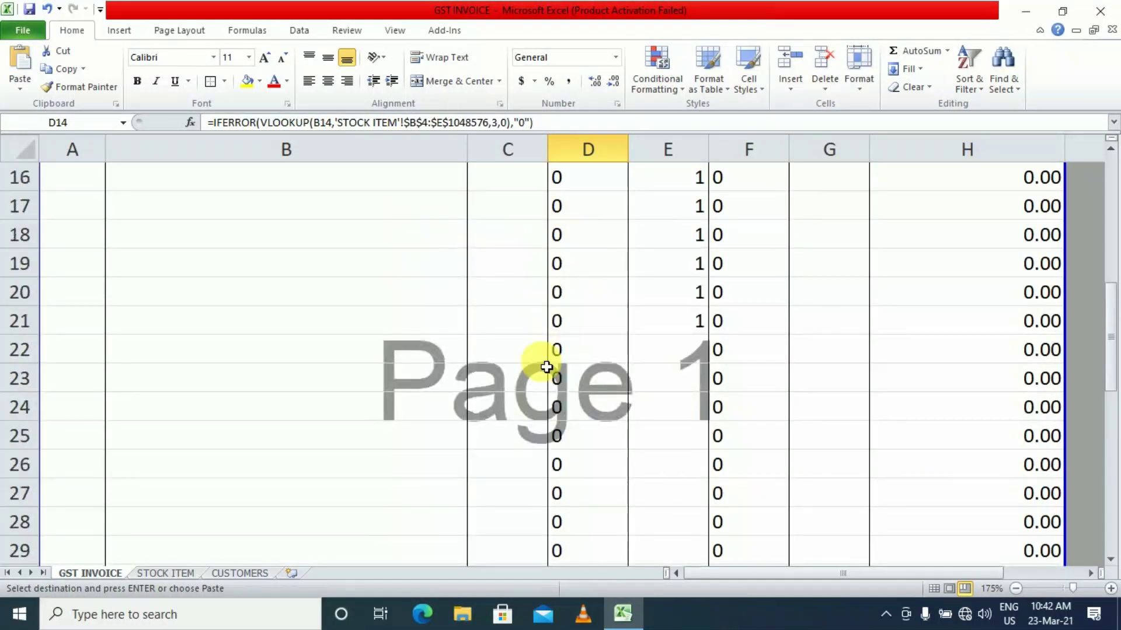
{"action": "scroll", "coordinate": [551, 441], "scroll_direction": "down", "scroll_amount": 3}
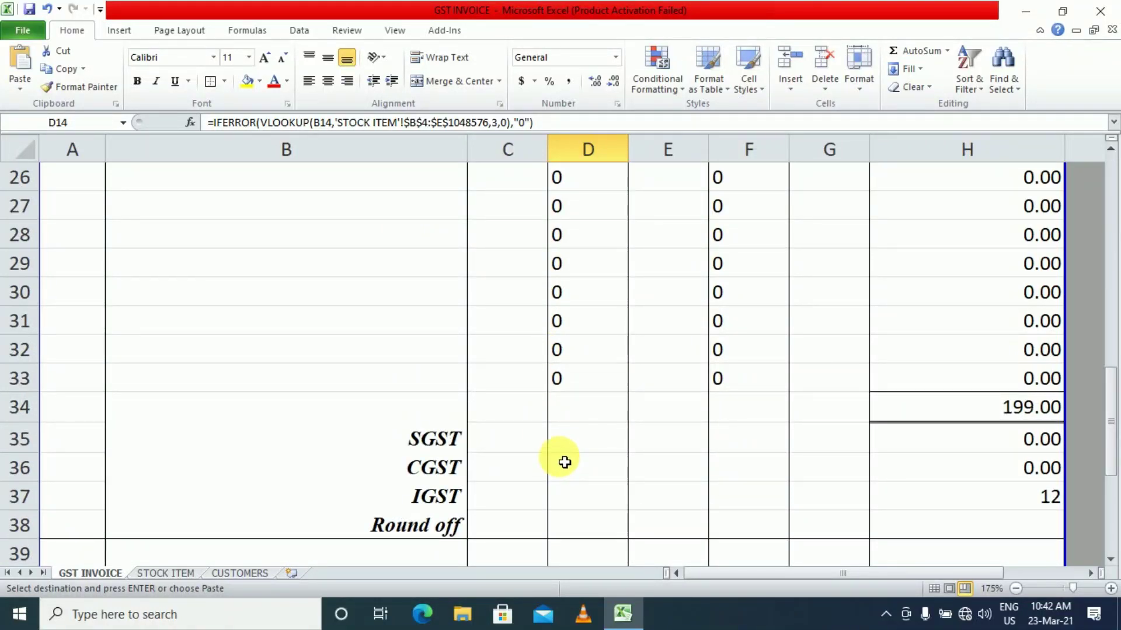
Reopen the IGST formula in H37 and replace its final closing bracket with a plus sign
{"action": "left_click_drag", "start_coordinate": [699, 573], "coordinate": [781, 581]}
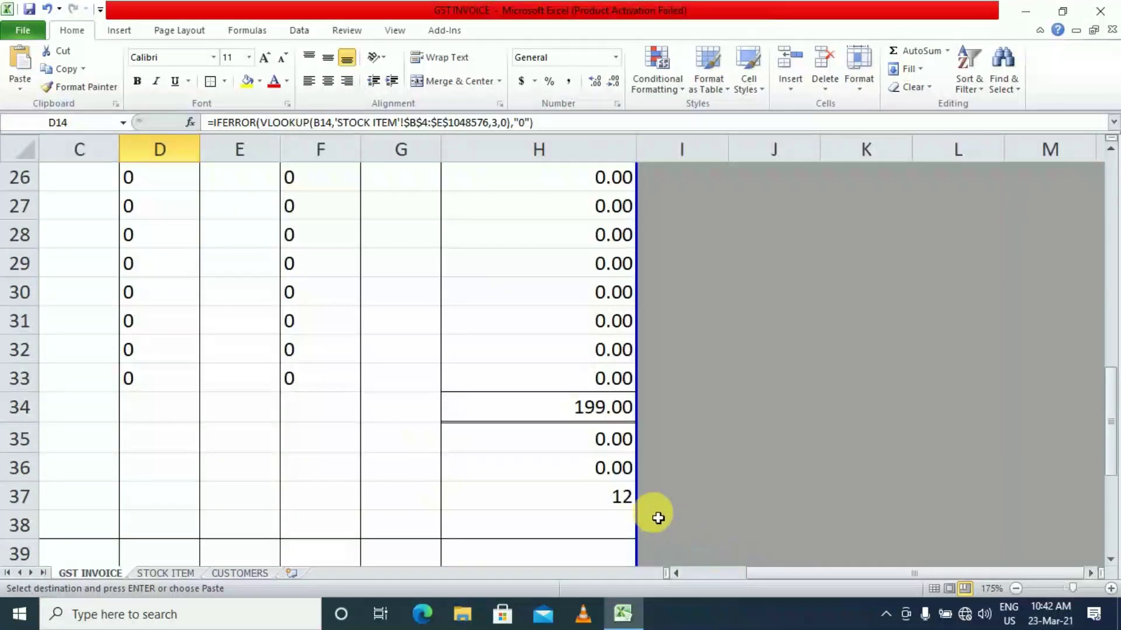
{"action": "left_click", "coordinate": [611, 497]}
{"action": "double_click", "coordinate": [611, 496]}
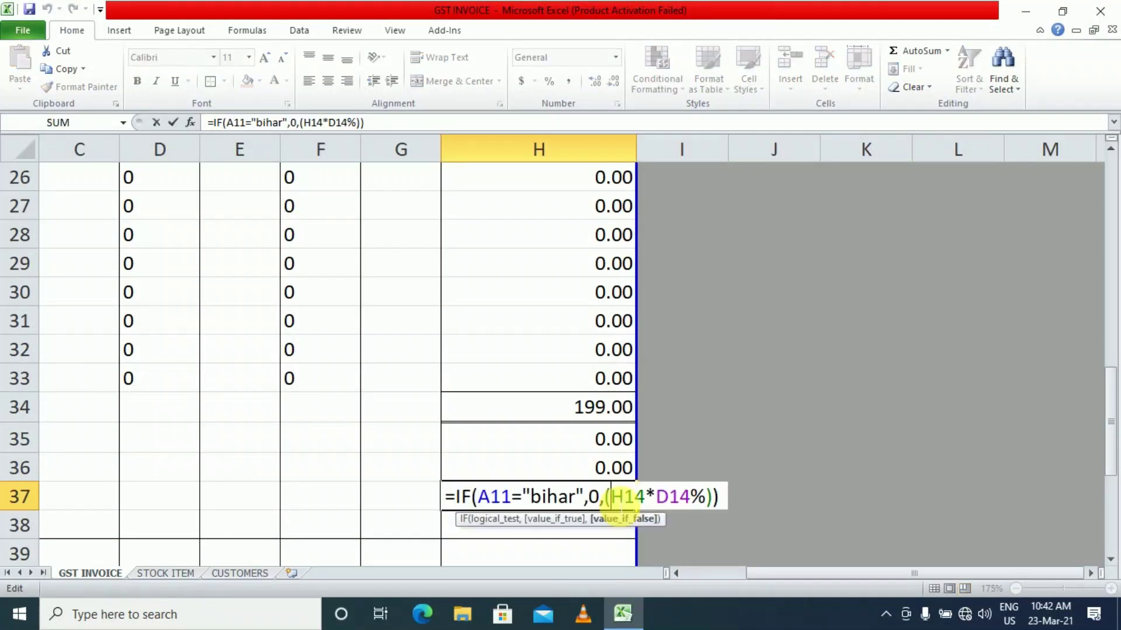
{"action": "left_click", "coordinate": [716, 501]}
{"action": "key", "text": "BackSpace"}
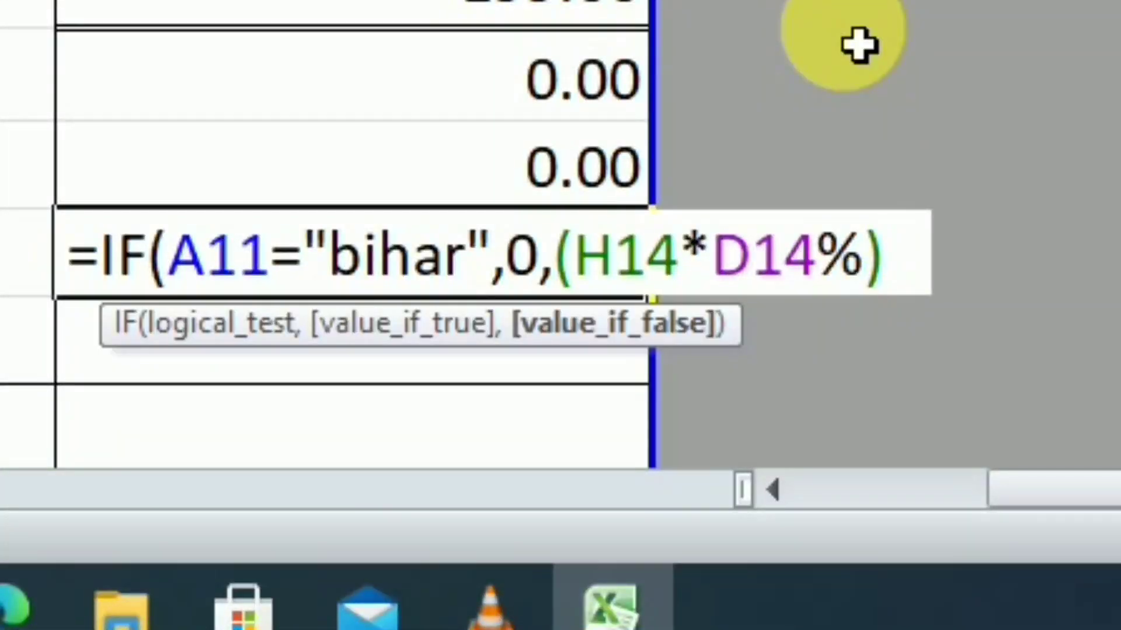
{"action": "type", "text": "+"}
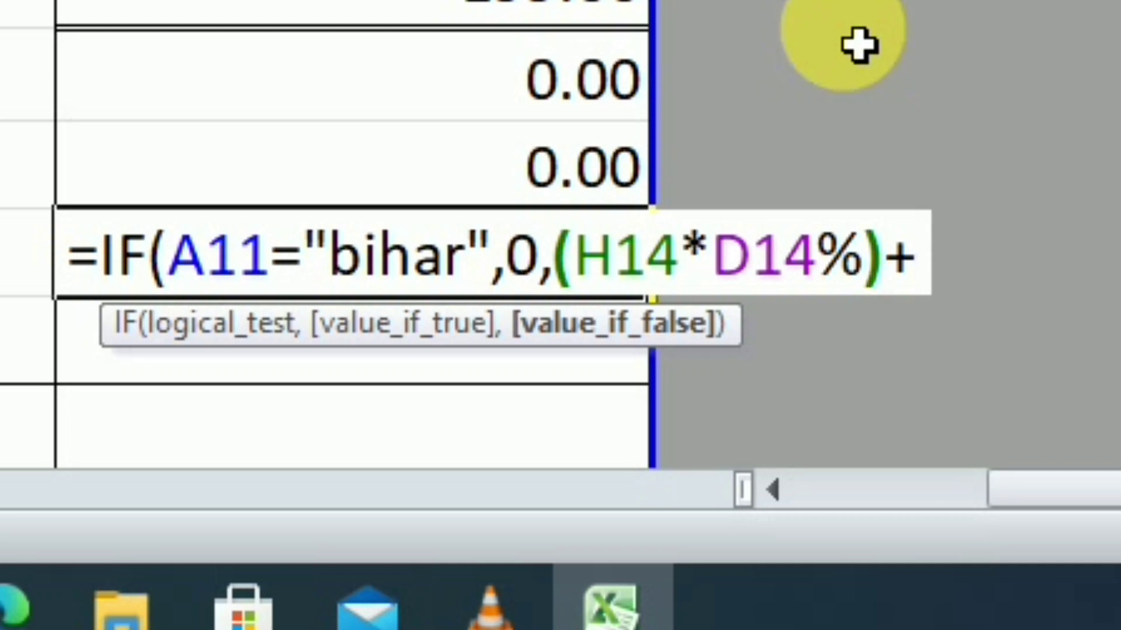
Append a copy of IF(A11="bihar",0,(H14*D14% to the end of the IGST formula in H37
{"action": "key", "text": "Left"}
{"action": "key", "text": "Left"}
{"action": "key", "text": "shift+Left"}
{"action": "key", "text": "shift+Left"}
{"action": "key", "text": "shift+Left"}
{"action": "key", "text": "shift+Left"}
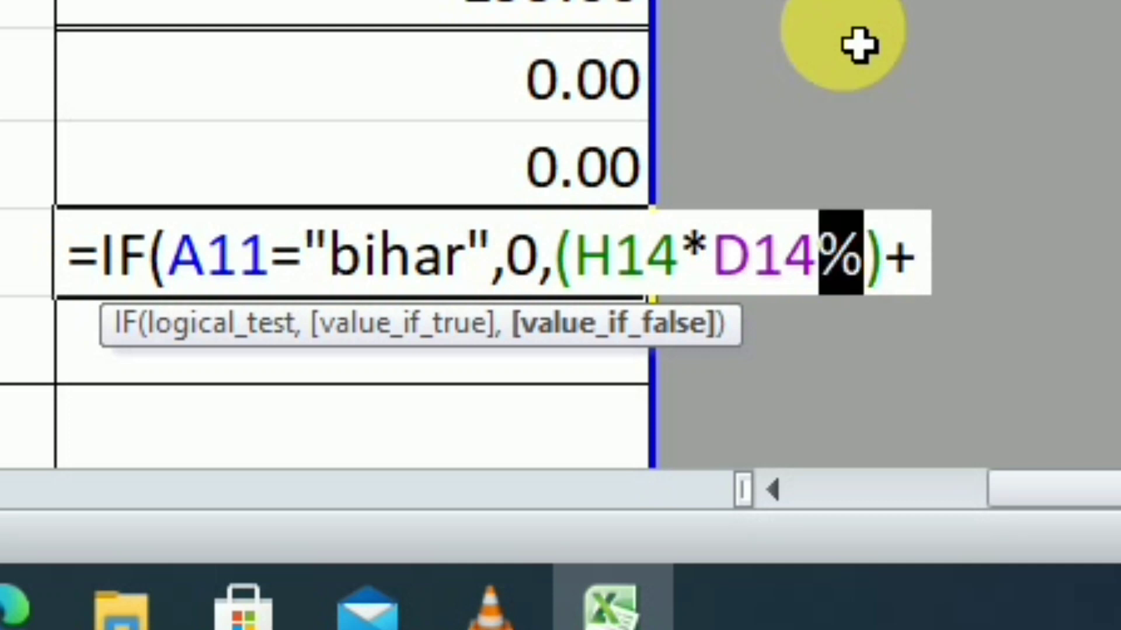
{"action": "key", "text": "shift+Left"}
{"action": "key", "text": "shift+Left"}
{"action": "key", "text": "shift+Left"}
{"action": "key", "text": "shift+Left"}
{"action": "key", "text": "shift+Left"}
{"action": "key", "text": "shift+Left"}
{"action": "key", "text": "shift+Left"}
{"action": "key", "text": "shift+Left"}
{"action": "key", "text": "shift+Left"}
{"action": "key", "text": "shift+Left"}
{"action": "key", "text": "shift+Left"}
{"action": "key", "text": "shift+Left"}
{"action": "key", "text": "shift+Left"}
{"action": "key", "text": "shift+Left"}
{"action": "key", "text": "shift+Left"}
{"action": "key", "text": "shift+Left"}
{"action": "key", "text": "shift+Left"}
{"action": "key", "text": "shift+Left"}
{"action": "key", "text": "shift+Left"}
{"action": "key", "text": "shift+Left"}
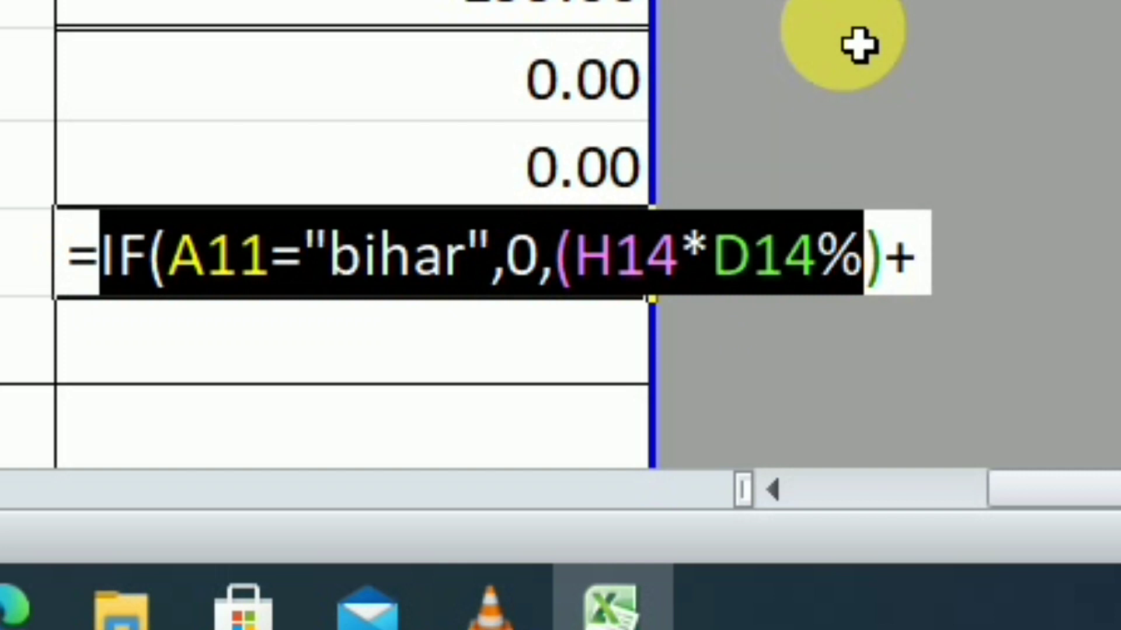
{"action": "key", "text": "End"}
{"action": "key", "text": "ctrl+v"}
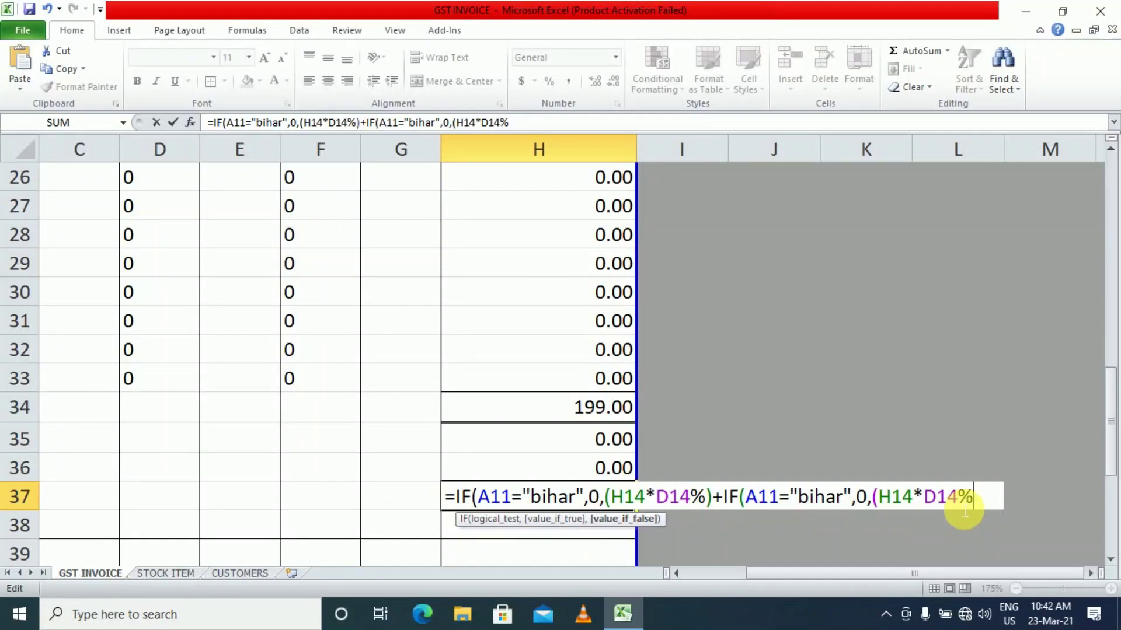
Change the appended IF's references in H37 to H15*D15% for the second item and close its inner bracket
{"action": "left_click", "coordinate": [966, 504]}
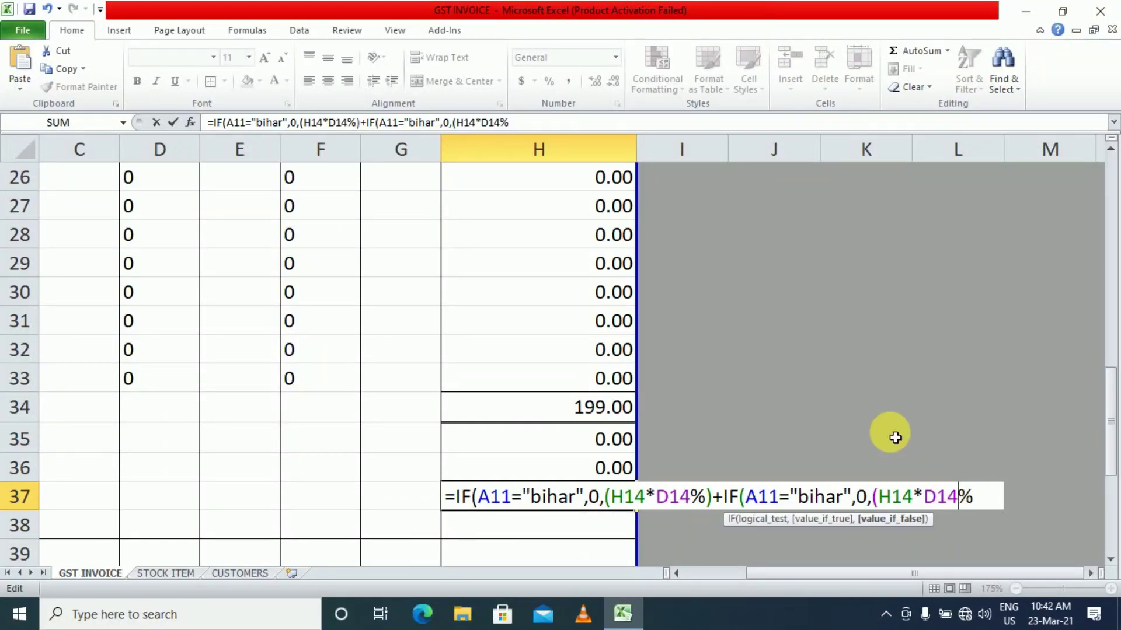
{"action": "key", "text": "Left"}
{"action": "key", "text": "BackSpace"}
{"action": "type", "text": "5"}
{"action": "key", "text": "BackSpace"}
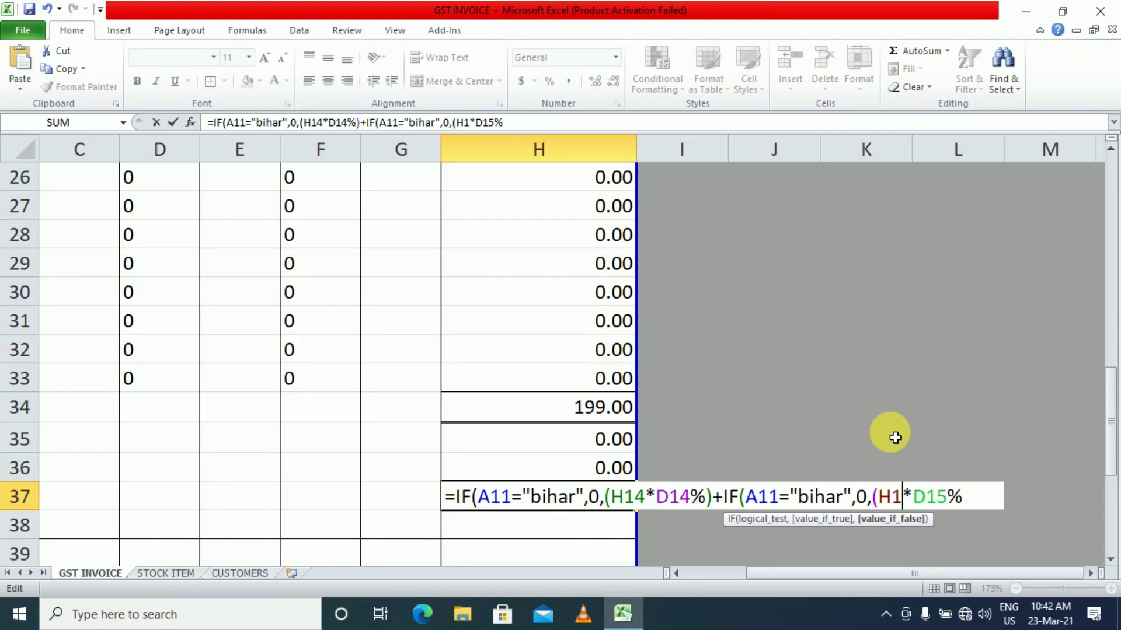
{"action": "type", "text": "5"}
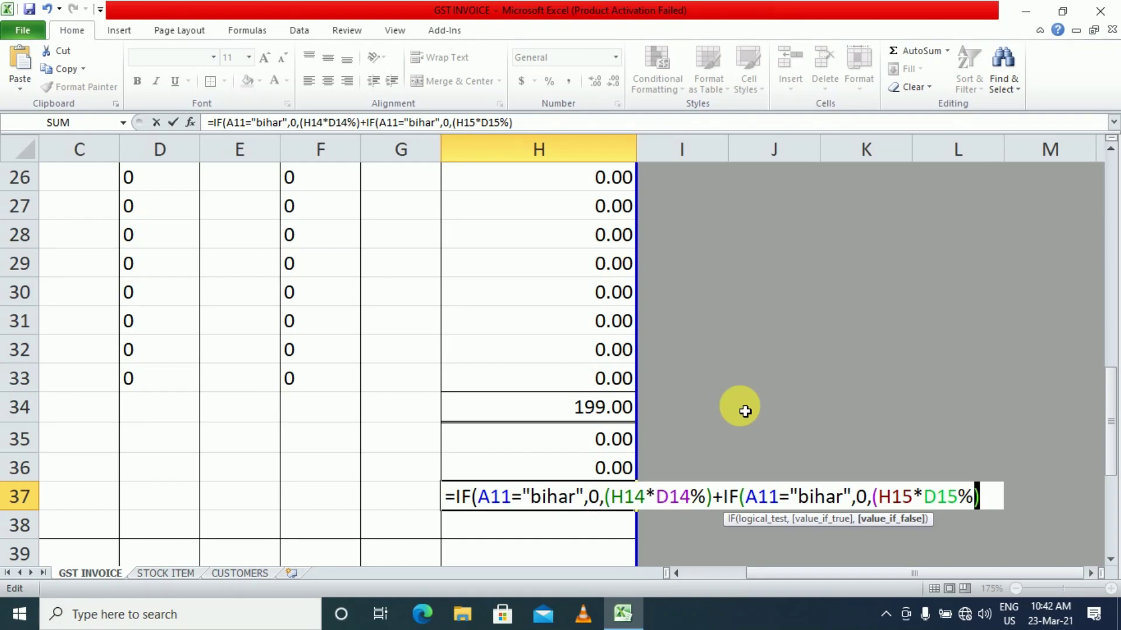
Add a plus sign and a copy of the second item's IF(A11="bihar",0,(H15*D15%) term to the end of the IGST formula
{"action": "key", "text": "shift+Left"}
{"action": "key", "text": "shift+Left"}
{"action": "key", "text": "shift+Left"}
{"action": "key", "text": "shift+Left"}
{"action": "key", "text": "shift+Left"}
{"action": "key", "text": "shift+Left"}
{"action": "key", "text": "shift+Left"}
{"action": "key", "text": "shift+Left"}
{"action": "key", "text": "shift+Left"}
{"action": "key", "text": "shift+Left"}
{"action": "key", "text": "shift+Left"}
{"action": "key", "text": "shift+Left"}
{"action": "key", "text": "shift+Left"}
{"action": "key", "text": "shift+Left"}
{"action": "key", "text": "shift+Left"}
{"action": "key", "text": "shift+Left"}
{"action": "key", "text": "shift+Left"}
{"action": "key", "text": "shift+Left"}
{"action": "key", "text": "shift+Left"}
{"action": "key", "text": "shift+Left"}
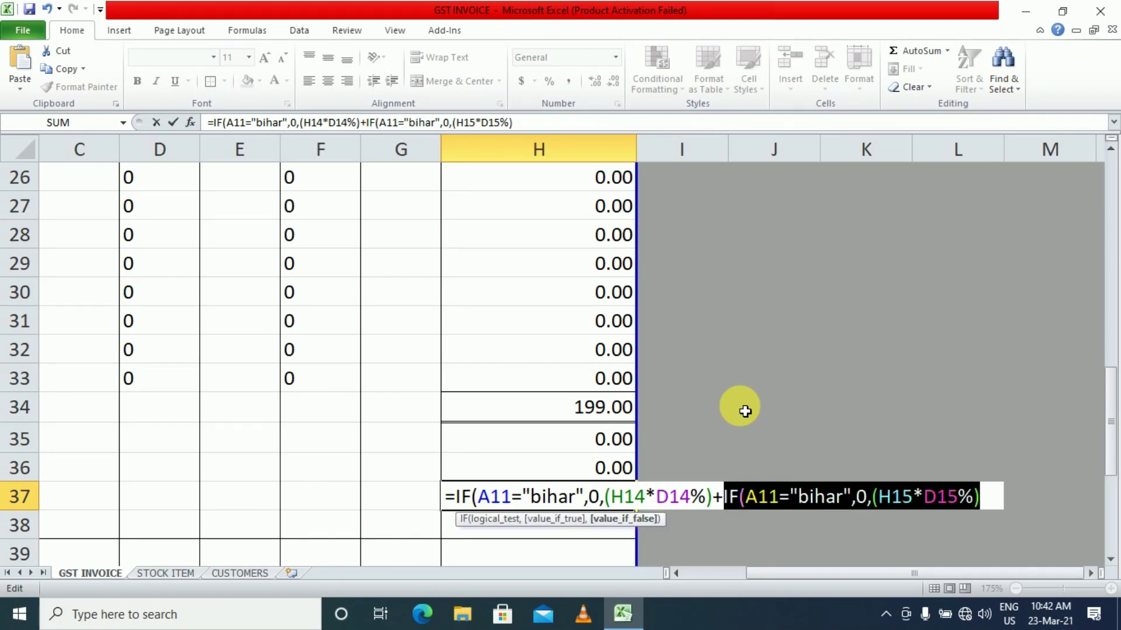
{"action": "left_click", "coordinate": [1004, 509]}
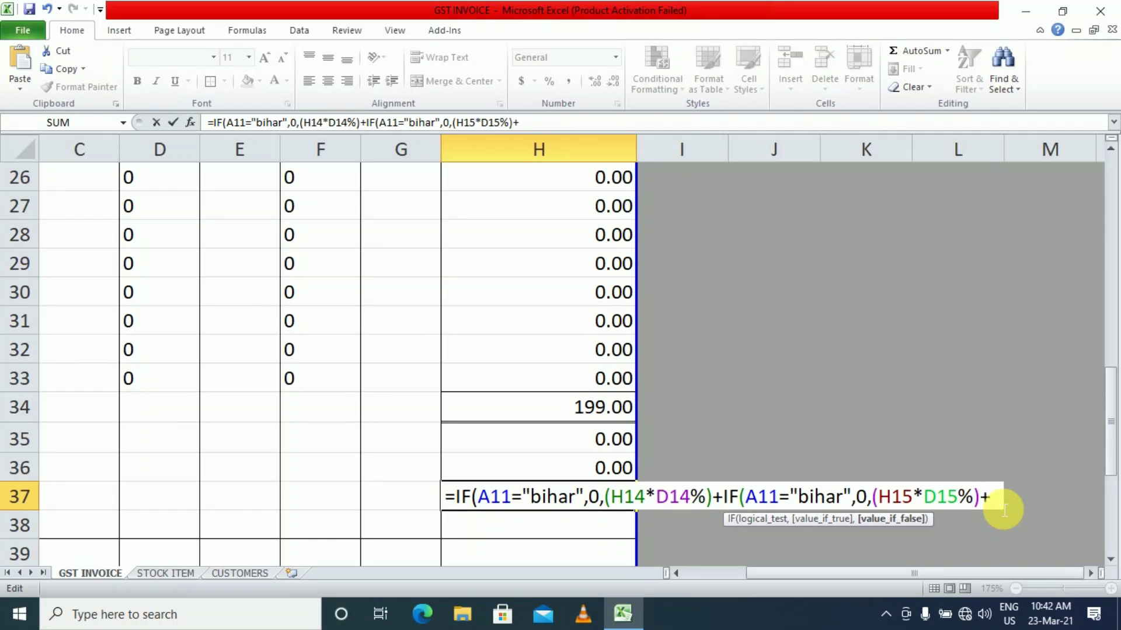
{"action": "key", "text": "ctrl+v"}
Change the third IF's references in H37 to H16*D16% and enter the formula, accepting the closing brackets
{"action": "left_click", "coordinate": [620, 536]}
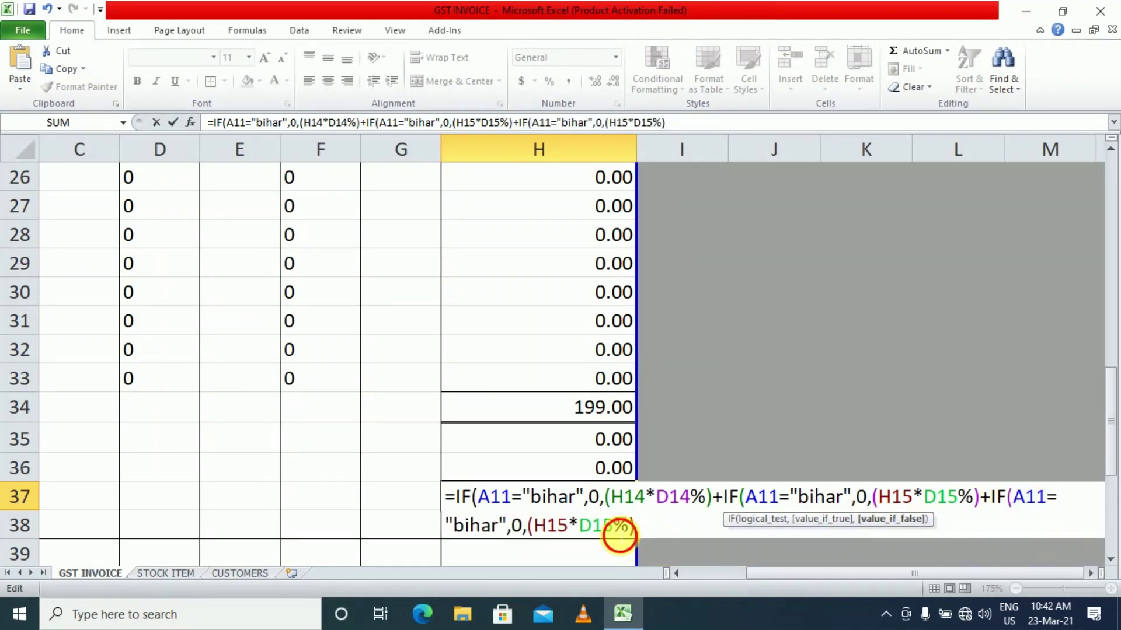
{"action": "key", "text": "BackSpace"}
{"action": "type", "text": "6"}
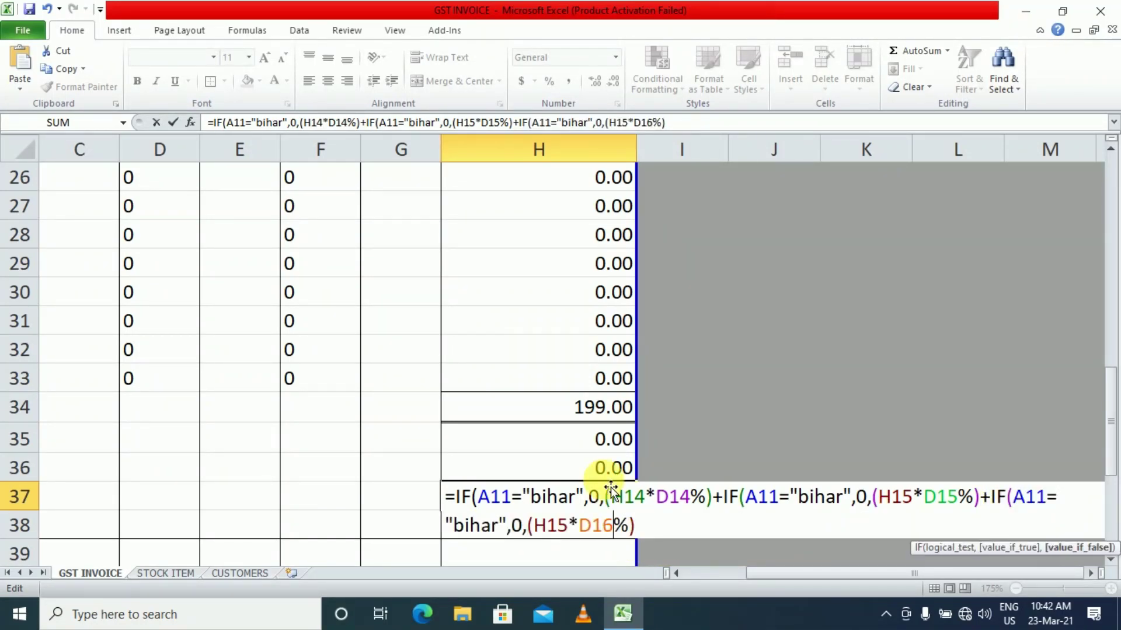
{"action": "key", "text": "Left"}
{"action": "key", "text": "Left"}
{"action": "key", "text": "Left"}
{"action": "key", "text": "Left"}
{"action": "key", "text": "Left"}
{"action": "key", "text": "Right"}
{"action": "key", "text": "BackSpace"}
{"action": "type", "text": "6"}
{"action": "key", "text": "Return"}
{"action": "key", "text": "Return"}
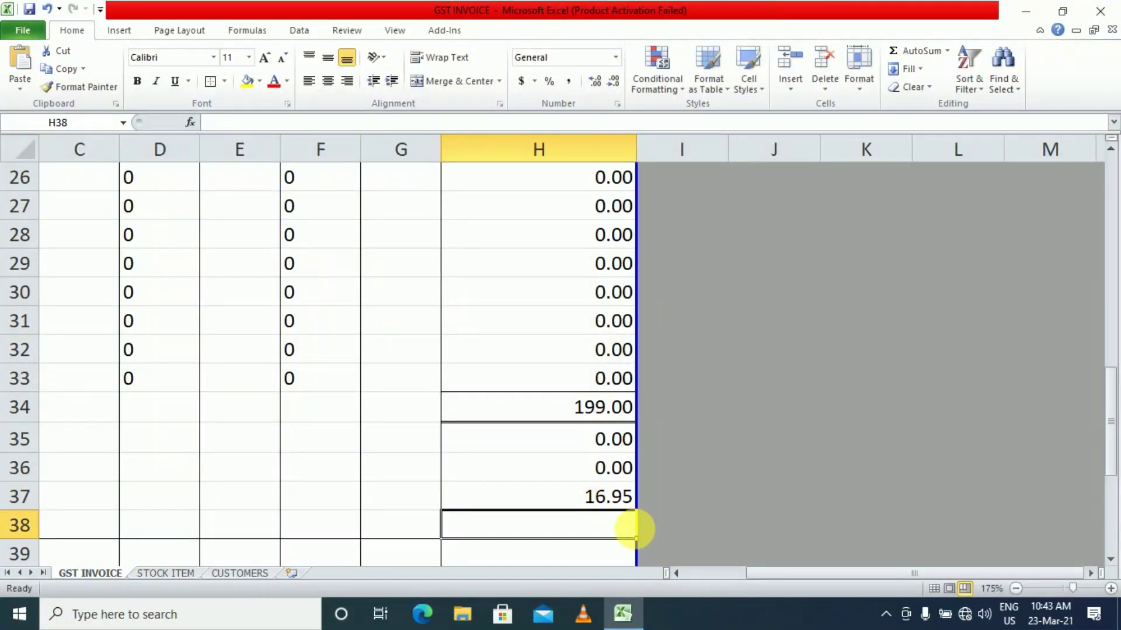
Check the IGST result in H37 against the GST rates and amounts of the listed items
{"action": "left_click", "coordinate": [626, 502]}
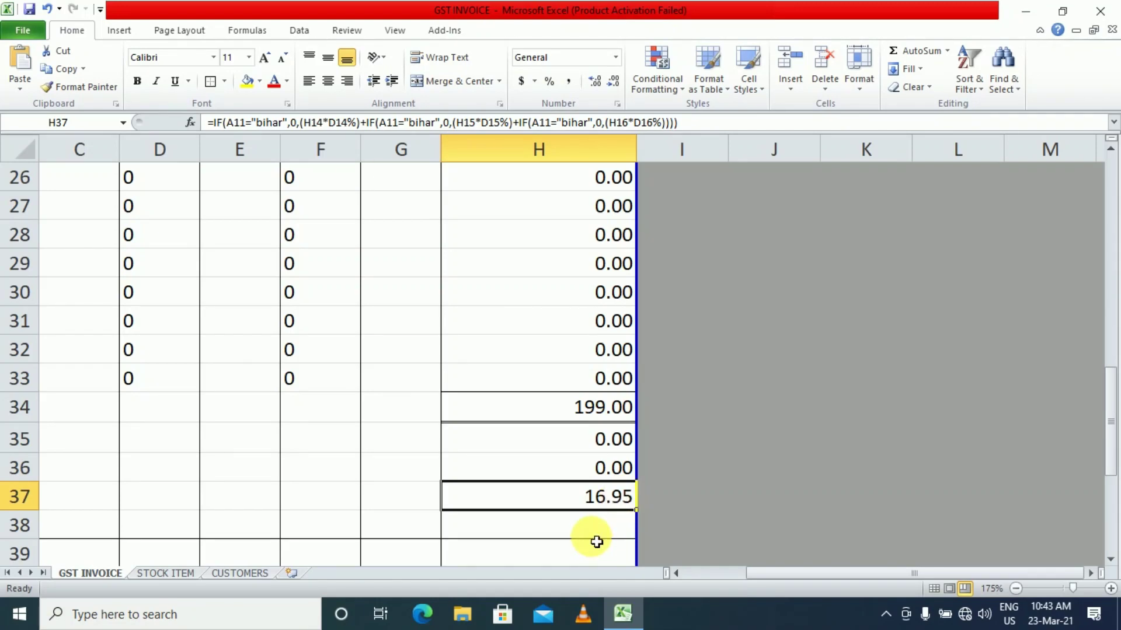
{"action": "left_click_drag", "start_coordinate": [743, 573], "coordinate": [680, 490]}
{"action": "scroll", "coordinate": [681, 490], "scroll_direction": "up", "scroll_amount": 7}
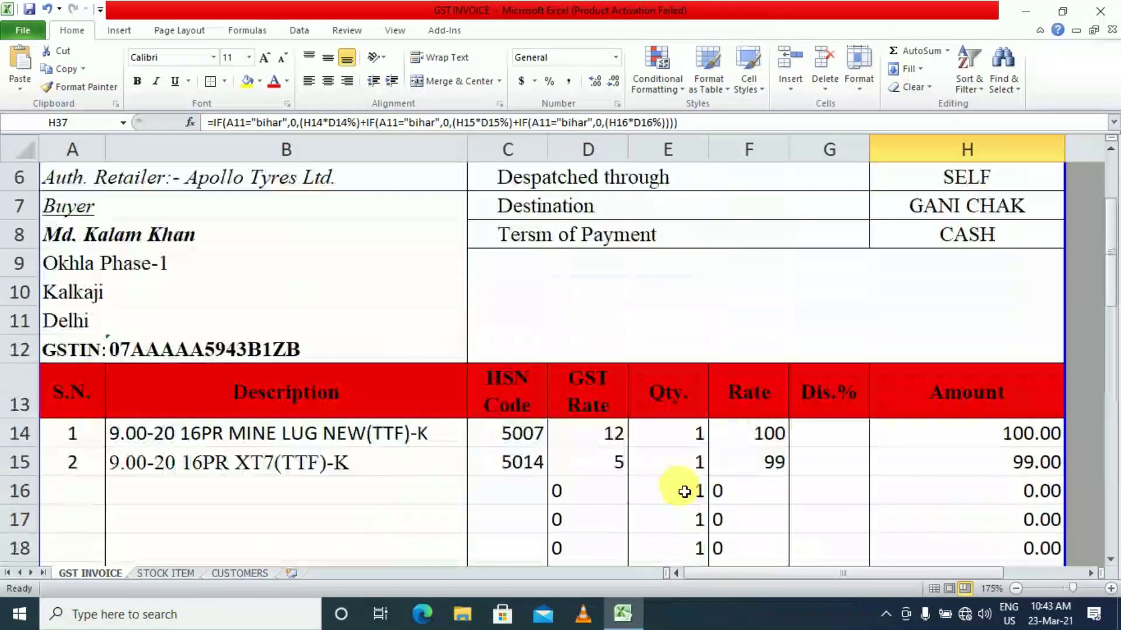
{"action": "left_click", "coordinate": [615, 471]}
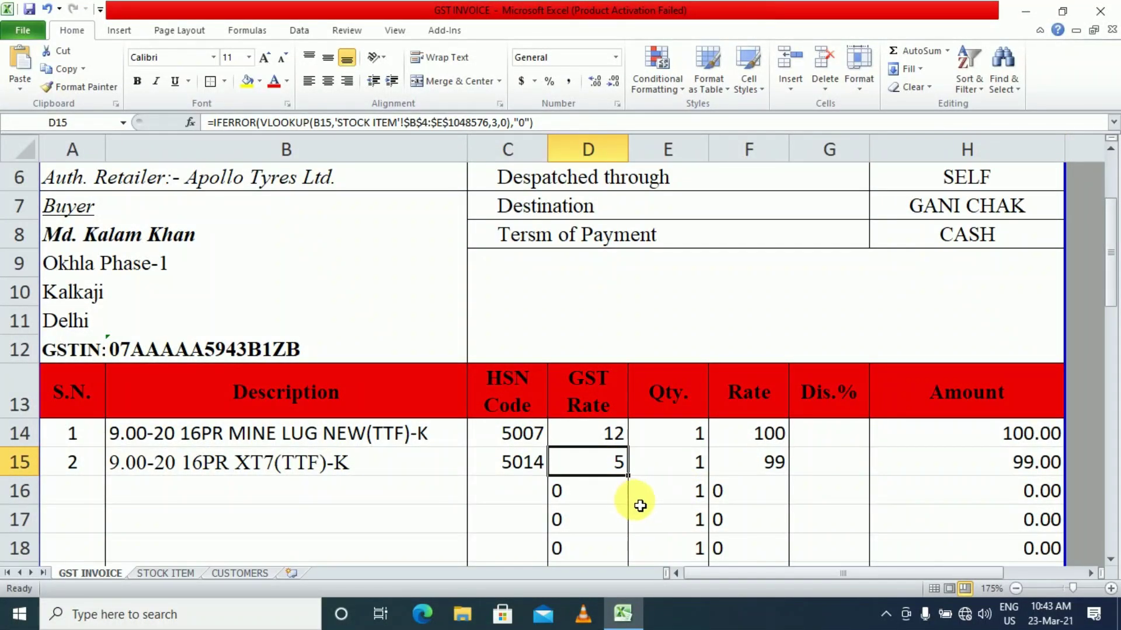
{"action": "scroll", "coordinate": [644, 501], "scroll_direction": "down", "scroll_amount": 3}
{"action": "scroll", "coordinate": [644, 501], "scroll_direction": "up", "scroll_amount": 2}
{"action": "scroll", "coordinate": [856, 478], "scroll_direction": "down", "scroll_amount": 7}
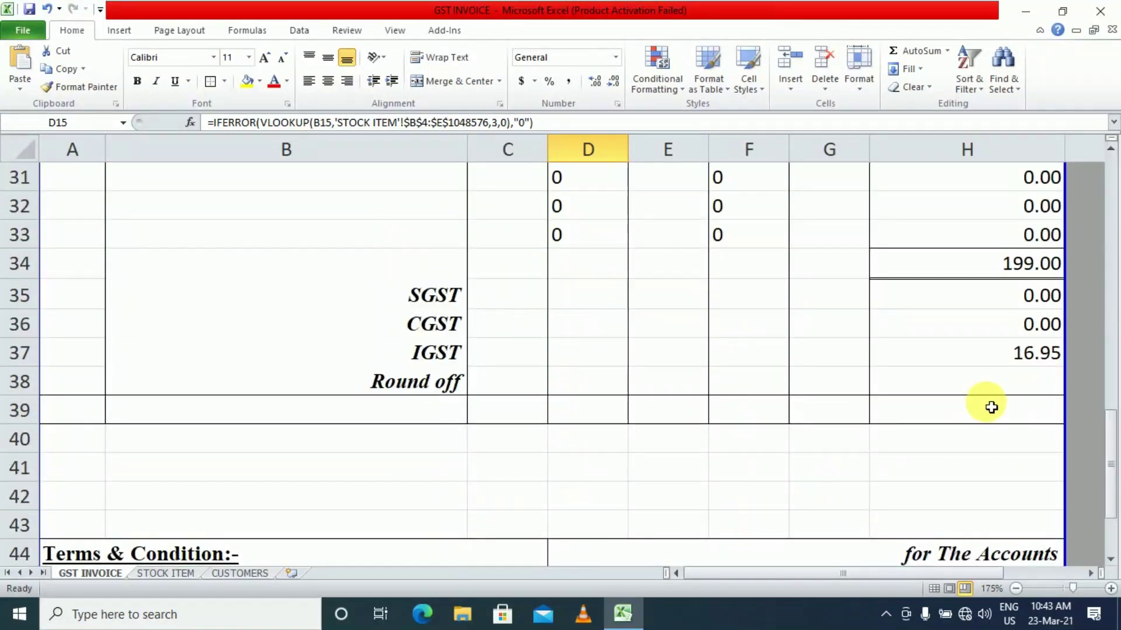
{"action": "scroll", "coordinate": [623, 395], "scroll_direction": "up", "scroll_amount": 3}
{"action": "scroll", "coordinate": [625, 400], "scroll_direction": "down", "scroll_amount": 3}
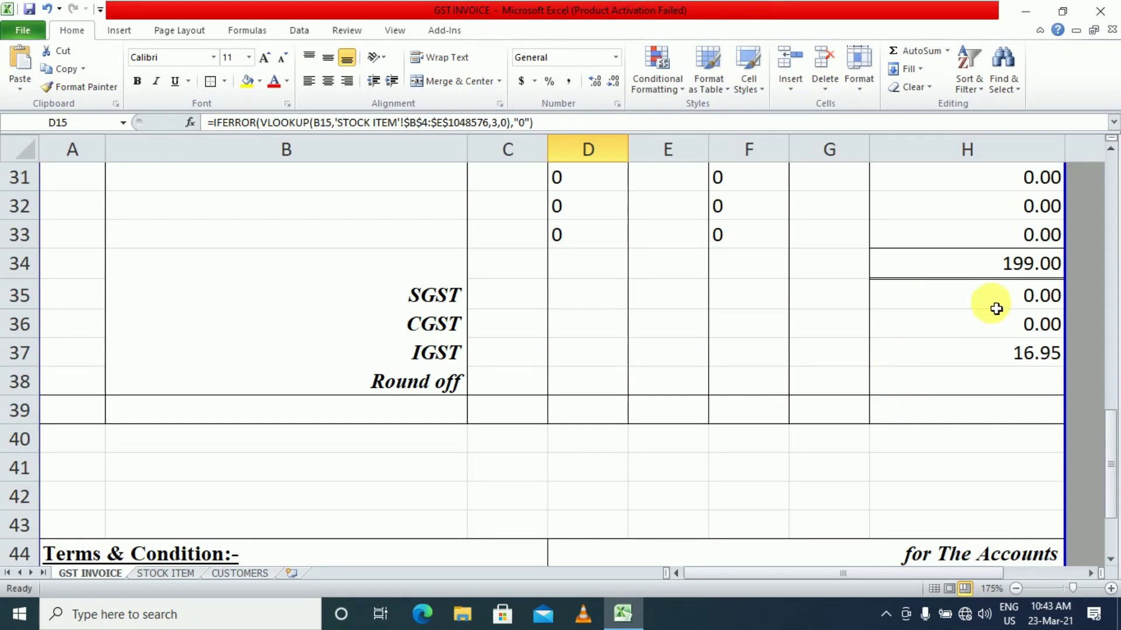
Apply the comma (Accounting) number format to the SGST, CGST and IGST amounts in H35:H37 and check the cells
{"action": "left_click_drag", "start_coordinate": [1010, 295], "coordinate": [1012, 350]}
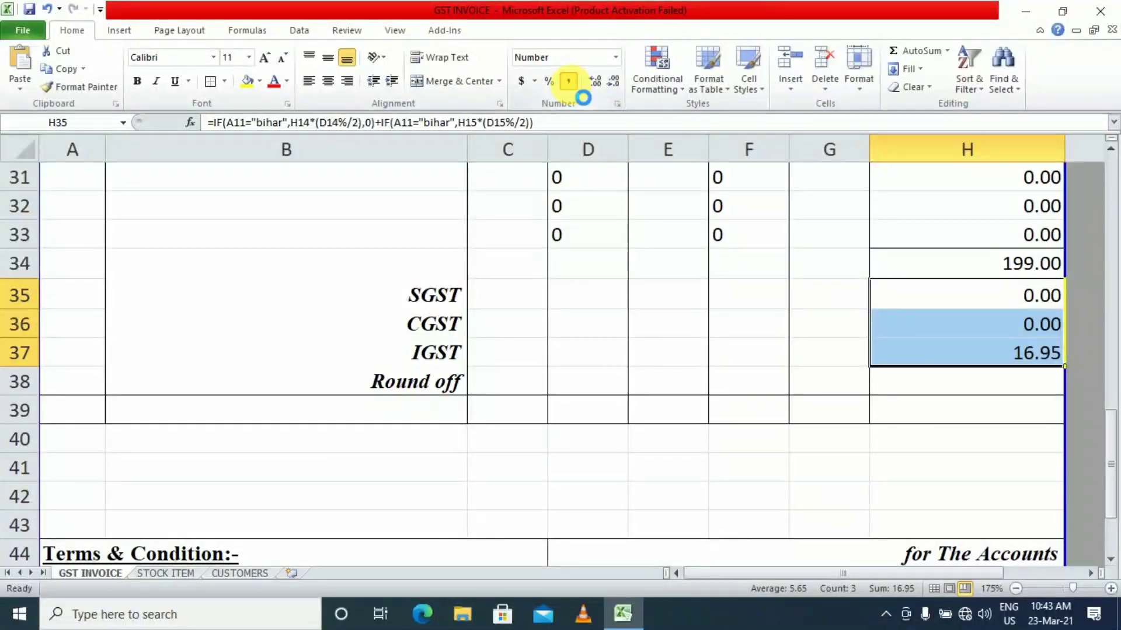
{"action": "left_click", "coordinate": [563, 74]}
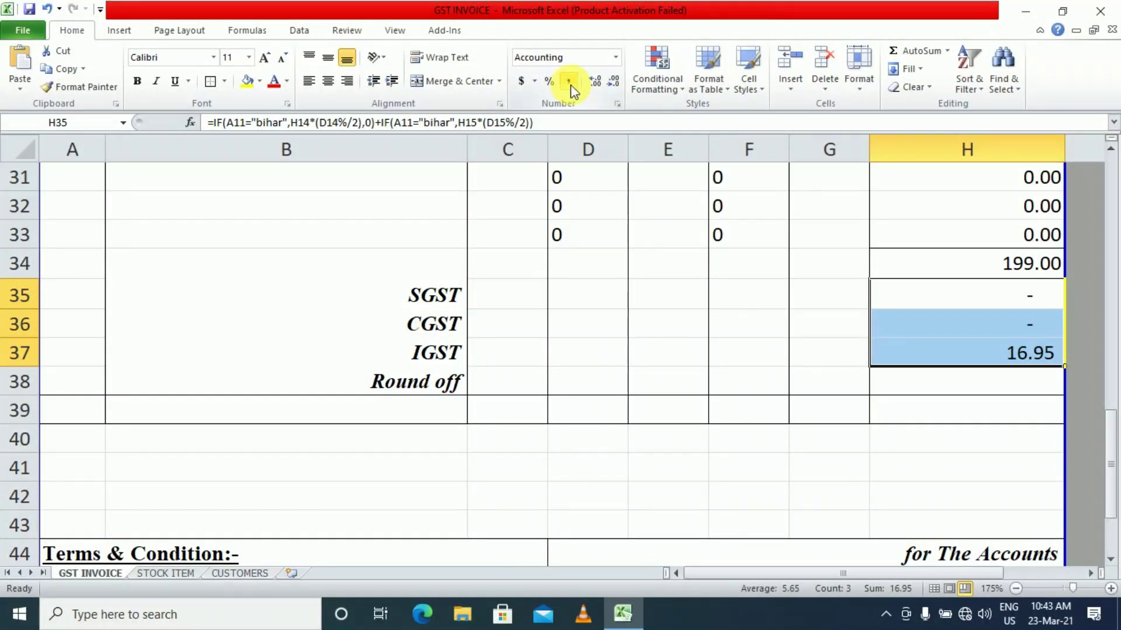
{"action": "left_click", "coordinate": [1021, 319]}
{"action": "left_click", "coordinate": [1020, 297]}
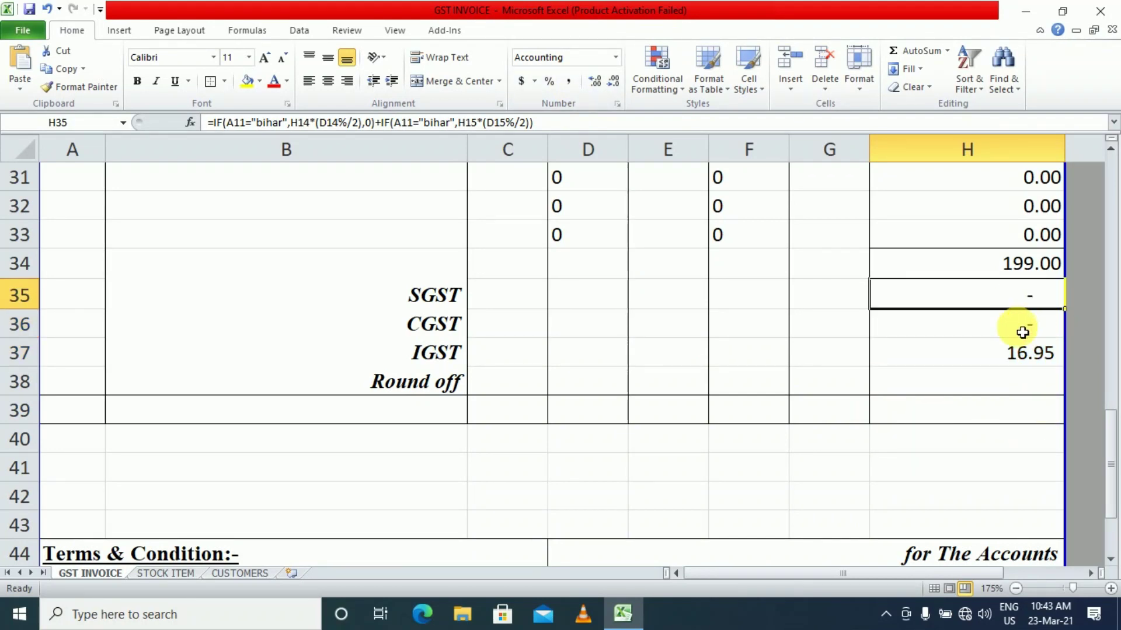
{"action": "left_click", "coordinate": [1023, 334]}
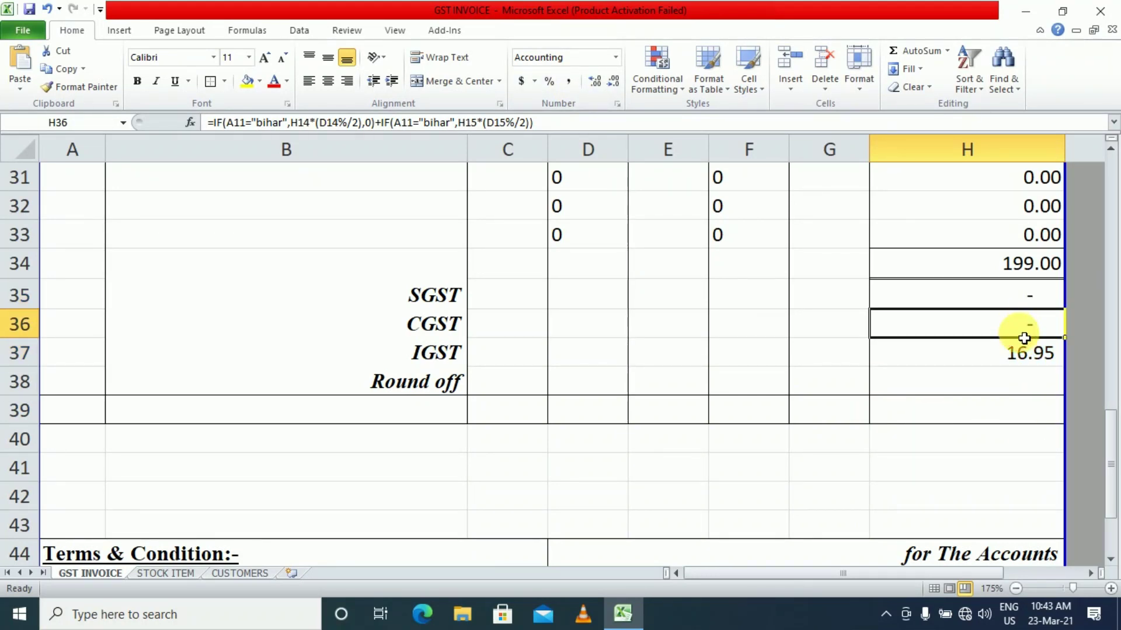
Enter the formula =ROUND(SUM(H34:H37),0) in H39 as the rounded invoice total
{"action": "left_click", "coordinate": [994, 389]}
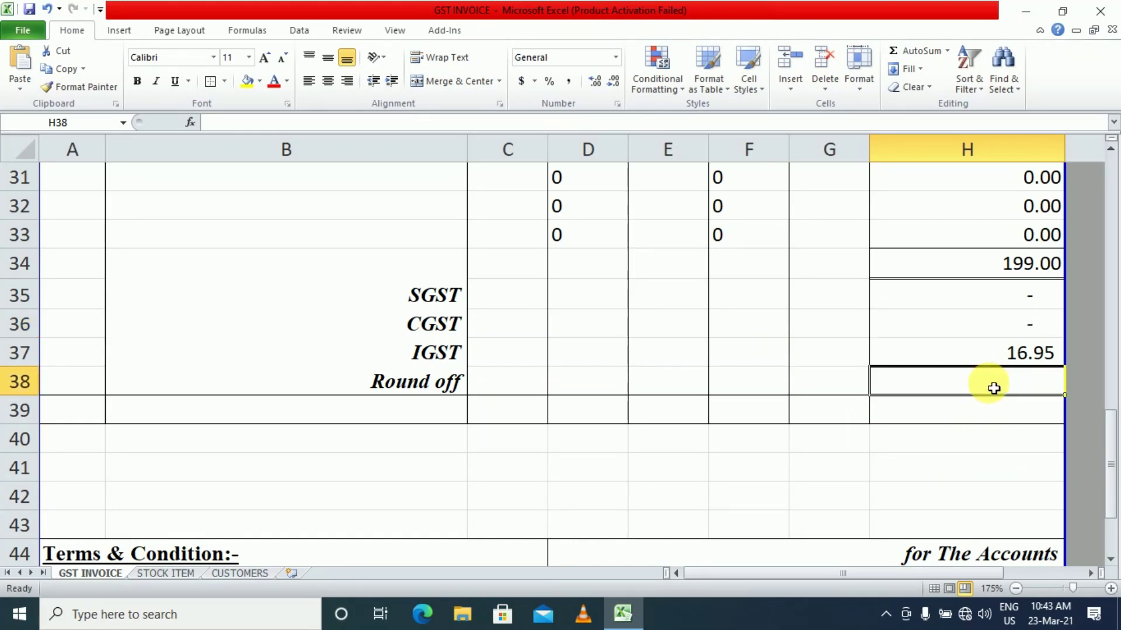
{"action": "left_click", "coordinate": [993, 409]}
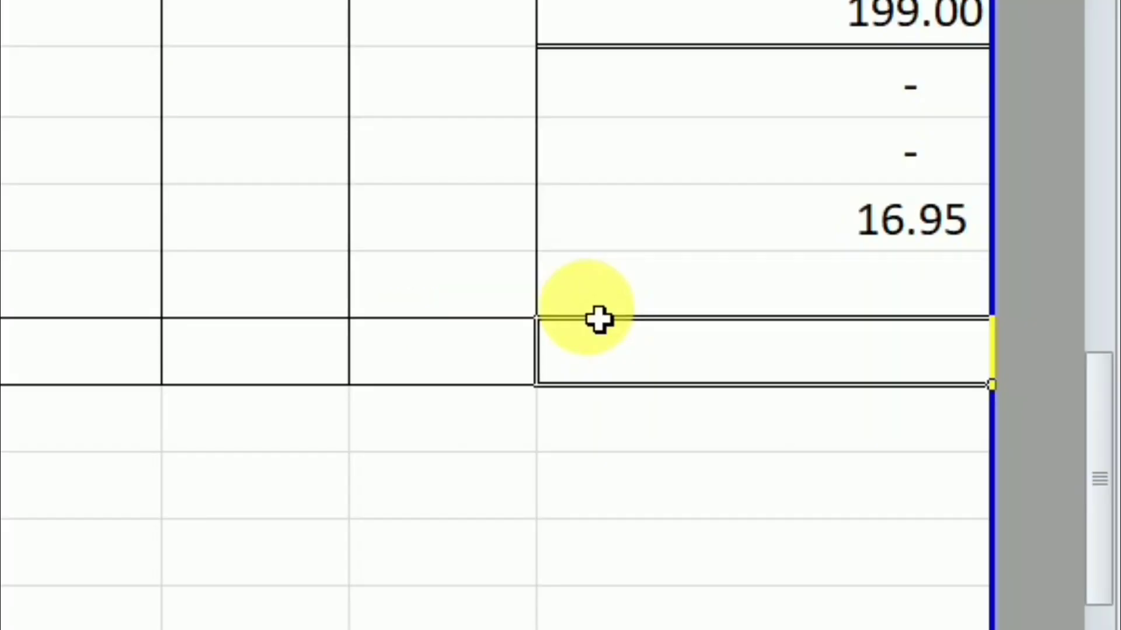
{"action": "type", "text": "="}
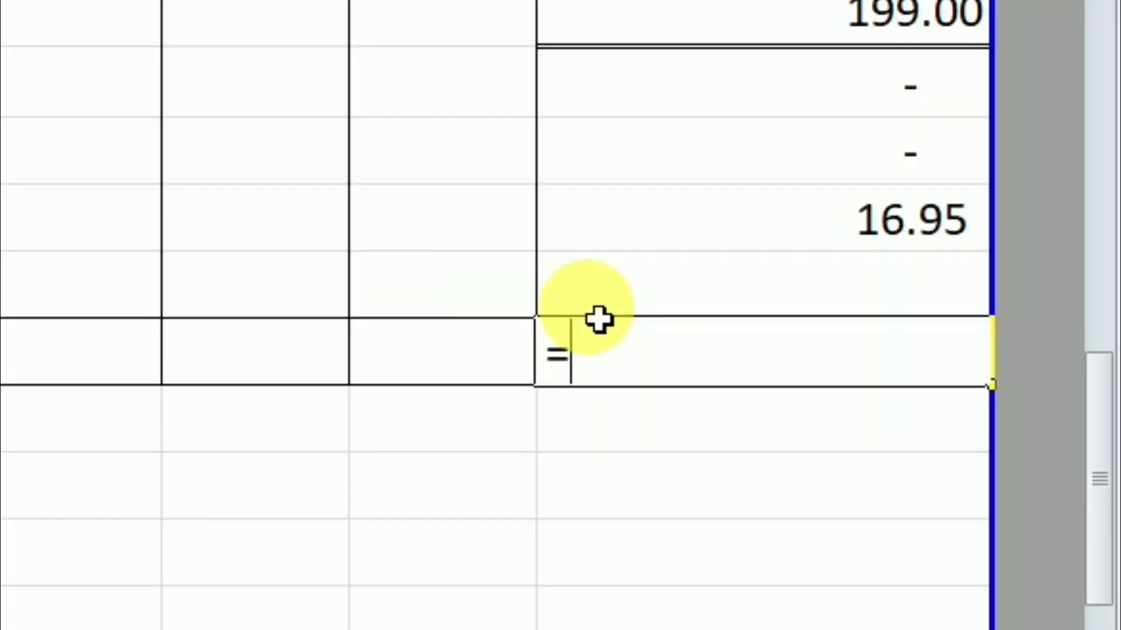
{"action": "type", "text": "round"}
{"action": "key", "text": "Tab"}
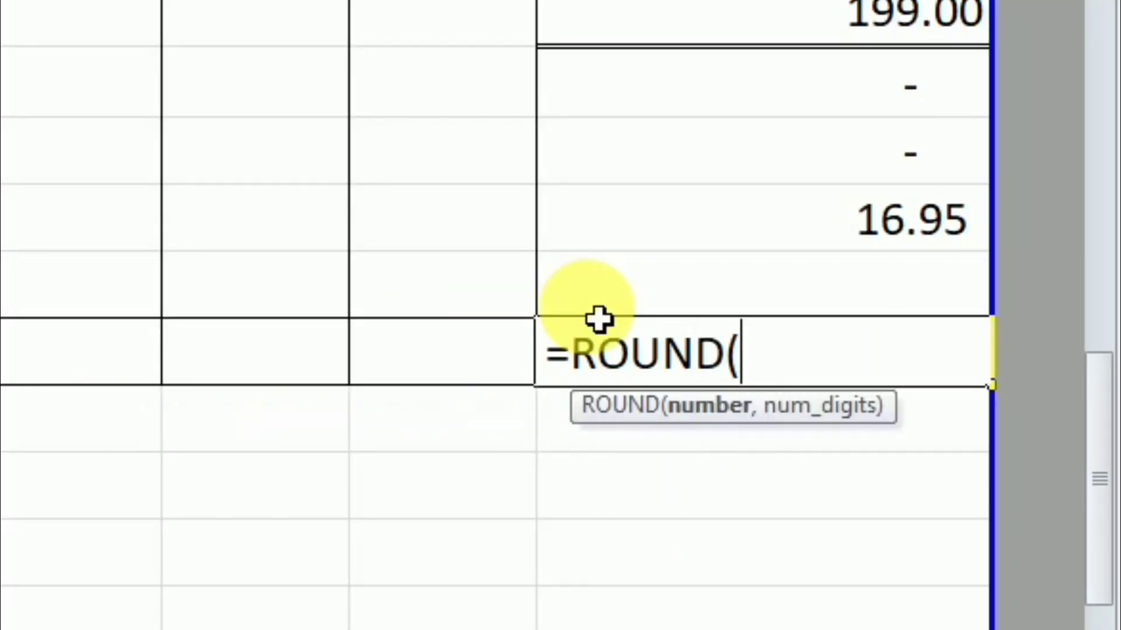
{"action": "type", "text": "sum"}
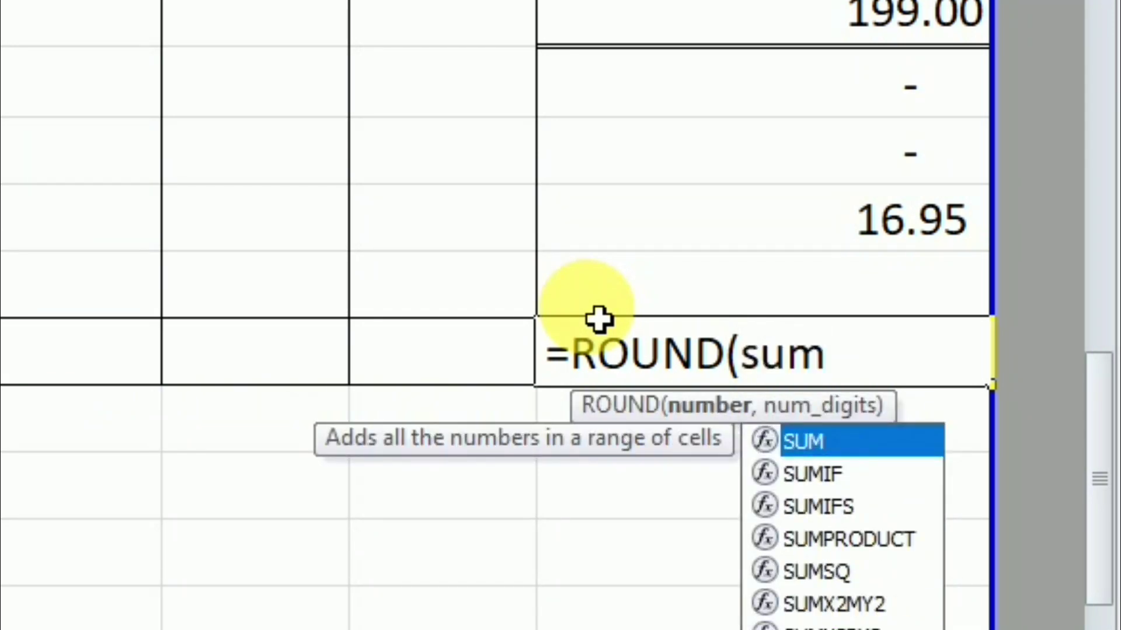
{"action": "key", "text": "Tab"}
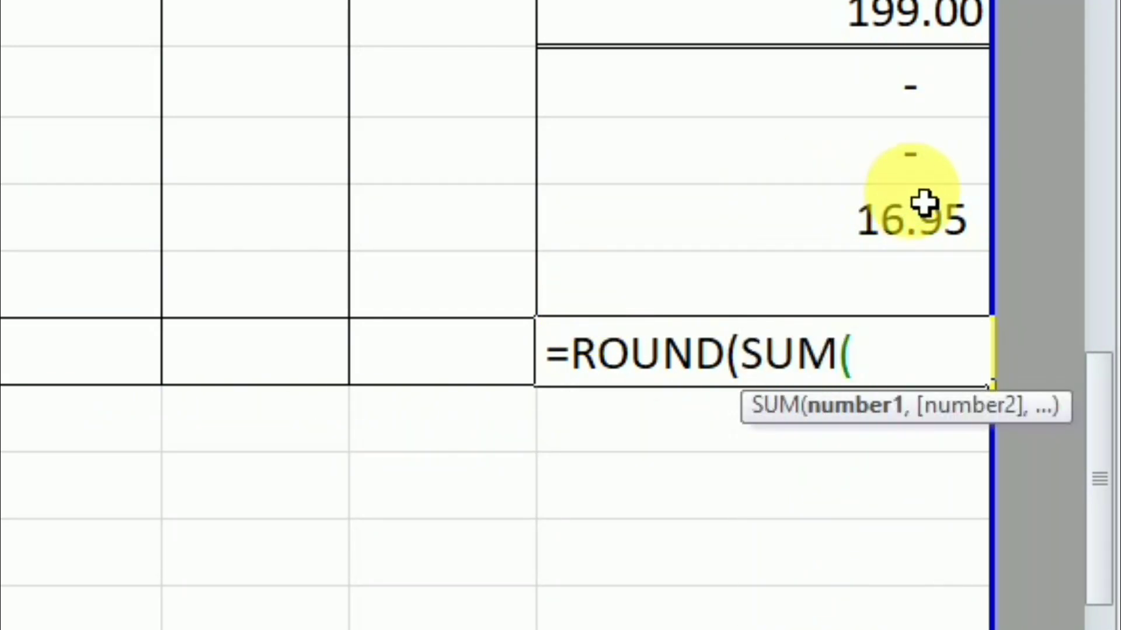
{"action": "left_click", "coordinate": [907, 27]}
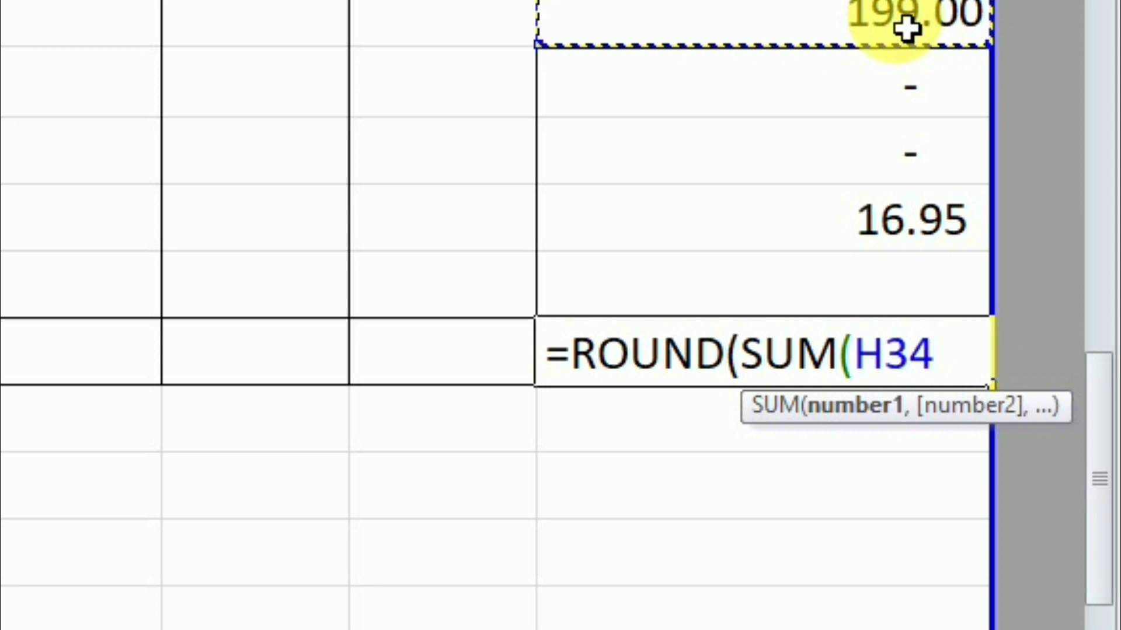
{"action": "left_click_drag", "start_coordinate": [907, 27], "coordinate": [922, 222]}
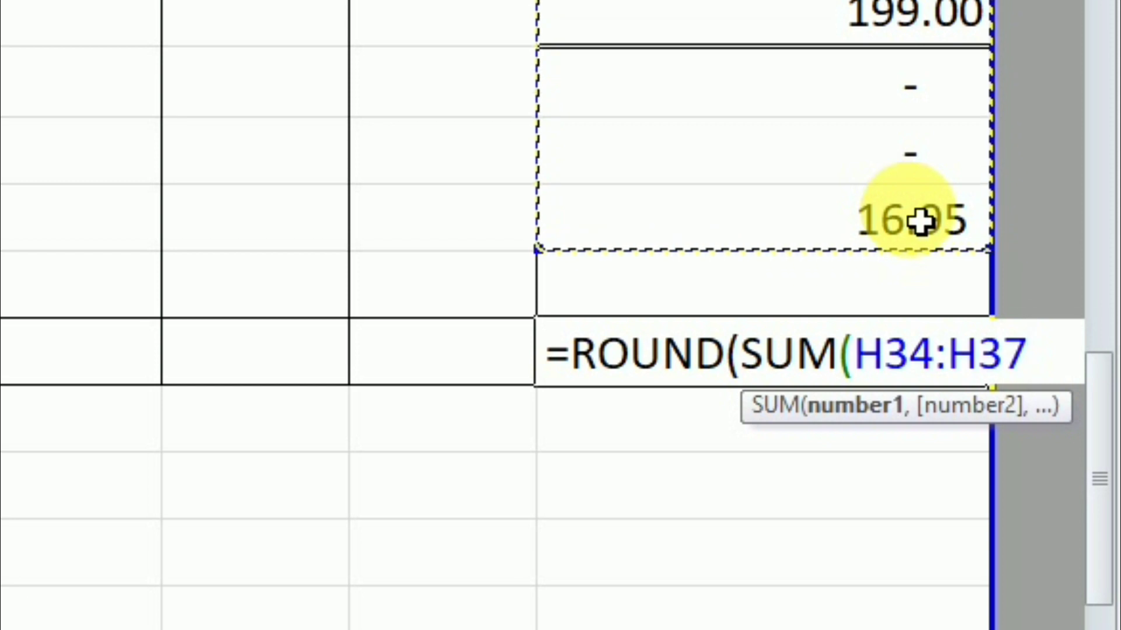
{"action": "type", "text": ")"}
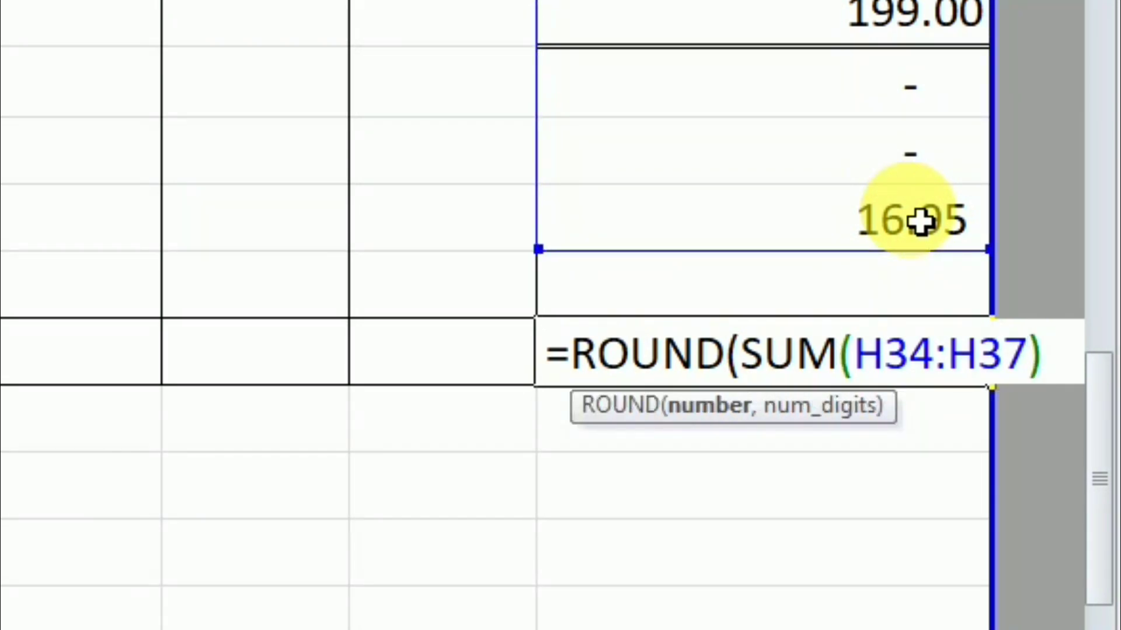
{"action": "type", "text": ",0"}
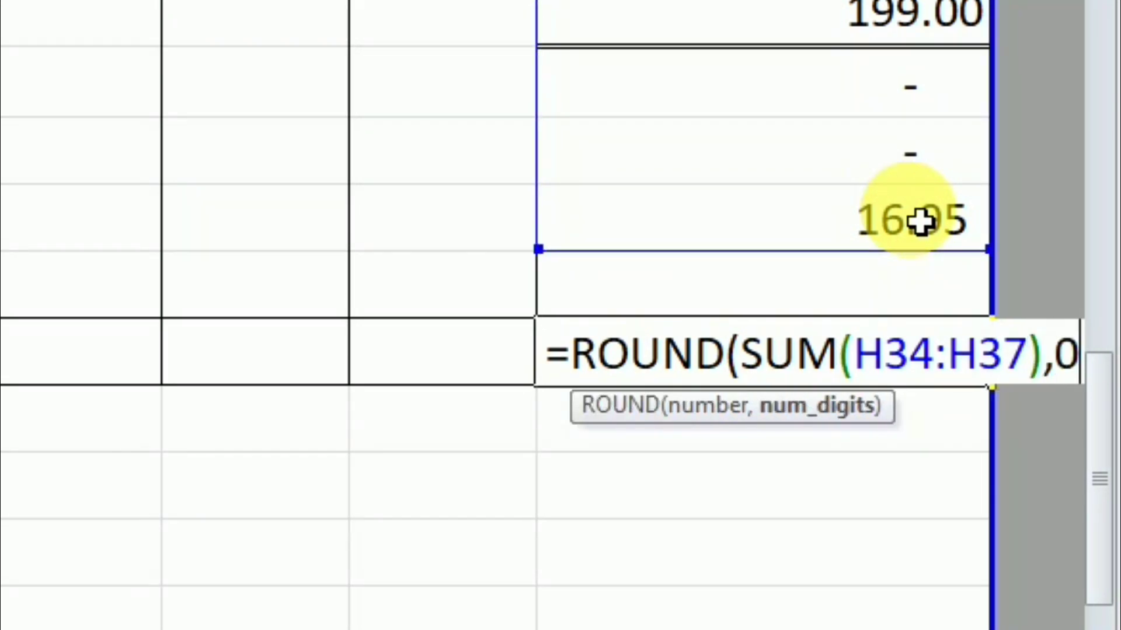
{"action": "type", "text": ")"}
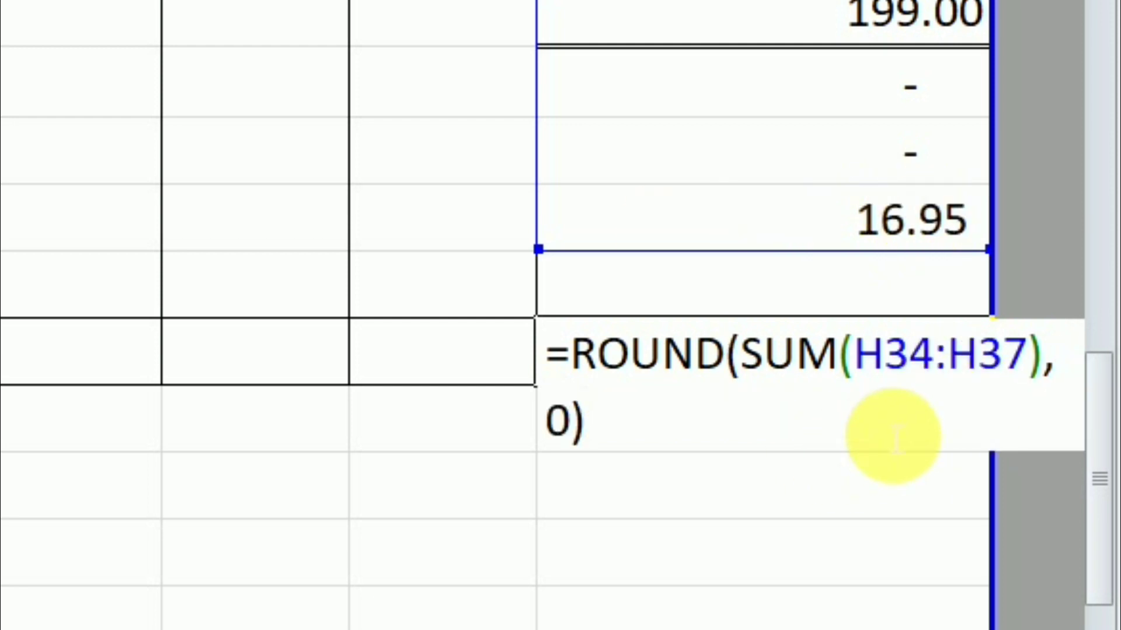
{"action": "key", "text": "Return"}
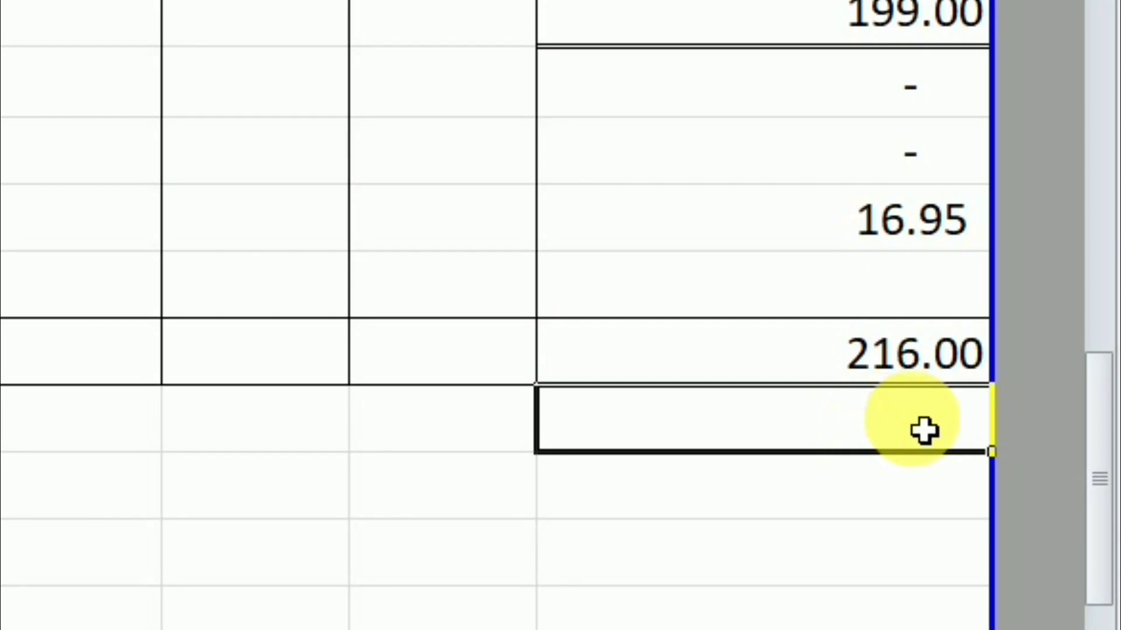
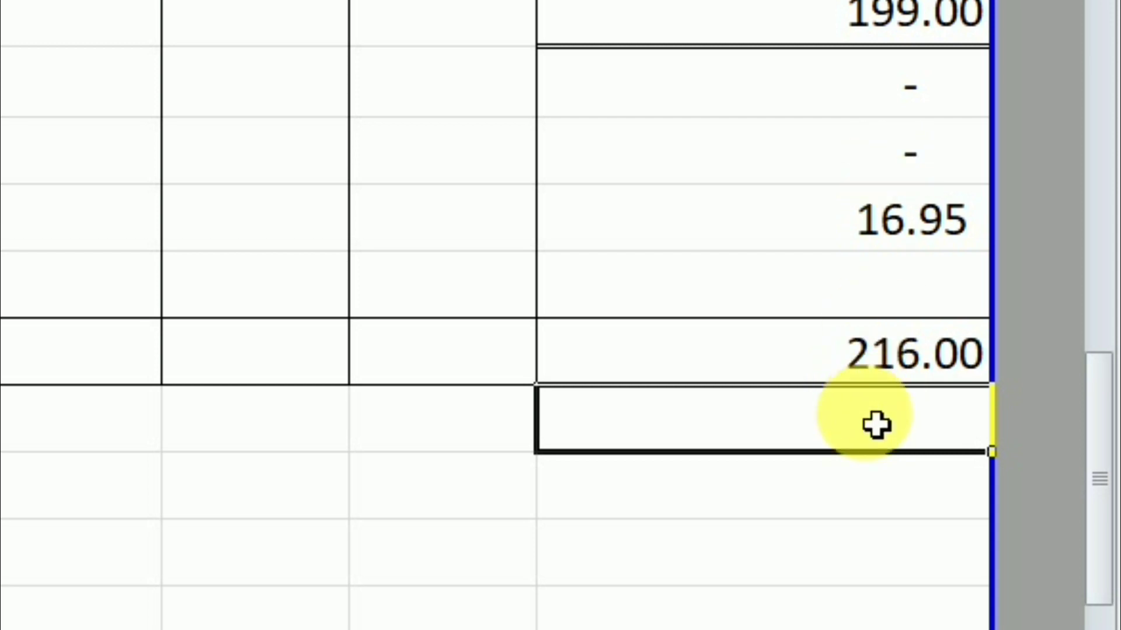
Try copying the formula text of the invoice total in H39 into the Round off cell H38, and clear the cell again
{"action": "left_click", "coordinate": [887, 305]}
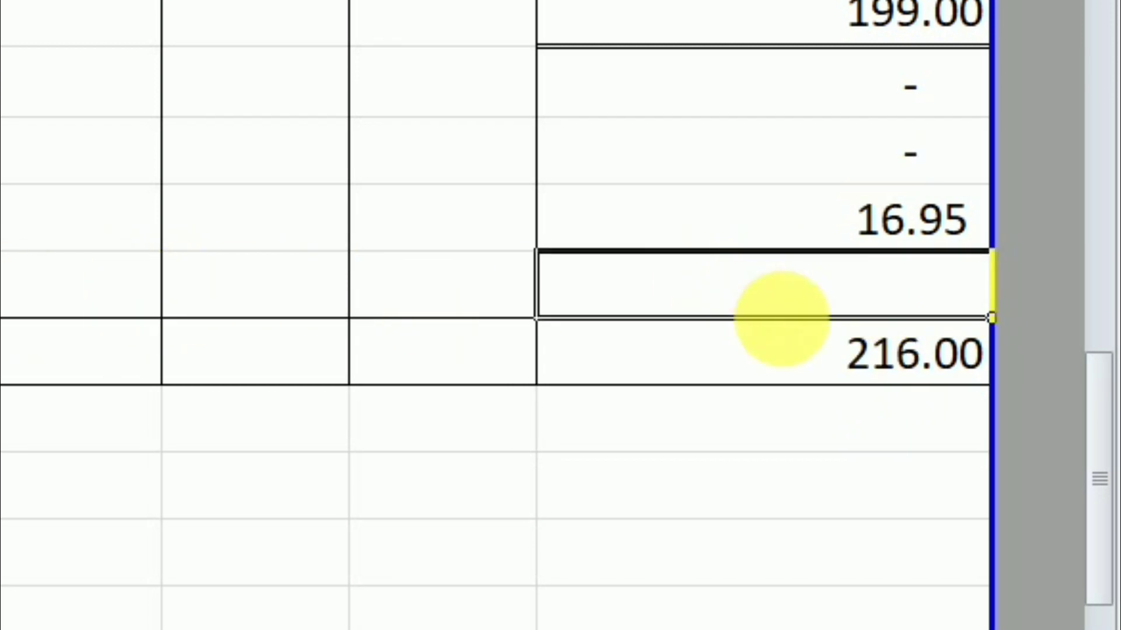
{"action": "left_click", "coordinate": [856, 375]}
{"action": "double_click", "coordinate": [859, 377]}
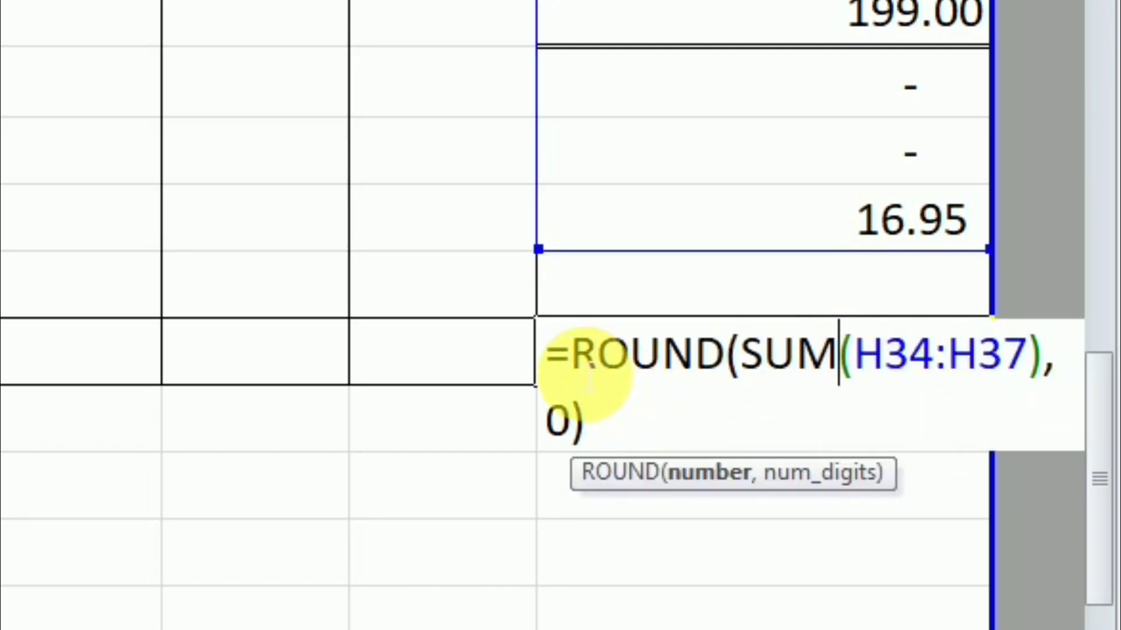
{"action": "left_click_drag", "start_coordinate": [548, 375], "coordinate": [635, 446]}
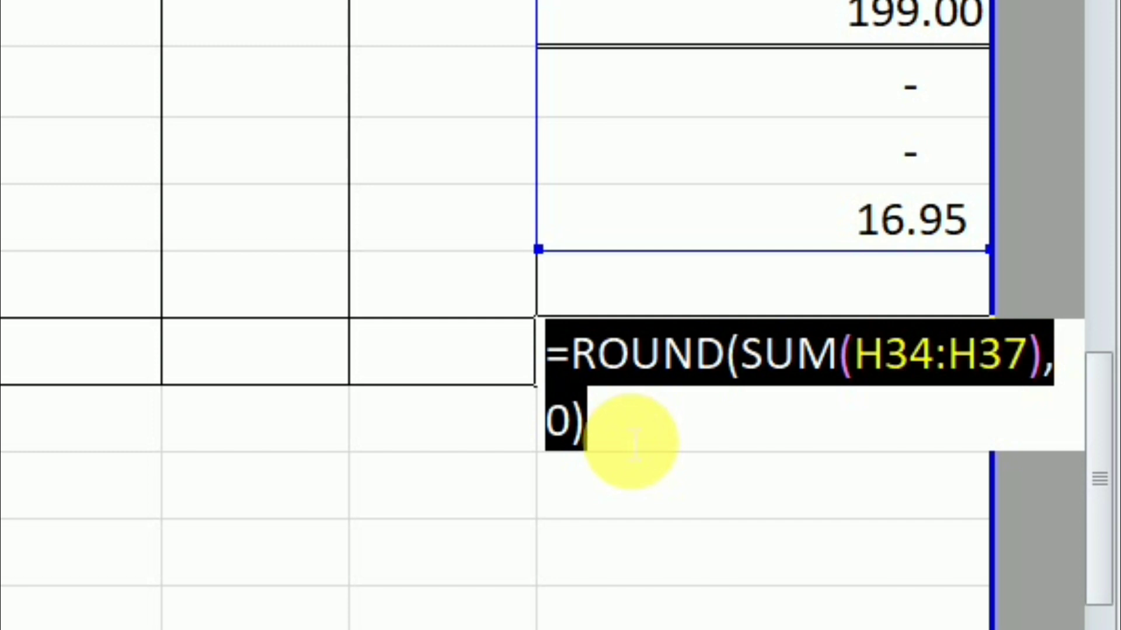
{"action": "key", "text": "Escape"}
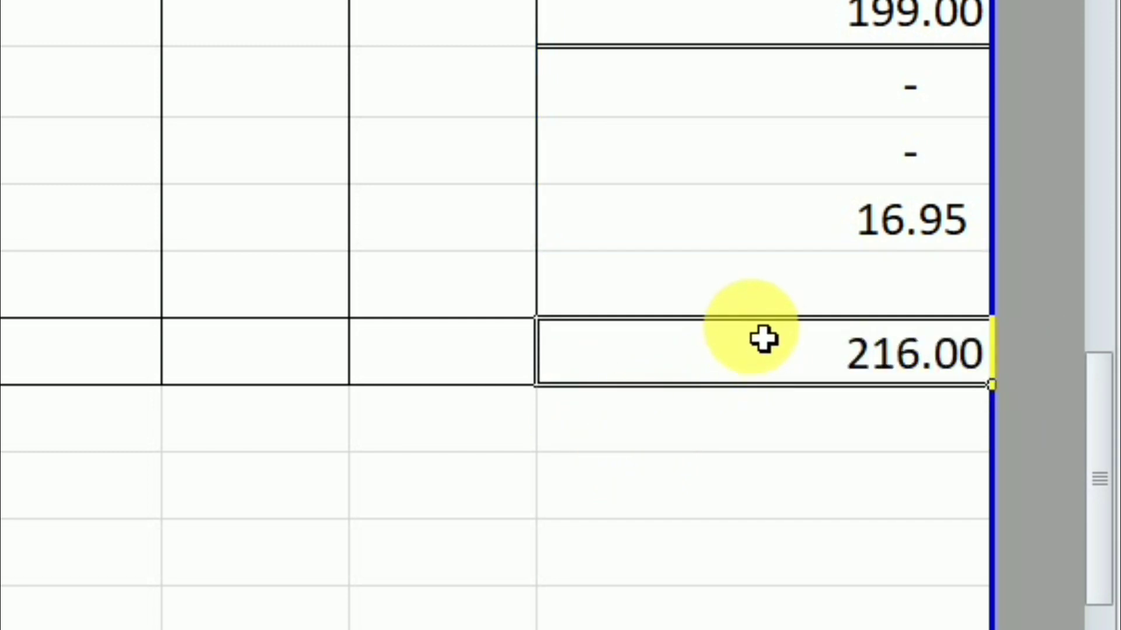
{"action": "left_click", "coordinate": [757, 296]}
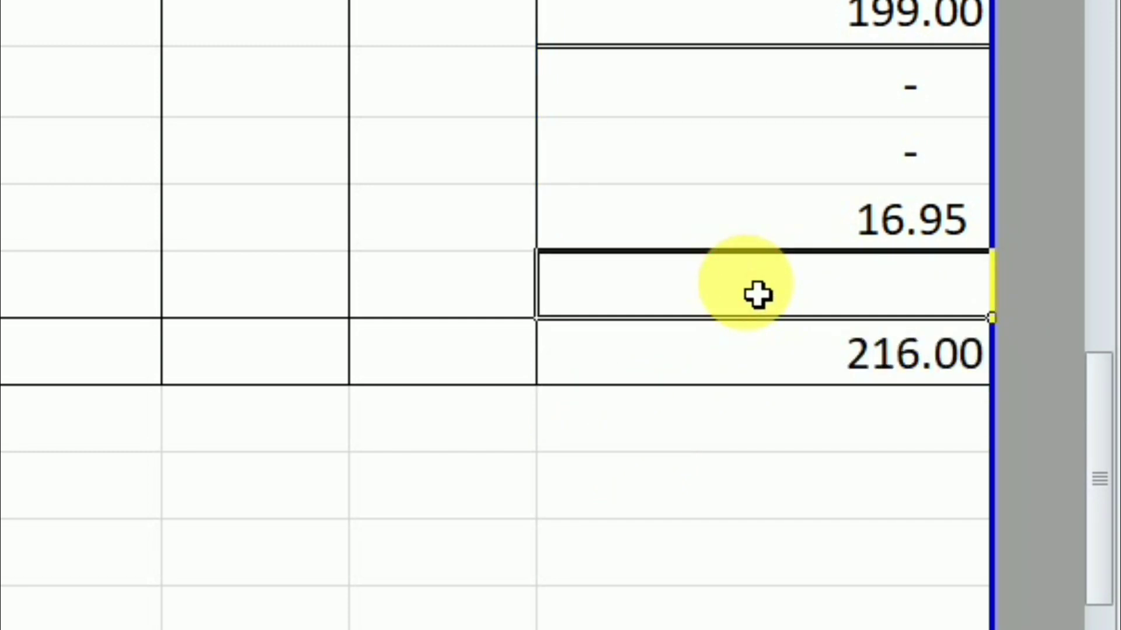
{"action": "type", "text": "216.00"}
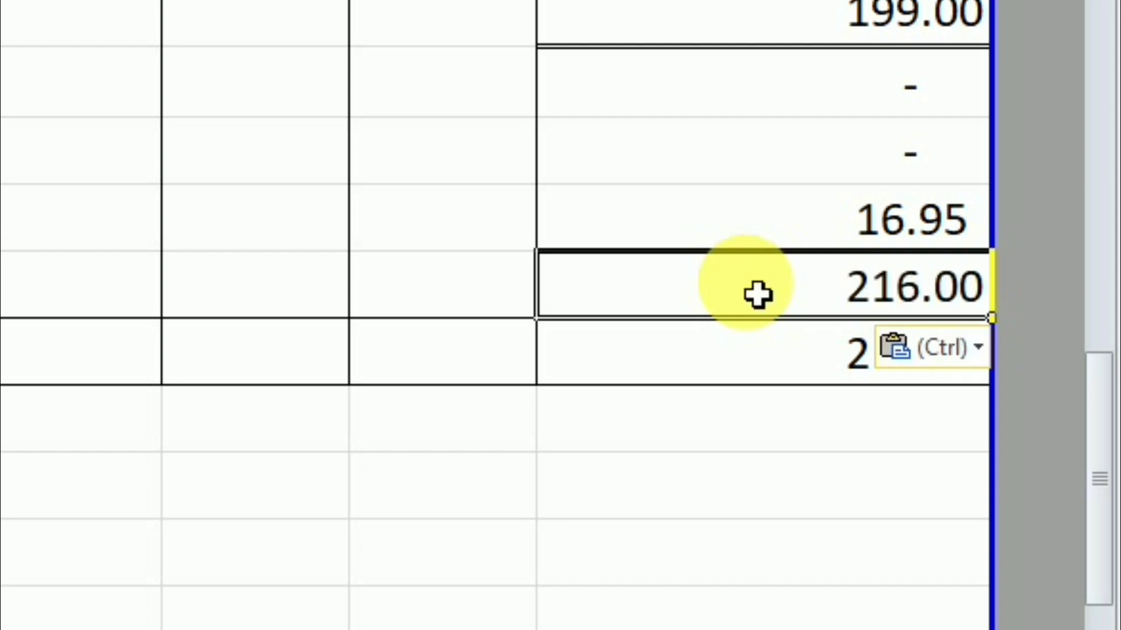
{"action": "key", "text": "F2"}
{"action": "key", "text": "Escape"}
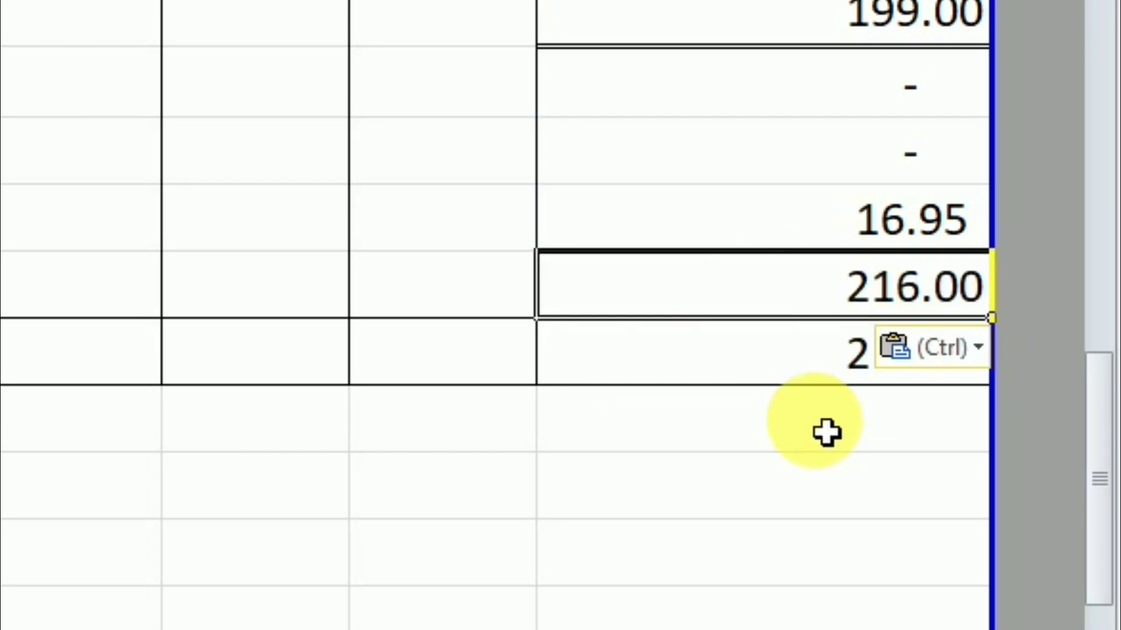
{"action": "key", "text": "Delete"}
Try copying the whole cell H39 into the Round off cell H38, inspect the pasted references, and undo the paste
{"action": "left_click", "coordinate": [870, 370]}
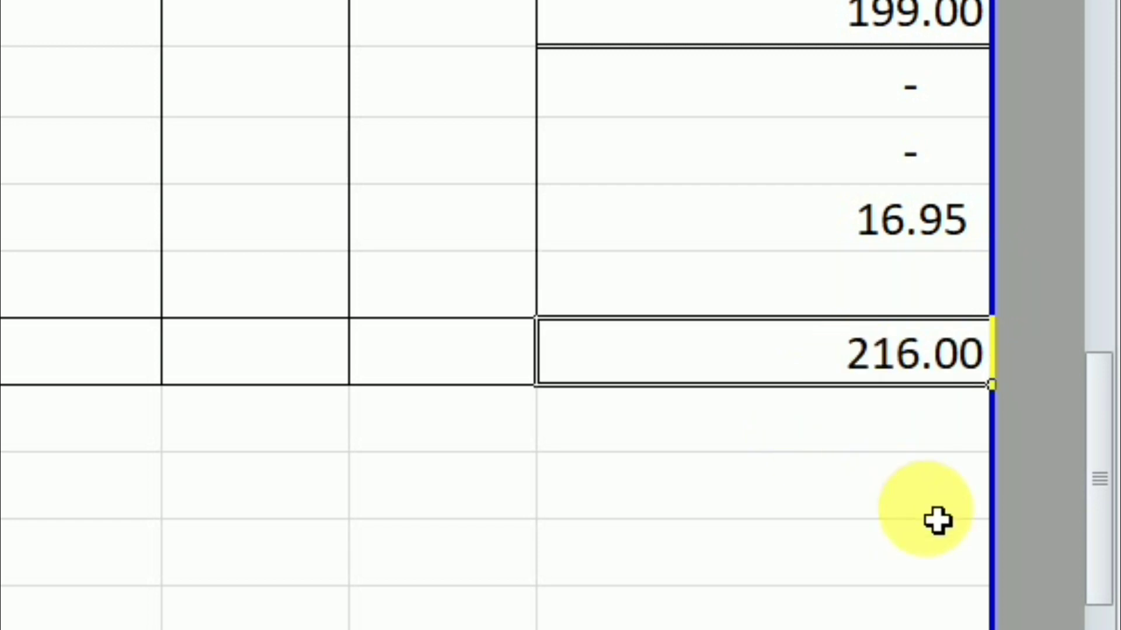
{"action": "key", "text": "ctrl+c"}
{"action": "left_click", "coordinate": [833, 305]}
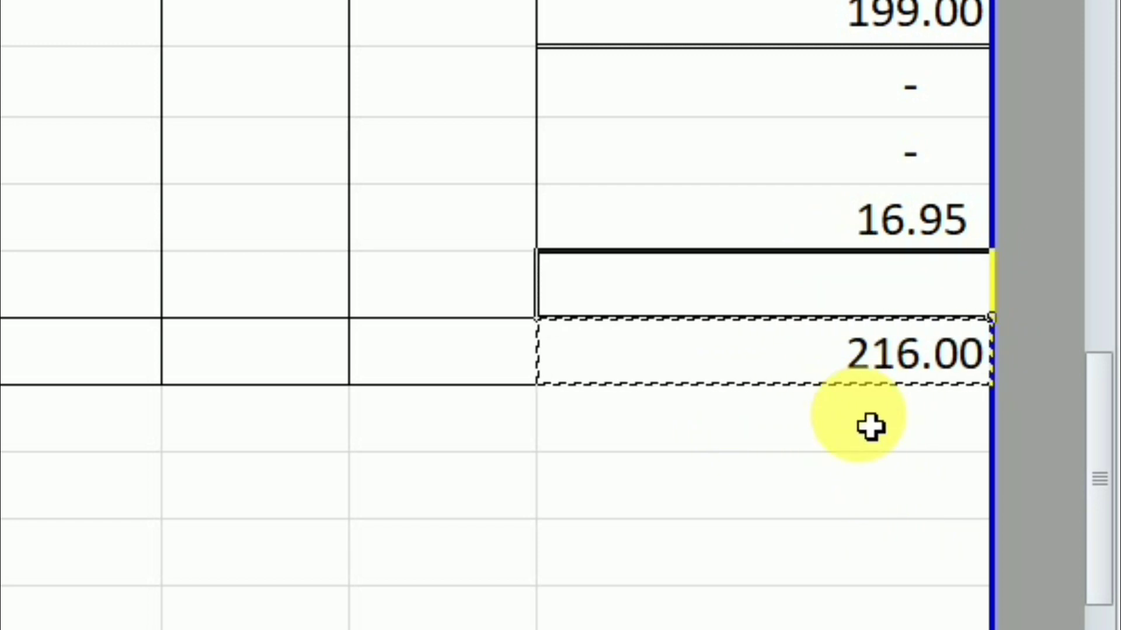
{"action": "key", "text": "ctrl+v"}
{"action": "key", "text": "F2"}
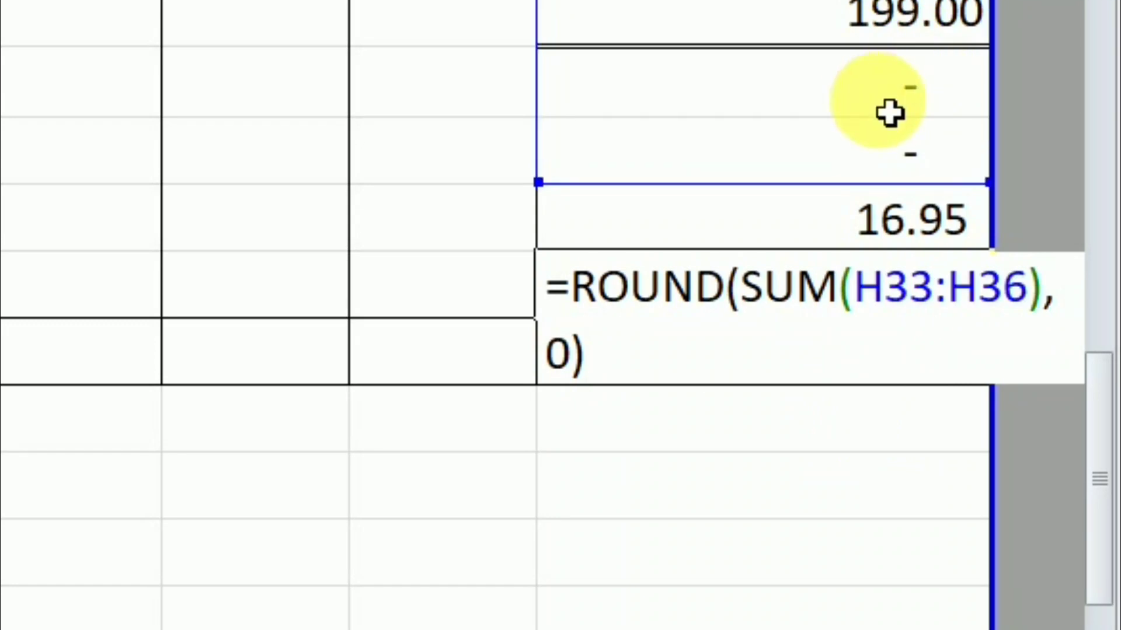
{"action": "key", "text": "Escape"}
{"action": "left_click", "coordinate": [834, 505]}
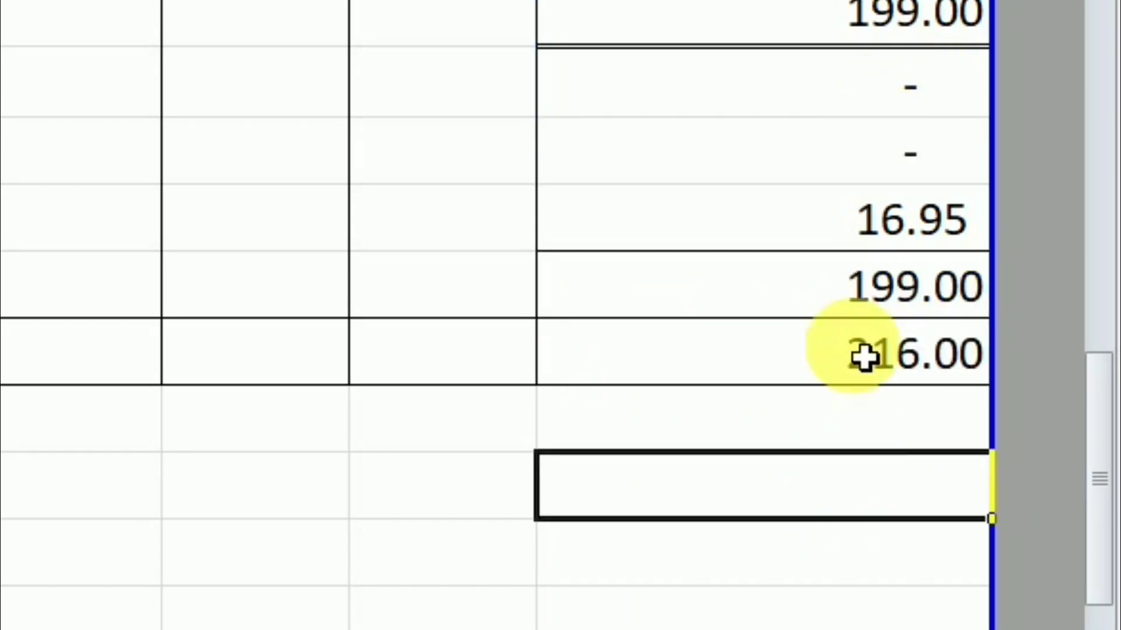
{"action": "left_click", "coordinate": [855, 290]}
{"action": "key", "text": "ctrl+z"}
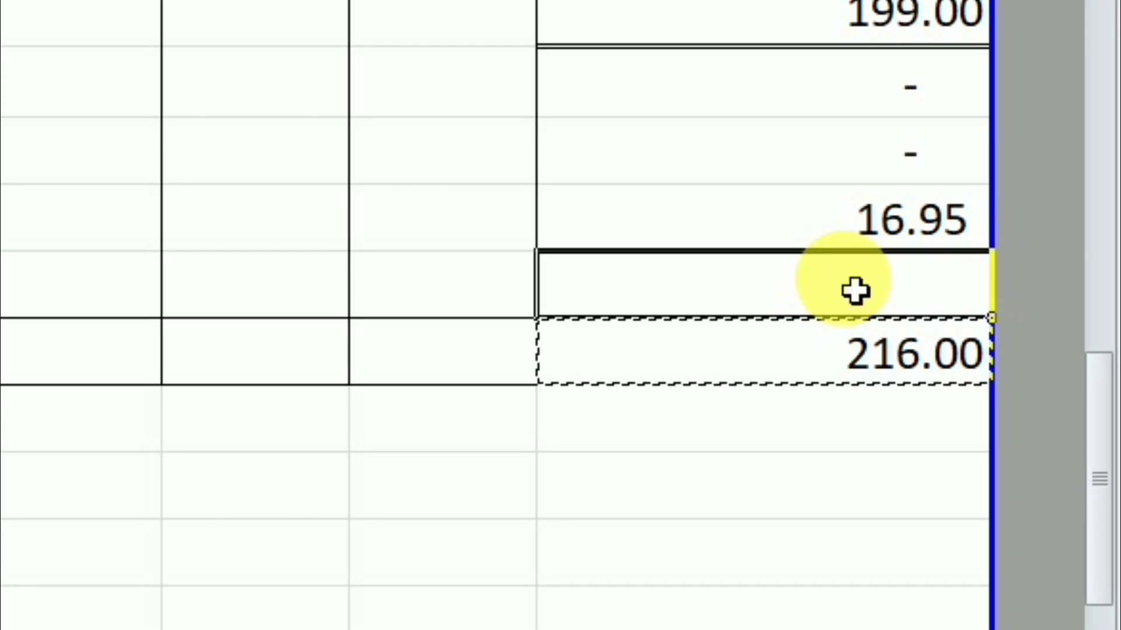
Copy the formula text =ROUND(SUM(H34:H37),0) from H39 and paste it into the Round off cell H38
{"action": "left_click", "coordinate": [885, 416]}
{"action": "double_click", "coordinate": [884, 365]}
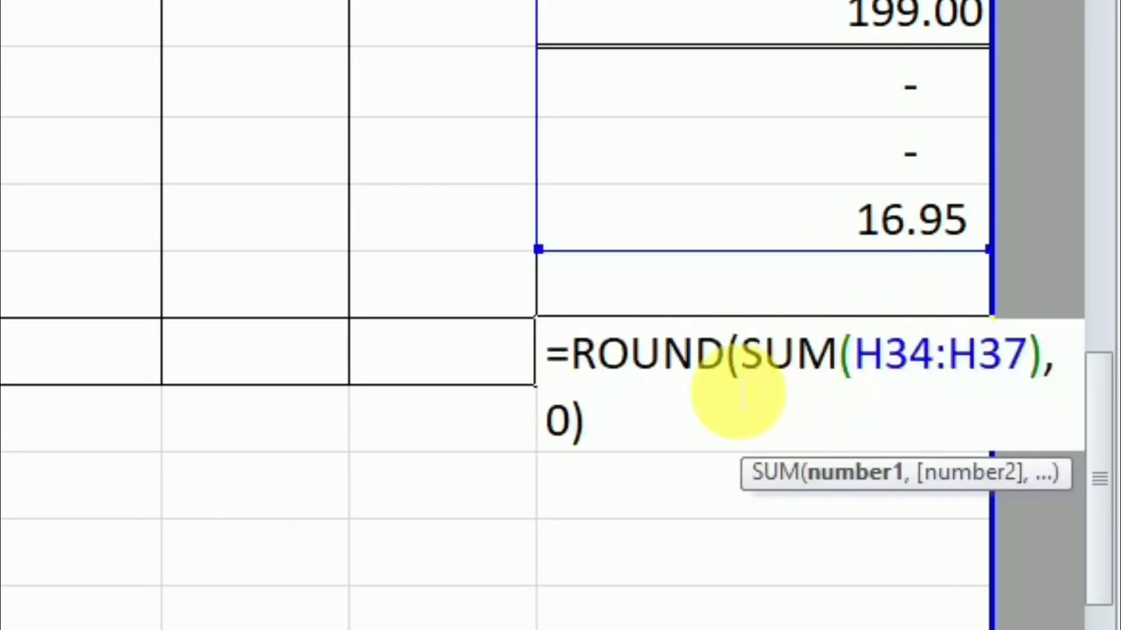
{"action": "left_click_drag", "start_coordinate": [575, 368], "coordinate": [638, 445]}
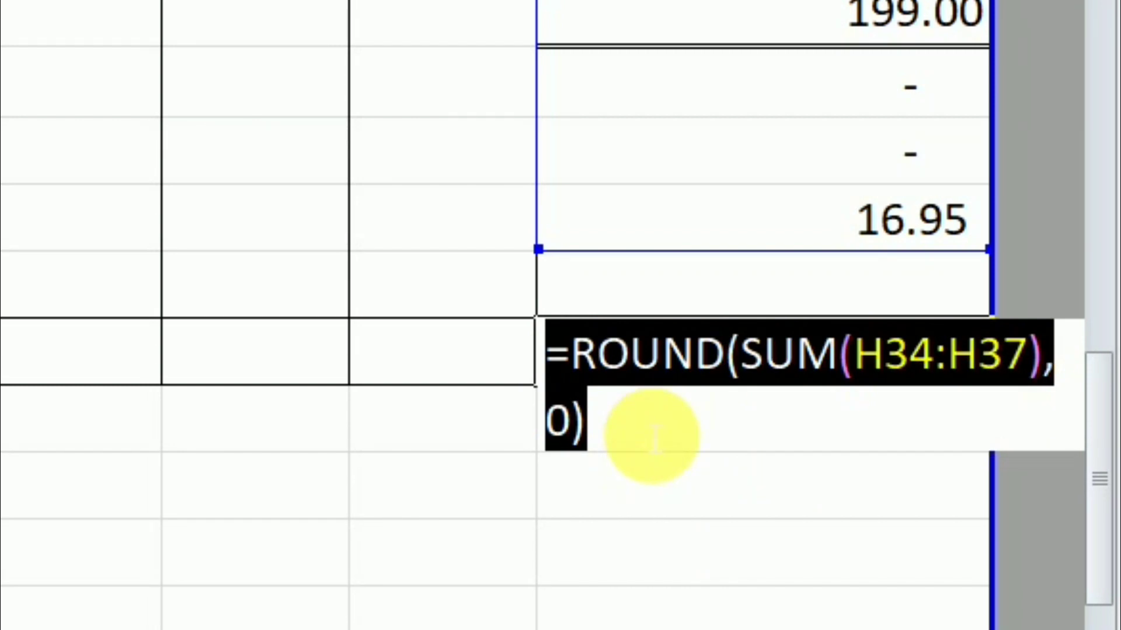
{"action": "key", "text": "Escape"}
{"action": "left_click", "coordinate": [784, 301]}
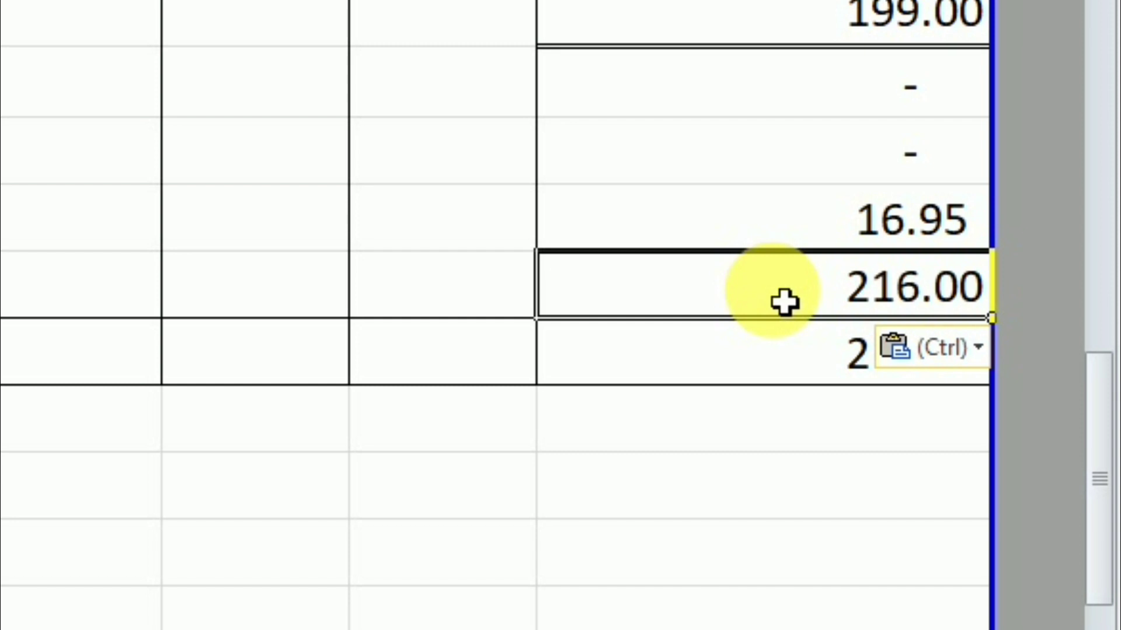
Append -SUM(H34:H37) to the Round off formula in H38 and enter =ROUND(SUM(H34:H37),0)-SUM(H34:H37)
{"action": "double_click", "coordinate": [784, 302]}
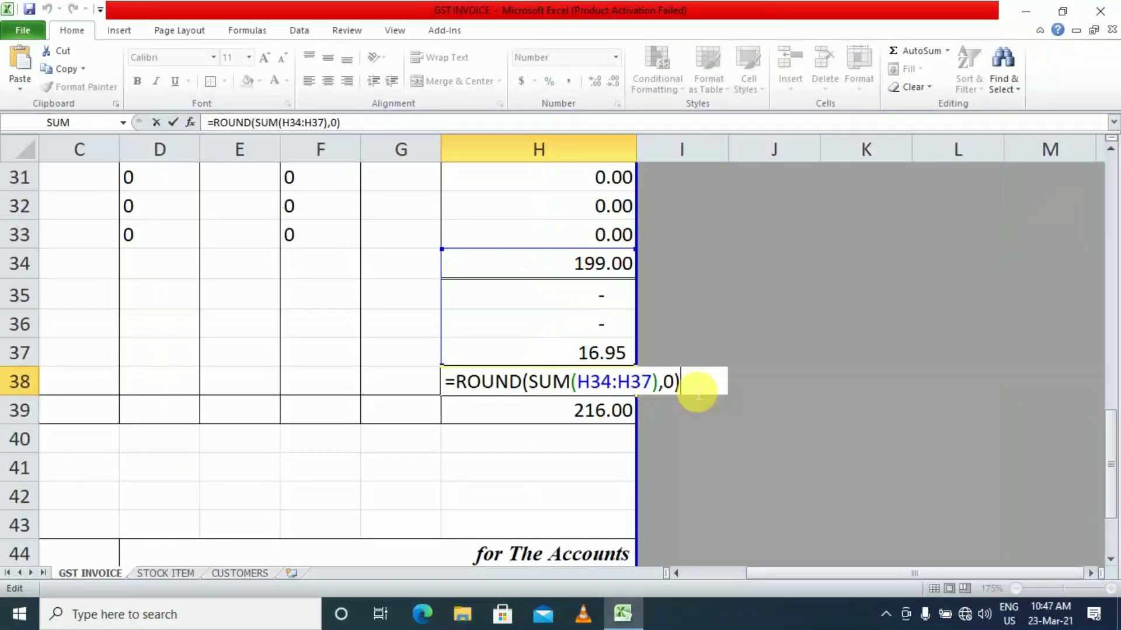
{"action": "type", "text": "-sum"}
{"action": "key", "text": "Tab"}
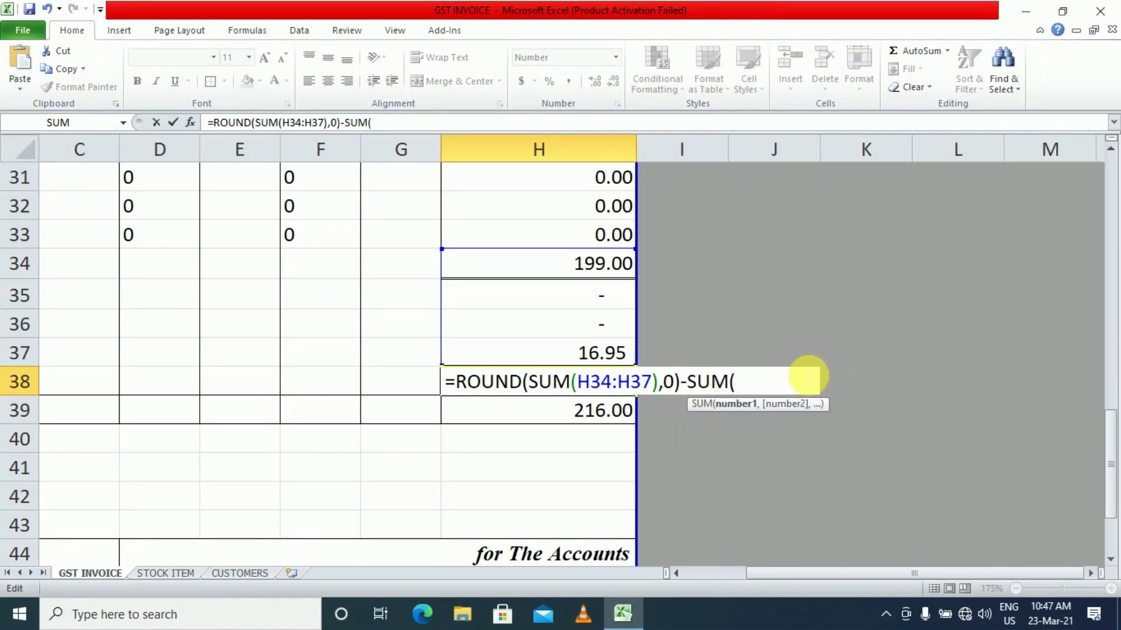
{"action": "left_click_drag", "start_coordinate": [584, 265], "coordinate": [589, 343]}
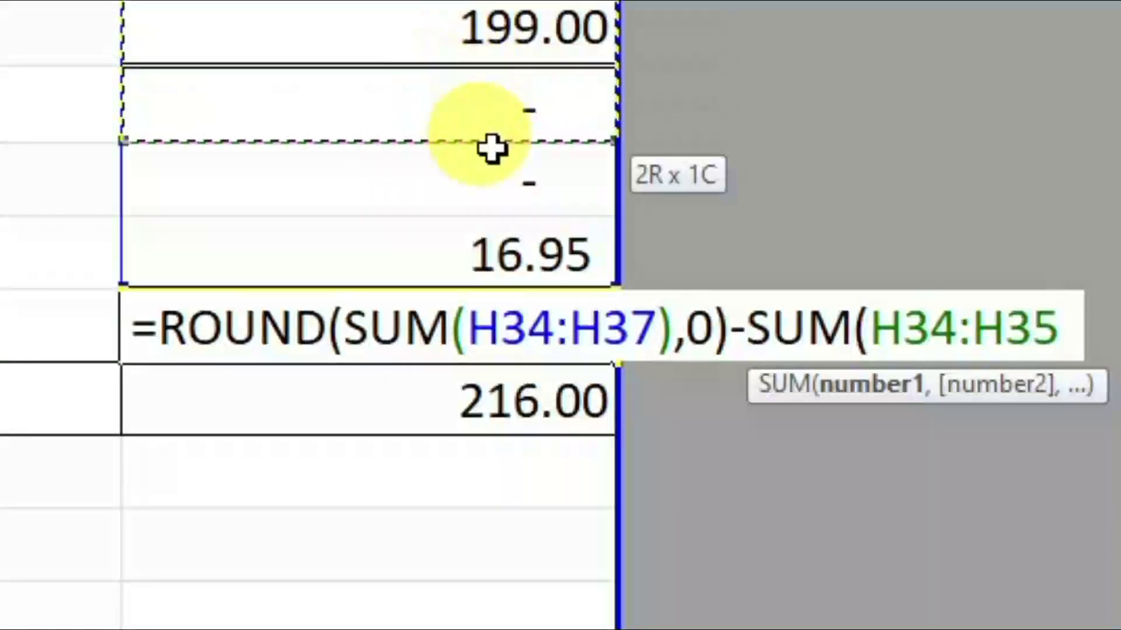
{"action": "left_click_drag", "start_coordinate": [498, 228], "coordinate": [500, 250]}
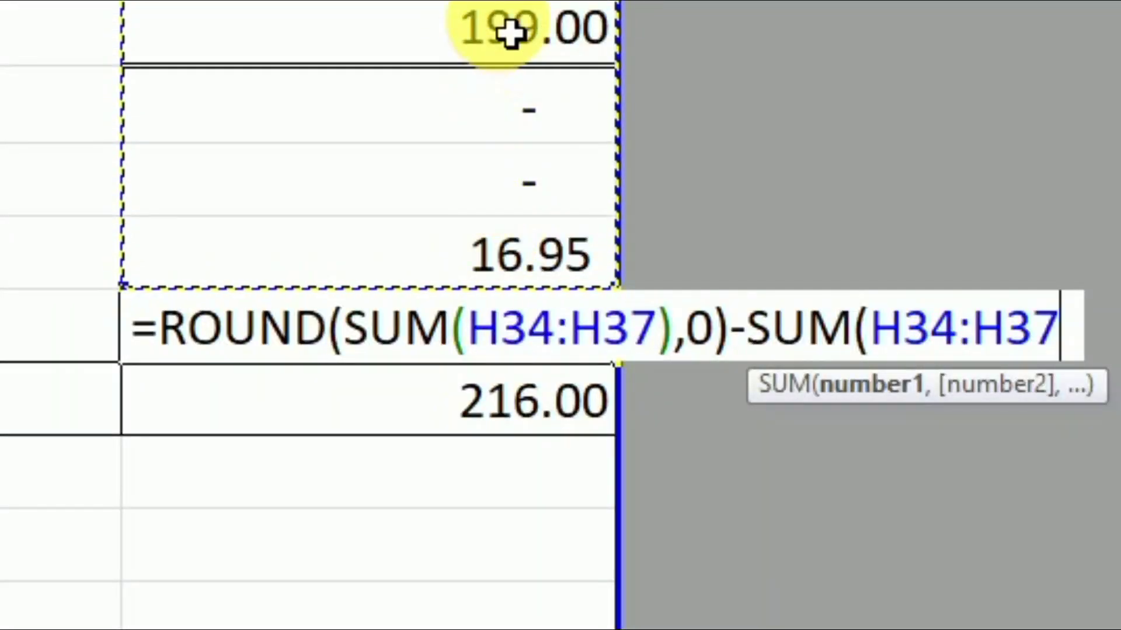
{"action": "left_click", "coordinate": [476, 260]}
{"action": "left_click_drag", "start_coordinate": [513, 50], "coordinate": [531, 248]}
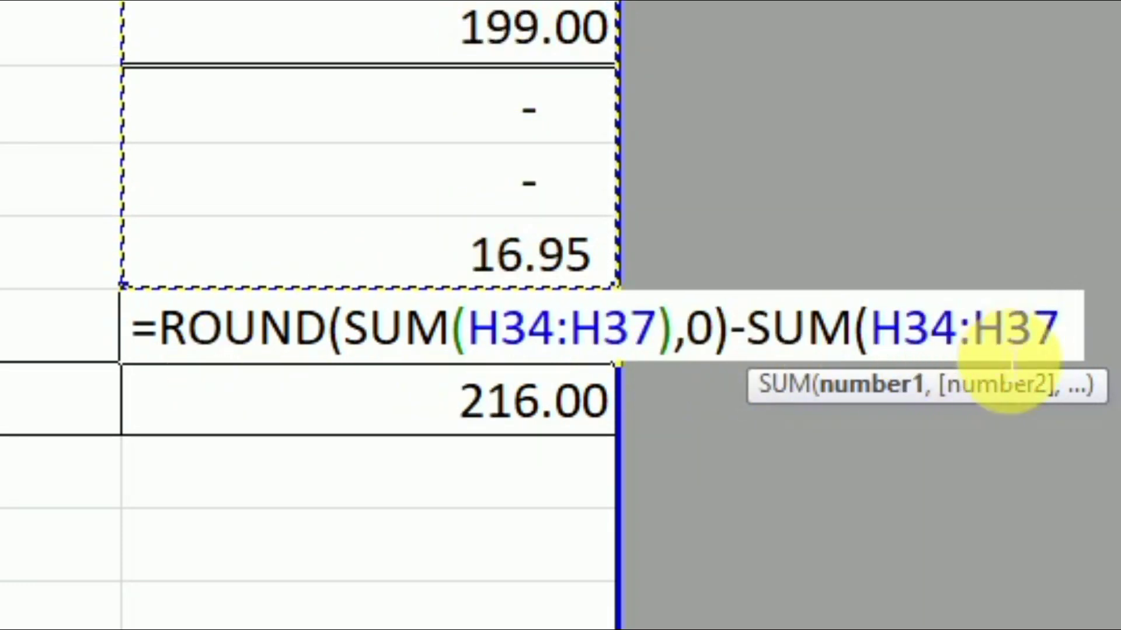
{"action": "type", "text": ")"}
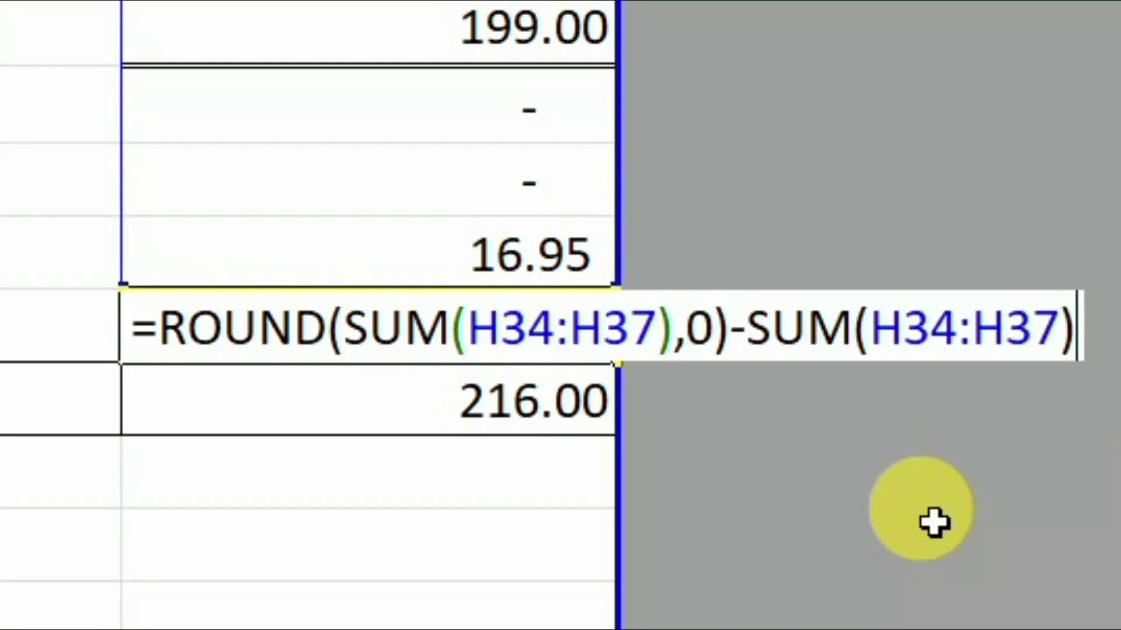
{"action": "key", "text": "Return"}
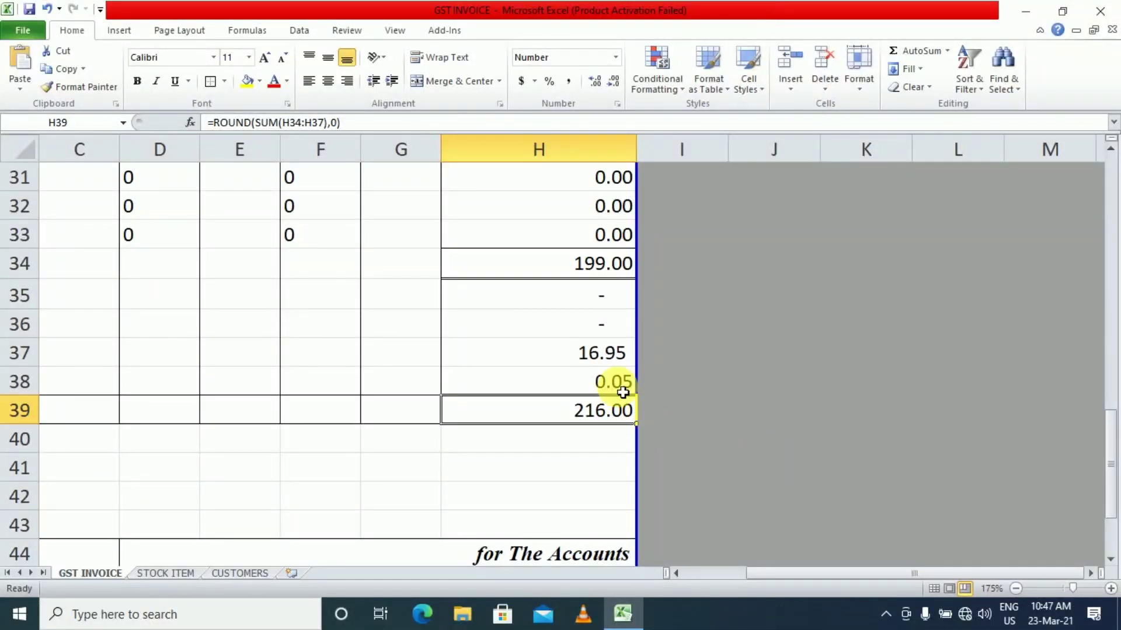
Apply the comma style number format to the Round off amount in H38
{"action": "left_click", "coordinate": [617, 388]}
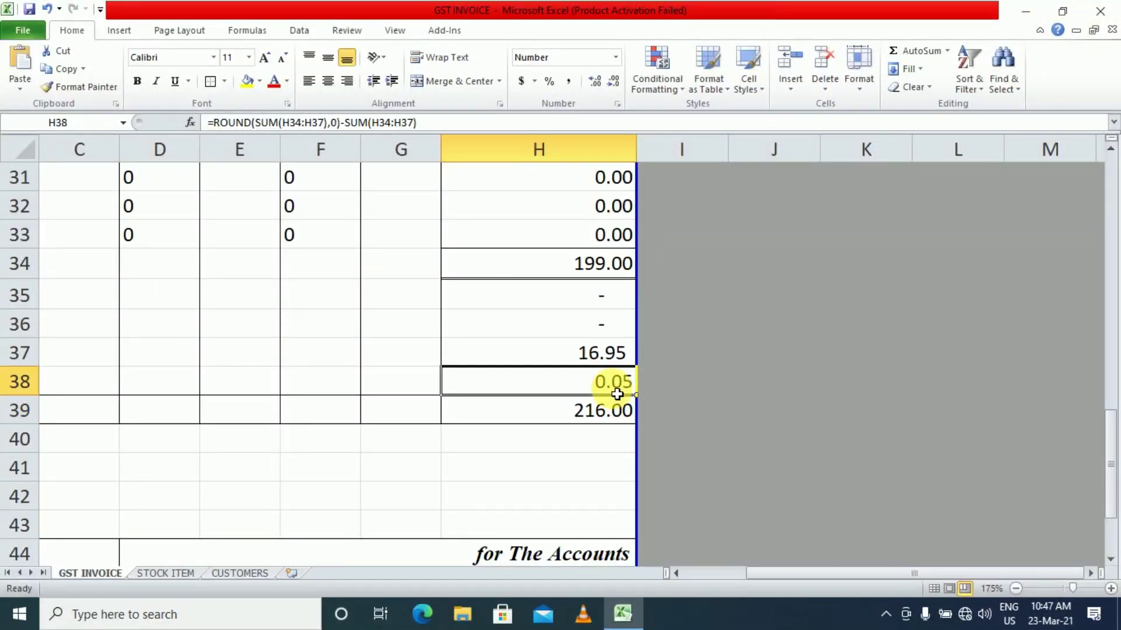
{"action": "left_click", "coordinate": [568, 81]}
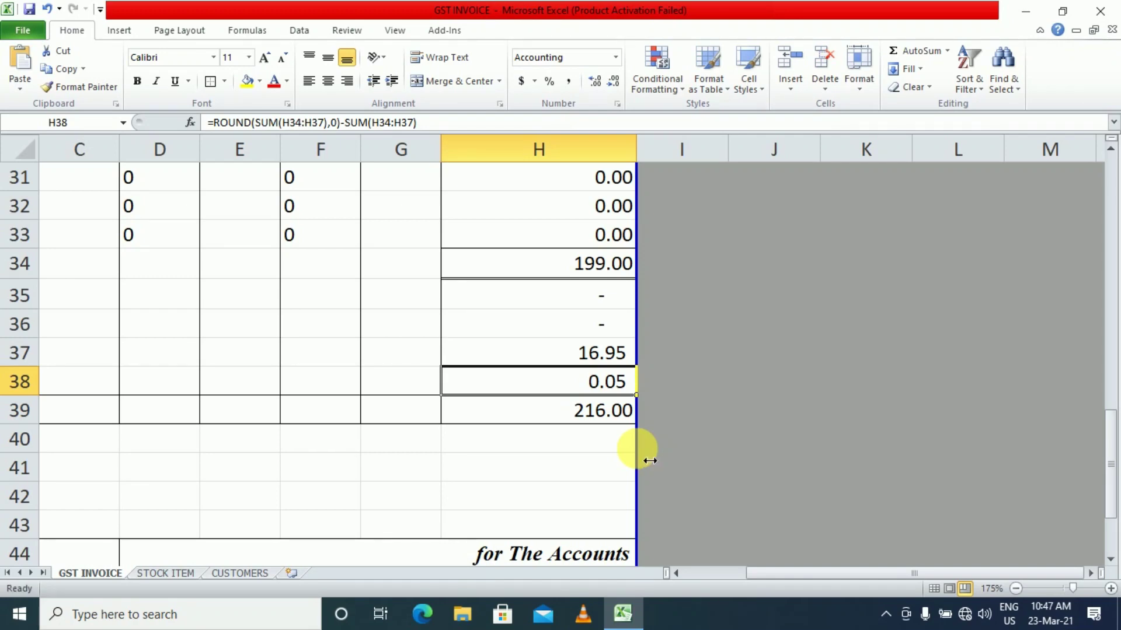
{"action": "left_click", "coordinate": [547, 449]}
Enter the label "Amount in words" in A40, just below the invoice total row
{"action": "key", "text": "ctrl+Home"}
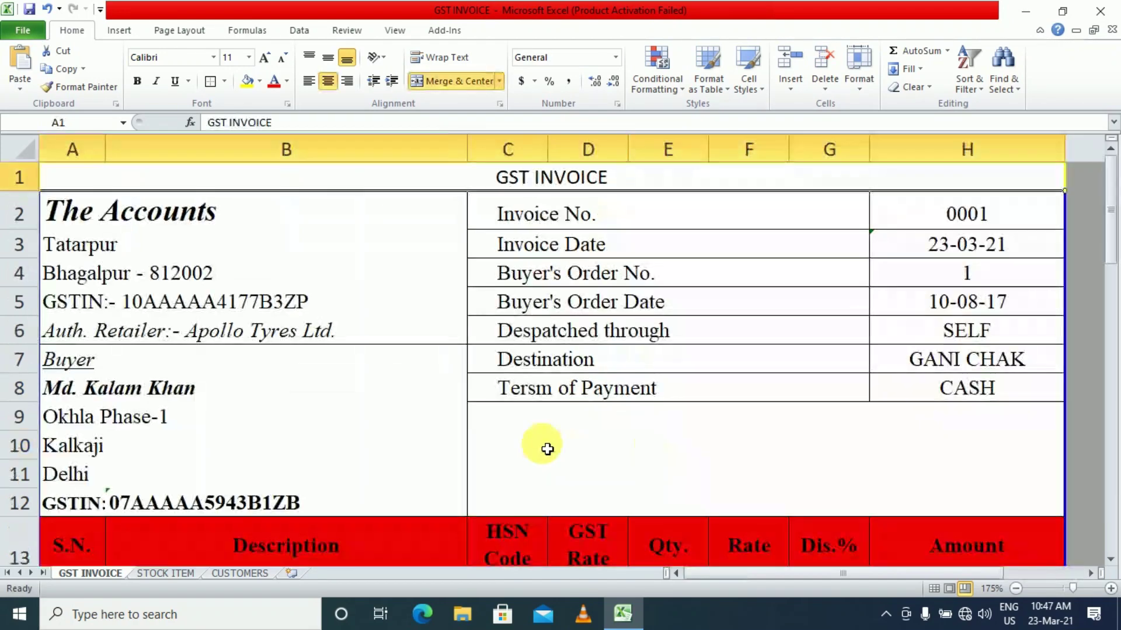
{"action": "scroll", "coordinate": [836, 463], "scroll_direction": "down", "scroll_amount": 7}
{"action": "scroll", "coordinate": [835, 463], "scroll_direction": "down", "scroll_amount": 3}
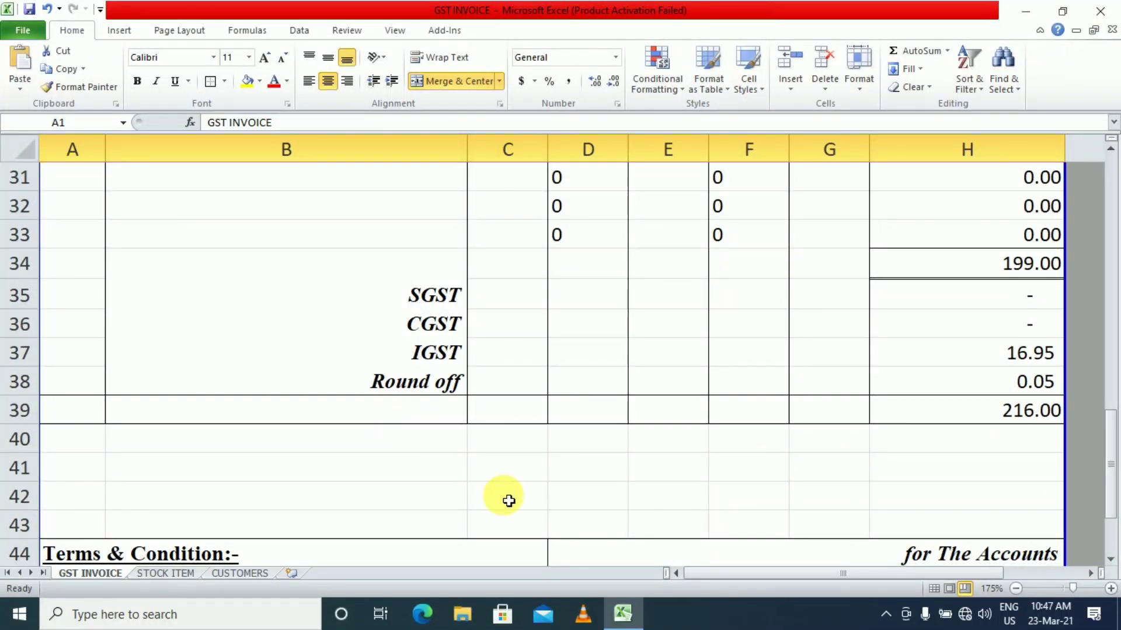
{"action": "left_click", "coordinate": [88, 444]}
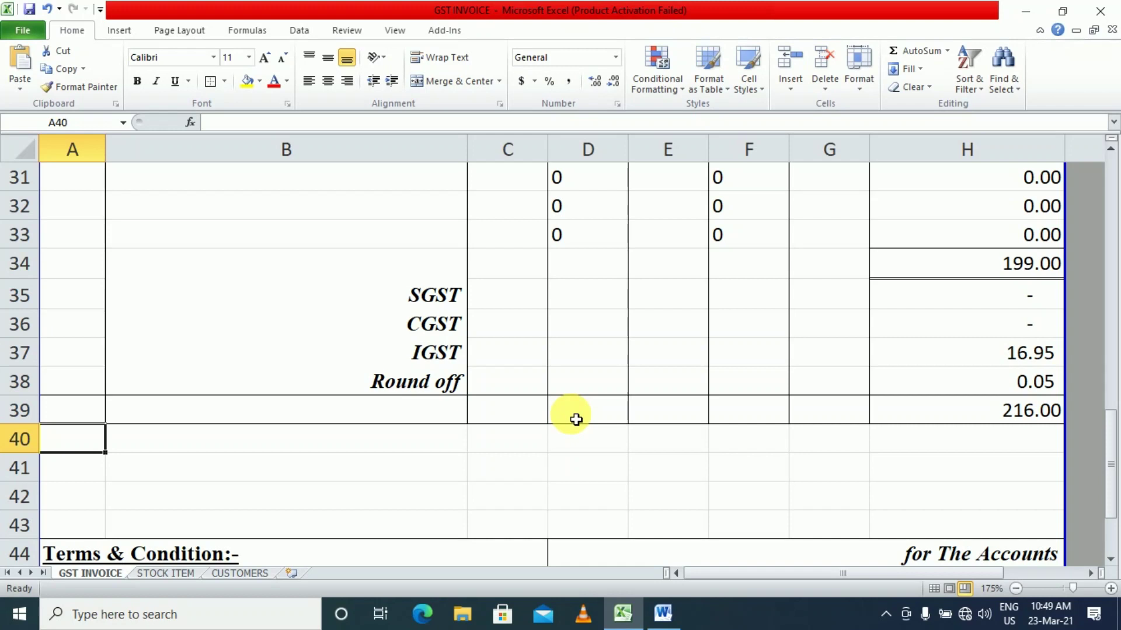
{"action": "type", "text": "A"}
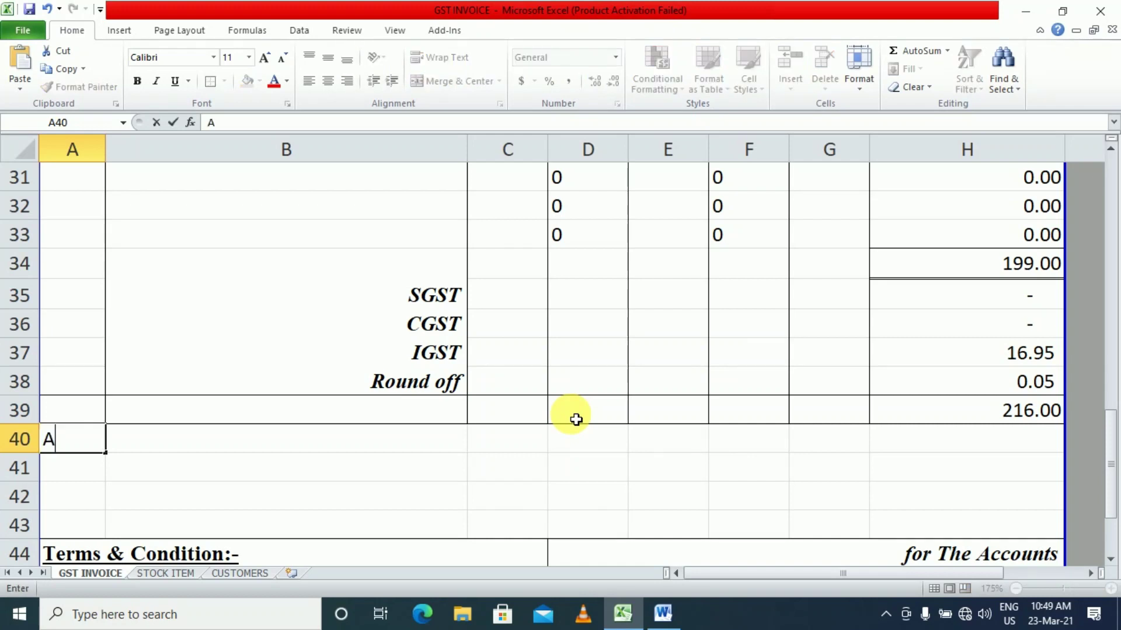
{"action": "type", "text": "mount in words"}
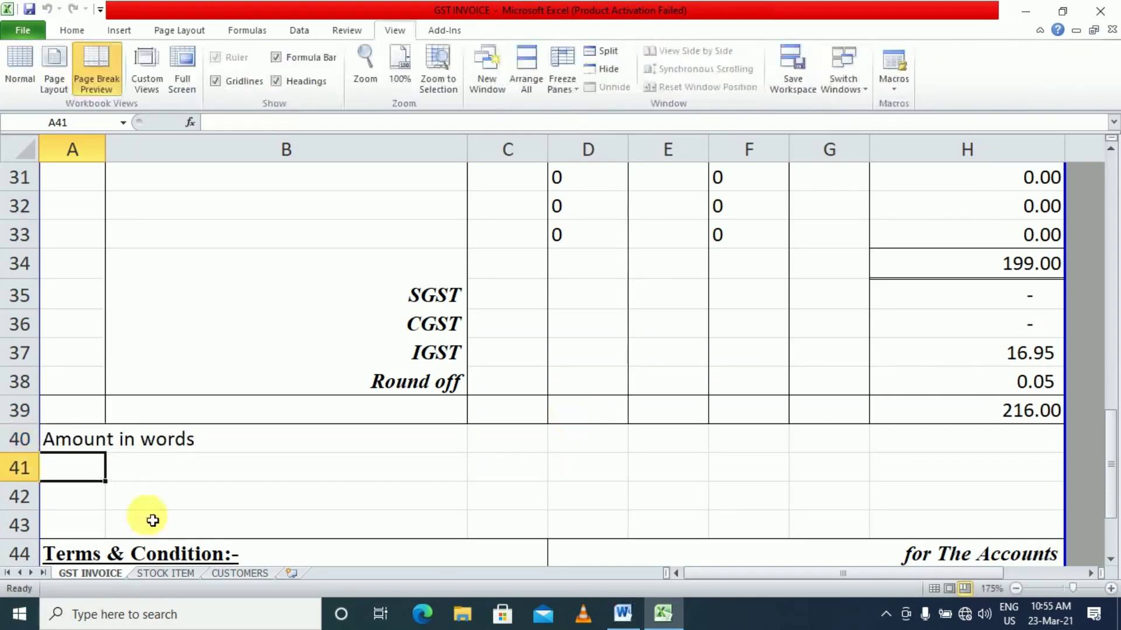
Open the Visual Basic editor from cell A41, insert a new module, and open the empty code window of Module1
{"action": "left_click", "coordinate": [150, 518]}
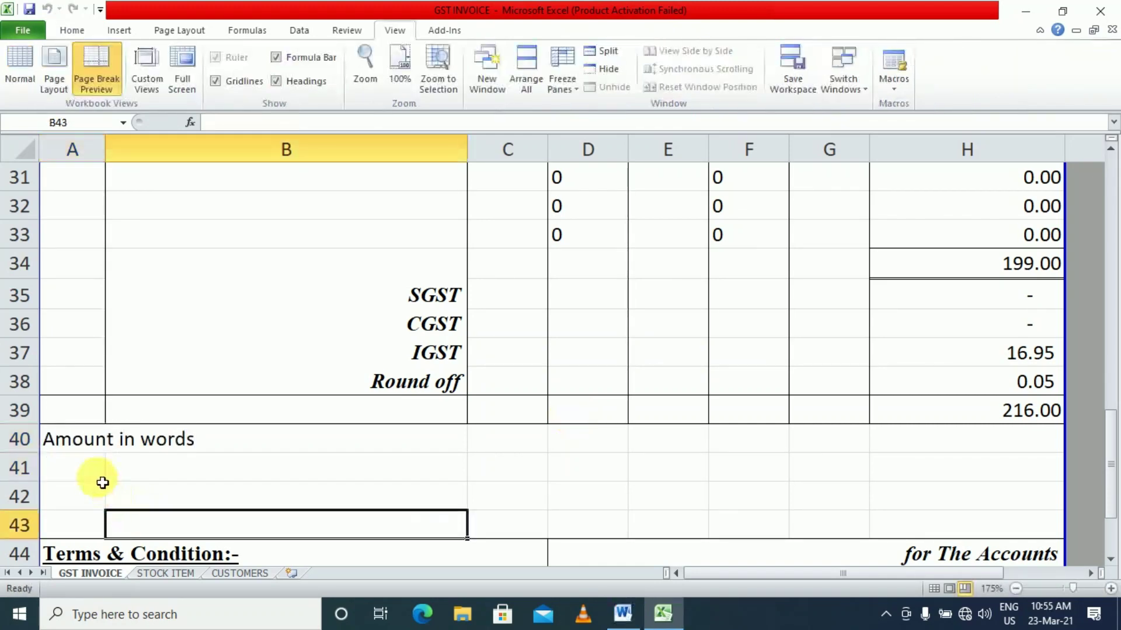
{"action": "left_click", "coordinate": [95, 467]}
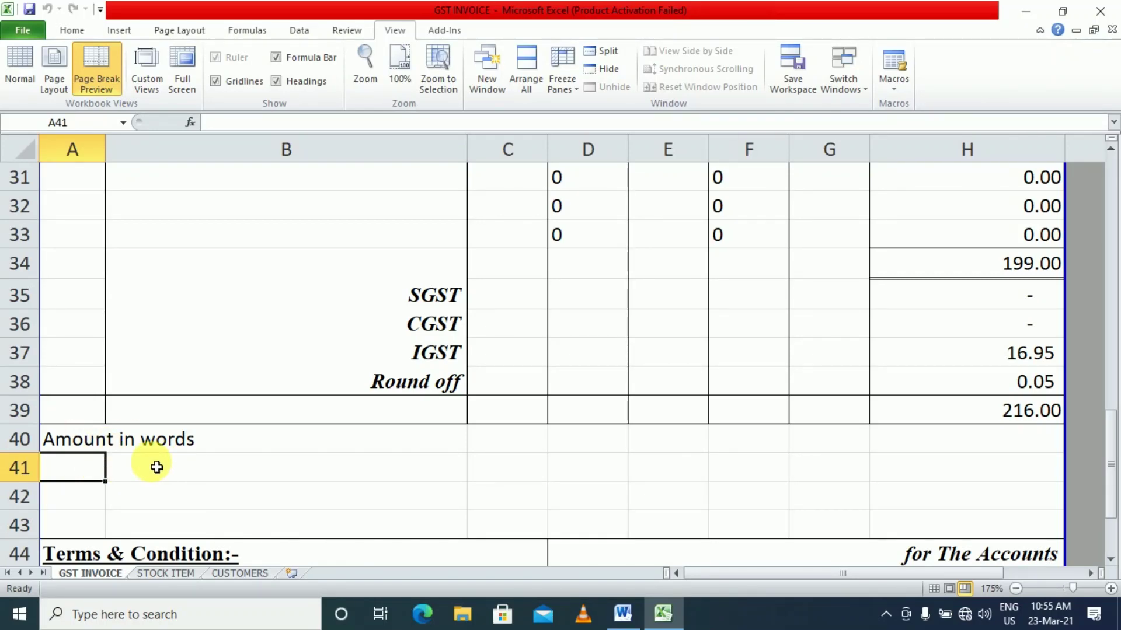
{"action": "key", "text": "alt+F11"}
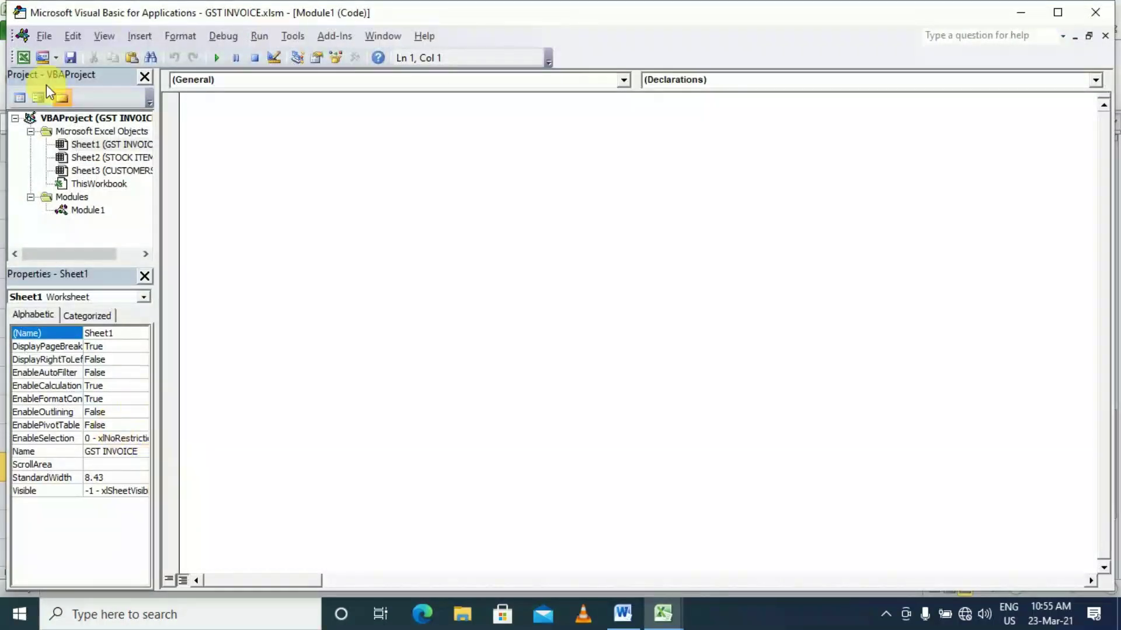
{"action": "left_click", "coordinate": [134, 39]}
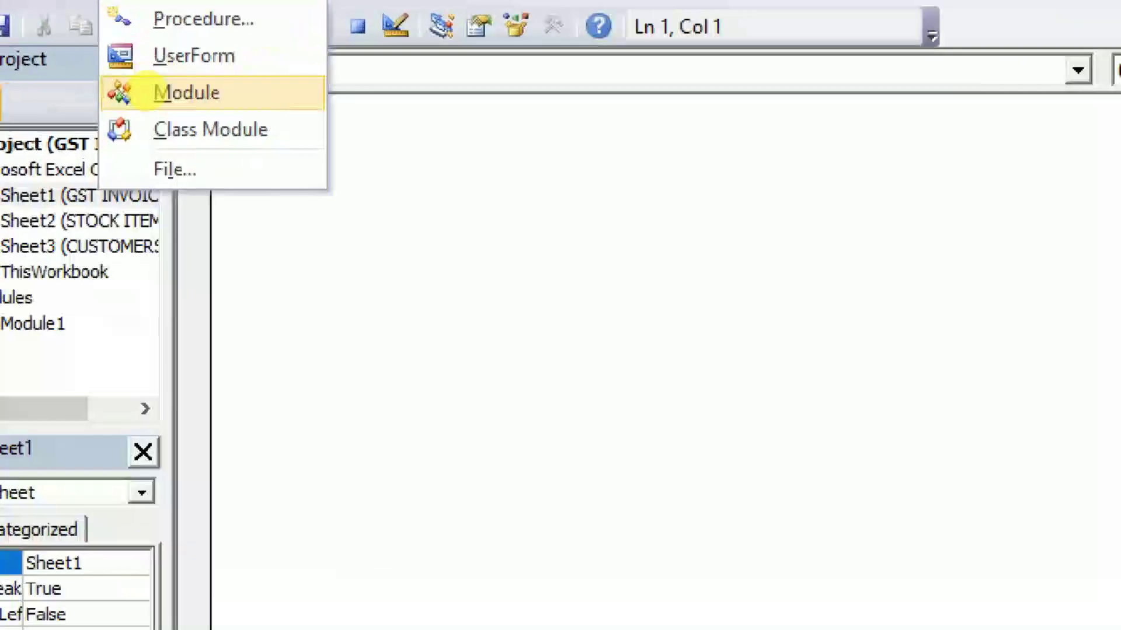
{"action": "left_click", "coordinate": [150, 94]}
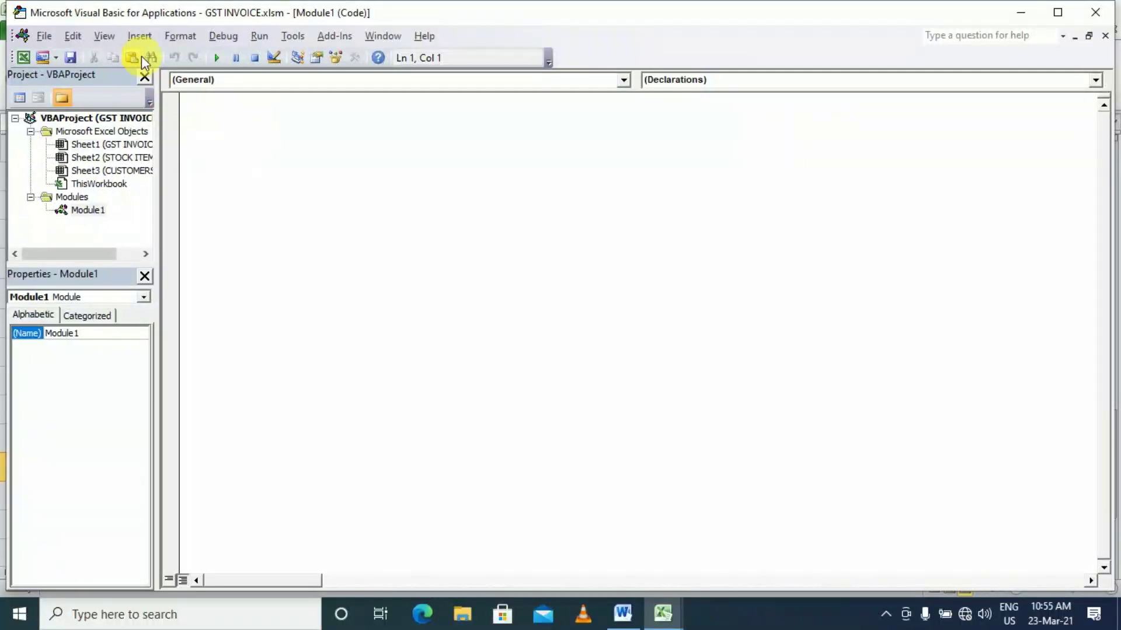
{"action": "left_click", "coordinate": [140, 36]}
{"action": "left_click", "coordinate": [153, 92]}
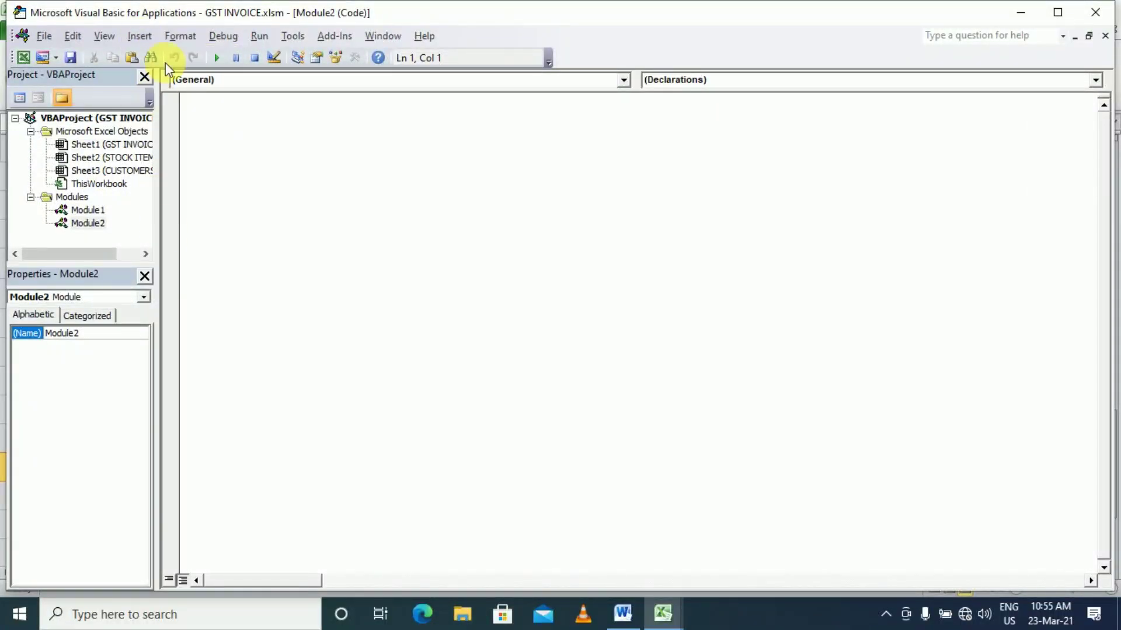
{"action": "double_click", "coordinate": [87, 212]}
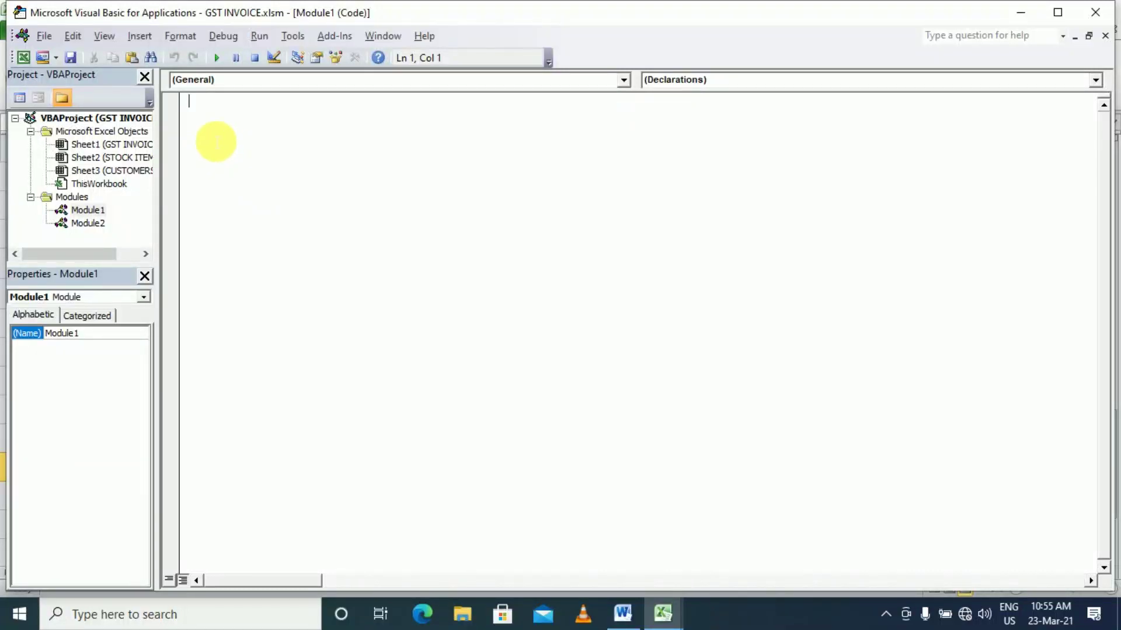
Paste the ConvertCurrencyToEnglish function code from the Word document into Module1, check its beginning, and close the Visual Basic editor
{"action": "key", "text": "alt+Tab"}
{"action": "key", "text": "Tab"}
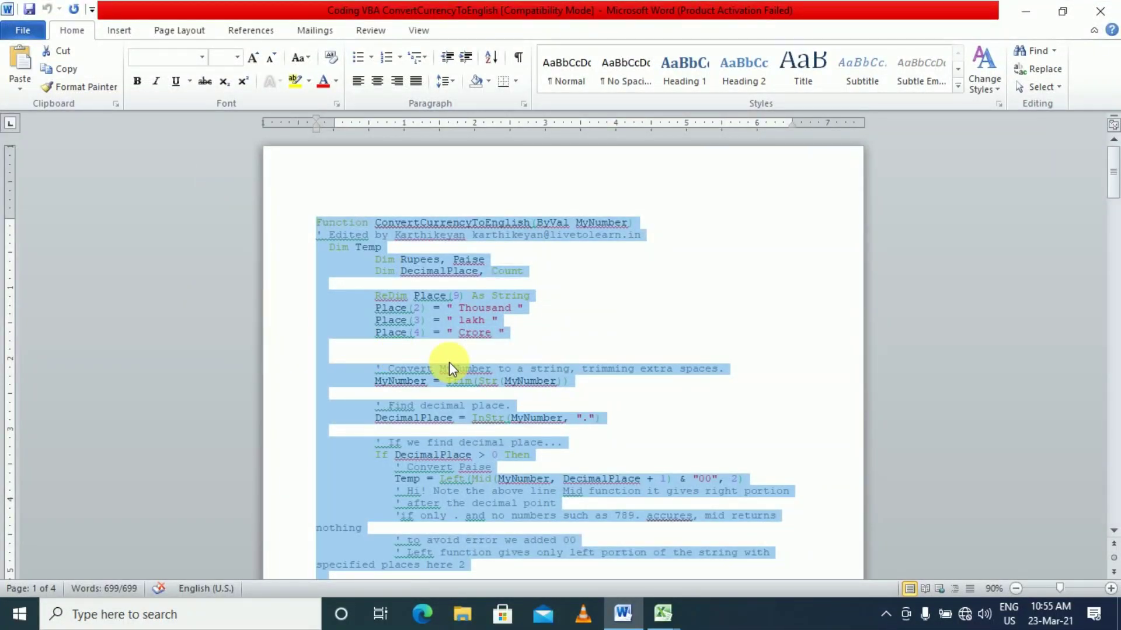
{"action": "key", "text": "alt+Tab"}
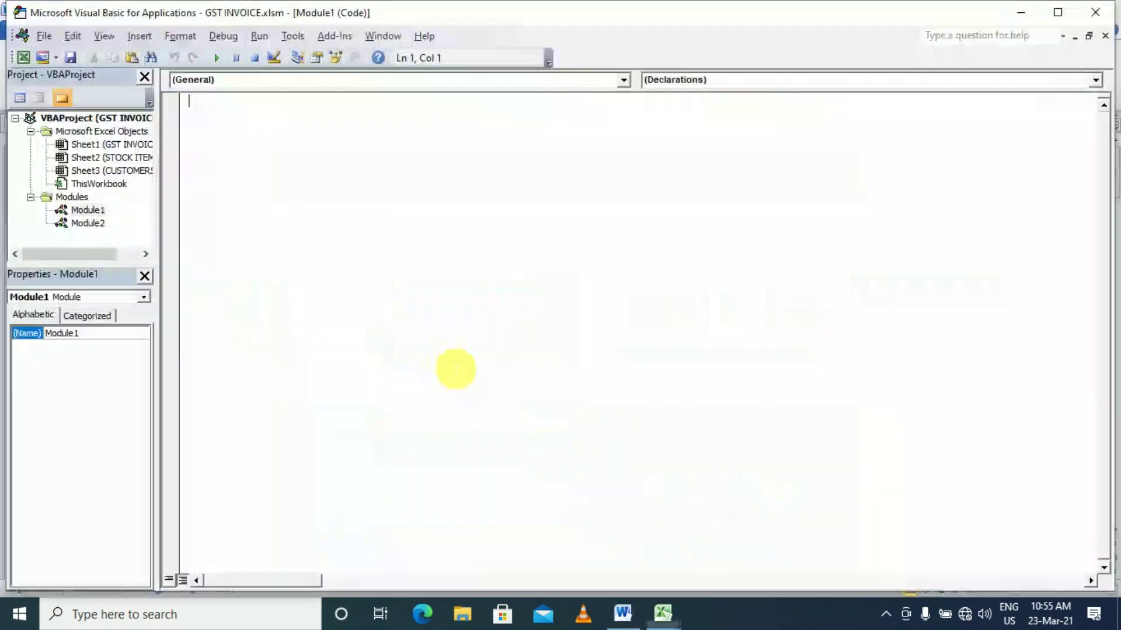
{"action": "key", "text": "ctrl+v"}
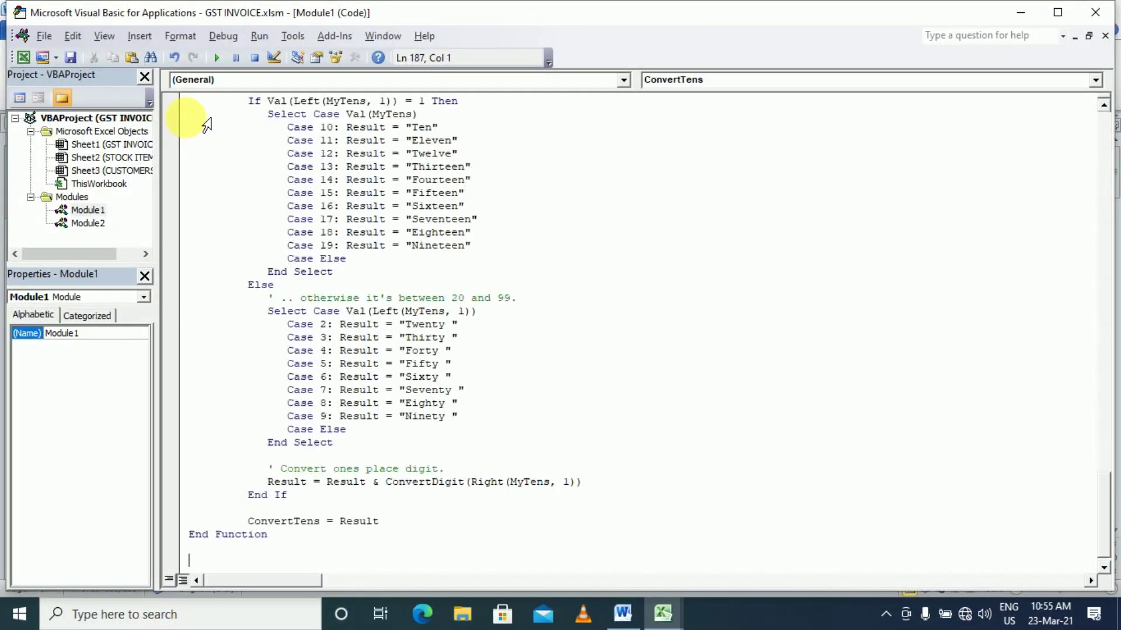
{"action": "scroll", "coordinate": [593, 263], "scroll_direction": "up", "scroll_amount": 20}
{"action": "scroll", "coordinate": [598, 262], "scroll_direction": "up", "scroll_amount": 20}
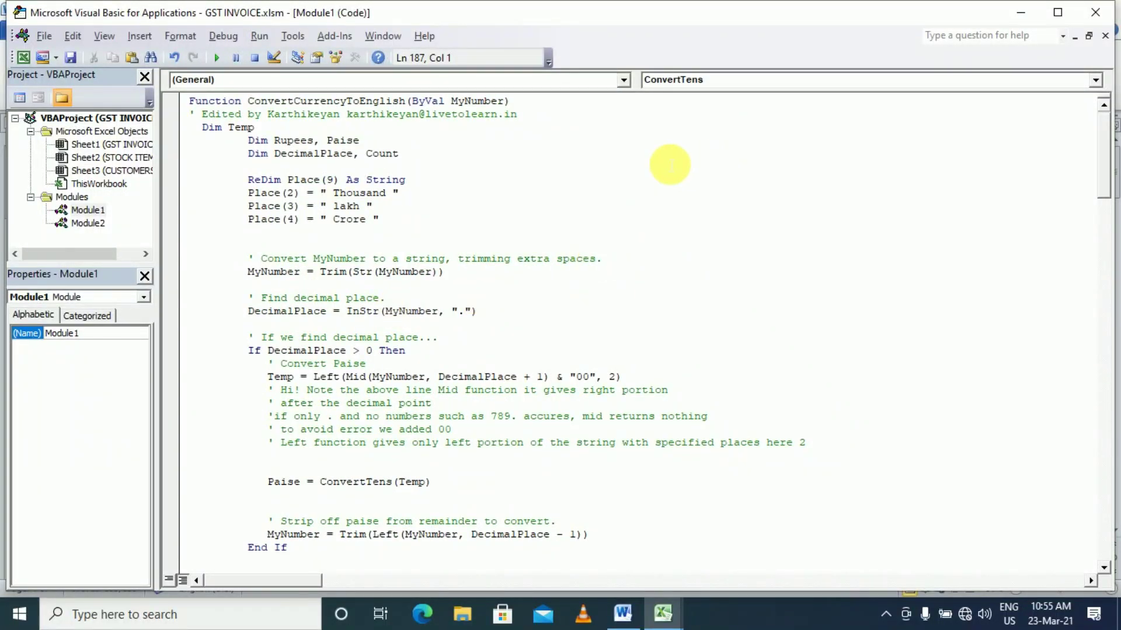
{"action": "left_click", "coordinate": [1095, 12]}
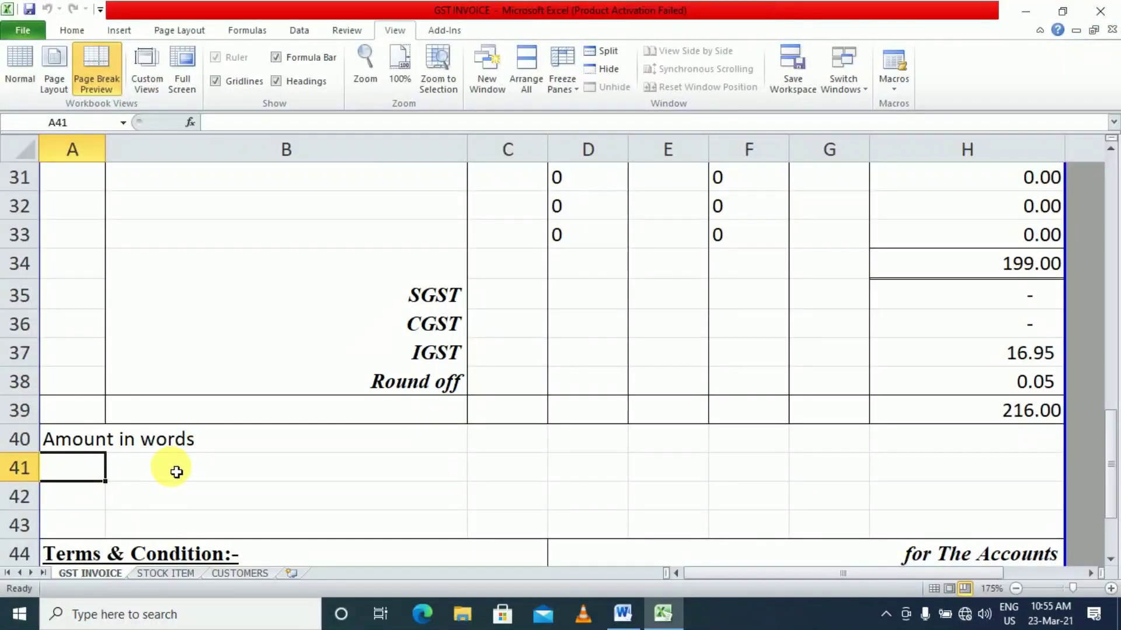
Enter =ConvertCurrencyToEnglish(H39) in A41 to spell out the invoice total in words
{"action": "type", "text": "=con"}
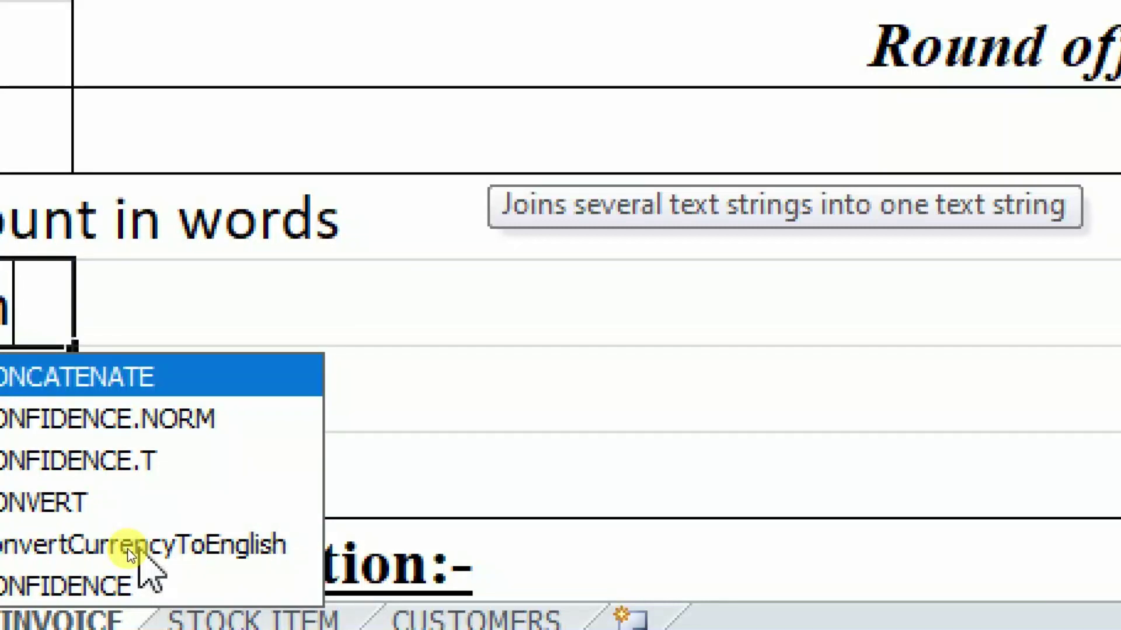
{"action": "double_click", "coordinate": [129, 546]}
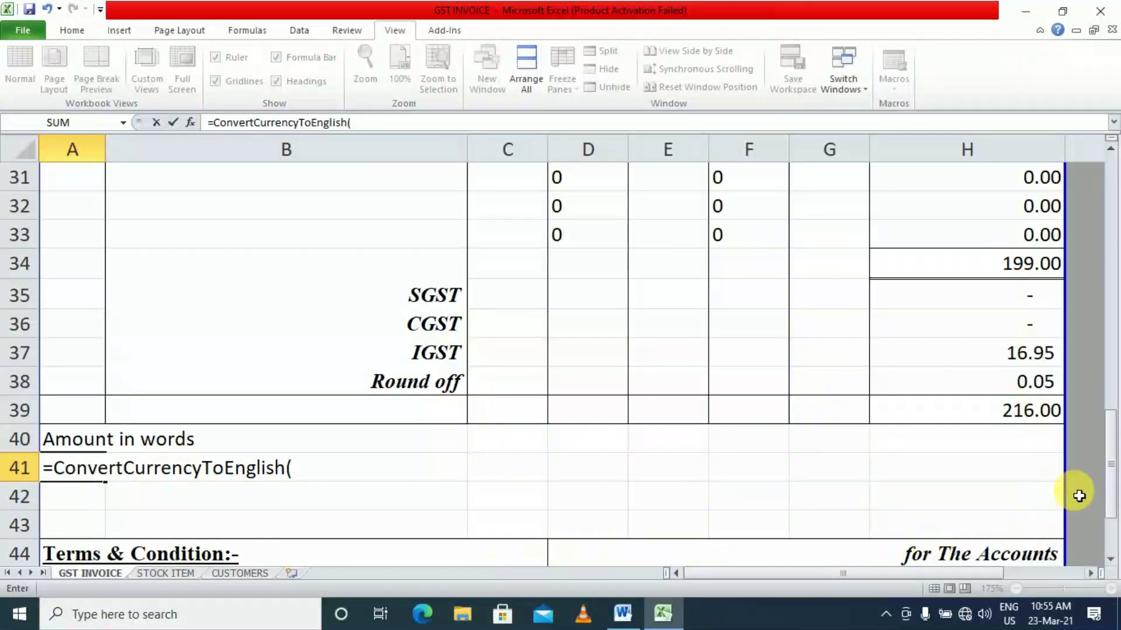
{"action": "left_click", "coordinate": [1023, 419]}
{"action": "type", "text": ")"}
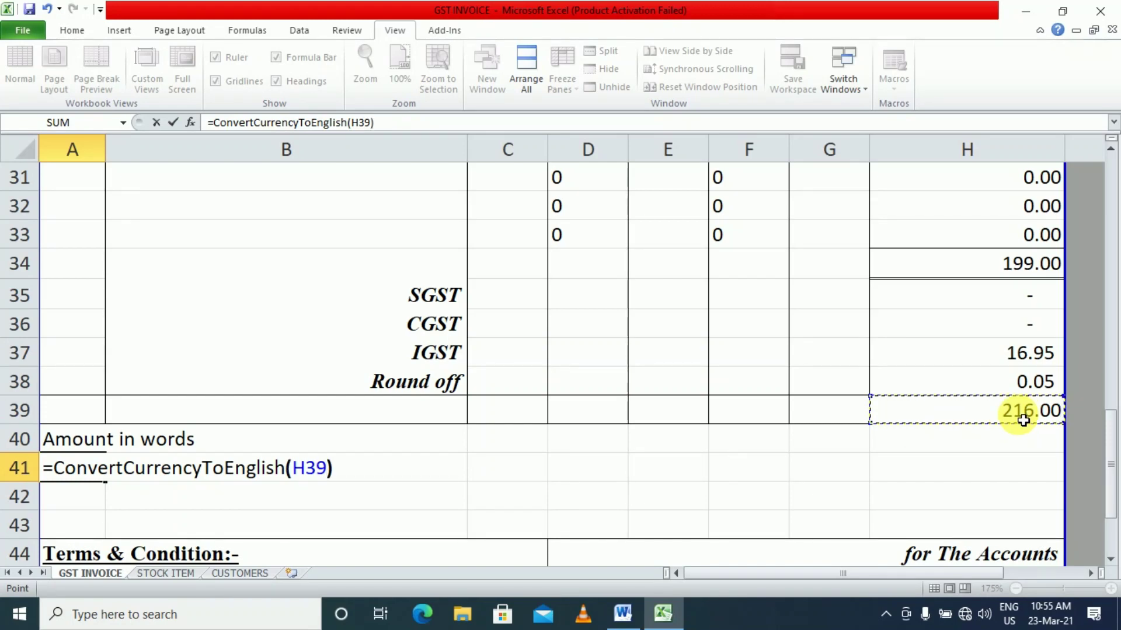
{"action": "key", "text": "Return"}
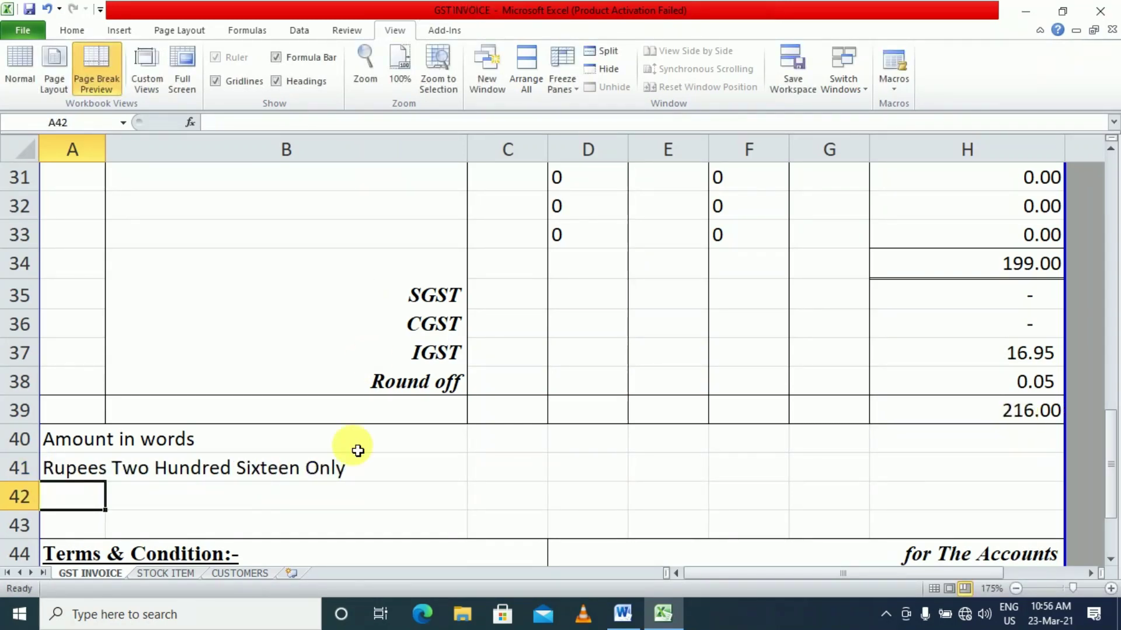
Review the amount-in-words cell A41 and look at the function's source code in the Word document
{"action": "left_click", "coordinate": [340, 495]}
{"action": "left_click", "coordinate": [260, 470]}
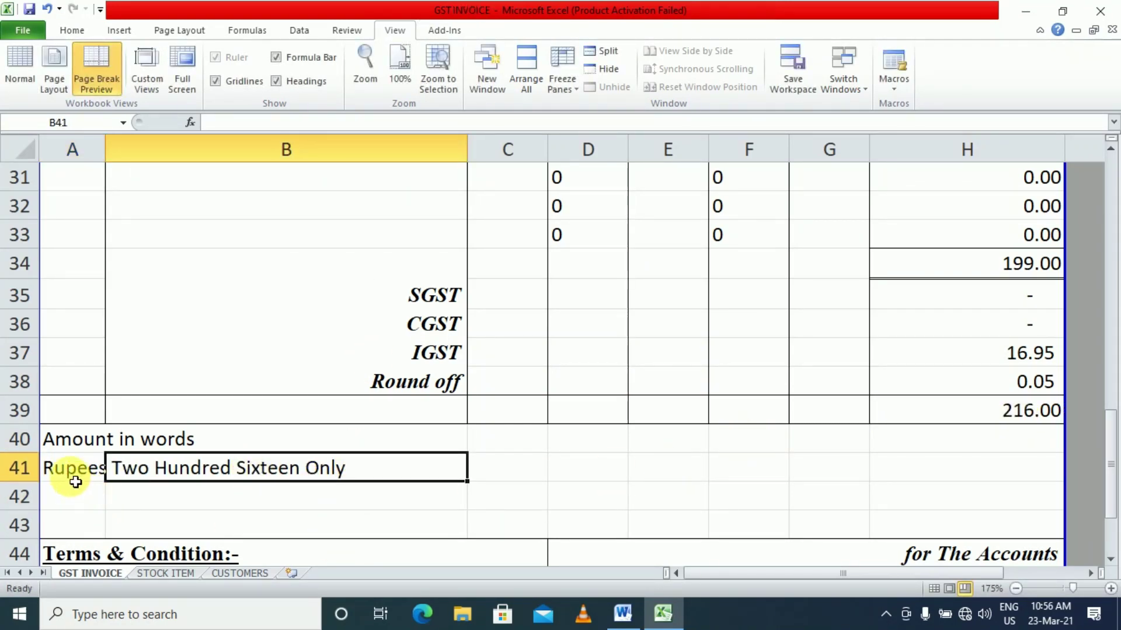
{"action": "left_click", "coordinate": [75, 476]}
{"action": "key", "text": "alt+Tab"}
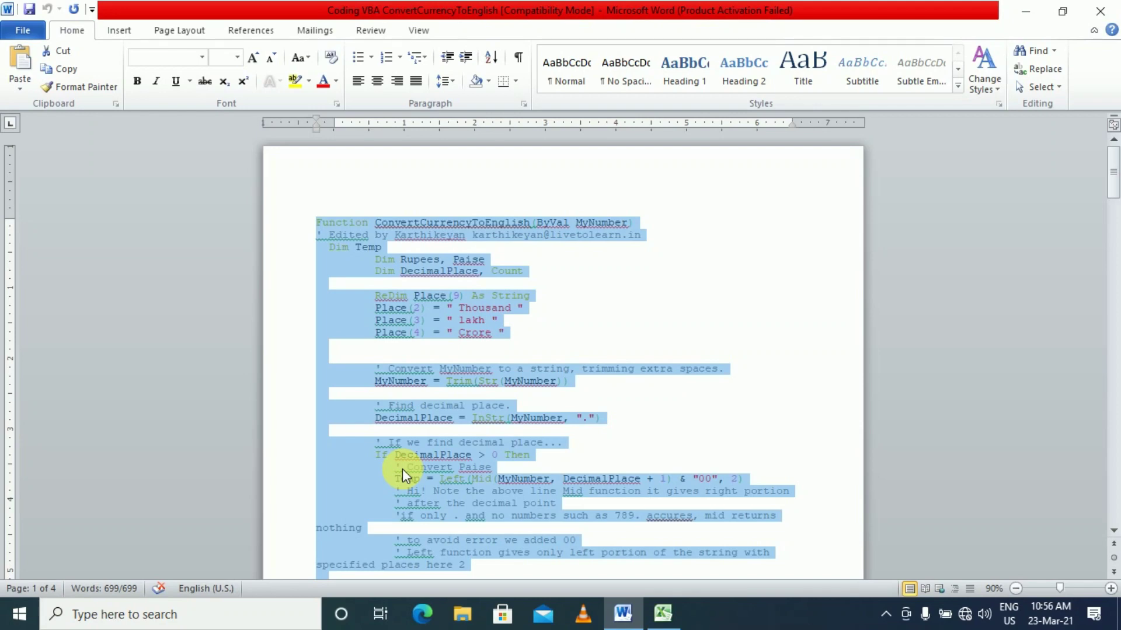
{"action": "key", "text": "alt+Tab"}
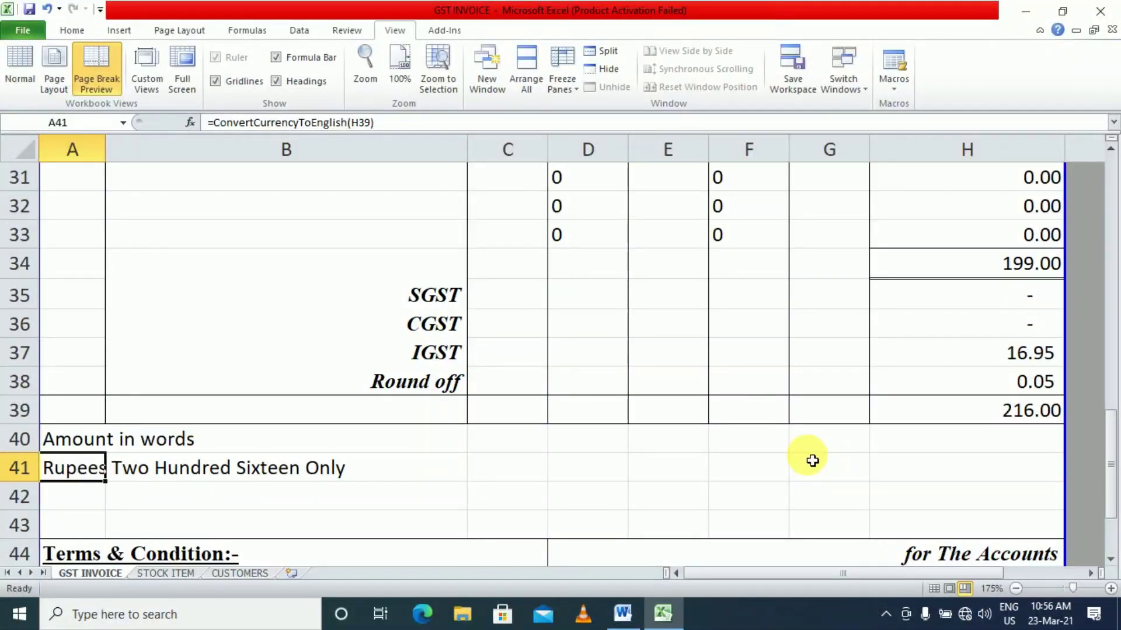
Set the invoice number in H2 to 10
{"action": "scroll", "coordinate": [812, 461], "scroll_direction": "up", "scroll_amount": 10}
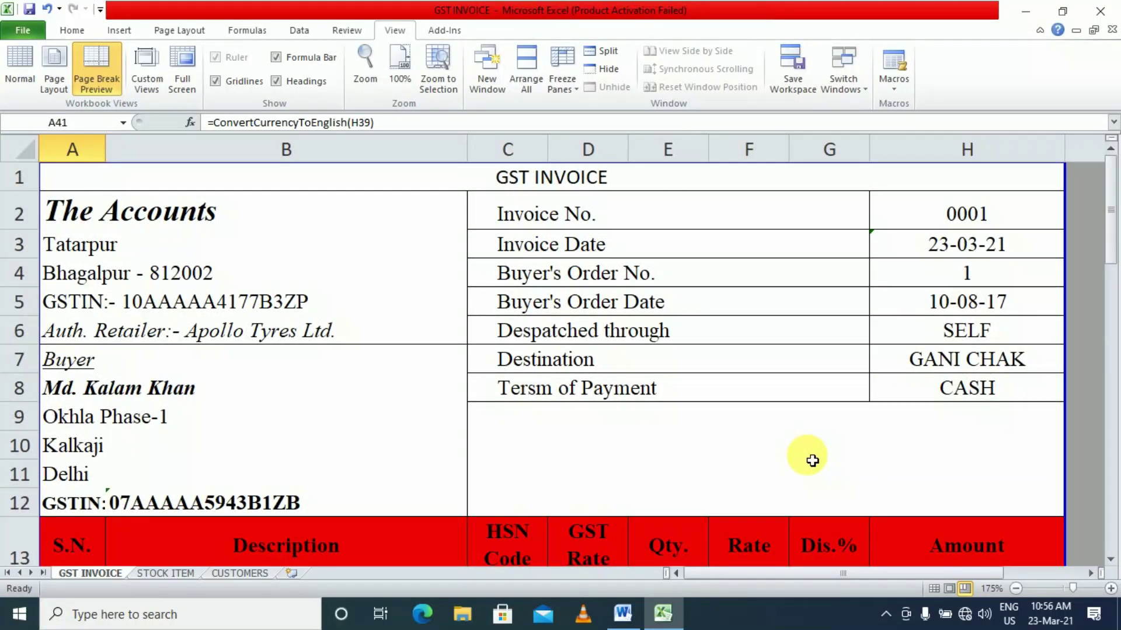
{"action": "left_click", "coordinate": [958, 227]}
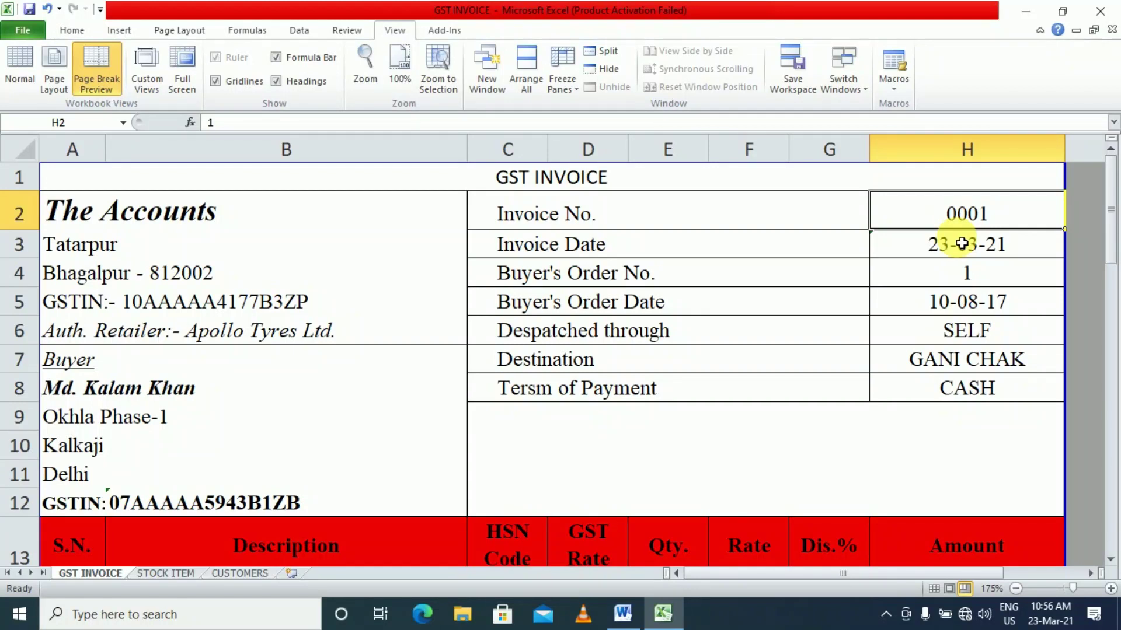
{"action": "double_click", "coordinate": [888, 220]}
{"action": "type", "text": "0"}
{"action": "key", "text": "Return"}
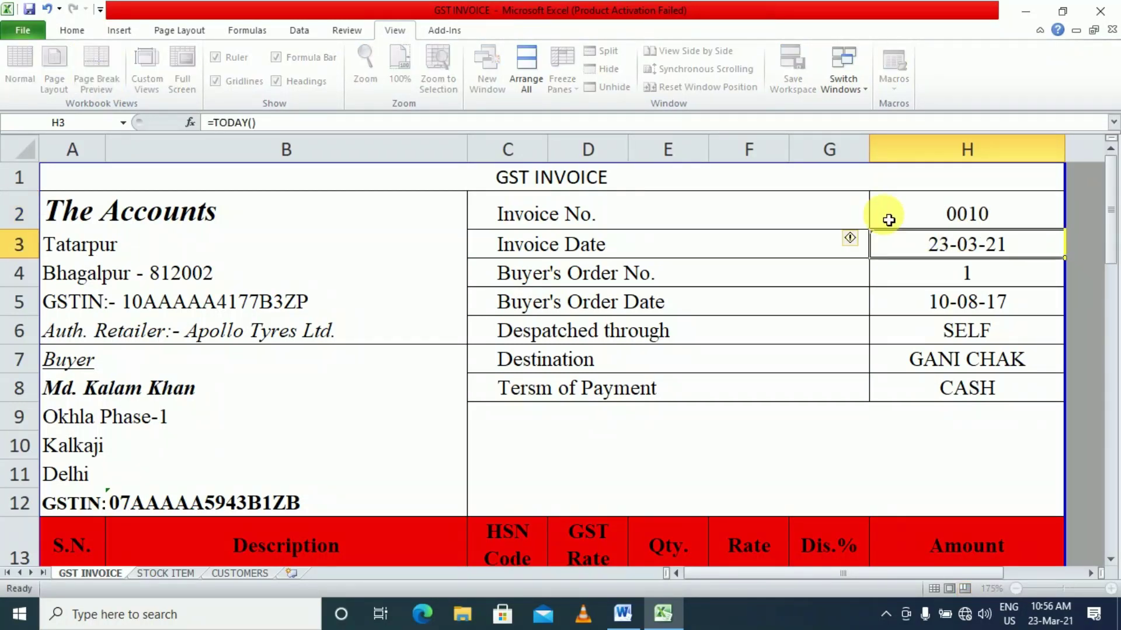
{"action": "left_click", "coordinate": [889, 220]}
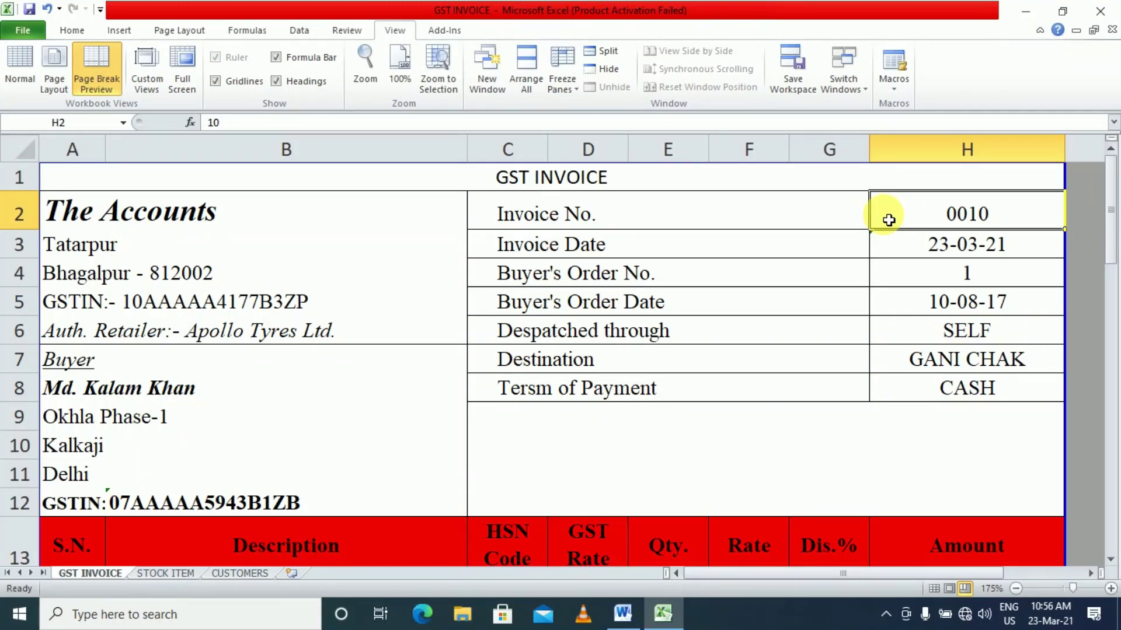
Open the workbook's Visual Basic editor and insert a new code module
{"action": "scroll", "coordinate": [833, 285], "scroll_direction": "down", "scroll_amount": 1}
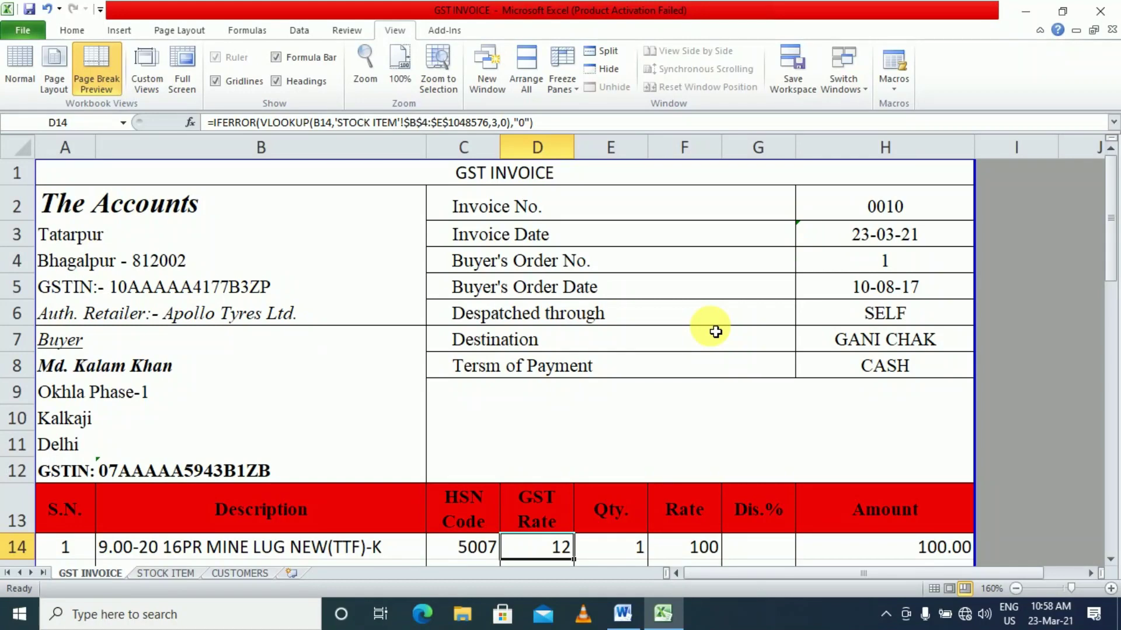
{"action": "key", "text": "alt+F11"}
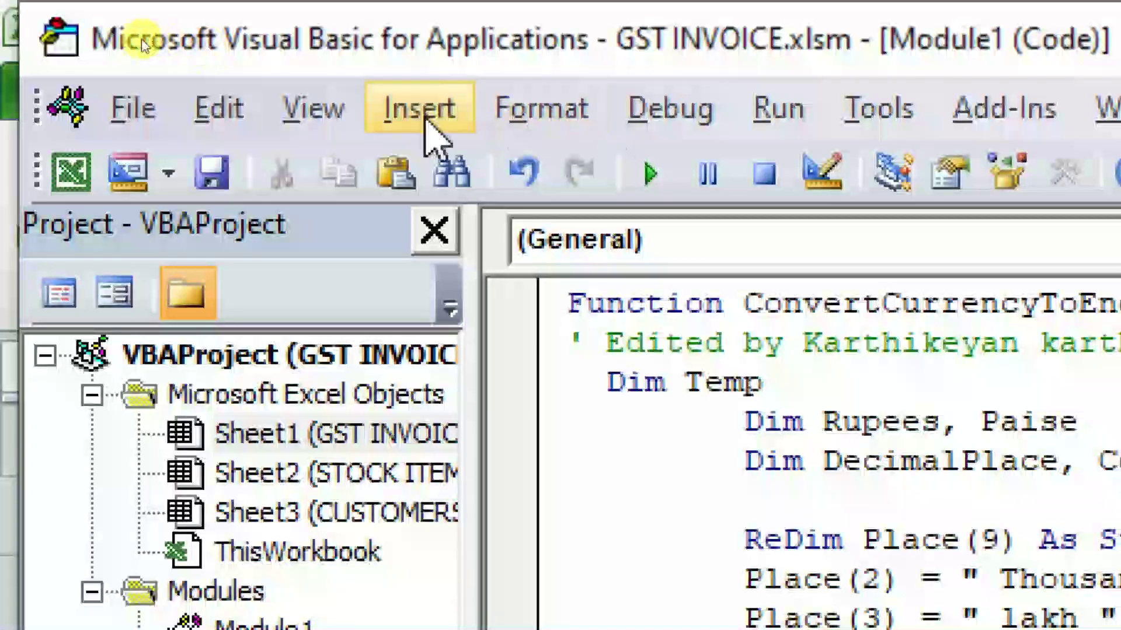
{"action": "left_click", "coordinate": [426, 120]}
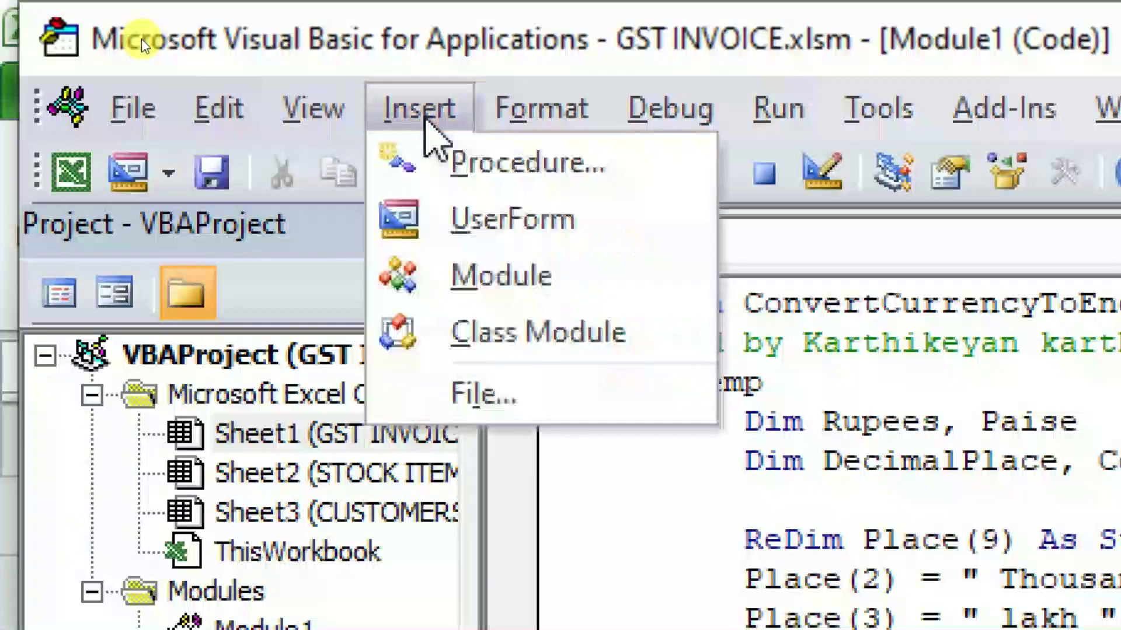
{"action": "left_click", "coordinate": [447, 277]}
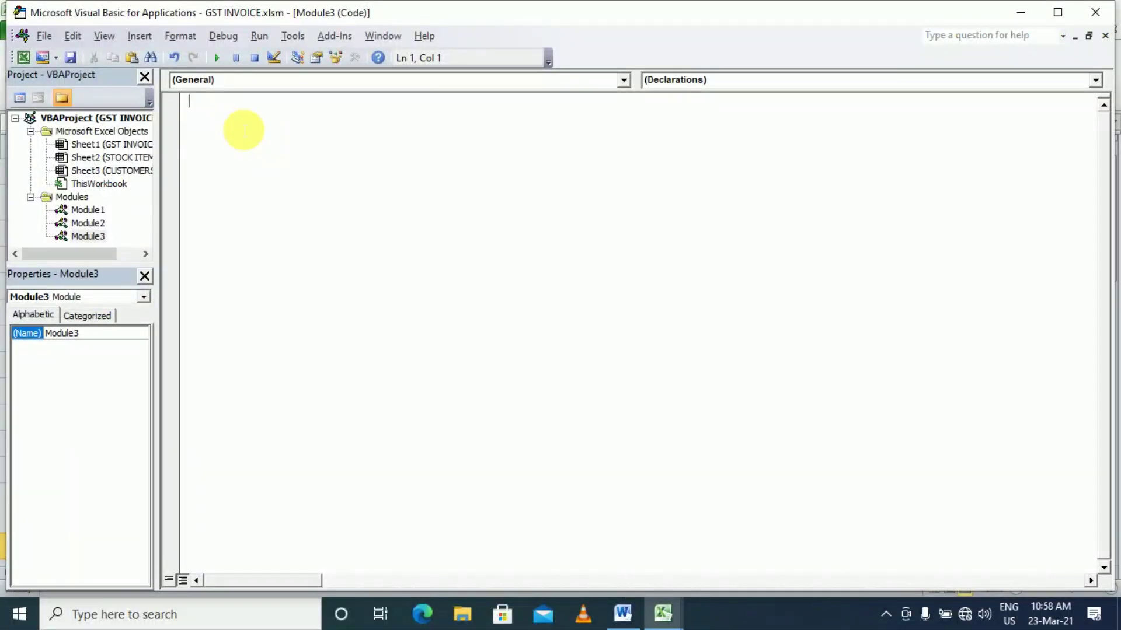
Declare a new procedure named NextInvoice() in the empty module
{"action": "type", "text": "sub NextIncoi"}
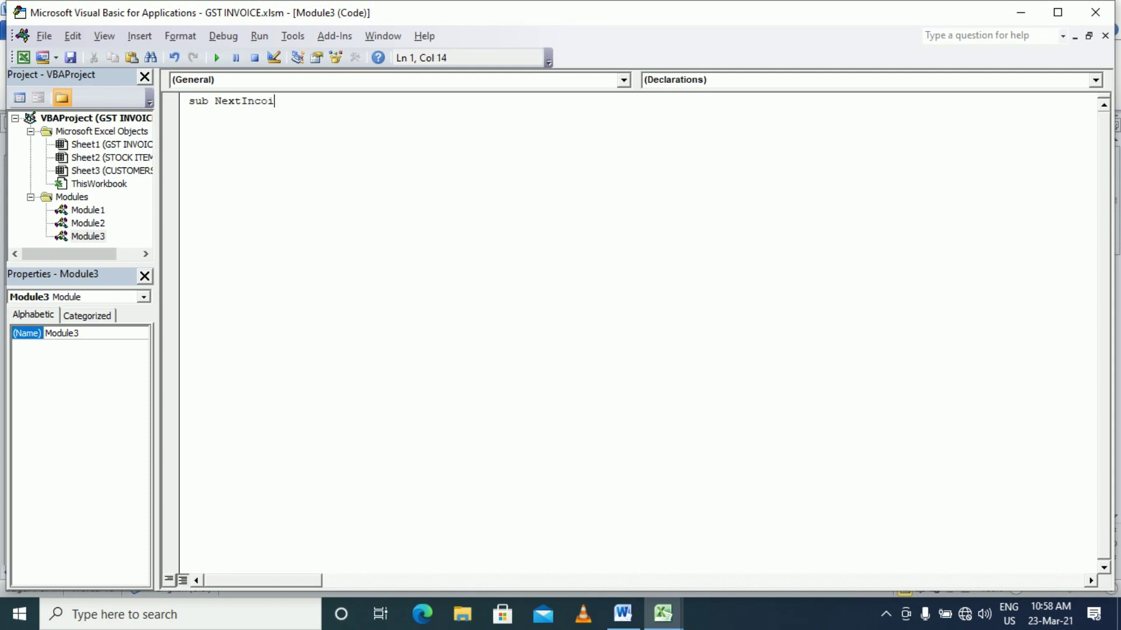
{"action": "type", "text": "c\\"}
{"action": "key", "text": "BackSpace"}
{"action": "key", "text": "BackSpace"}
{"action": "key", "text": "BackSpace"}
{"action": "key", "text": "BackSpace"}
{"action": "key", "text": "BackSpace"}
{"action": "type", "text": "voice"}
{"action": "type", "text": "("}
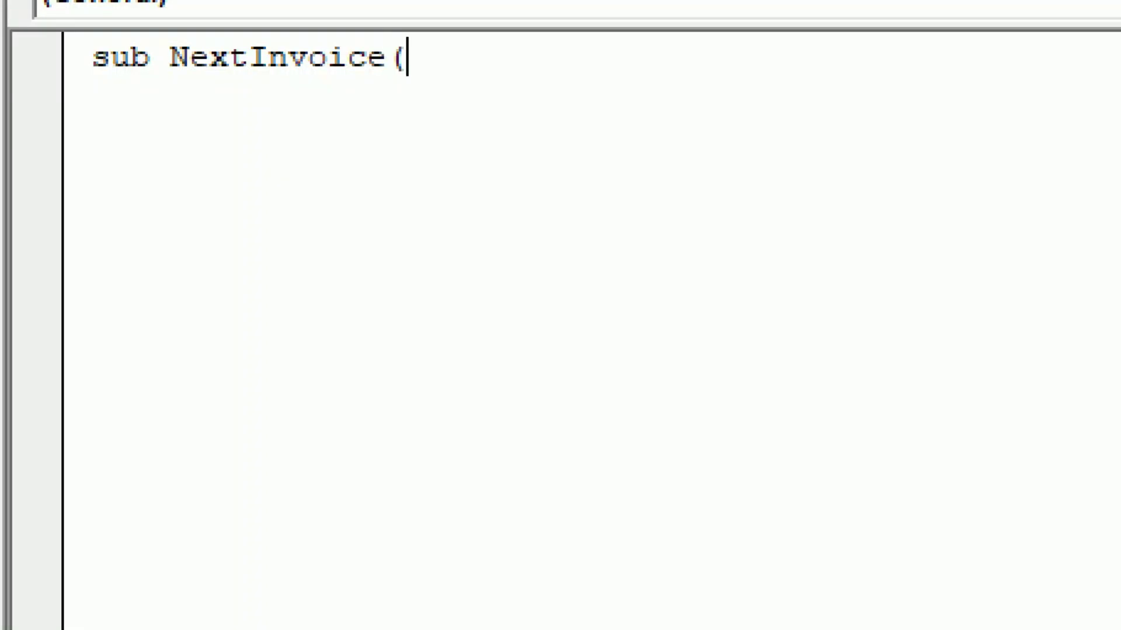
{"action": "type", "text": ")"}
{"action": "key", "text": "Return"}
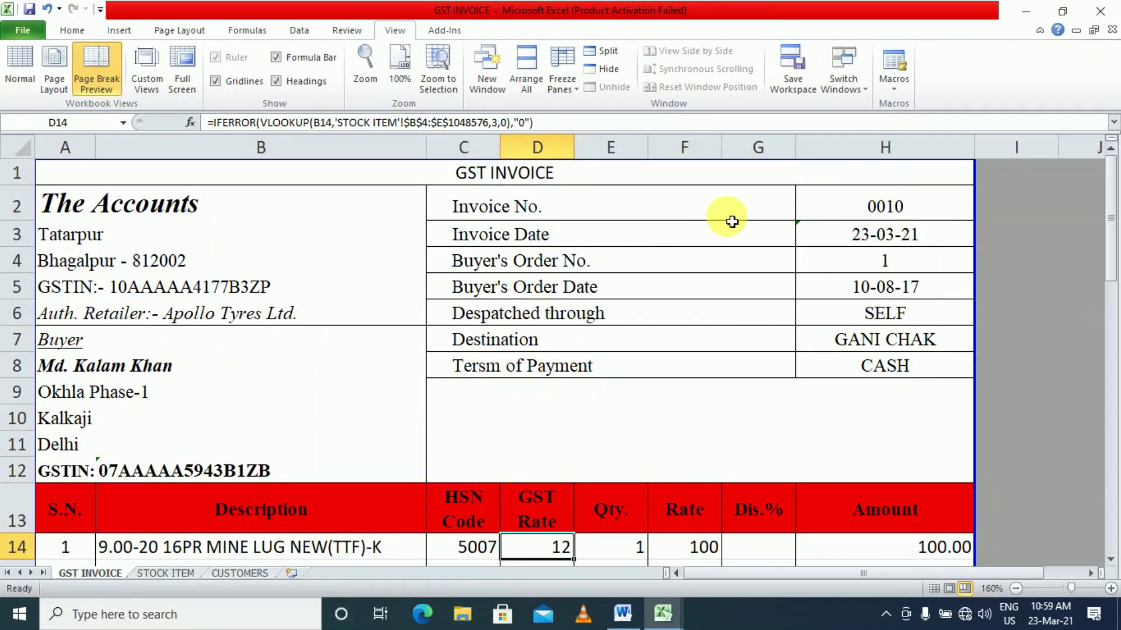
Check the invoice number cell on the sheet and begin the procedure's first statement with Range("H2").Value
{"action": "left_click", "coordinate": [888, 195]}
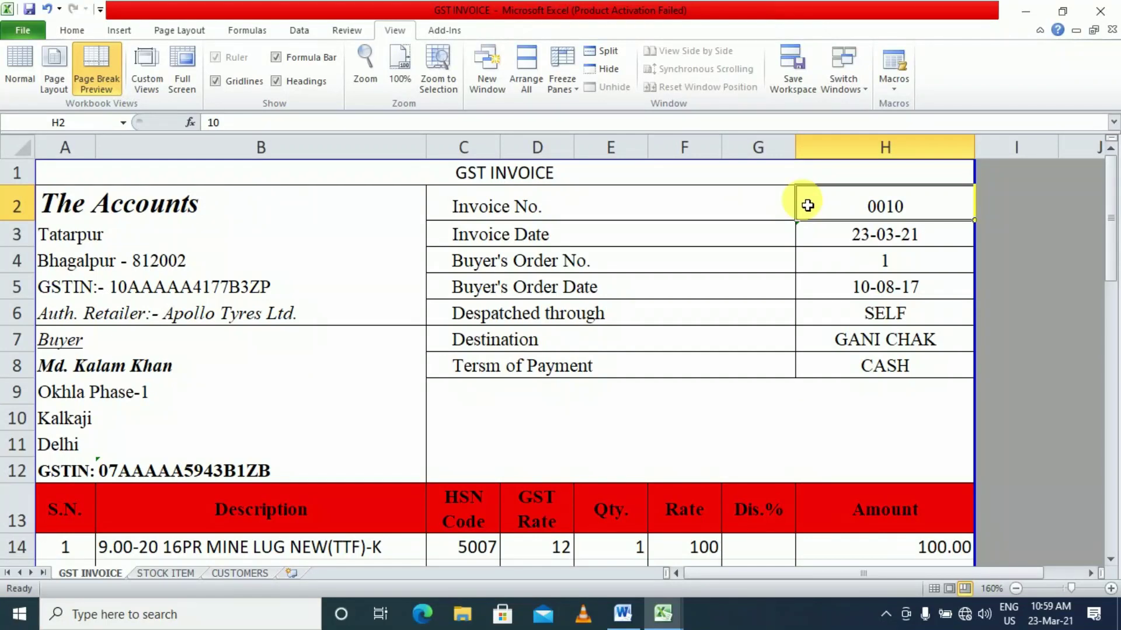
{"action": "key", "text": "alt+Tab"}
{"action": "key", "text": "Tab"}
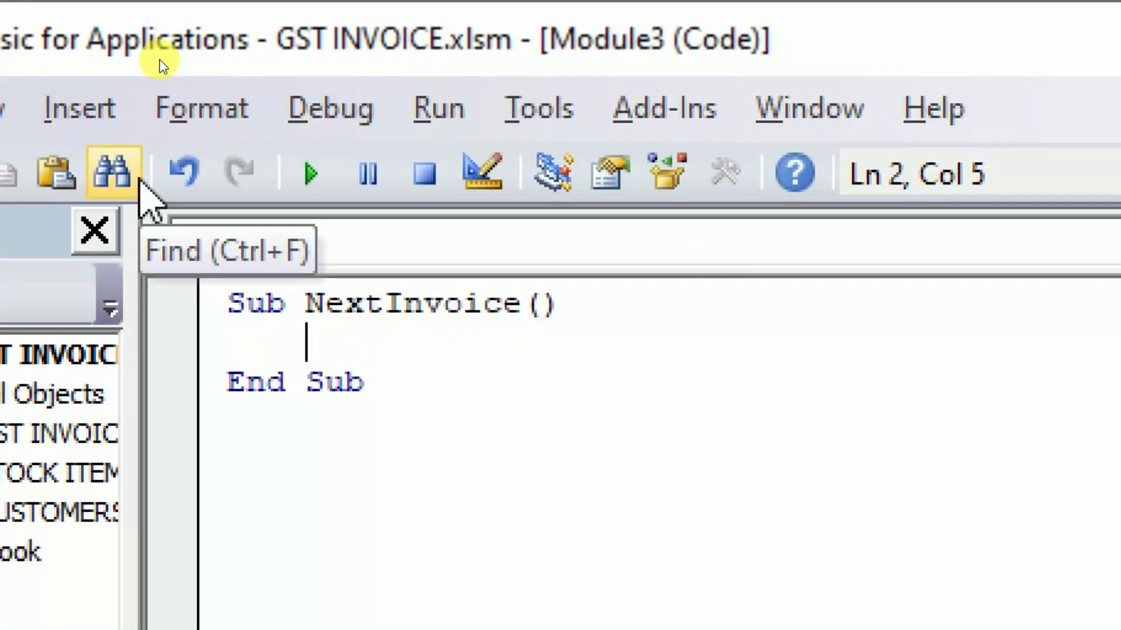
{"action": "type", "text": "Range"}
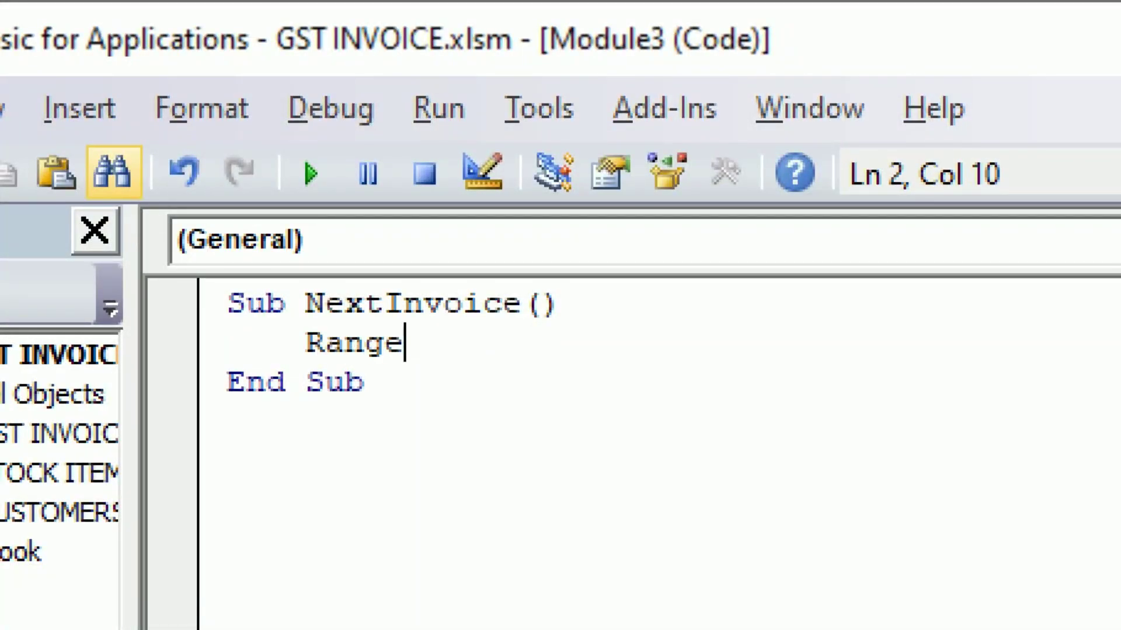
{"action": "type", "text": " ("}
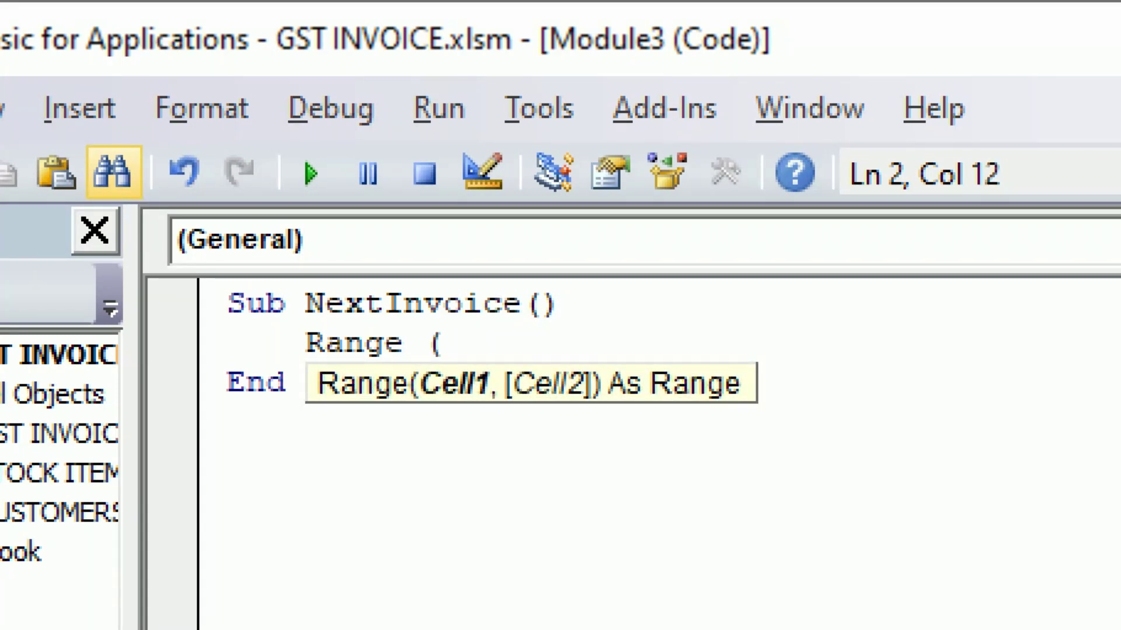
{"action": "type", "text": "\"H2"}
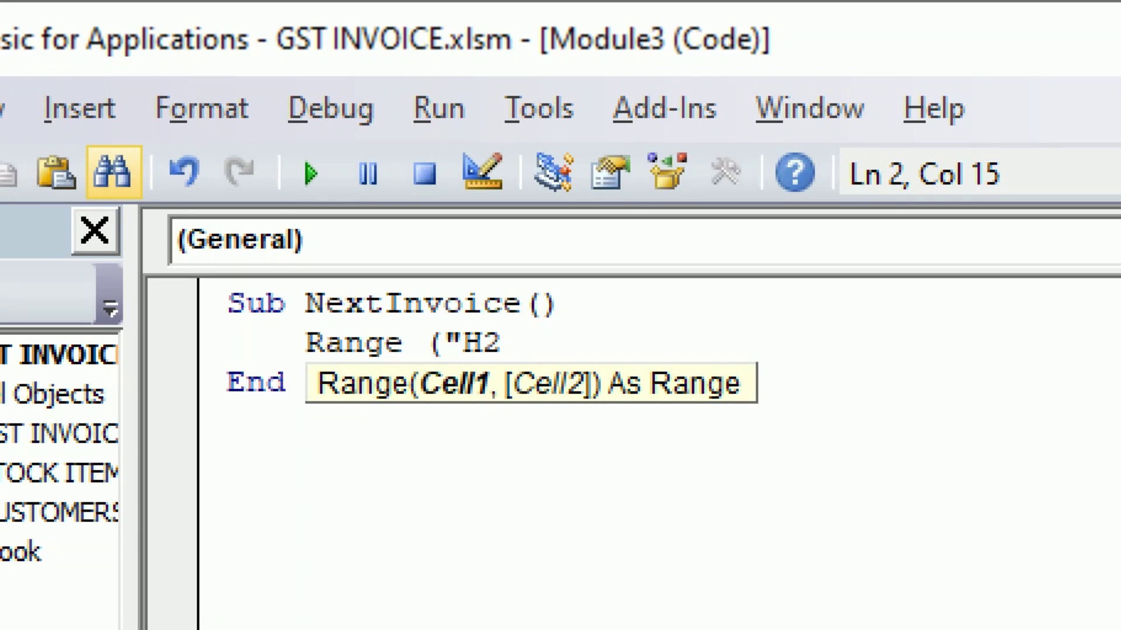
{"action": "type", "text": "\")"}
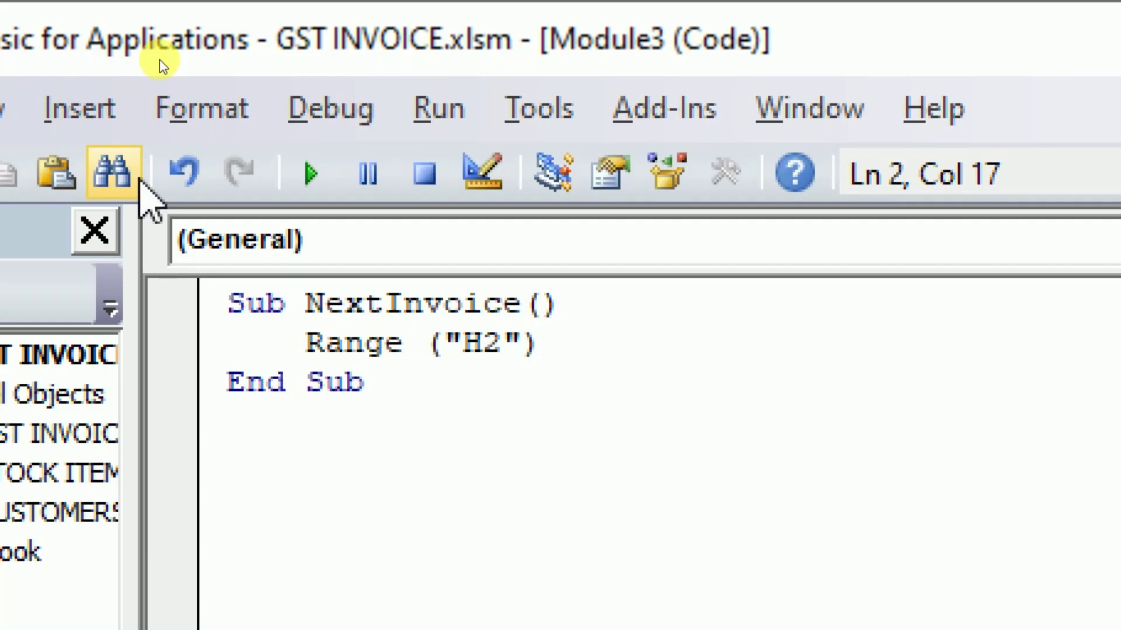
{"action": "type", "text": "."}
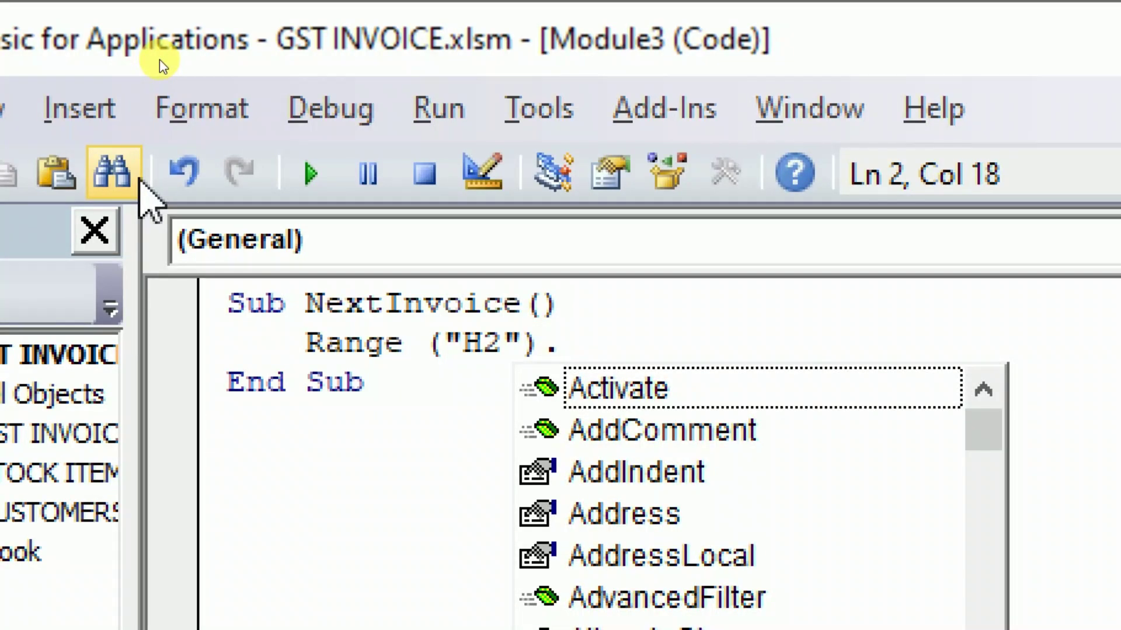
{"action": "type", "text": "Value."}
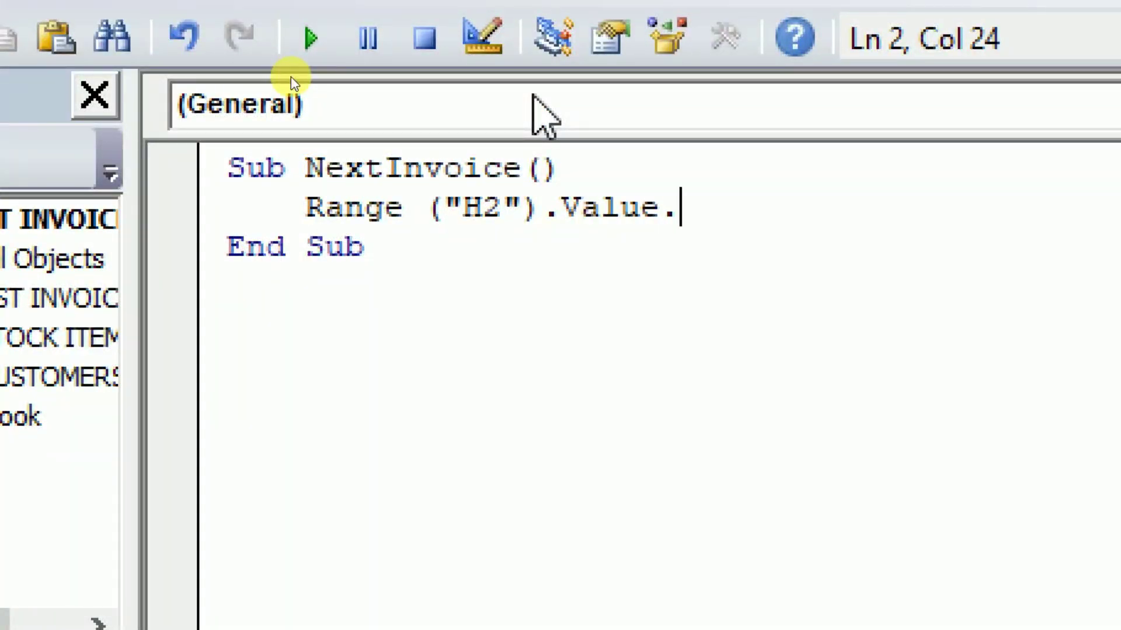
{"action": "key", "text": "BackSpace"}
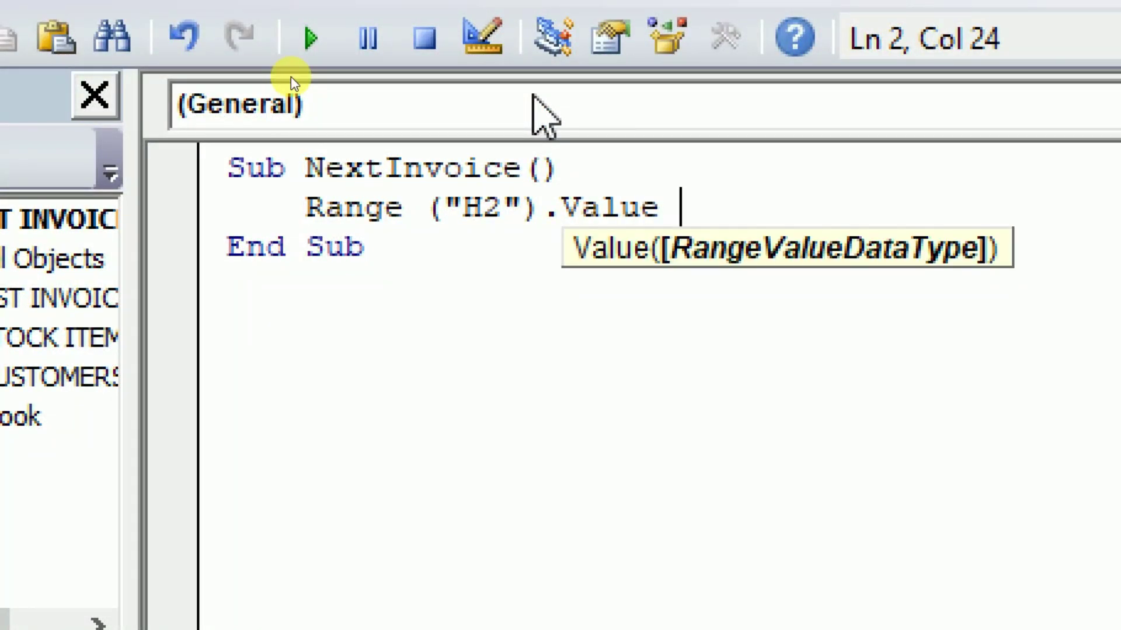
Complete the statement after Range("H2").Value with .Range("H2").Value + 1 and start a new code line
{"action": "type", "text": ". "}
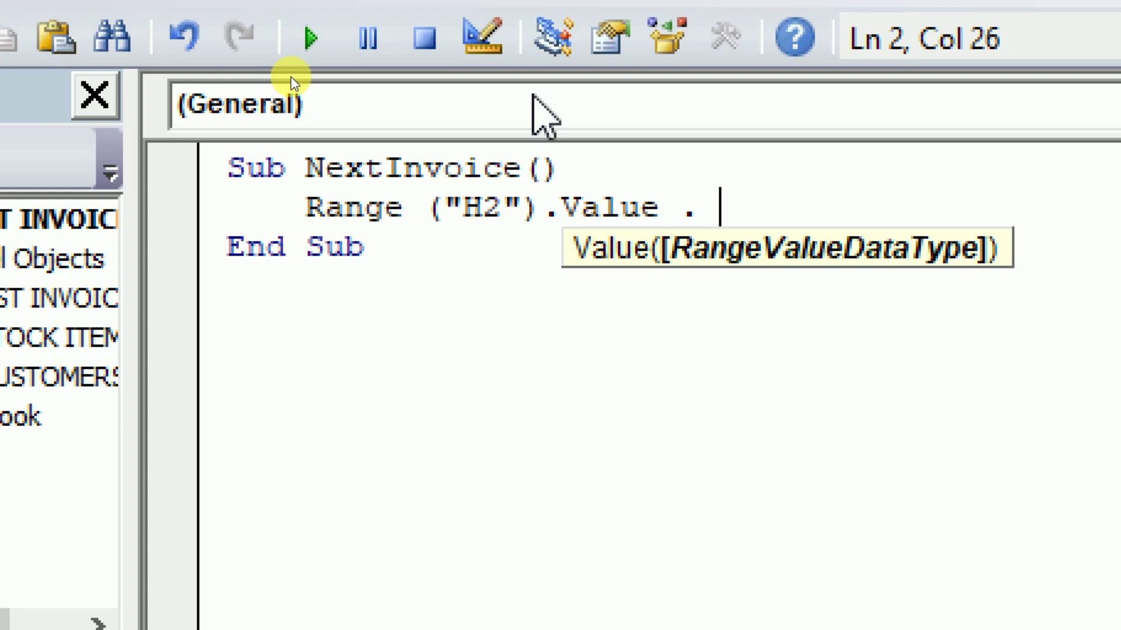
{"action": "type", "text": "Rage"}
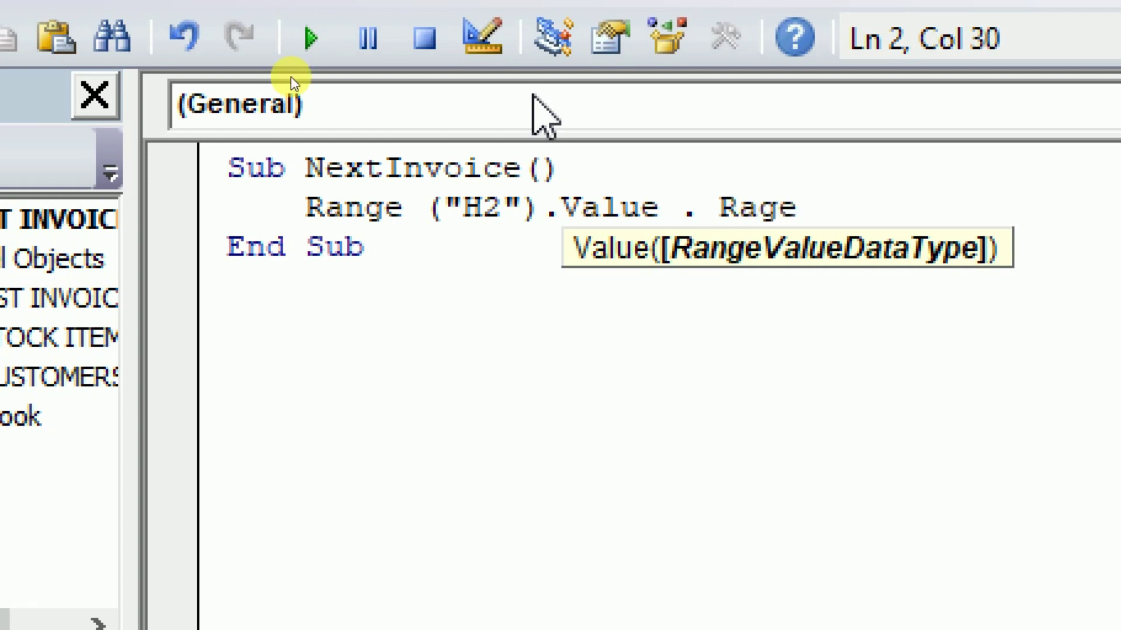
{"action": "key", "text": "BackSpace"}
{"action": "type", "text": "\\\\"}
{"action": "key", "text": "BackSpace"}
{"action": "key", "text": "BackSpace"}
{"action": "key", "text": "BackSpace"}
{"action": "key", "text": "BackSpace"}
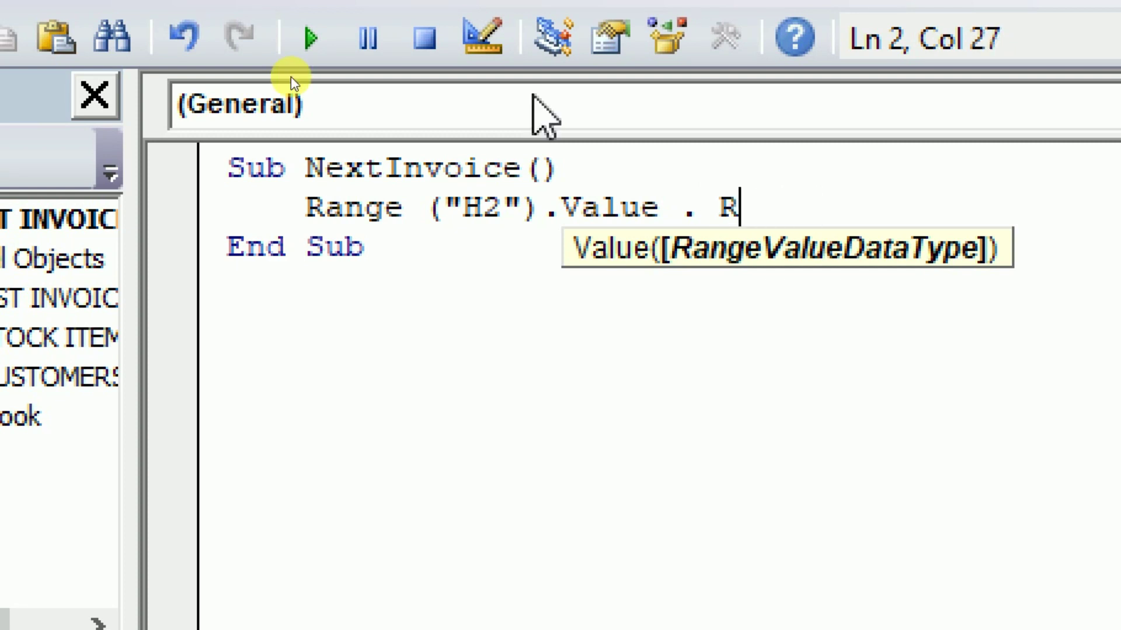
{"action": "type", "text": "ange "}
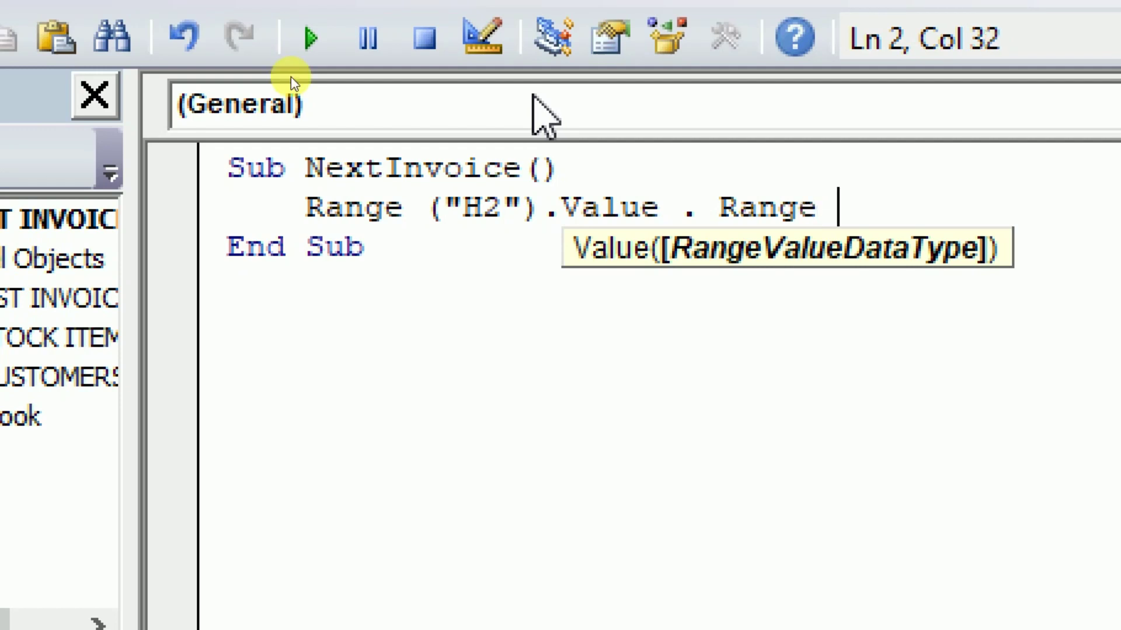
{"action": "type", "text": "("}
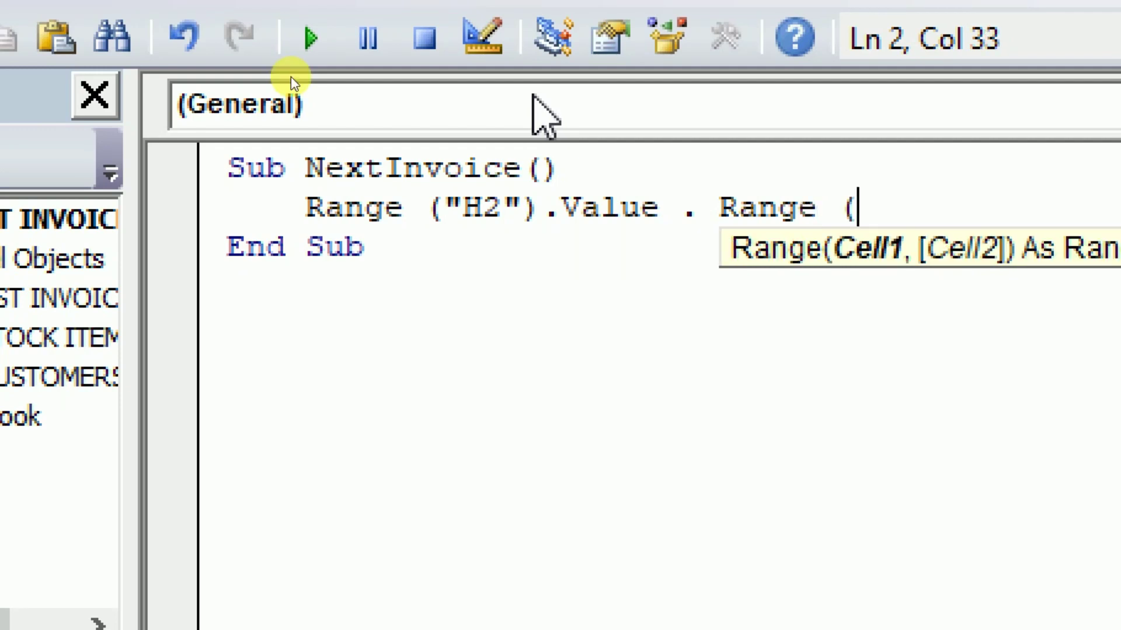
{"action": "type", "text": "\"H"}
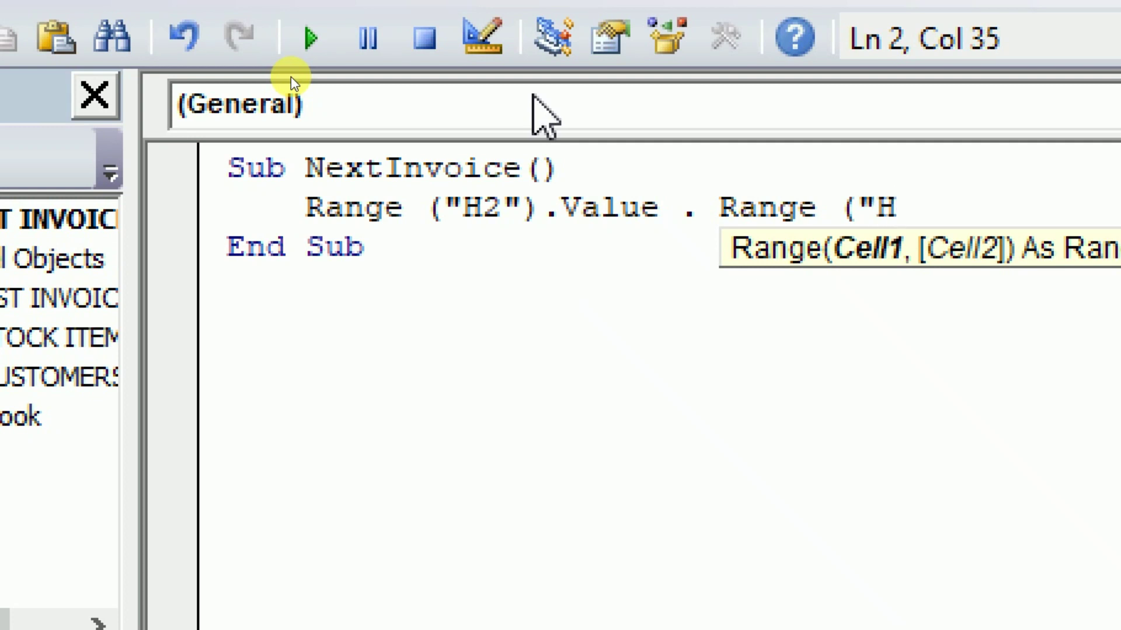
{"action": "type", "text": "2\""}
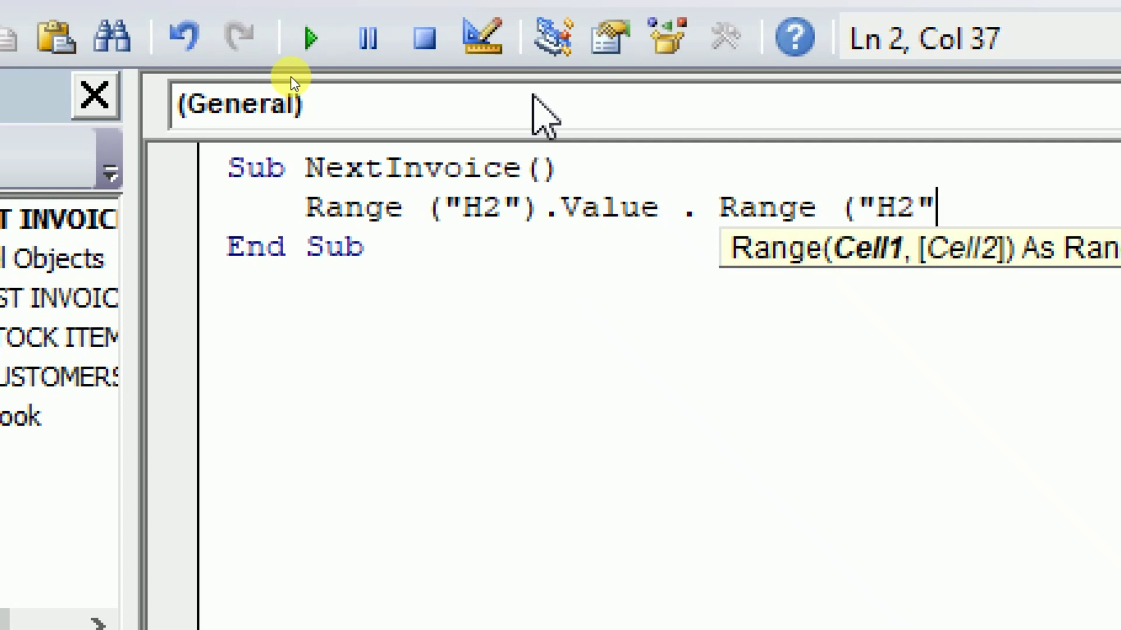
{"action": "type", "text": ")."}
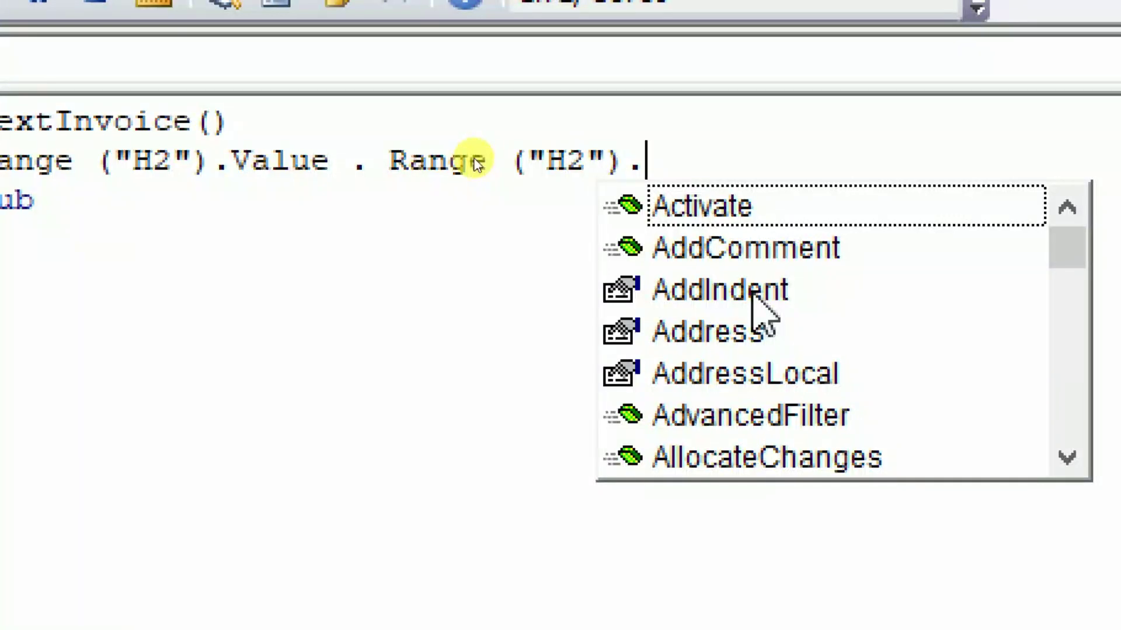
{"action": "type", "text": "Value"}
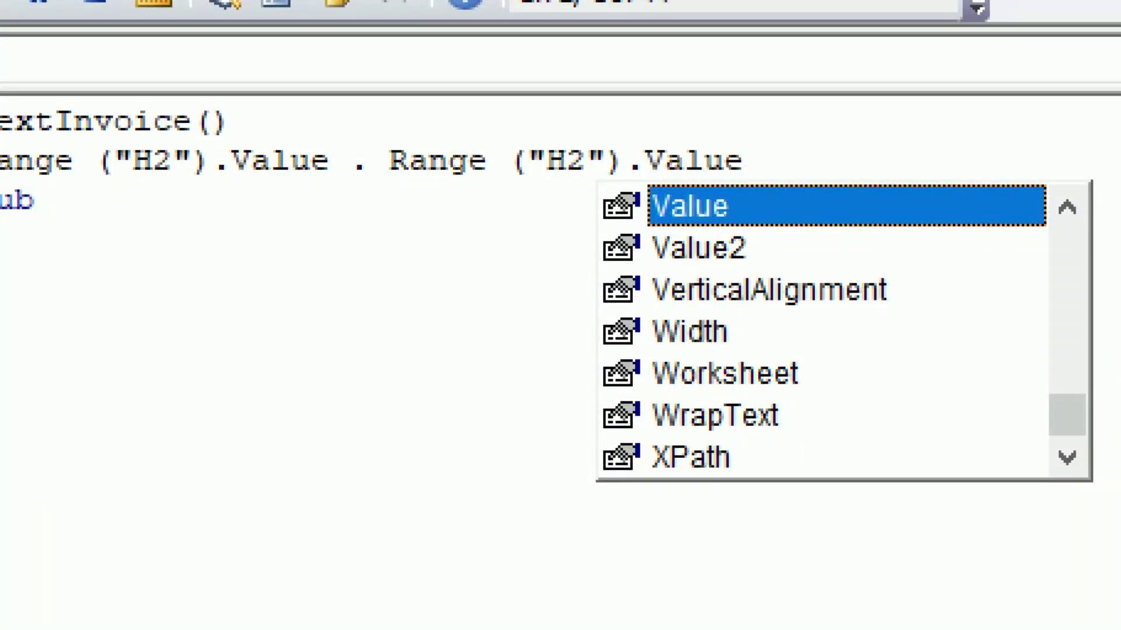
{"action": "type", "text": "+"}
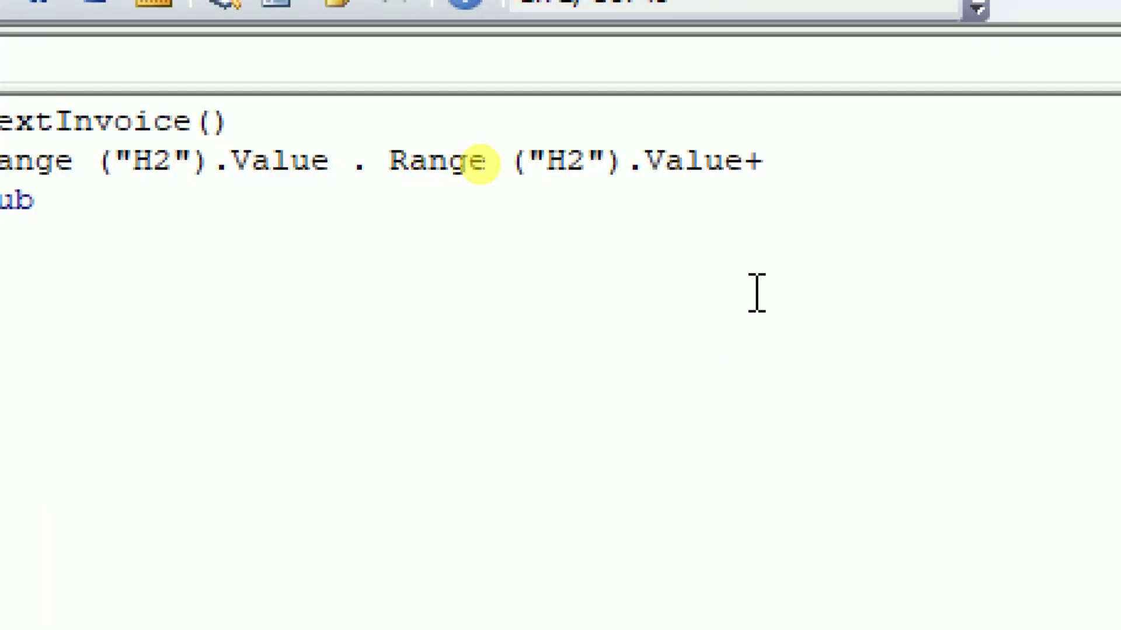
{"action": "type", "text": "1"}
{"action": "key", "text": "Return"}
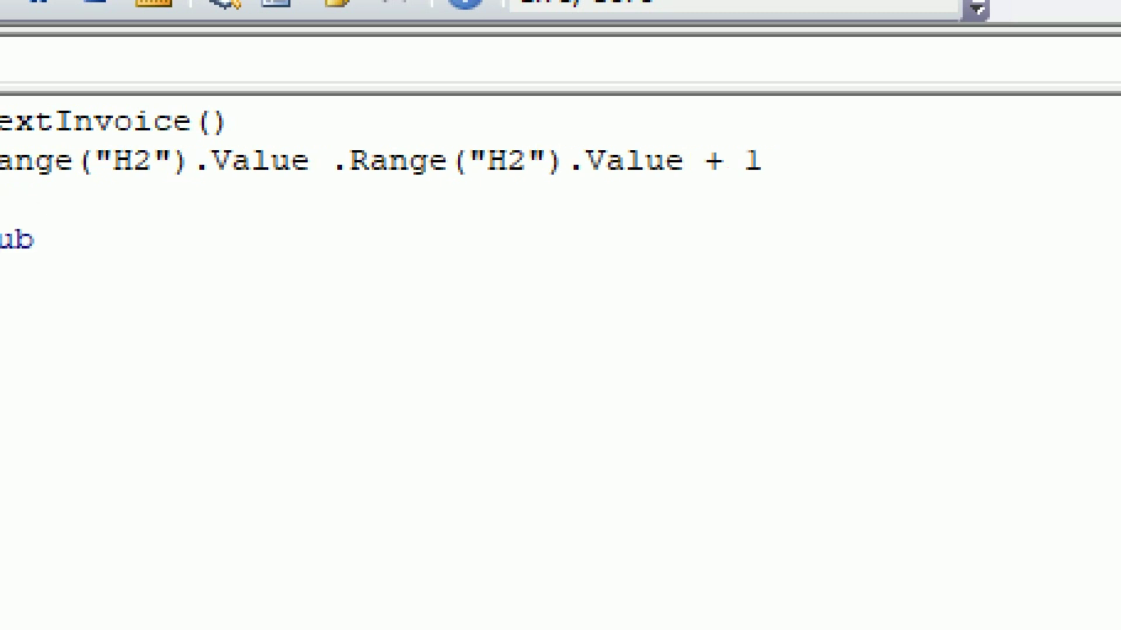
Return to the GST INVOICE sheet and examine the item description cells from B14 down
{"action": "key", "text": "alt+F11"}
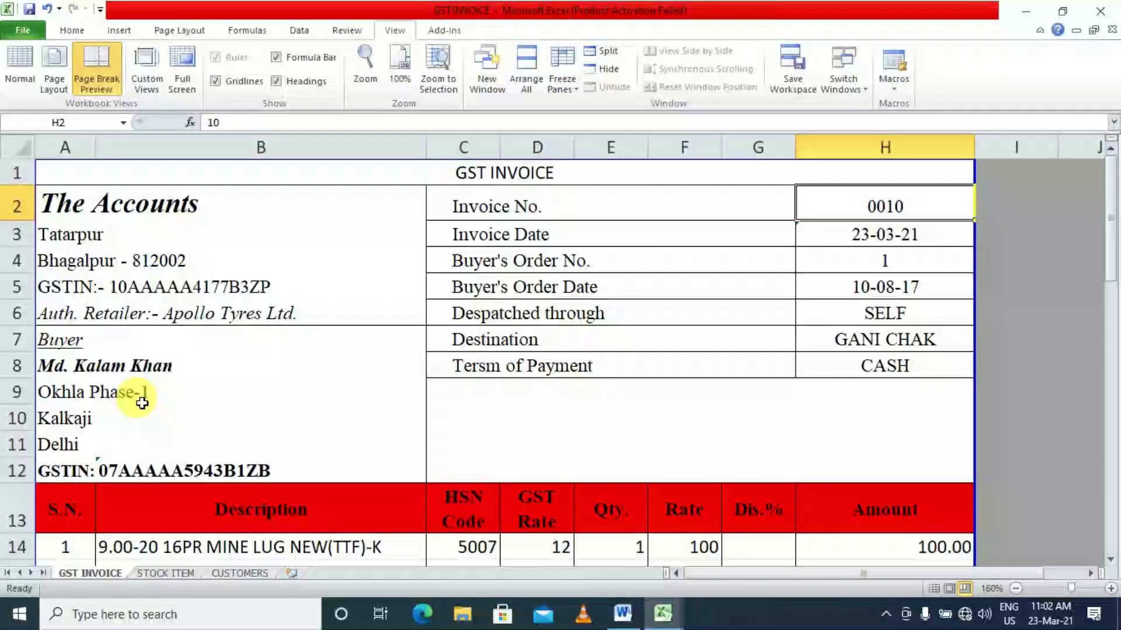
{"action": "scroll", "coordinate": [202, 508], "scroll_direction": "down", "scroll_amount": 3}
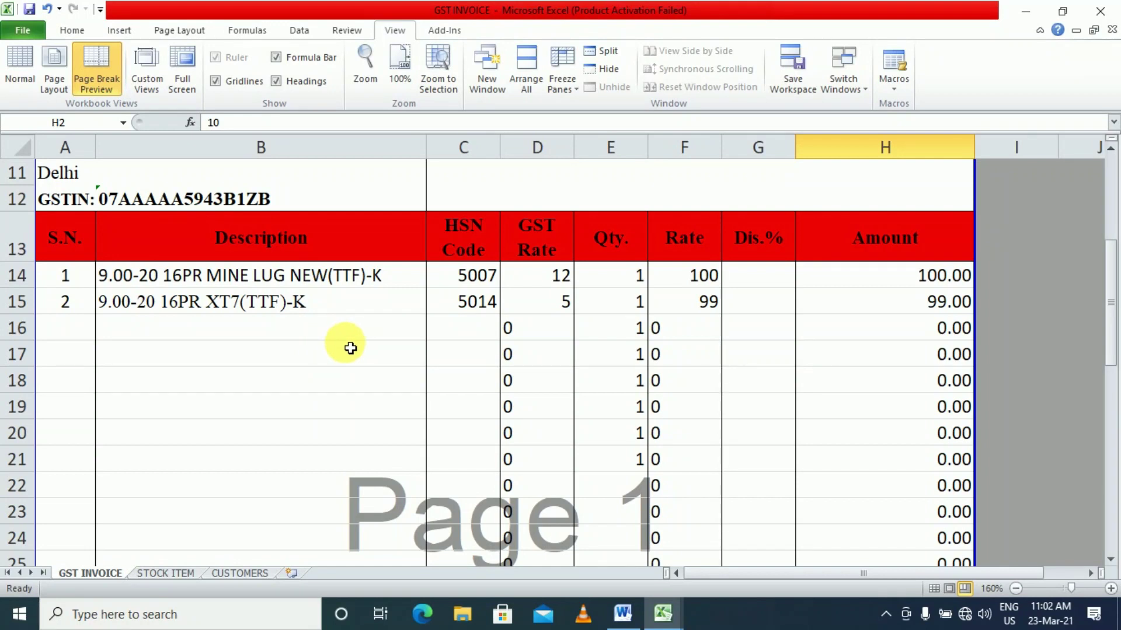
{"action": "left_click_drag", "start_coordinate": [308, 279], "coordinate": [316, 487]}
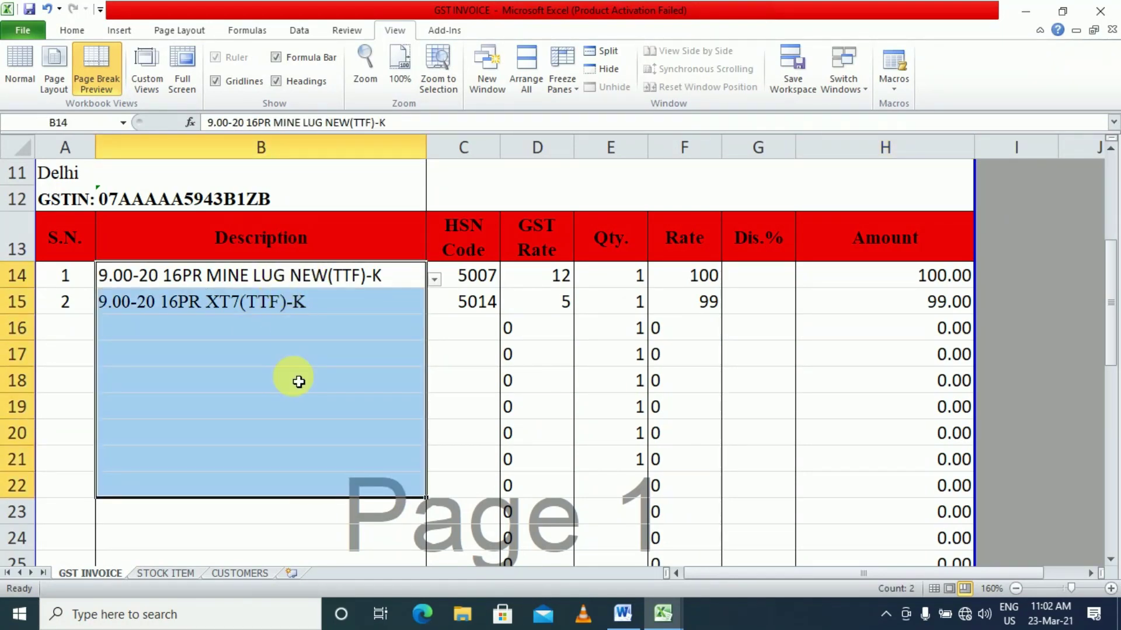
{"action": "left_click", "coordinate": [303, 378]}
{"action": "left_click_drag", "start_coordinate": [300, 279], "coordinate": [298, 330]}
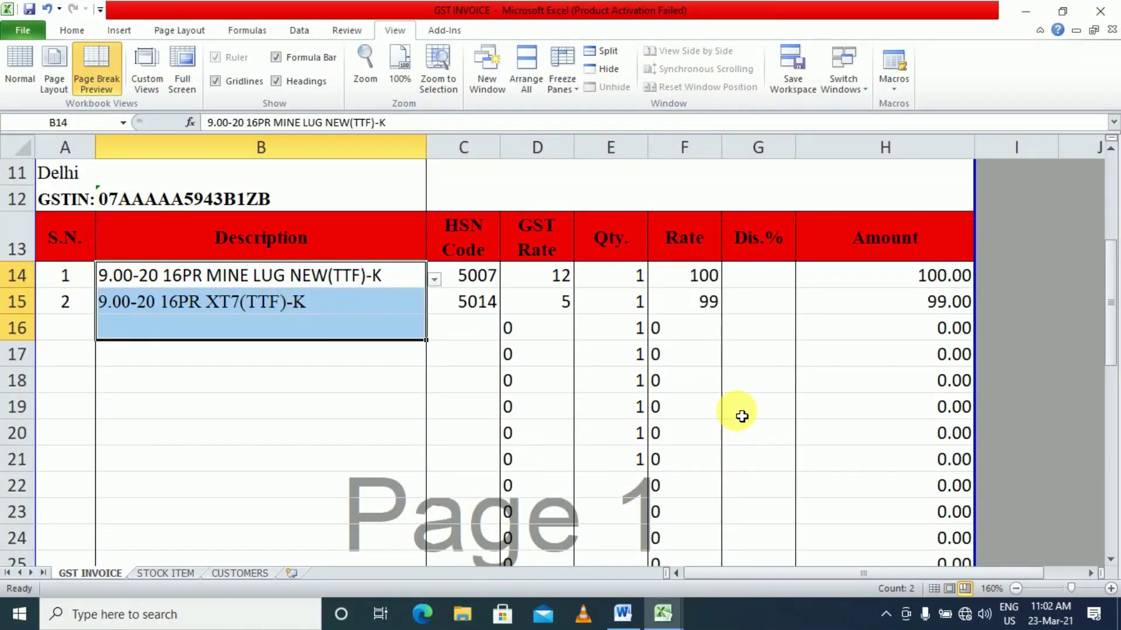
{"action": "left_click", "coordinate": [359, 407]}
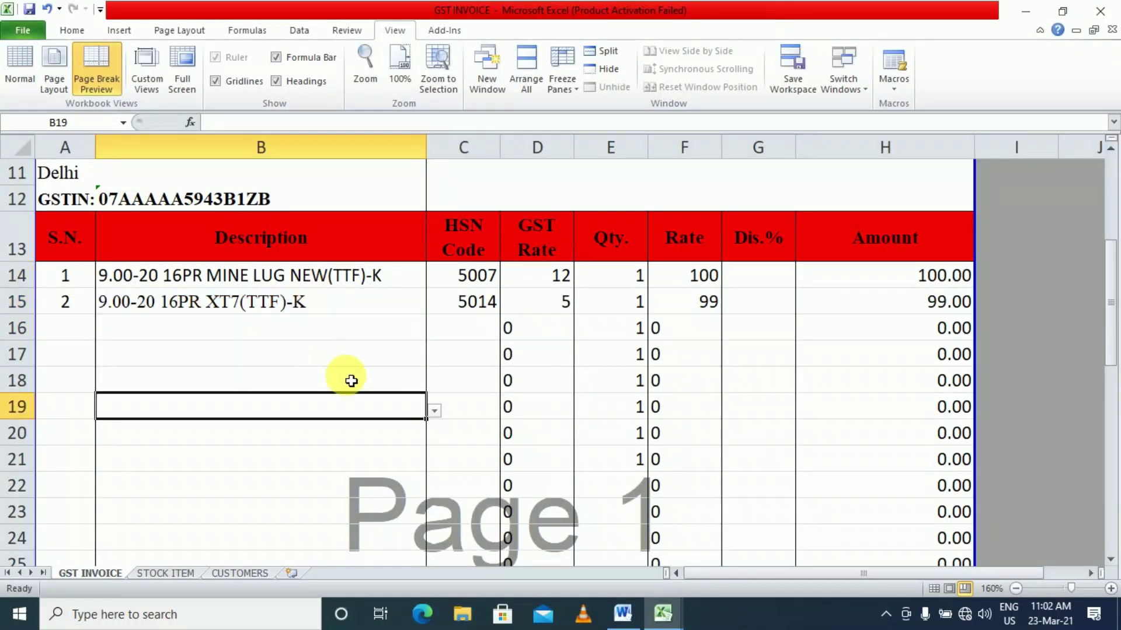
Clear the item descriptions in B14:B17 and undo the clearing
{"action": "left_click", "coordinate": [345, 355]}
{"action": "left_click_drag", "start_coordinate": [332, 280], "coordinate": [321, 355]}
{"action": "key", "text": "Delete"}
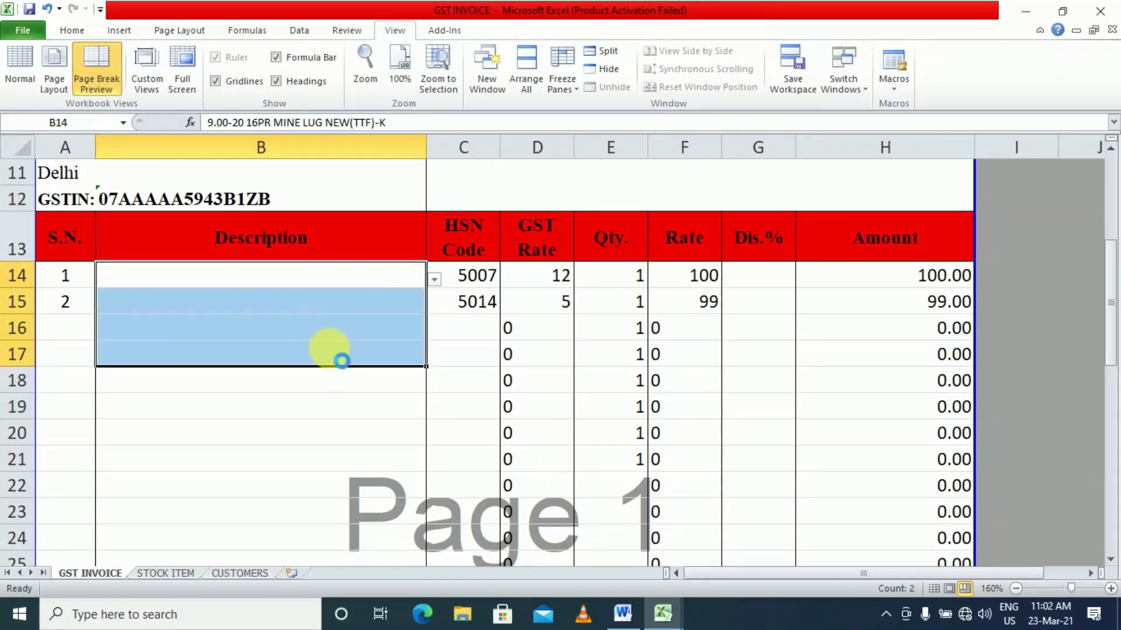
{"action": "key", "text": "ctrl+z"}
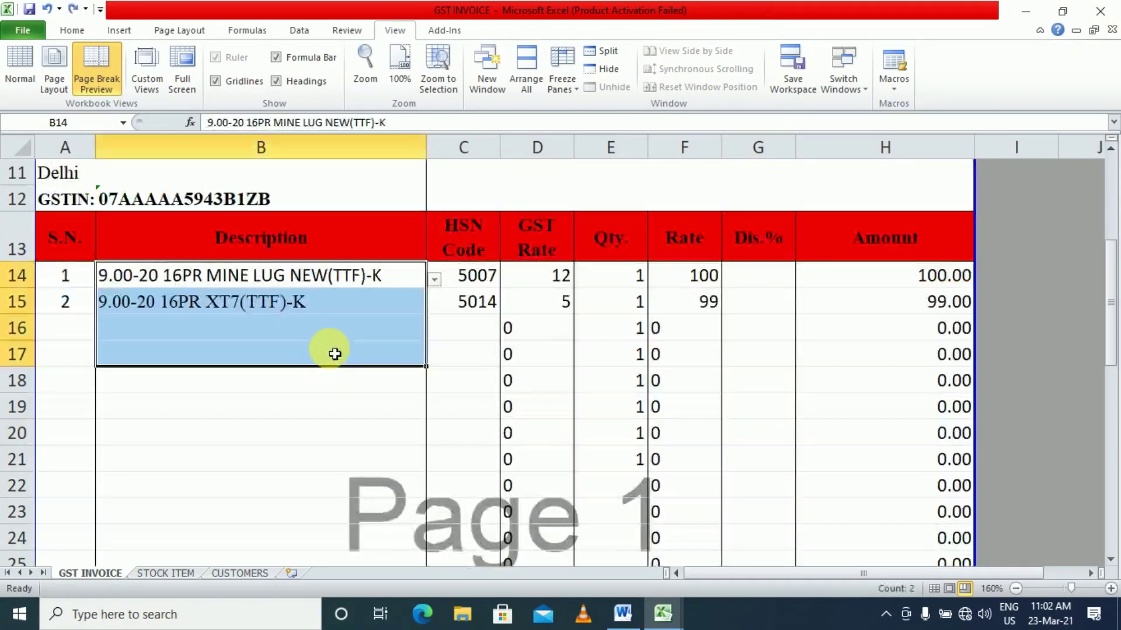
{"action": "left_click", "coordinate": [334, 354]}
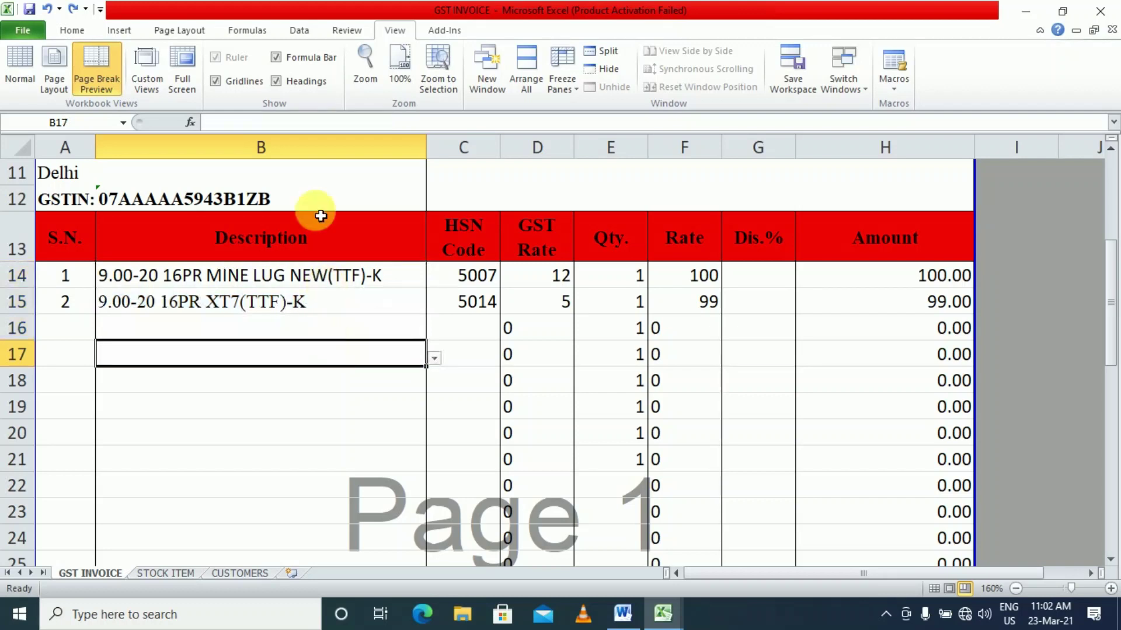
Check the first and last item description cells, B14 and B33, on the invoice sheet
{"action": "left_click", "coordinate": [296, 273]}
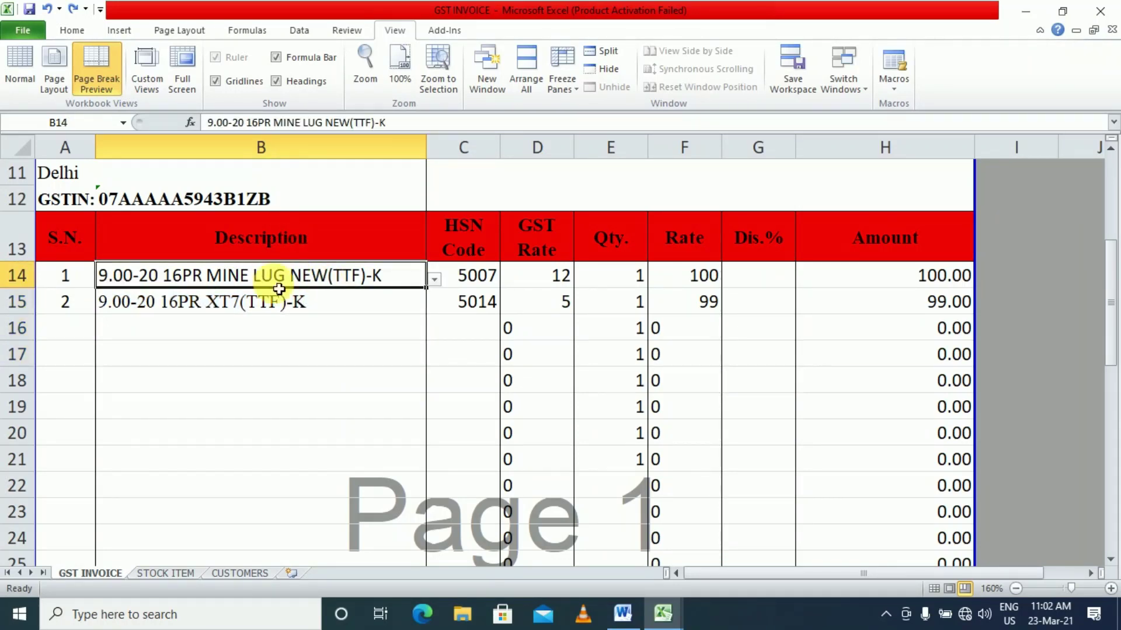
{"action": "scroll", "coordinate": [297, 336], "scroll_direction": "down", "scroll_amount": 7}
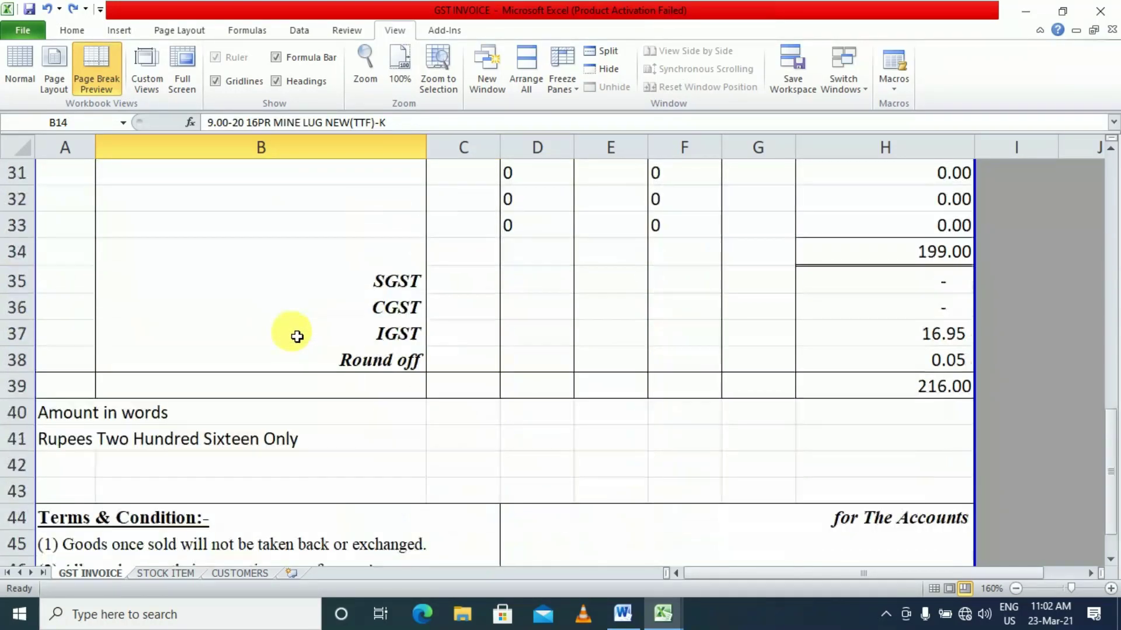
{"action": "left_click", "coordinate": [323, 233]}
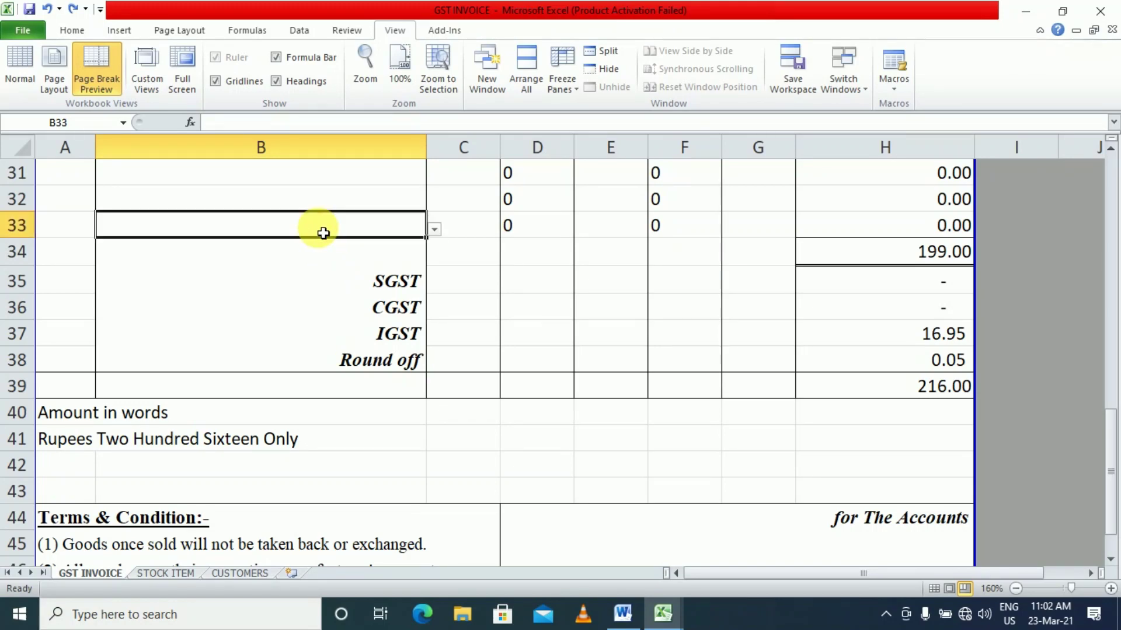
{"action": "scroll", "coordinate": [353, 289], "scroll_direction": "up", "scroll_amount": 7}
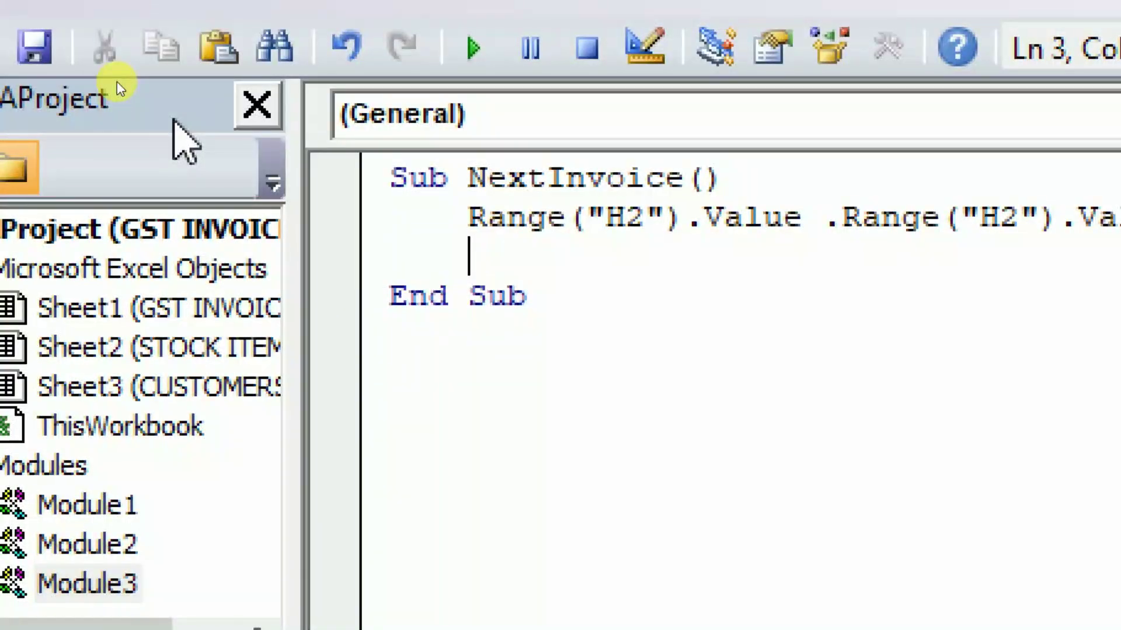
Begin the NextInvoice procedure's second statement with Range("B14:B33, including the opening quotation mark before the cell range
{"action": "type", "text": "Range"}
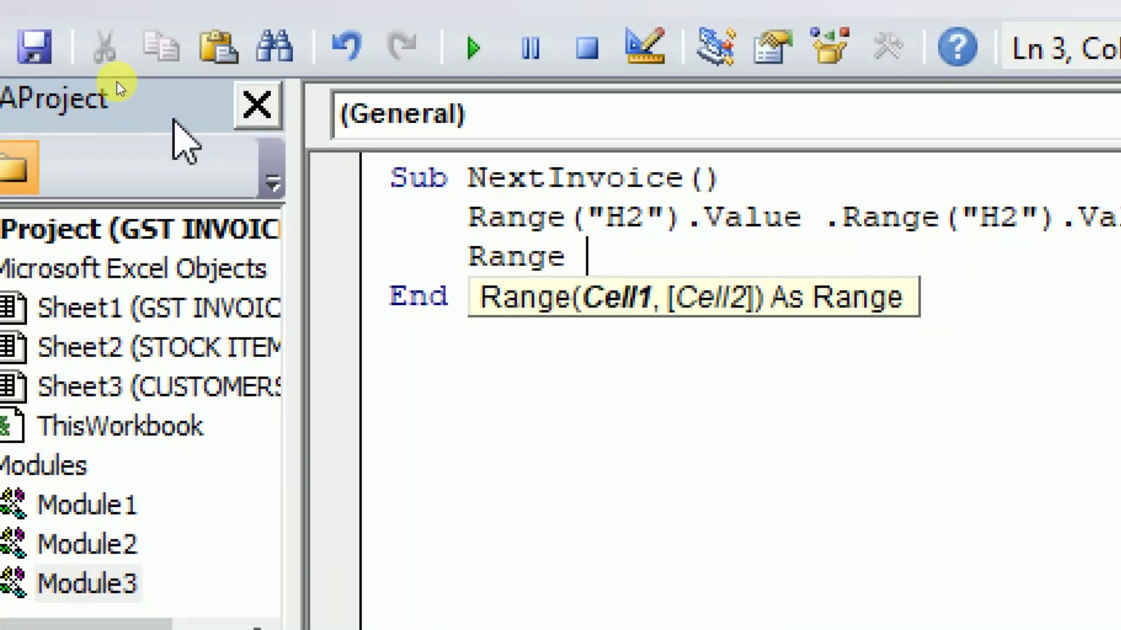
{"action": "type", "text": " (B1"}
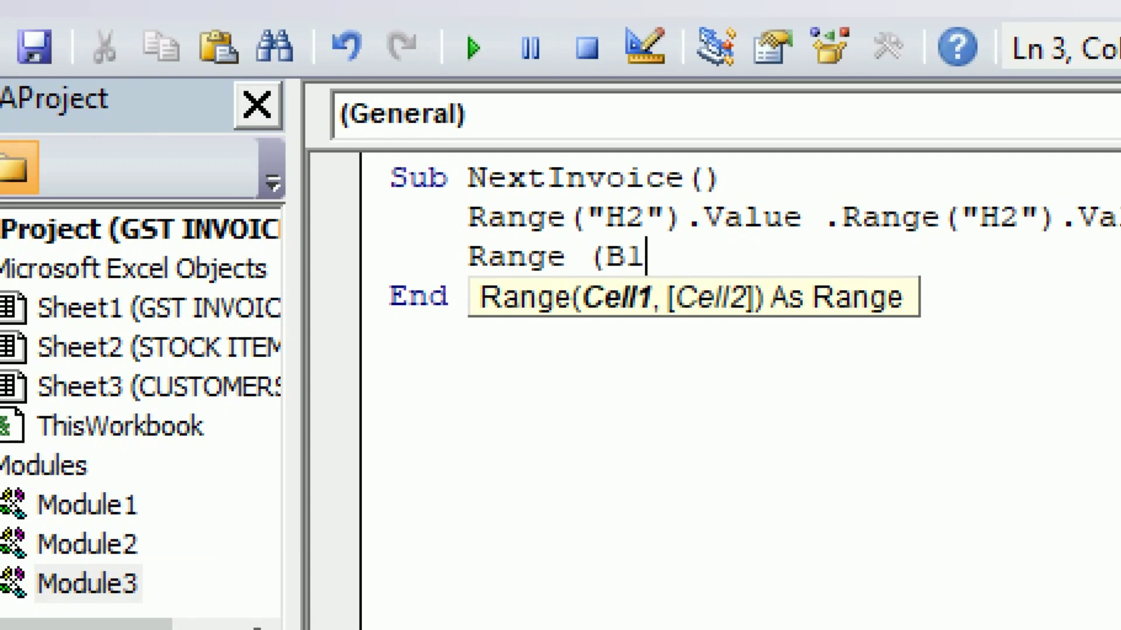
{"action": "type", "text": "4:B33"}
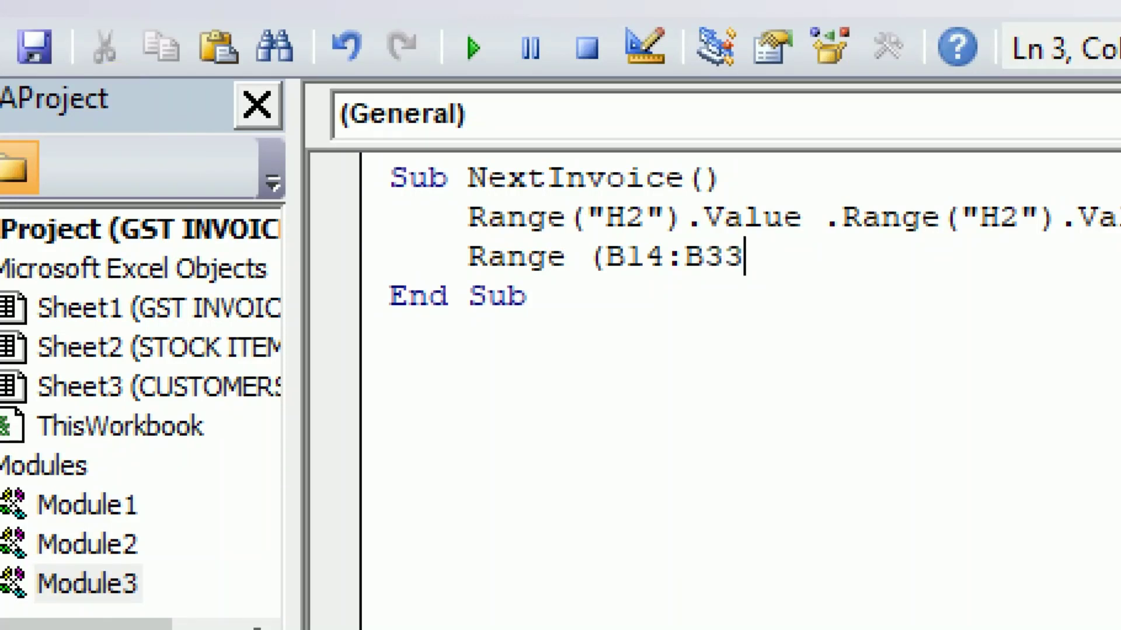
{"action": "key", "text": "Left"}
{"action": "key", "text": "Left"}
{"action": "key", "text": "Left"}
{"action": "key", "text": "Left"}
{"action": "key", "text": "Left"}
{"action": "type", "text": "\"B14:B33"}
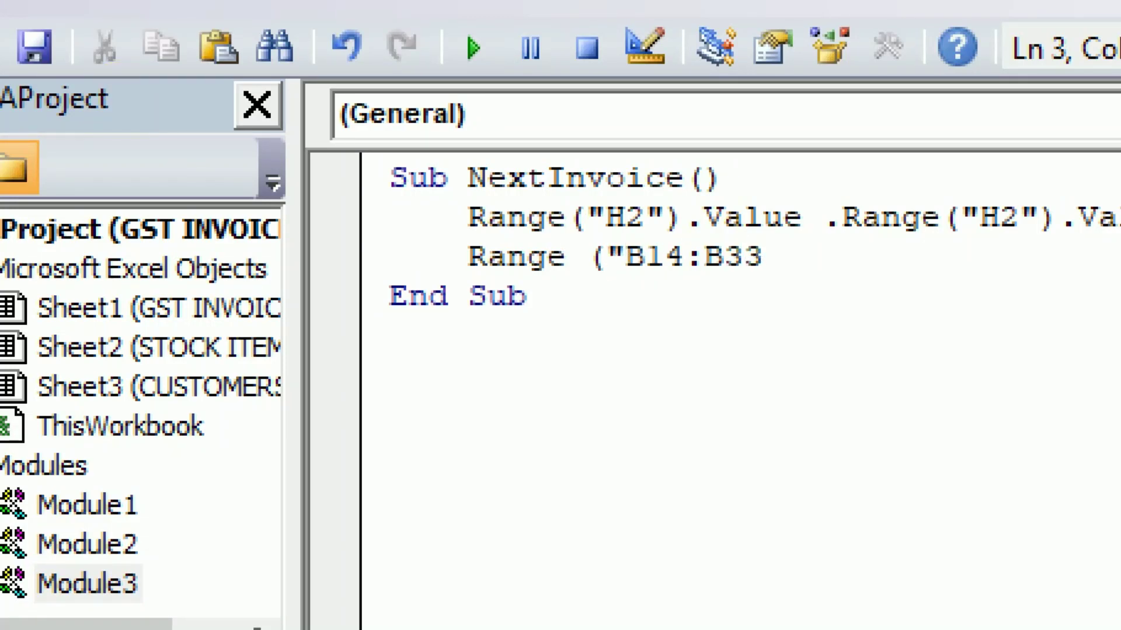
Complete the B14:B33 statement with the ClearContents method and start a new code line
{"action": "type", "text": "\")."}
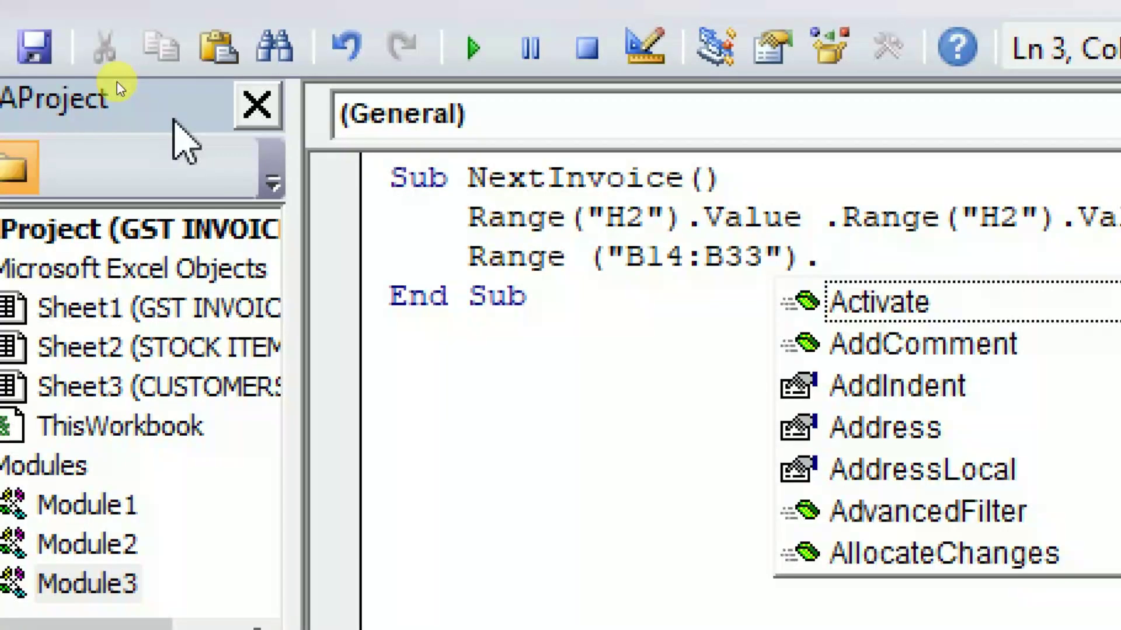
{"action": "type", "text": "cle"}
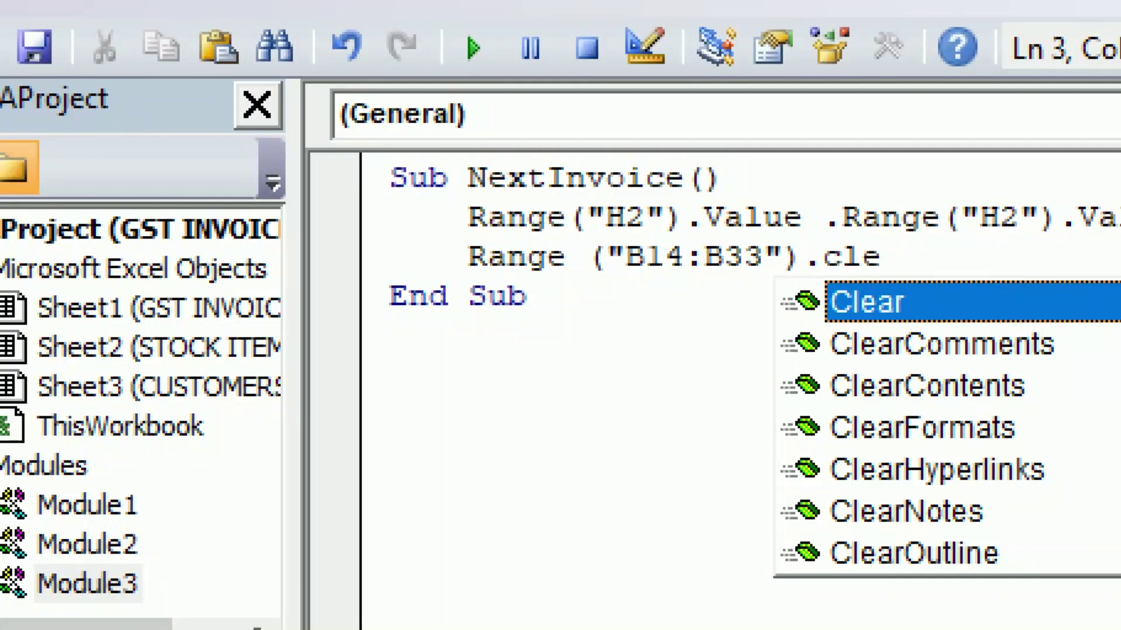
{"action": "type", "text": "arc"}
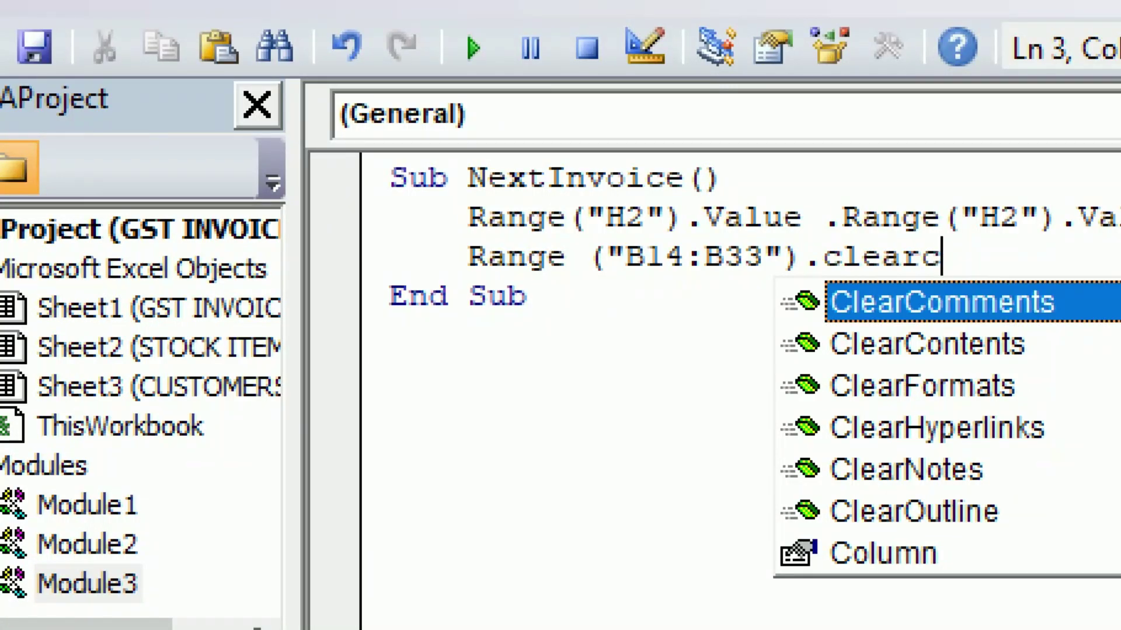
{"action": "left_click", "coordinate": [1009, 348]}
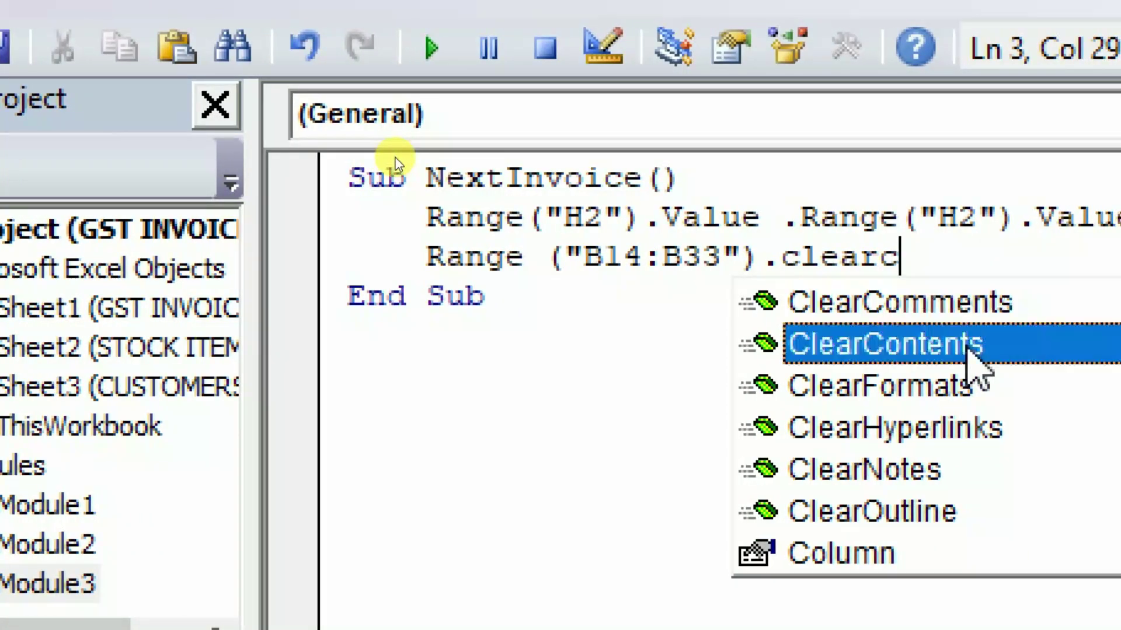
{"action": "double_click", "coordinate": [967, 347]}
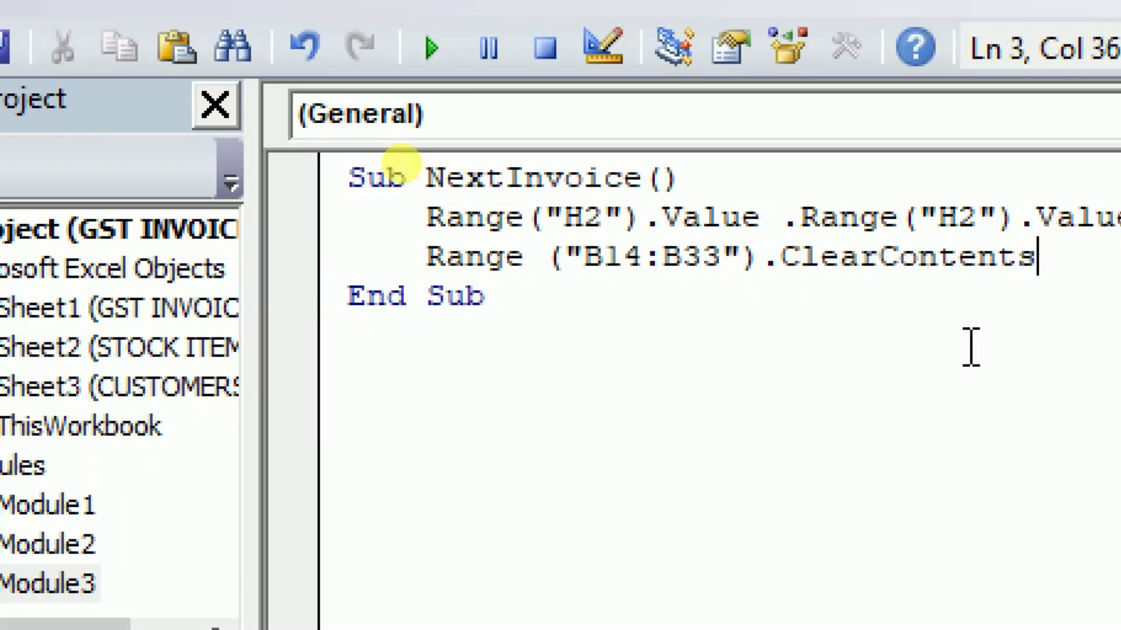
{"action": "key", "text": "Return"}
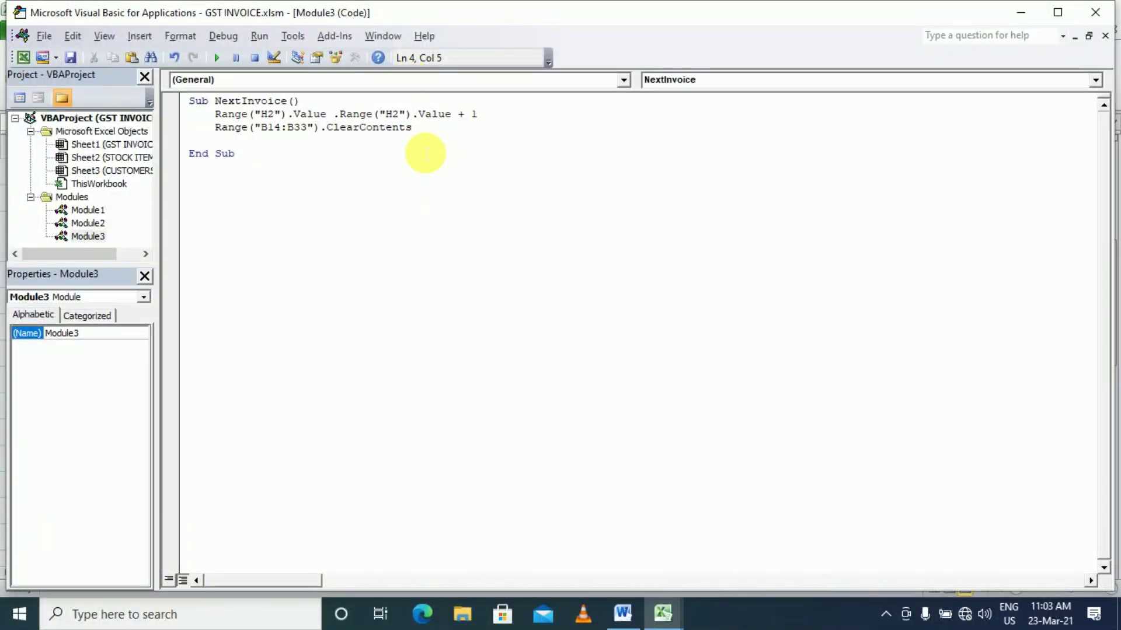
Close the code editor and draw a rectangle beside the invoice details, over columns I and J from row 3 to row 6
{"action": "left_click", "coordinate": [1094, 12]}
{"action": "scroll", "coordinate": [899, 245], "scroll_direction": "up", "scroll_amount": 4}
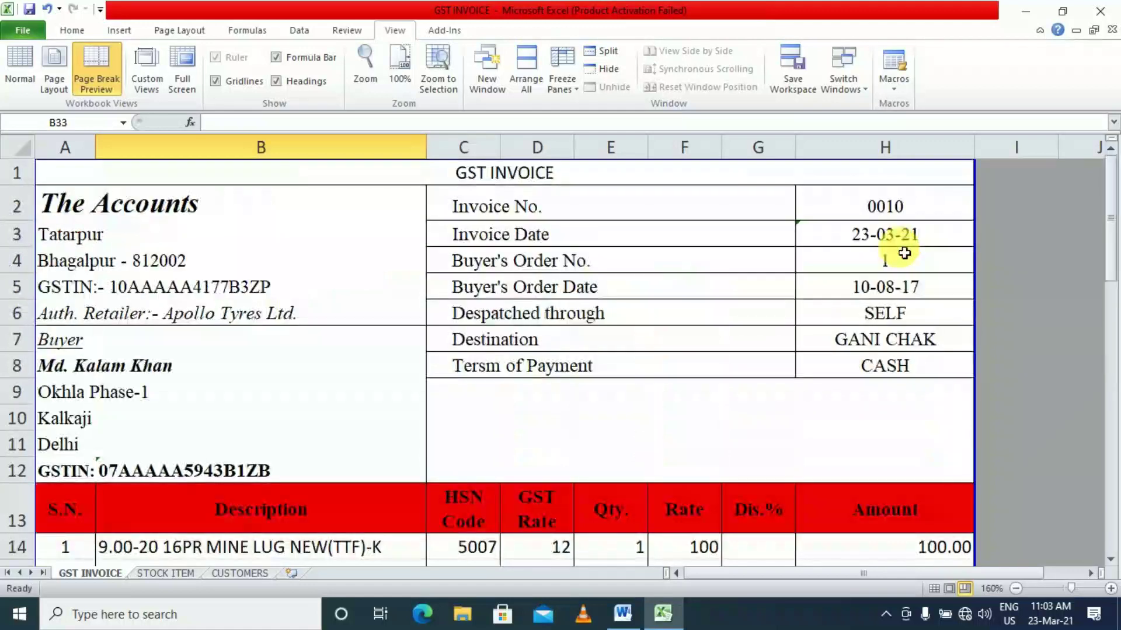
{"action": "scroll", "coordinate": [904, 252], "scroll_direction": "down", "scroll_amount": 1}
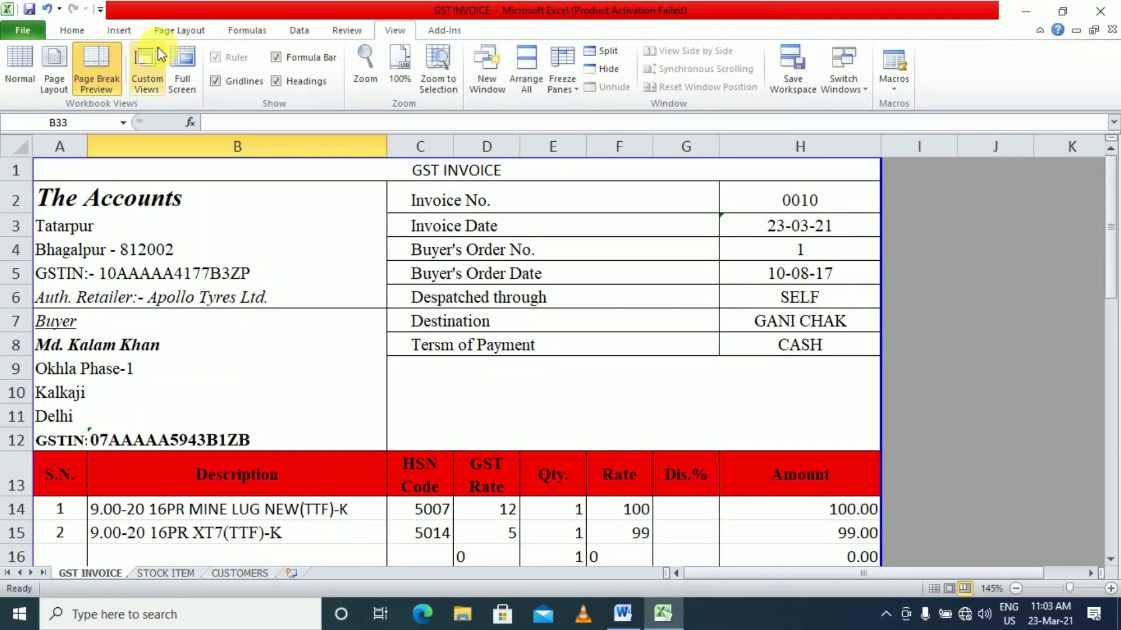
{"action": "left_click", "coordinate": [124, 34]}
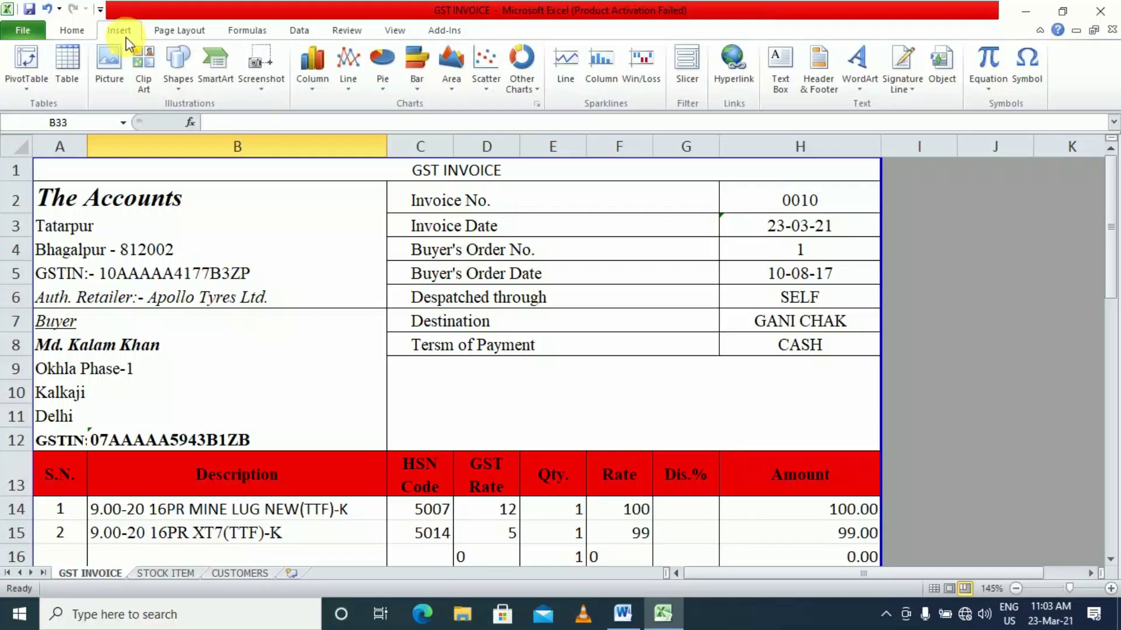
{"action": "left_click", "coordinate": [177, 88]}
{"action": "left_click", "coordinate": [220, 121]}
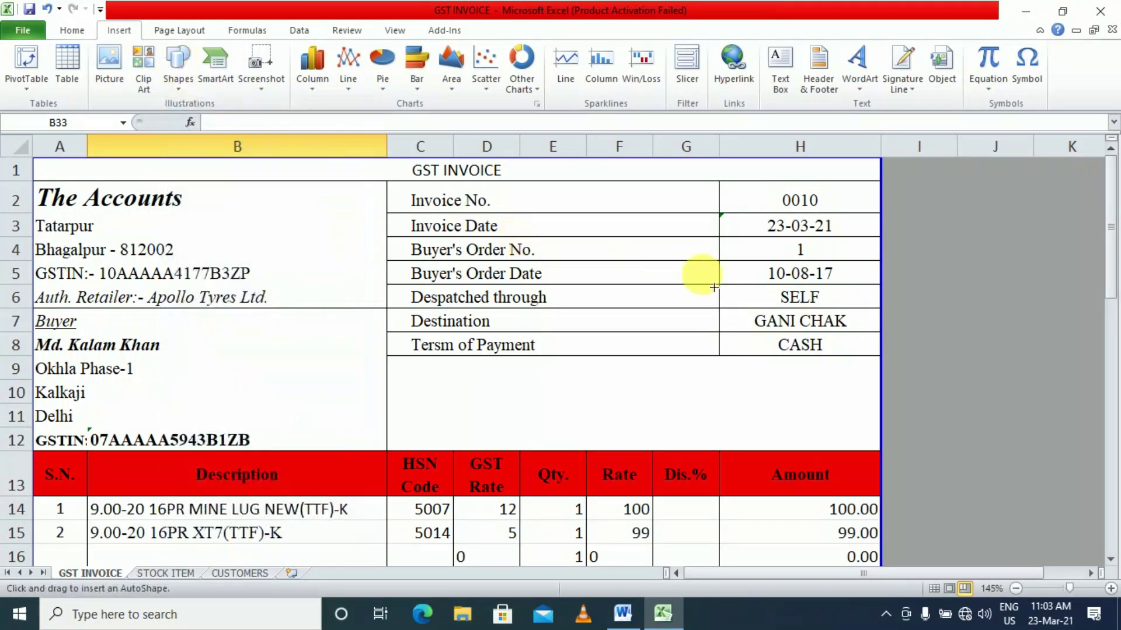
{"action": "mouse_move", "coordinate": [910, 218]}
{"action": "left_mouse_down"}
{"action": "mouse_move", "coordinate": [1023, 299]}
{"action": "mouse_move", "coordinate": [889, 335]}
{"action": "left_mouse_up"}
{"action": "left_click", "coordinate": [1005, 342]}
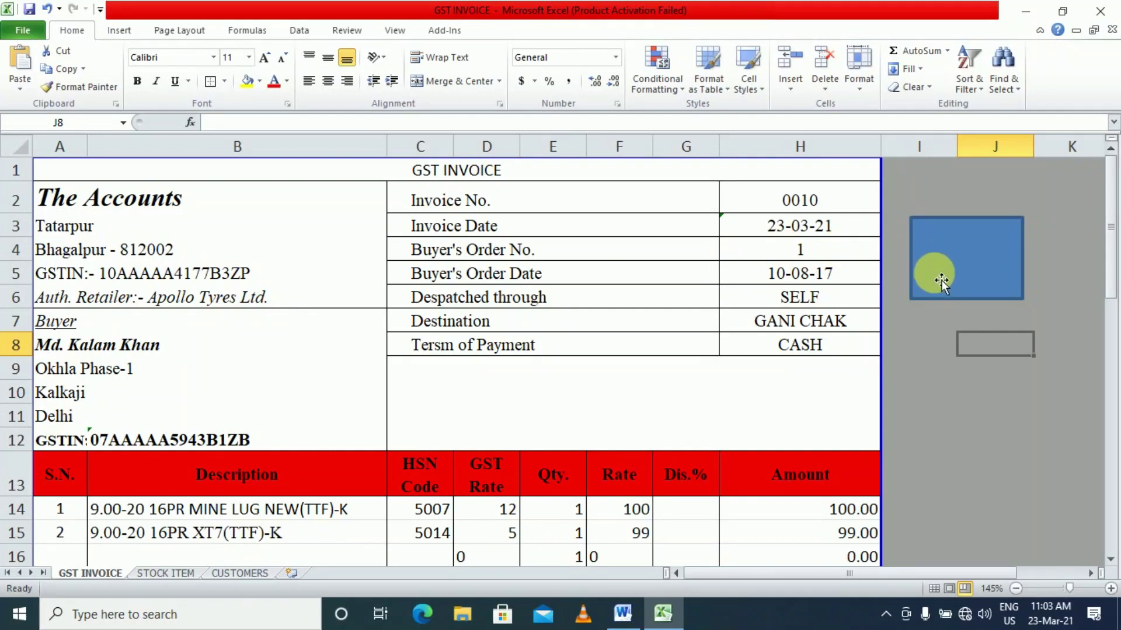
Assign the NextInvoice macro to the rectangle
{"action": "right_click", "coordinate": [952, 269]}
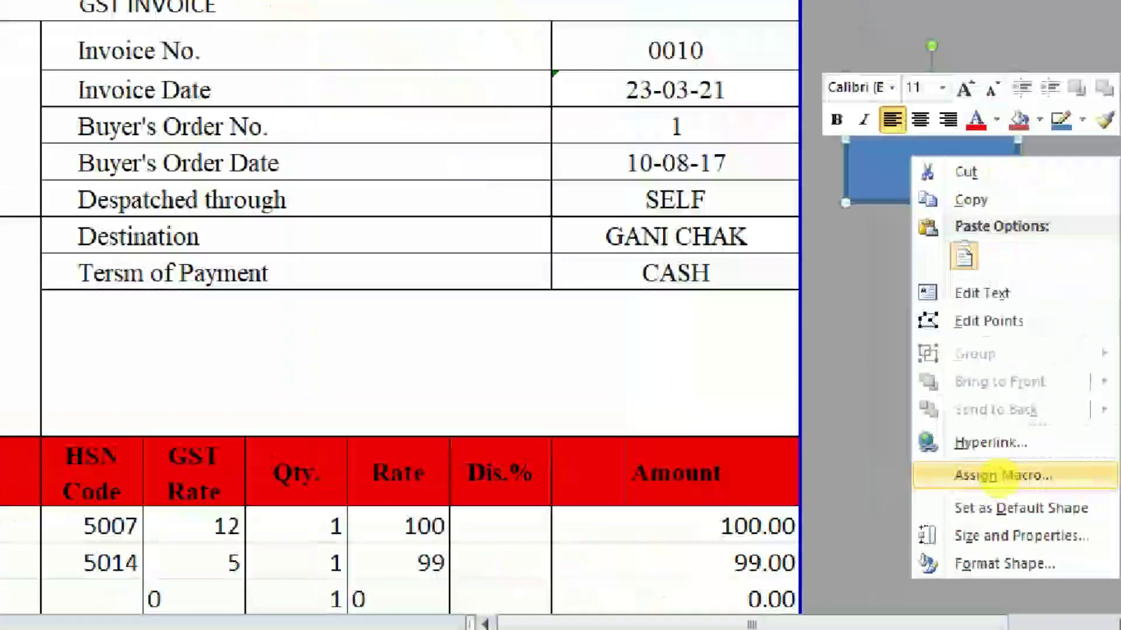
{"action": "left_click", "coordinate": [998, 476]}
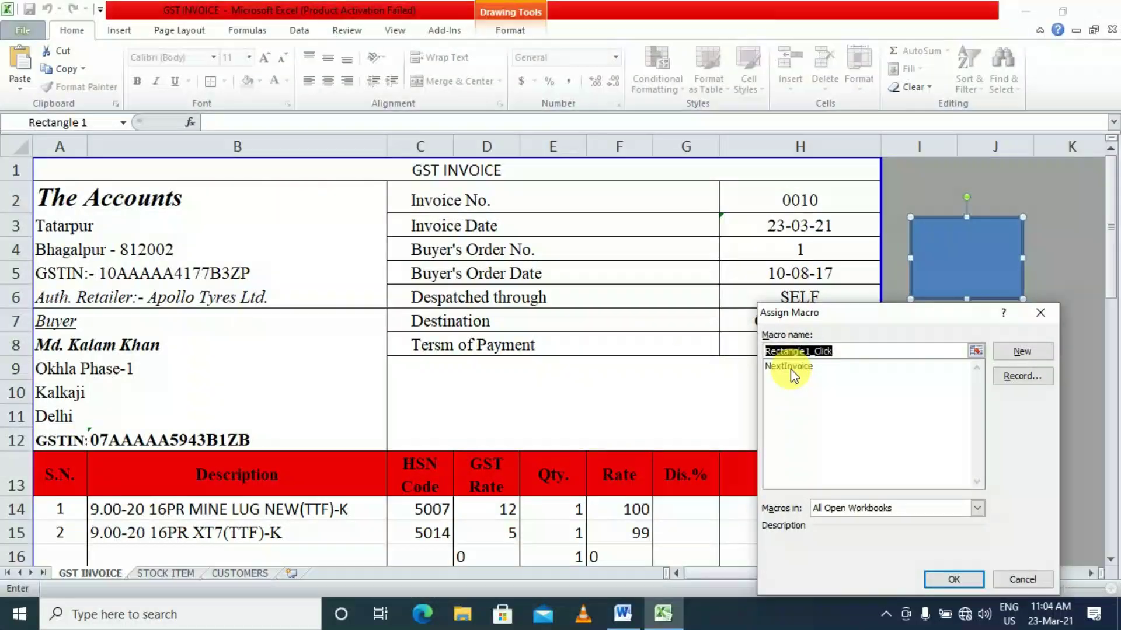
{"action": "double_click", "coordinate": [789, 362]}
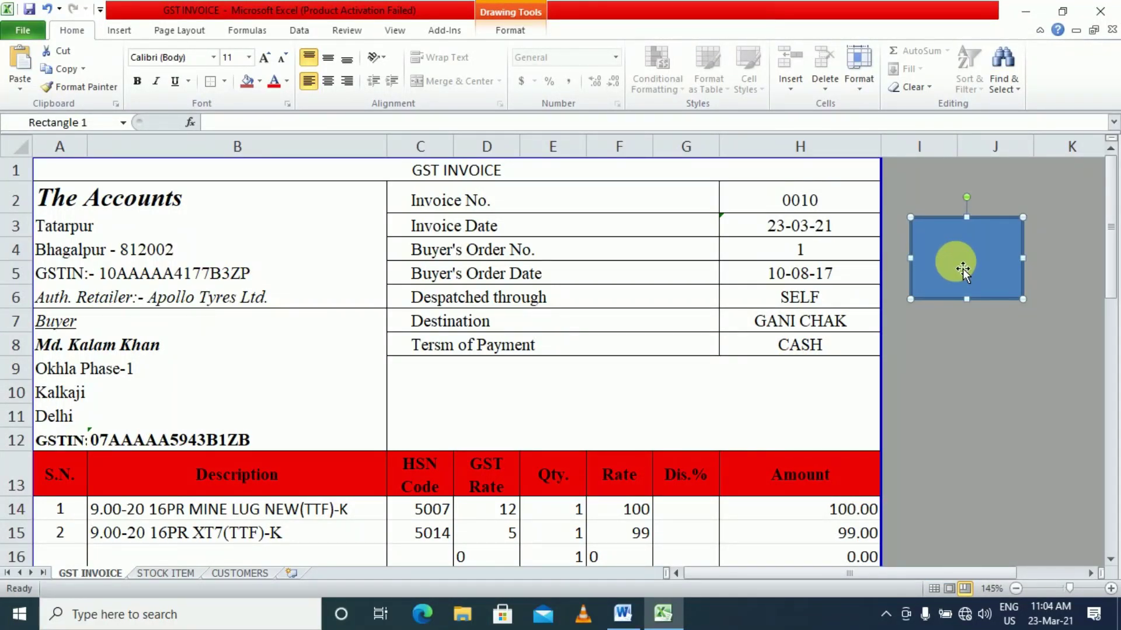
Label the rectangle "Click Here" and format the text as bold 18 pt
{"action": "right_click", "coordinate": [962, 268]}
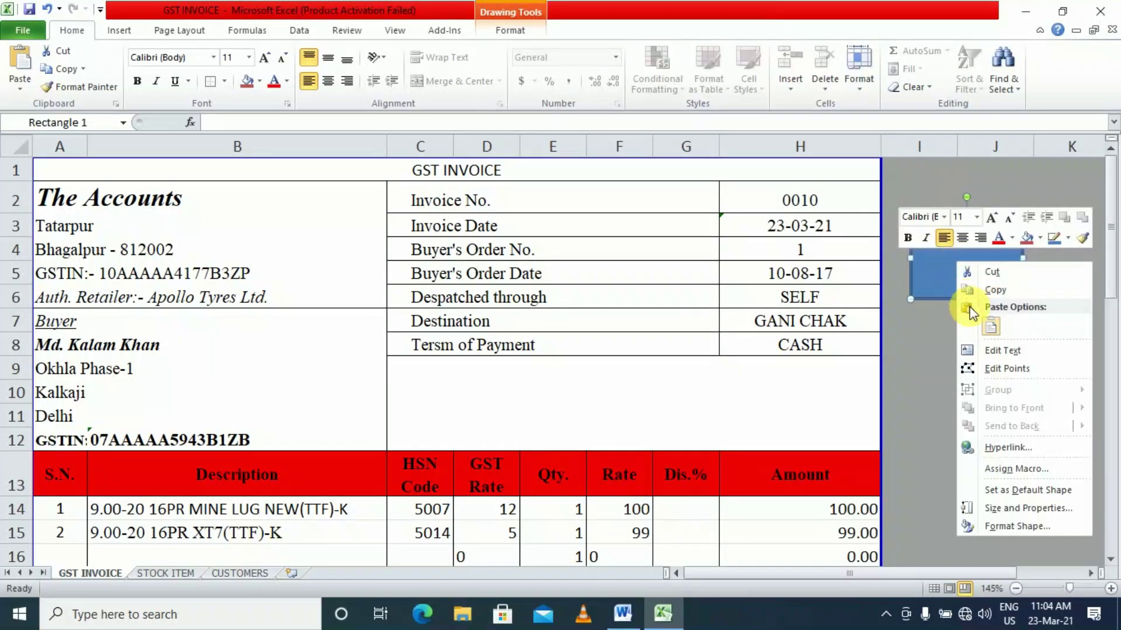
{"action": "left_click", "coordinate": [1002, 352]}
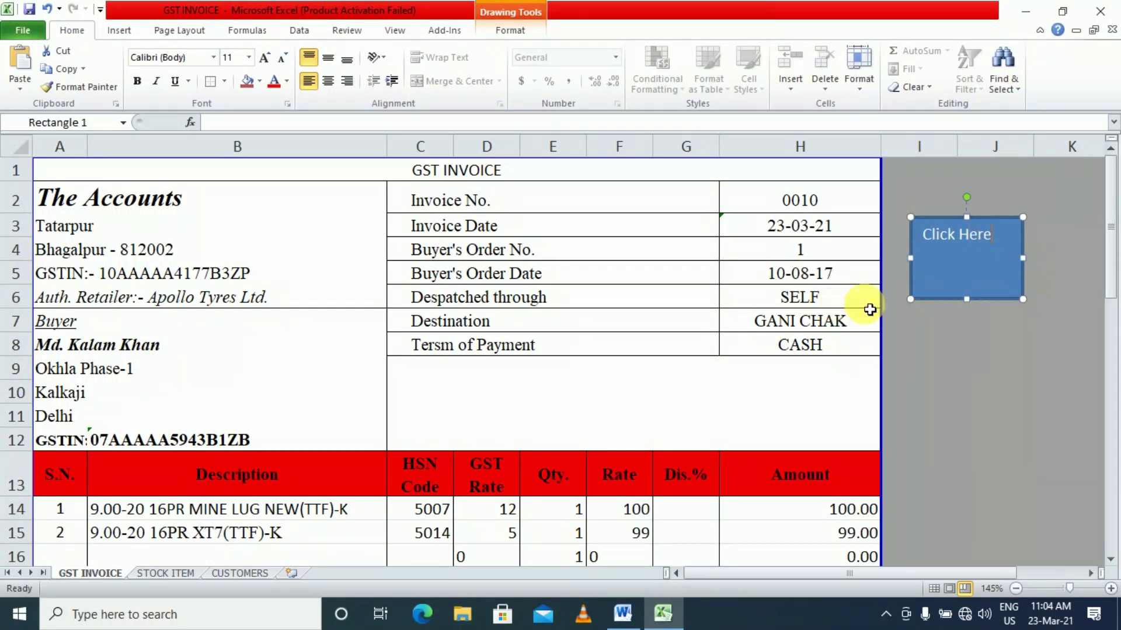
{"action": "key", "text": "ctrl+a"}
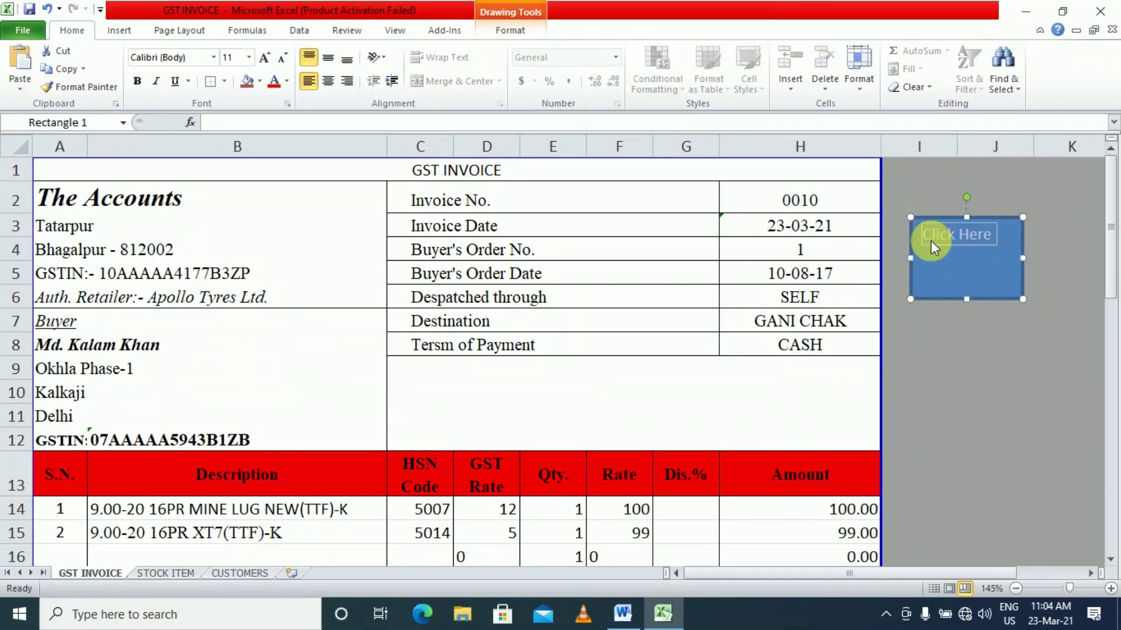
{"action": "key", "text": "ctrl+shift+period"}
{"action": "key", "text": "ctrl+shift+period"}
{"action": "key", "text": "ctrl+shift+period"}
{"action": "key", "text": "ctrl+shift+period"}
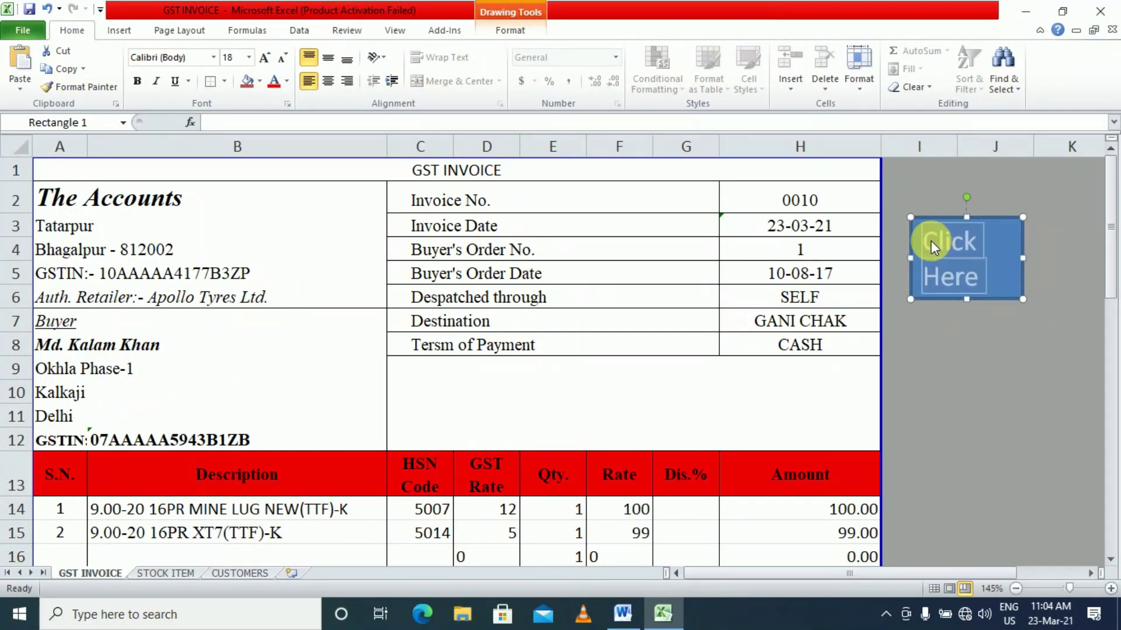
{"action": "key", "text": "ctrl+b"}
{"action": "left_click", "coordinate": [969, 349]}
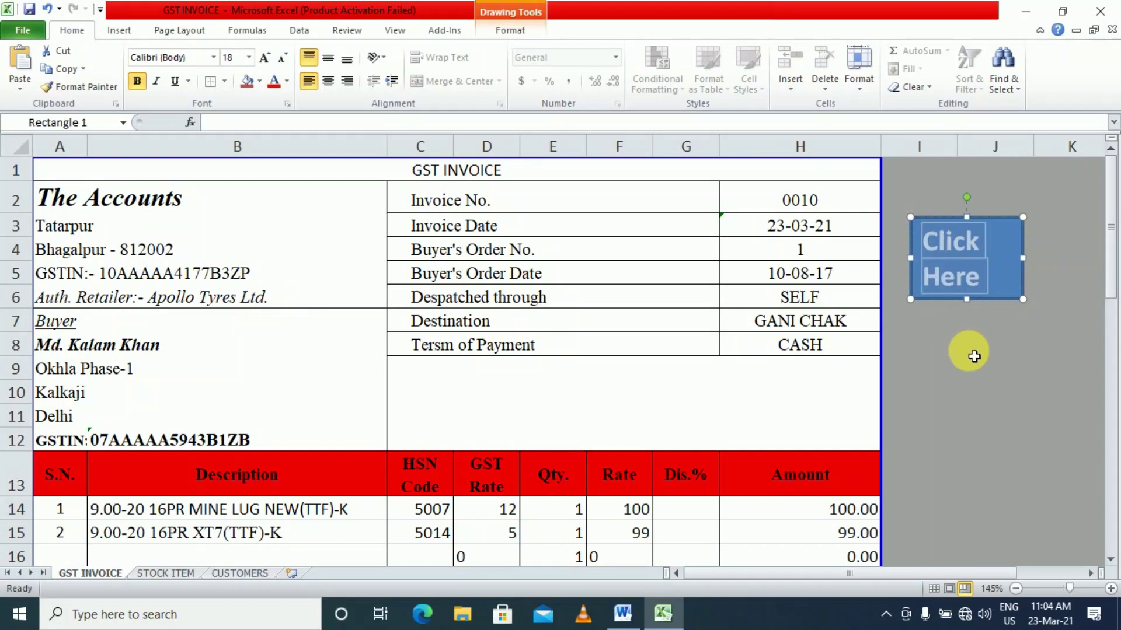
Look over the invoice items and try to run the NextInvoice macro from the Click Here rectangle
{"action": "scroll", "coordinate": [444, 506], "scroll_direction": "down", "scroll_amount": 2}
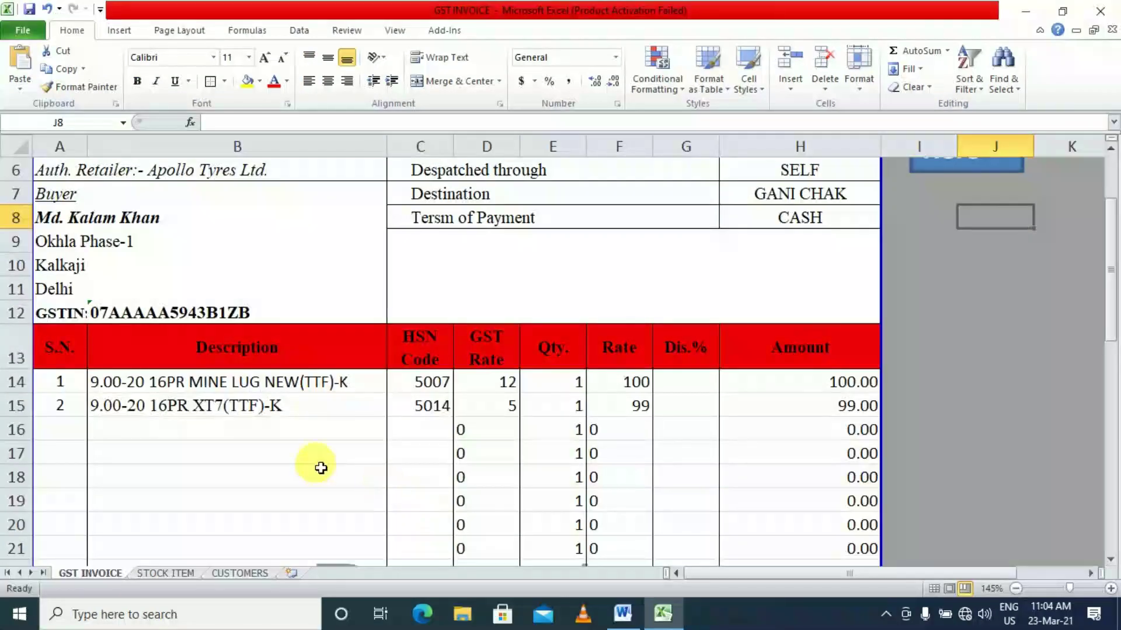
{"action": "scroll", "coordinate": [333, 453], "scroll_direction": "down", "scroll_amount": 4}
{"action": "scroll", "coordinate": [315, 446], "scroll_direction": "up", "scroll_amount": 4}
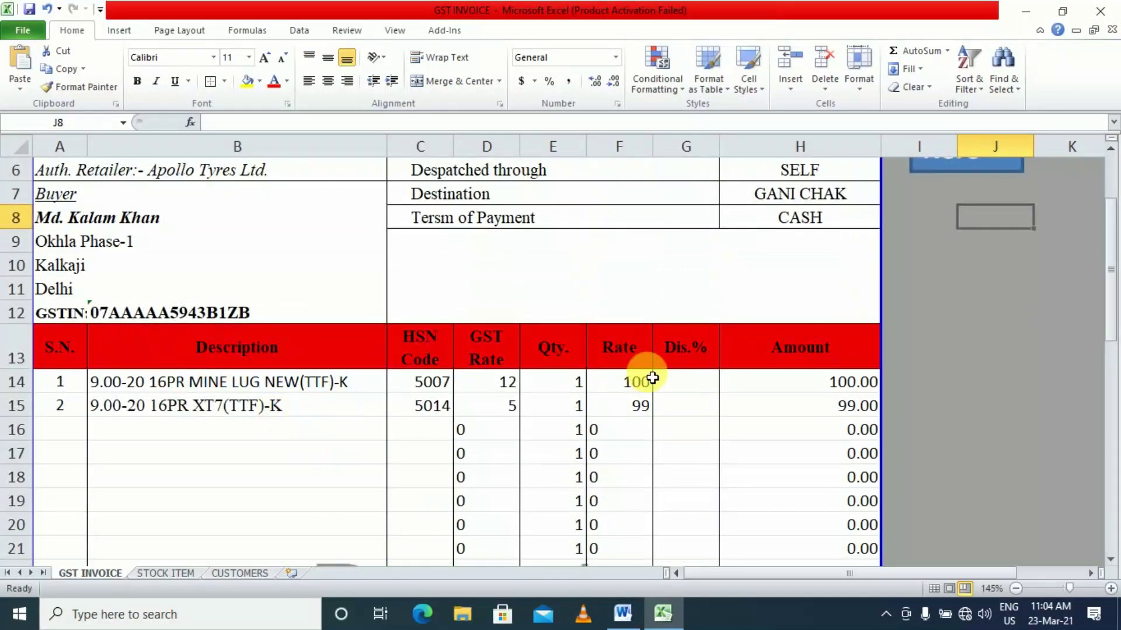
{"action": "scroll", "coordinate": [759, 362], "scroll_direction": "up", "scroll_amount": 2}
{"action": "left_click", "coordinate": [962, 273]}
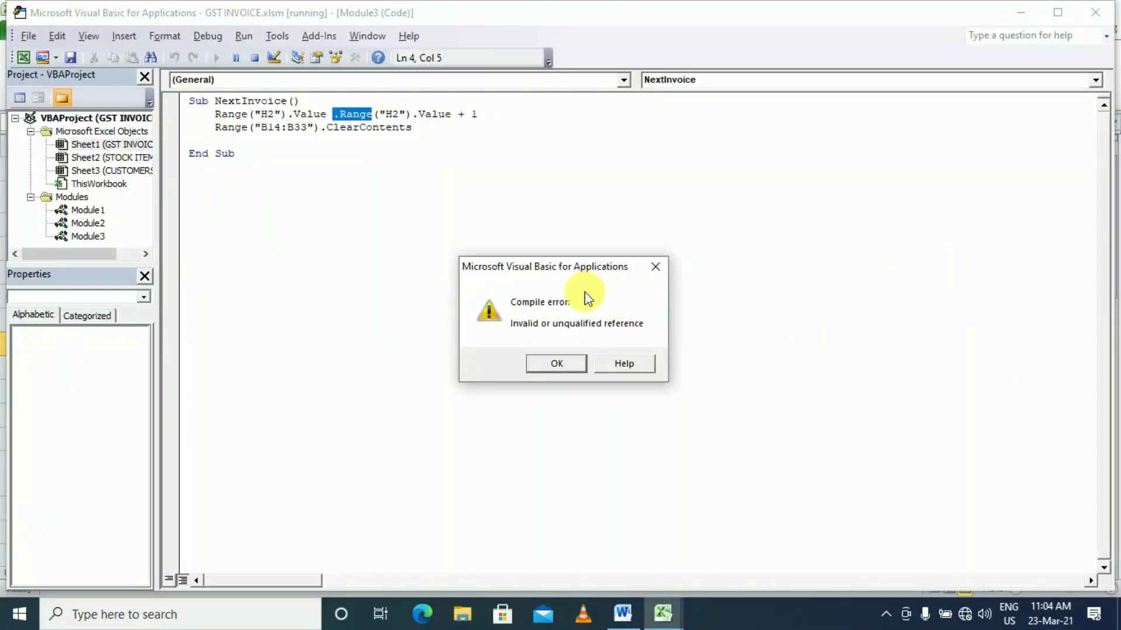
{"action": "left_click", "coordinate": [557, 364]}
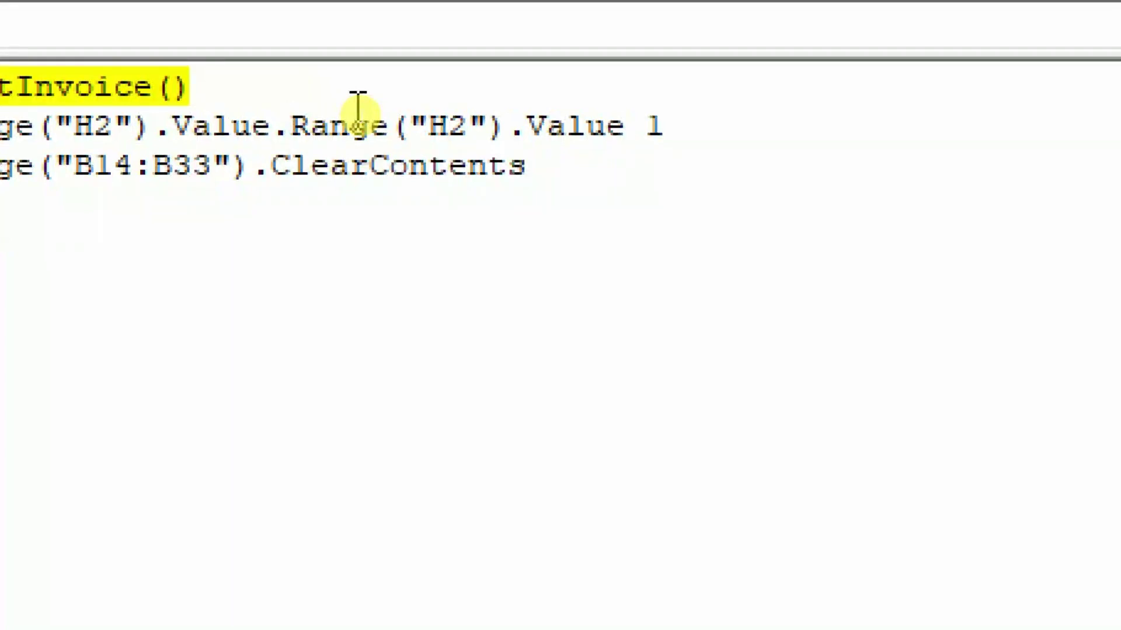
Correct the macro's first statement to Range("H2").Value = Range("H2").Value + 1, leaving no blank line below it
{"action": "key", "text": "BackSpace"}
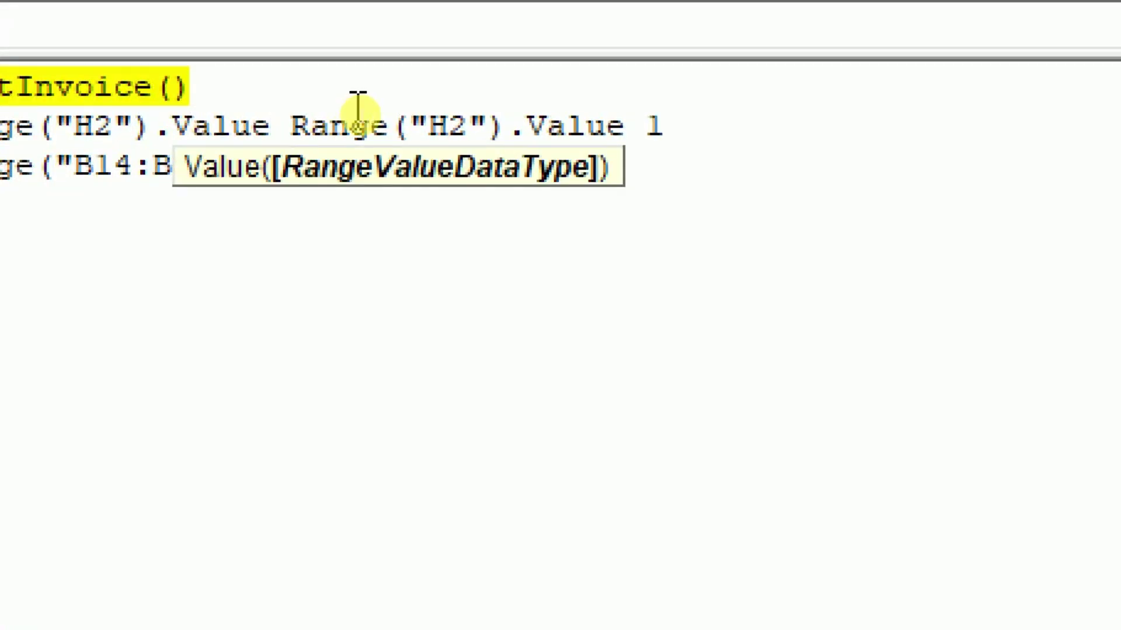
{"action": "type", "text": "= "}
{"action": "type", "text": "+ "}
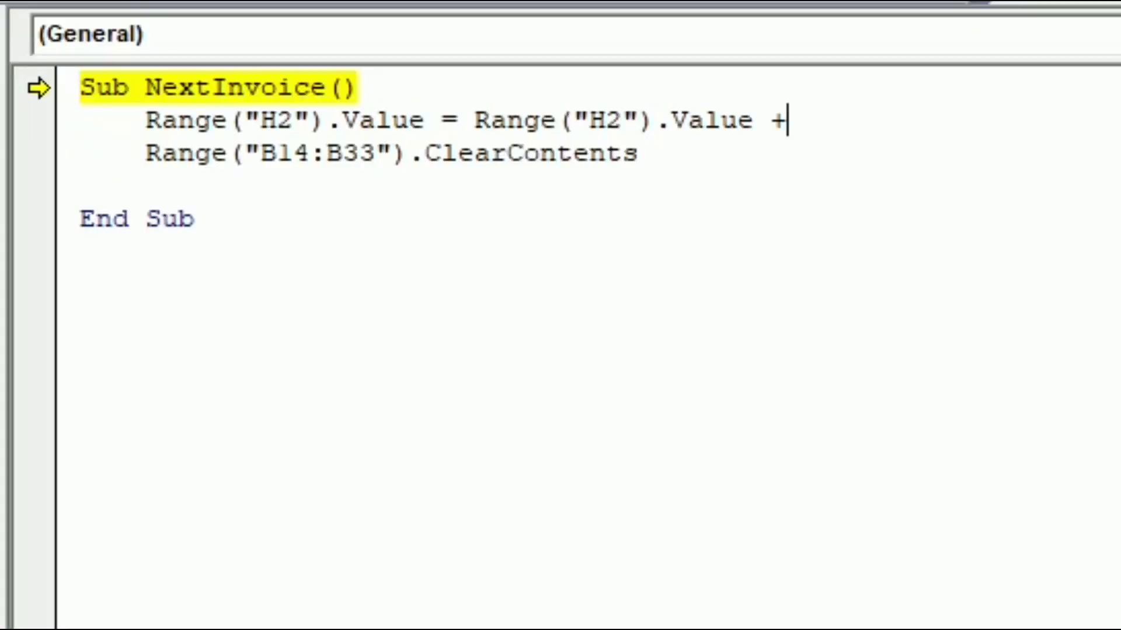
{"action": "type", "text": "1"}
{"action": "key", "text": "Return"}
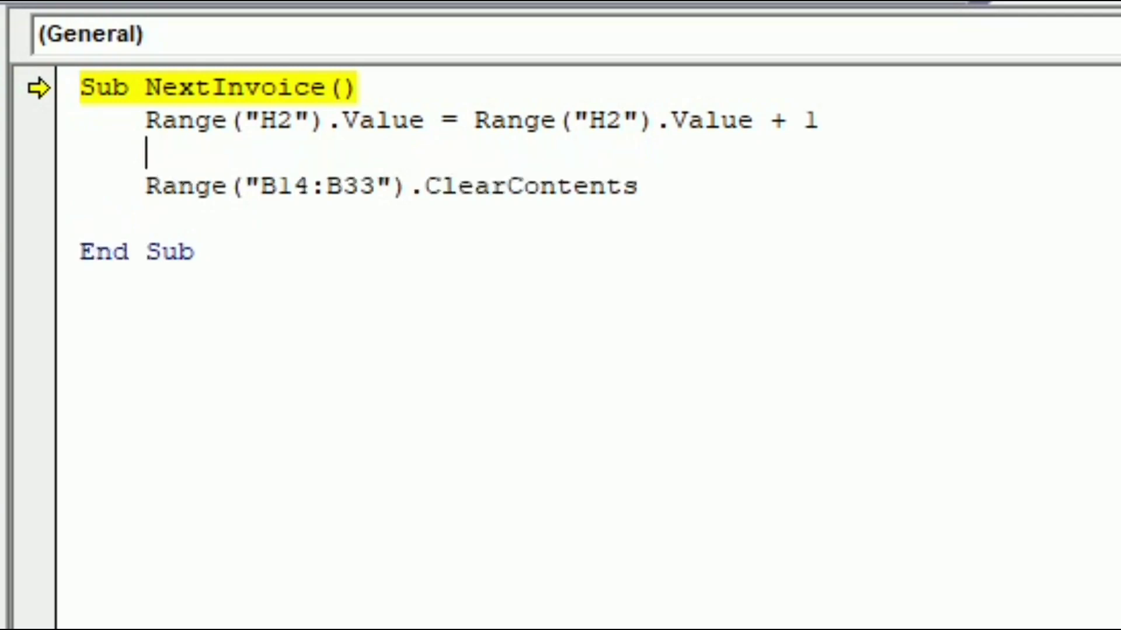
{"action": "key", "text": "Up"}
{"action": "key", "text": "BackSpace"}
{"action": "key", "text": "BackSpace"}
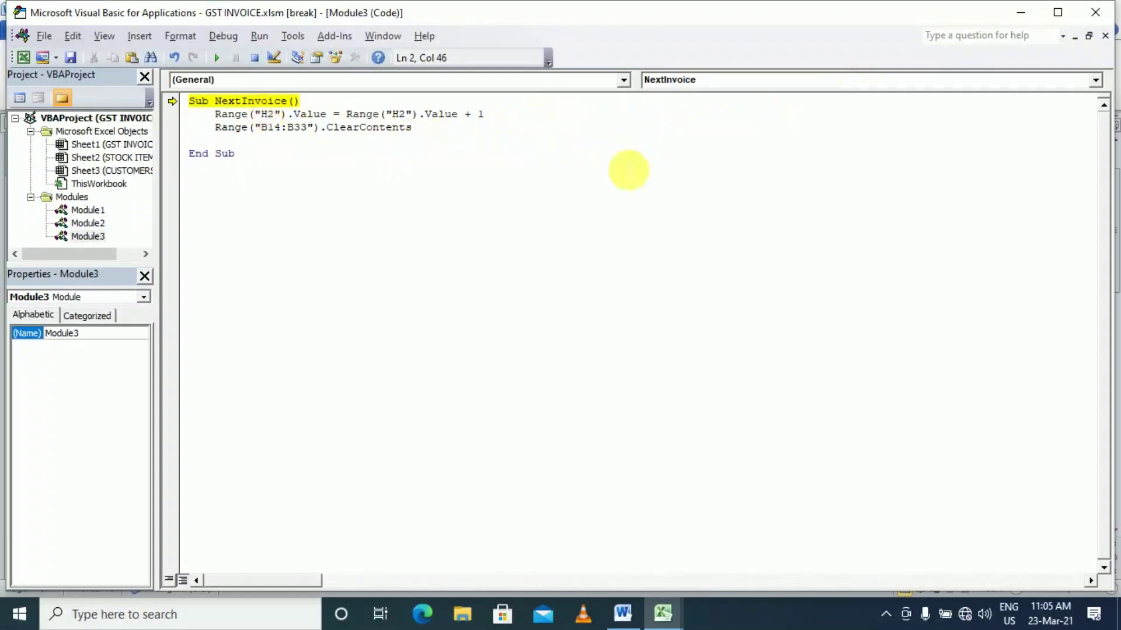
Close the macro code editor, stopping the debugger, and run the NextInvoice macro seven times from the Click Here rectangle
{"action": "left_click", "coordinate": [1093, 15]}
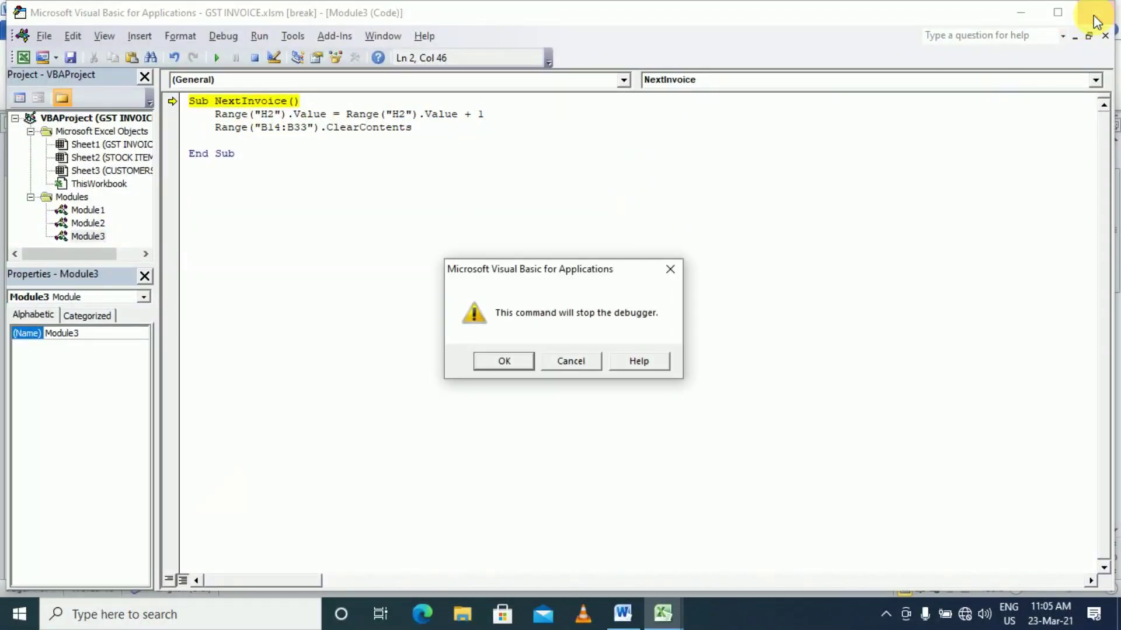
{"action": "left_click", "coordinate": [498, 369]}
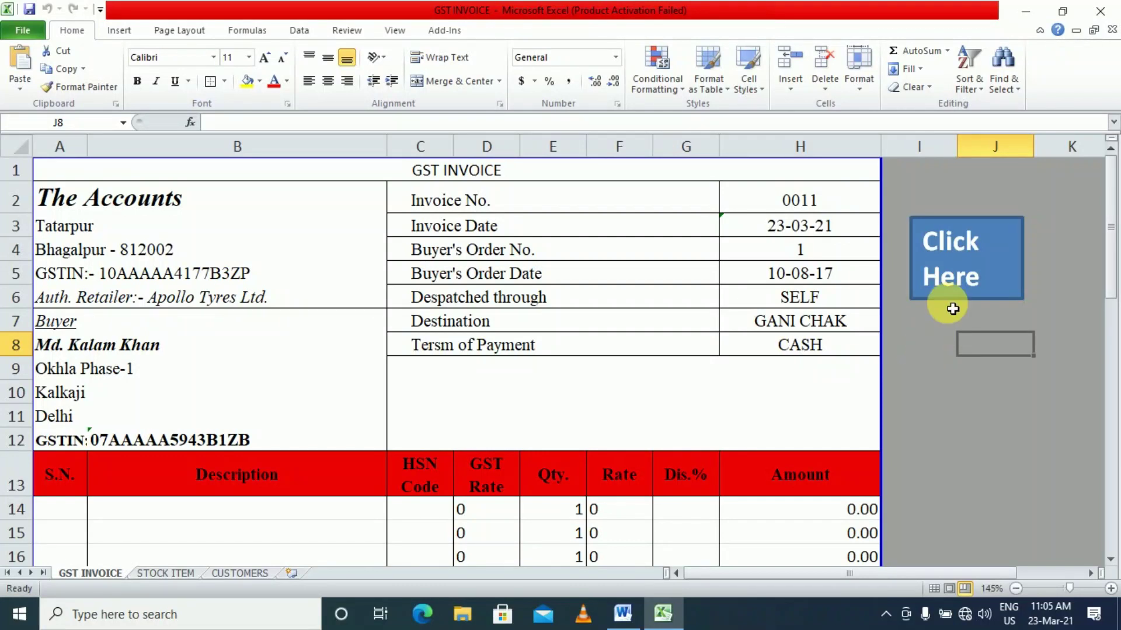
{"action": "left_click", "coordinate": [951, 277]}
{"action": "left_click", "coordinate": [951, 276]}
{"action": "left_click", "coordinate": [951, 276]}
{"action": "left_click", "coordinate": [951, 279]}
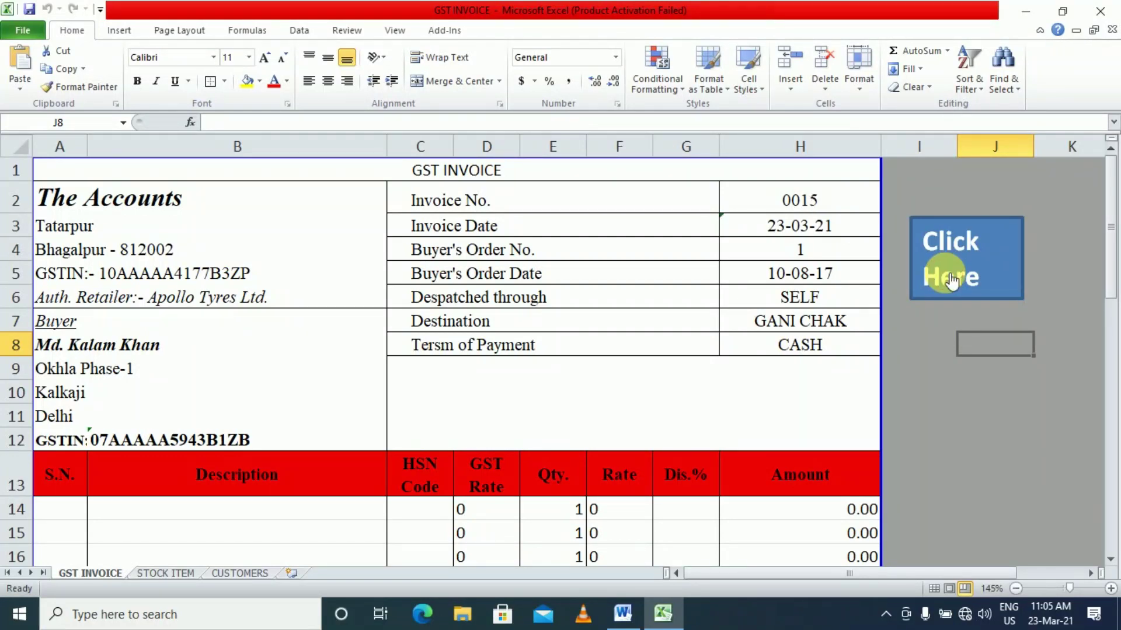
{"action": "left_click", "coordinate": [951, 279]}
{"action": "left_click", "coordinate": [950, 279]}
{"action": "left_click", "coordinate": [950, 279]}
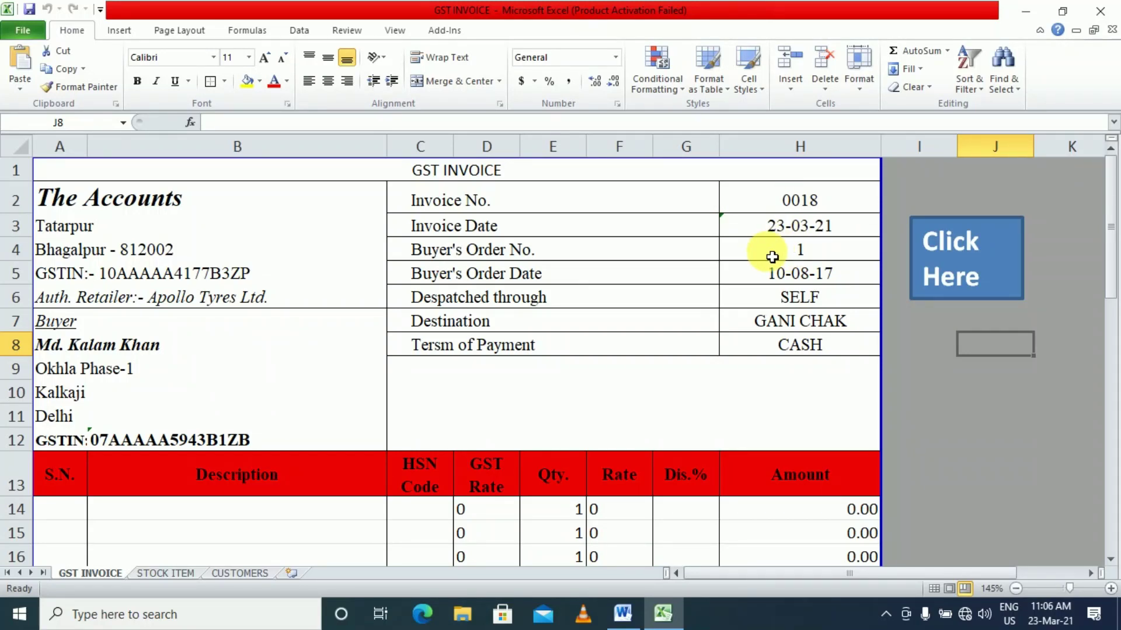
Choose 9.00-20 16PR MINE LUG NEW(TTF)-K as the first item description in cell B14 of the invoice
{"action": "scroll", "coordinate": [348, 317], "scroll_direction": "down", "scroll_amount": 3}
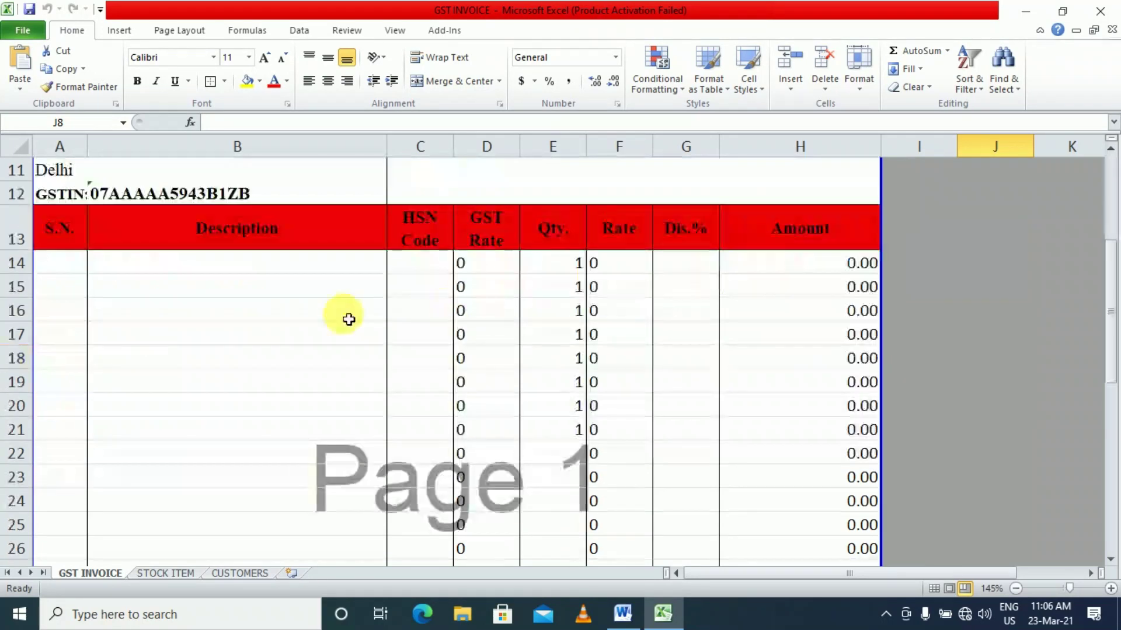
{"action": "left_click", "coordinate": [260, 266]}
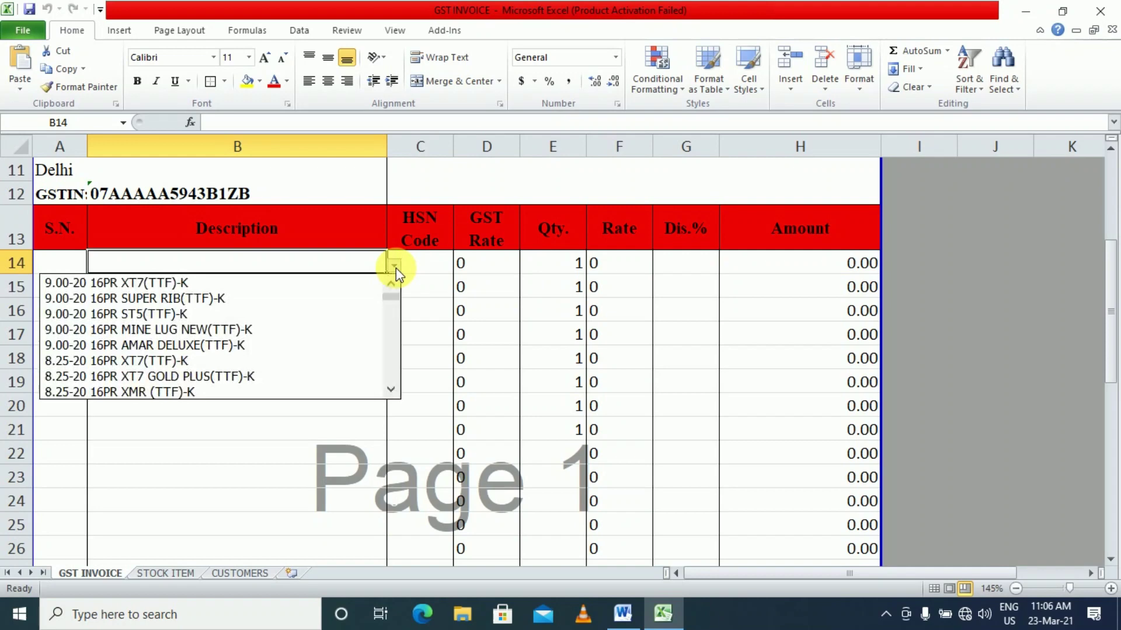
{"action": "left_click", "coordinate": [282, 329]}
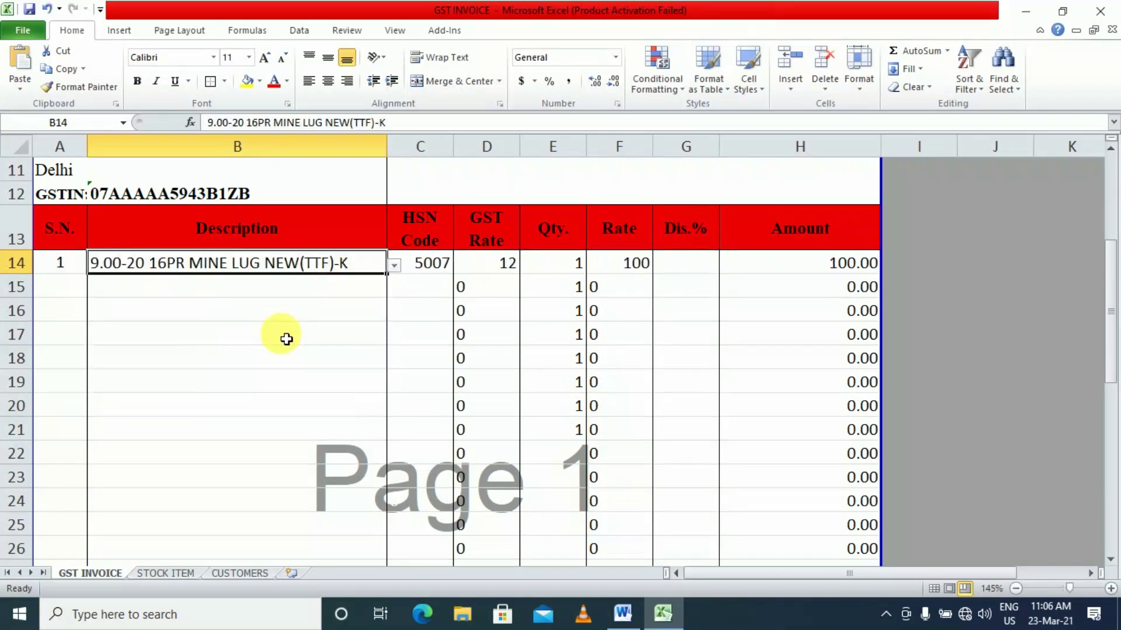
Copy the item name 8.25-20 16PR AMAR GOLD(TTF)-K from the STOCK ITEM sheet into cell B15 of the GST INVOICE sheet
{"action": "left_click", "coordinate": [175, 575]}
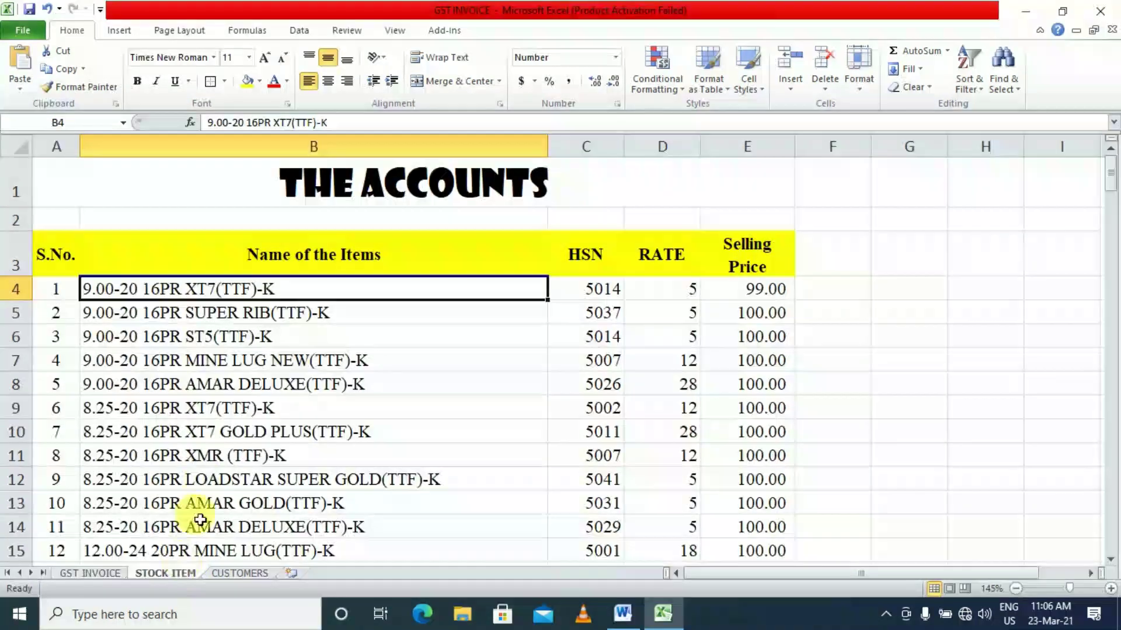
{"action": "left_click", "coordinate": [255, 502]}
{"action": "key", "text": "ctrl+c"}
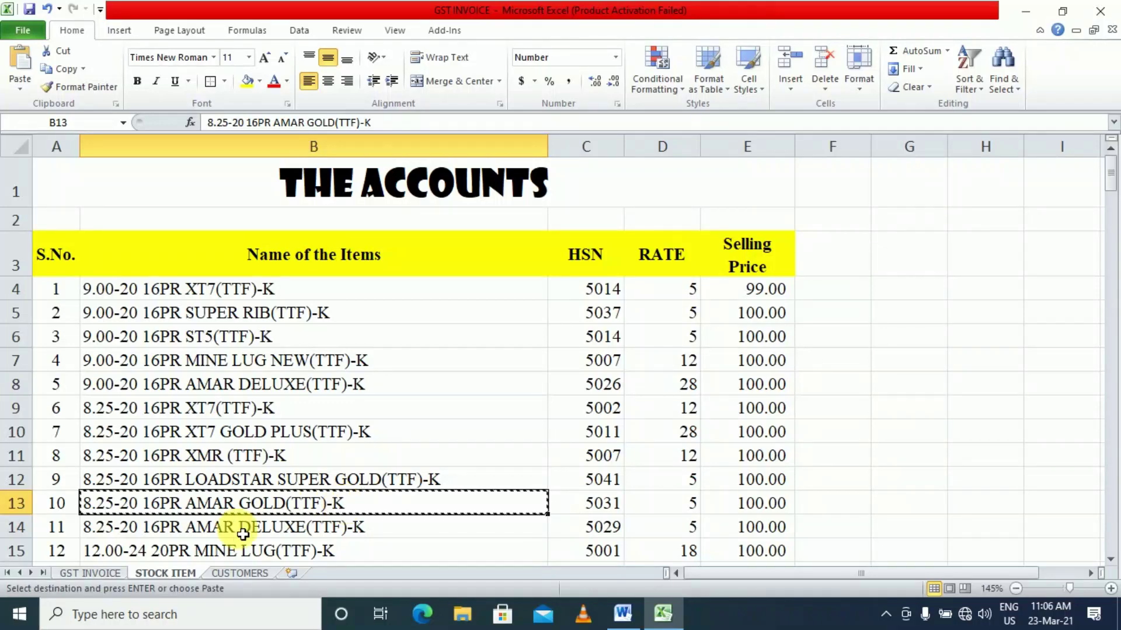
{"action": "left_click", "coordinate": [114, 575]}
{"action": "left_click", "coordinate": [200, 290]}
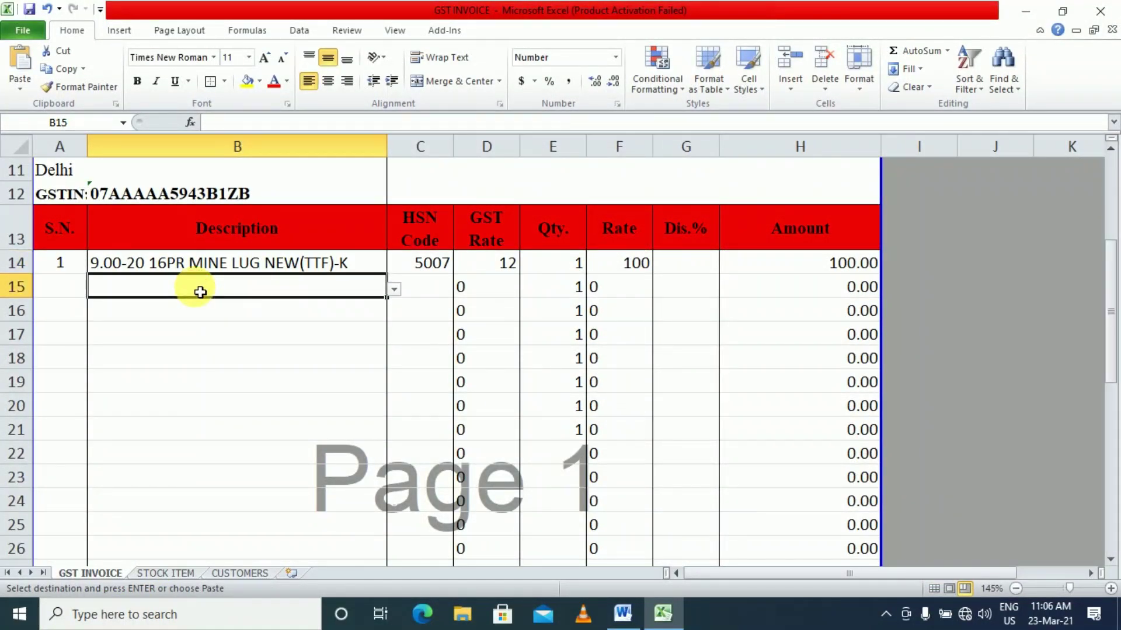
{"action": "key", "text": "ctrl+v"}
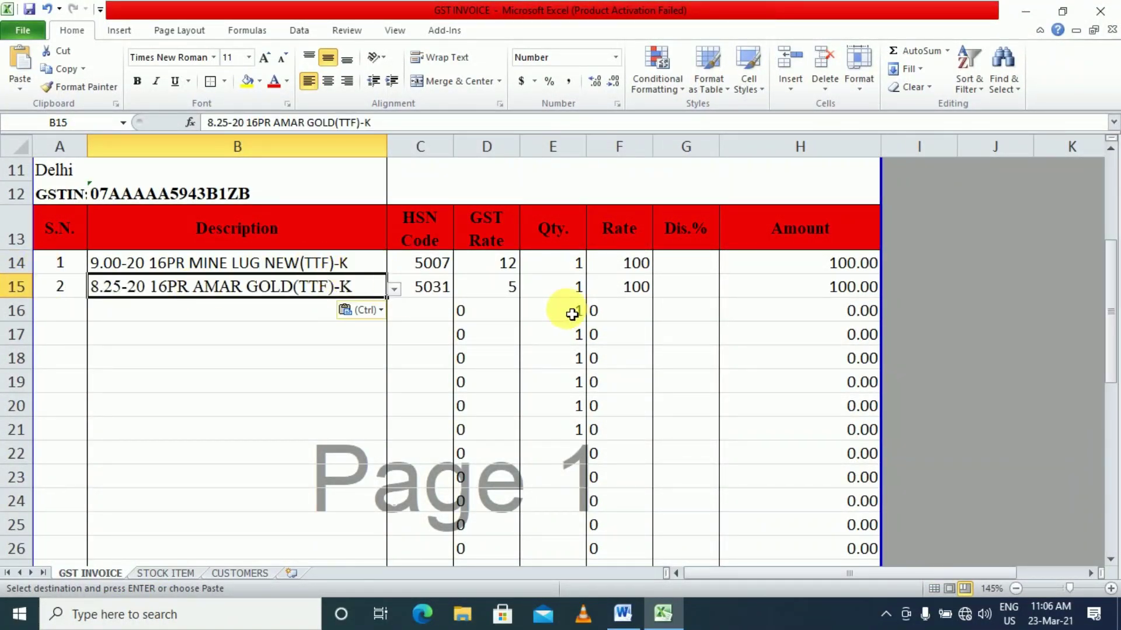
Look over the lower part of the invoice and select the blank merged cell C9 in the Tax Invoice Format workbook
{"action": "scroll", "coordinate": [848, 345], "scroll_direction": "down", "scroll_amount": 7}
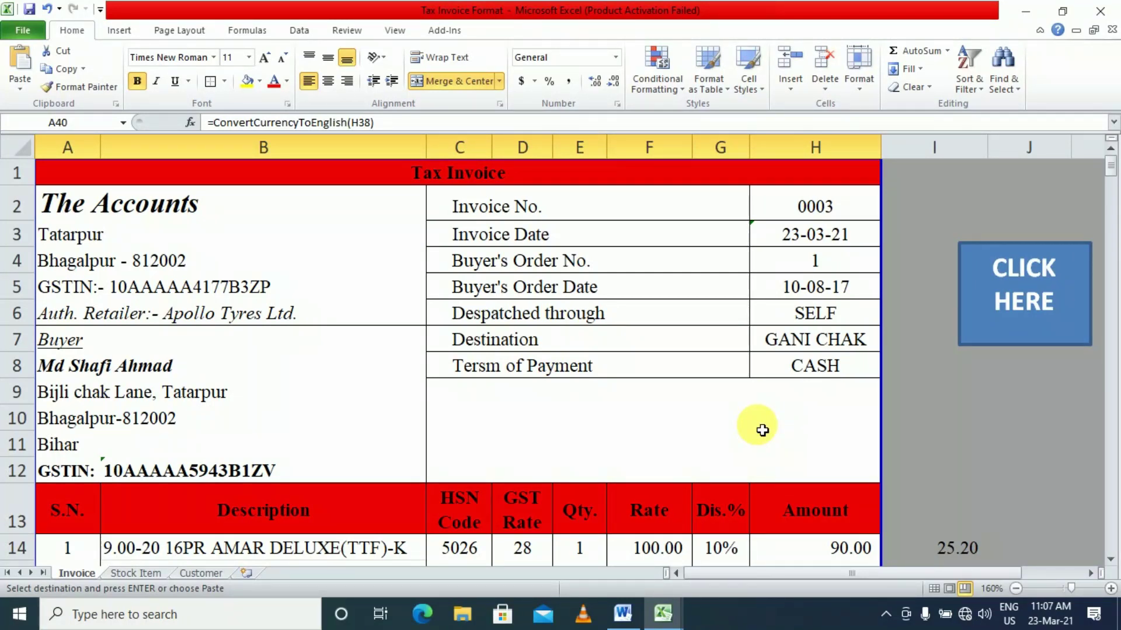
{"action": "left_click", "coordinate": [629, 443]}
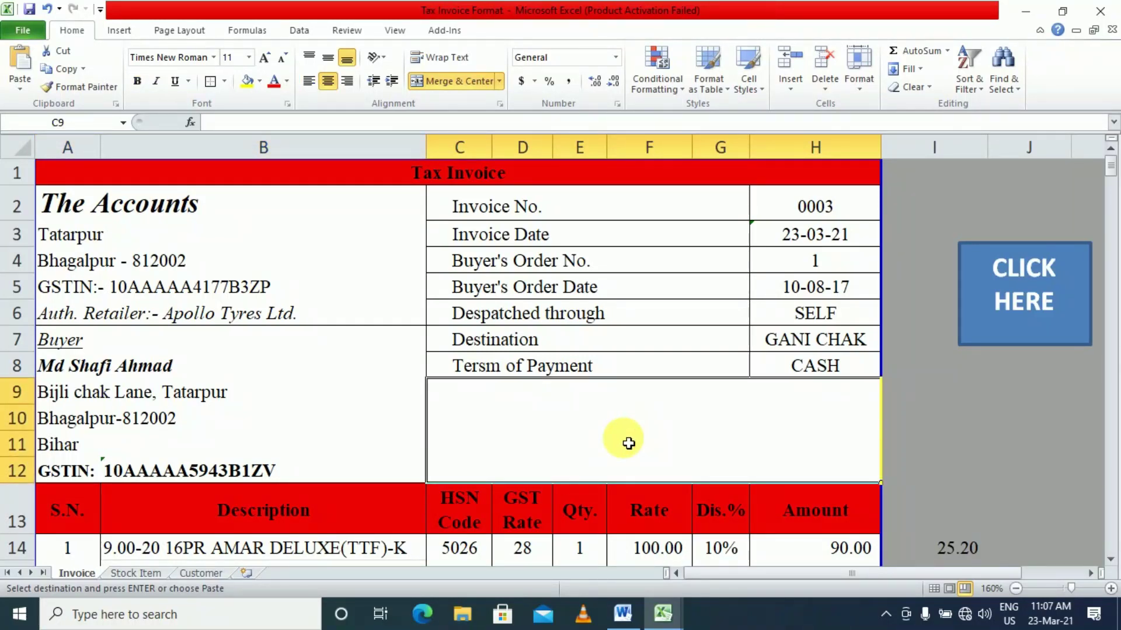